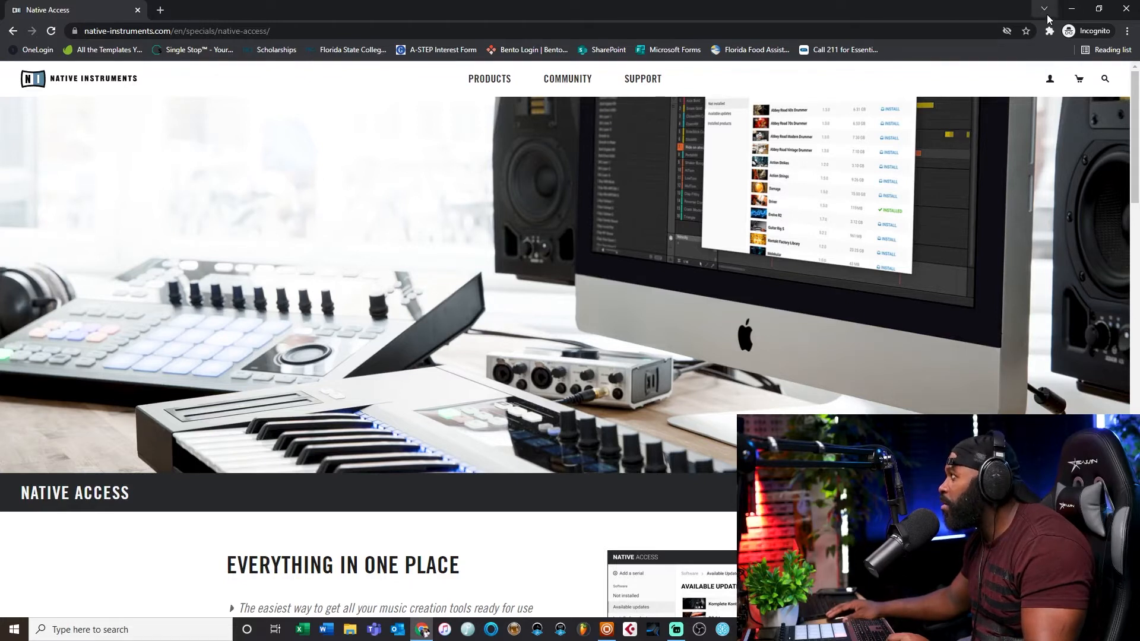
Step: Bring up the Native Access window from the desktop and maximize it
click(1068, 10)
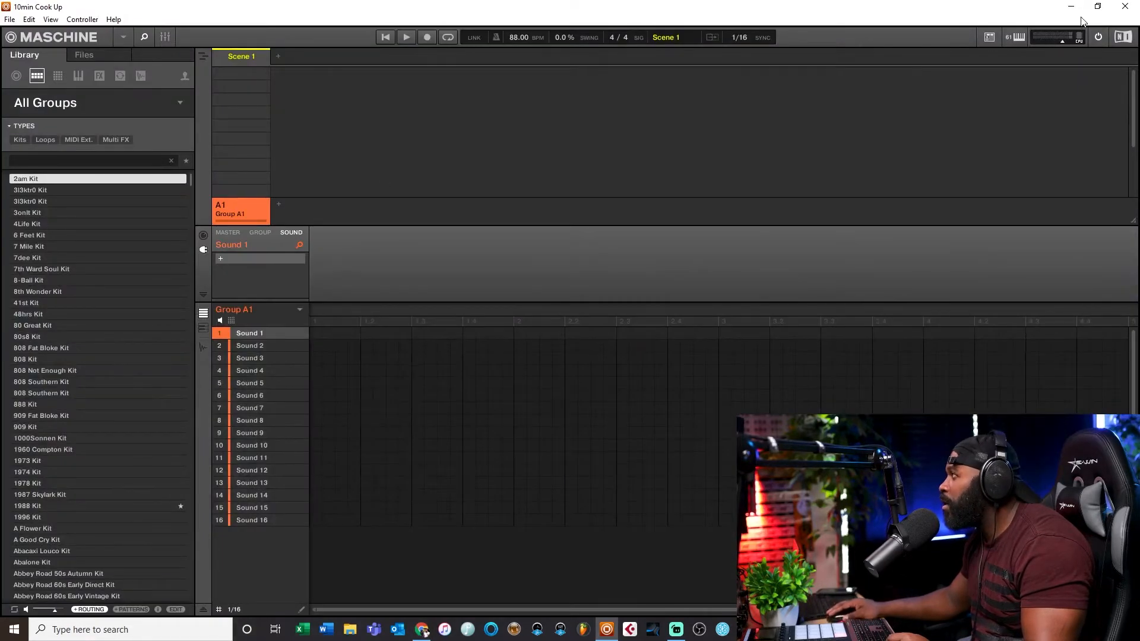
click(1071, 7)
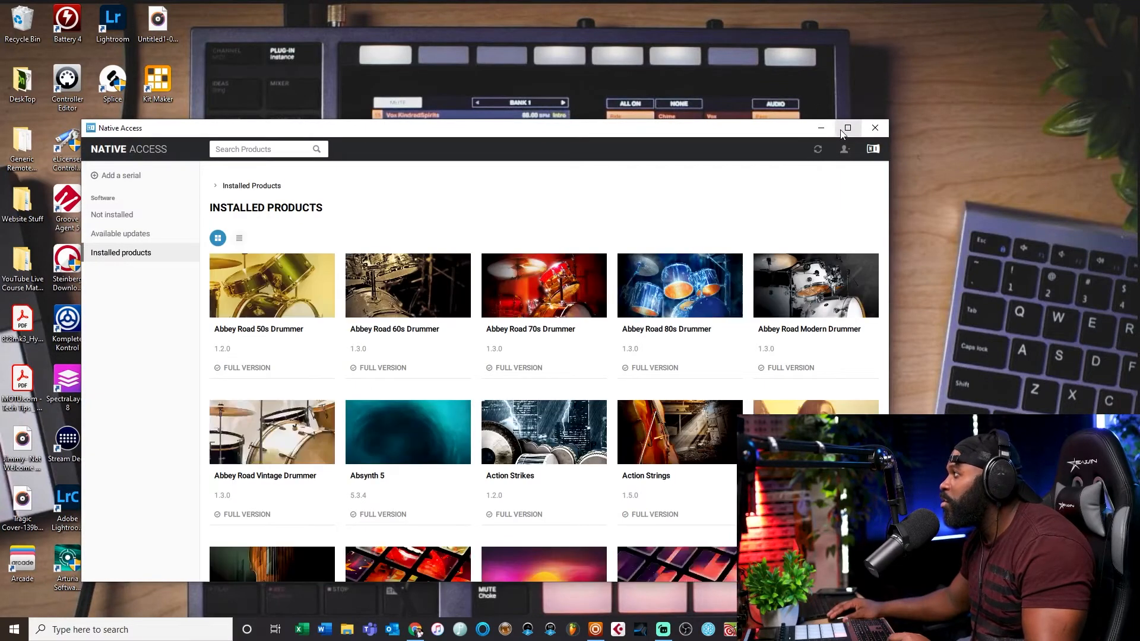
click(847, 128)
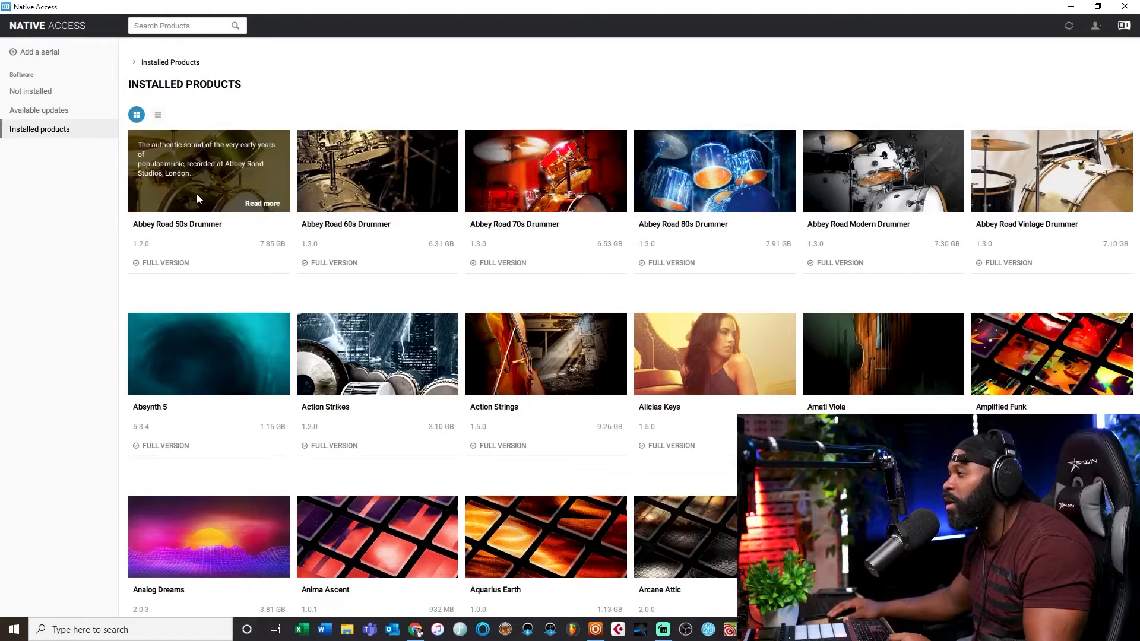
Step: Browse the installed products and open the Add a serial dialog, closing it without entering a serial
scroll(345, 221, down, 3)
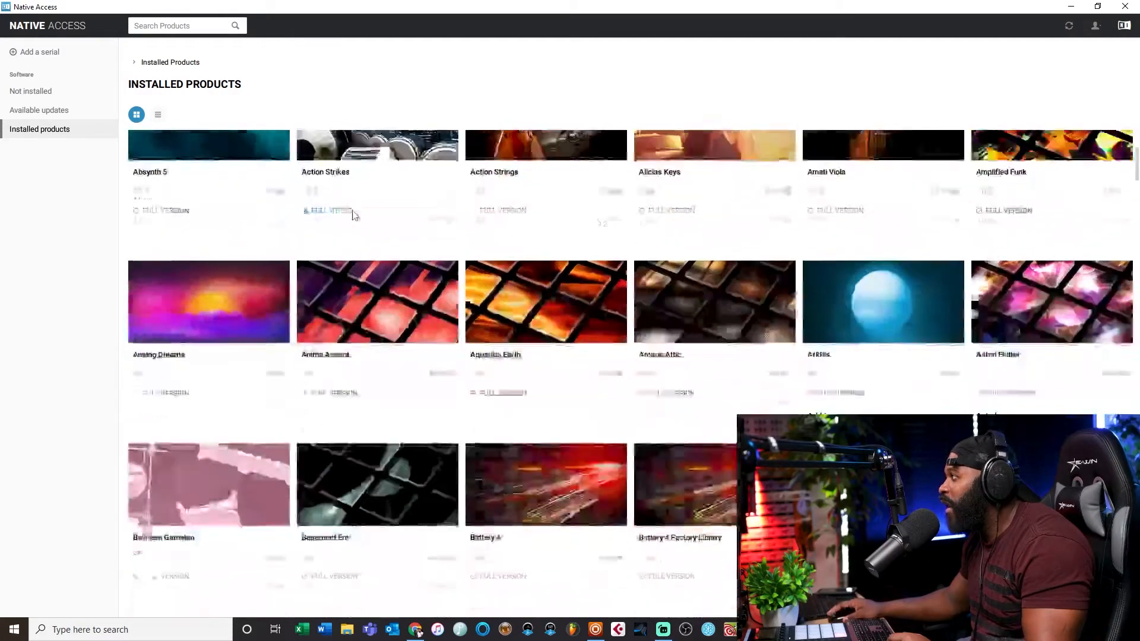
scroll(351, 214, up, 3)
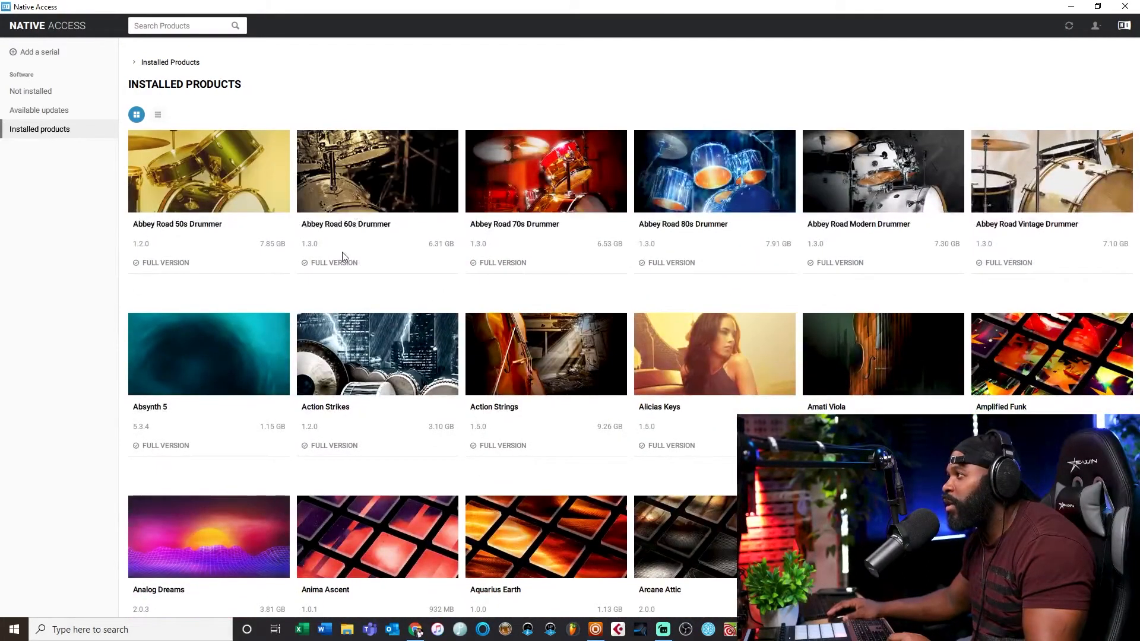
click(39, 55)
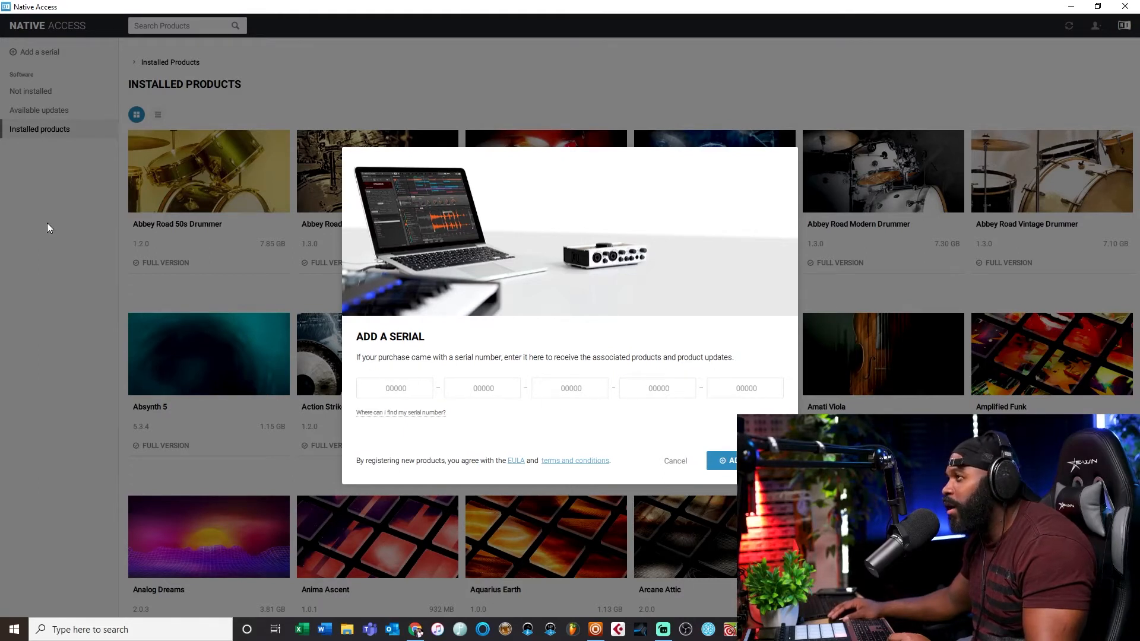
click(671, 462)
Step: Examine the not-installed list, the account menu and the full installed products library
click(37, 89)
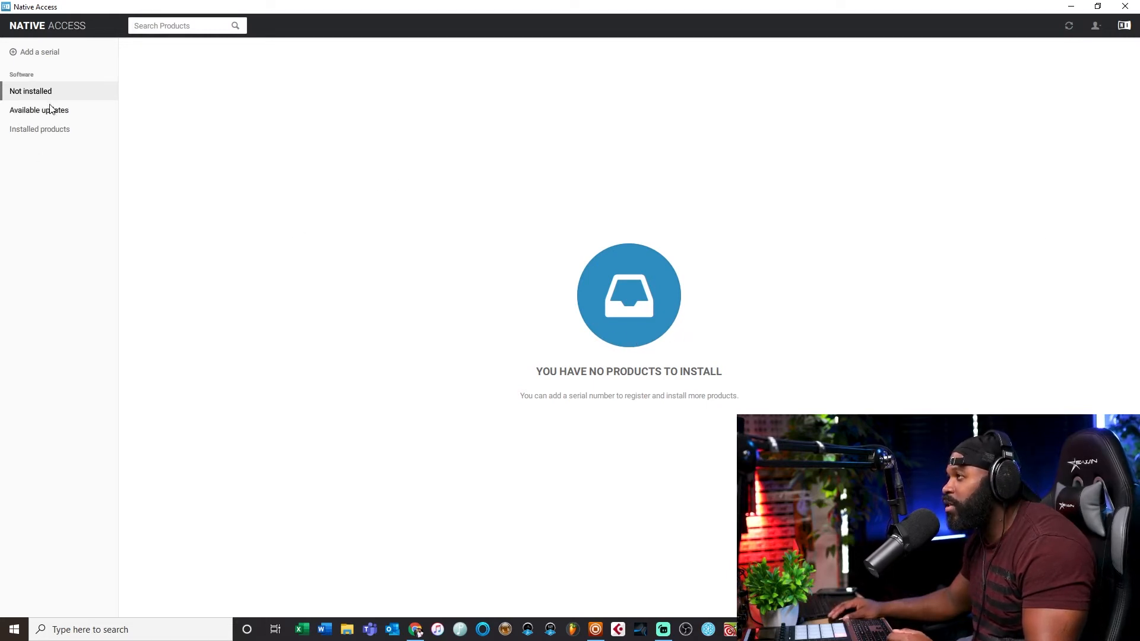
click(1095, 27)
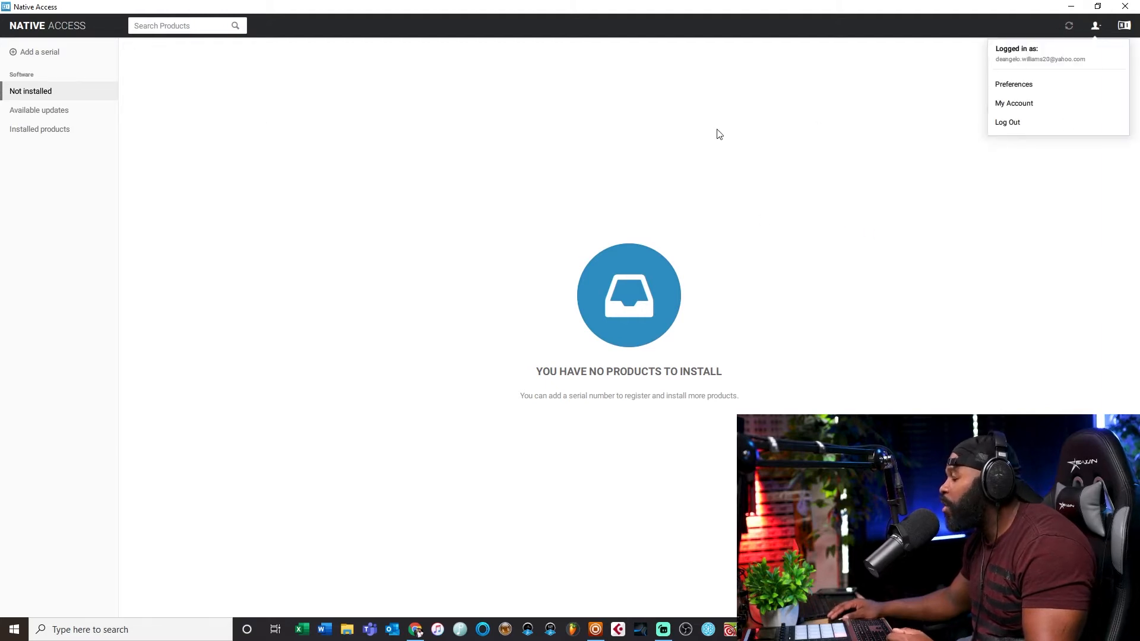
click(42, 129)
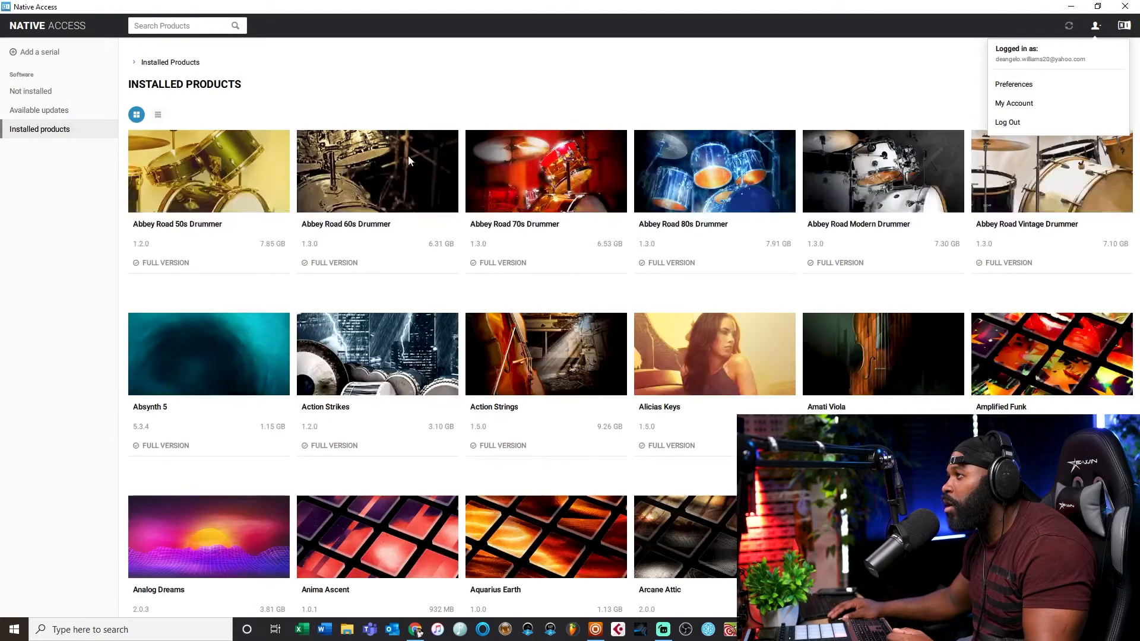
scroll(543, 231, down, 2)
scroll(543, 232, down, 20)
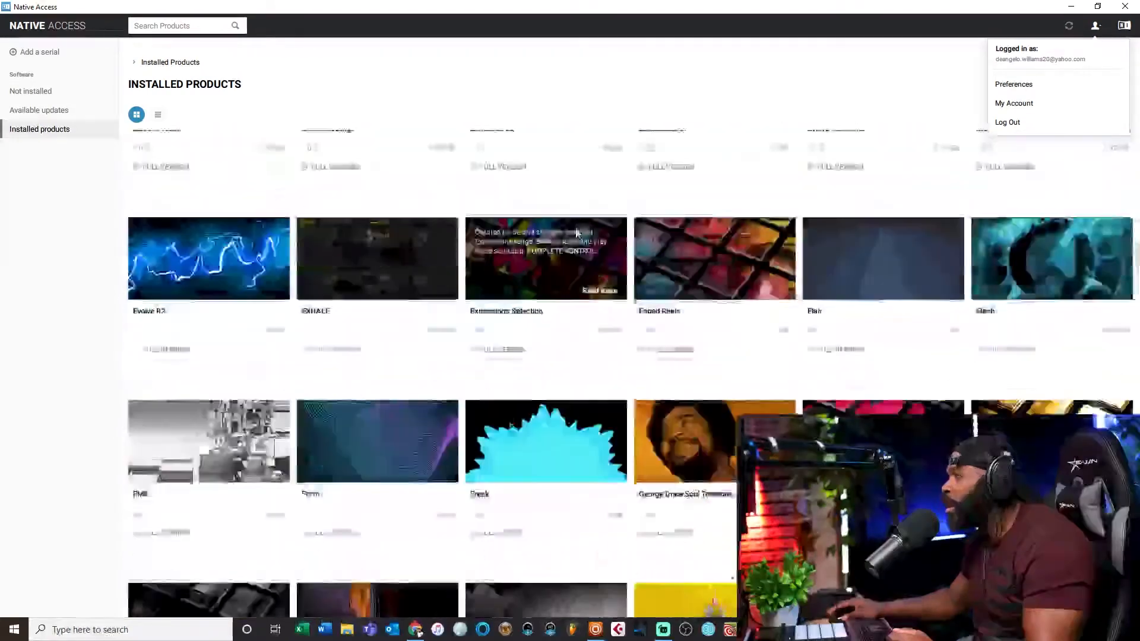
scroll(576, 232, down, 12)
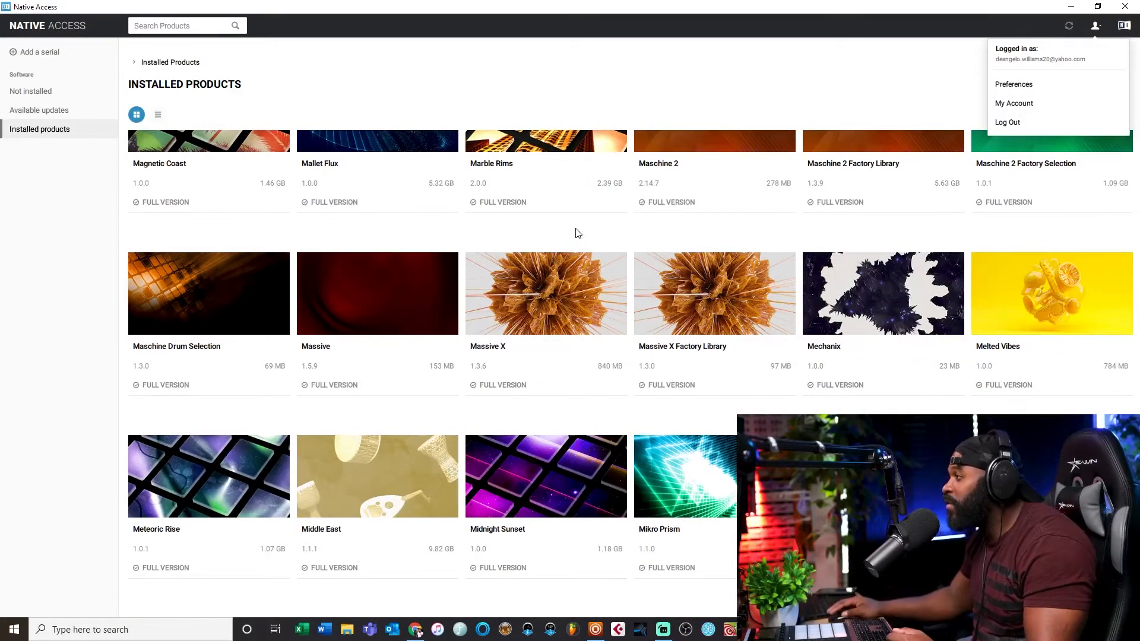
mouse_move(543, 297)
scroll(590, 316, up, 20)
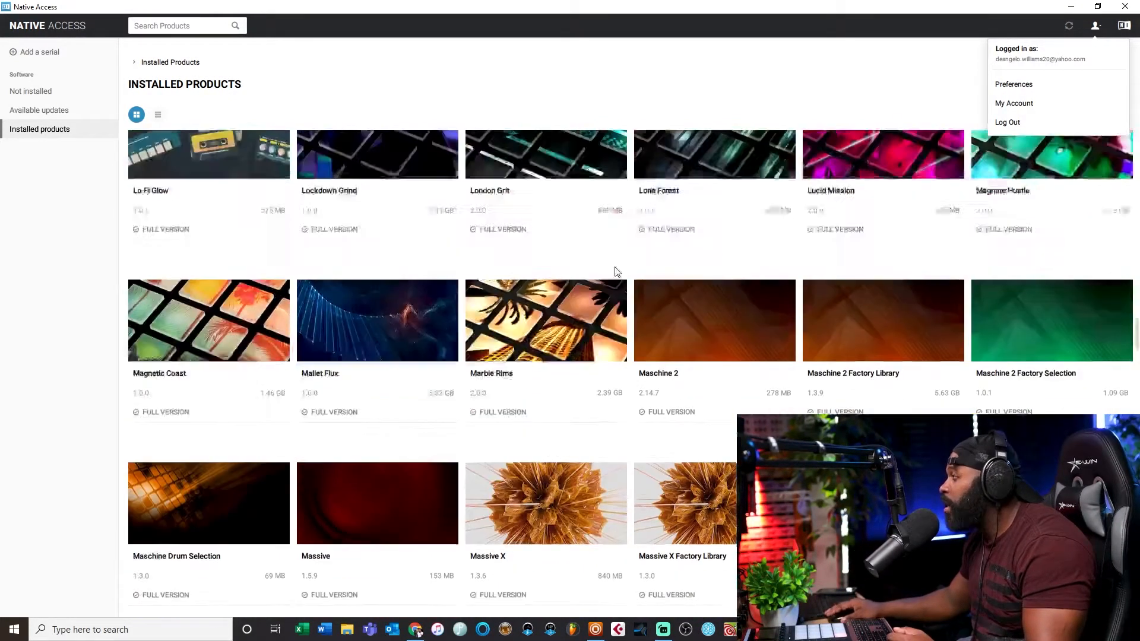
scroll(611, 284, up, 5)
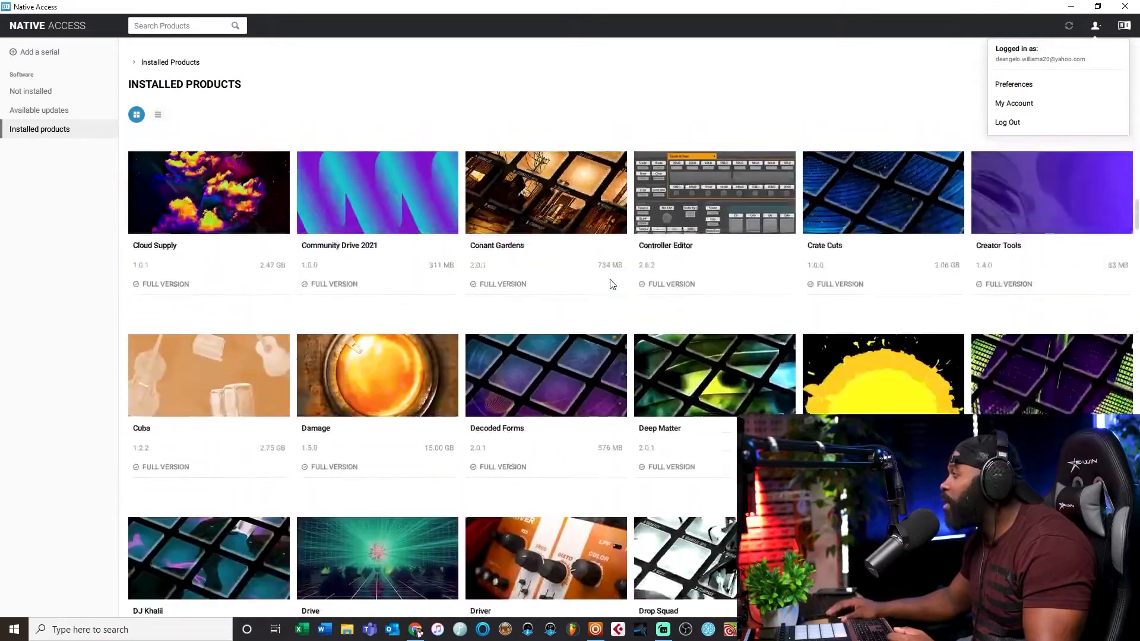
mouse_move(889, 195)
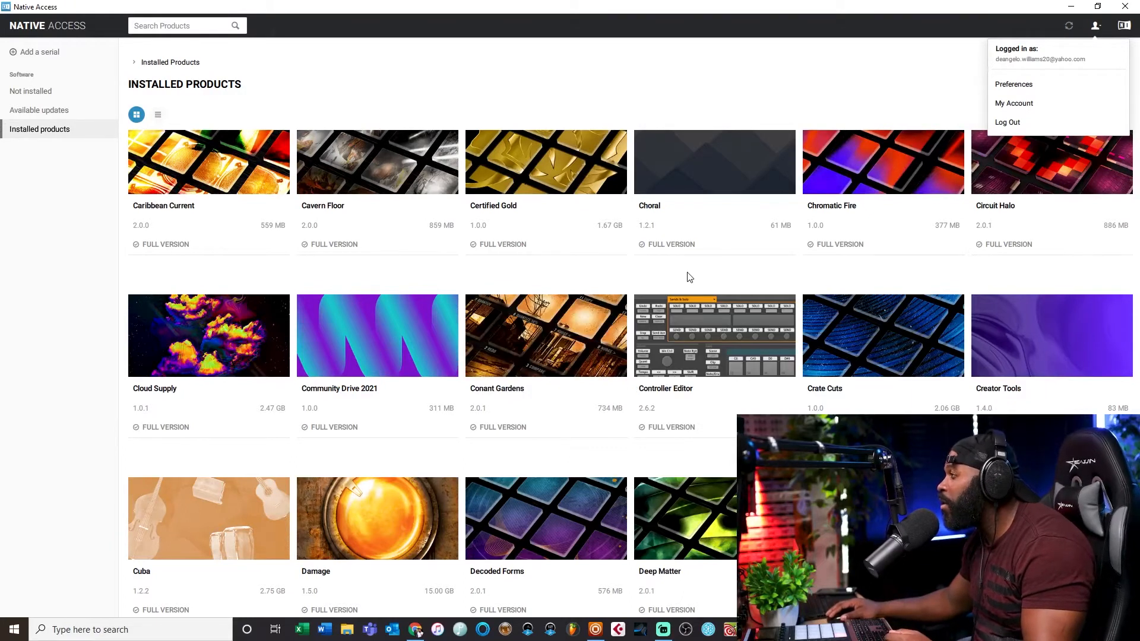
Step: Review the Native Access file location preferences without saving, then check available updates, not-installed and installed products
click(1015, 85)
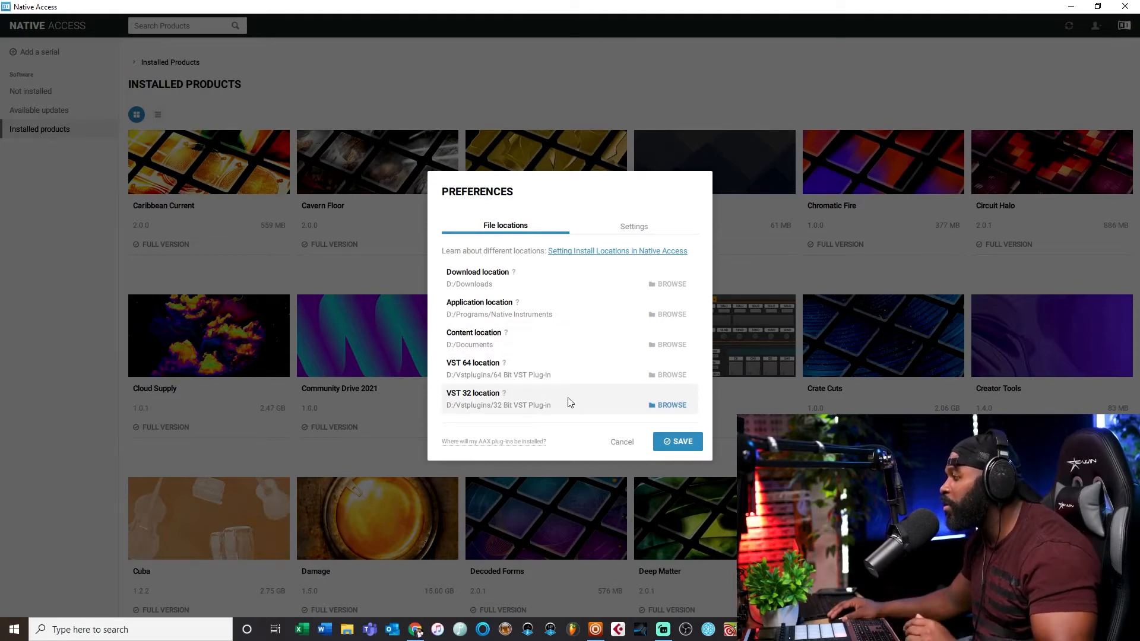
click(621, 443)
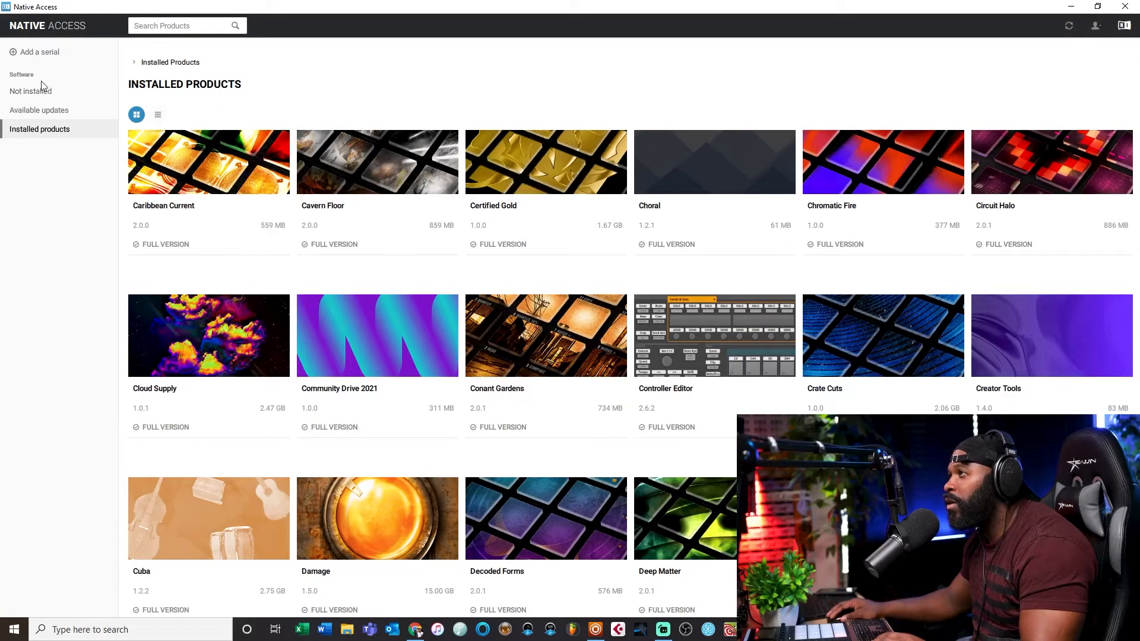
click(17, 110)
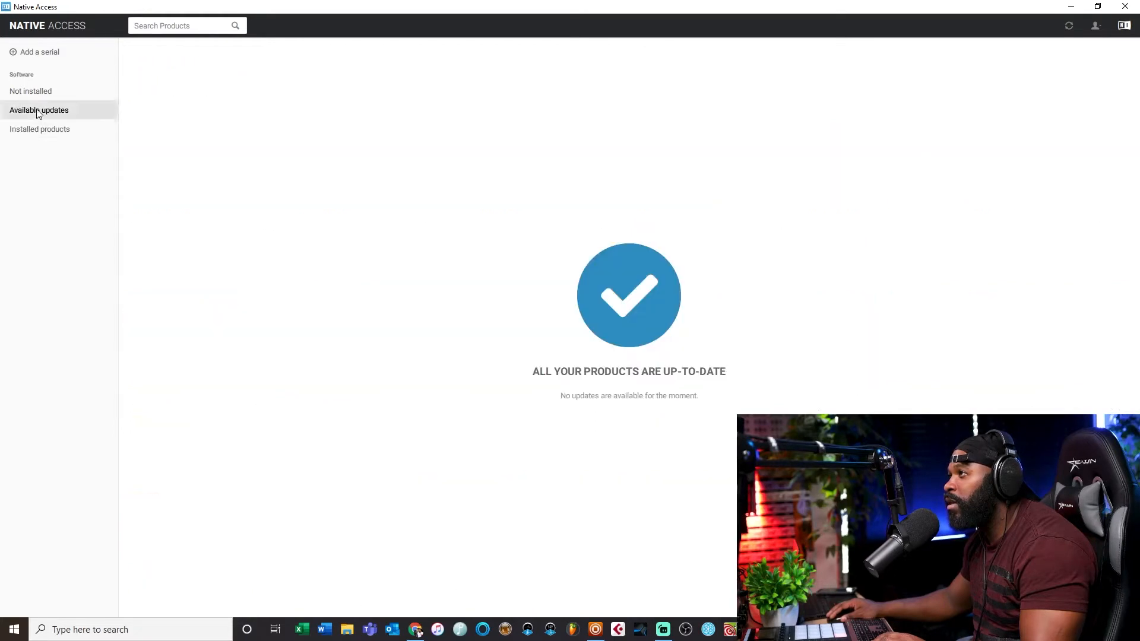
click(29, 93)
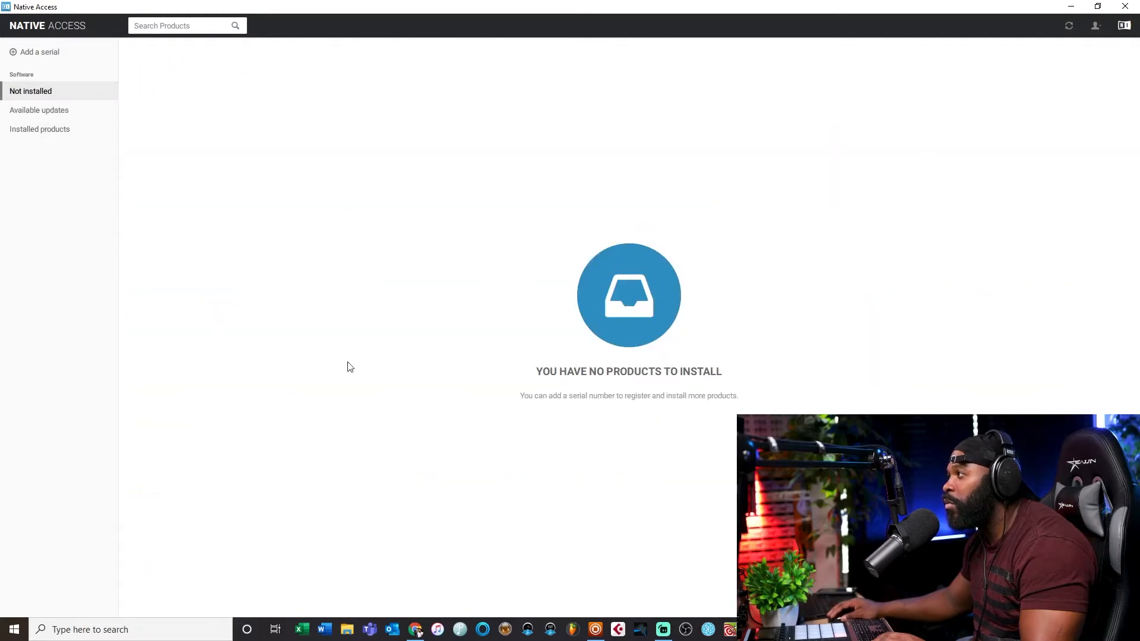
click(33, 111)
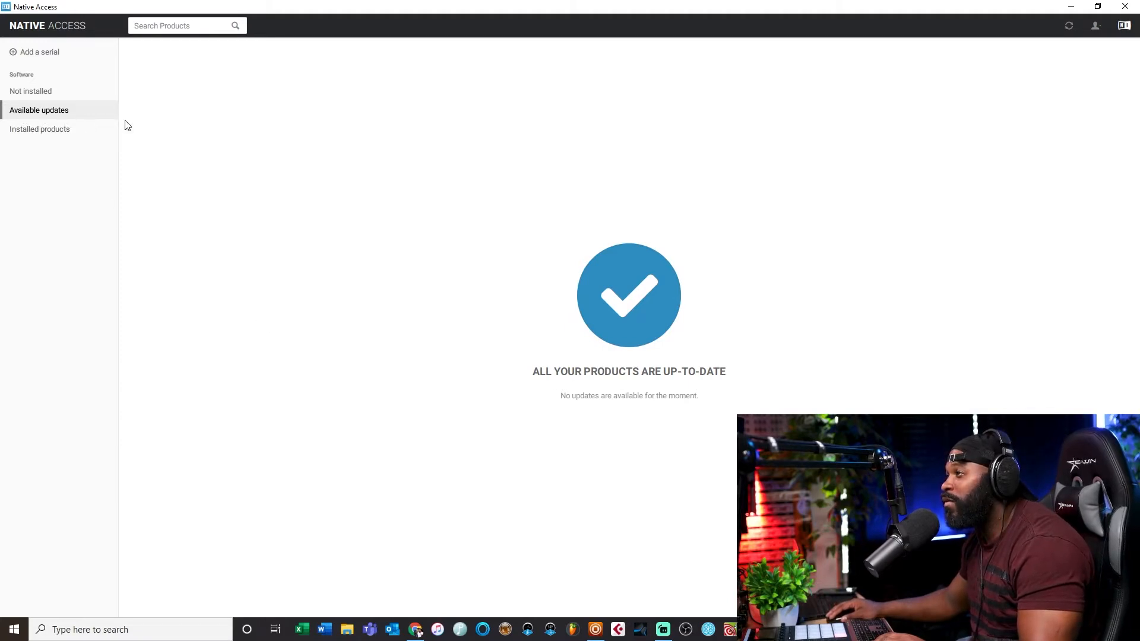
click(49, 134)
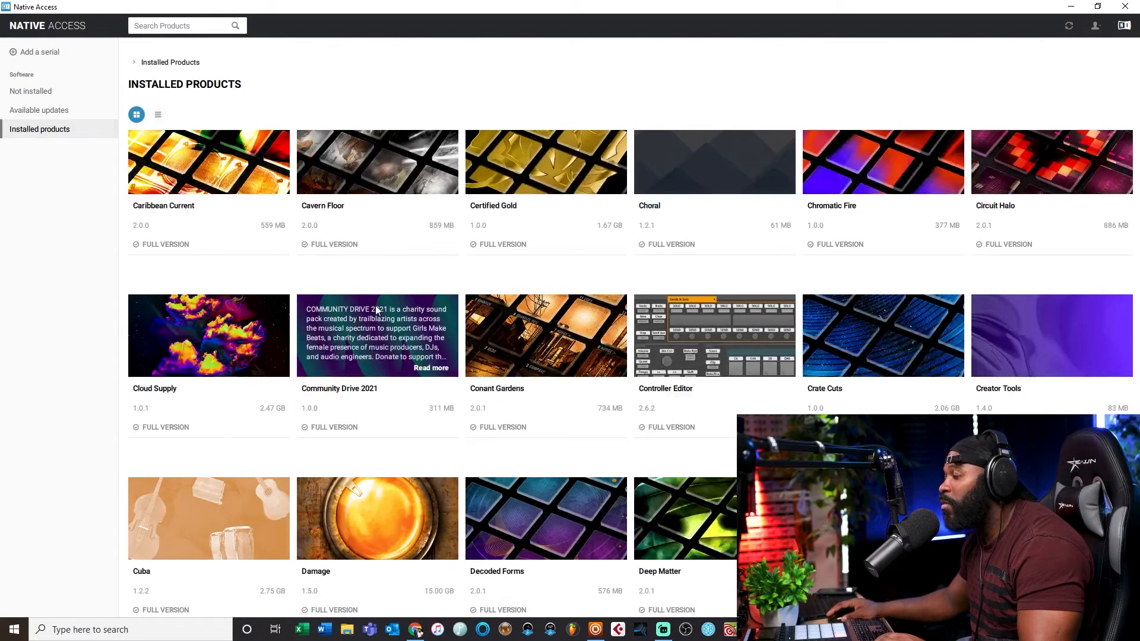
scroll(350, 306, down, 10)
scroll(341, 313, down, 20)
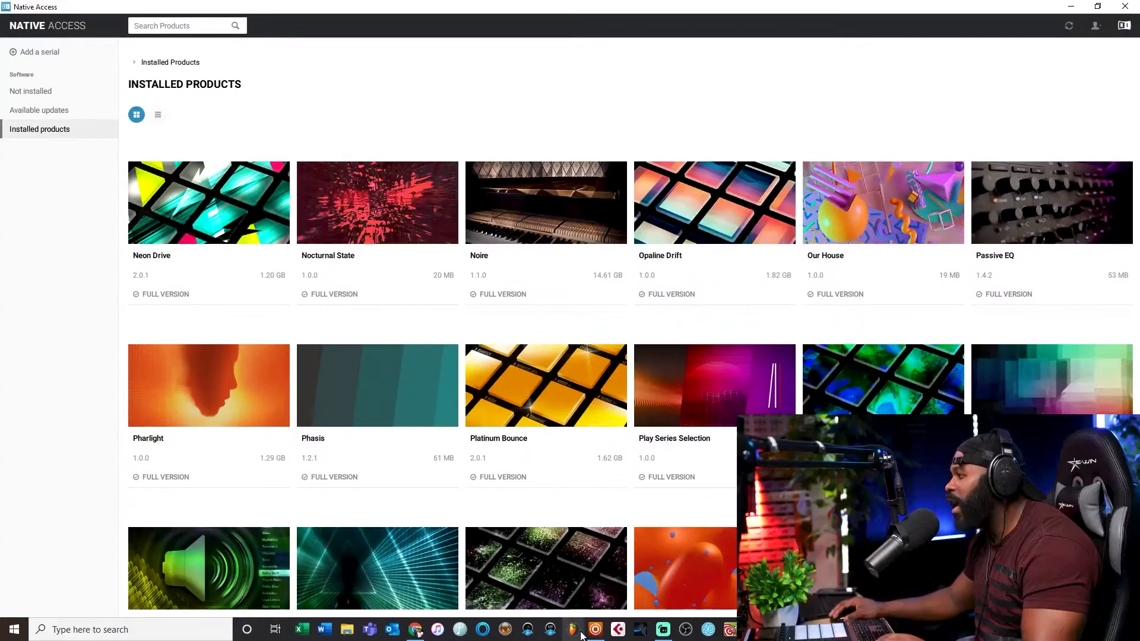
Step: Switch back to the Maschine project window
click(594, 629)
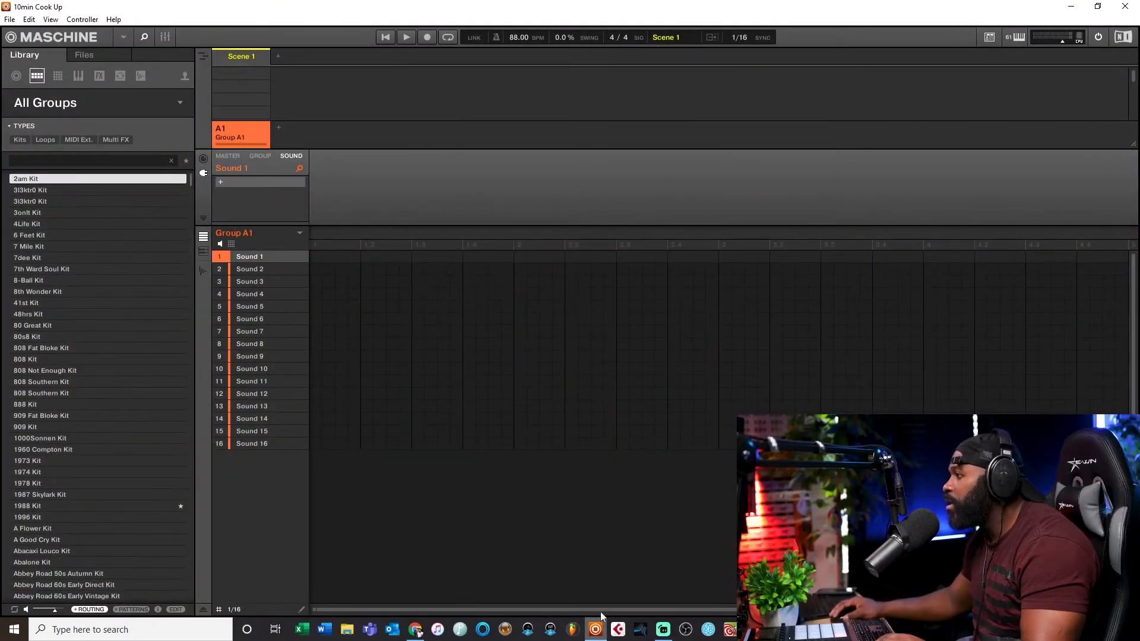
click(1071, 6)
click(1072, 6)
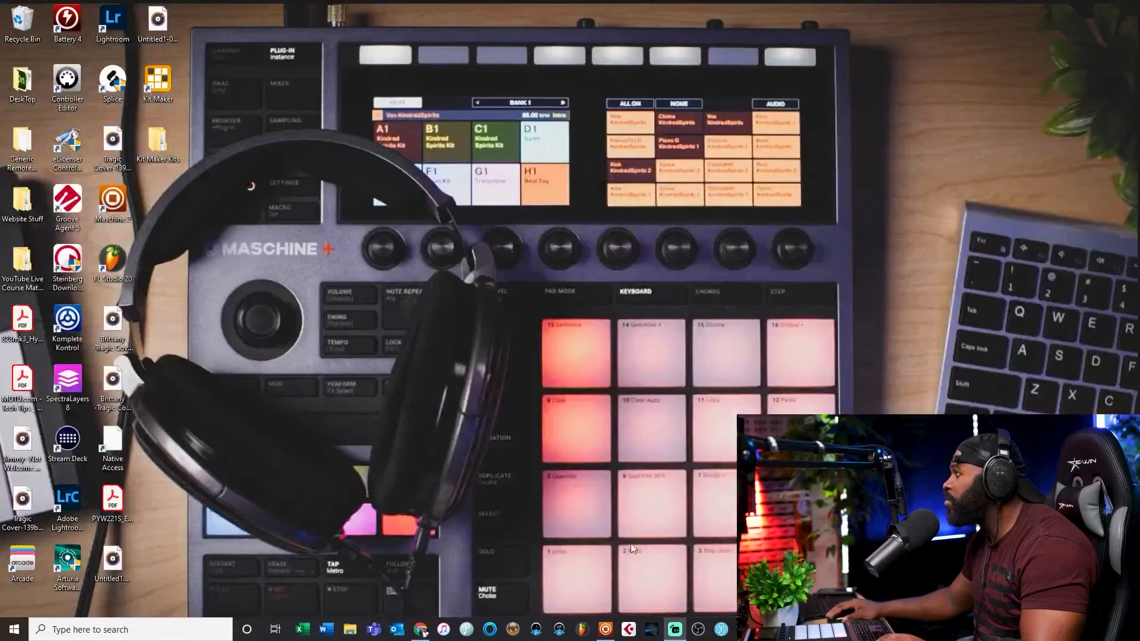
click(606, 629)
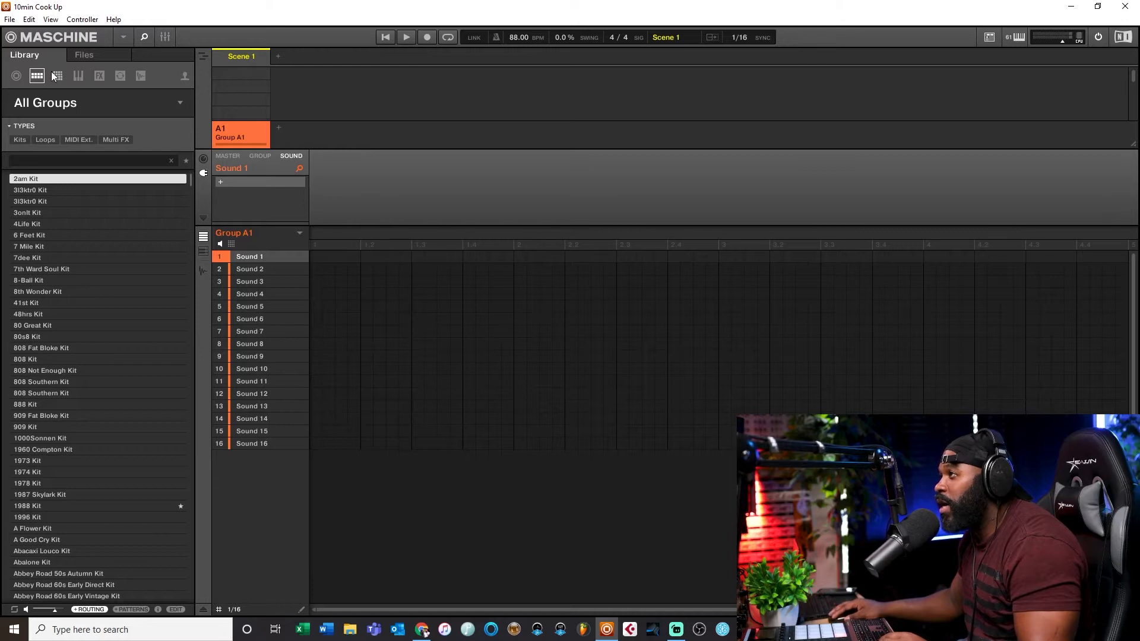
Step: Open Maschine's Preferences and set the input Quantize option to None
click(9, 20)
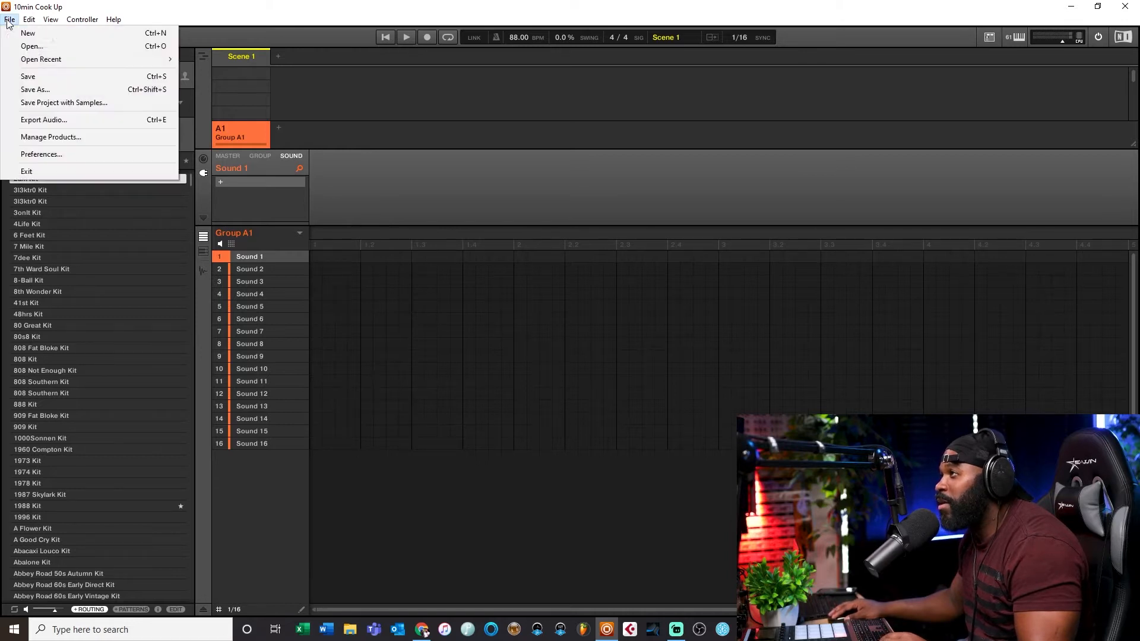
click(20, 156)
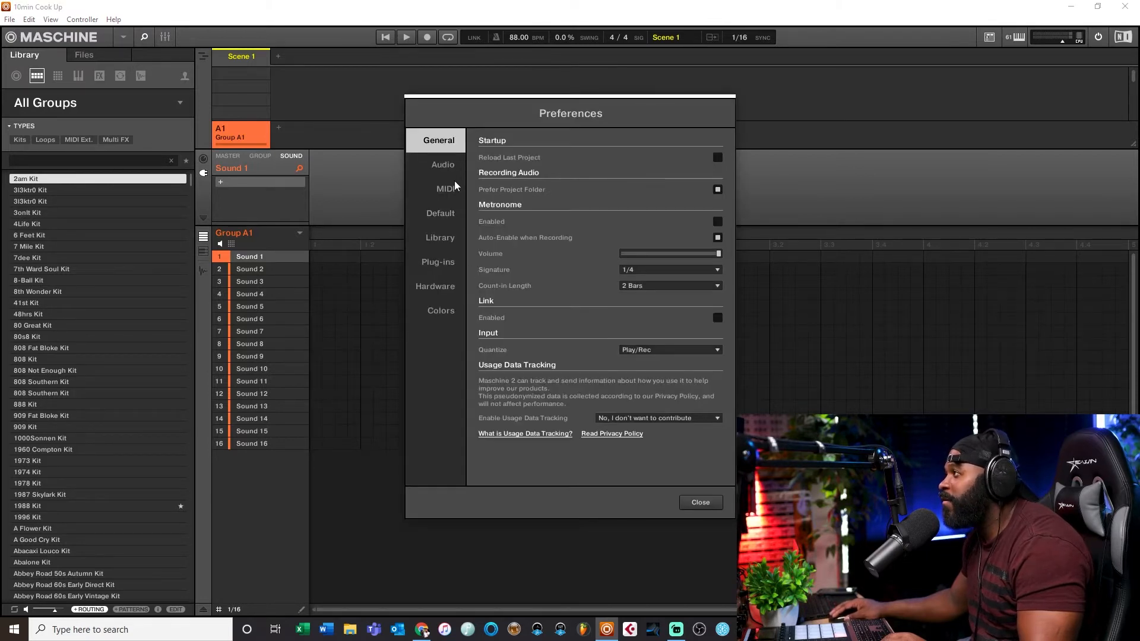
drag(558, 107, 469, 100)
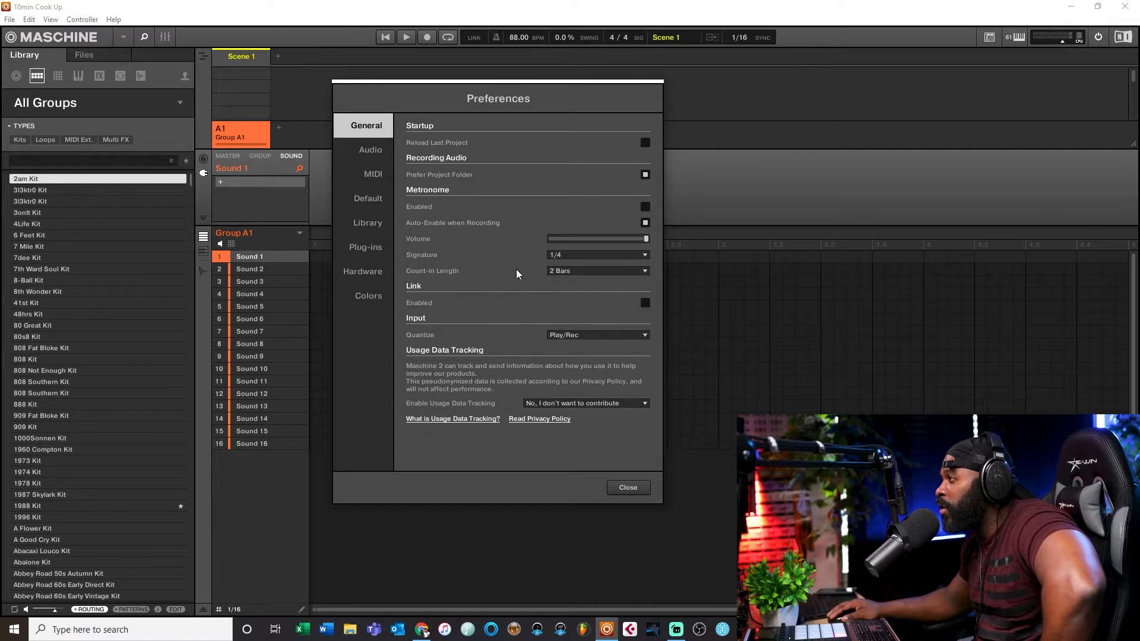
click(561, 334)
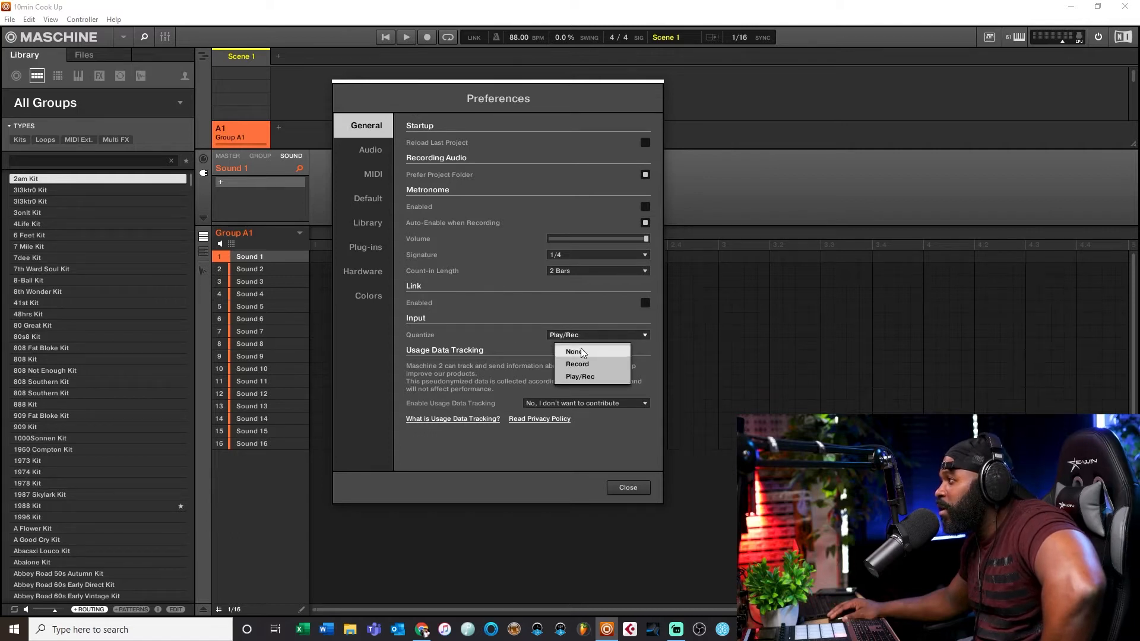
click(582, 353)
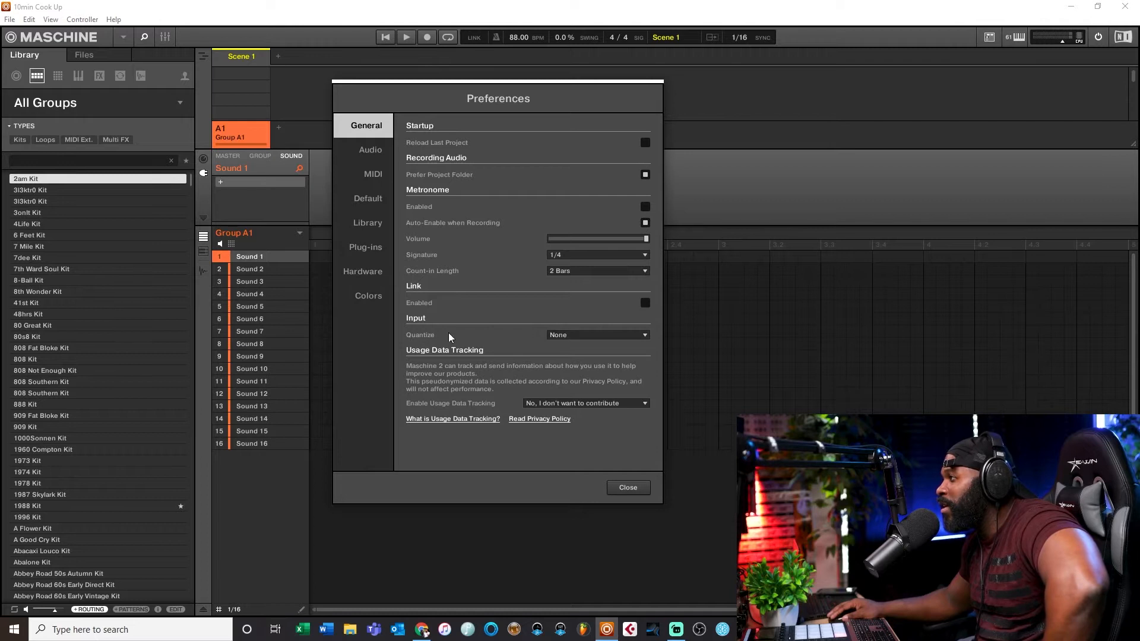
Step: Review the Audio, MIDI, Default and Library preference pages
click(569, 336)
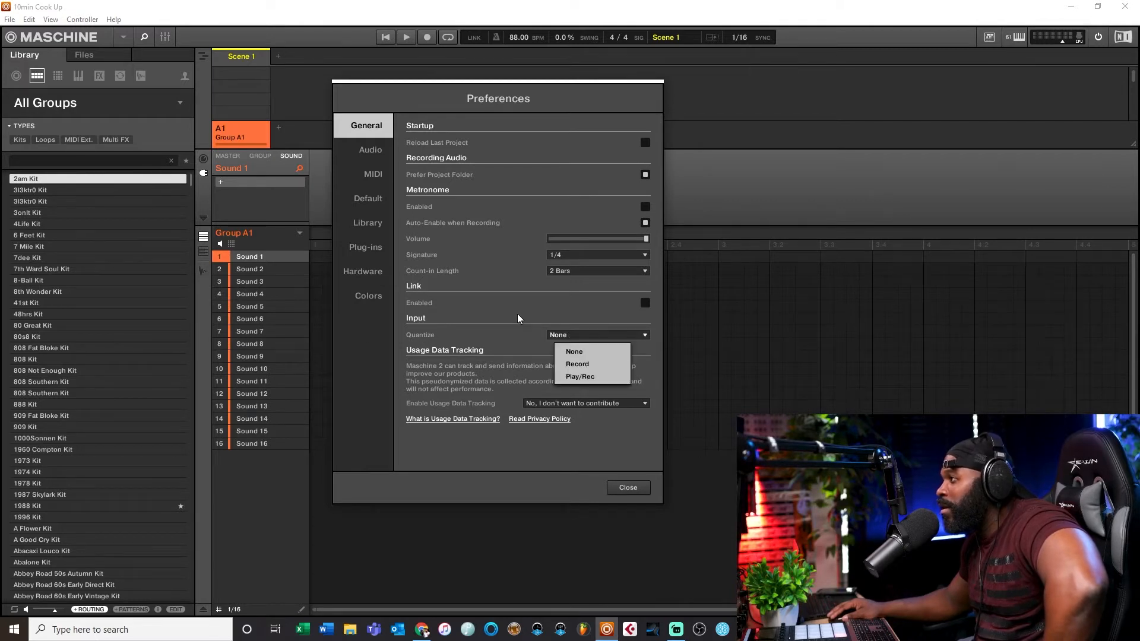
click(373, 165)
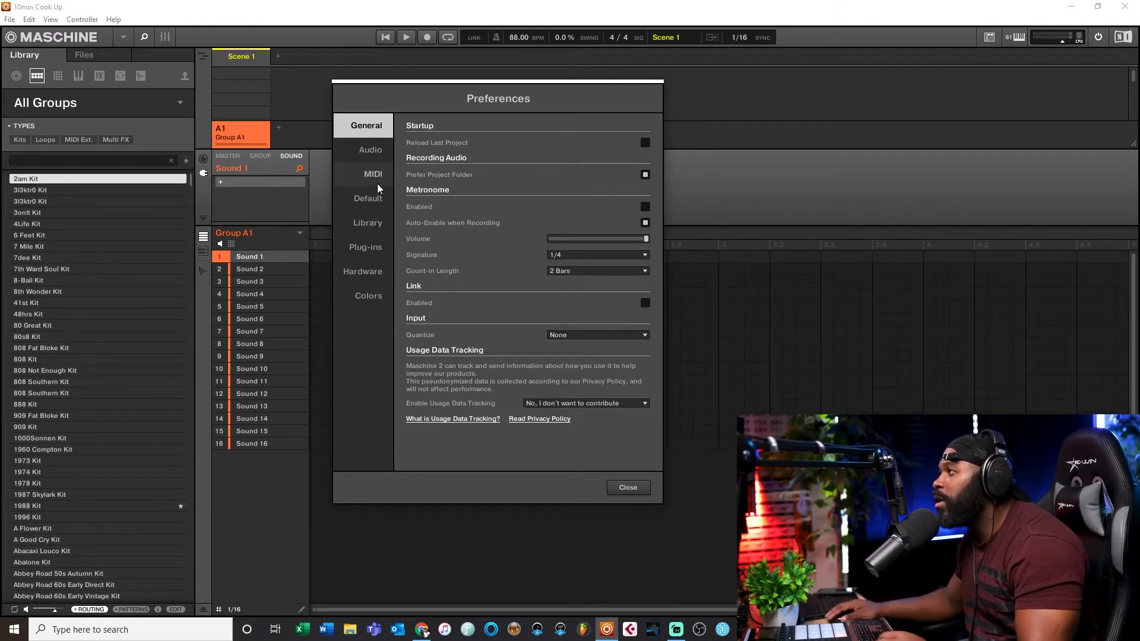
click(375, 149)
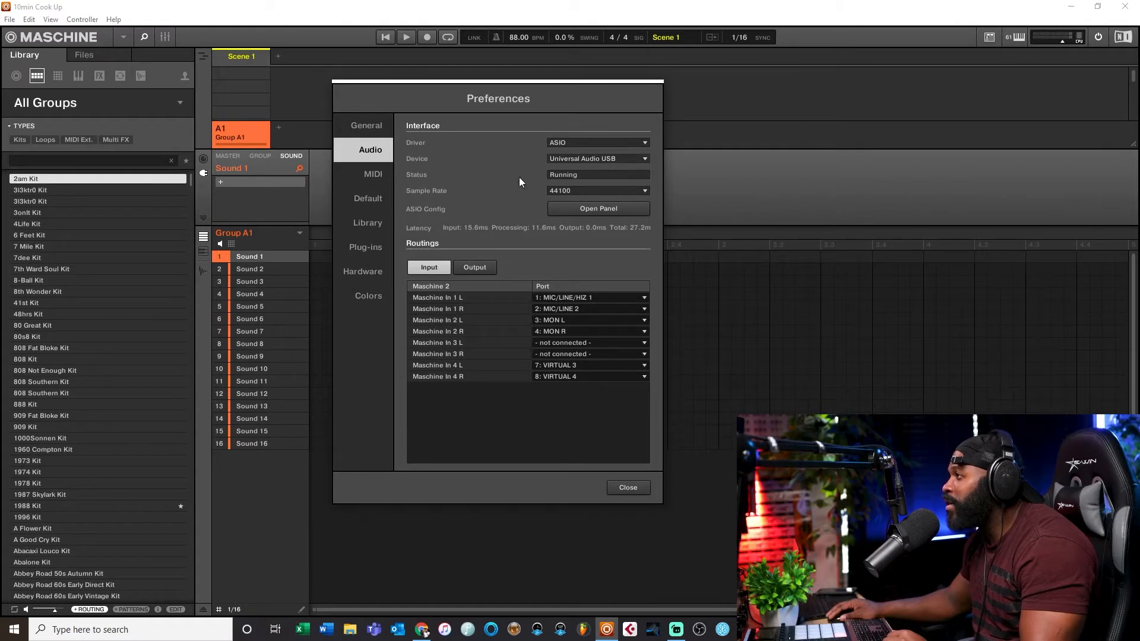
click(383, 177)
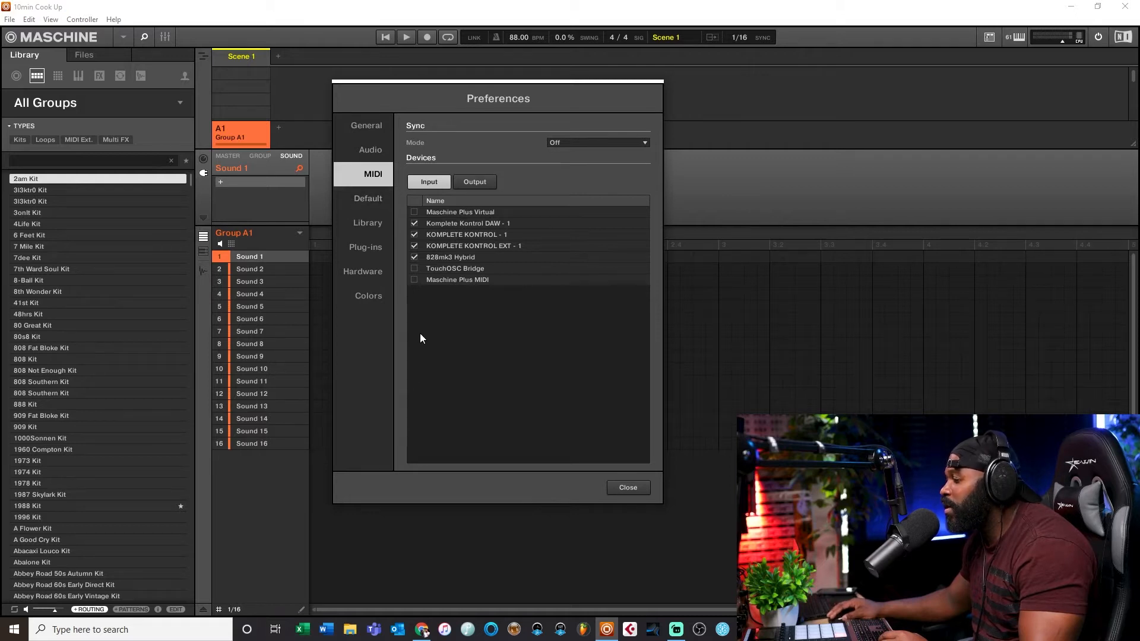
click(375, 201)
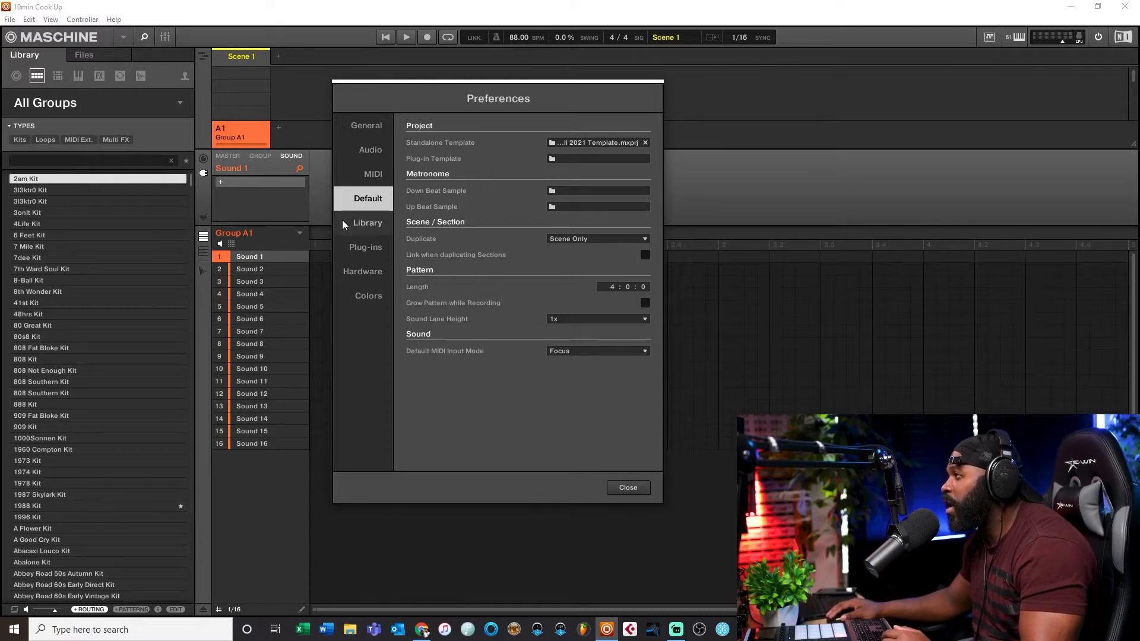
click(362, 226)
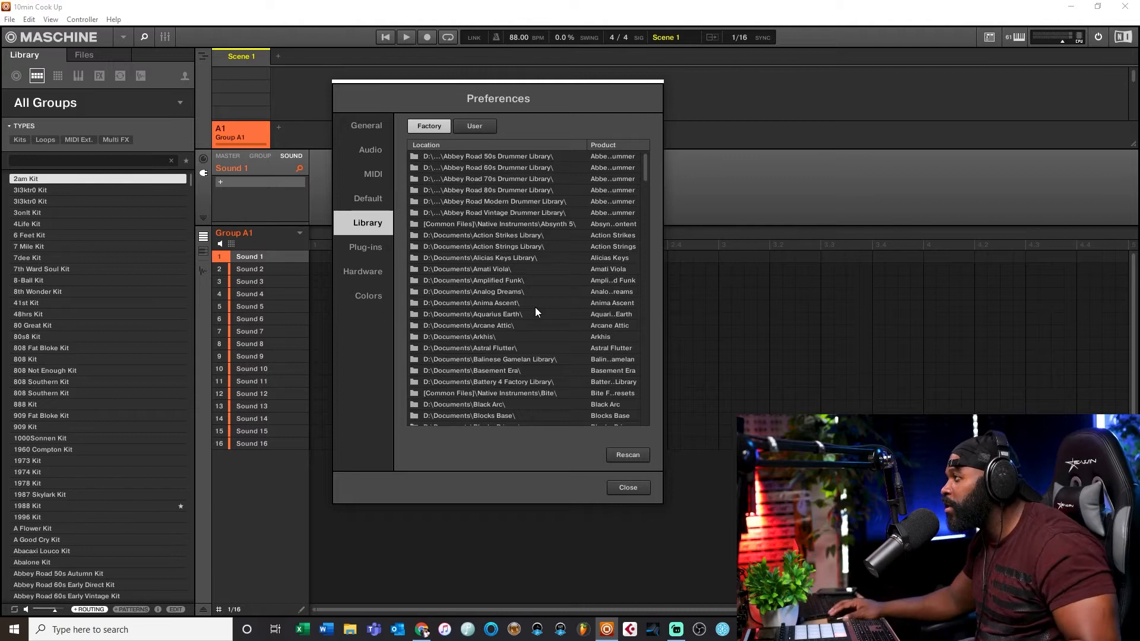
Step: Review the Library user locations page, then the Plug-ins manager list and plug-in locations
click(472, 128)
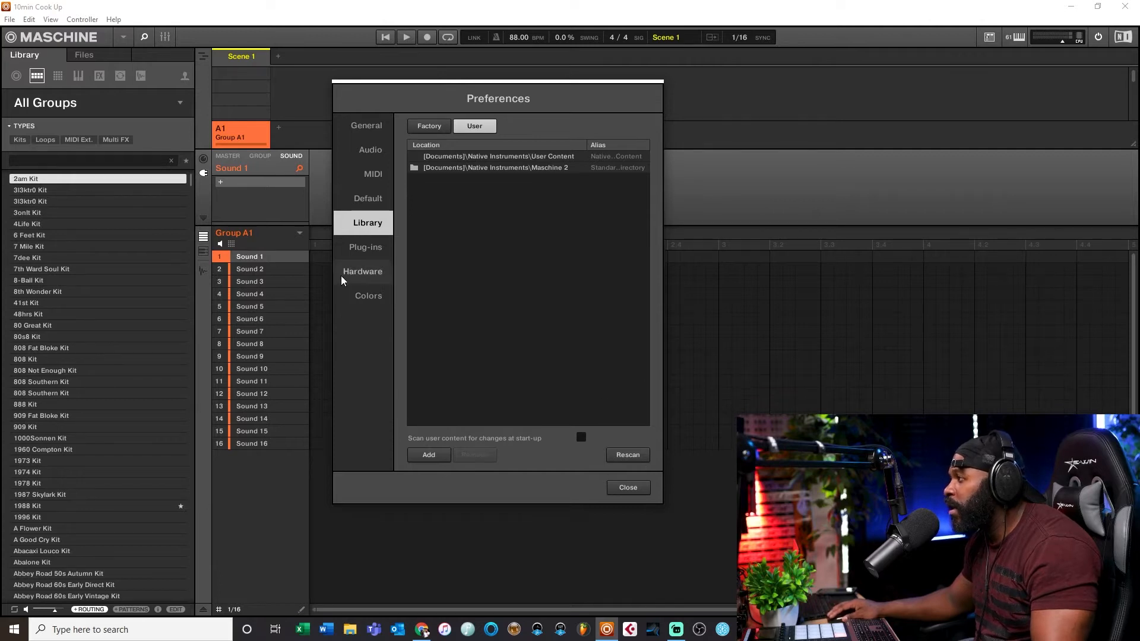
click(364, 252)
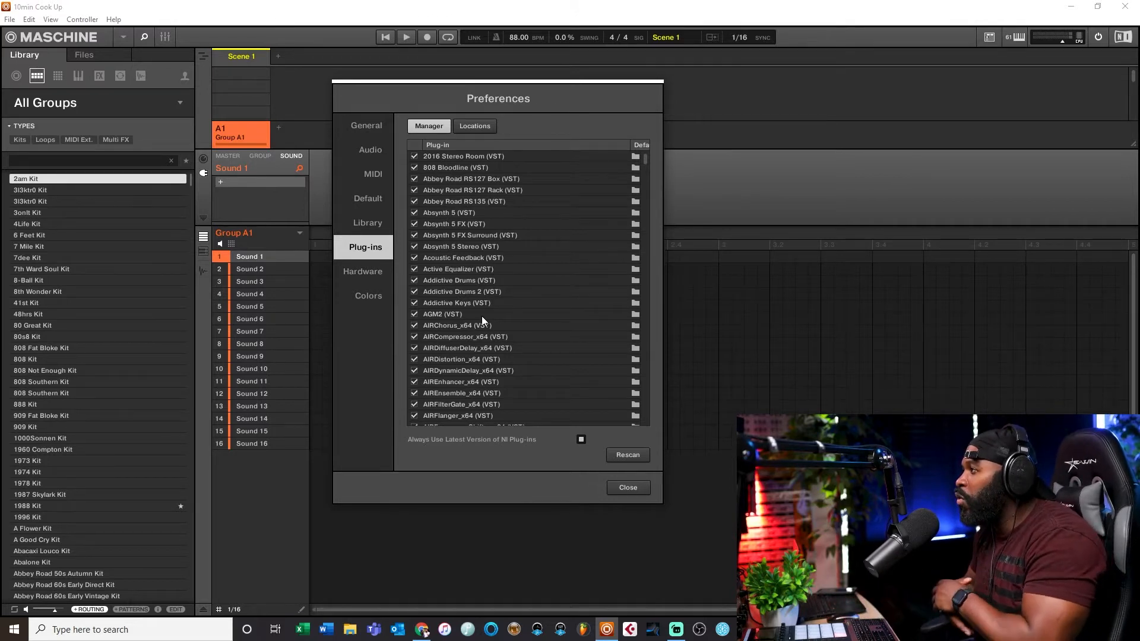
scroll(492, 247, down, 1)
scroll(490, 245, down, 1)
click(471, 130)
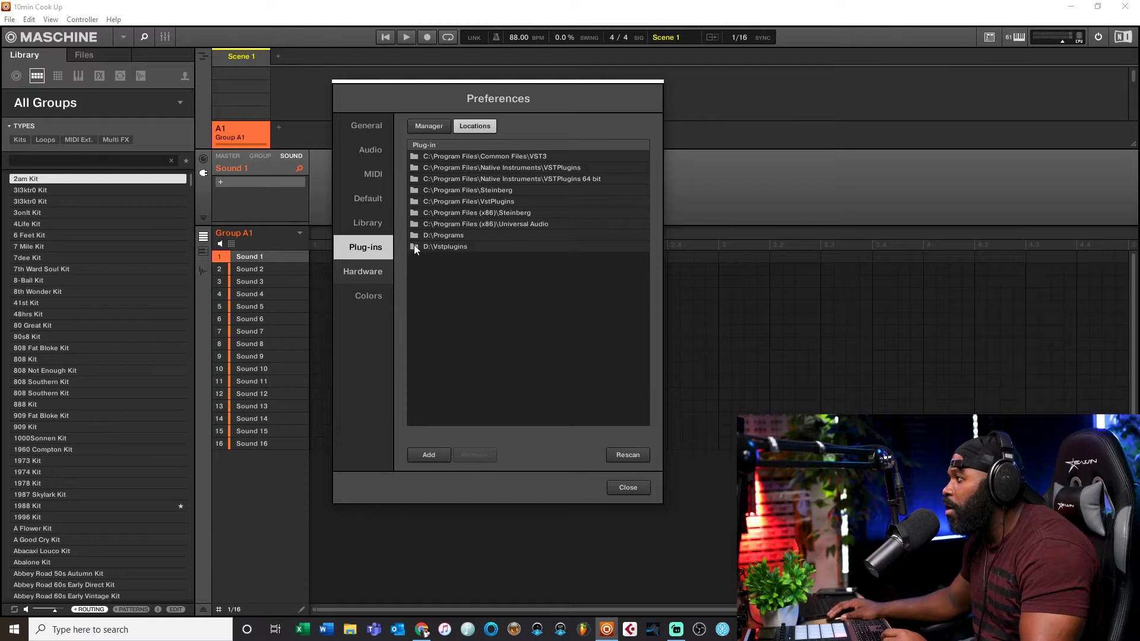
Step: Review the Hardware and Colors preference pages, then close Preferences
click(370, 276)
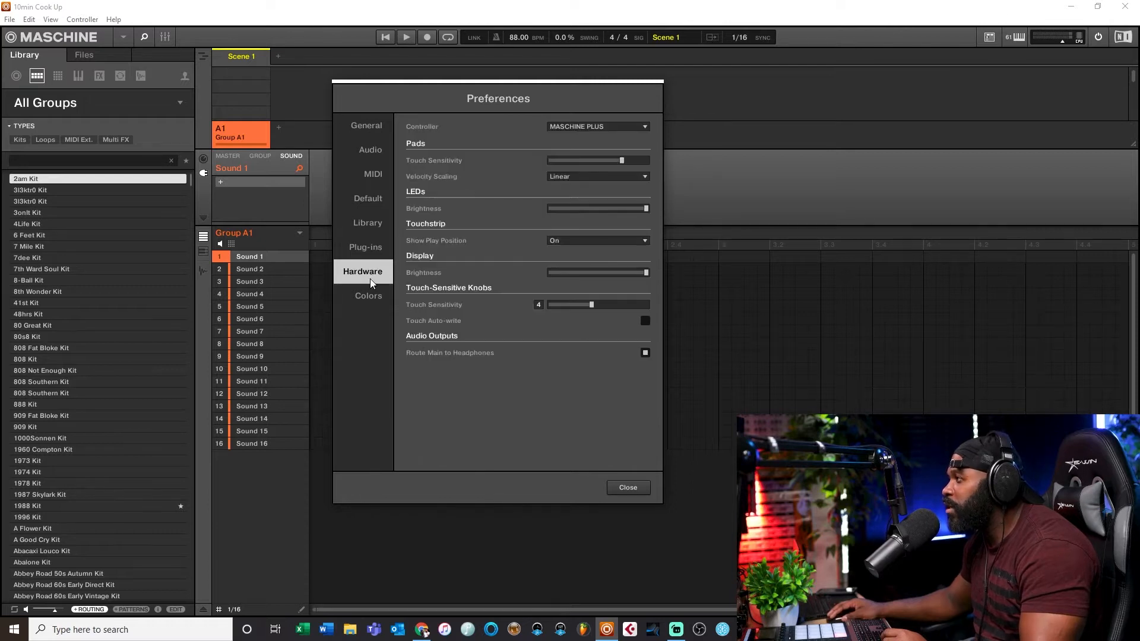
click(369, 308)
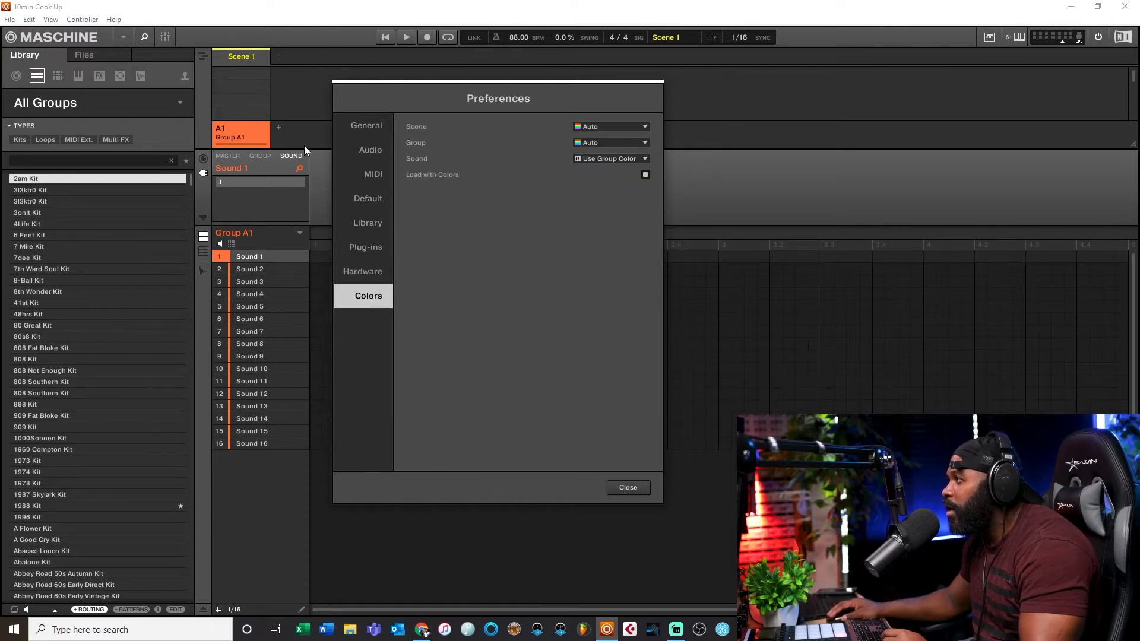
click(624, 490)
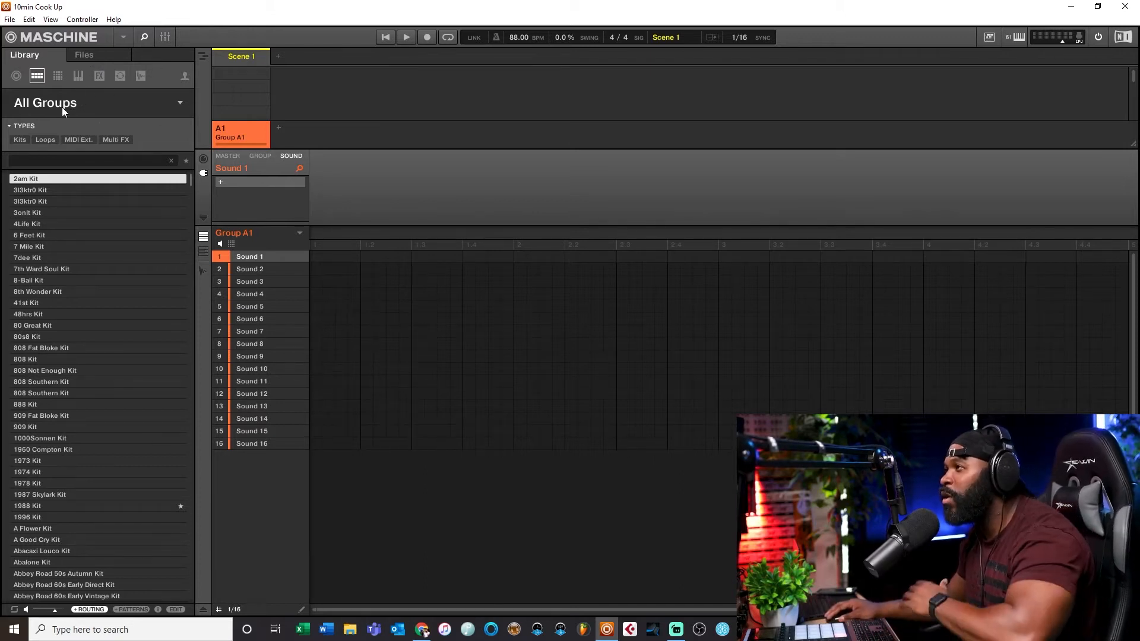
Step: Open the Burnt Hues demo project Cracks In The Sky and view its scenes in Ideas view
click(14, 78)
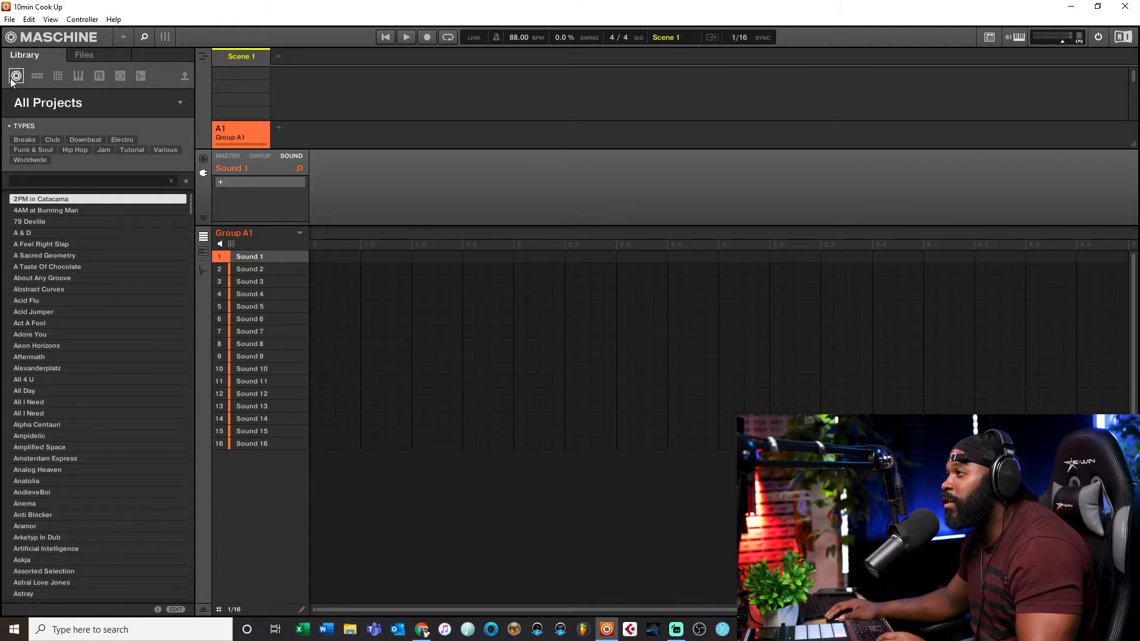
click(32, 107)
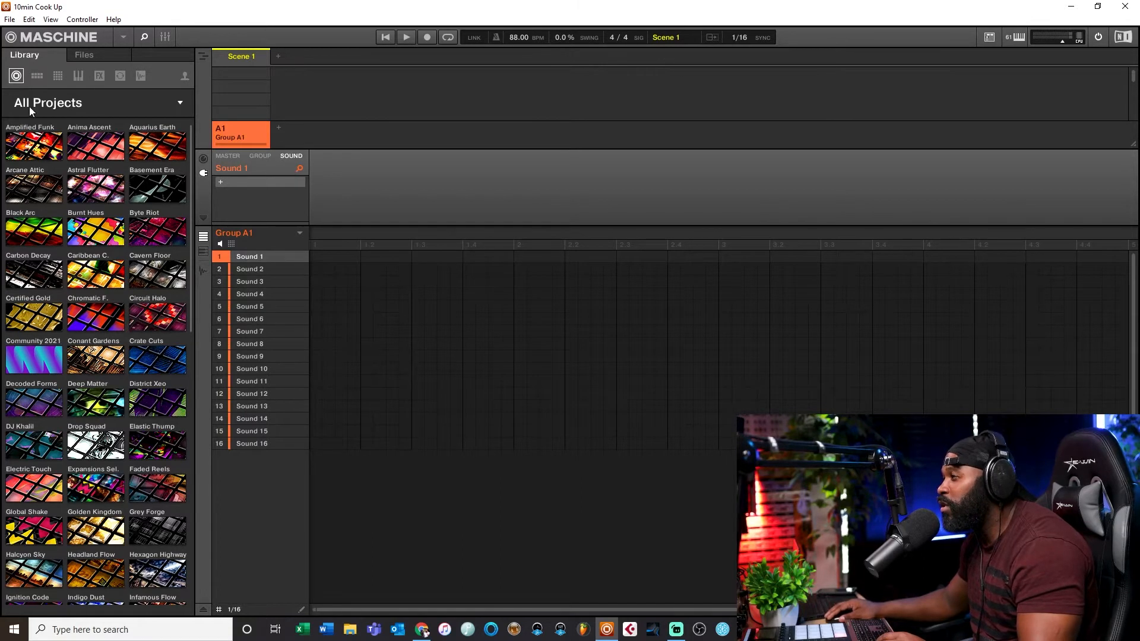
click(92, 238)
double_click(37, 201)
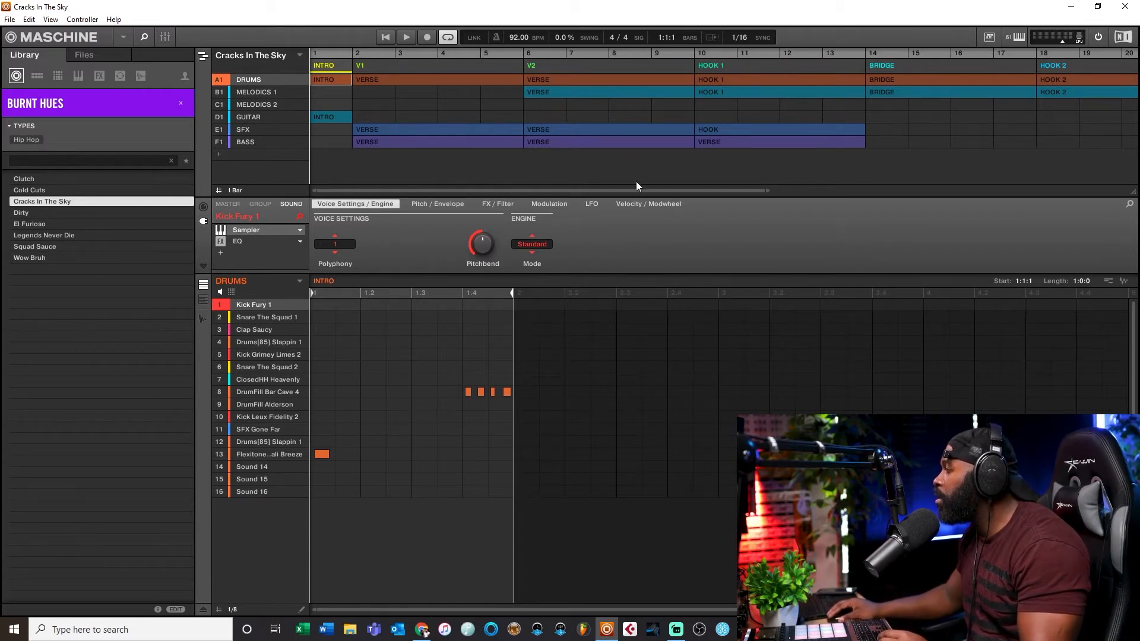
drag(768, 190, 1070, 146)
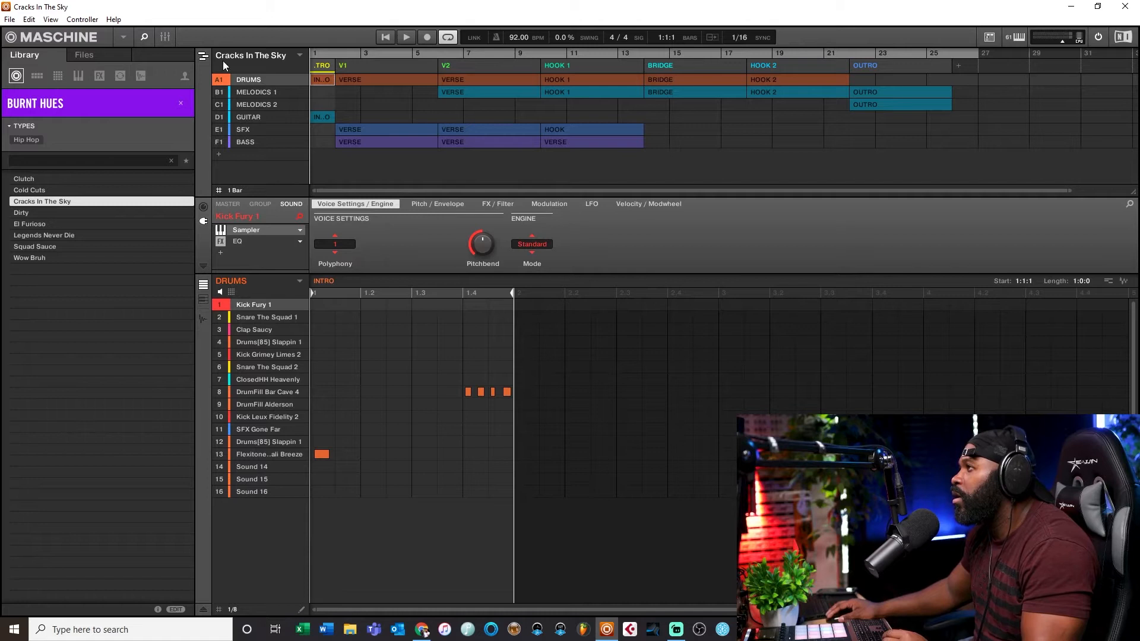
click(202, 56)
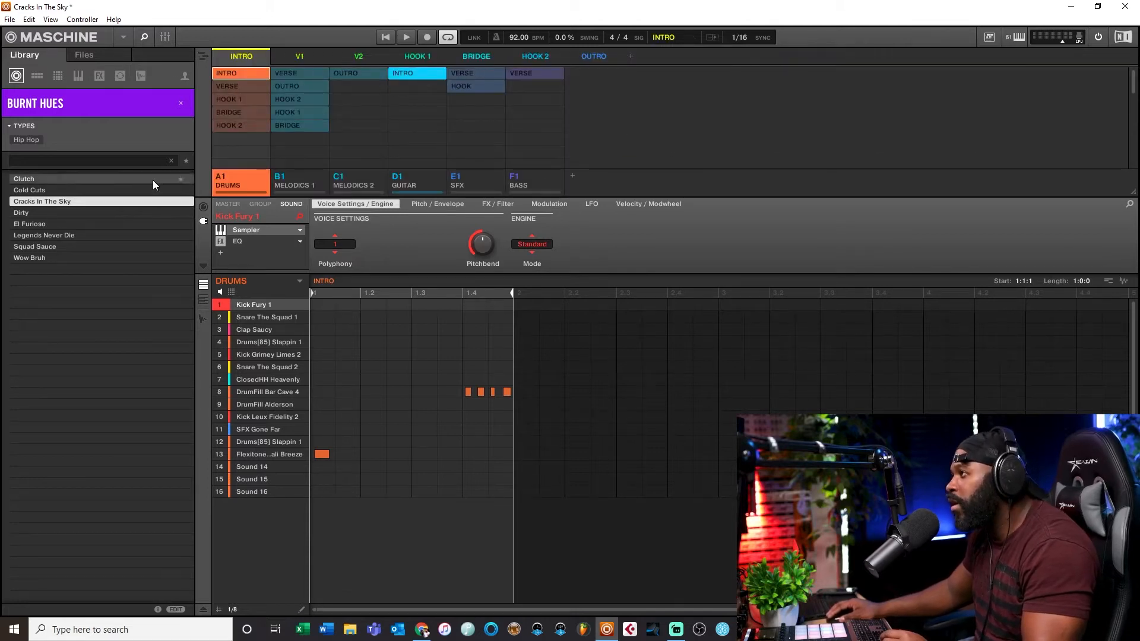
Step: Load the Legends Never Die project without saving changes and show it in Ideas view
double_click(24, 236)
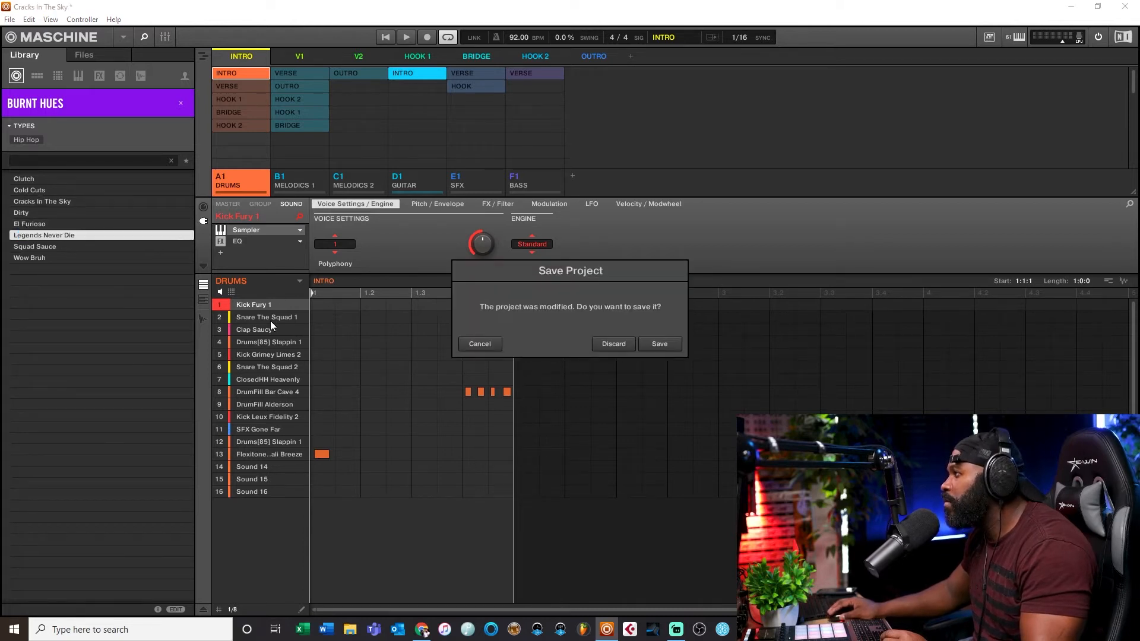
click(612, 344)
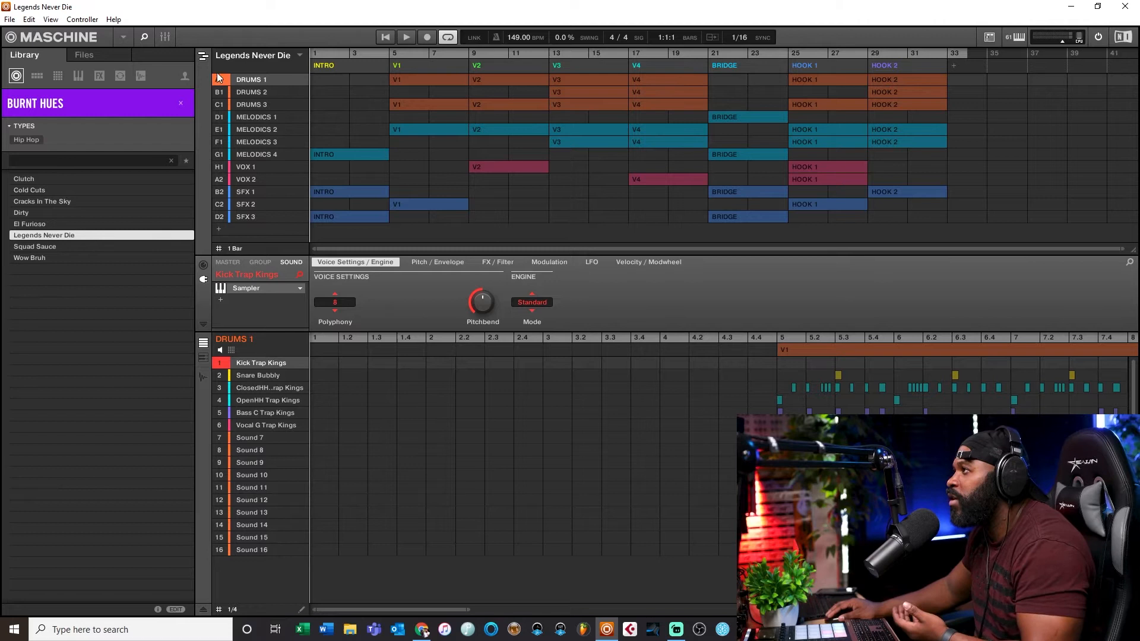
click(203, 56)
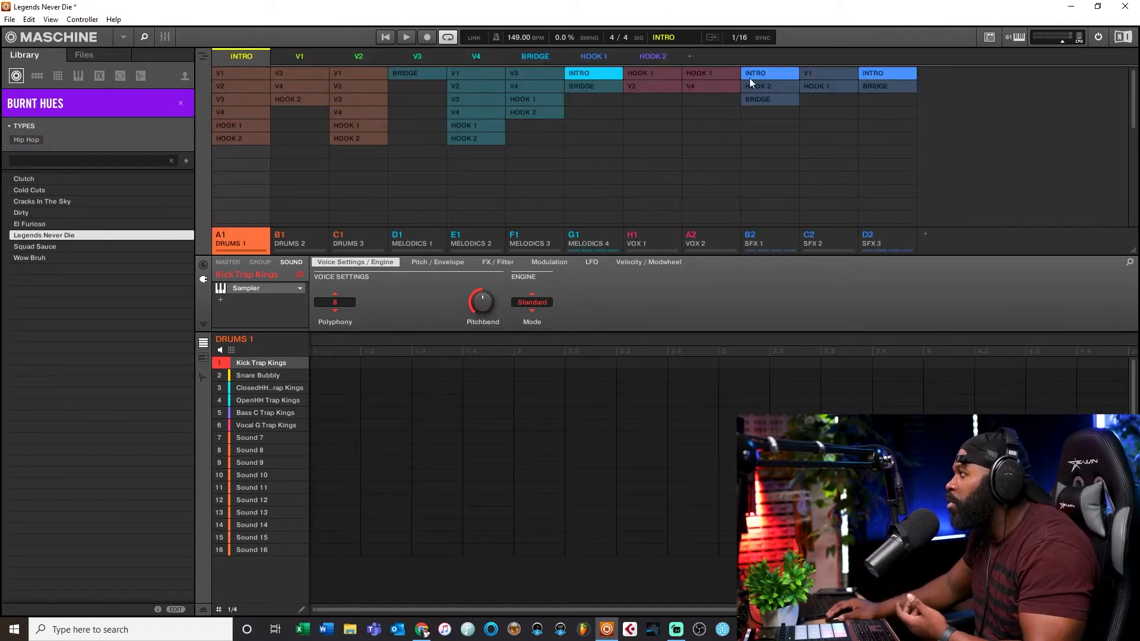
Step: Clear the product filter and reopen 10min Cook Up from recent projects, discarding unsaved changes
click(181, 104)
click(28, 105)
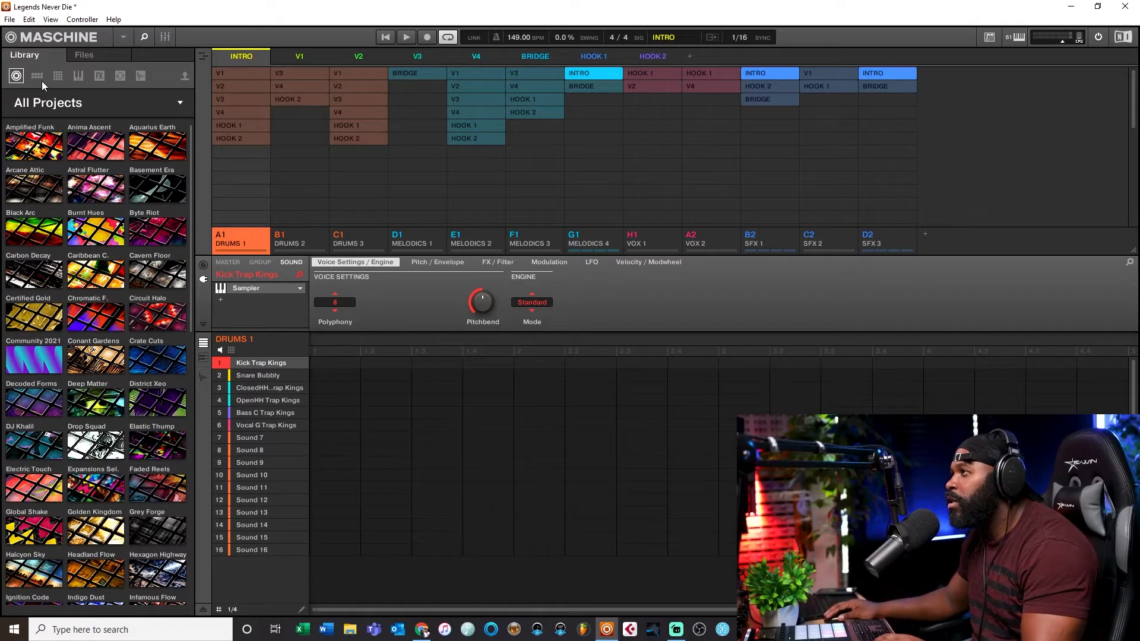
click(10, 19)
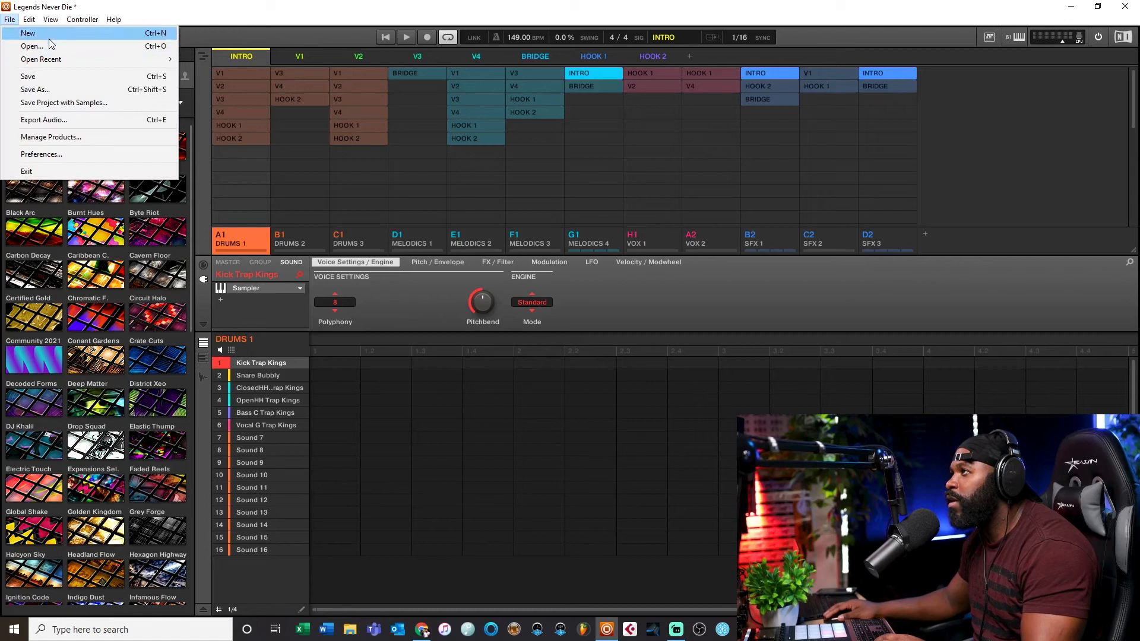
mouse_move(53, 59)
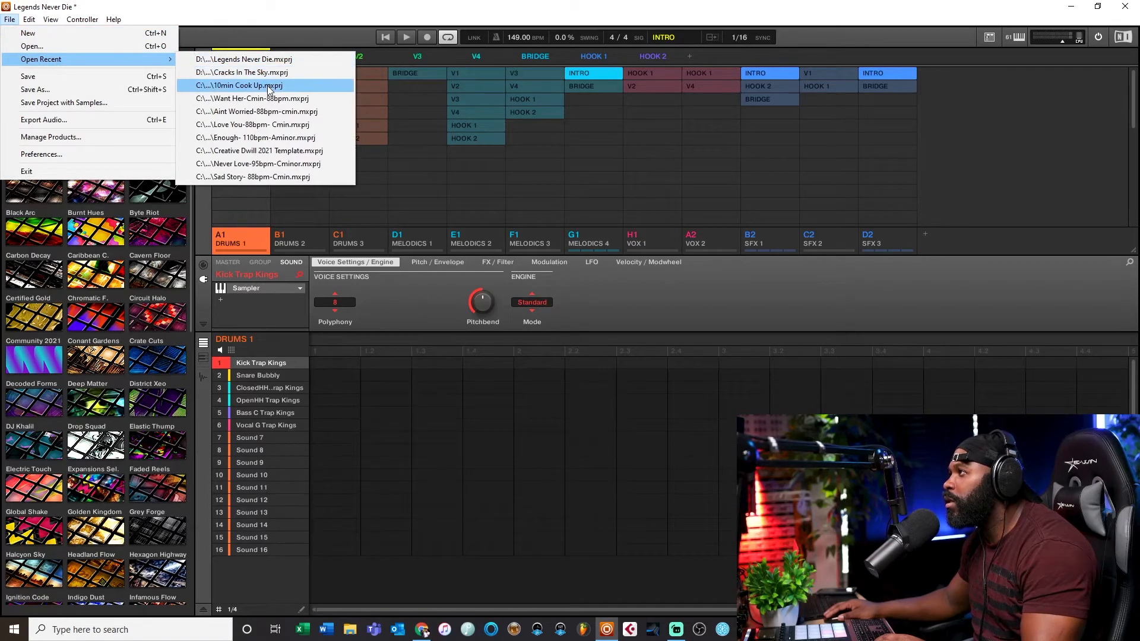
click(271, 86)
click(601, 344)
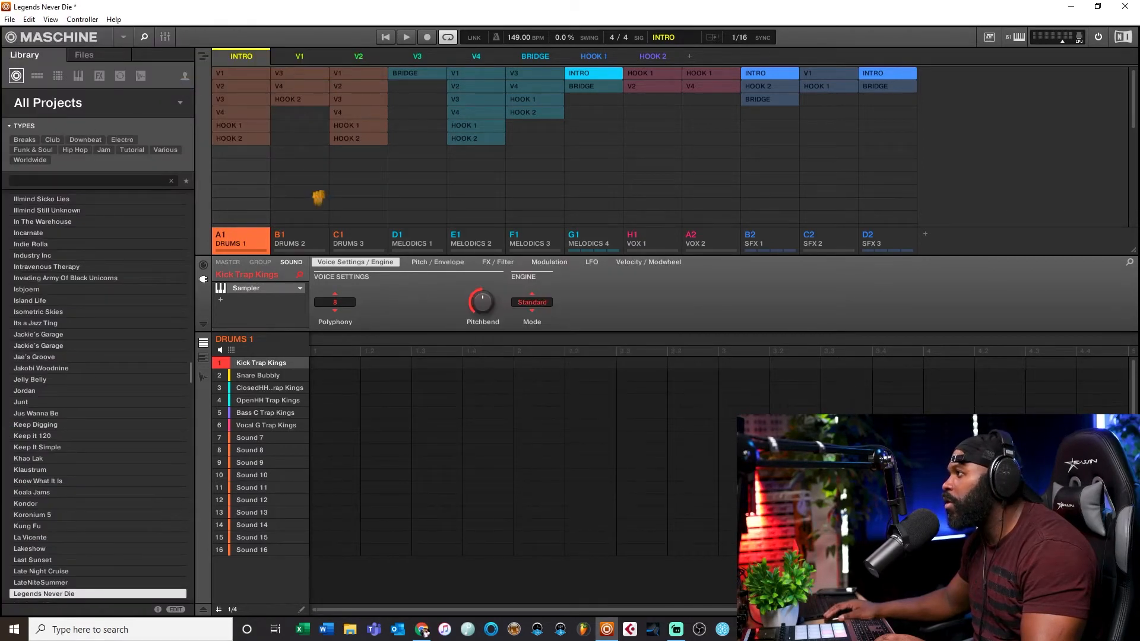
Step: Load the Alias Switch Kit from the Faded Reels product into group A1
click(37, 76)
click(43, 103)
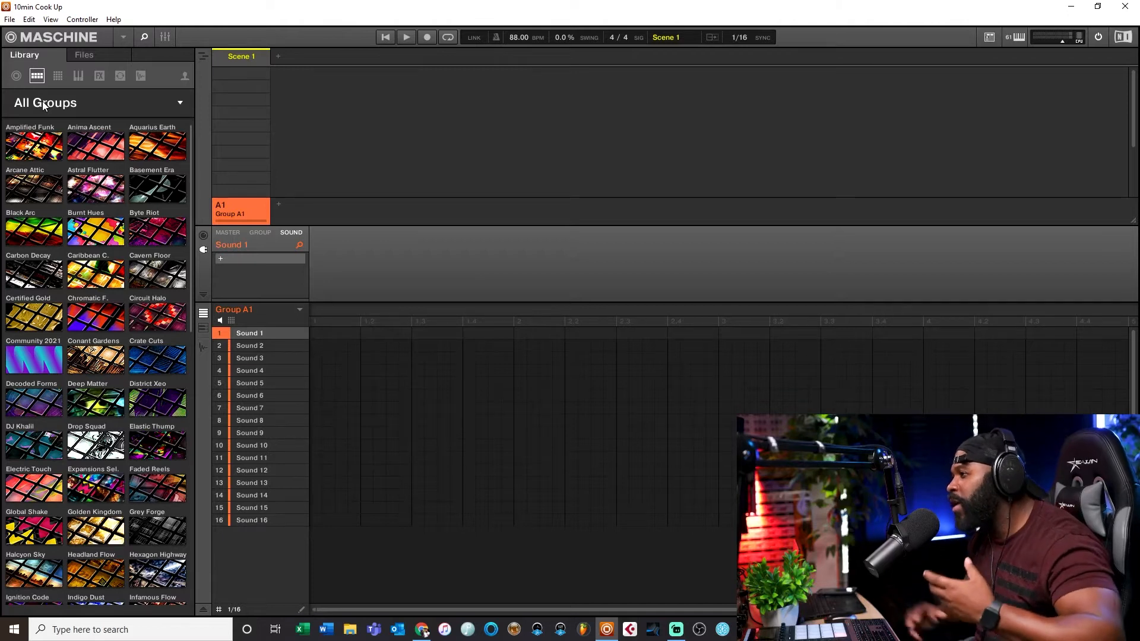
click(162, 482)
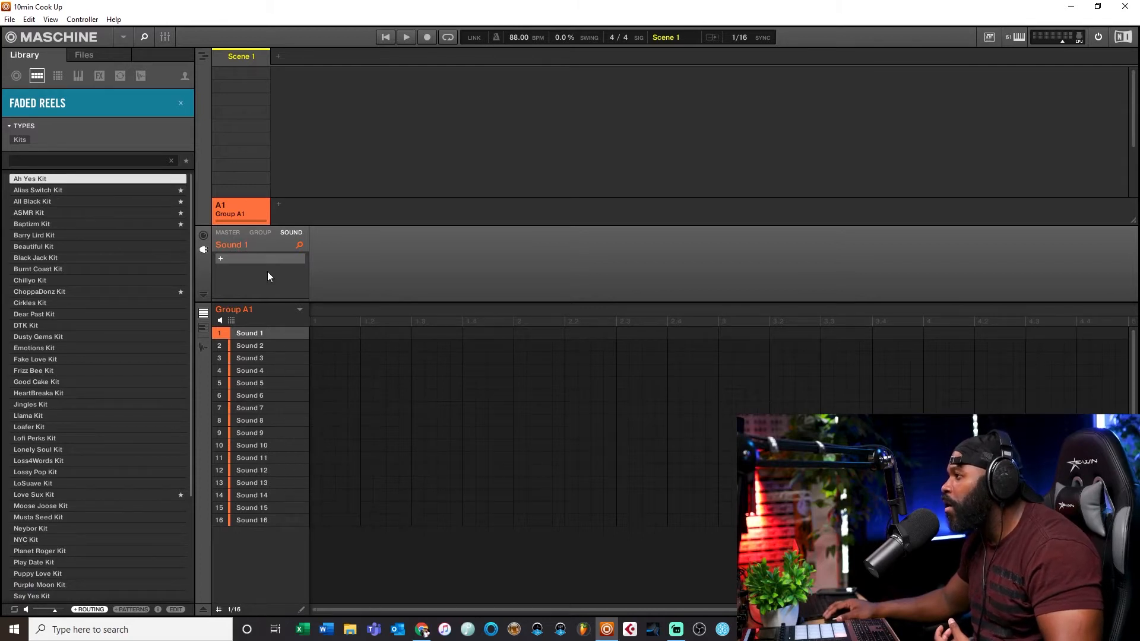
click(45, 189)
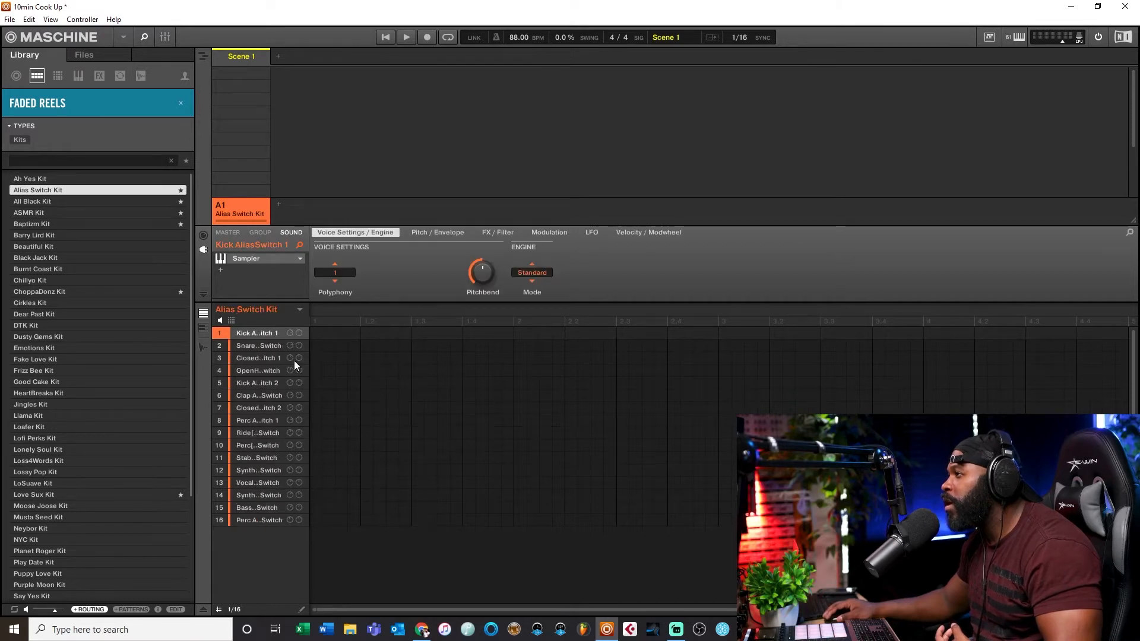
Step: Inspect the kit's sounds and the group's effect chain
click(240, 349)
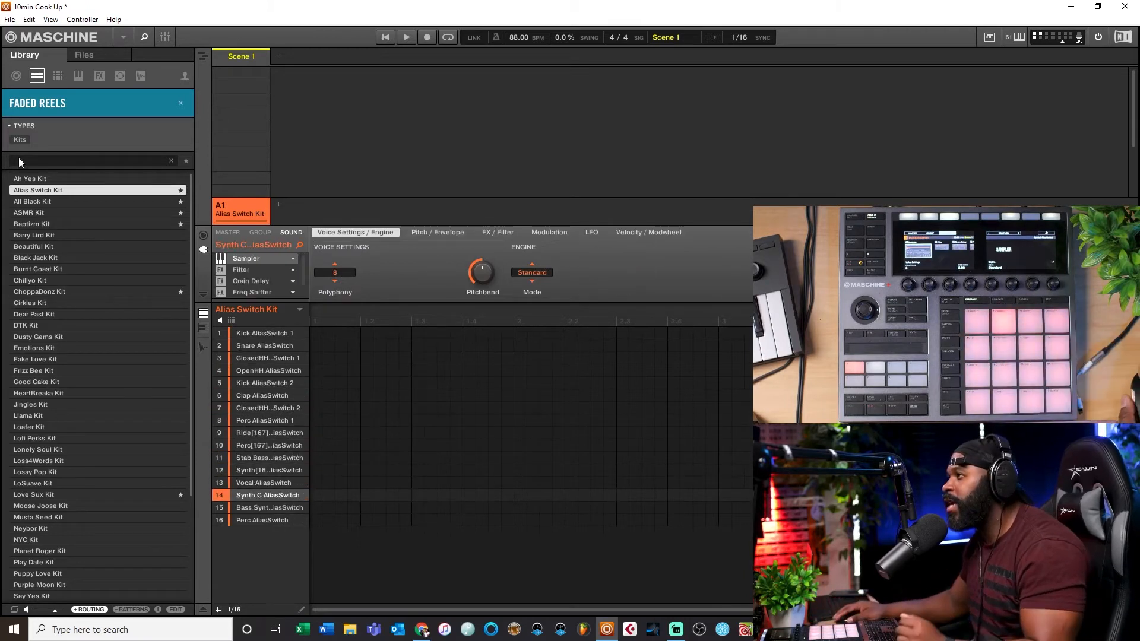
click(267, 232)
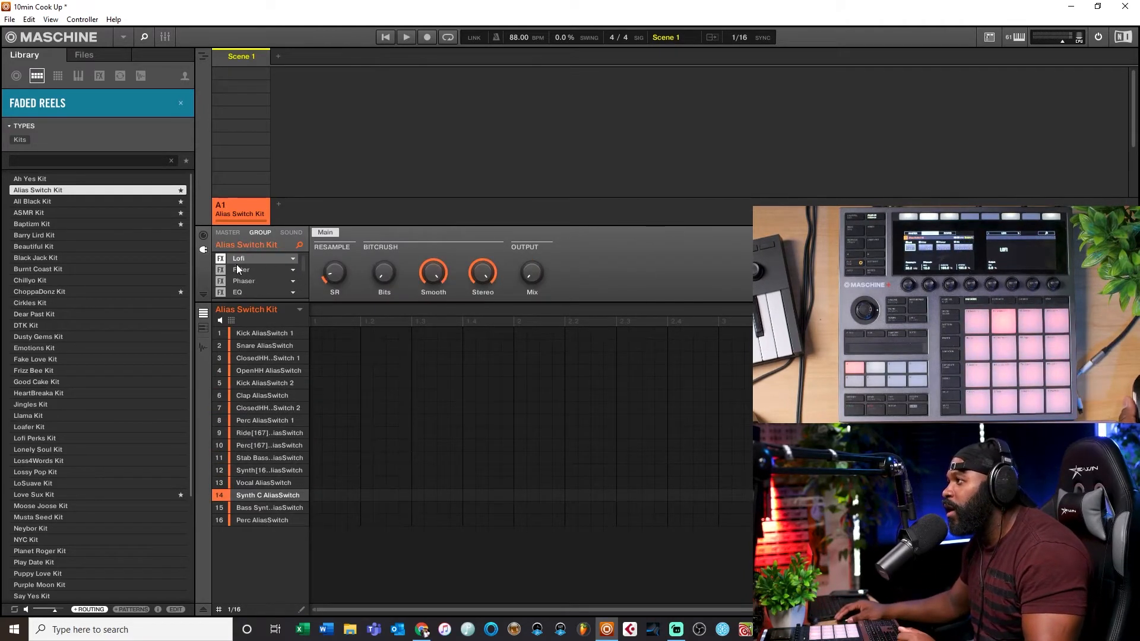
scroll(237, 264, down, 2)
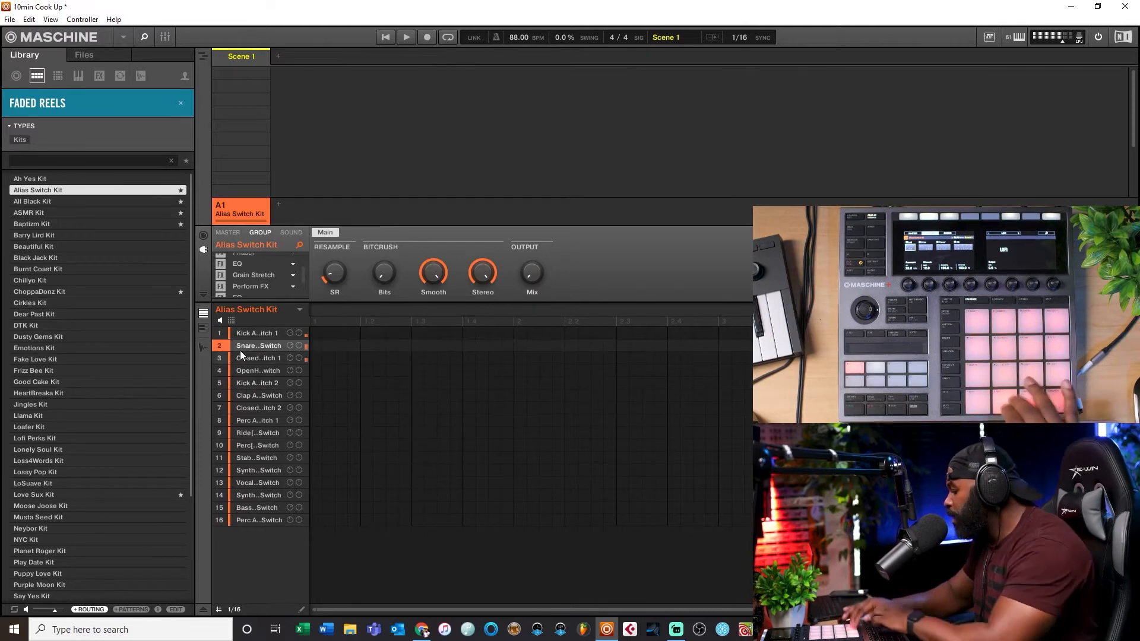
Step: Browse the kits available in the Crate Cuts product
click(51, 97)
click(51, 96)
click(51, 103)
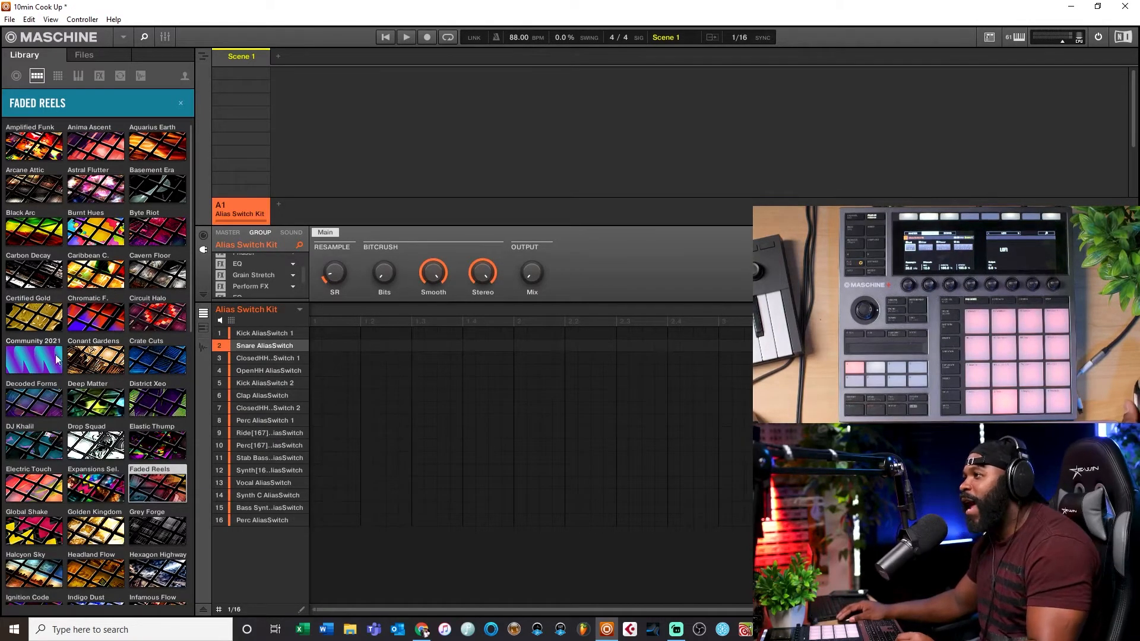
click(152, 359)
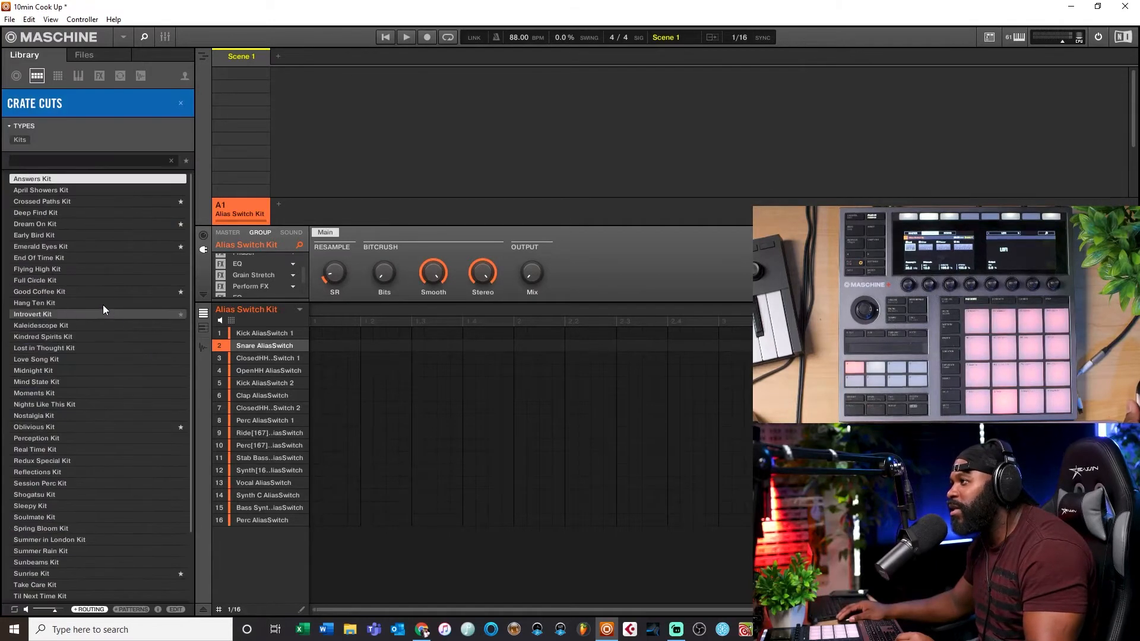
Step: Load the Bubbly Kit from the Burnt Hues product into the group
click(38, 101)
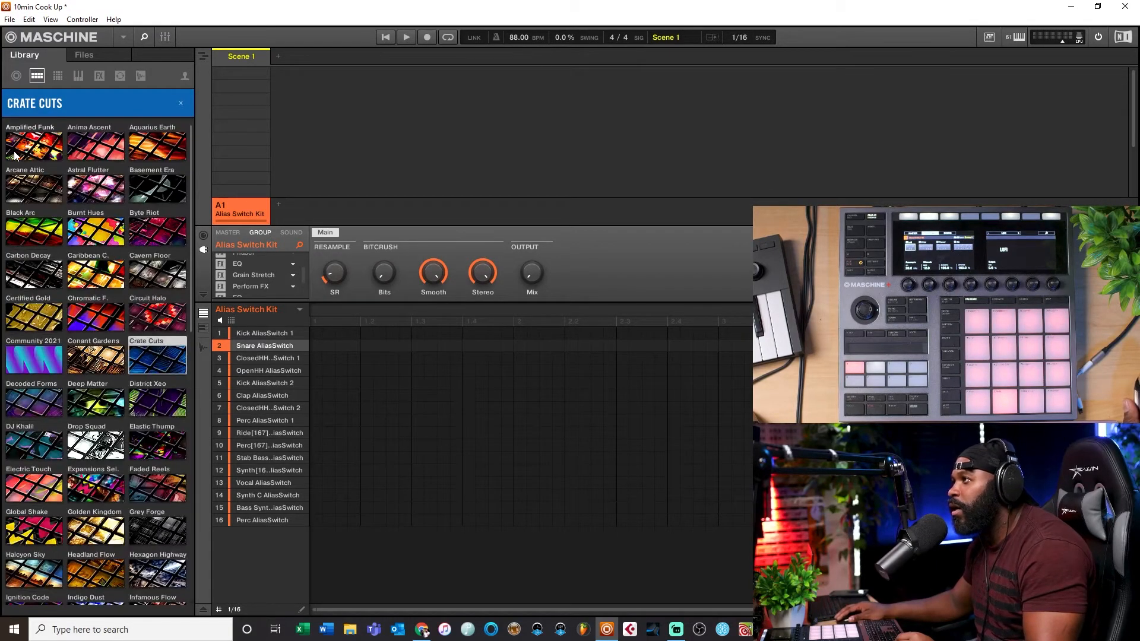
click(85, 233)
click(65, 215)
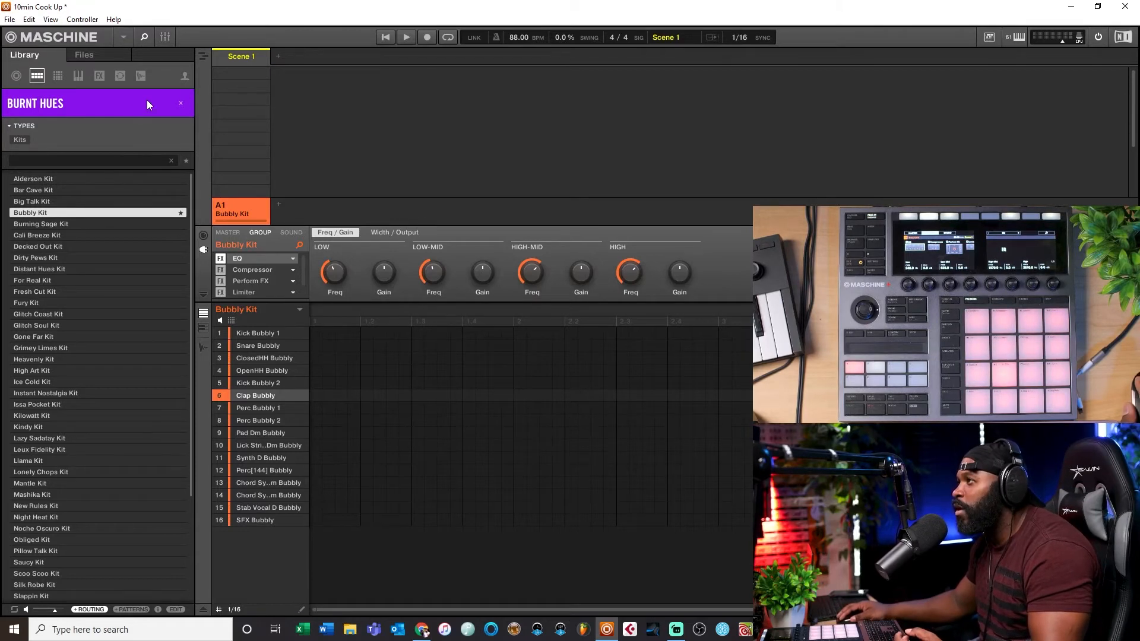
Step: Scroll through the product grid and switch the browser to instrument sounds
click(131, 102)
scroll(92, 237, down, 6)
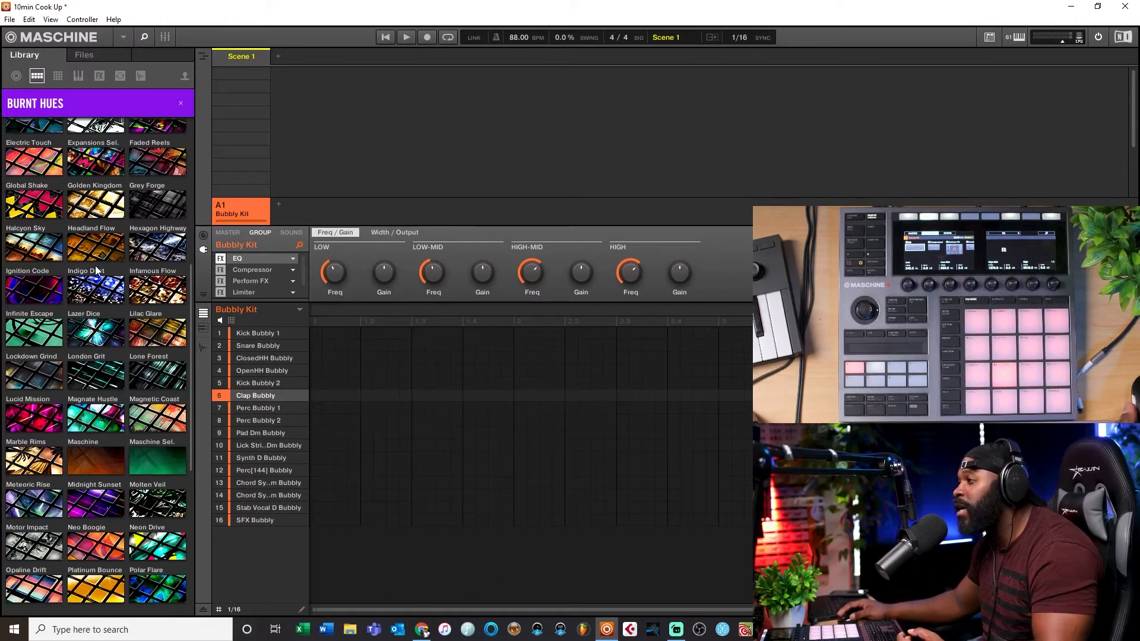
scroll(95, 265, up, 5)
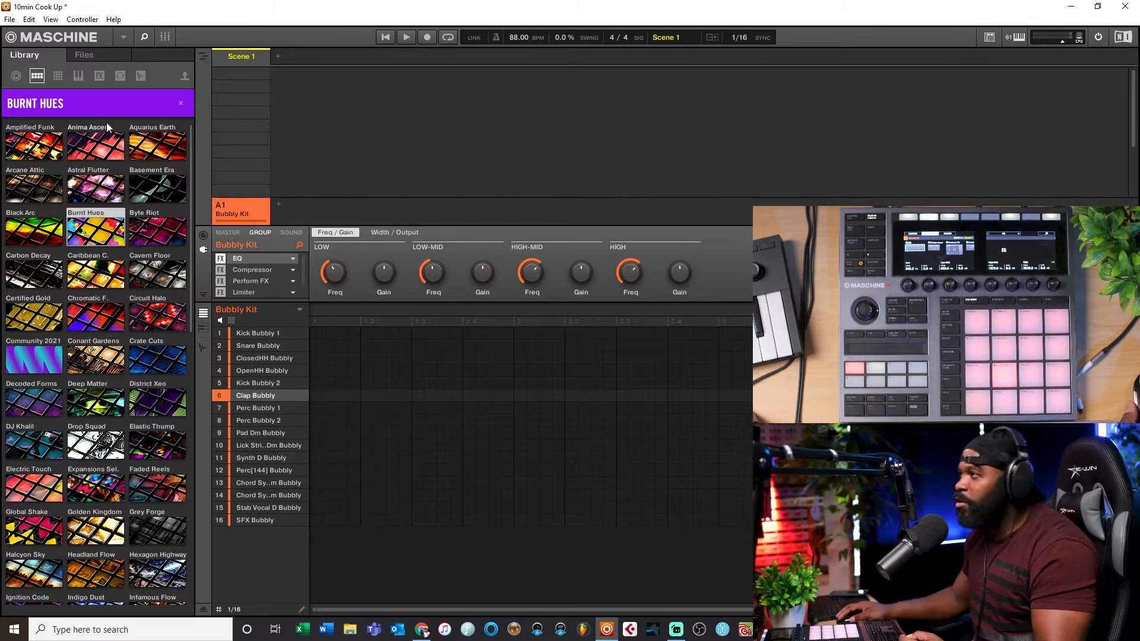
click(57, 76)
click(57, 77)
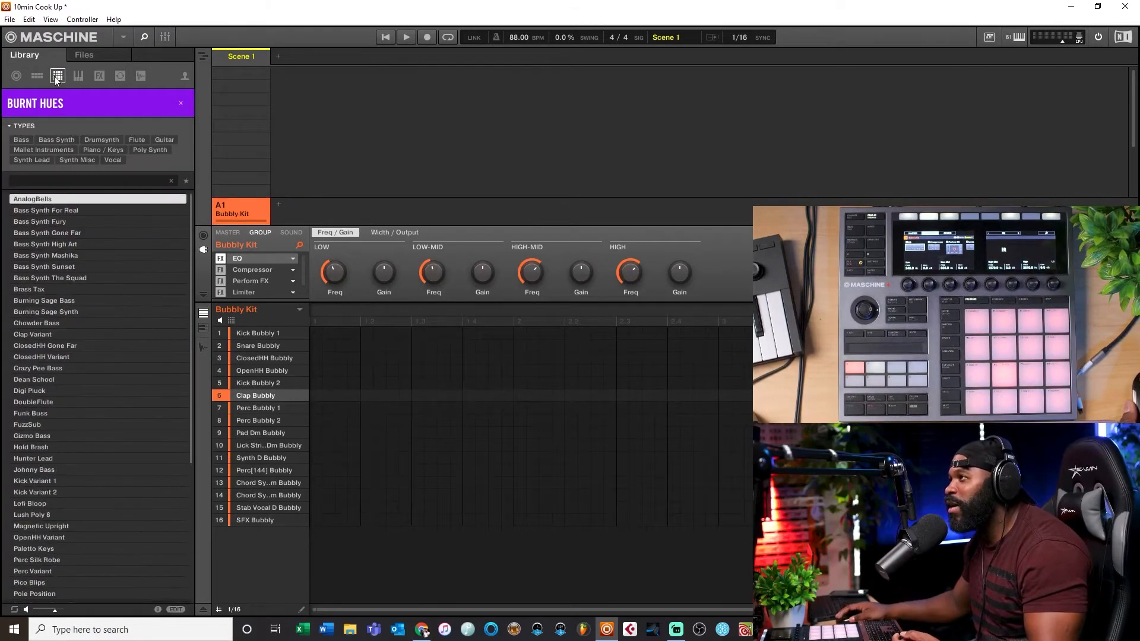
Step: Clear the product filter and show the instrument sounds from Crate Cuts
click(180, 104)
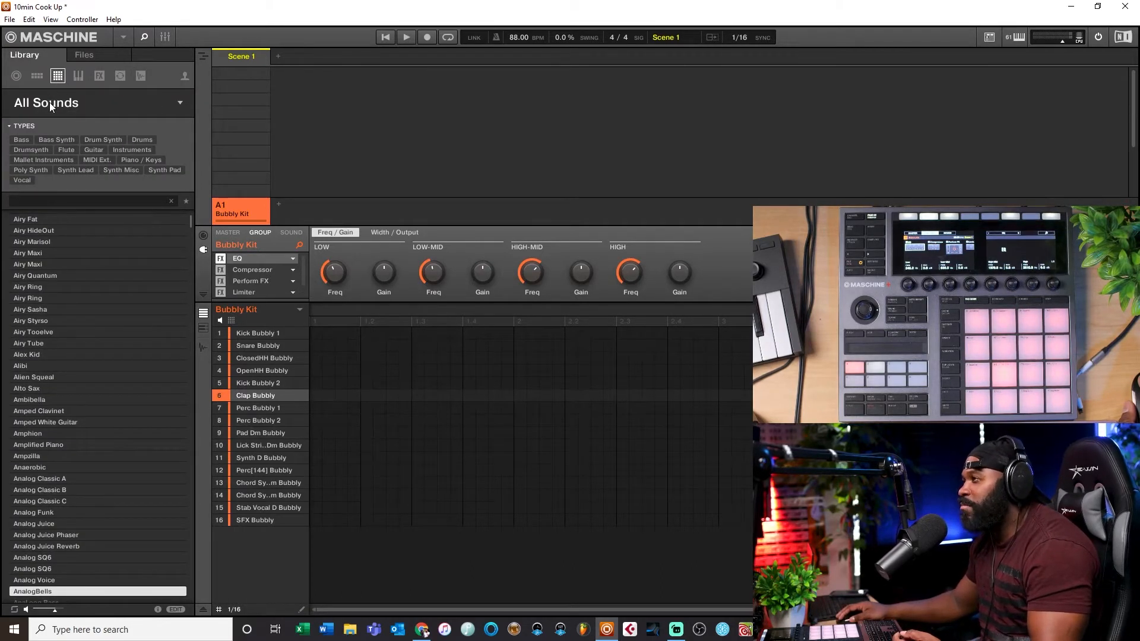
click(50, 104)
click(50, 102)
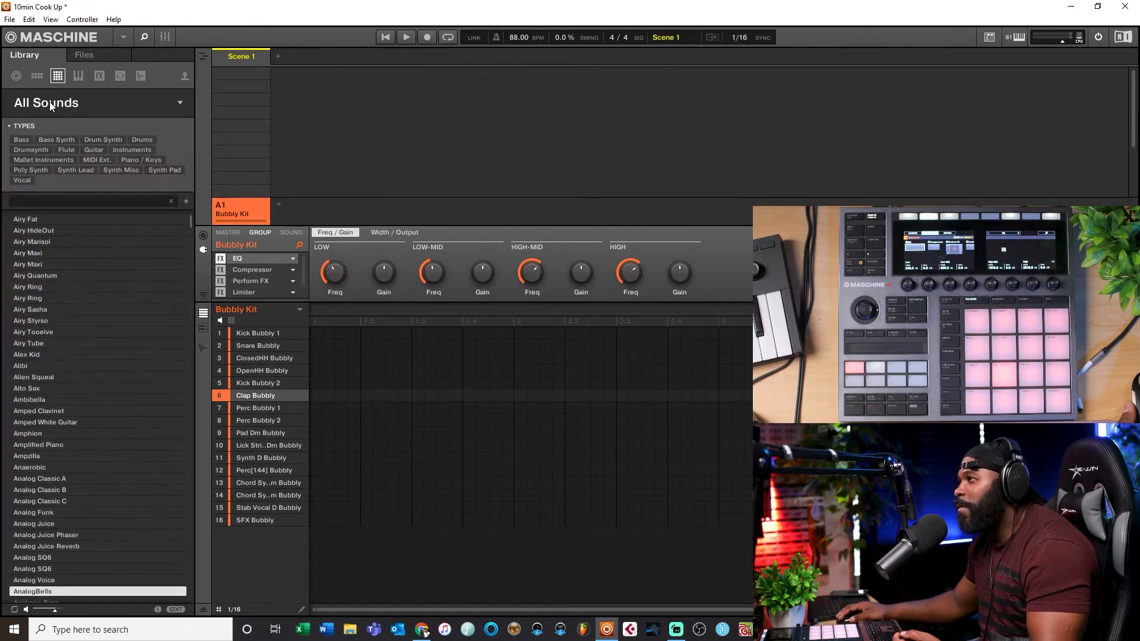
click(49, 103)
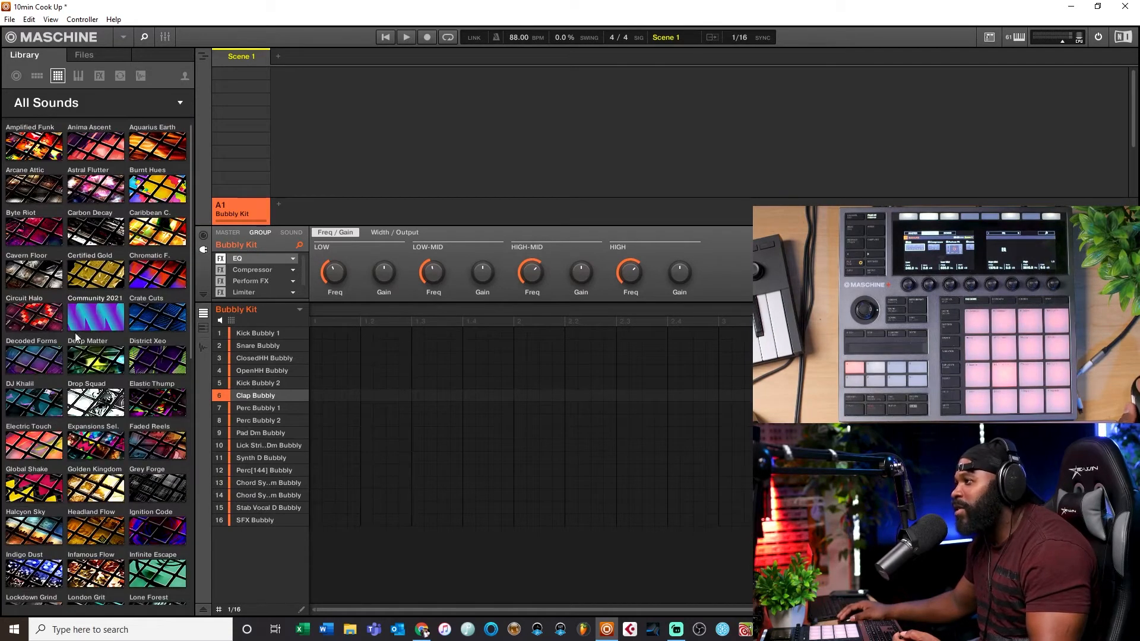
click(143, 321)
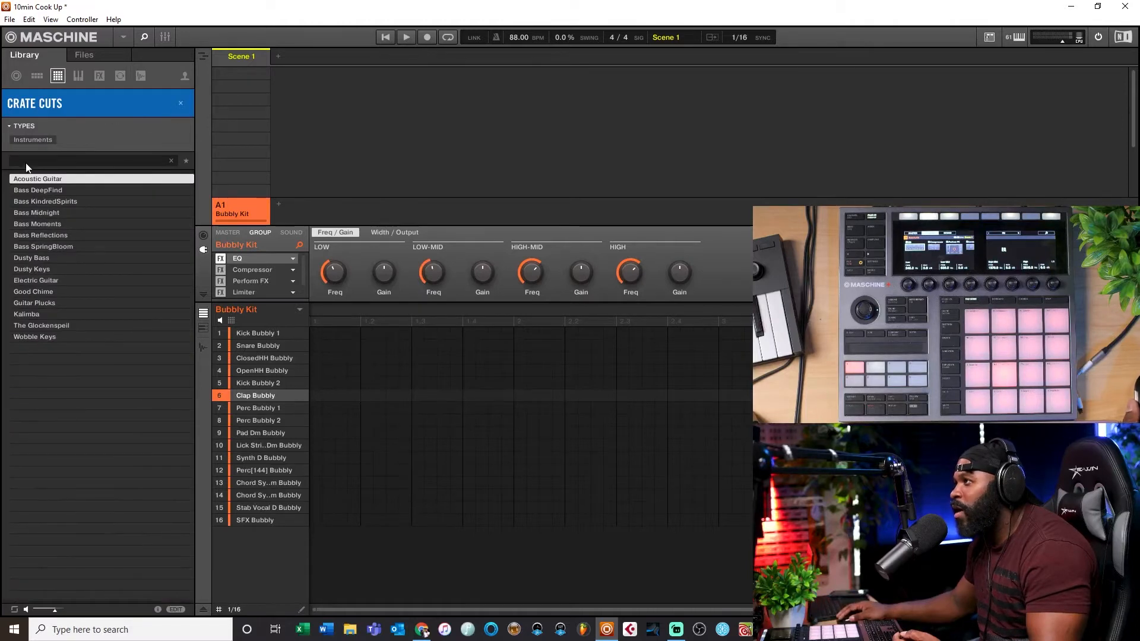
Step: Preview two Crate Cuts bass sounds and clear the Crate Cuts product filter
click(41, 194)
click(41, 203)
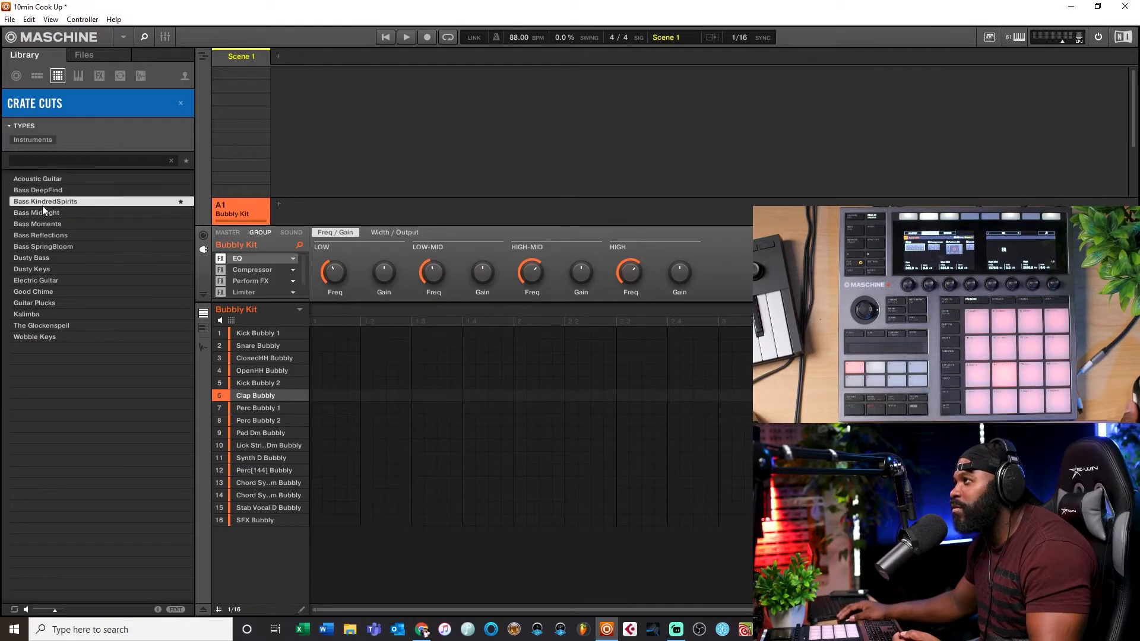
click(180, 103)
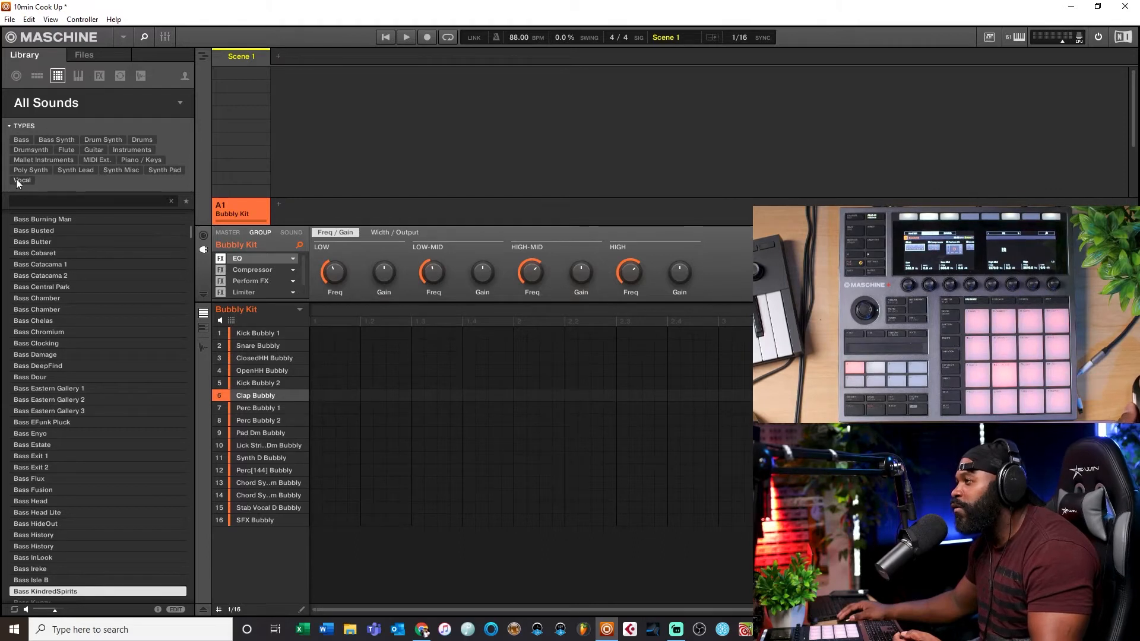
Step: Filter all sounds by the Bass type and preview Grouch, Johnny Bass and Woozy Bass
click(27, 141)
click(36, 267)
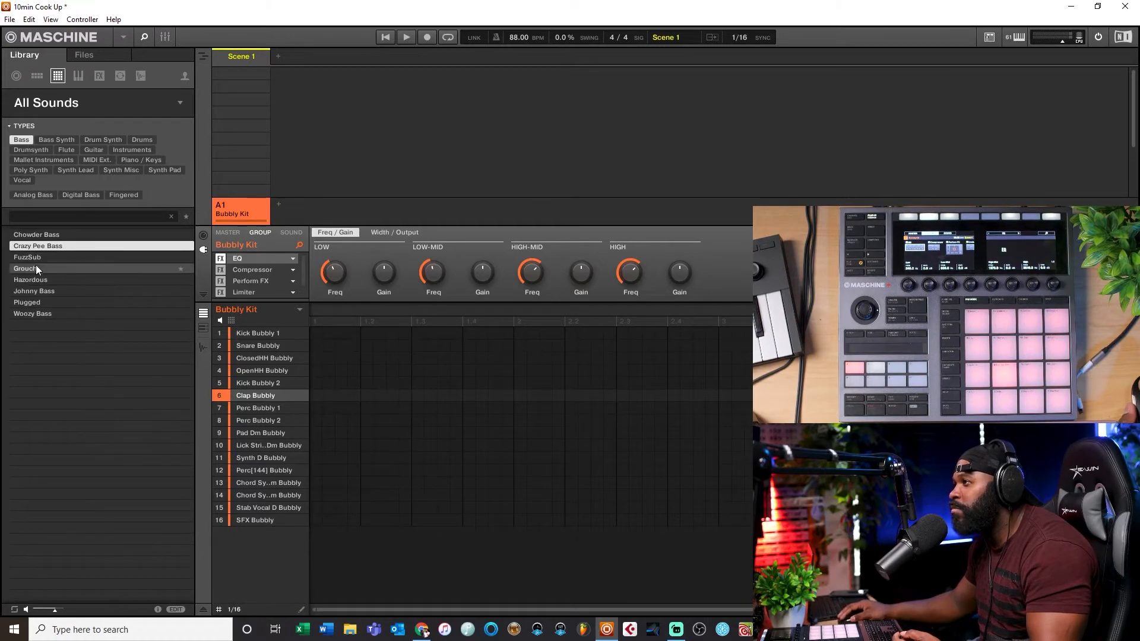
click(37, 291)
click(36, 314)
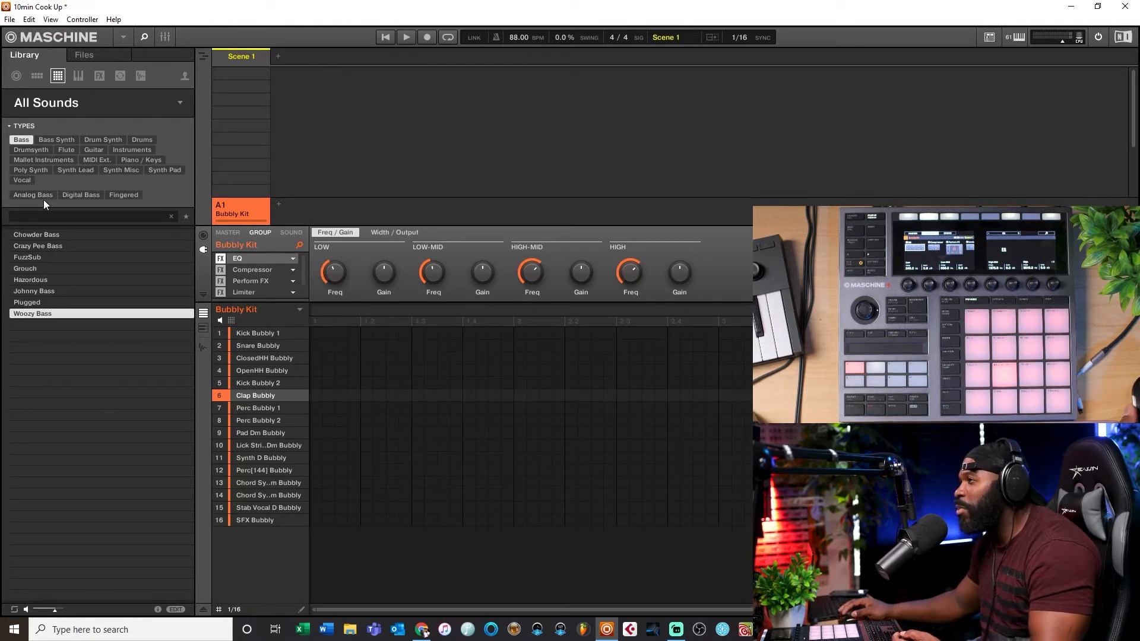
Step: Step through the bass list, narrow it to Analog Bass and select Johnny Bass
click(45, 106)
click(33, 106)
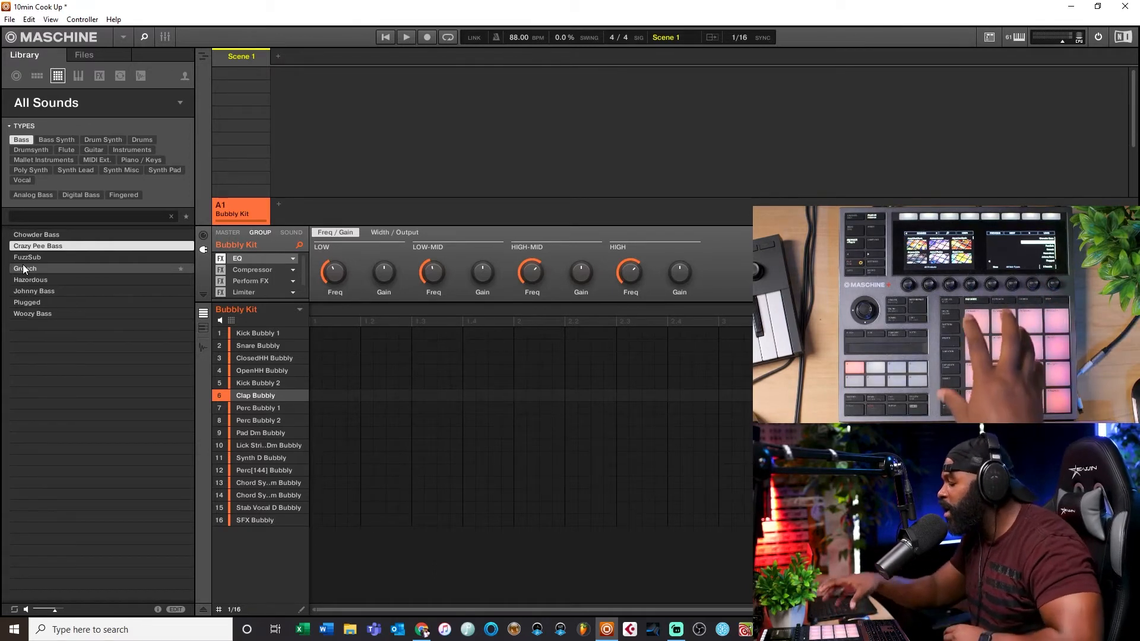
key(Down)
key(Down)
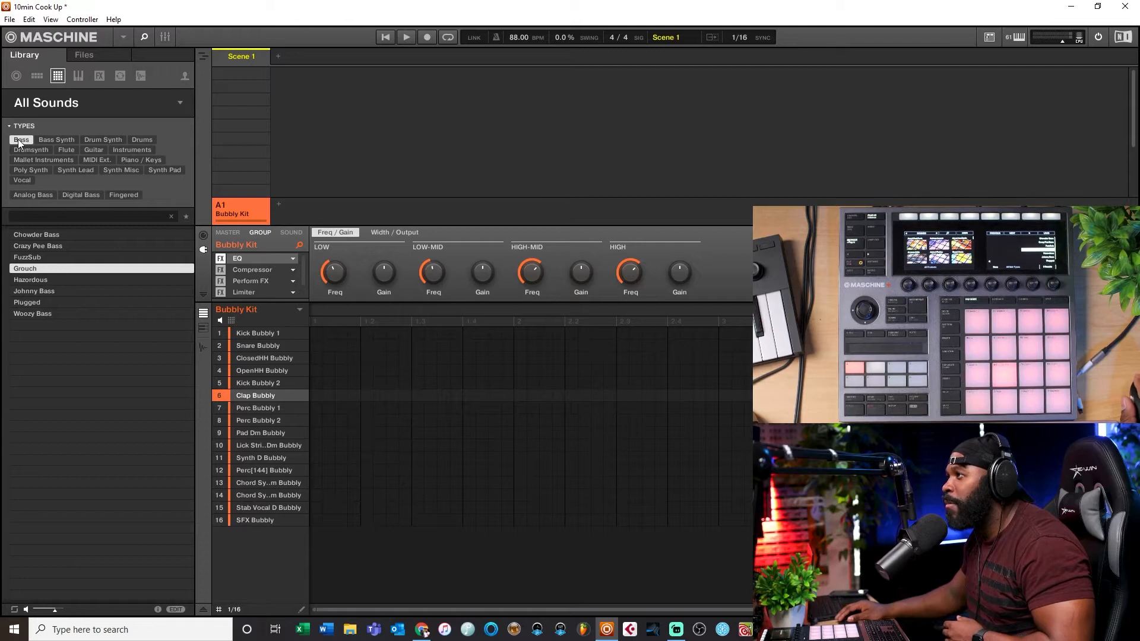
click(26, 192)
click(27, 246)
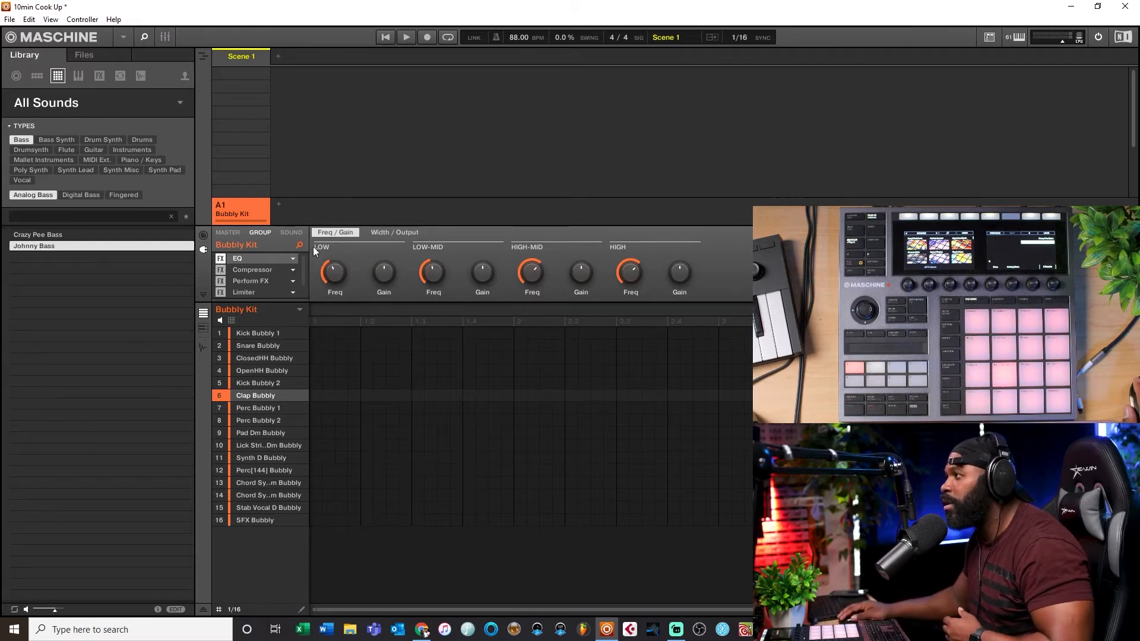
Step: Create a new group and name it bass
click(268, 334)
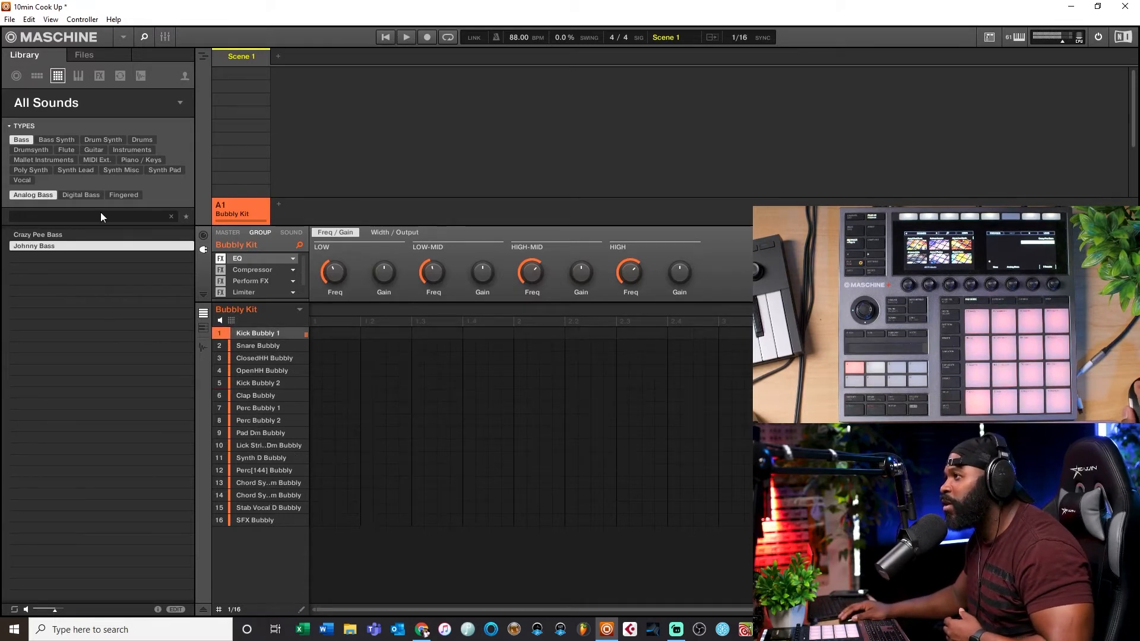
click(278, 204)
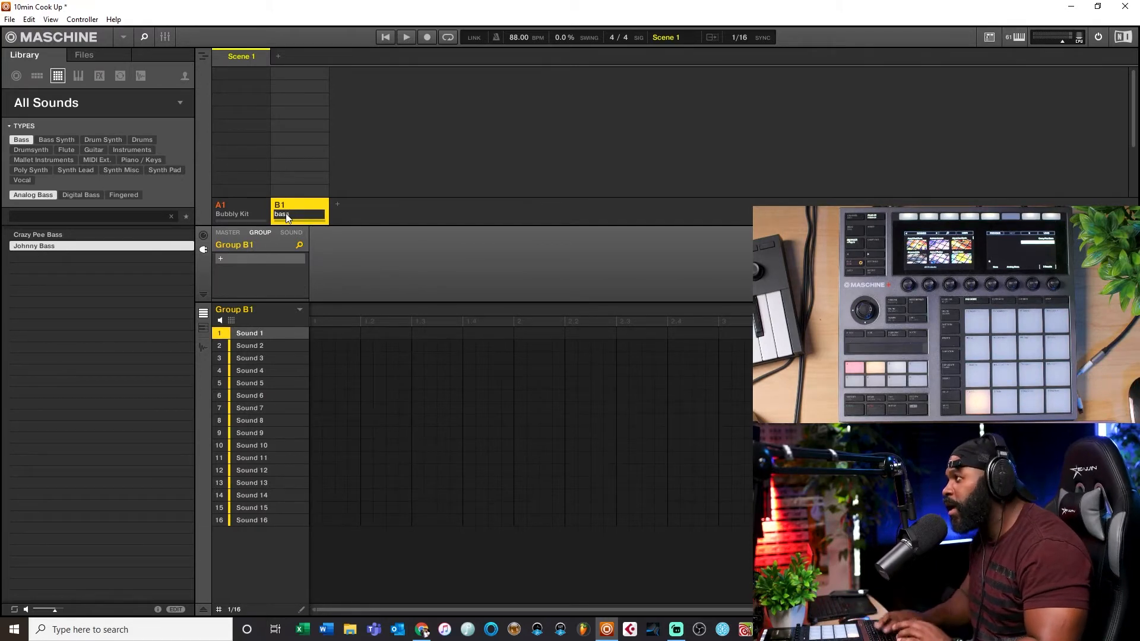
key(Return)
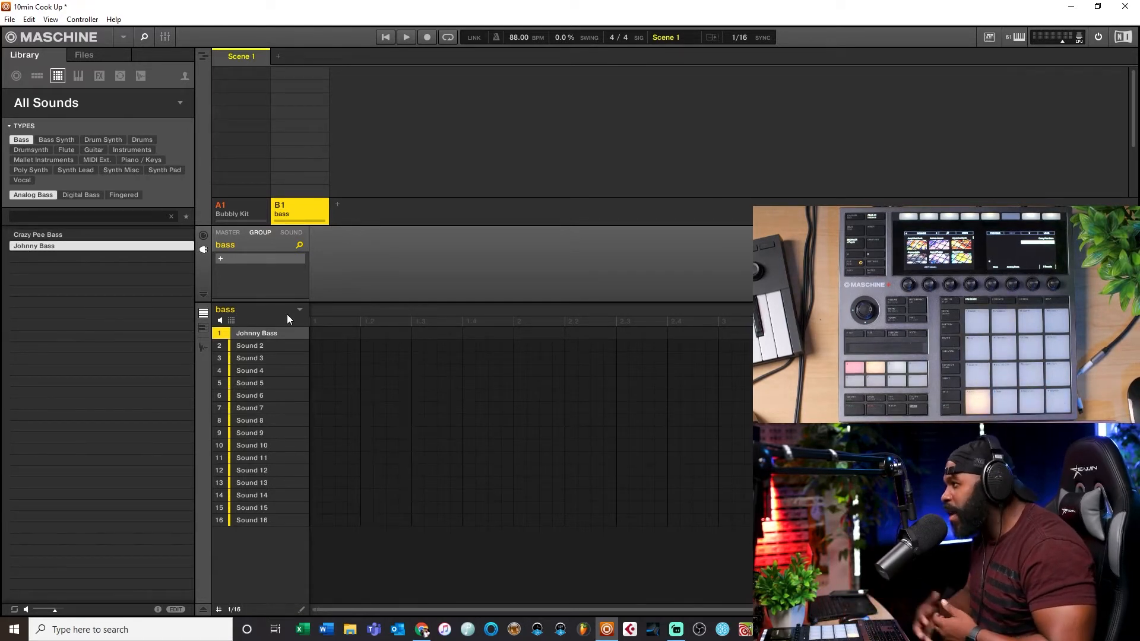
Step: Reopen the sound list and toggle the Bass type filter to clear the Analog Bass sub-filter
click(68, 111)
click(71, 111)
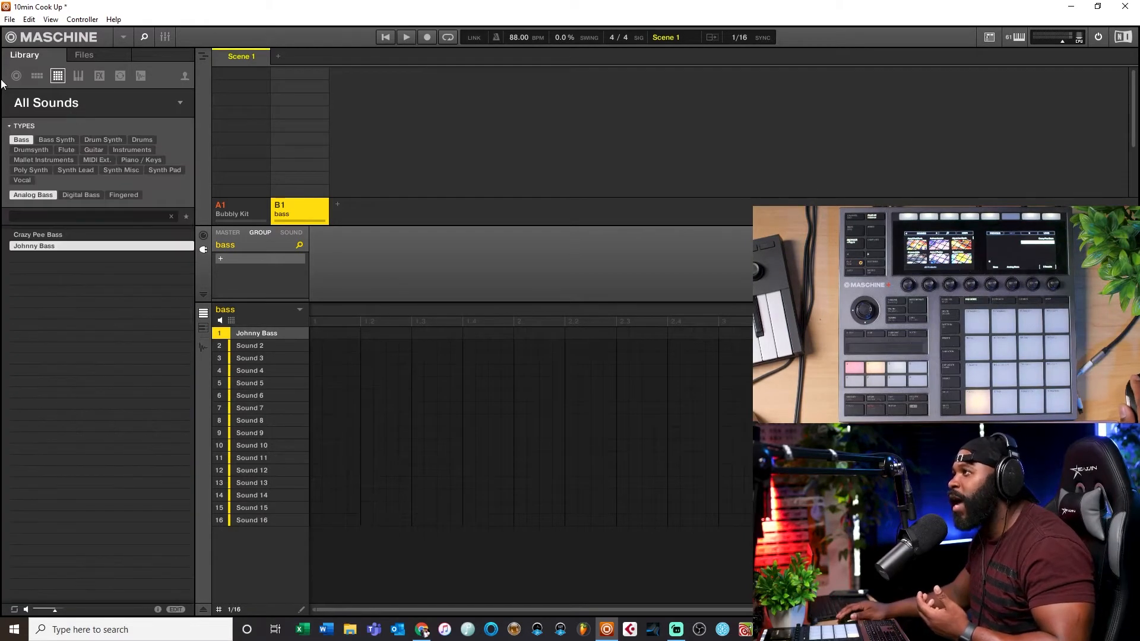
click(67, 103)
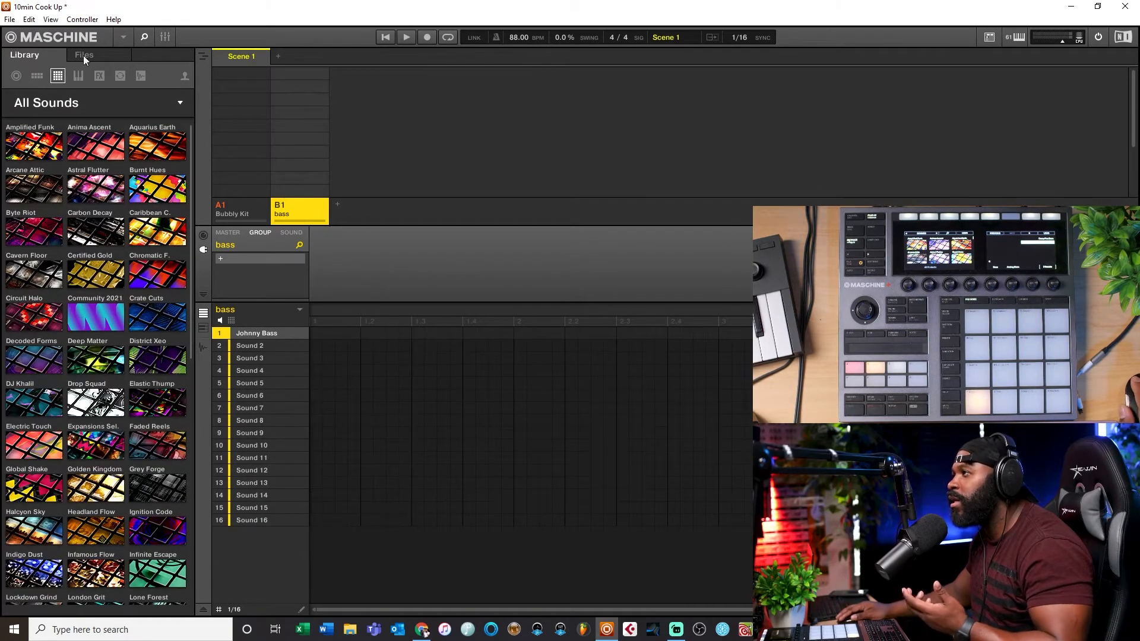
click(69, 101)
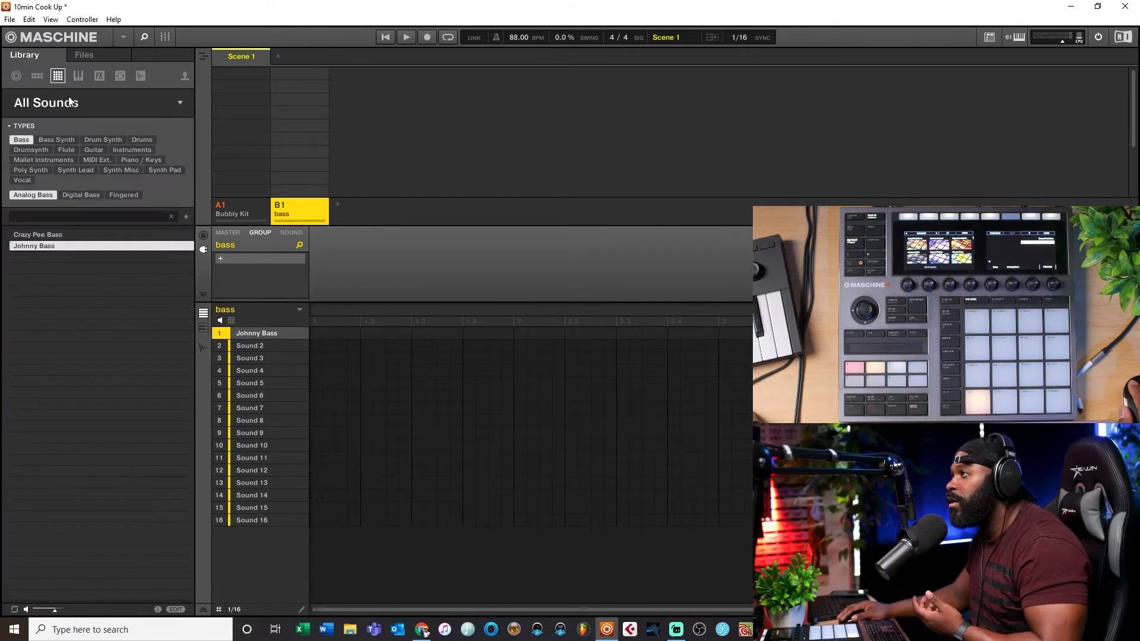
click(22, 139)
click(22, 140)
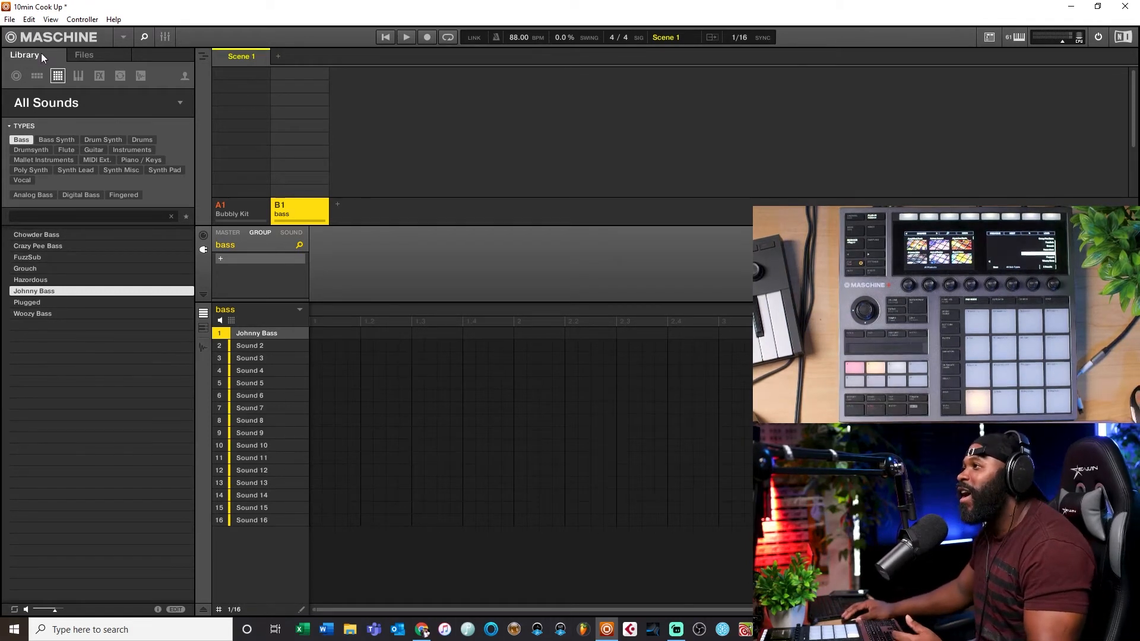
Step: Switch the library browser to show all instrument plug-ins
click(142, 101)
click(180, 105)
click(160, 108)
click(89, 114)
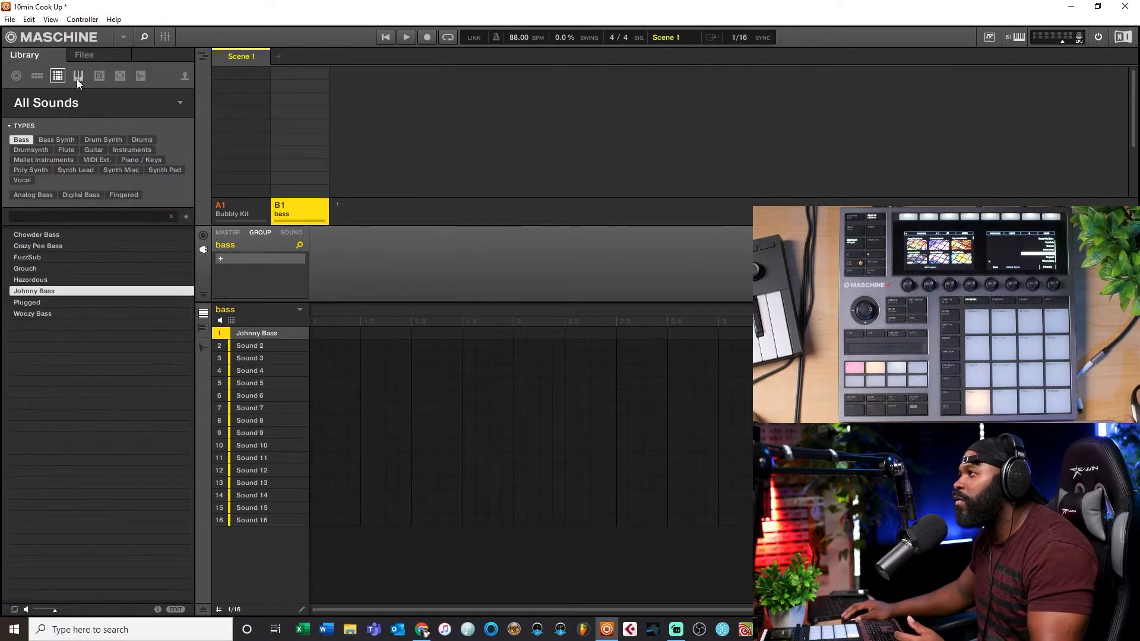
click(79, 77)
click(69, 101)
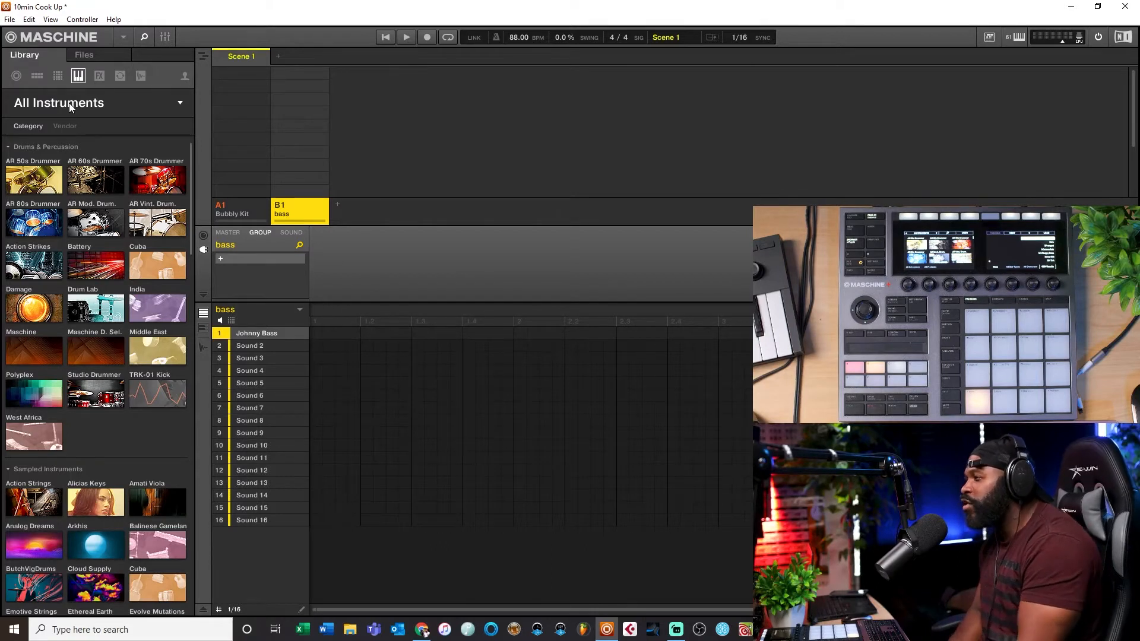
Step: Browse the instrument plug-ins sorted by category and by vendor
scroll(117, 263, down, 8)
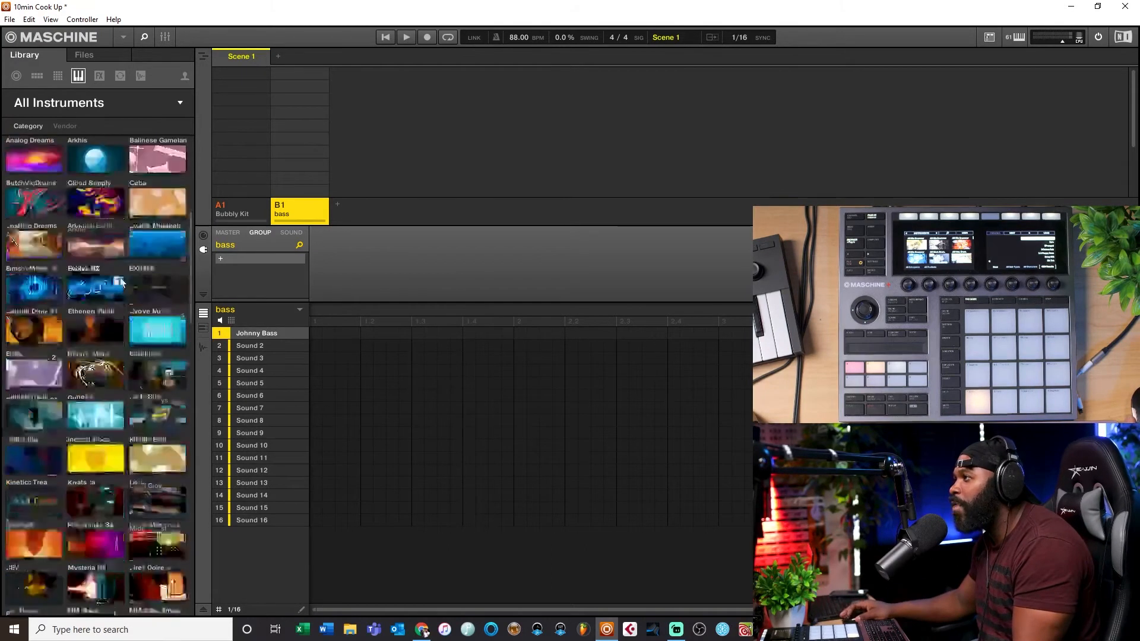
scroll(123, 259, up, 8)
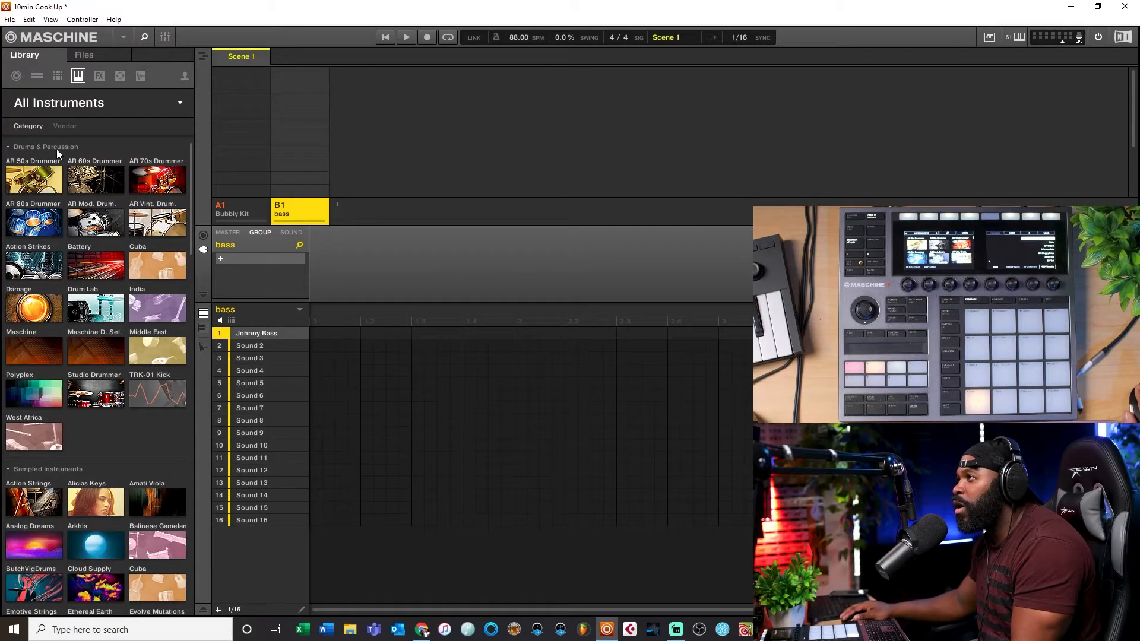
scroll(40, 266, down, 1)
scroll(36, 440, down, 6)
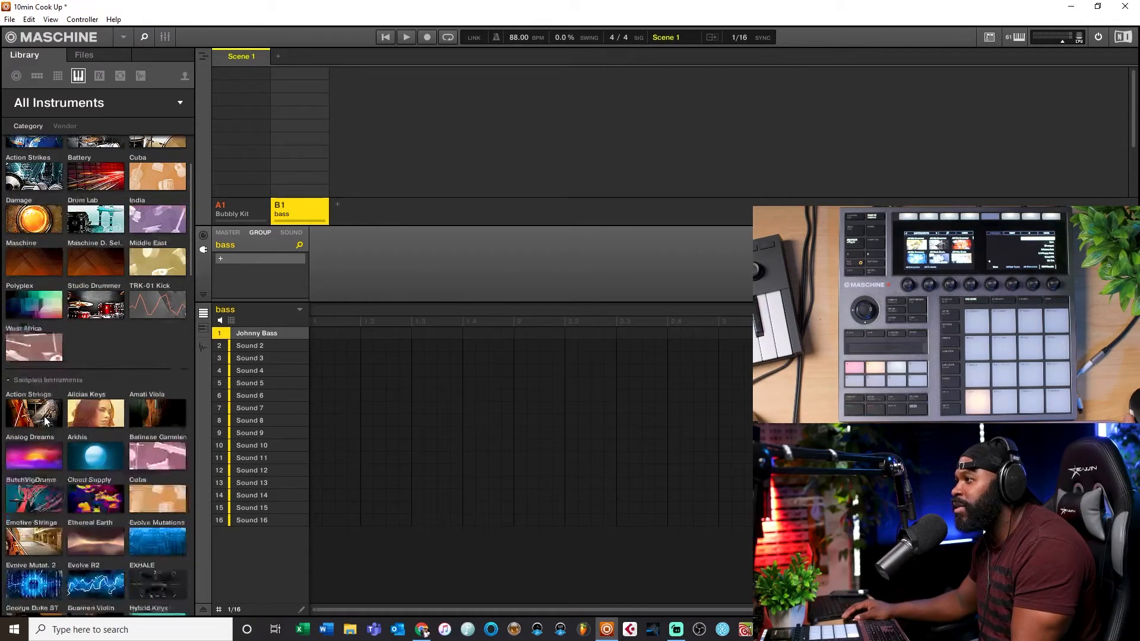
scroll(45, 417, up, 5)
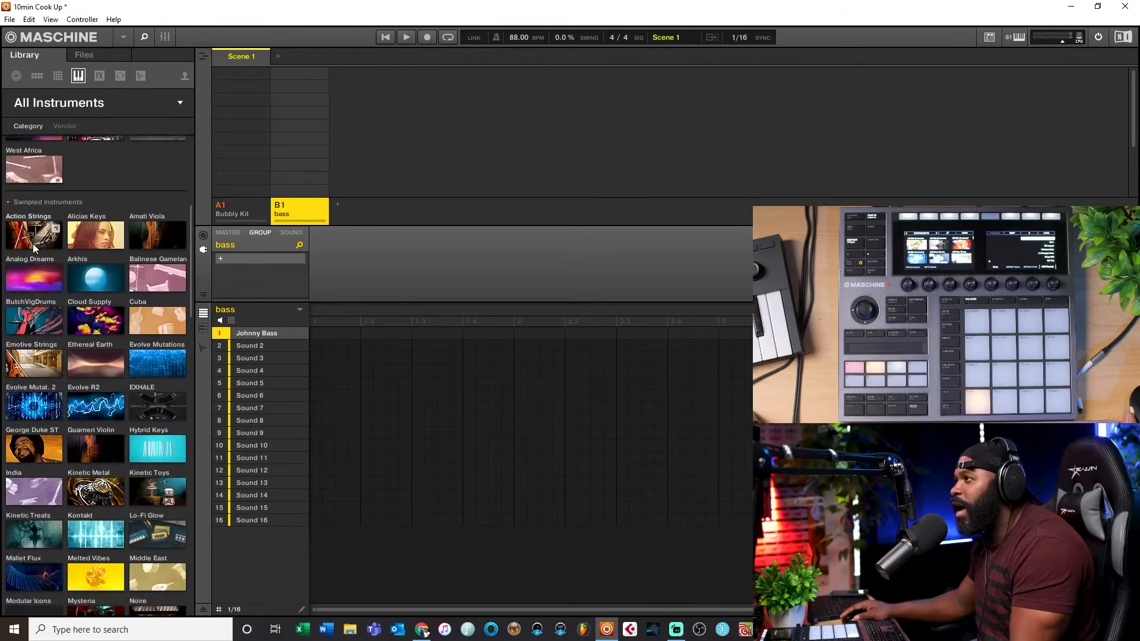
scroll(35, 437, down, 3)
scroll(34, 445, down, 12)
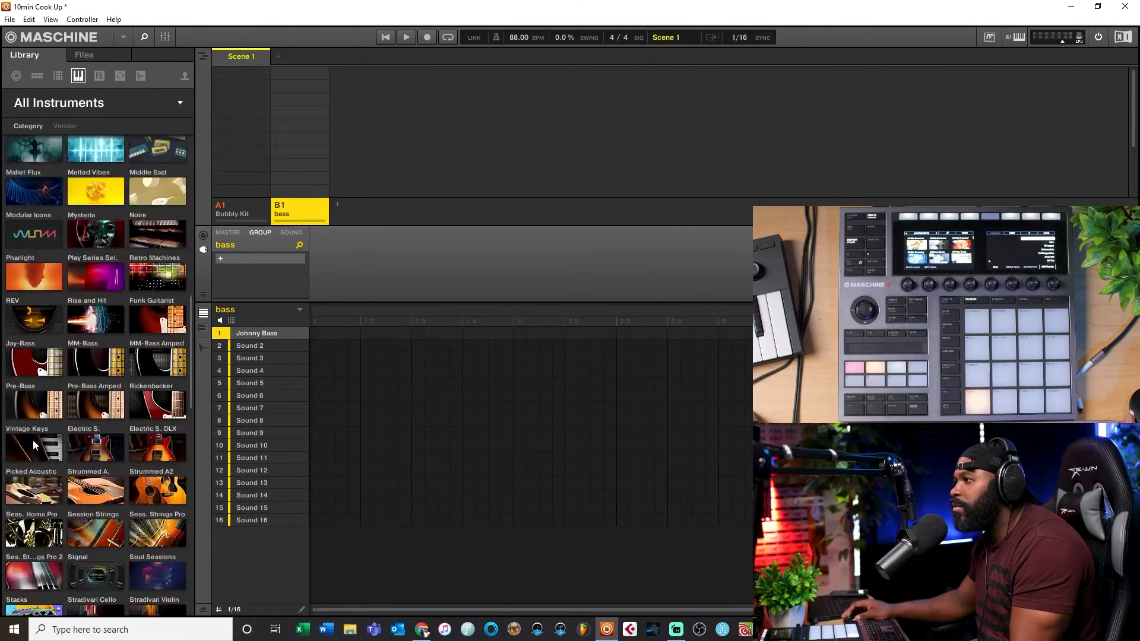
scroll(33, 440, up, 15)
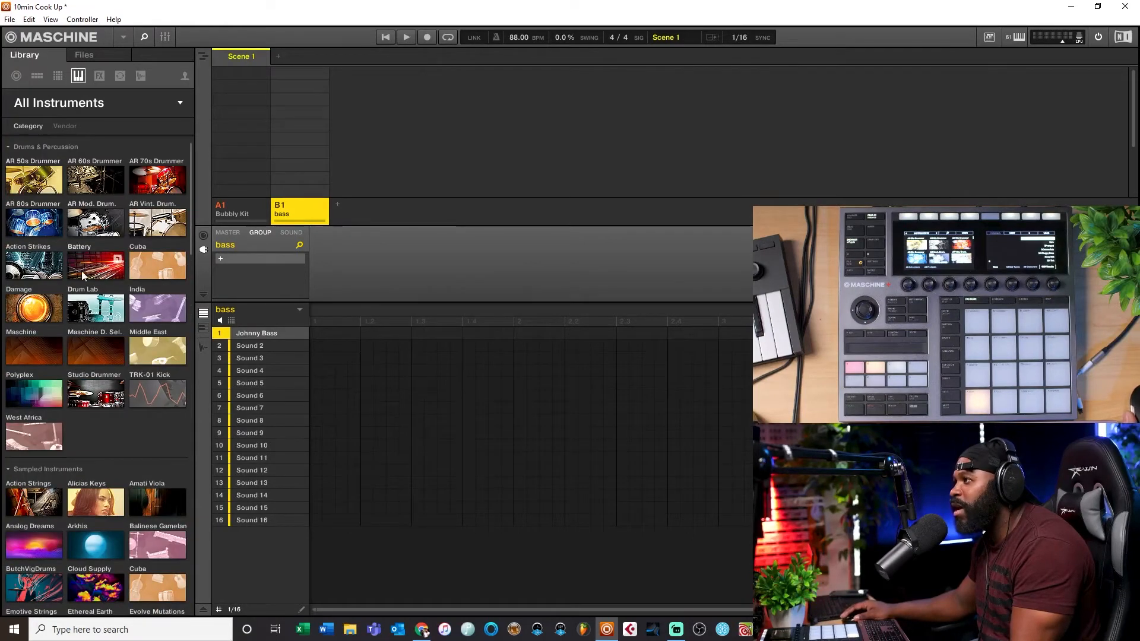
scroll(62, 225, down, 5)
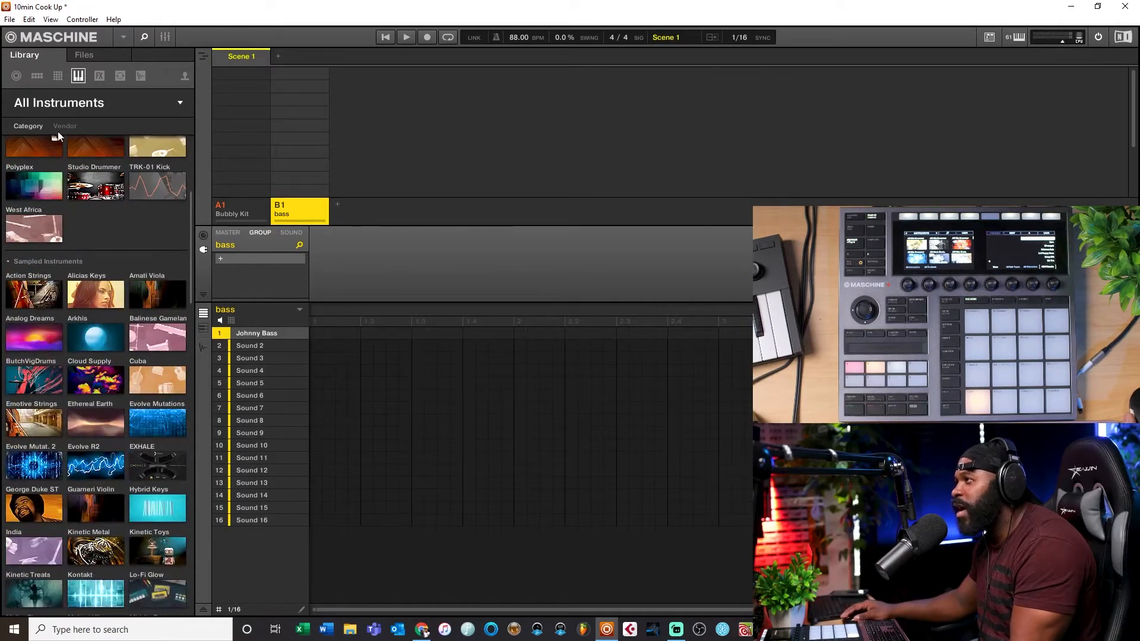
click(63, 126)
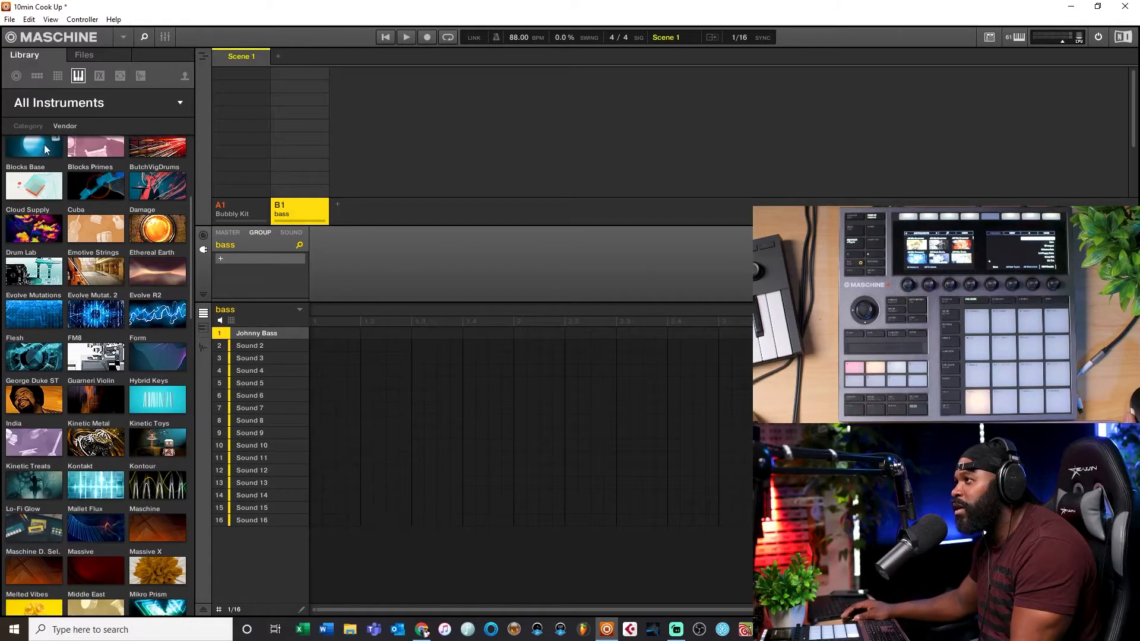
click(25, 125)
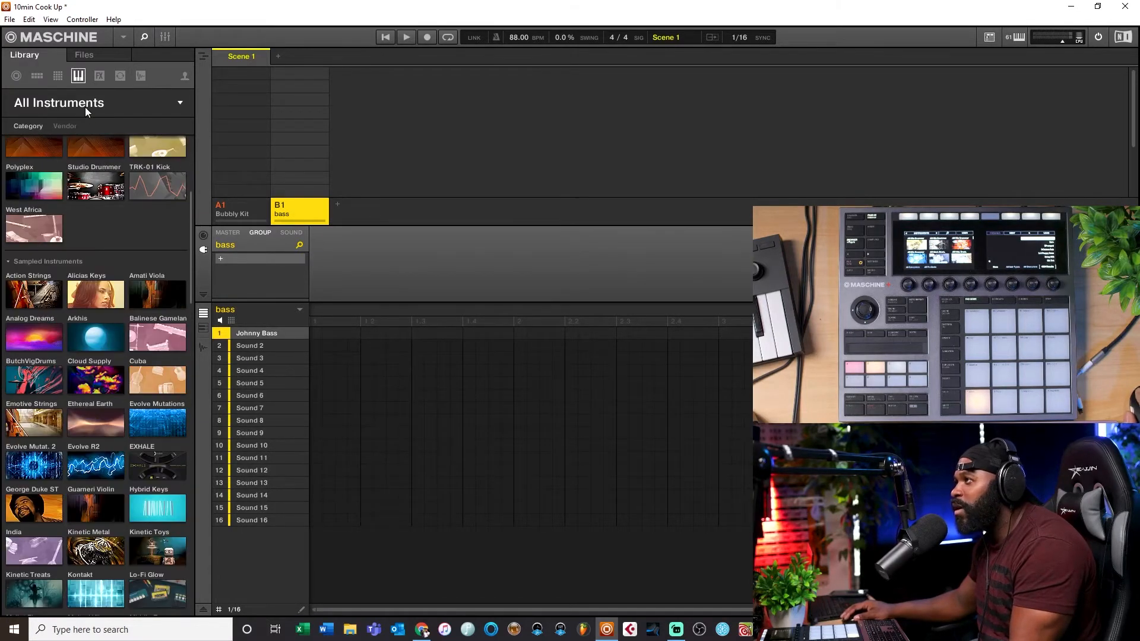
scroll(113, 245, down, 10)
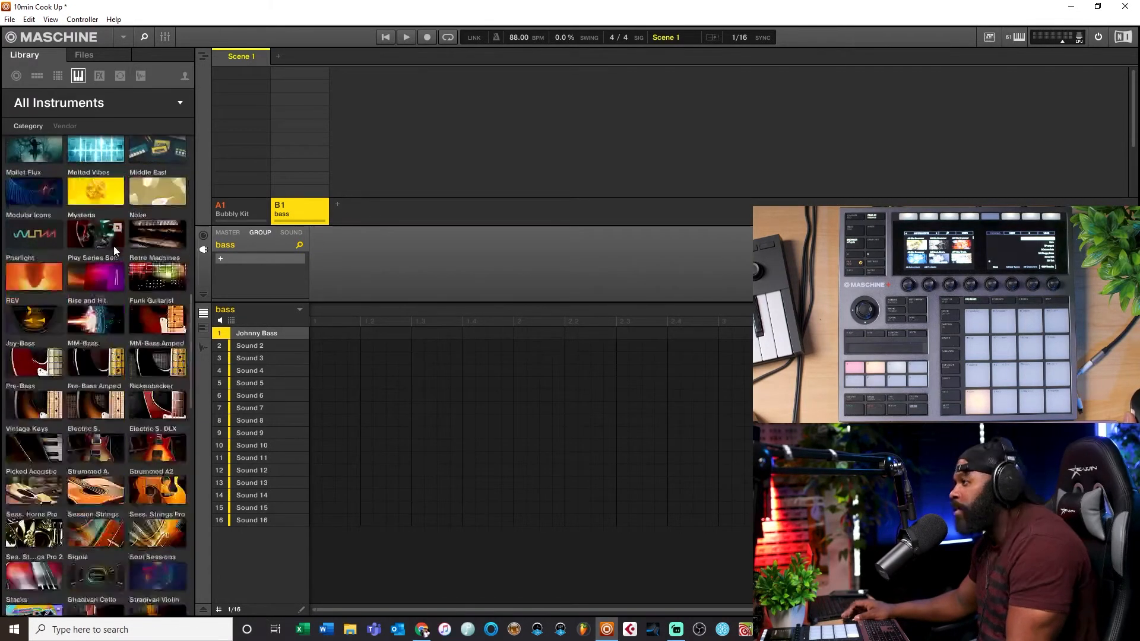
scroll(103, 365, up, 6)
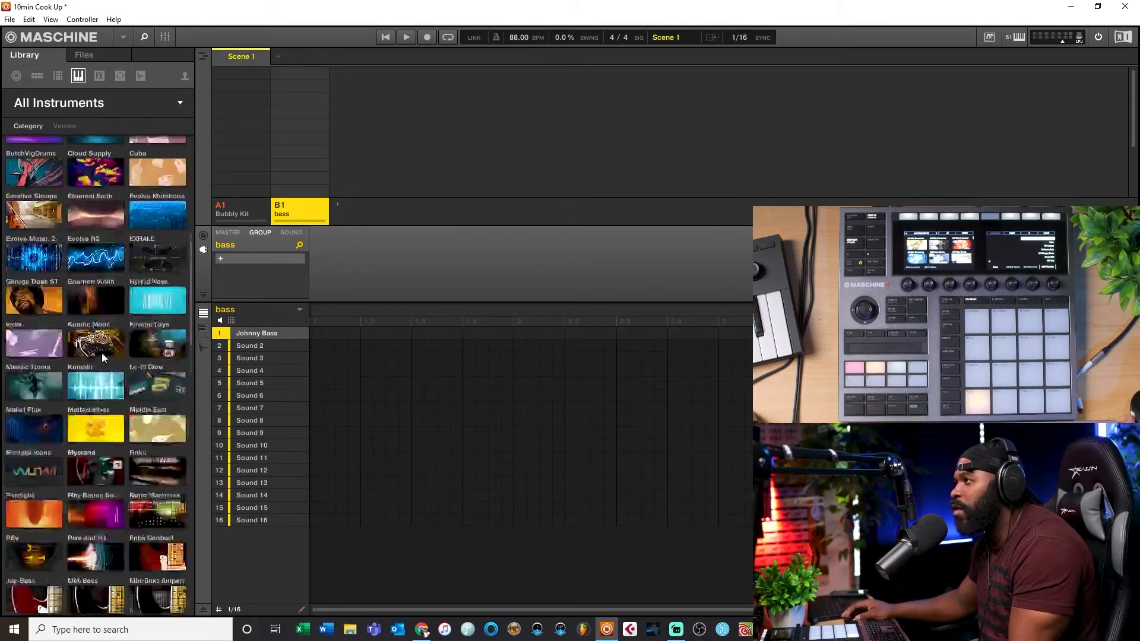
scroll(102, 357, up, 4)
Step: Add a new group and load the Alicia's Keys Audience Dry preset into its first sound
click(98, 265)
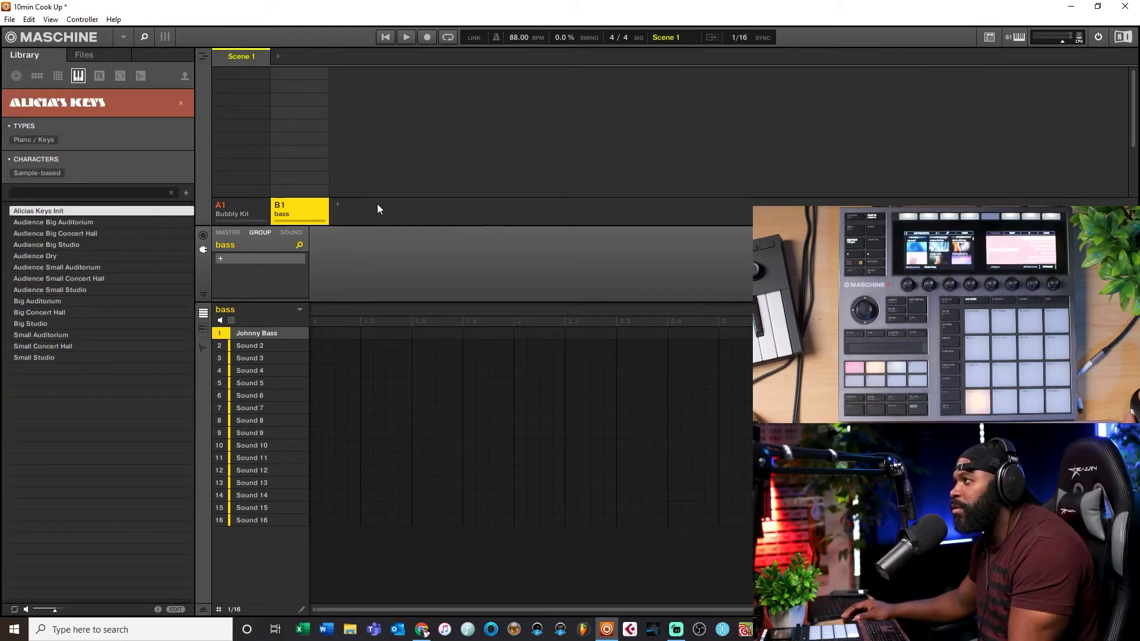
click(340, 205)
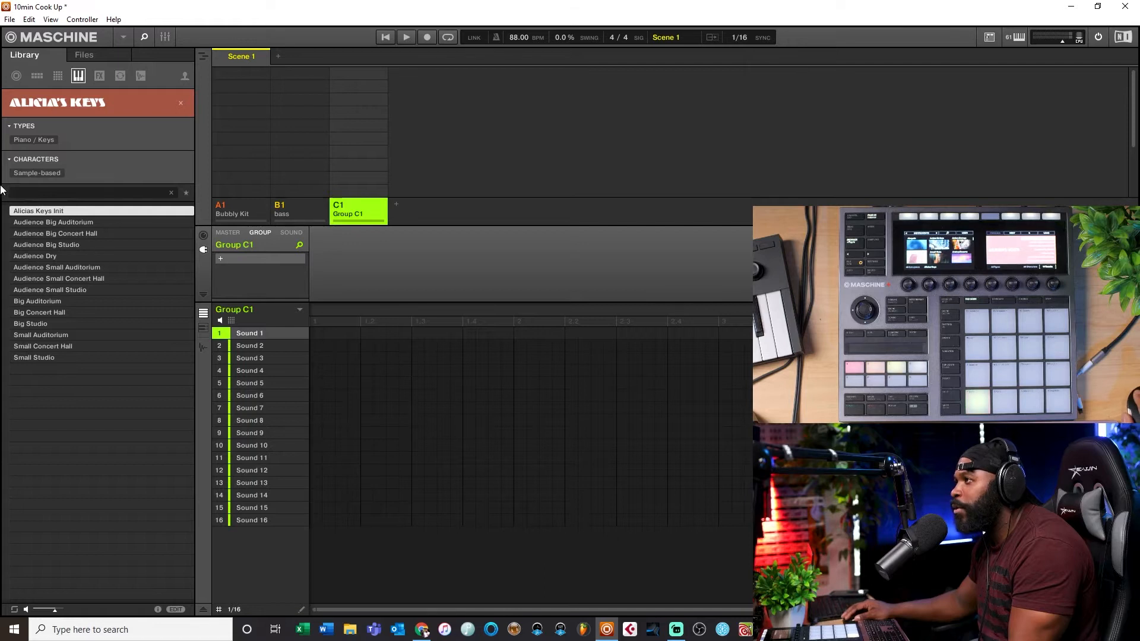
click(43, 256)
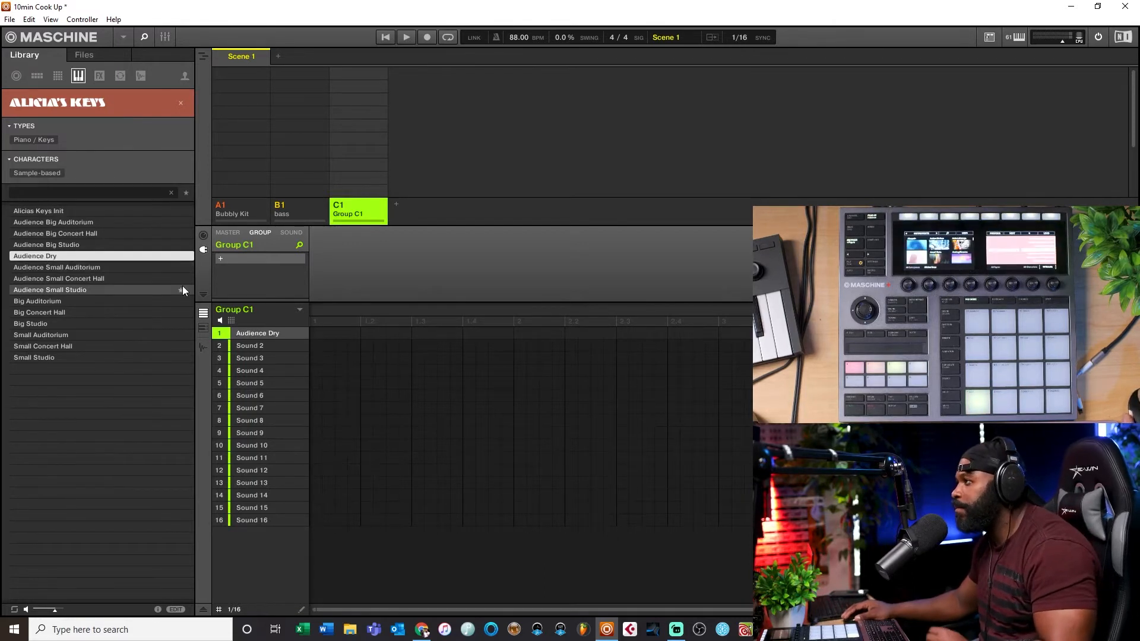
Step: Open the Alicia's Keys plug-in window, expand it to the full Kontakt view, and close it
click(288, 233)
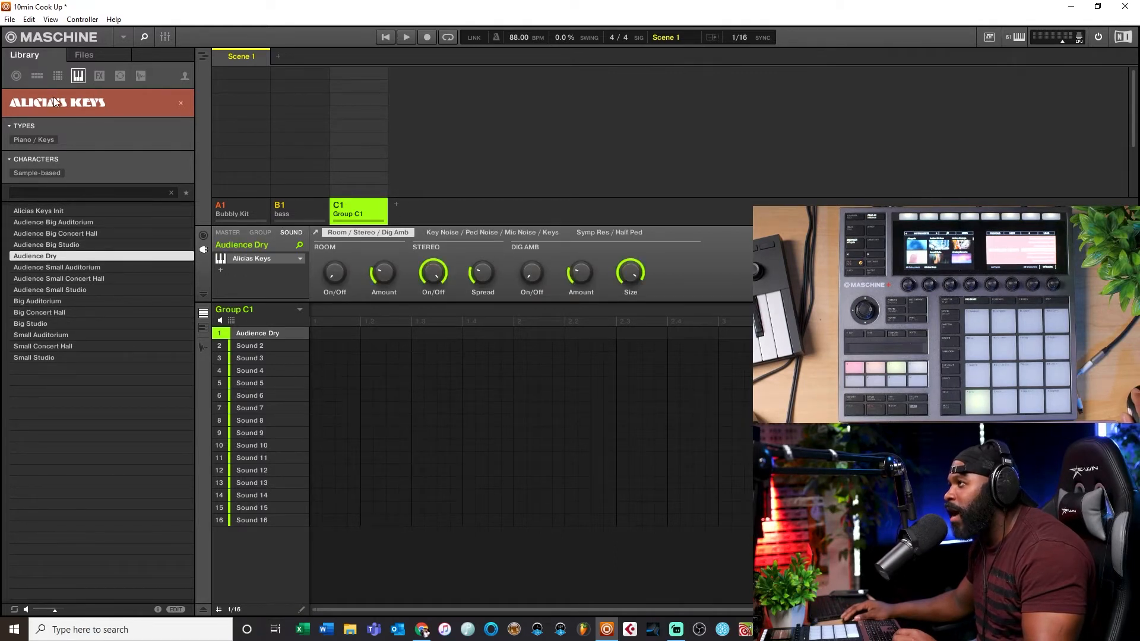
click(239, 261)
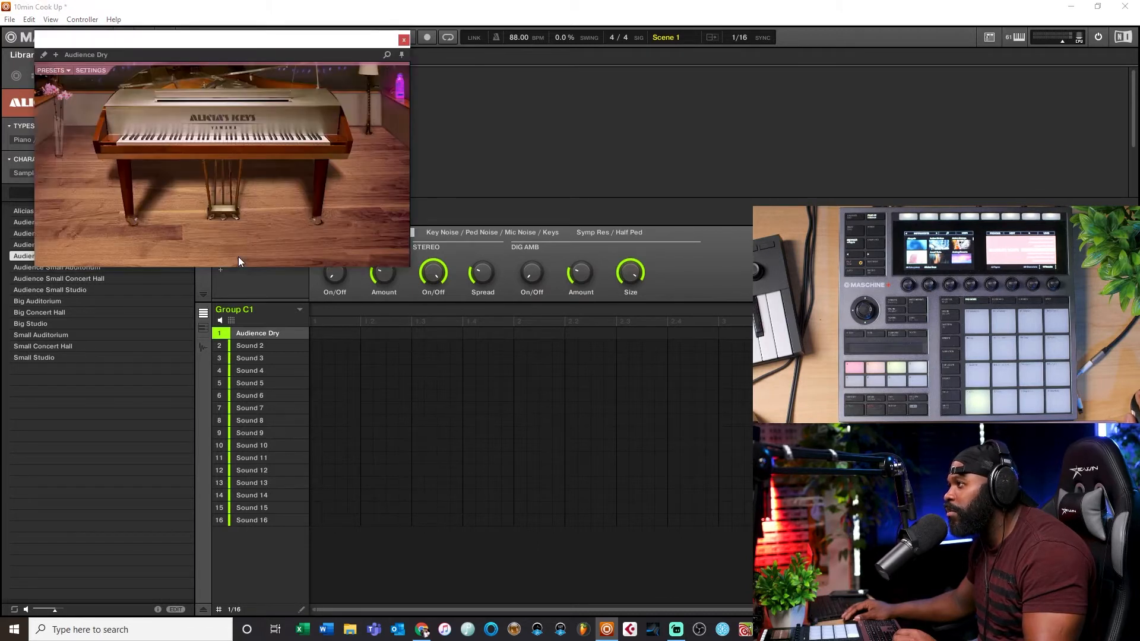
drag(214, 38, 623, 70)
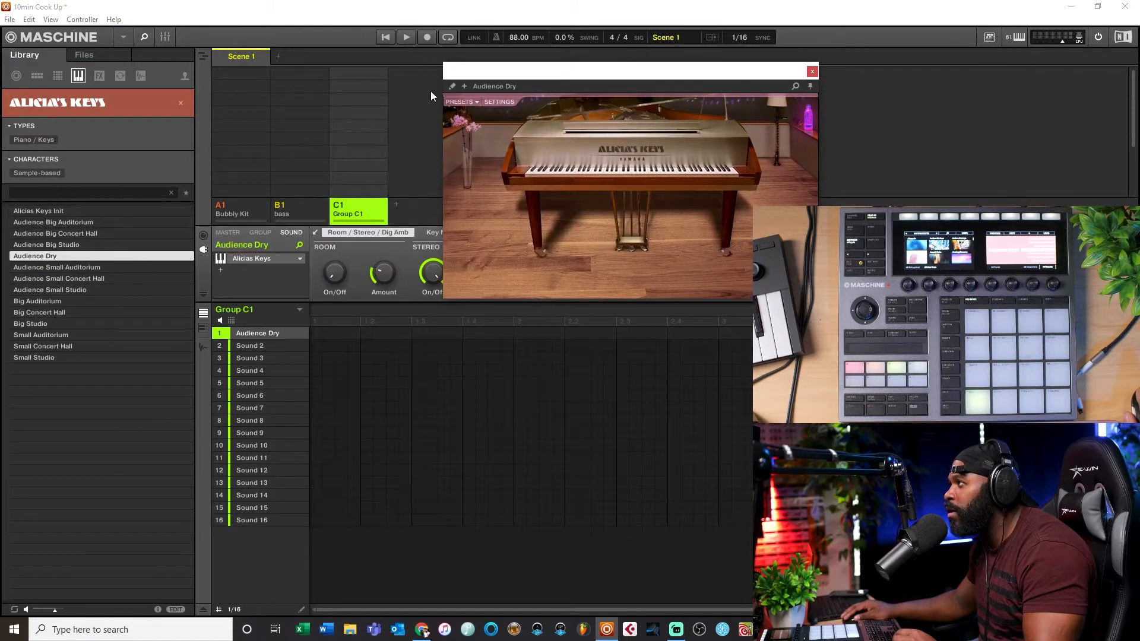
click(450, 87)
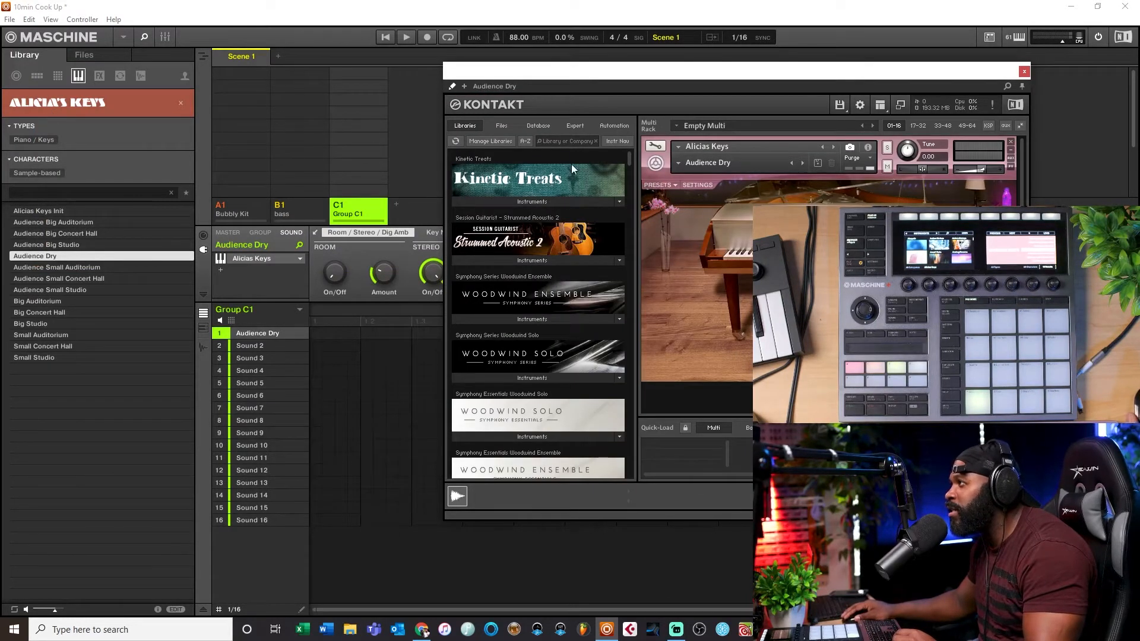
click(1025, 72)
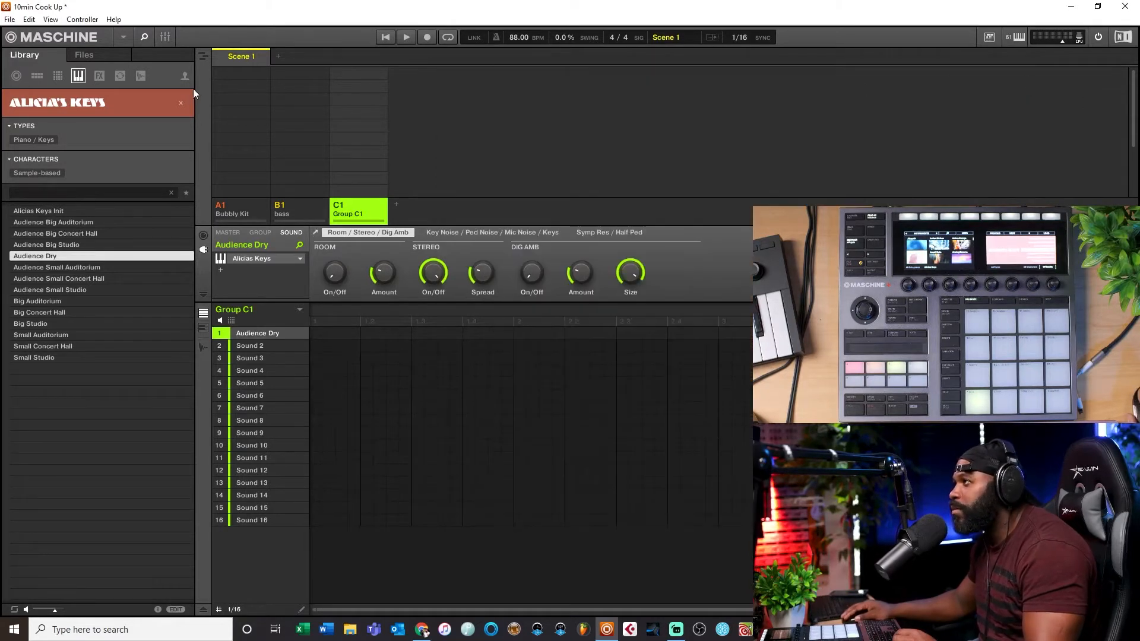
click(181, 102)
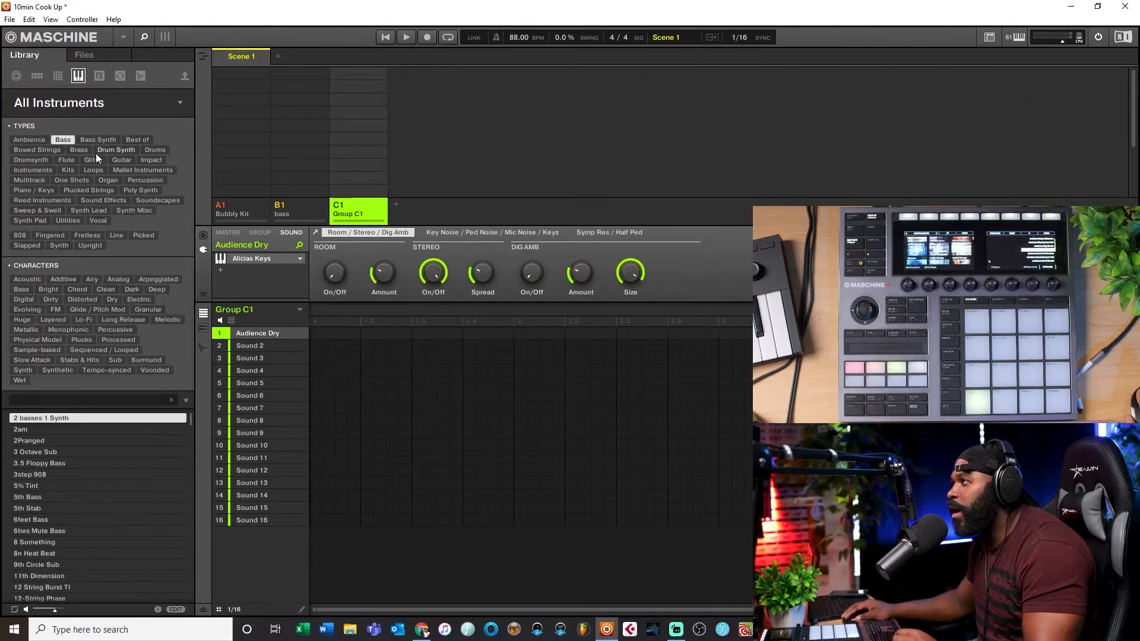
click(70, 102)
click(95, 269)
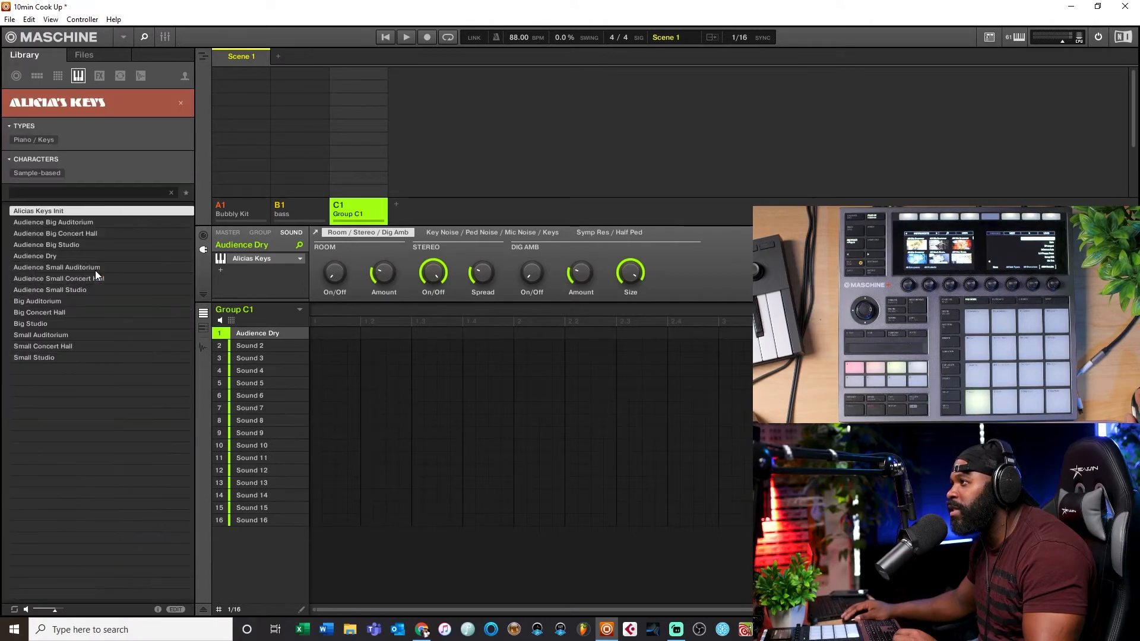
Step: Audition the Alicia's Keys presets by stepping up and down through the preset list
click(67, 223)
key(Down)
key(Down)
key(Down)
key(Down)
key(Down)
key(Down)
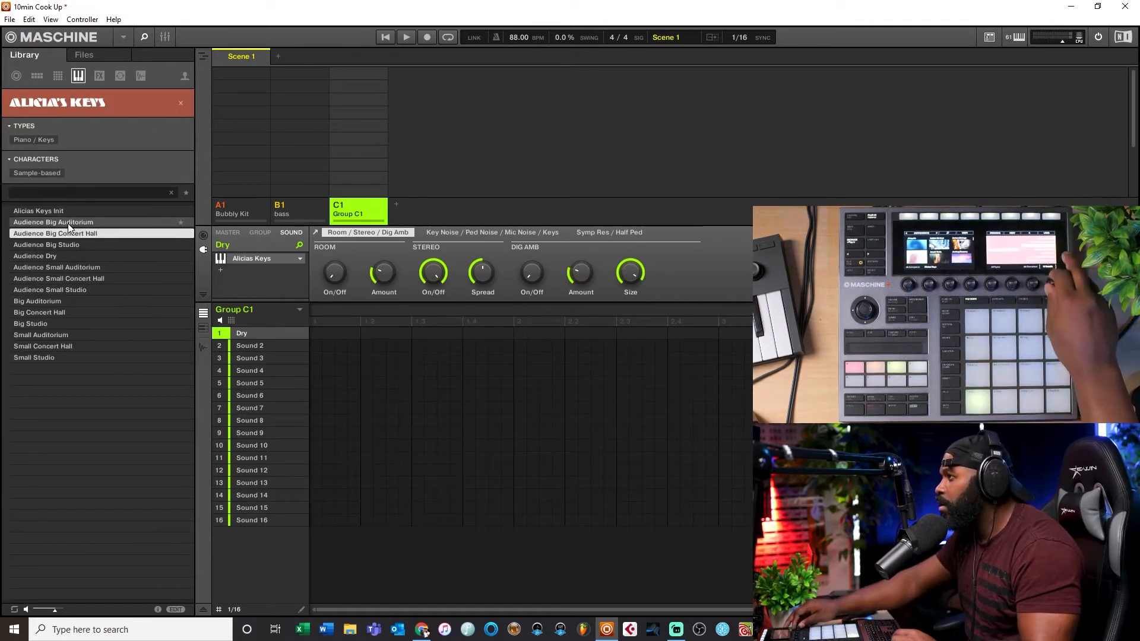
key(Up)
key(Up)
key(Up)
key(Up)
key(Down)
key(Down)
key(Down)
key(Down)
key(Down)
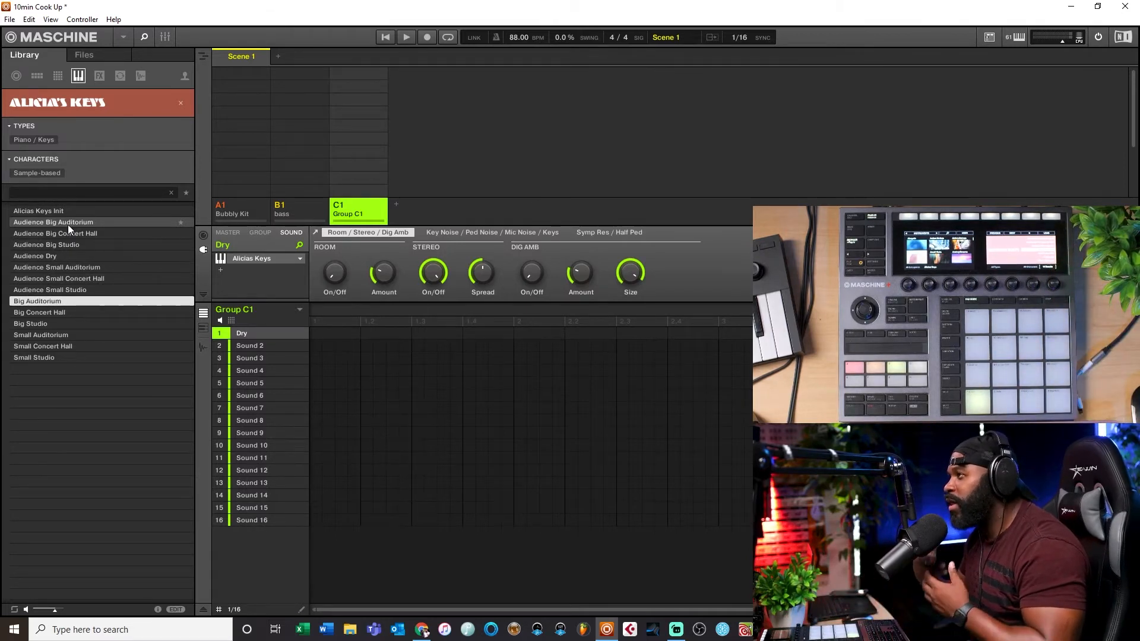
Step: Clear the Alicia's Keys filter, filter all instruments by Piano / Keys, and open then close the Hybrid Keys plug-in window
click(180, 102)
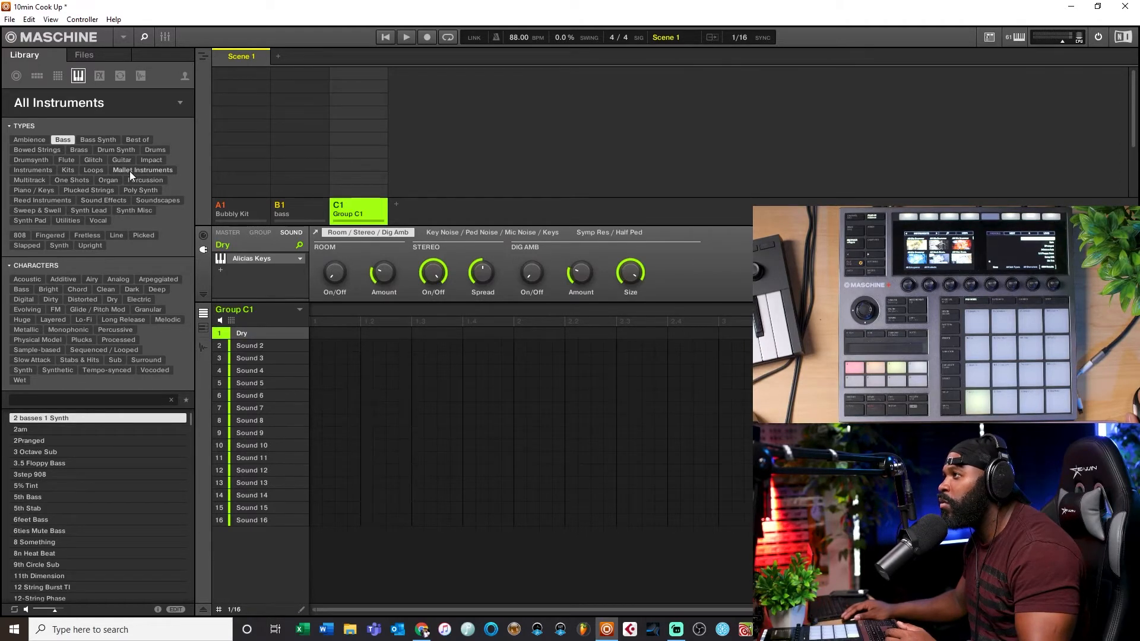
click(23, 189)
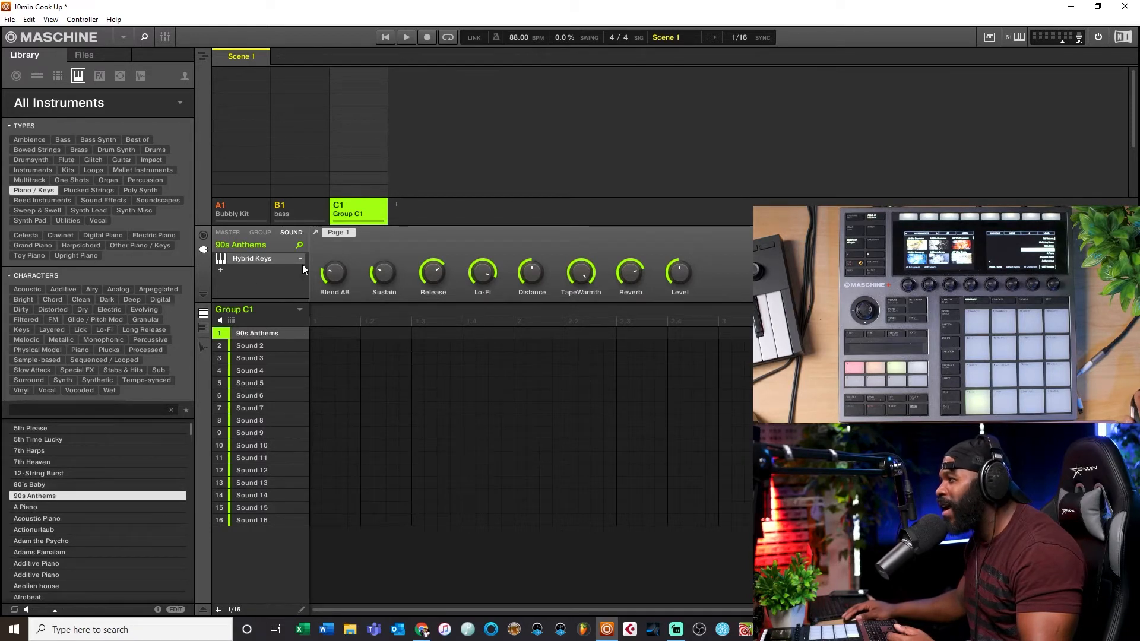
click(263, 261)
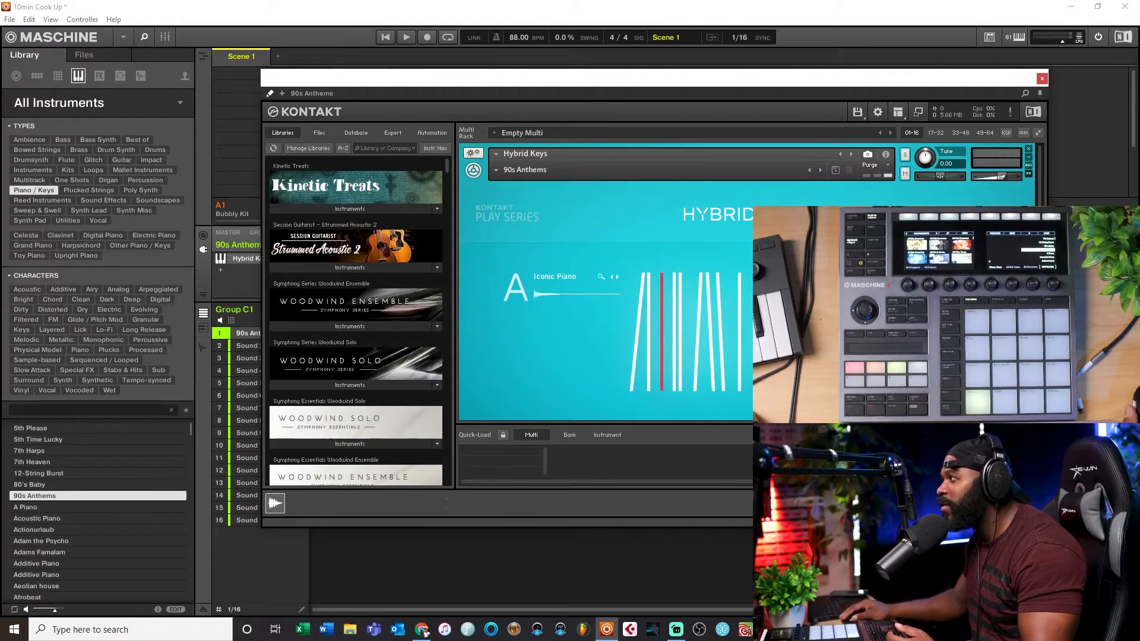
click(1042, 79)
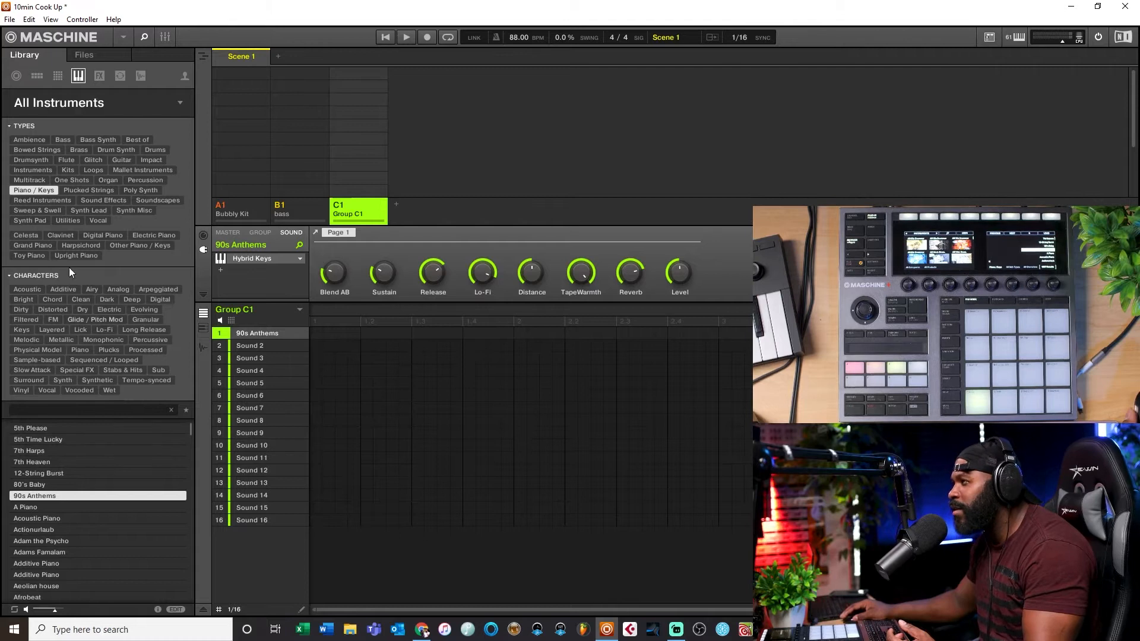
Step: Load the Raum effect's Canyon Piano preset onto the 90s Anthems sound, then view and close its plug-in window
click(101, 76)
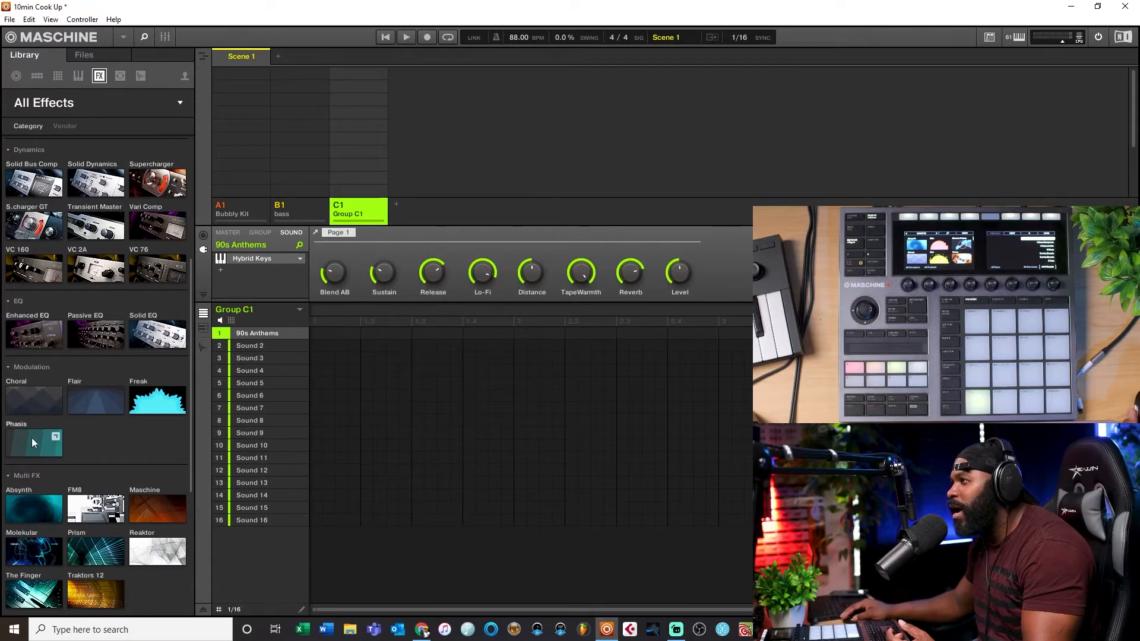
scroll(36, 440, down, 3)
scroll(56, 448, down, 3)
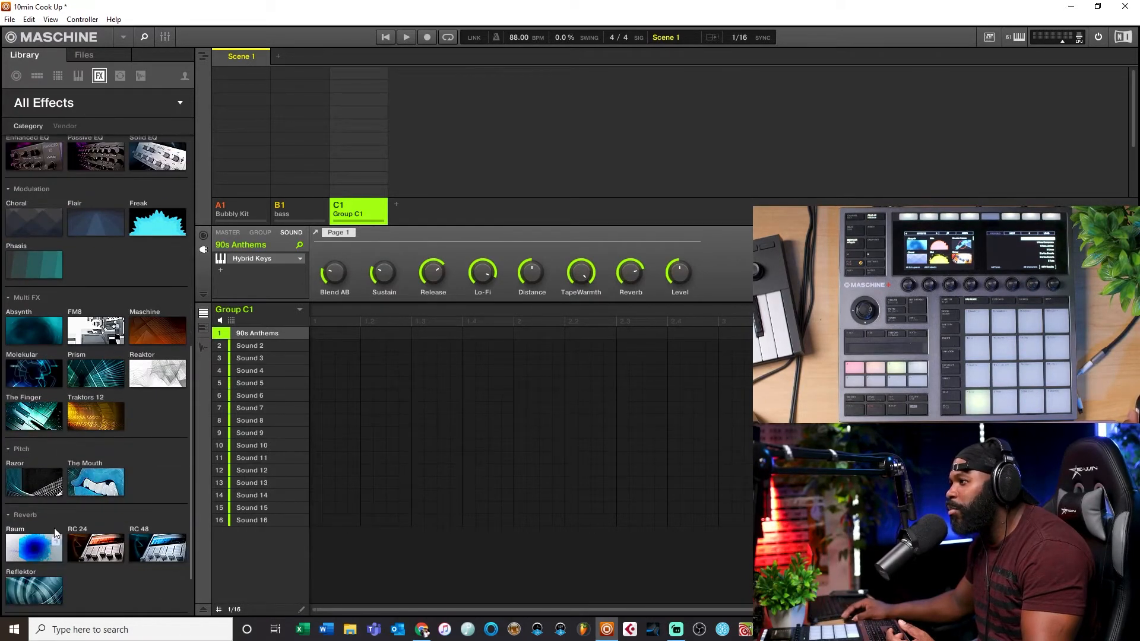
click(37, 549)
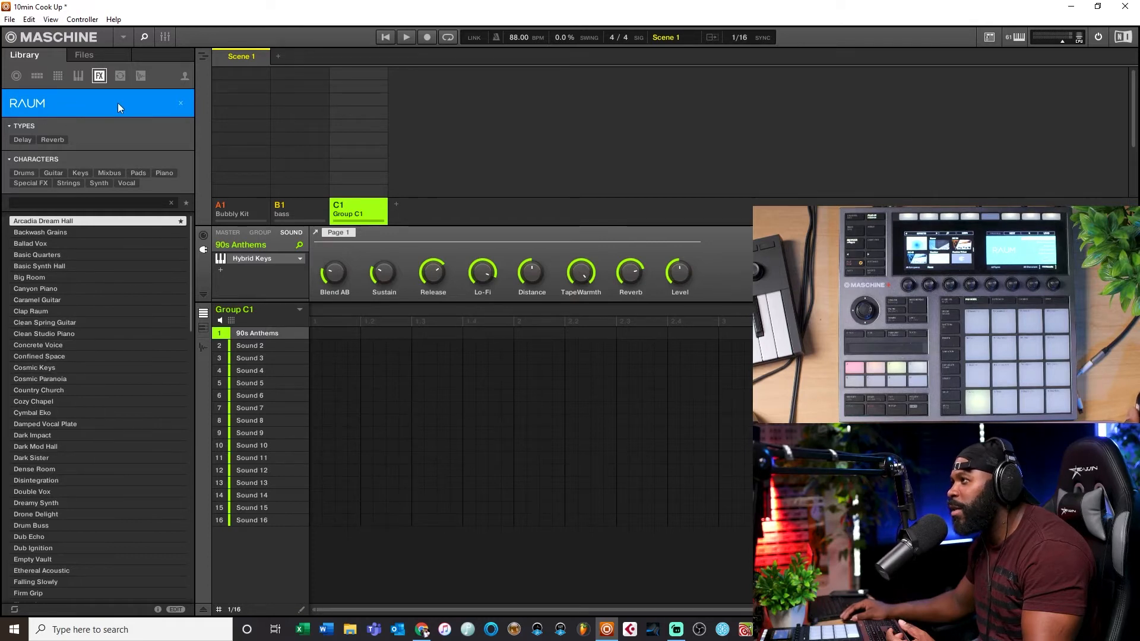
click(45, 288)
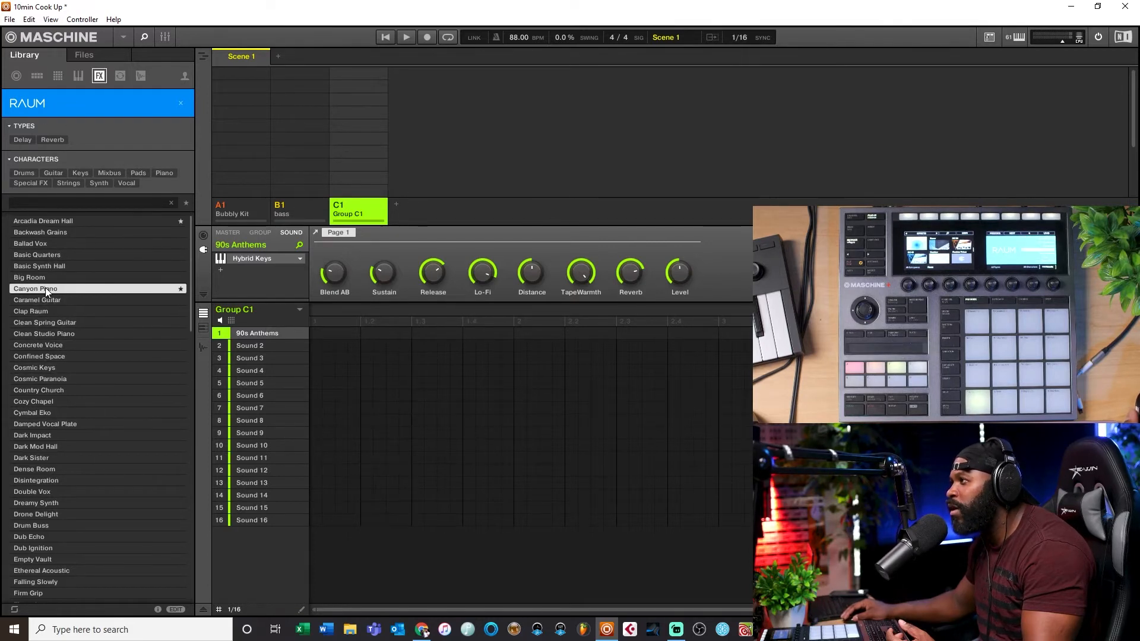
drag(45, 288, 219, 271)
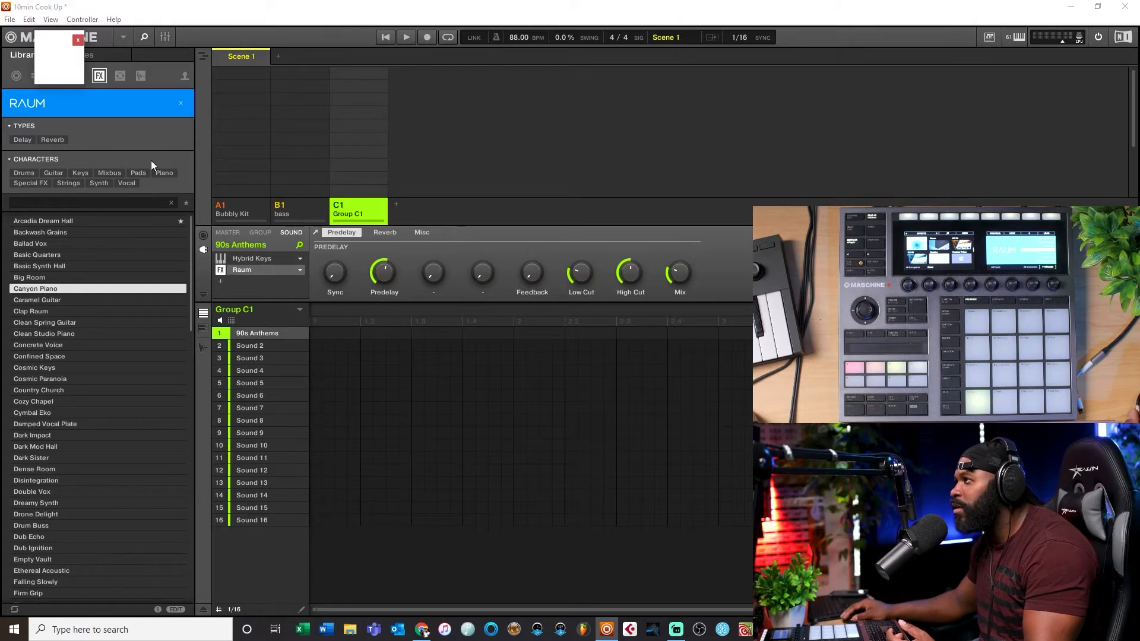
drag(150, 38, 448, 52)
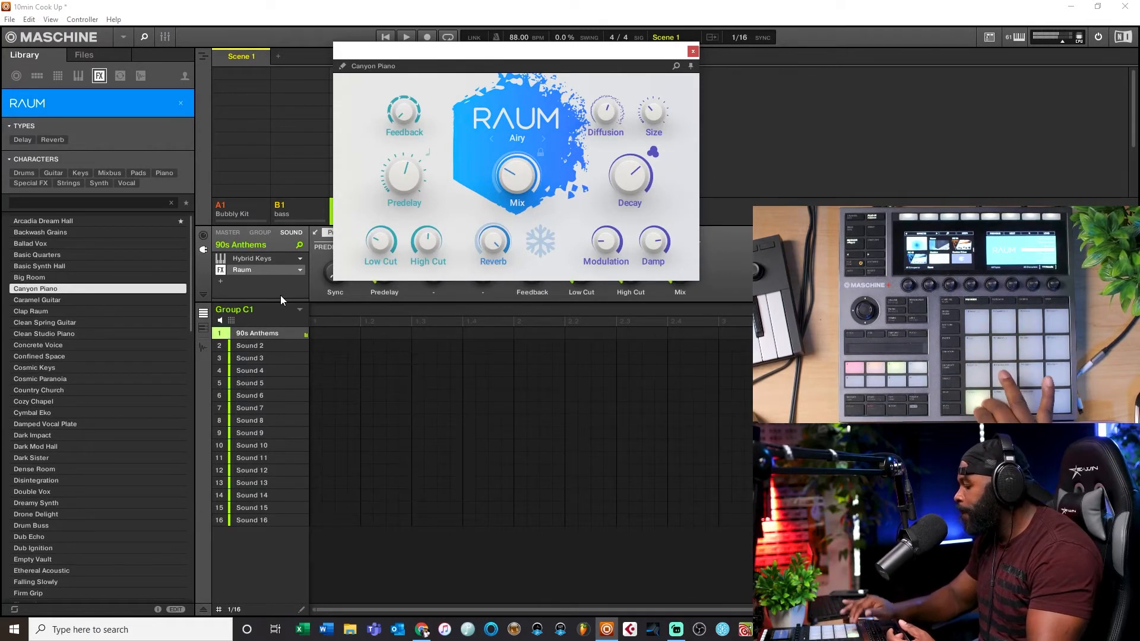
click(692, 51)
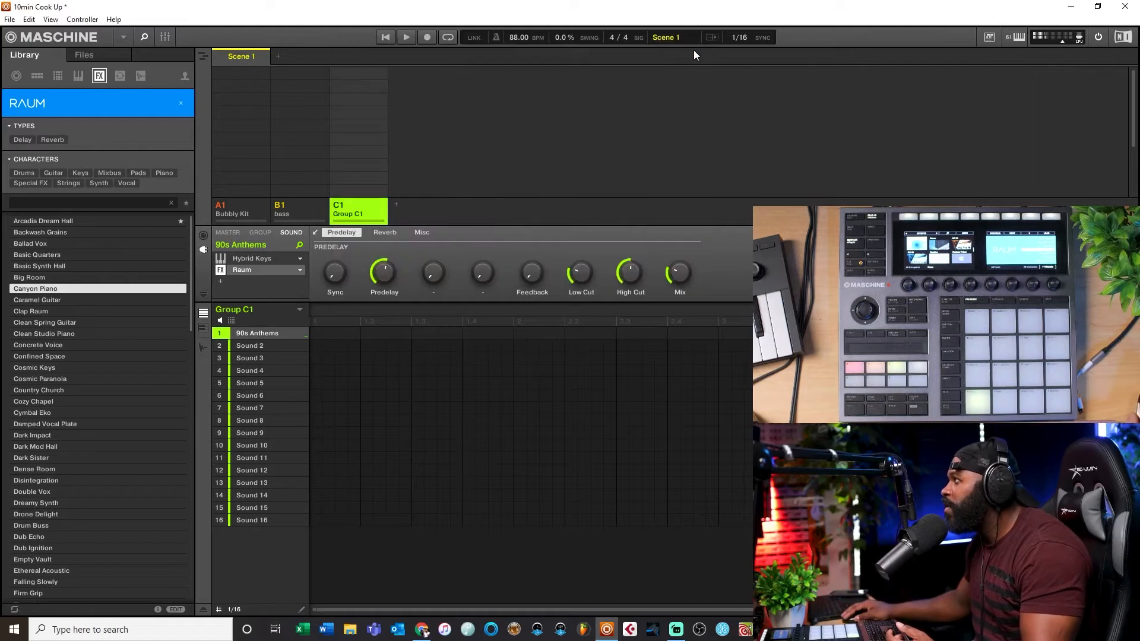
Step: Filter the effects library by the Character type and its Tape subtype
click(186, 104)
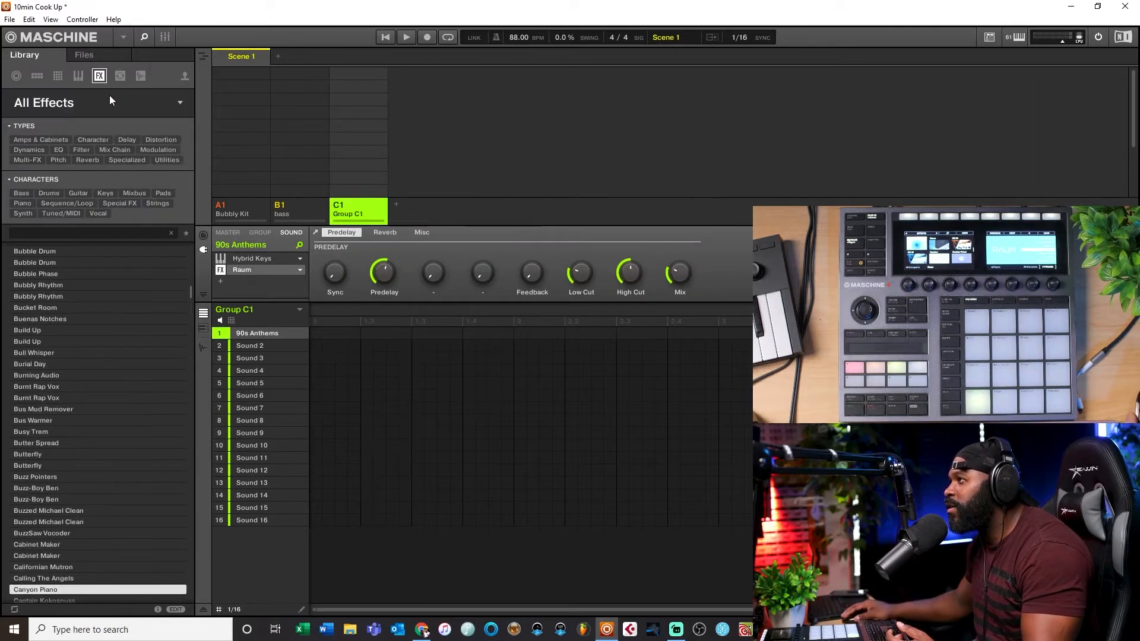
click(80, 138)
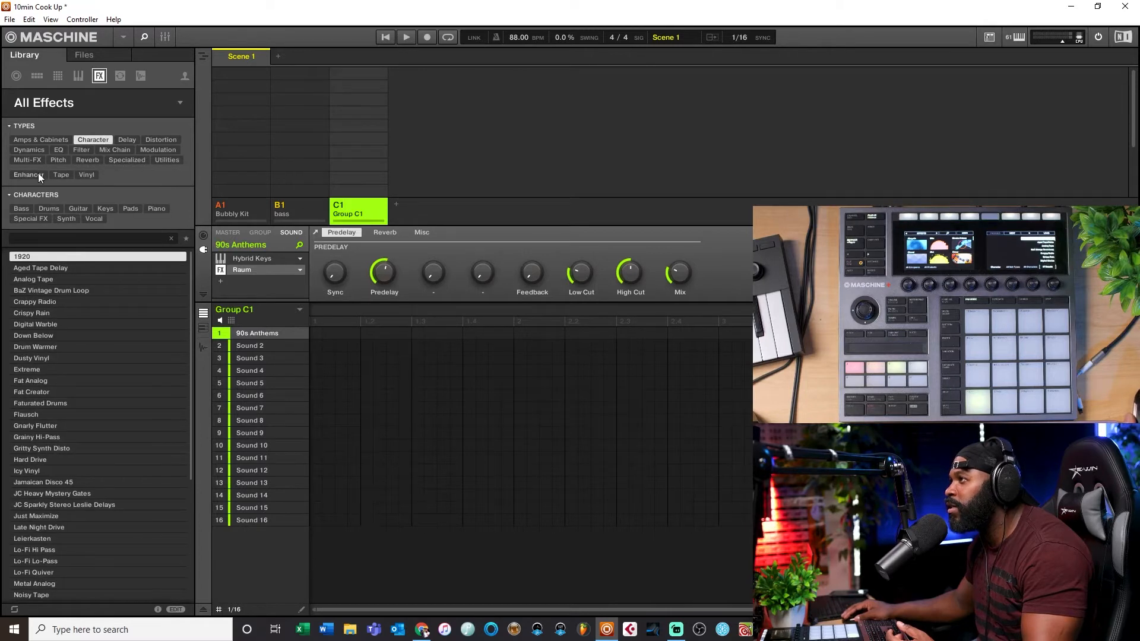
click(37, 175)
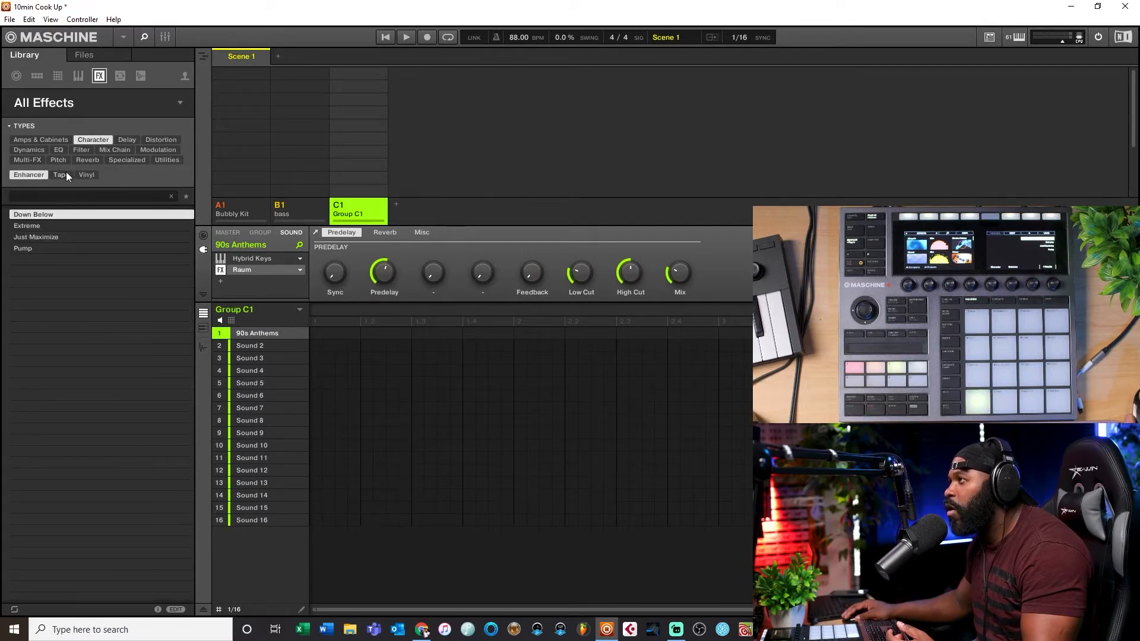
click(66, 172)
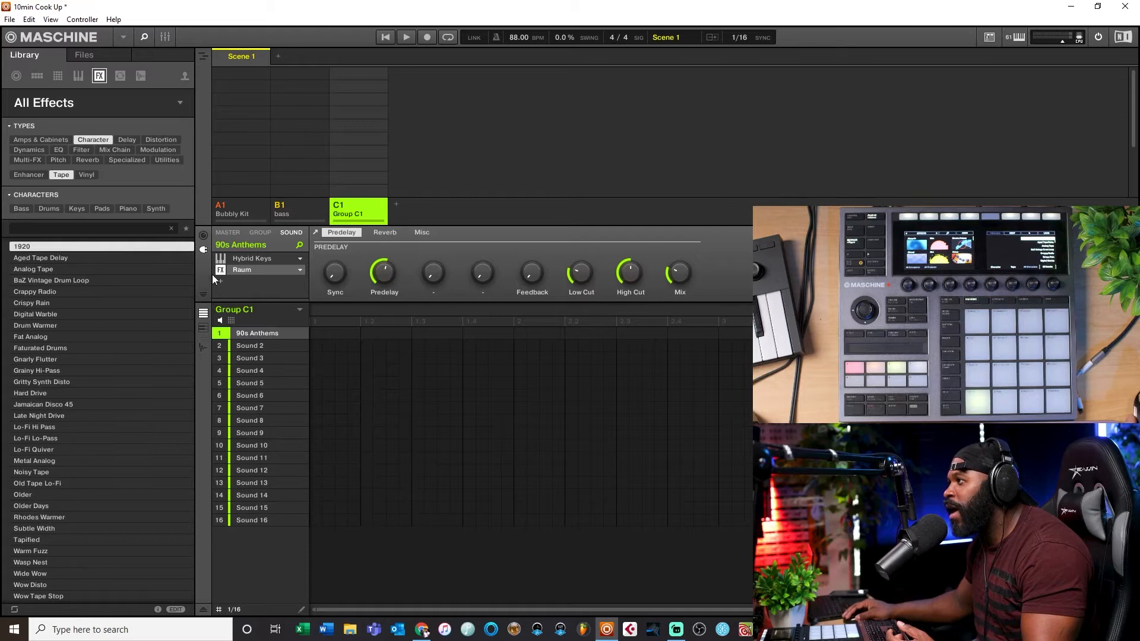
Step: Remove the Raum effect from the sound and load the Analog Tape preset into the effect slot instead
click(299, 271)
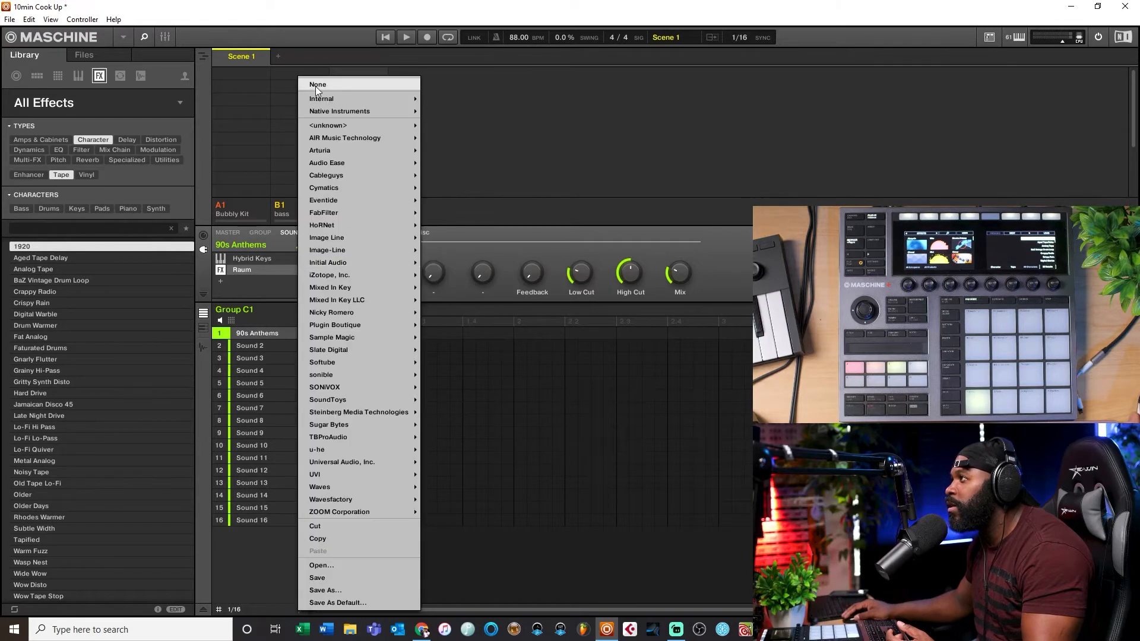
click(319, 86)
drag(34, 273, 219, 270)
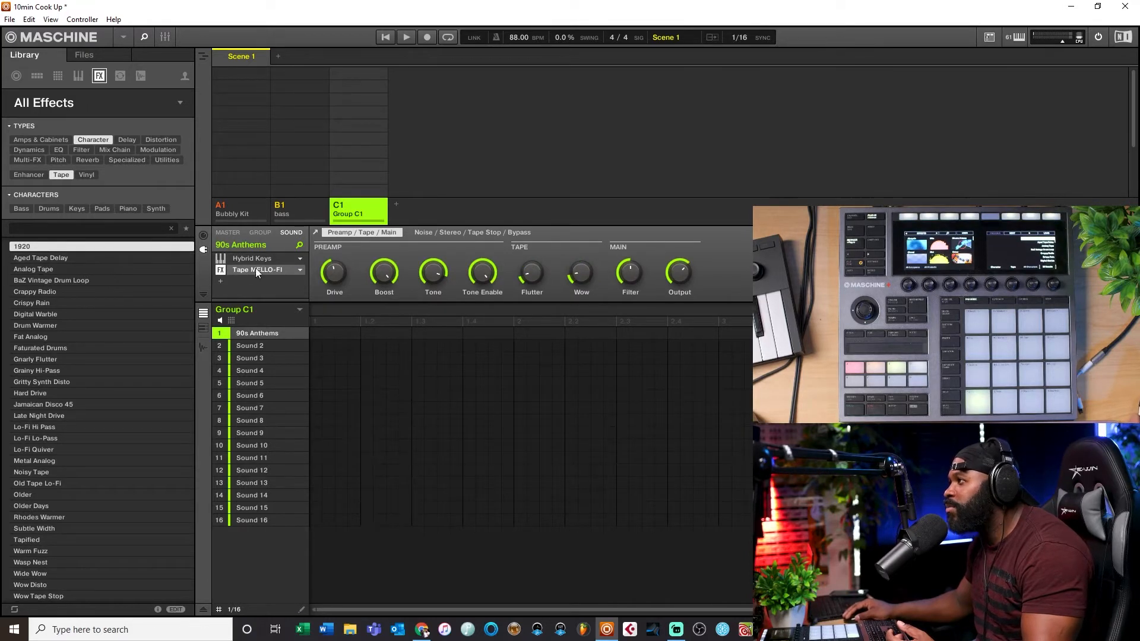
Step: Open the Tape MELLO-FI plug-in window, turn its Filter knob, and close the window
double_click(251, 271)
drag(179, 40, 387, 121)
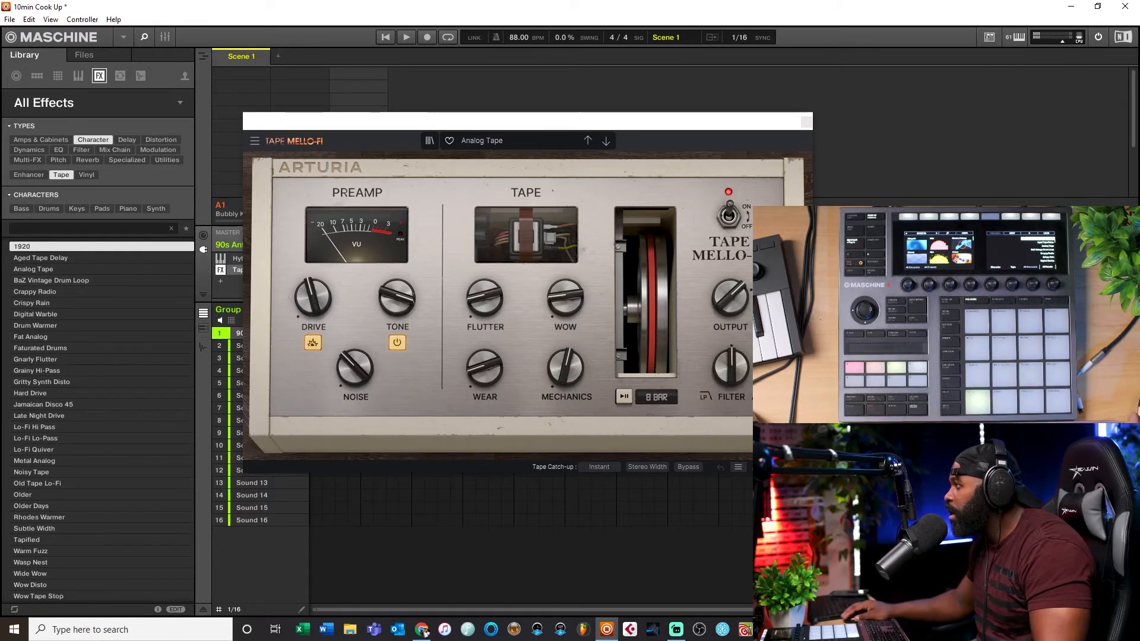
drag(711, 367, 683, 392)
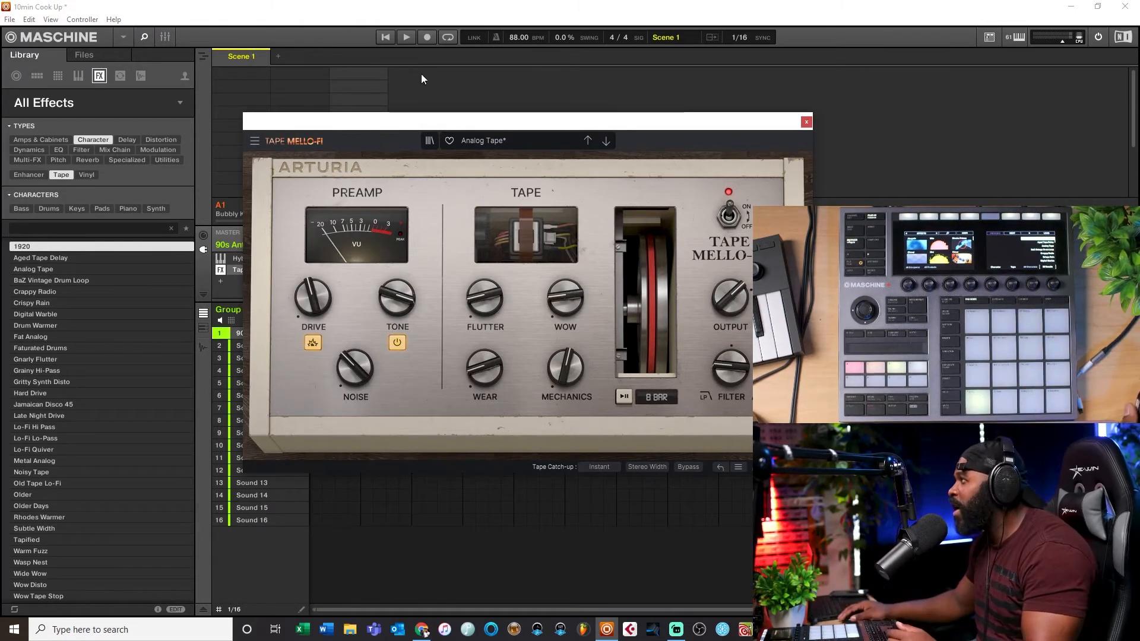
click(807, 122)
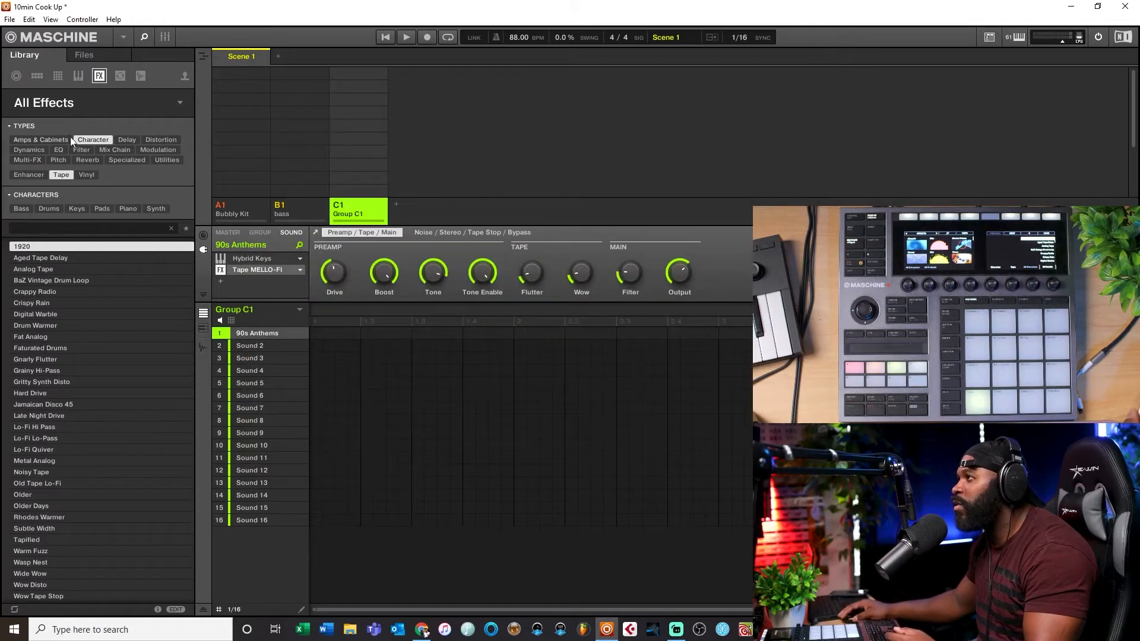
Step: Browse the loop libraries and open the Crate Cuts loop collection
click(119, 75)
click(45, 102)
click(45, 102)
click(31, 105)
click(31, 105)
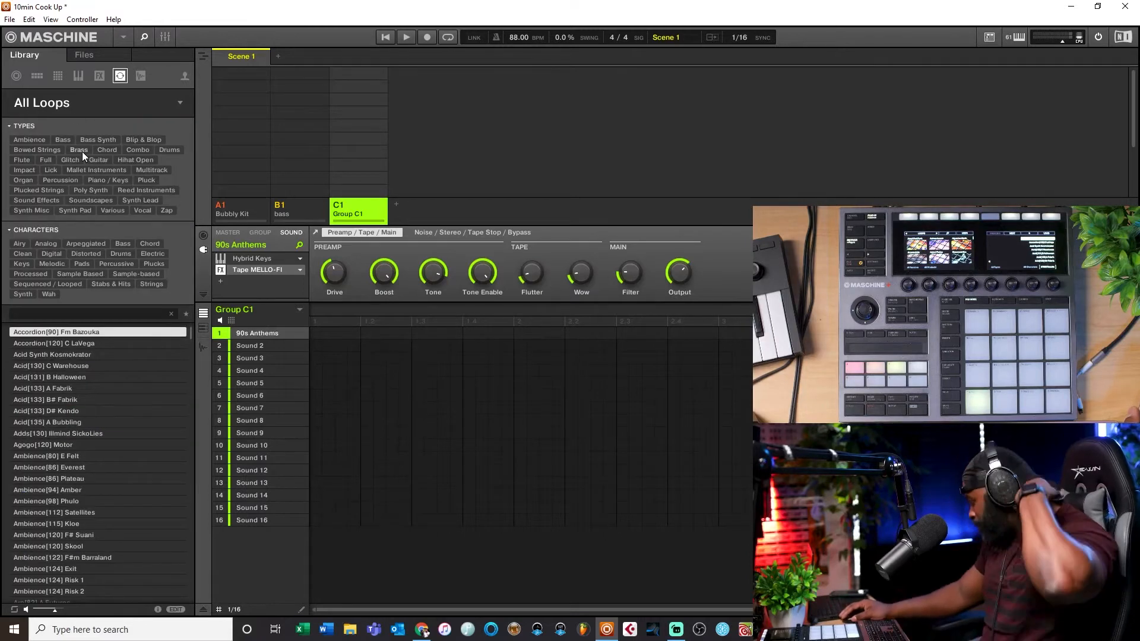
click(35, 102)
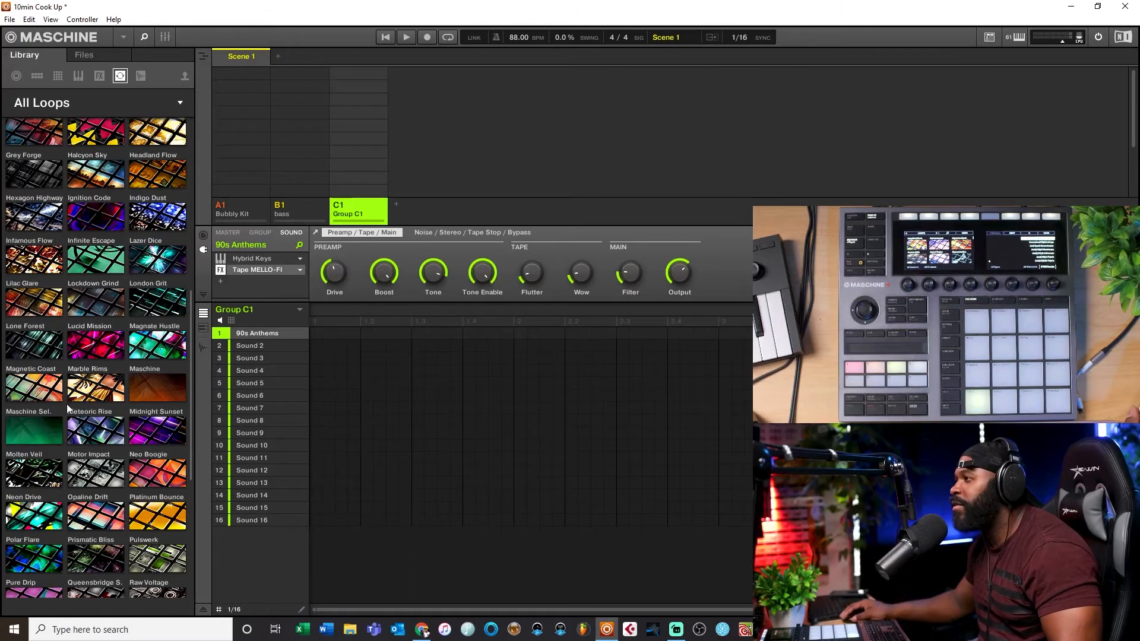
scroll(141, 440, down, 2)
scroll(123, 450, up, 5)
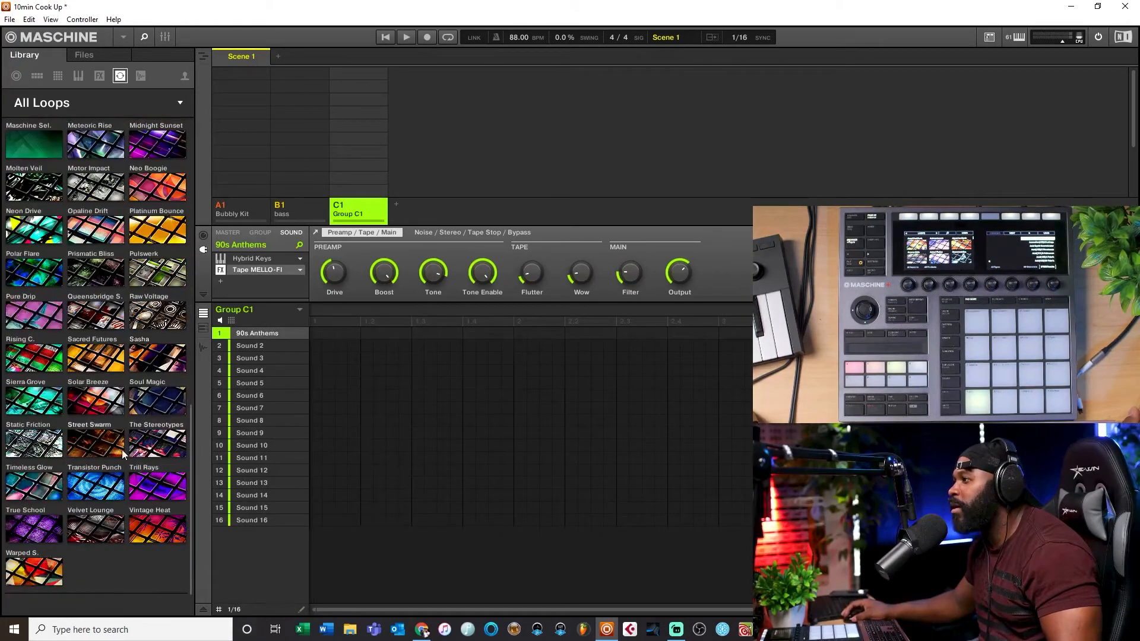
scroll(104, 418, up, 3)
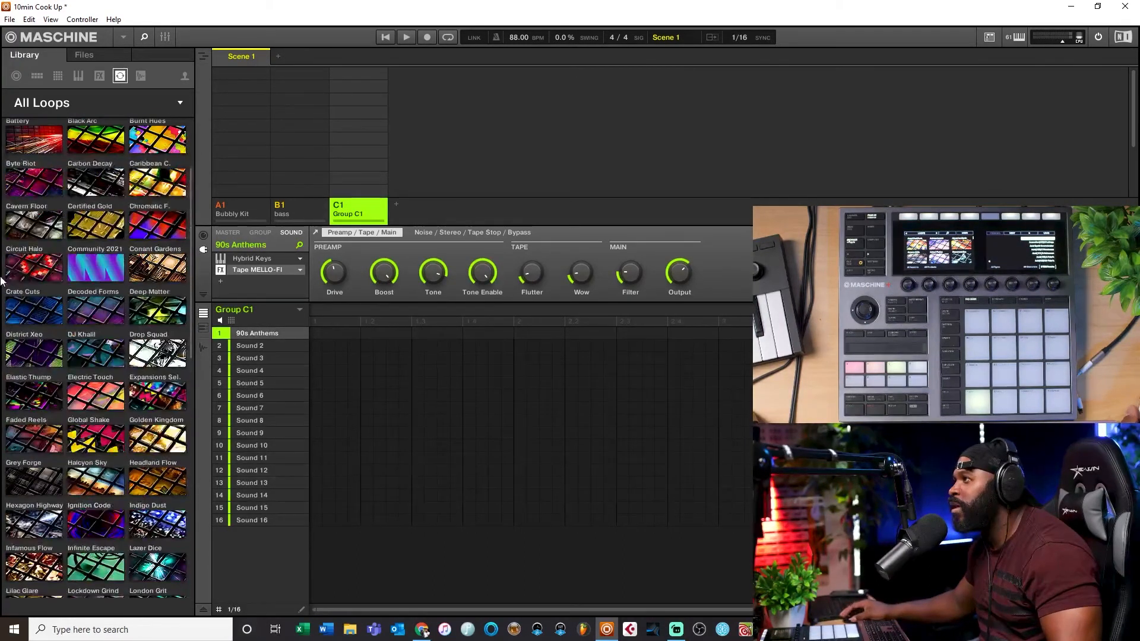
click(17, 317)
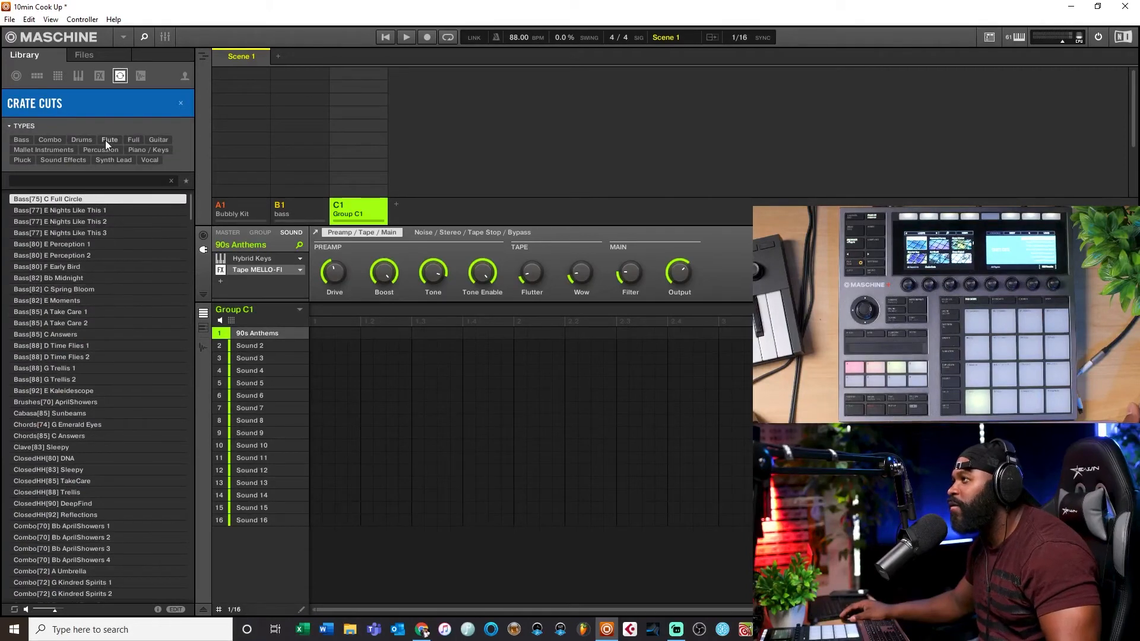
Step: Filter Crate Cuts by Piano / Keys, add a new group, and load the Keys[85] A Take Care 1 loop into its first sound
click(137, 150)
click(66, 268)
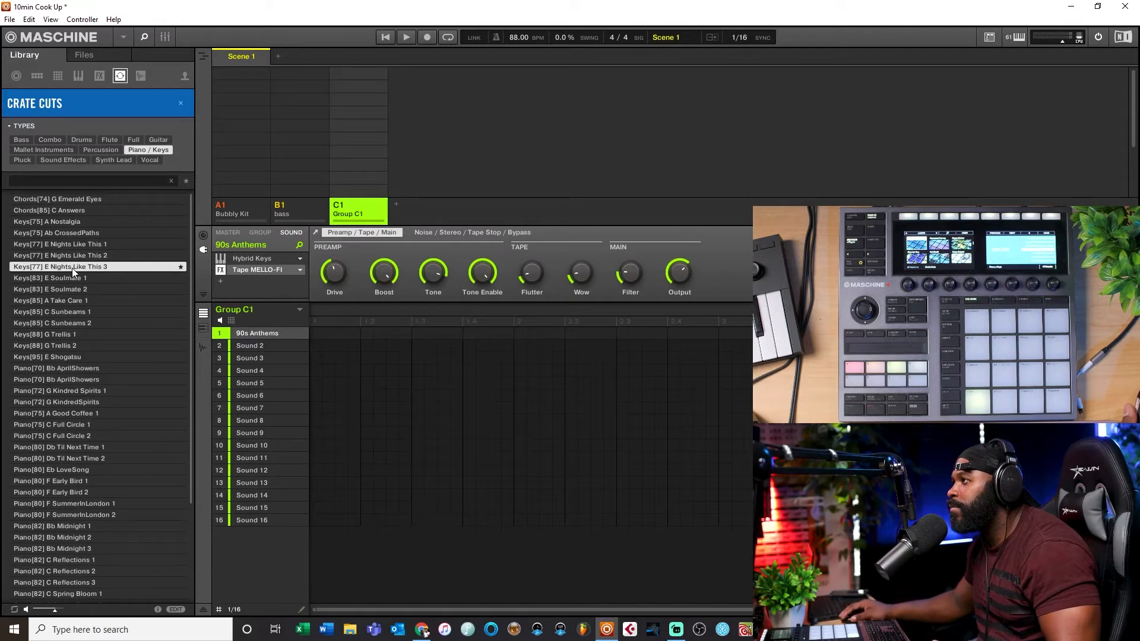
click(63, 303)
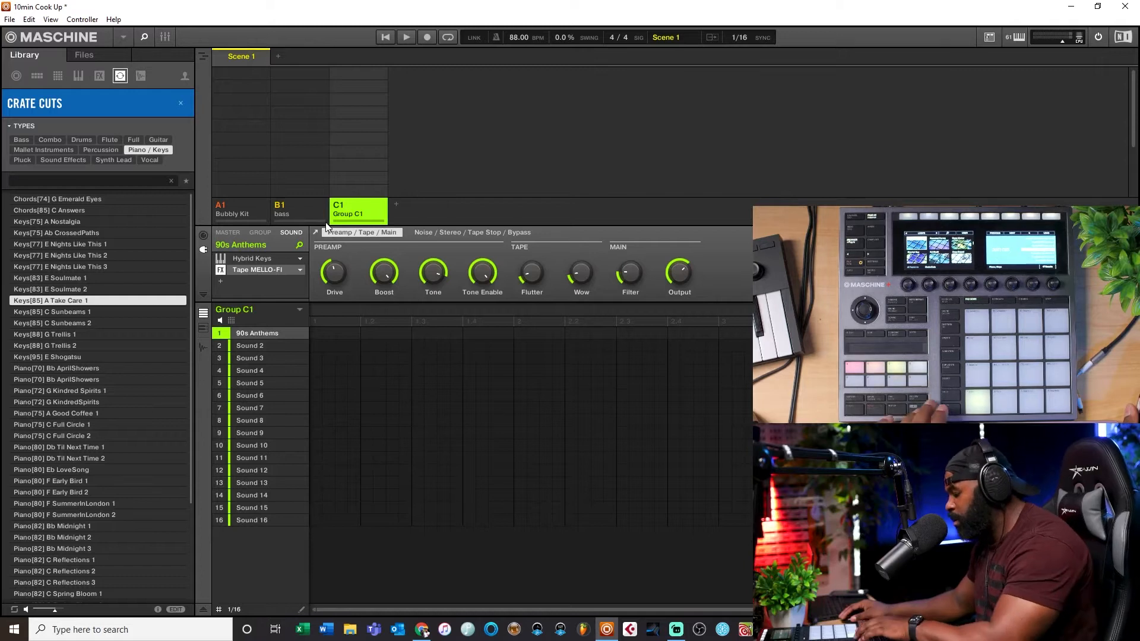
click(396, 204)
drag(32, 297, 258, 330)
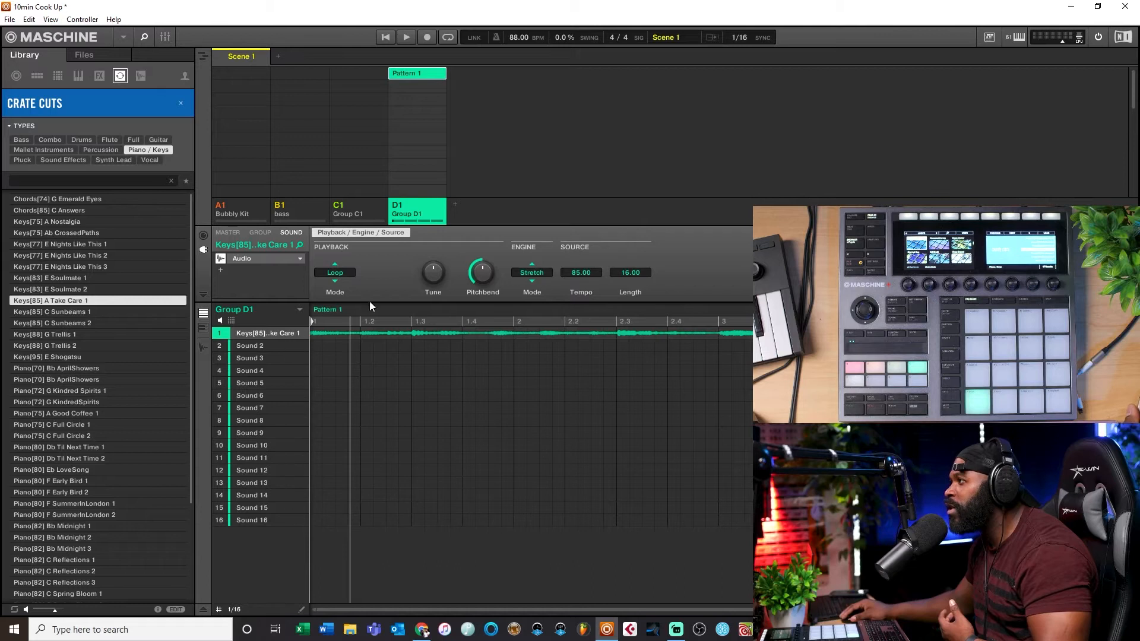
Step: Audition several Crate Cuts Keys loops while varying the project tempo, and set the tempo to 88 BPM
click(36, 313)
click(40, 323)
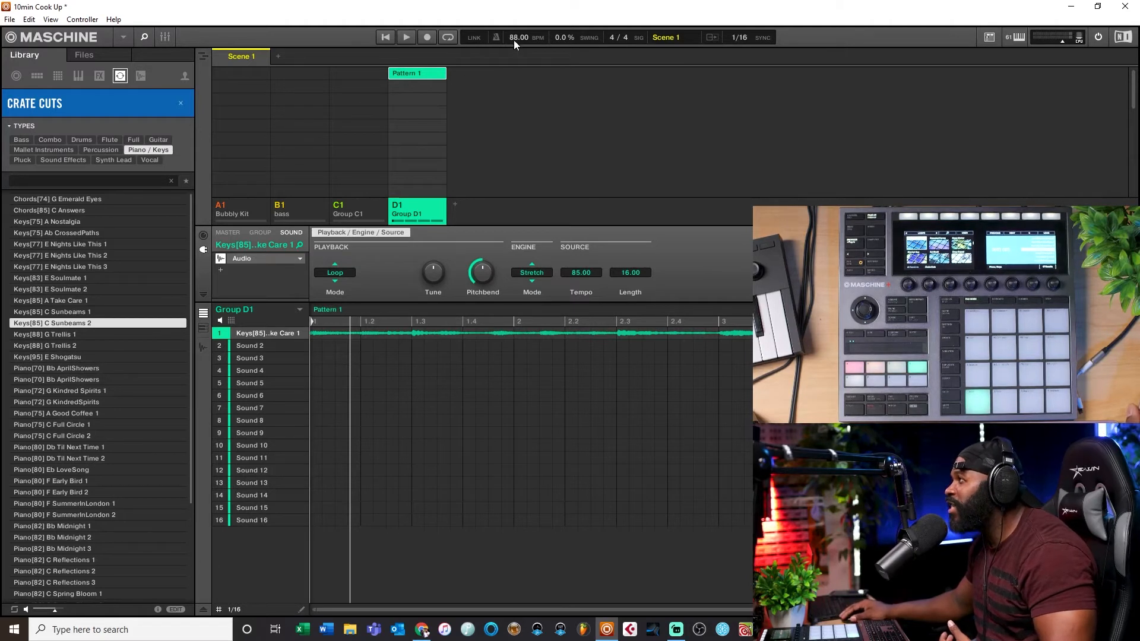
drag(514, 38, 515, 24)
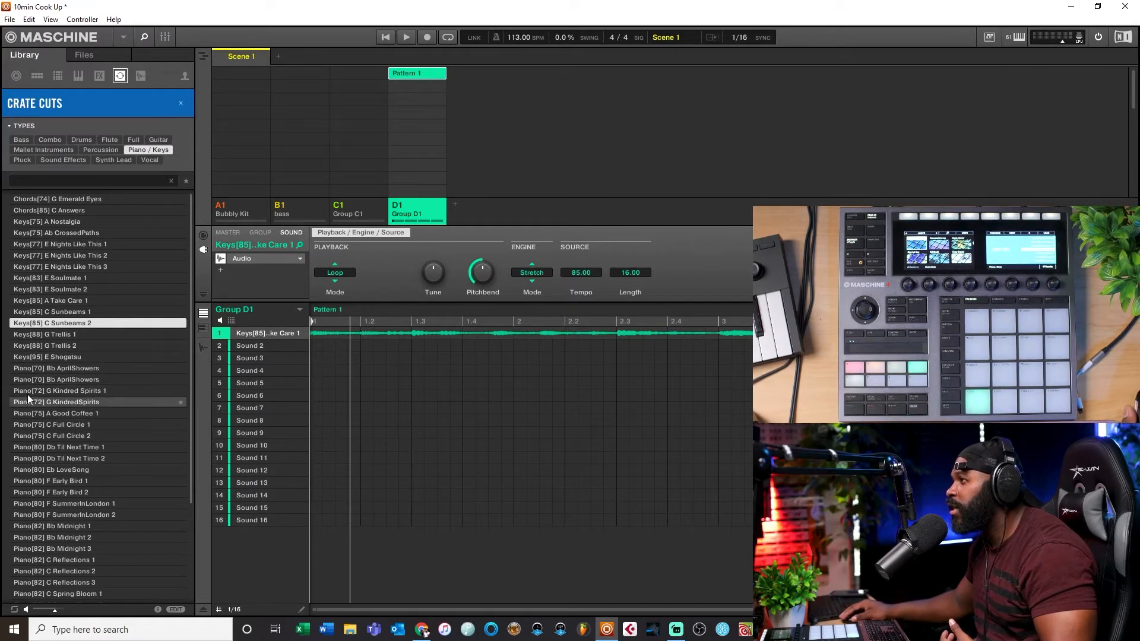
click(33, 346)
drag(514, 38, 515, 57)
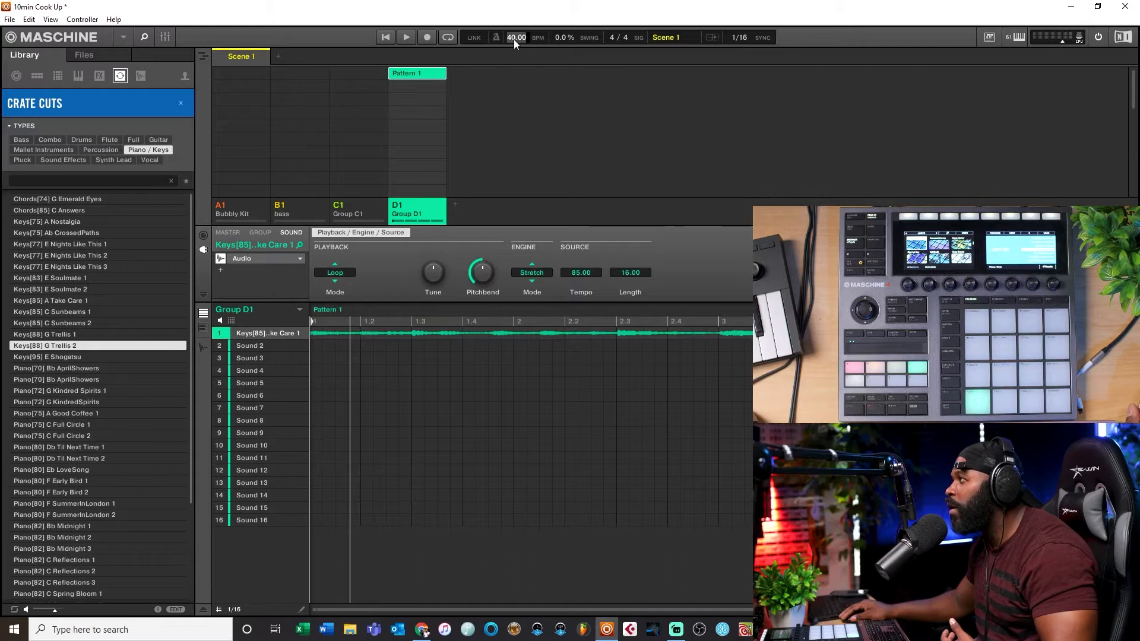
text(8)
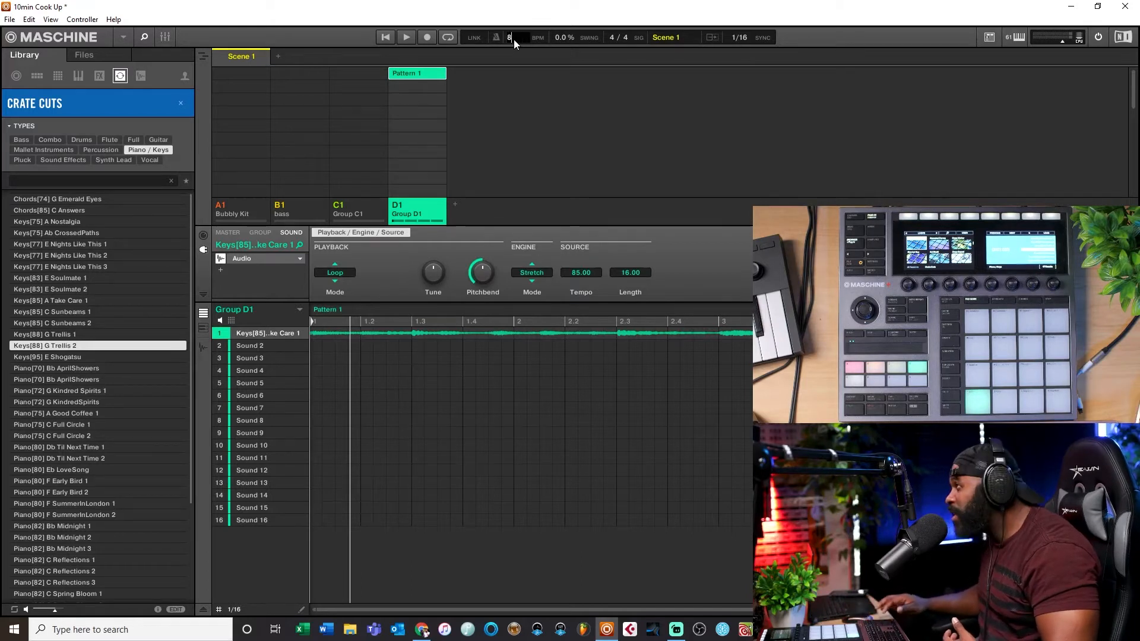
text(8)
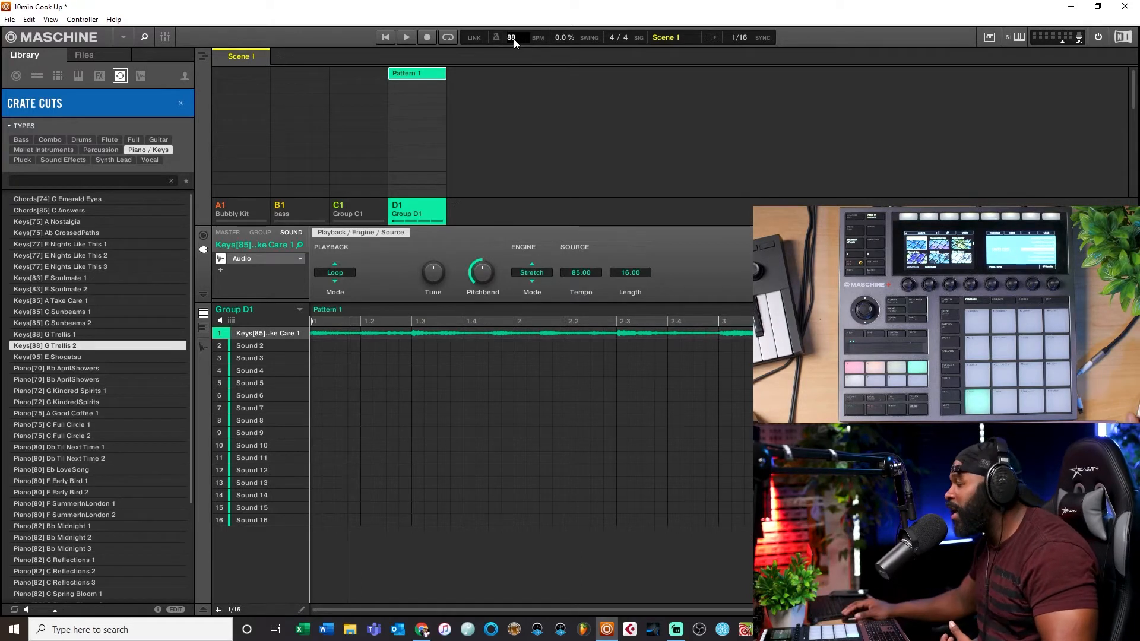
click(64, 255)
click(62, 279)
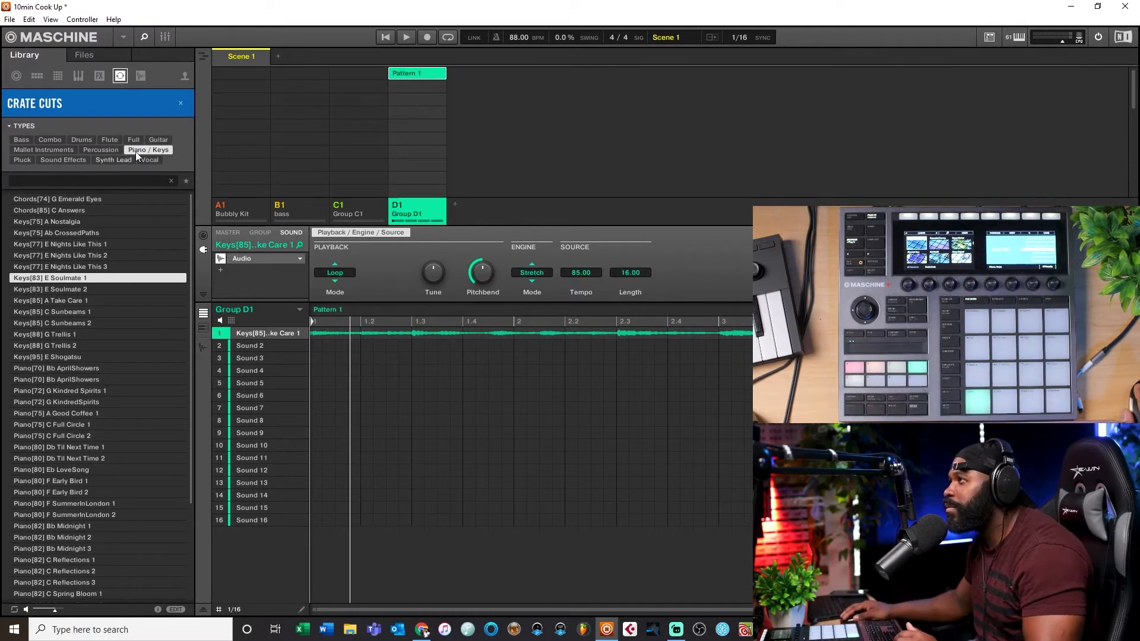
Step: Switch the browser to one-shots and clear the Crate Cuts product filter to show all one-shots
click(143, 76)
click(166, 101)
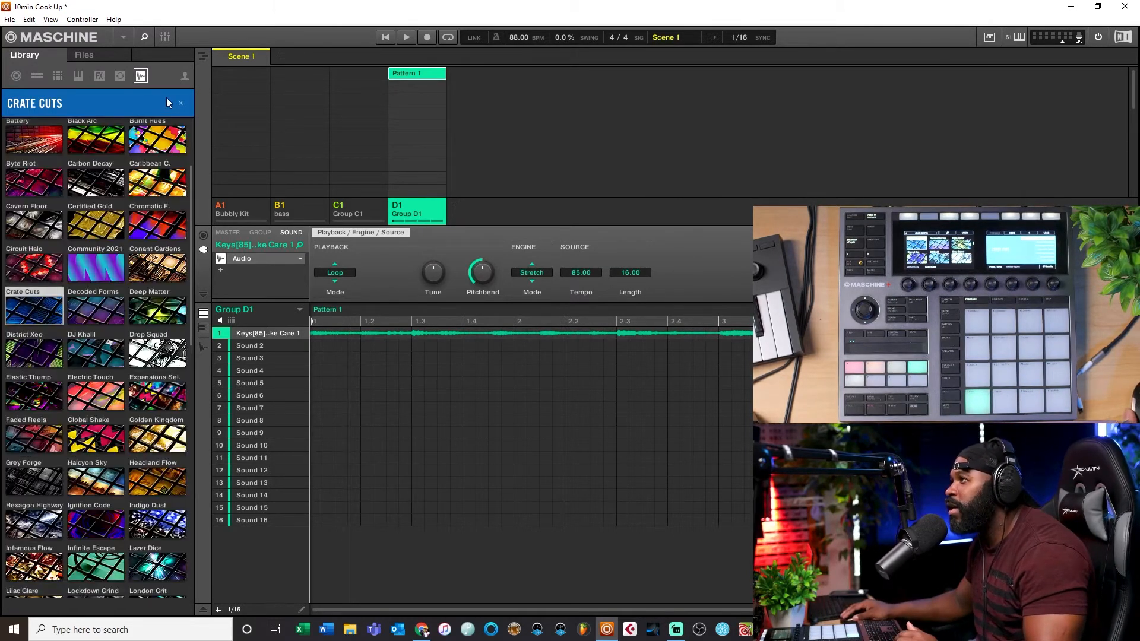
click(181, 103)
click(180, 103)
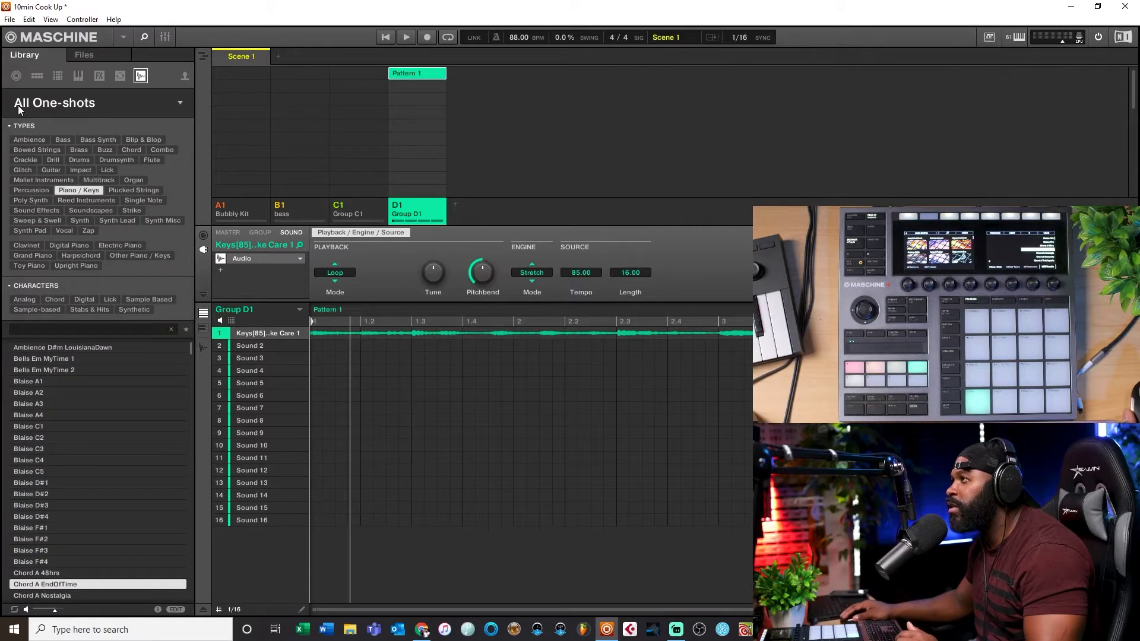
Step: Preview Blaise piano one-shots, and change the type filter from Piano / Keys to Drums and Kick
click(70, 415)
click(63, 425)
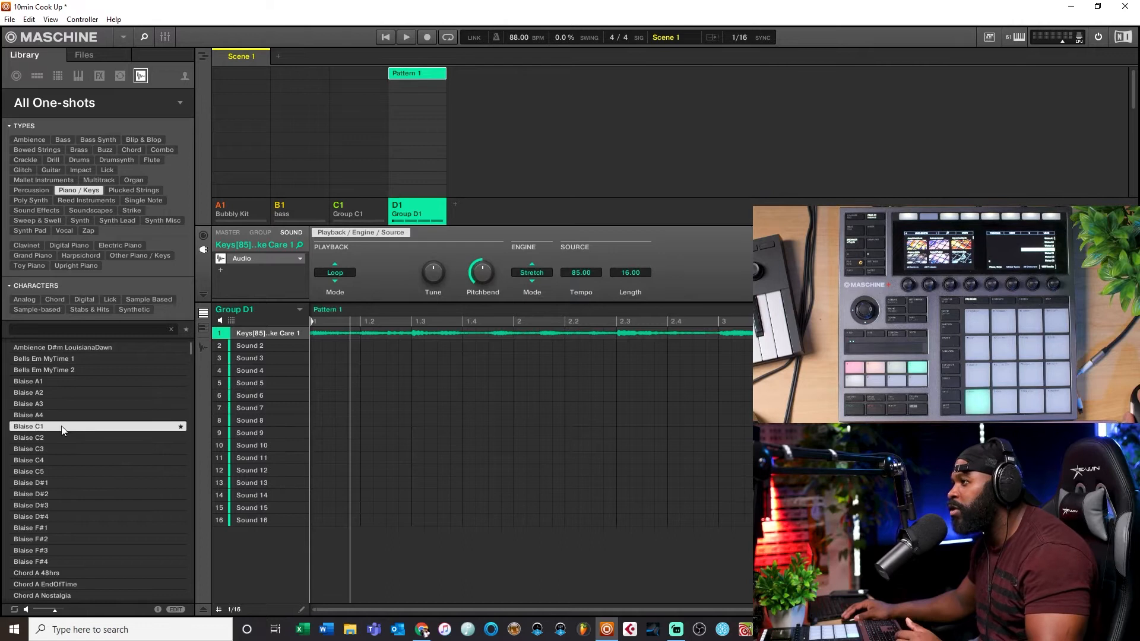
click(80, 190)
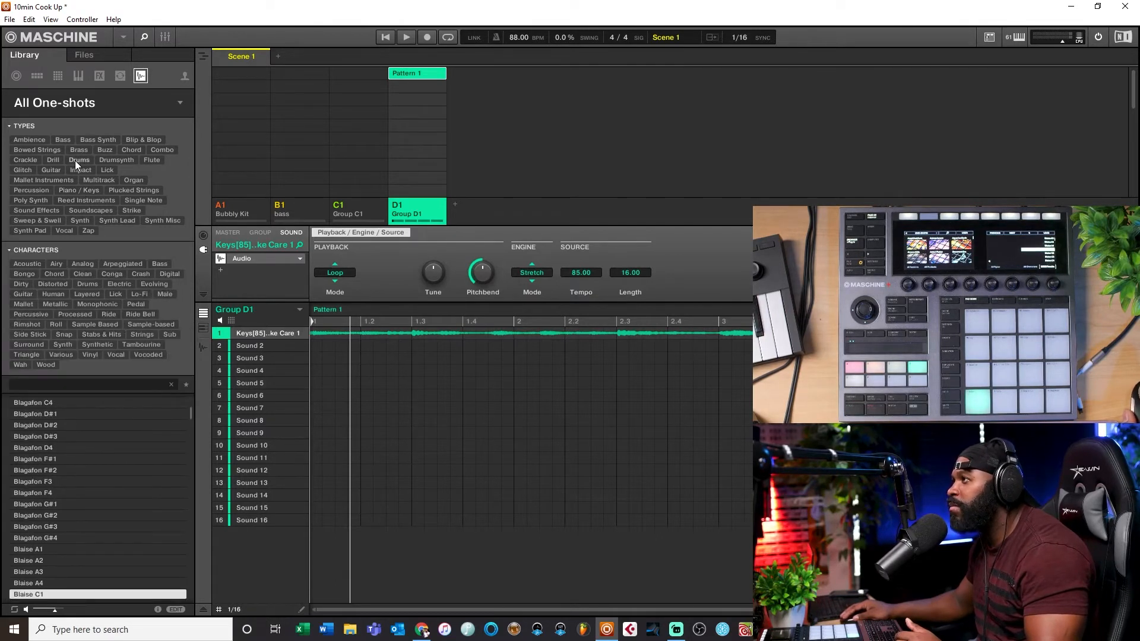
click(78, 160)
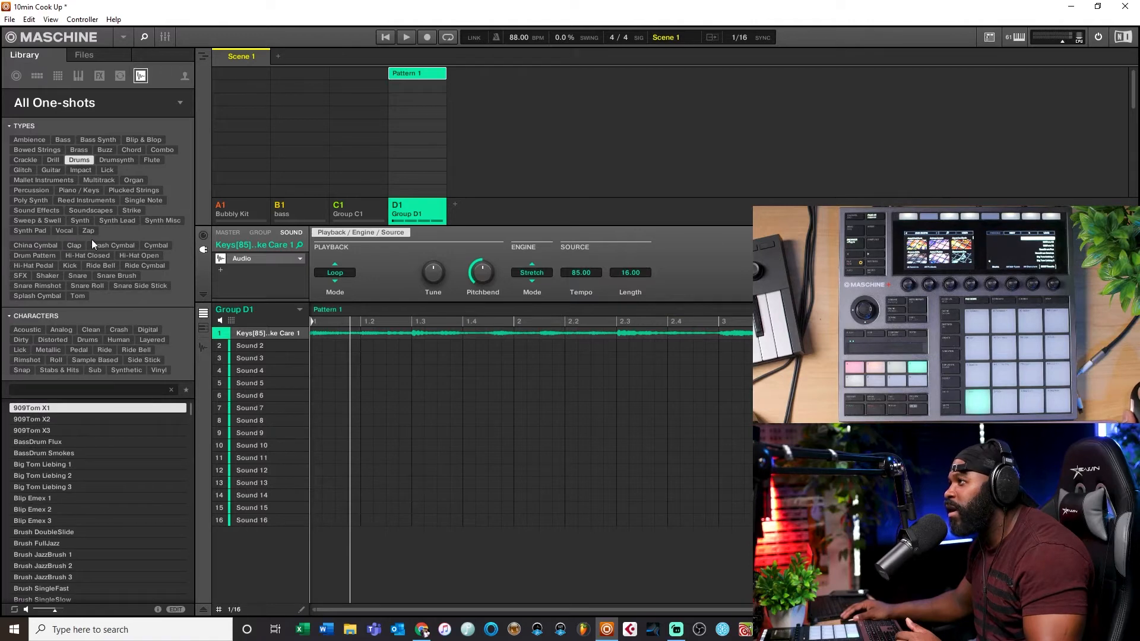
click(73, 266)
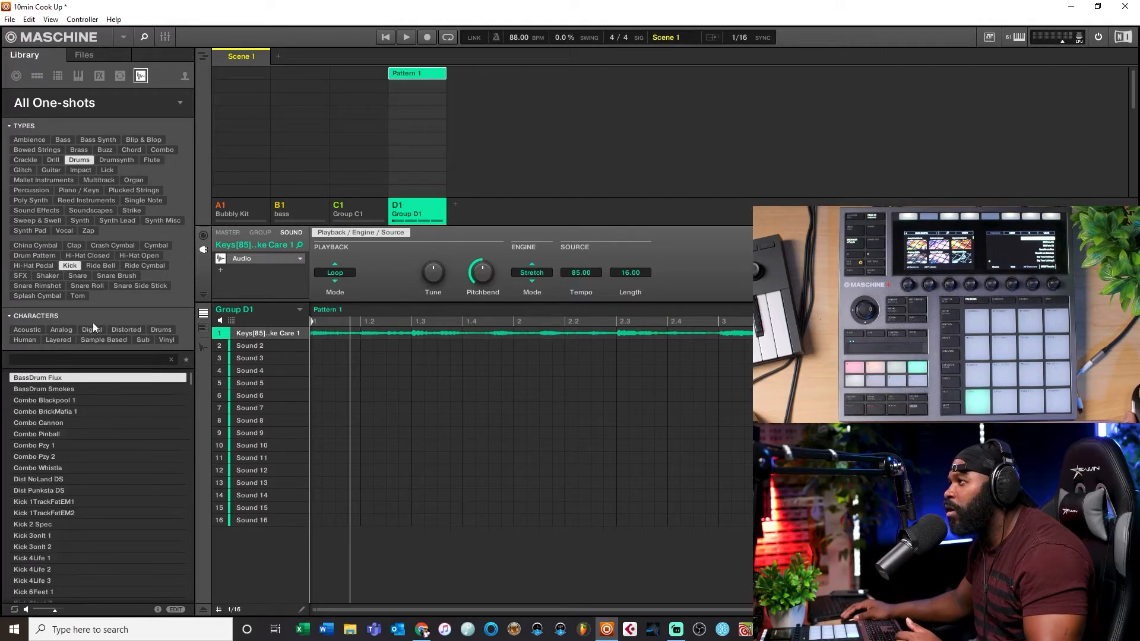
Step: Audition the kick one-shots in the filtered list
click(66, 401)
click(69, 446)
click(75, 490)
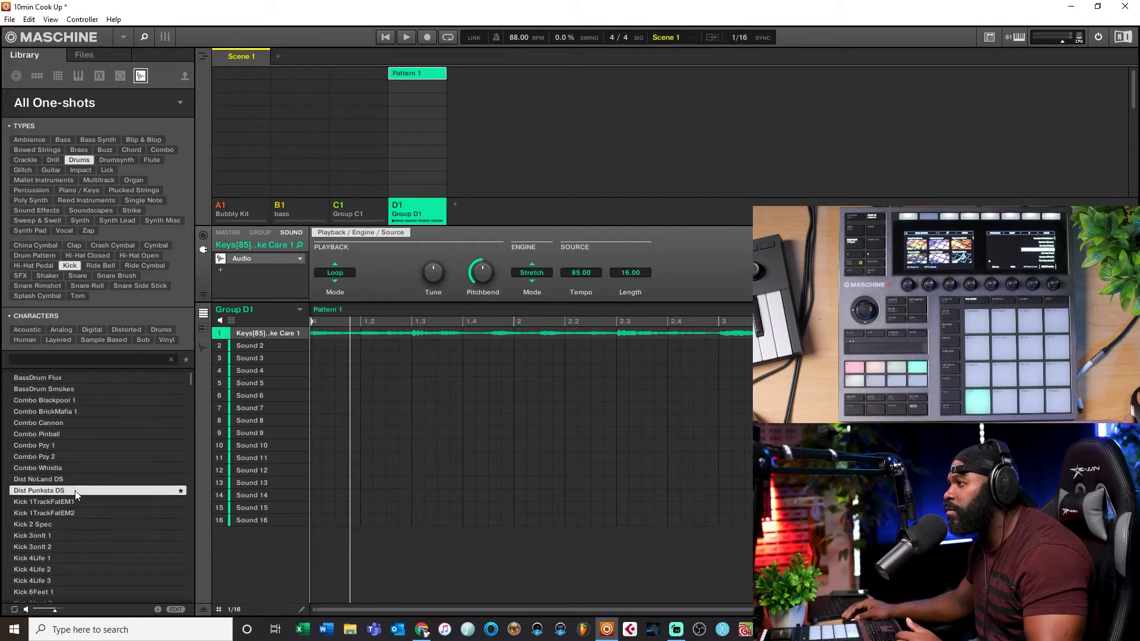
key(Down)
key(Down)
key(Down)
key(Down)
key(Down)
key(Down)
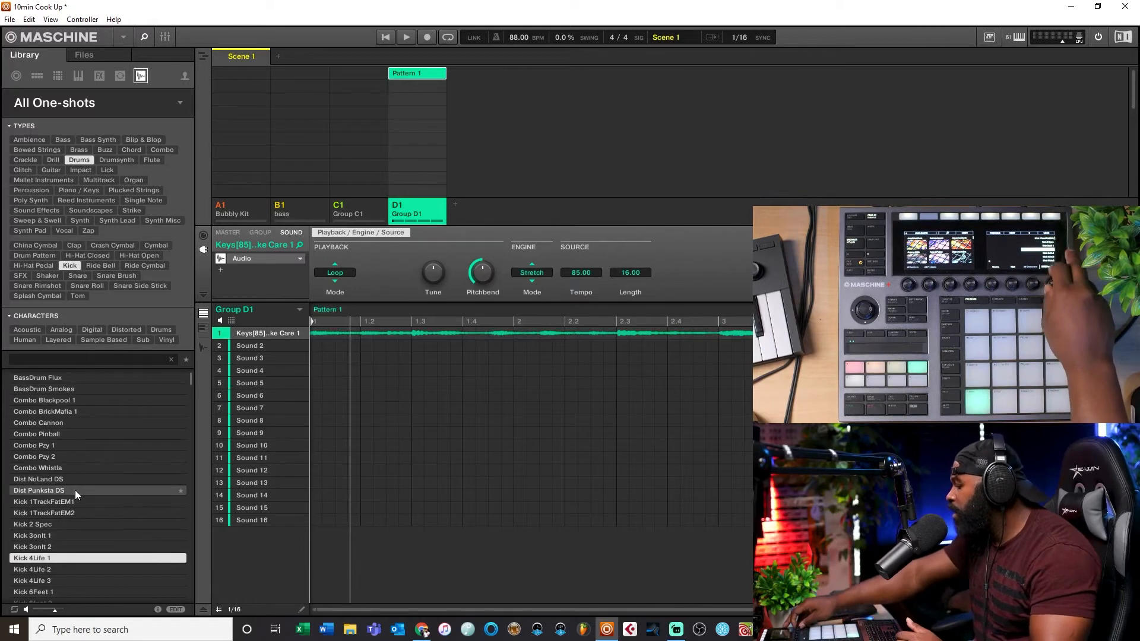
key(Down)
key(Down)
key(Down)
key(Down)
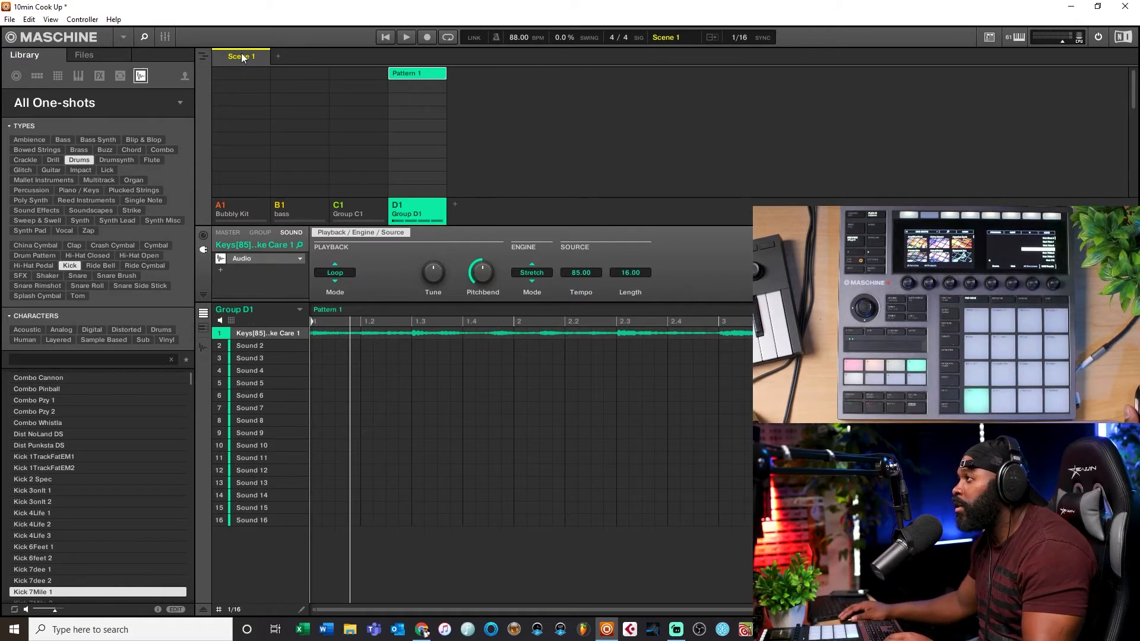
Step: Switch between the groups to review the sounds loaded in each
click(301, 207)
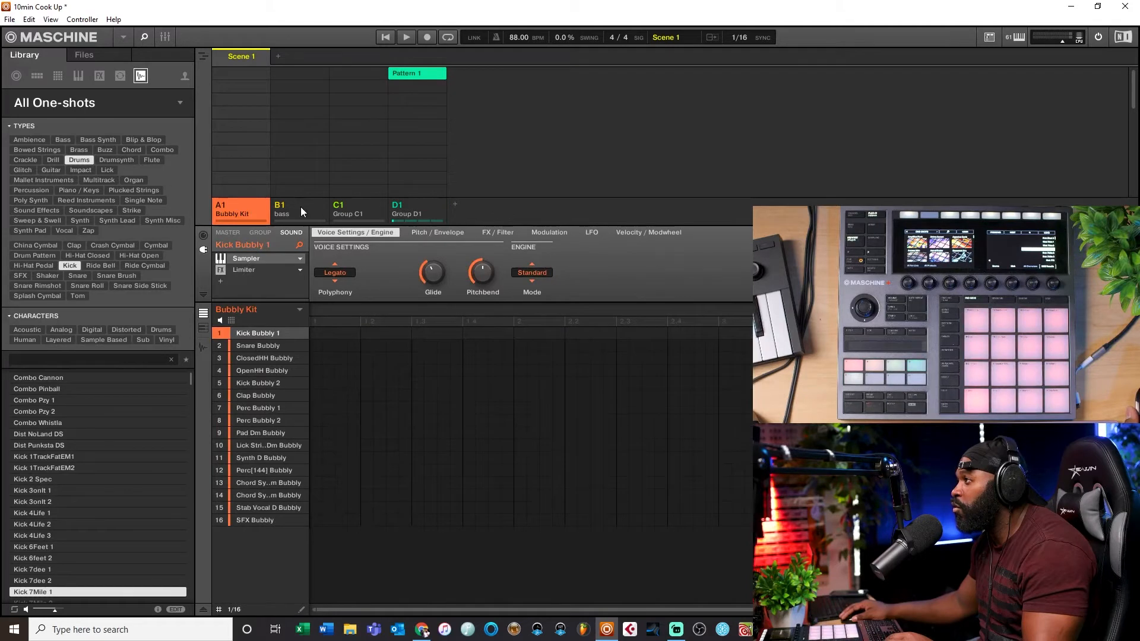
click(342, 207)
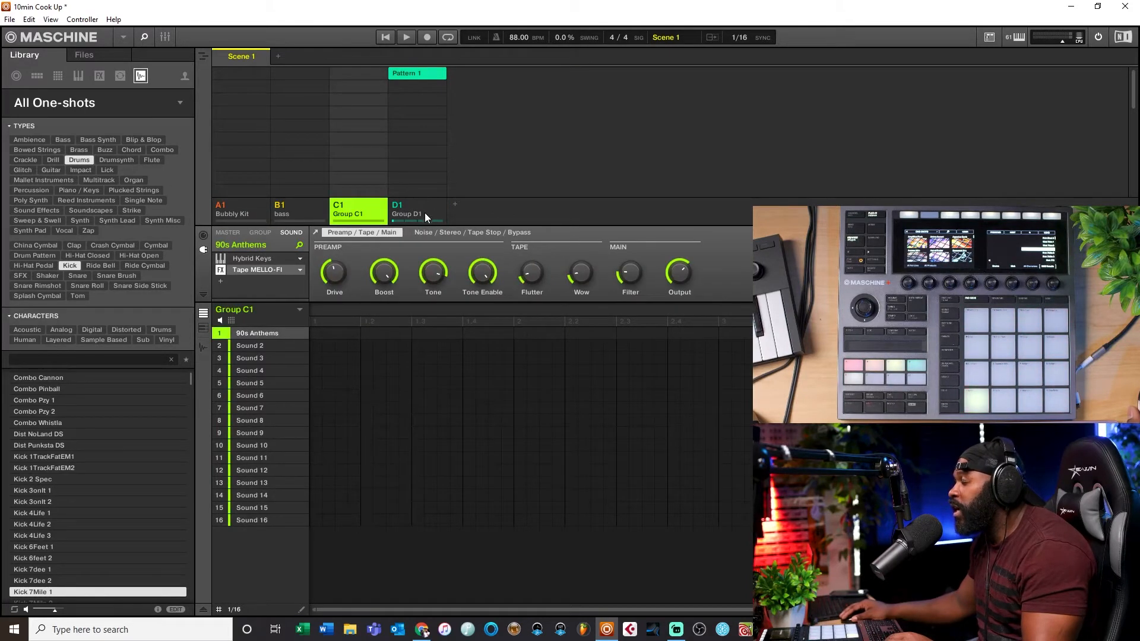
click(425, 217)
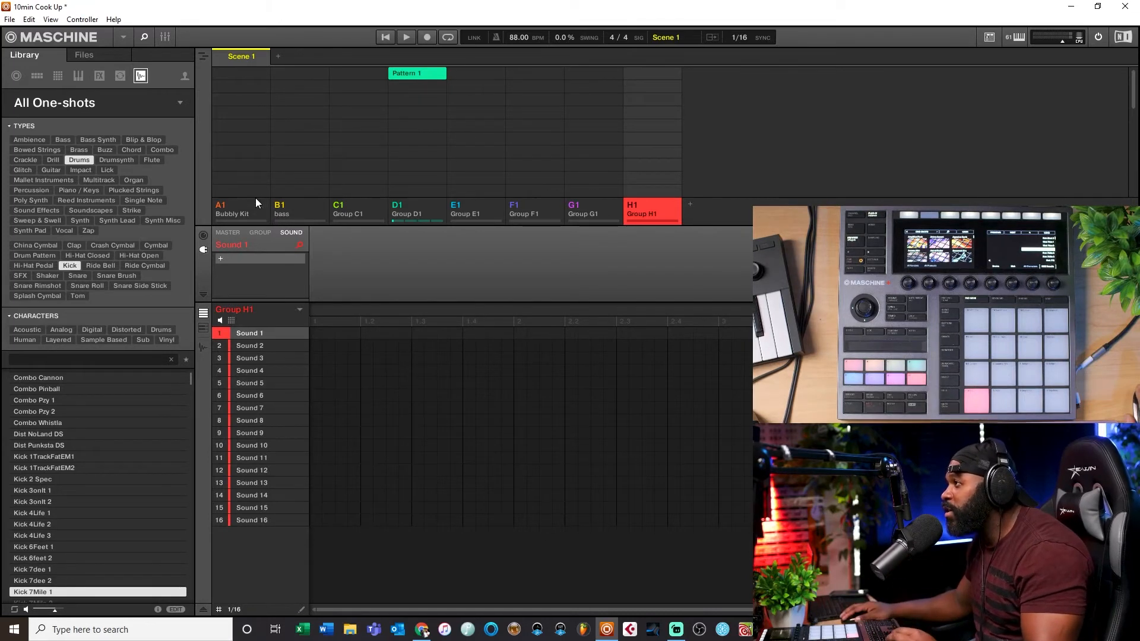
click(248, 209)
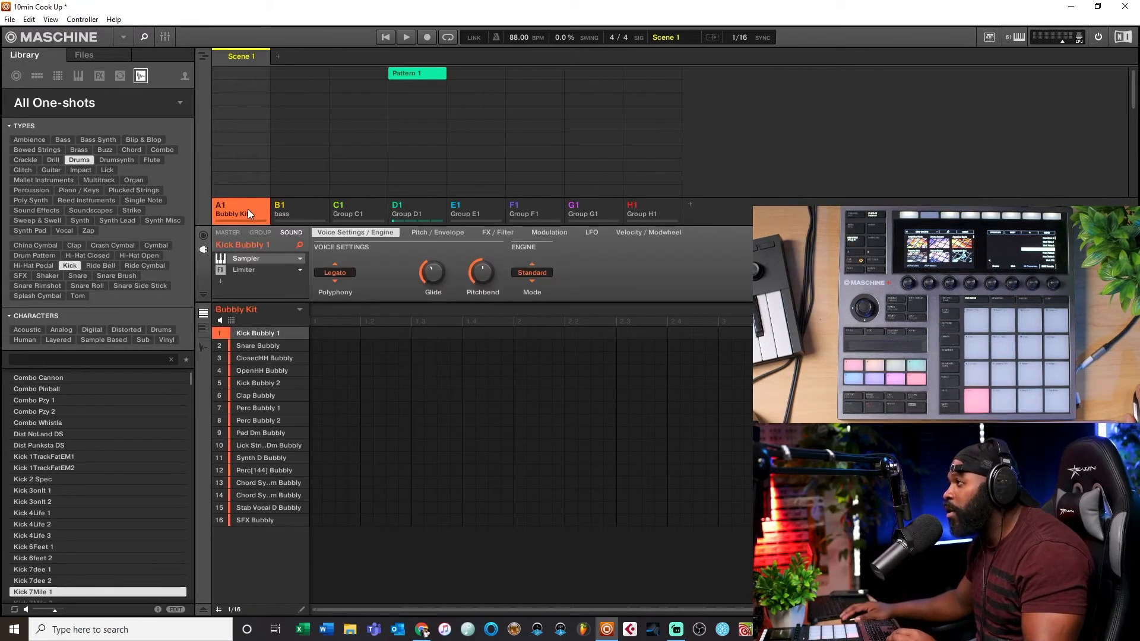
click(304, 214)
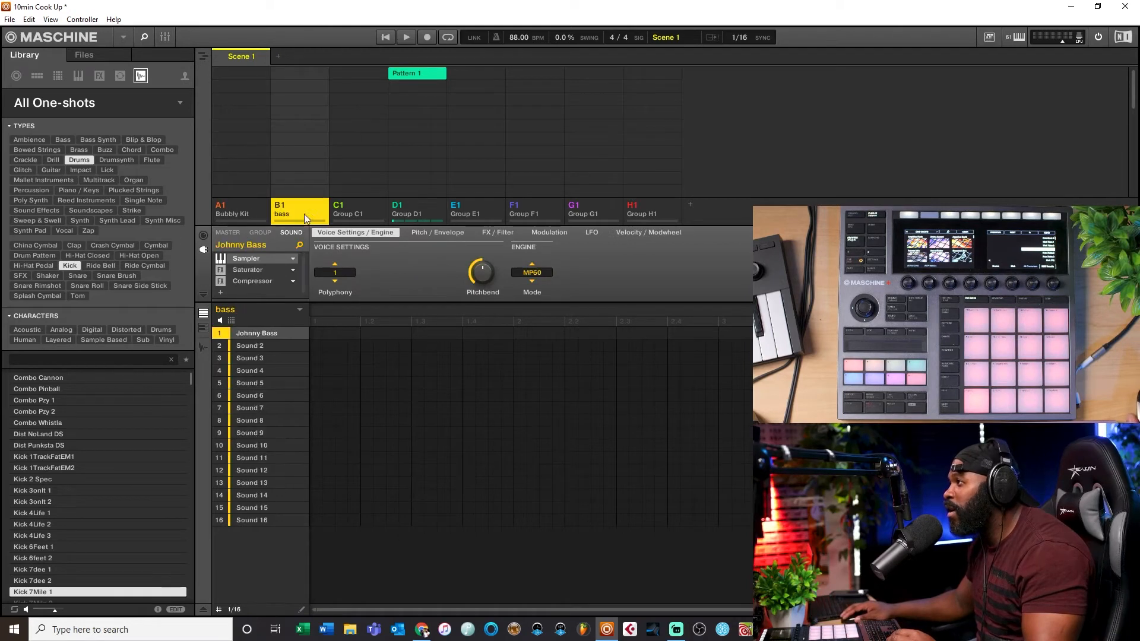
click(364, 215)
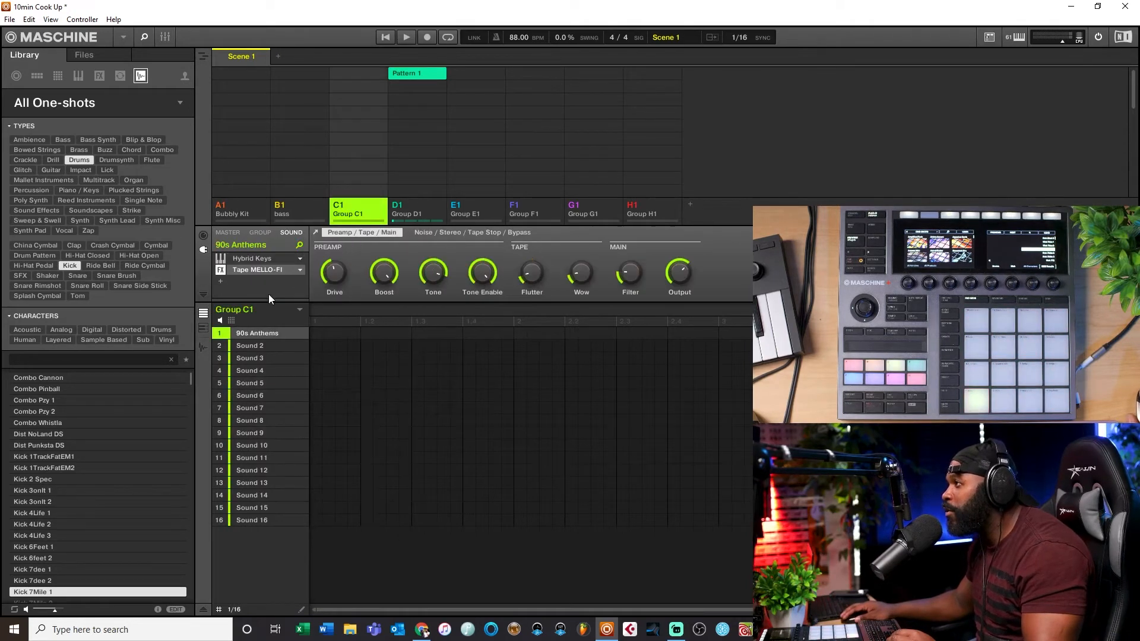
Step: Rename Group C1 as Keys
double_click(349, 214)
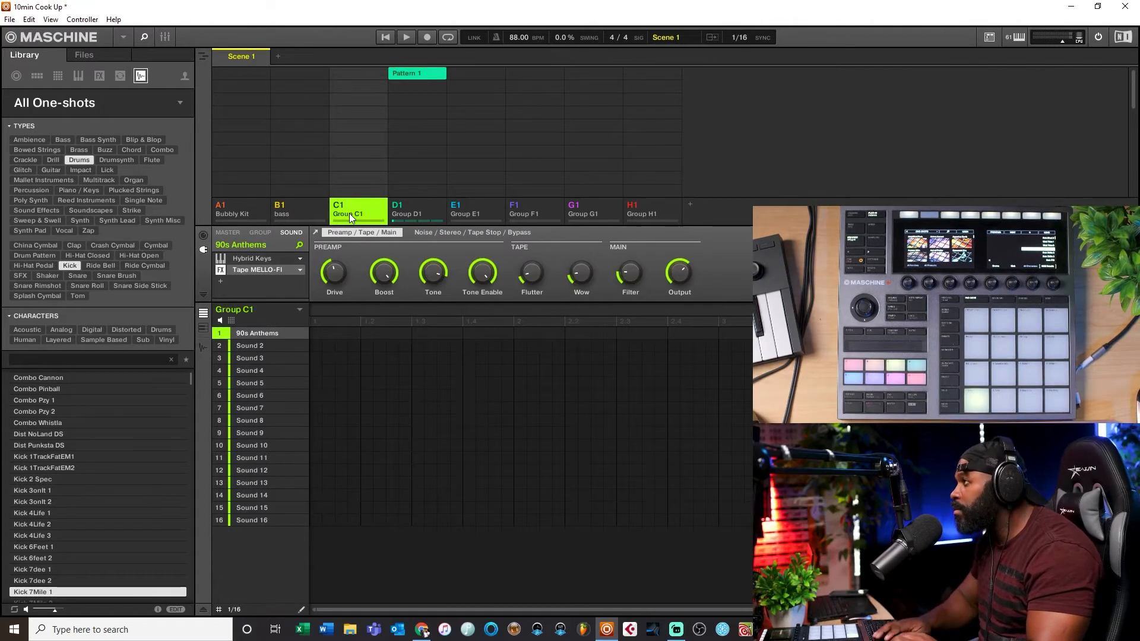
double_click(349, 214)
text(Keys)
key(Return)
Step: Rename Group D1 as Sample
click(413, 212)
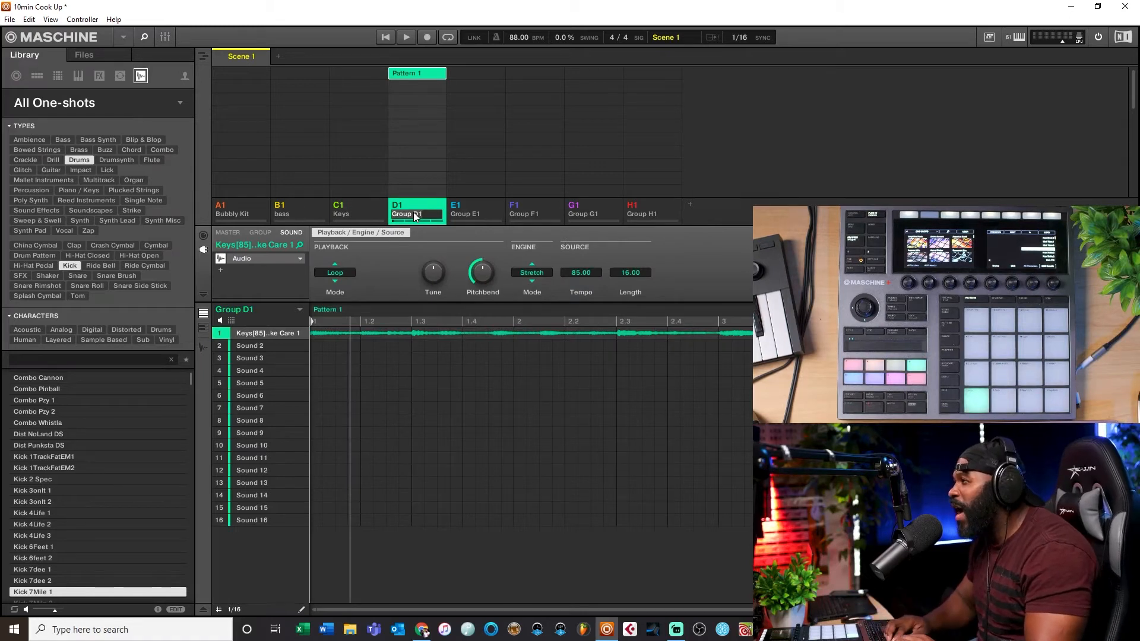
text(Sampl)
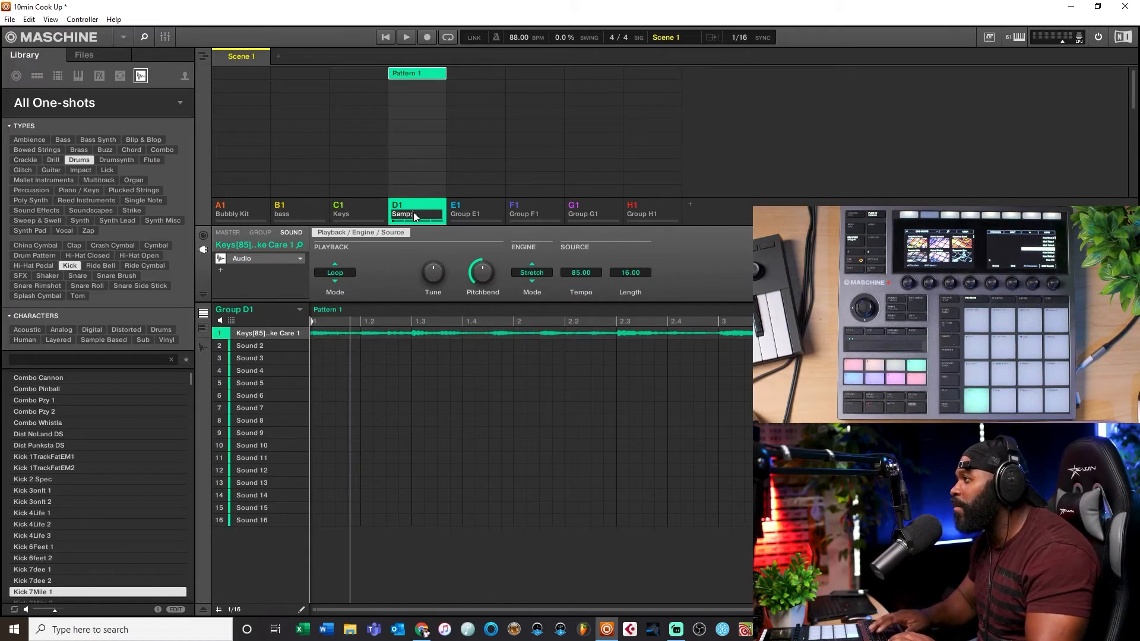
text(e)
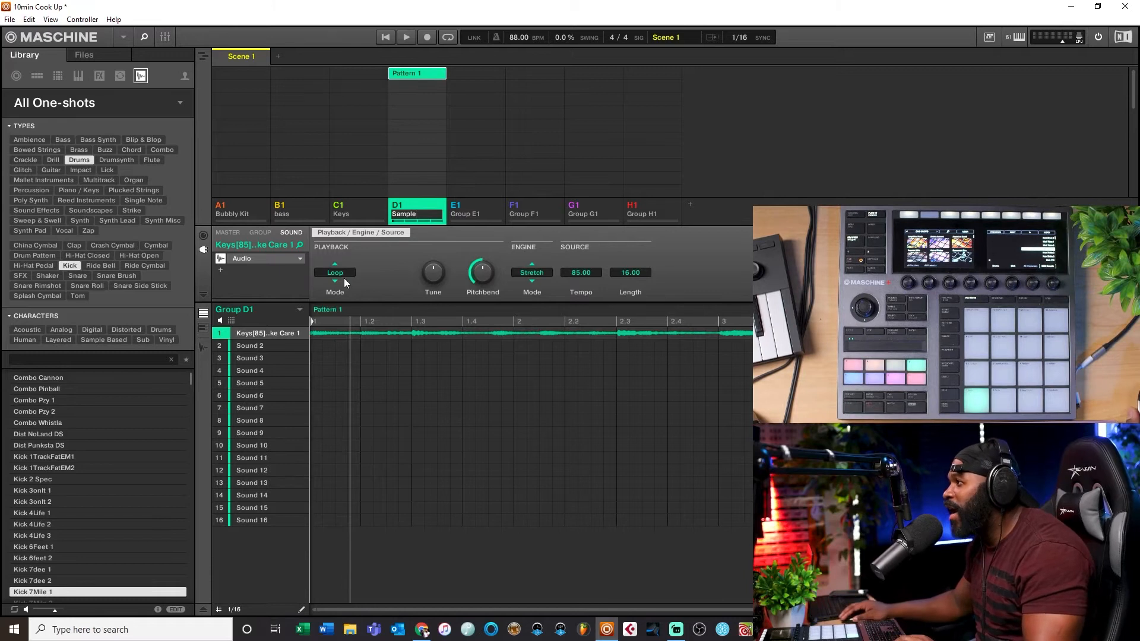
key(Return)
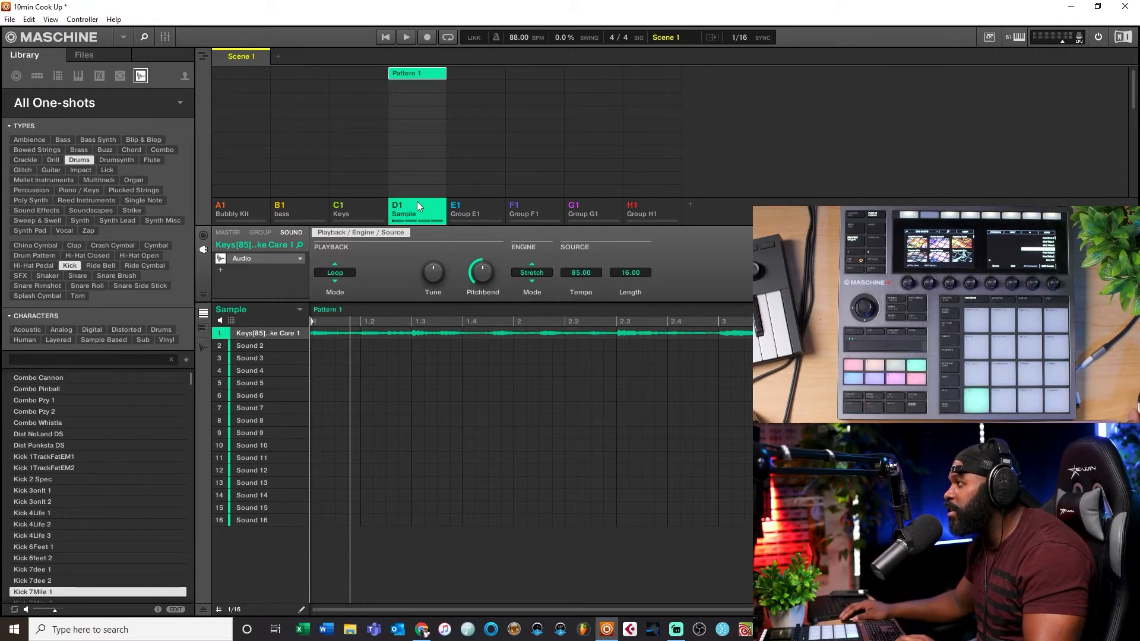
Step: Select the Bubbly Kit group and add patterns to its clip slots in Scene 1
click(238, 212)
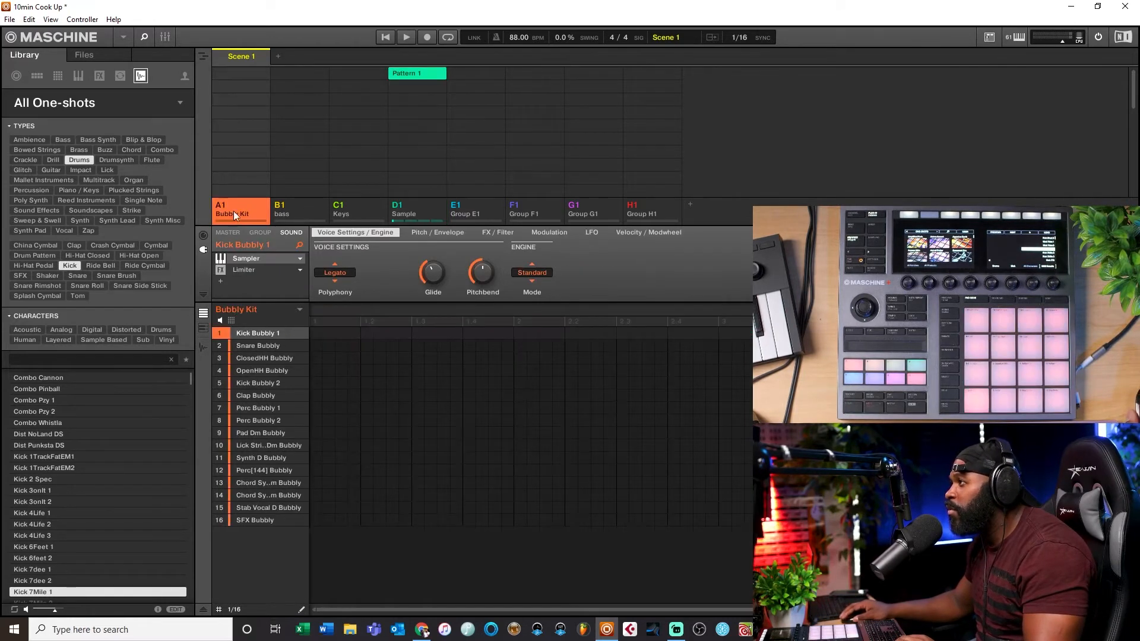
click(247, 73)
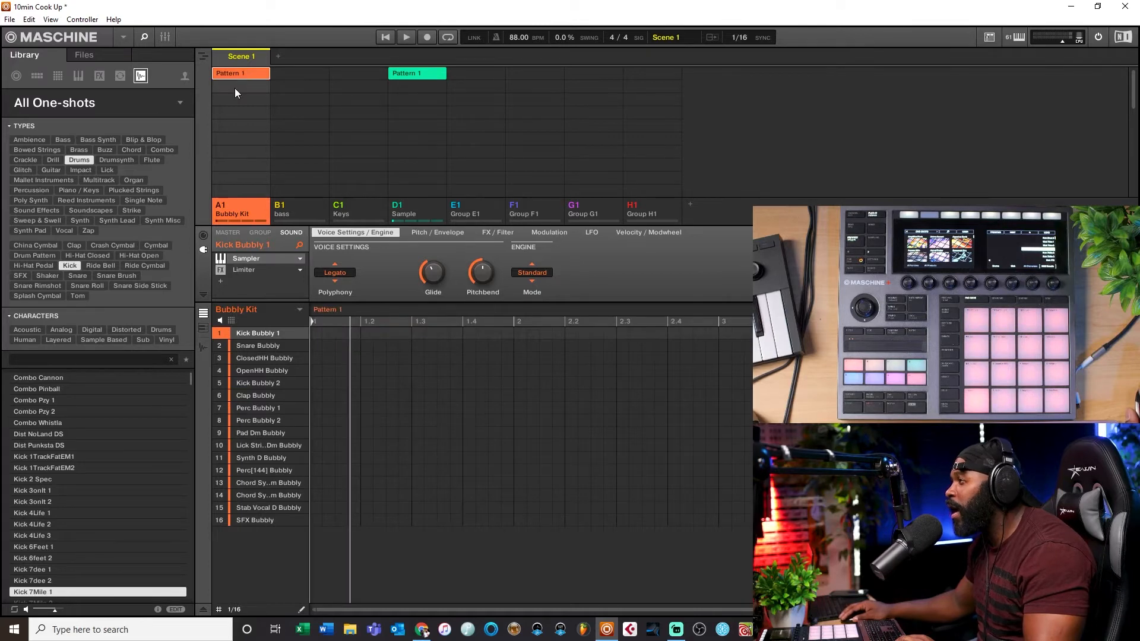
click(235, 88)
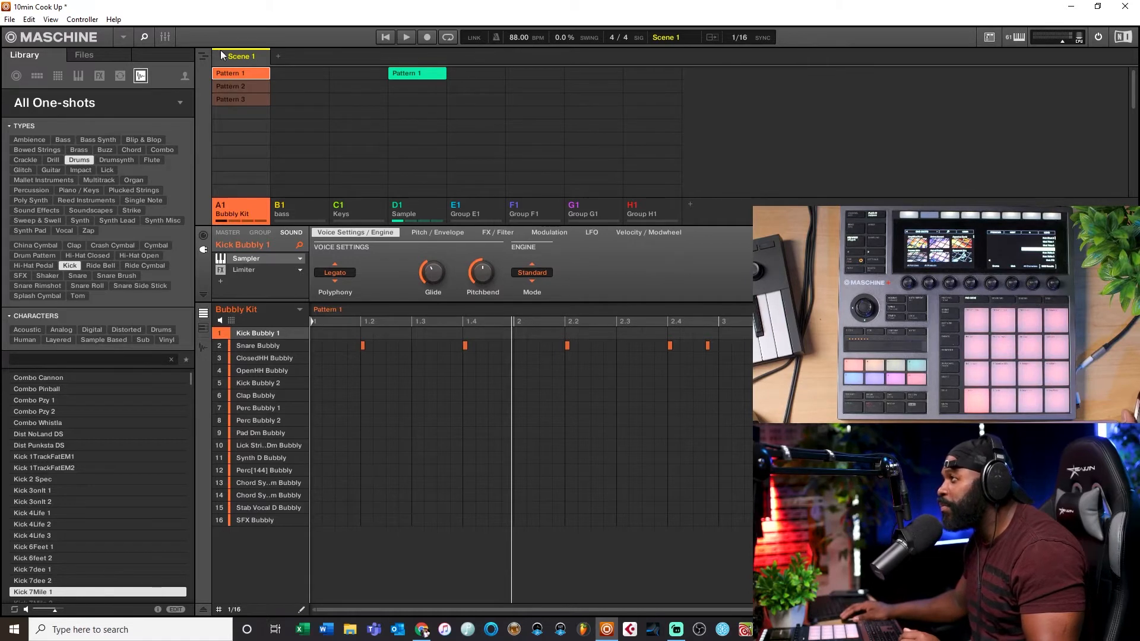
Step: Delete Pattern 2 and Pattern 3 from the Bubbly Kit group
right_click(237, 86)
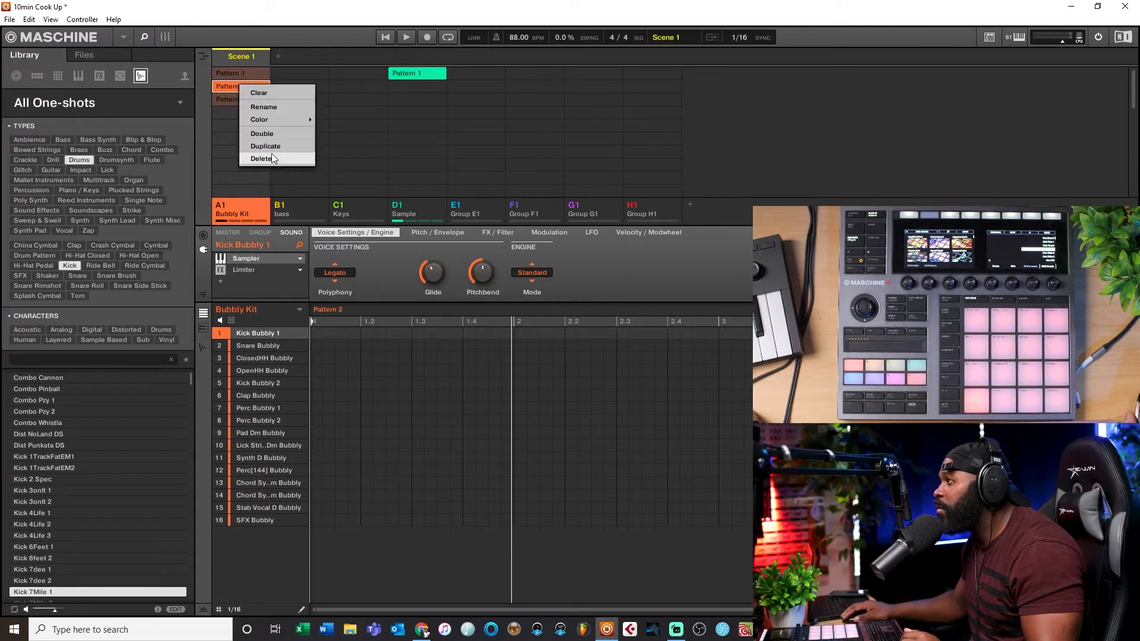
click(272, 158)
right_click(254, 100)
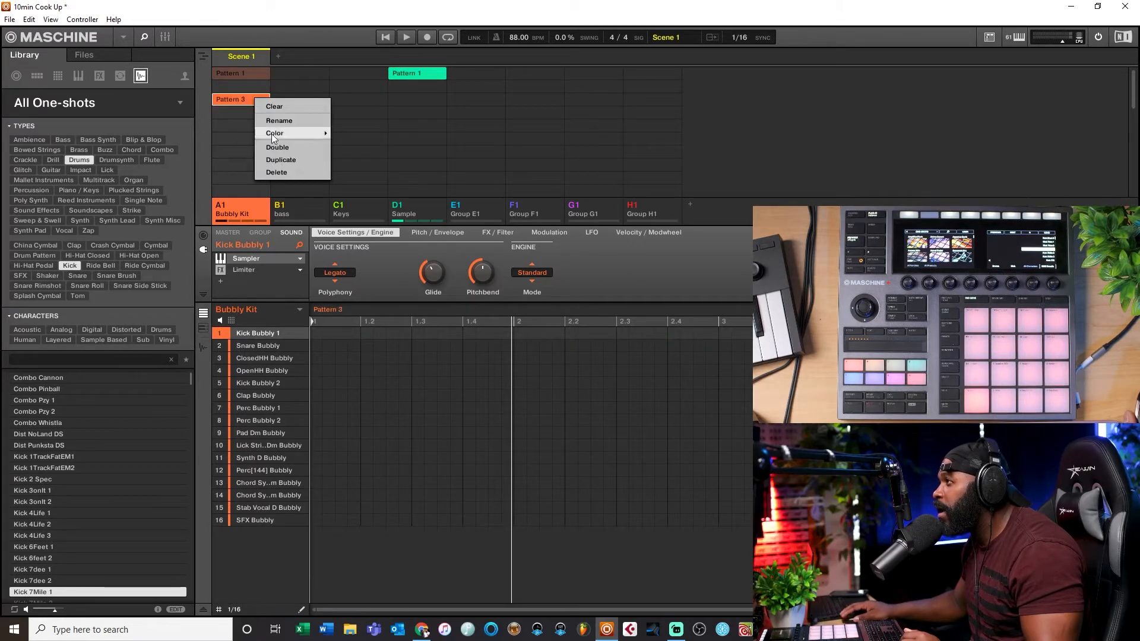
click(279, 172)
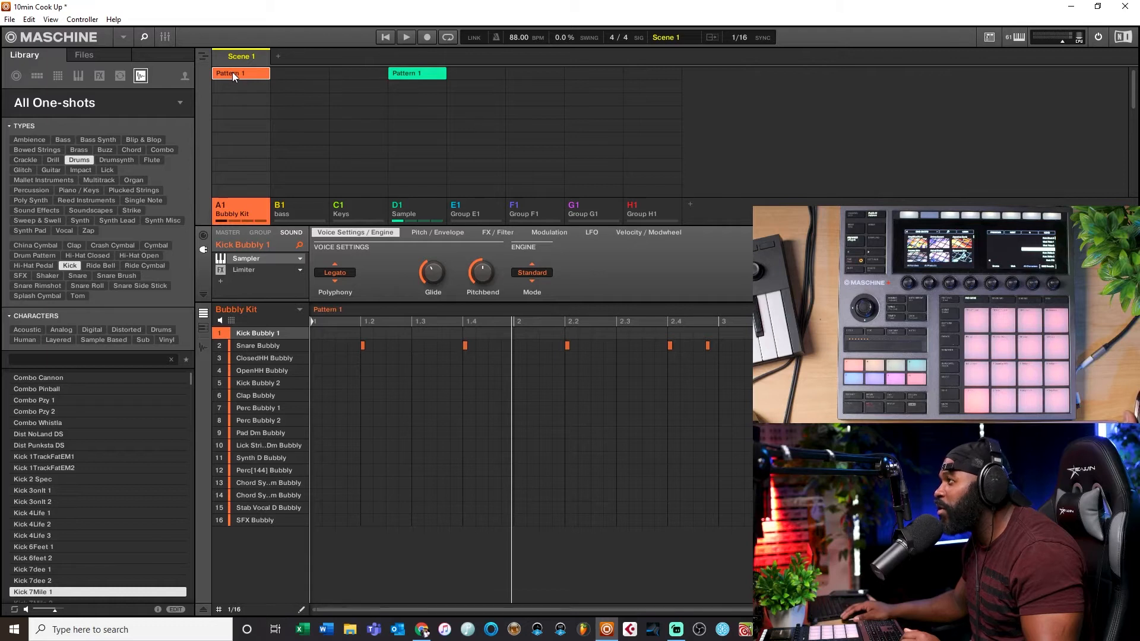
Step: Duplicate the Bubbly Kit's Pattern 1 and switch between the copy and the original
right_click(232, 72)
click(266, 128)
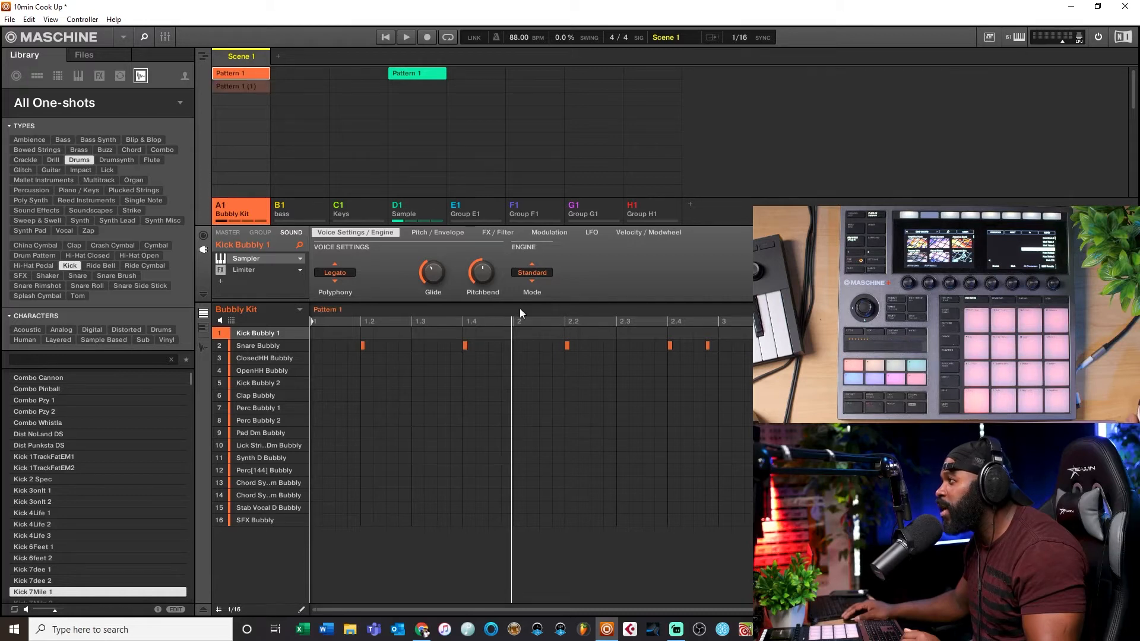
click(225, 86)
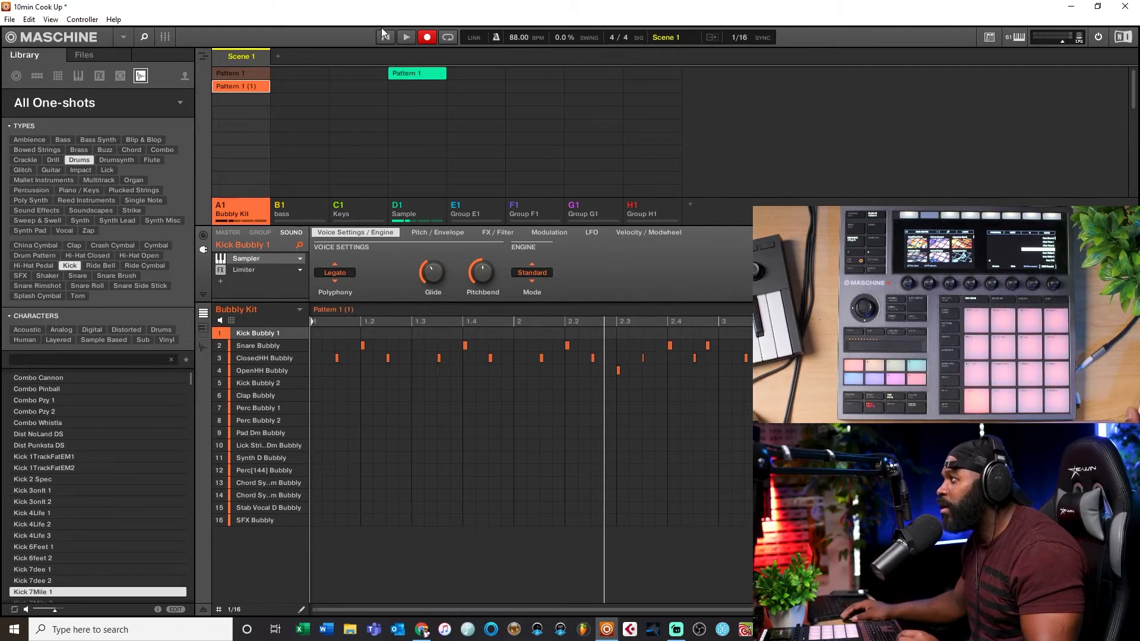
click(239, 76)
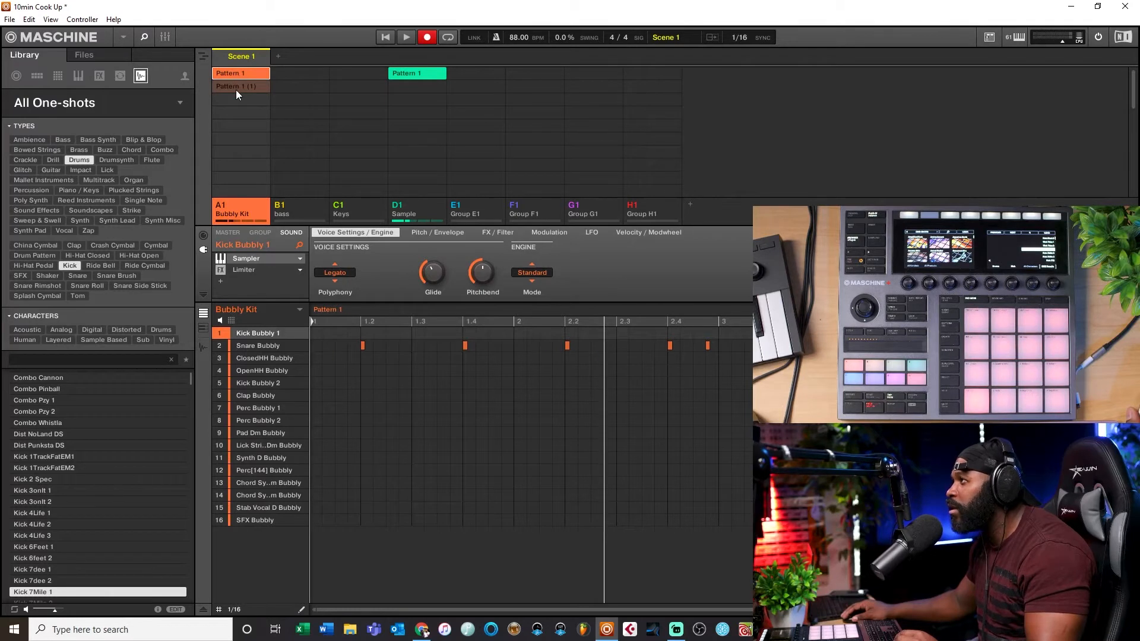
Step: Move the Sample group into the B1 slot ahead of bass and Keys, and reselect the Bubbly Kit group
click(231, 78)
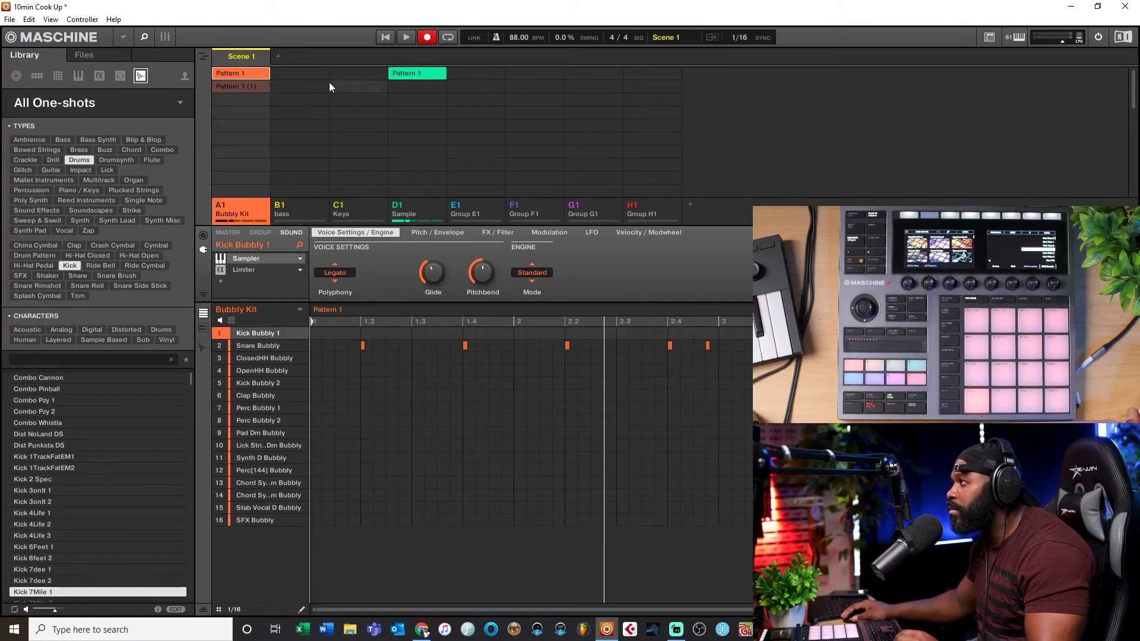
click(244, 88)
click(406, 210)
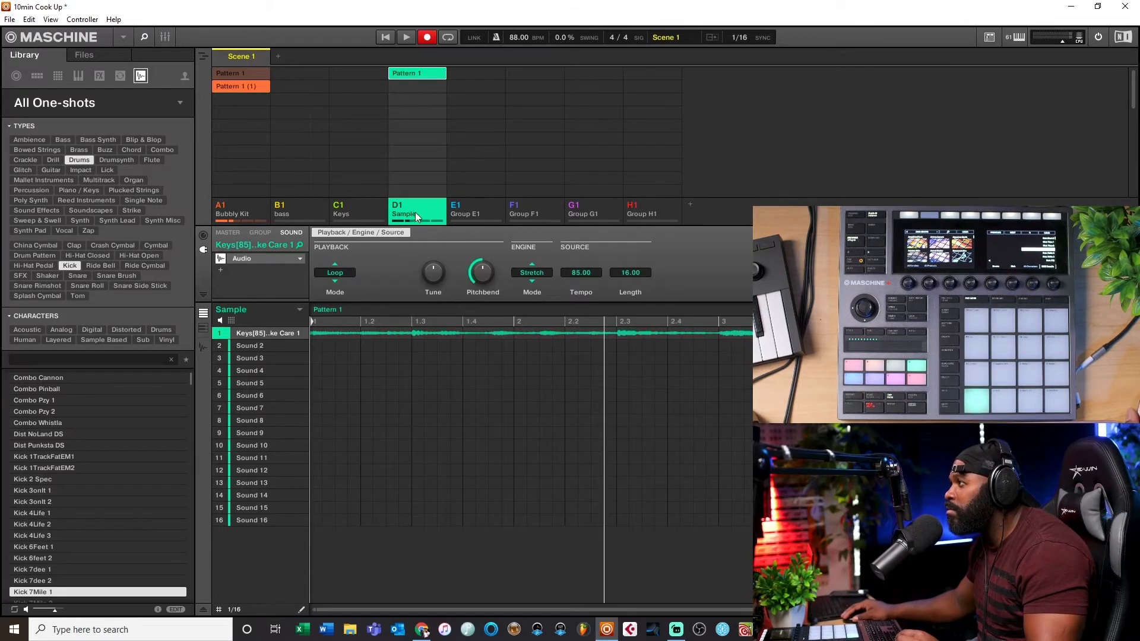
drag(413, 204, 294, 209)
click(266, 218)
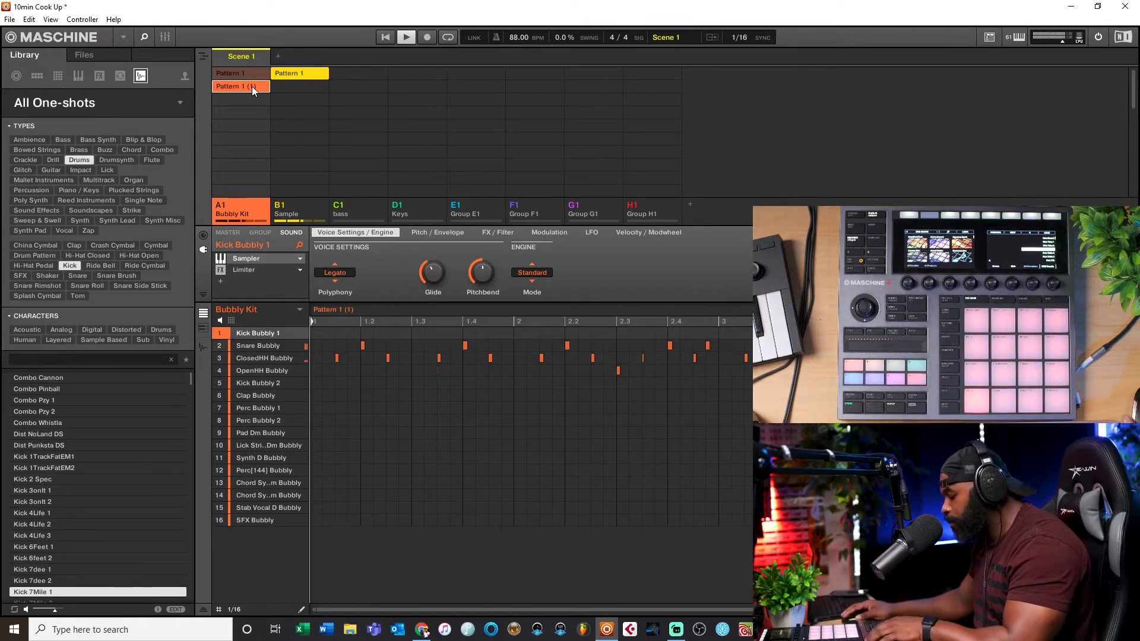
Step: Start playback and duplicate the Bubbly Kit's Pattern 1 (1) into a new clip
key(space)
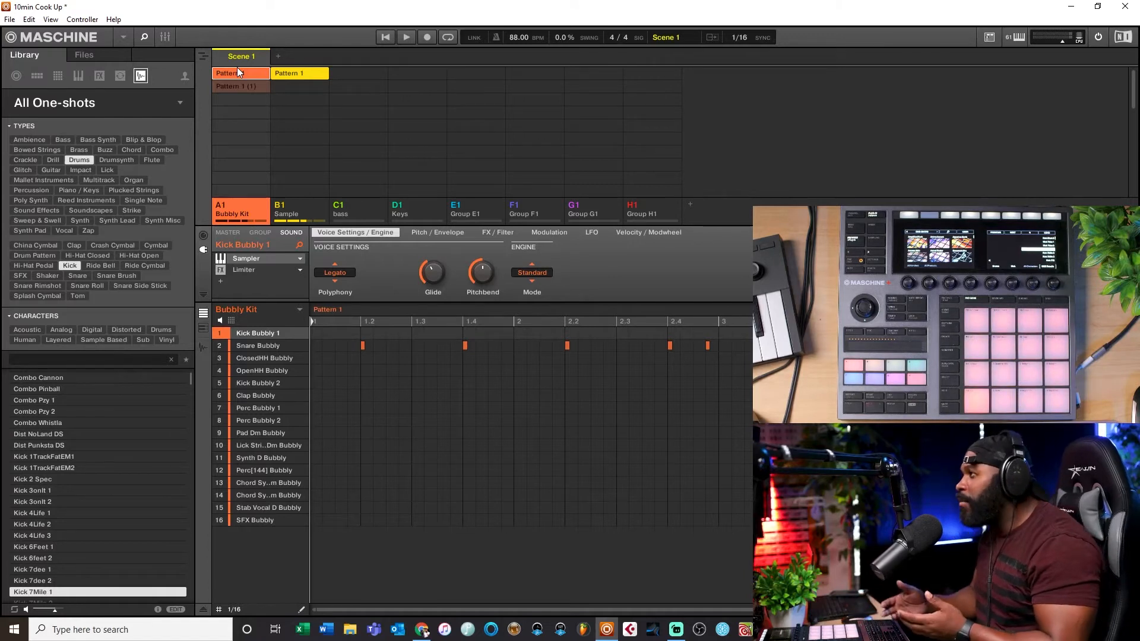
click(253, 84)
right_click(253, 84)
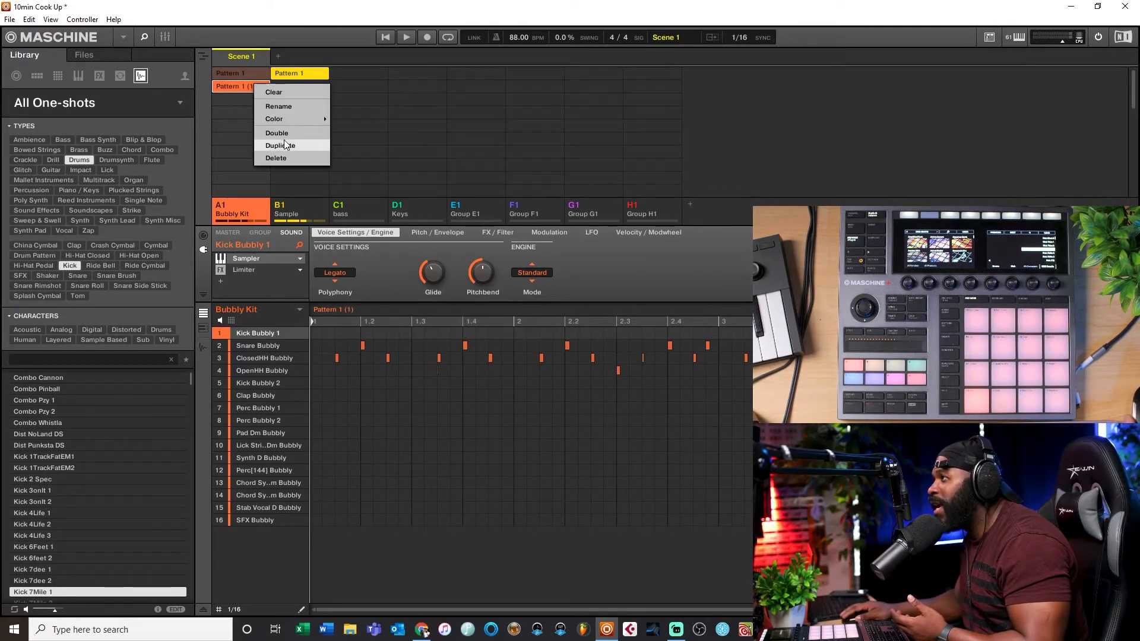
click(285, 144)
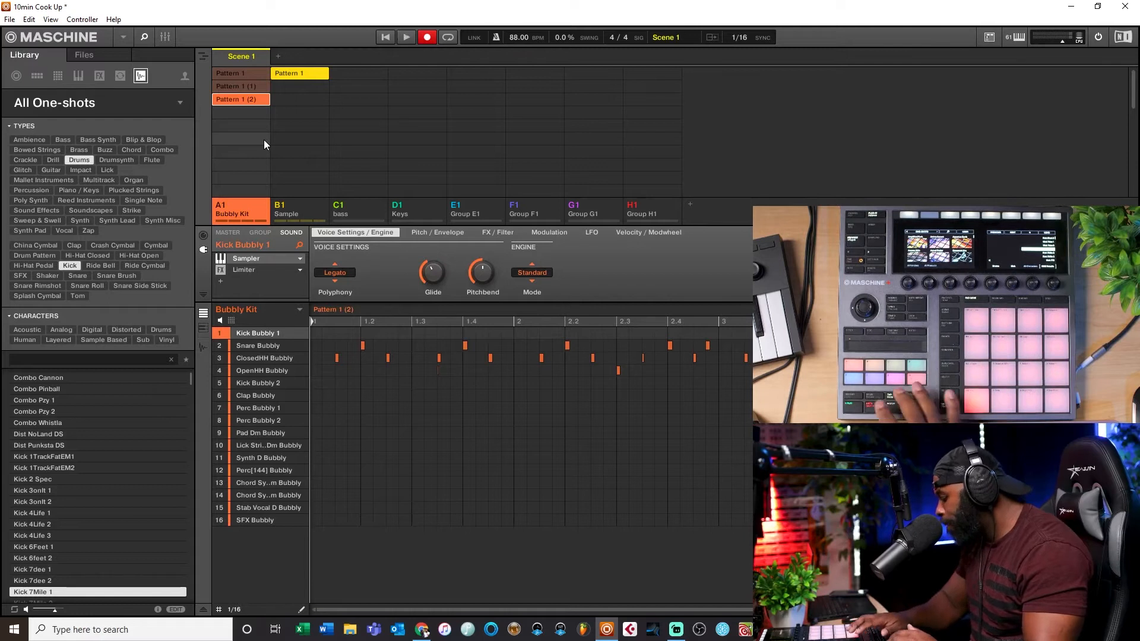
double_click(264, 333)
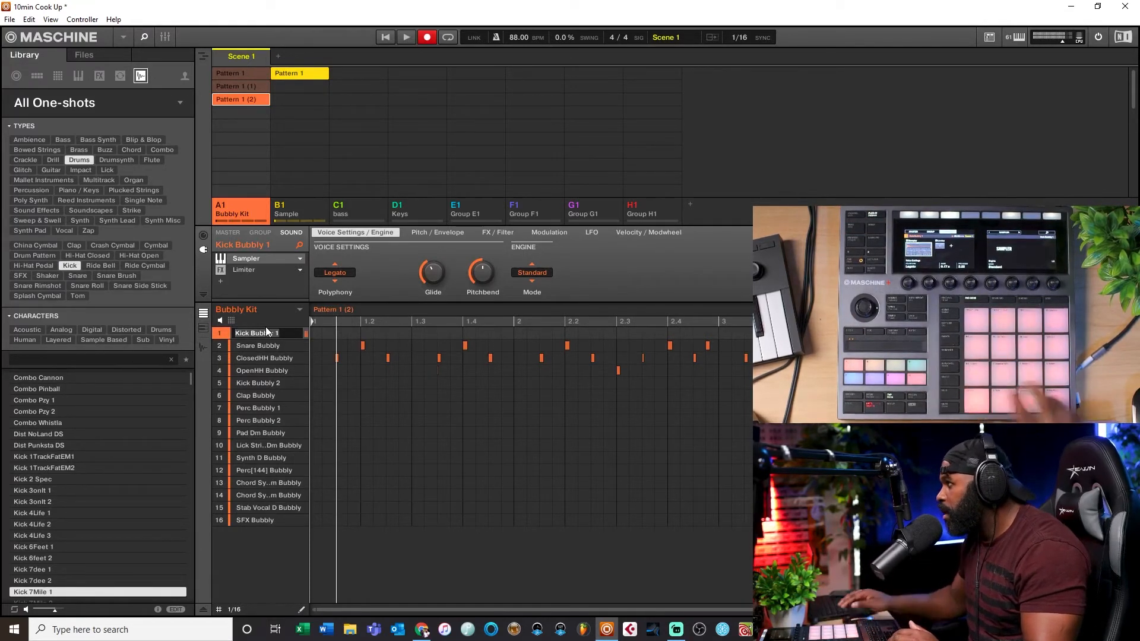
key(Escape)
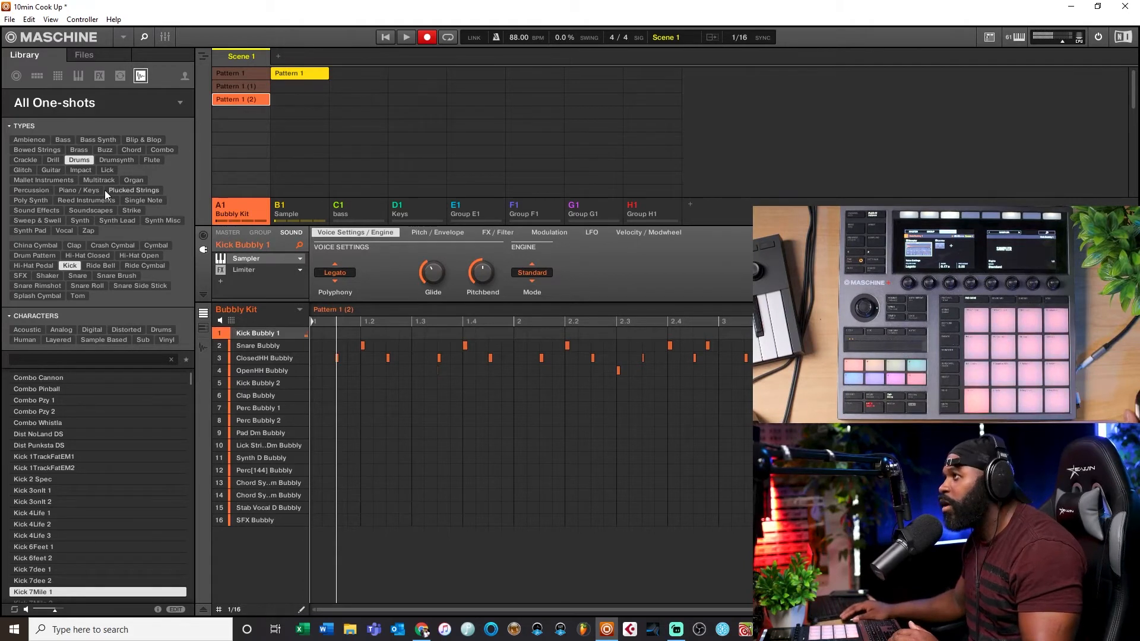
click(95, 92)
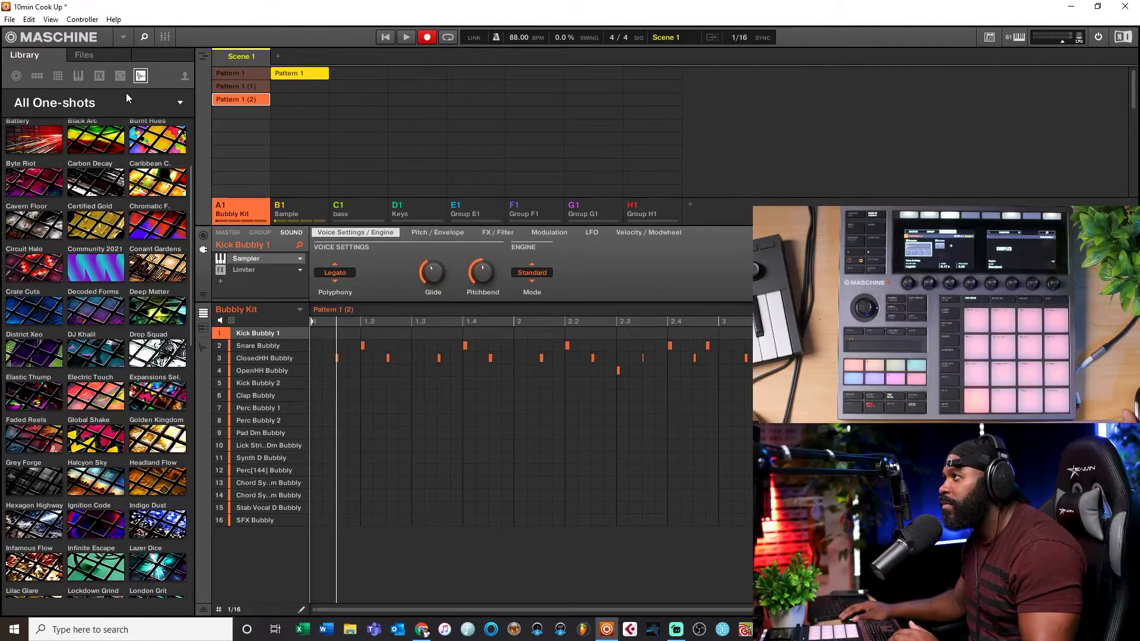
click(113, 96)
click(65, 105)
click(67, 105)
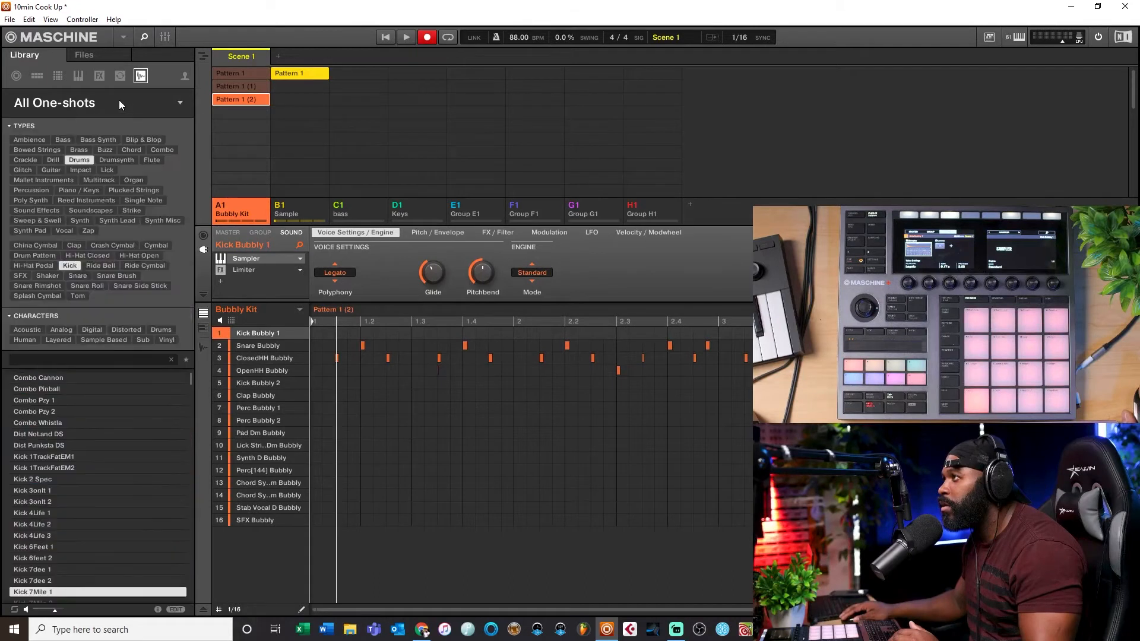
click(101, 105)
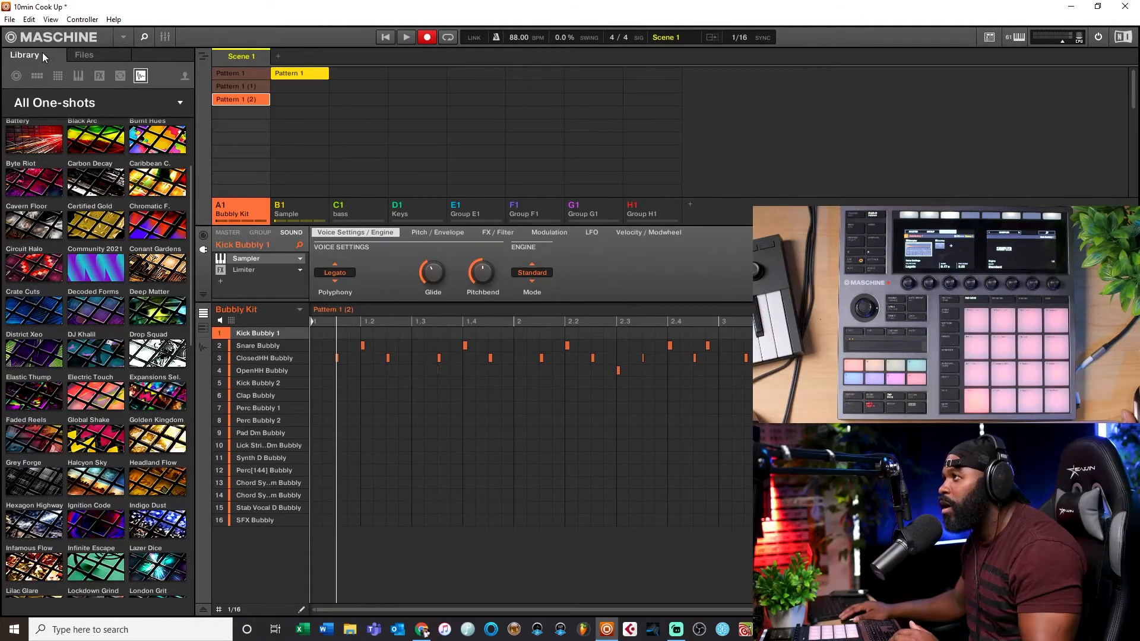
click(93, 55)
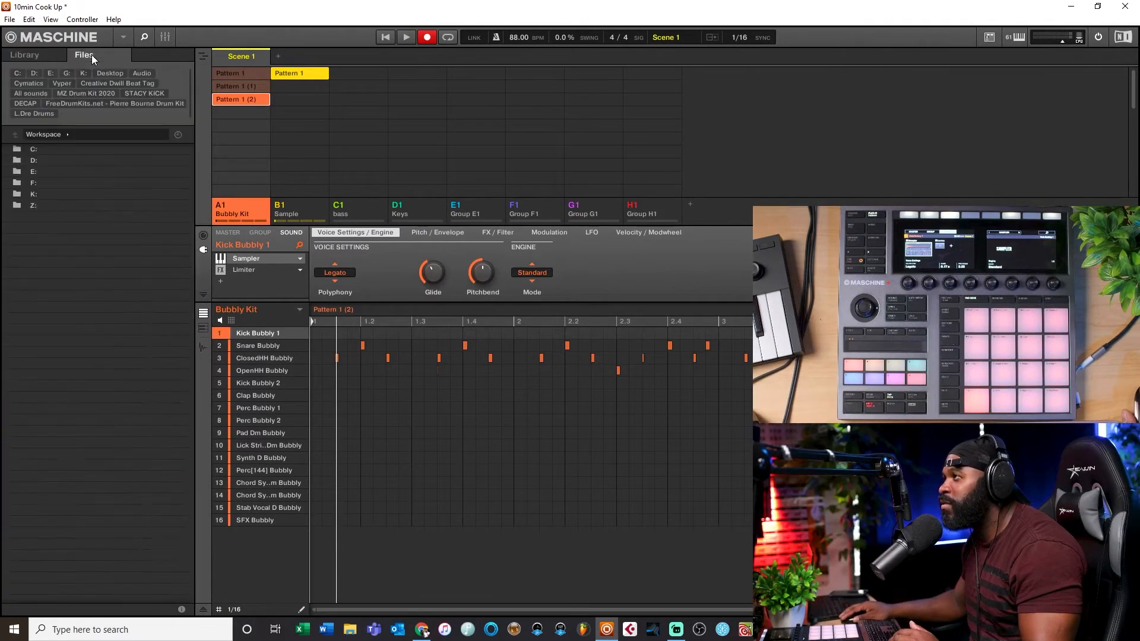
click(53, 56)
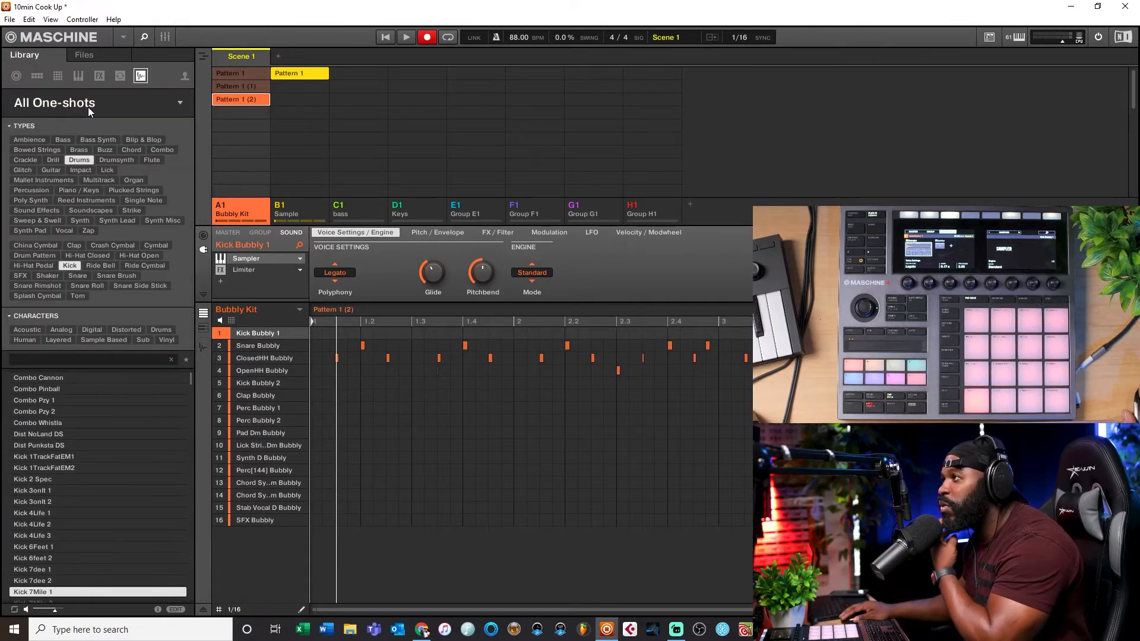
click(103, 102)
click(104, 102)
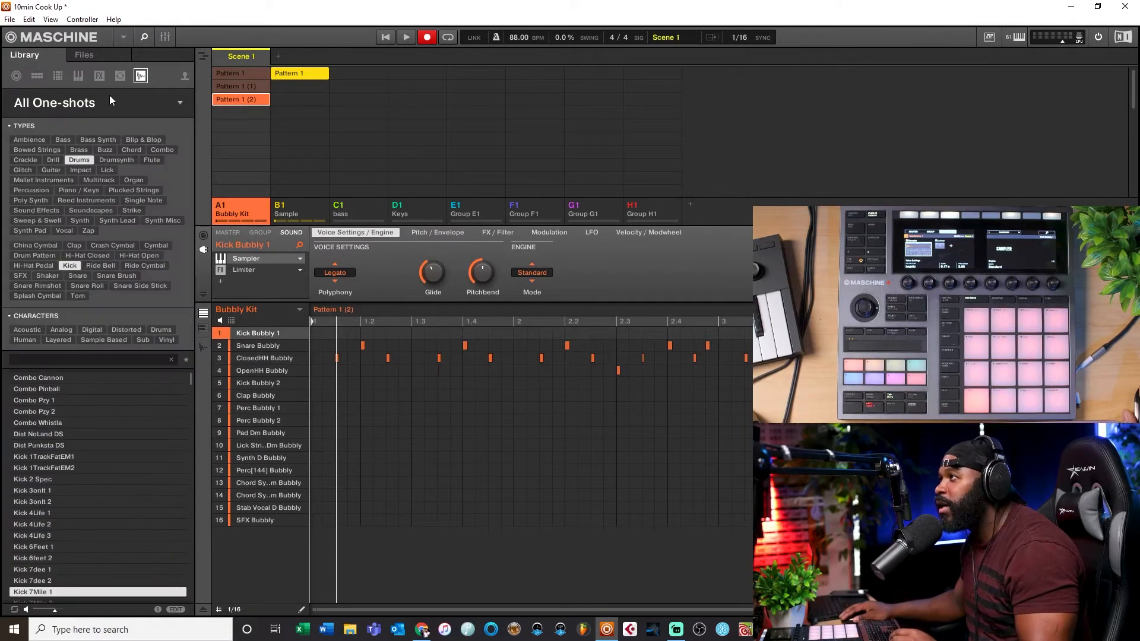
Step: Select Kick 808 6 among the kick one-shots and record extra Kick Bubbly 1 hits into Pattern 1 (2), then stop playback
scroll(55, 537, down, 5)
scroll(61, 530, down, 4)
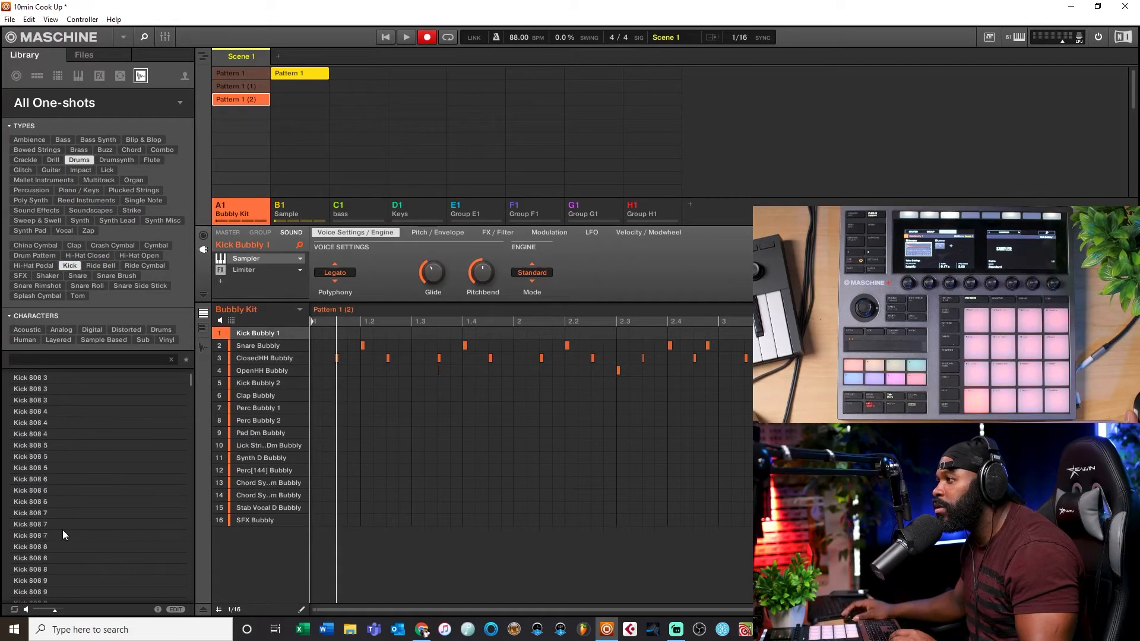
click(23, 545)
click(50, 501)
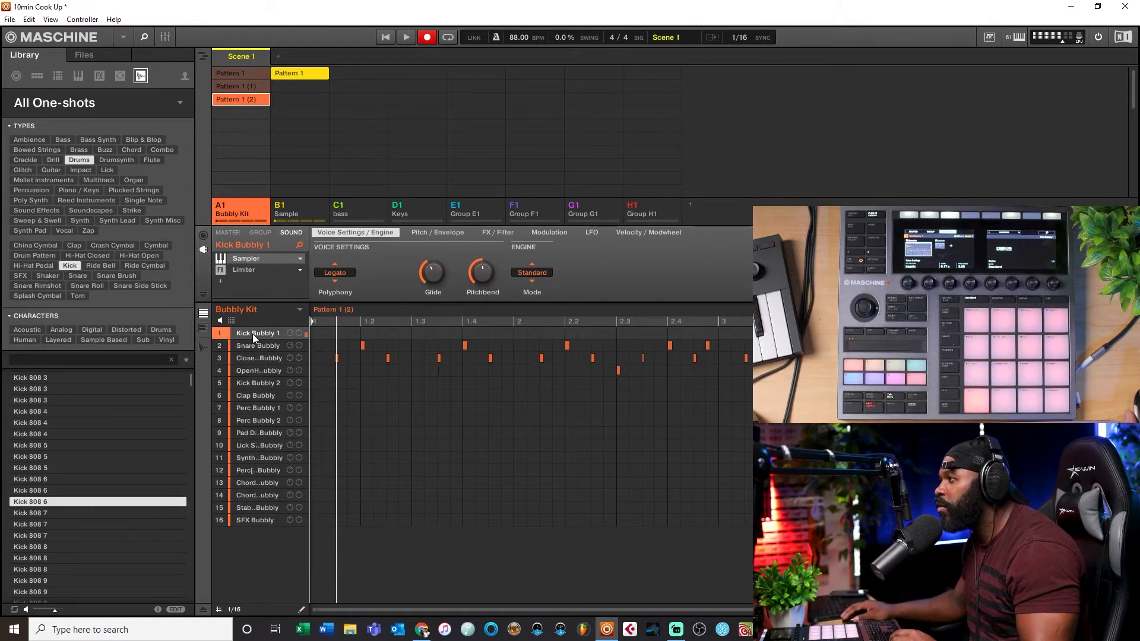
click(252, 369)
click(252, 382)
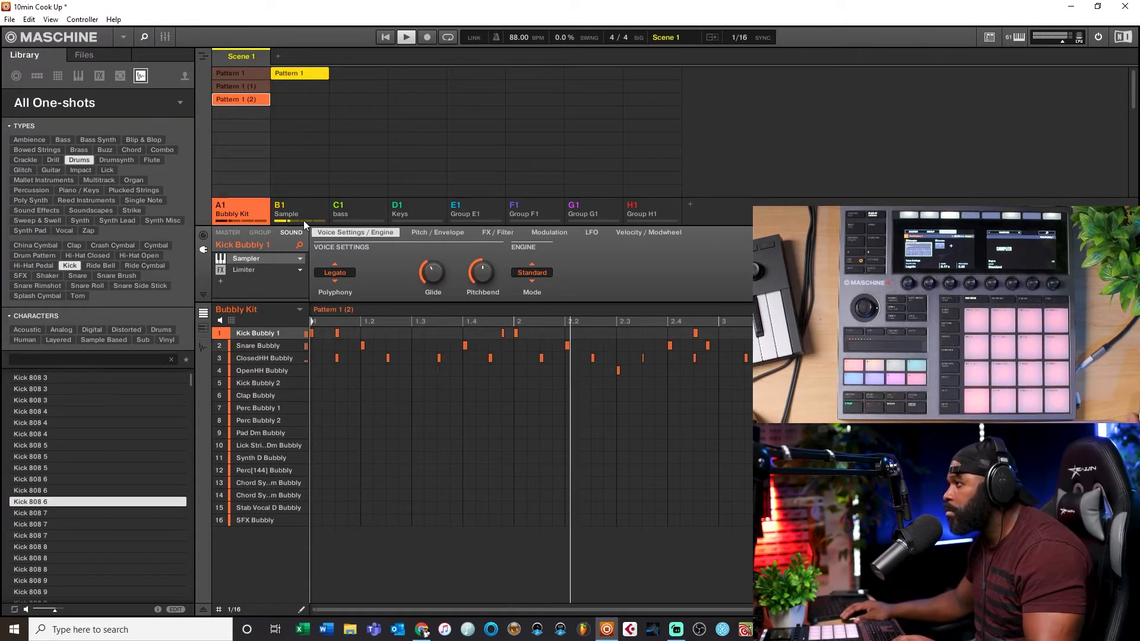
key(space)
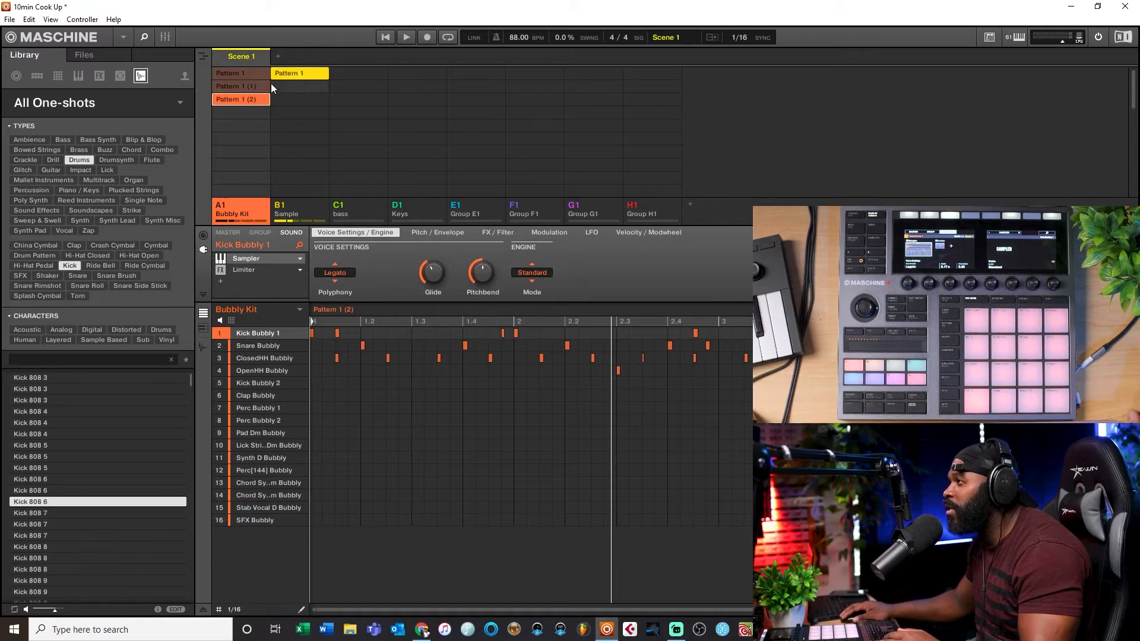
Step: Open the Sample group's loop in the sample editor, then select the Keys group's Pattern 1 clip in Scene 1
click(426, 210)
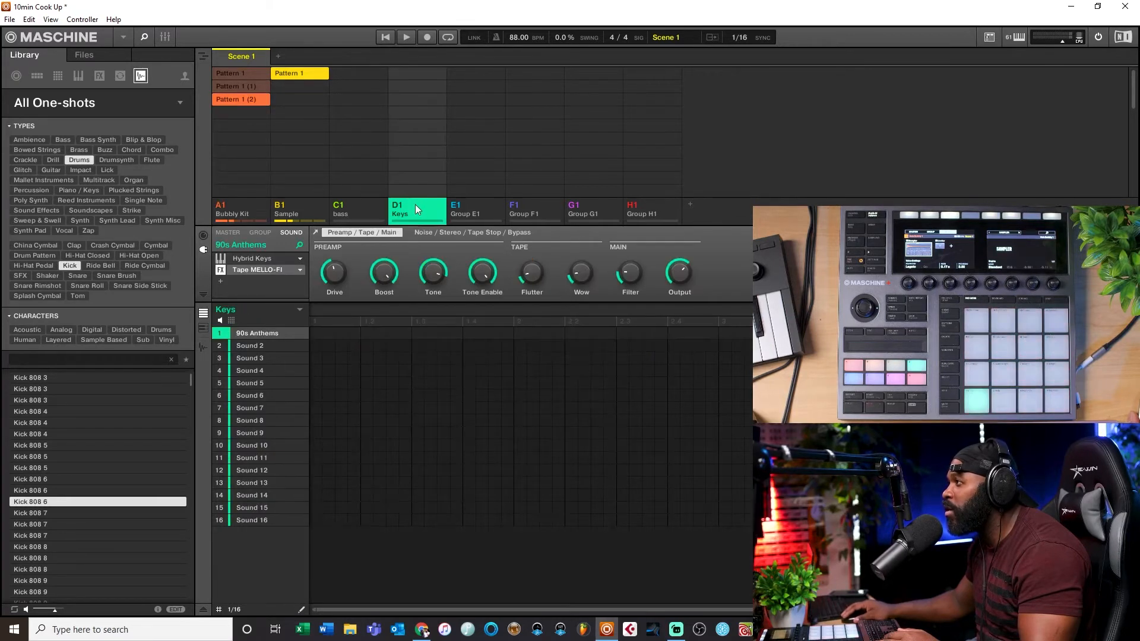
click(311, 212)
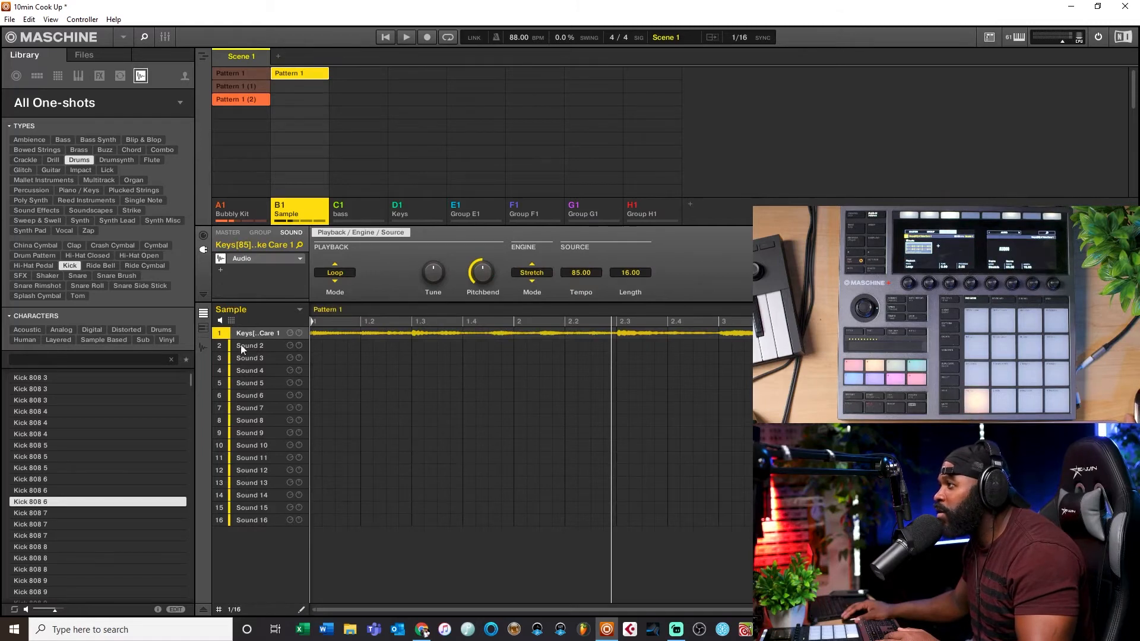
click(204, 347)
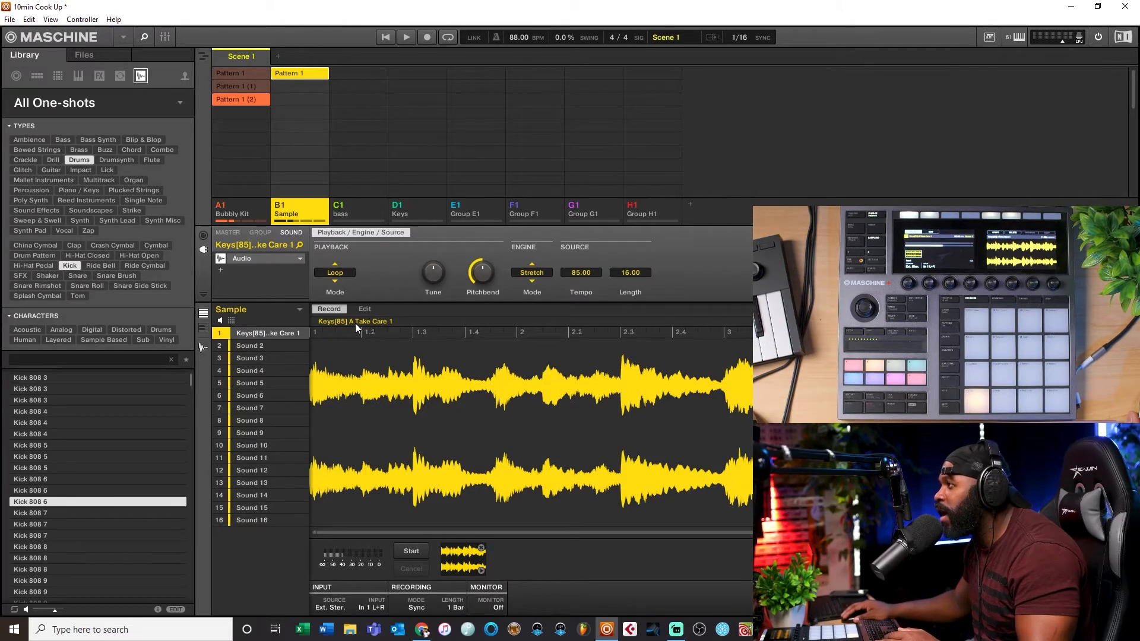
click(407, 211)
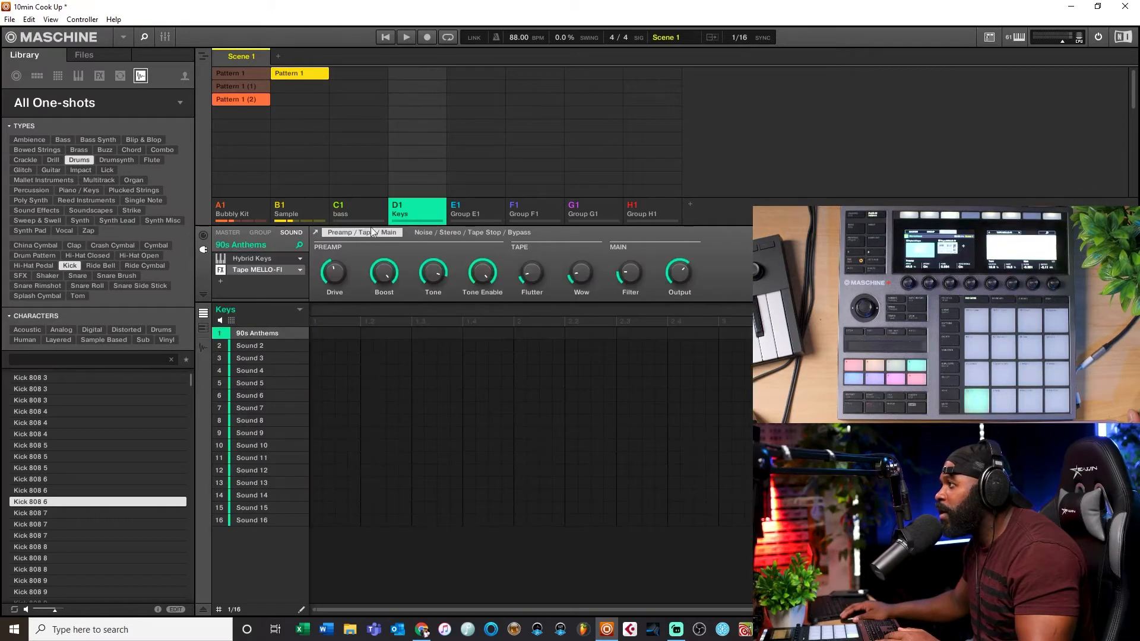
click(412, 72)
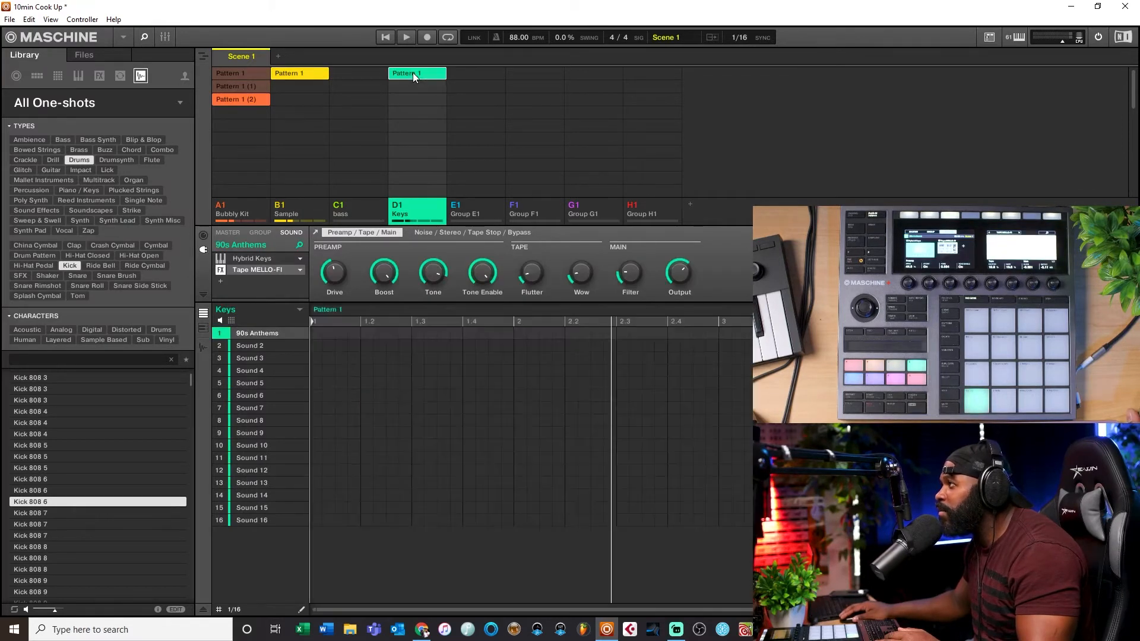
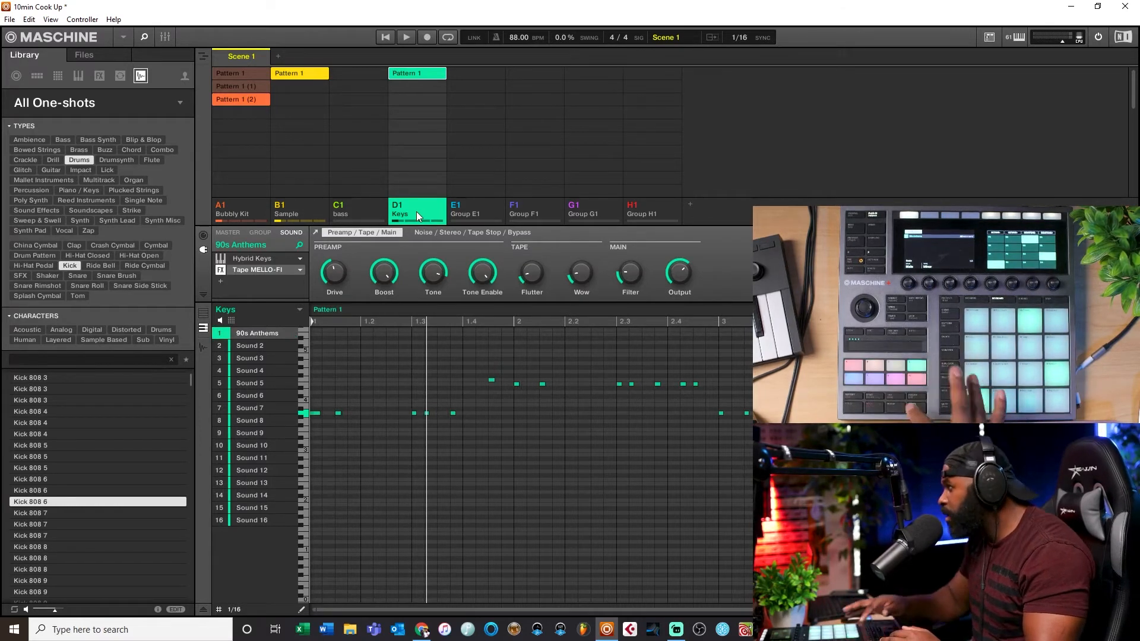
Step: Start playback and audition the Sample loop and the Keys group's pattern
click(302, 216)
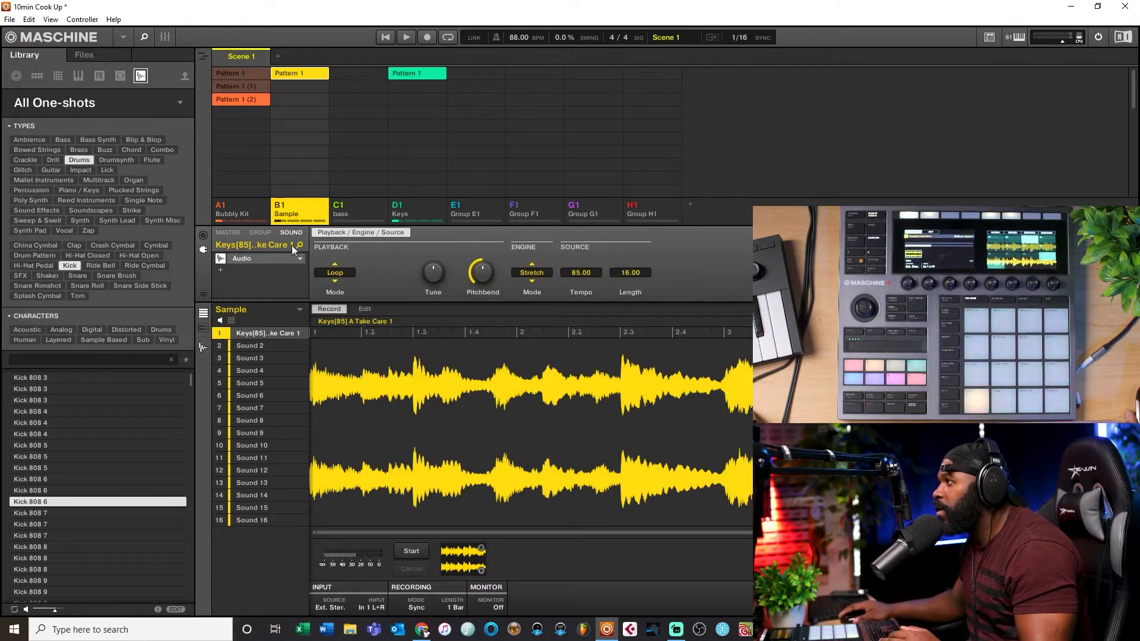
mouse_move(290, 331)
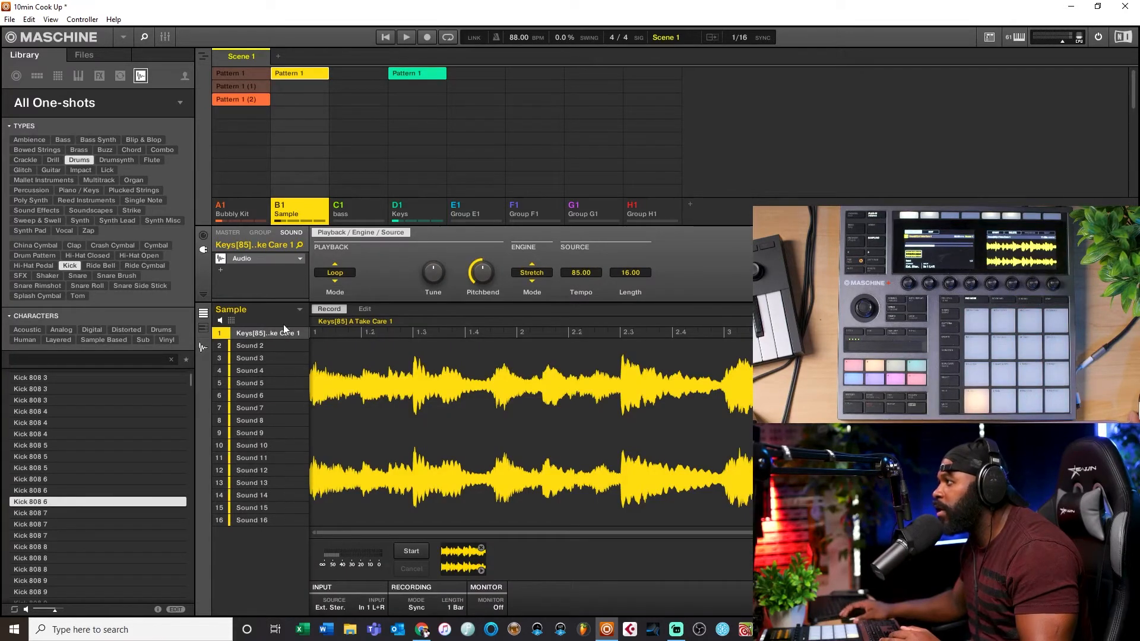
click(386, 37)
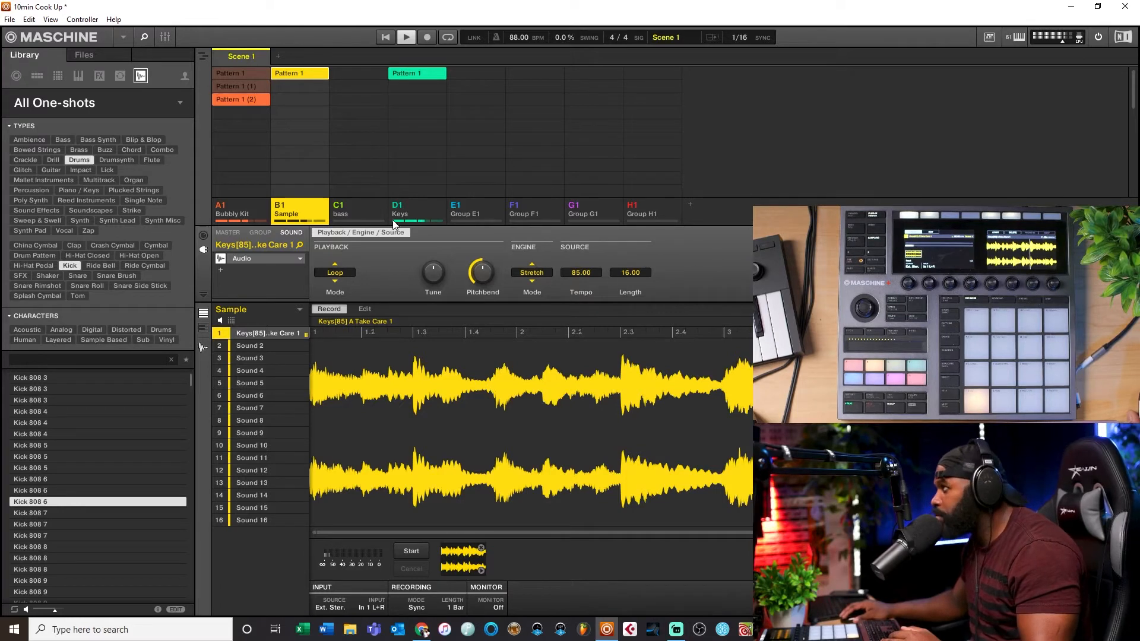
click(422, 211)
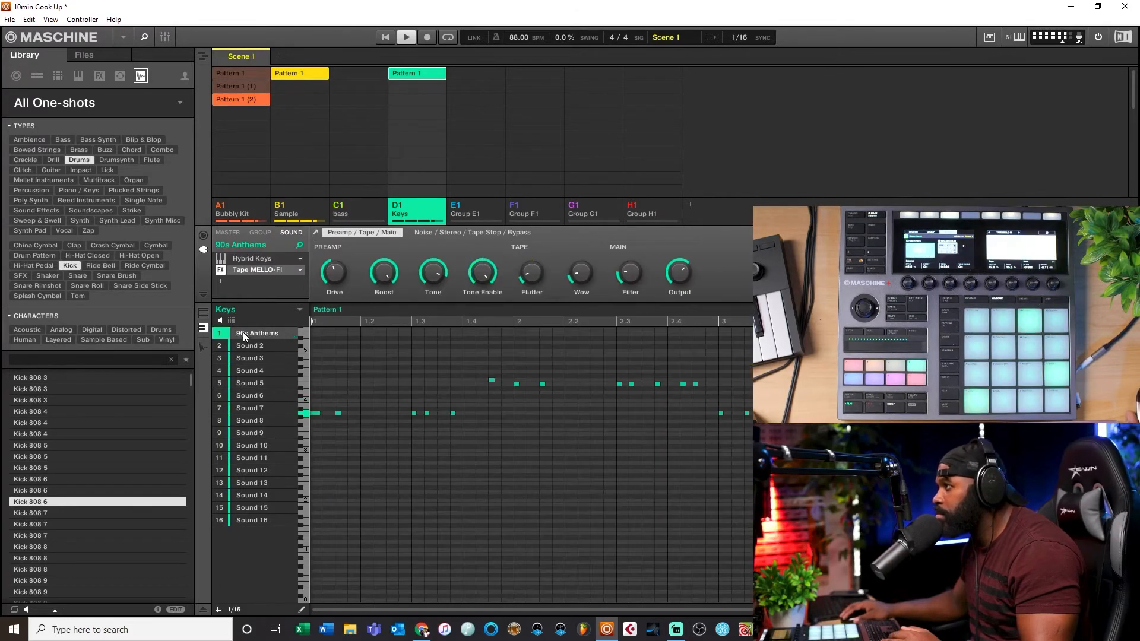
double_click(275, 332)
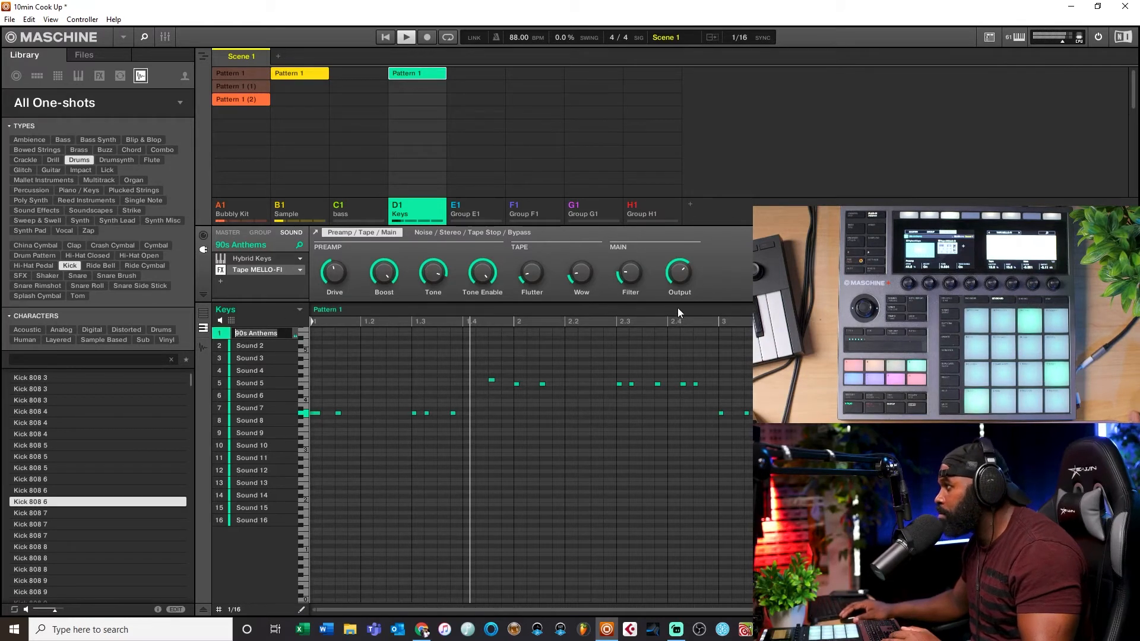
click(315, 297)
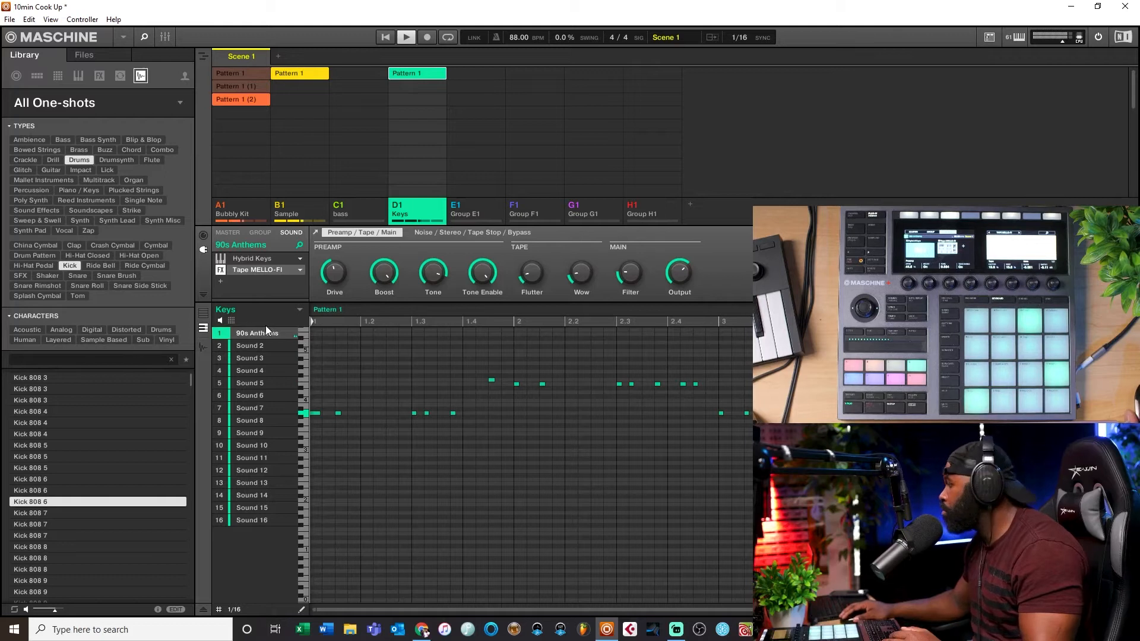
Step: Delete the bass group
click(376, 209)
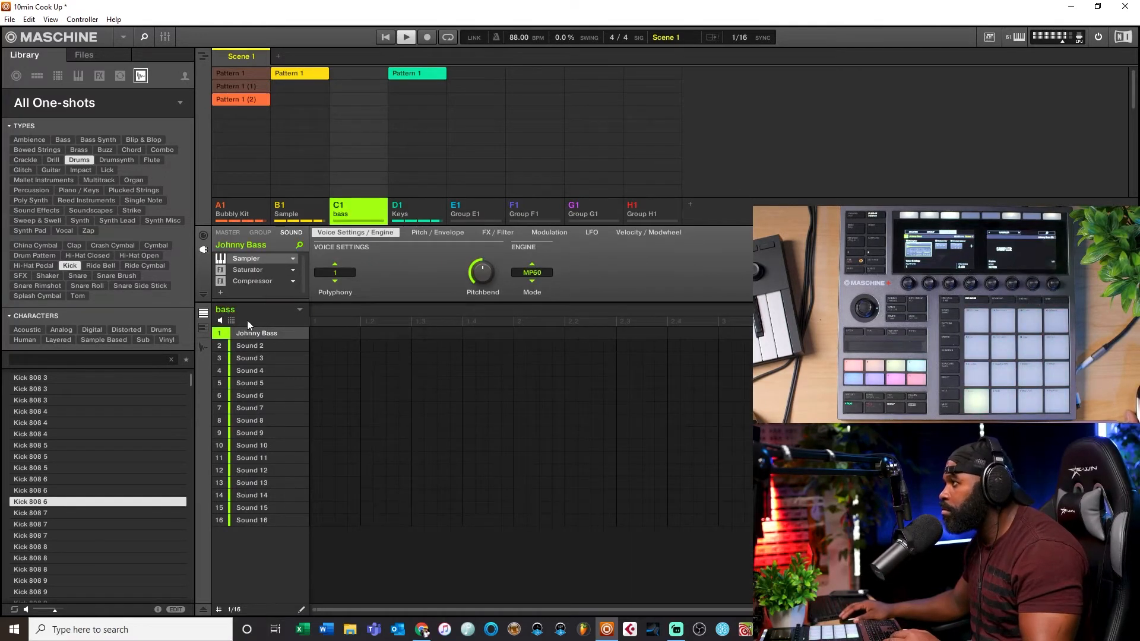
right_click(354, 213)
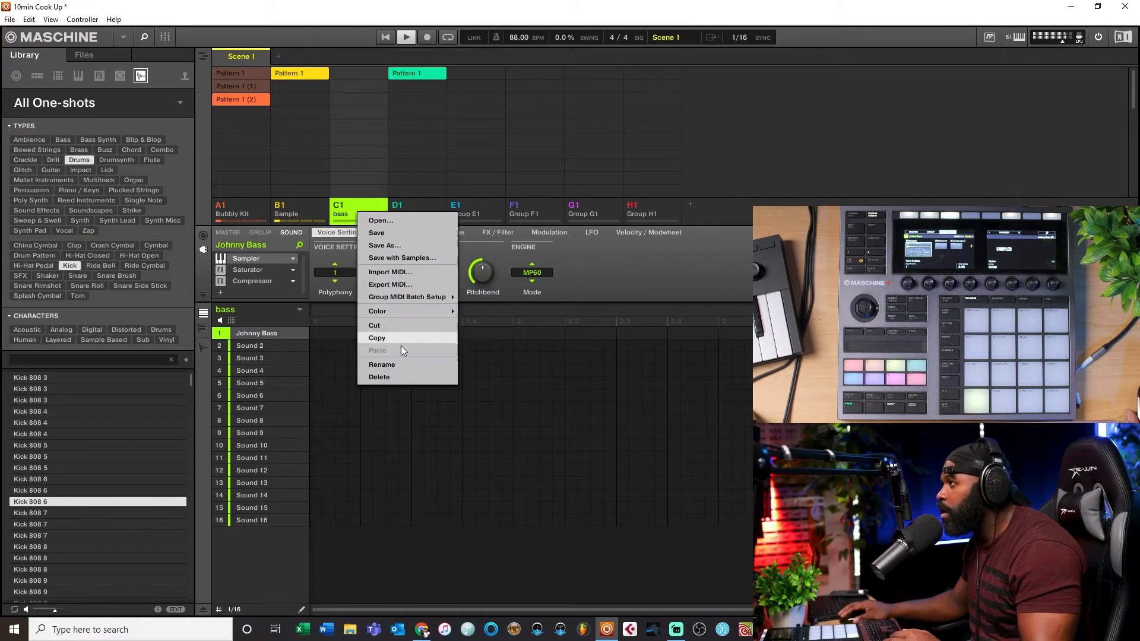
click(377, 377)
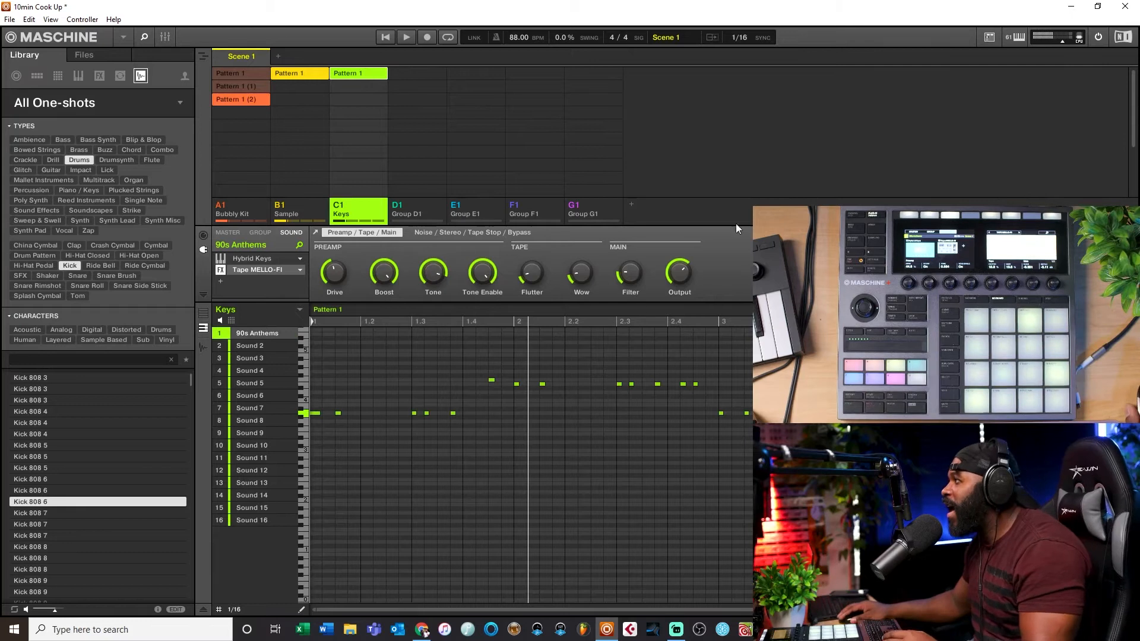
Step: Delete the four remaining empty groups after Keys
click(410, 209)
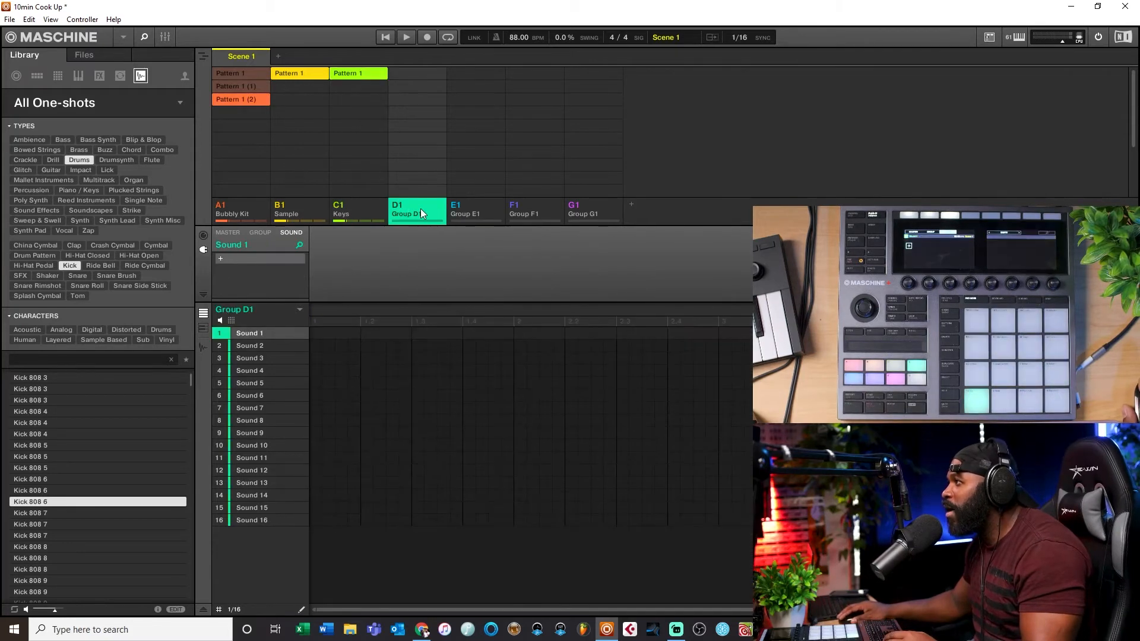
right_click(420, 209)
click(446, 373)
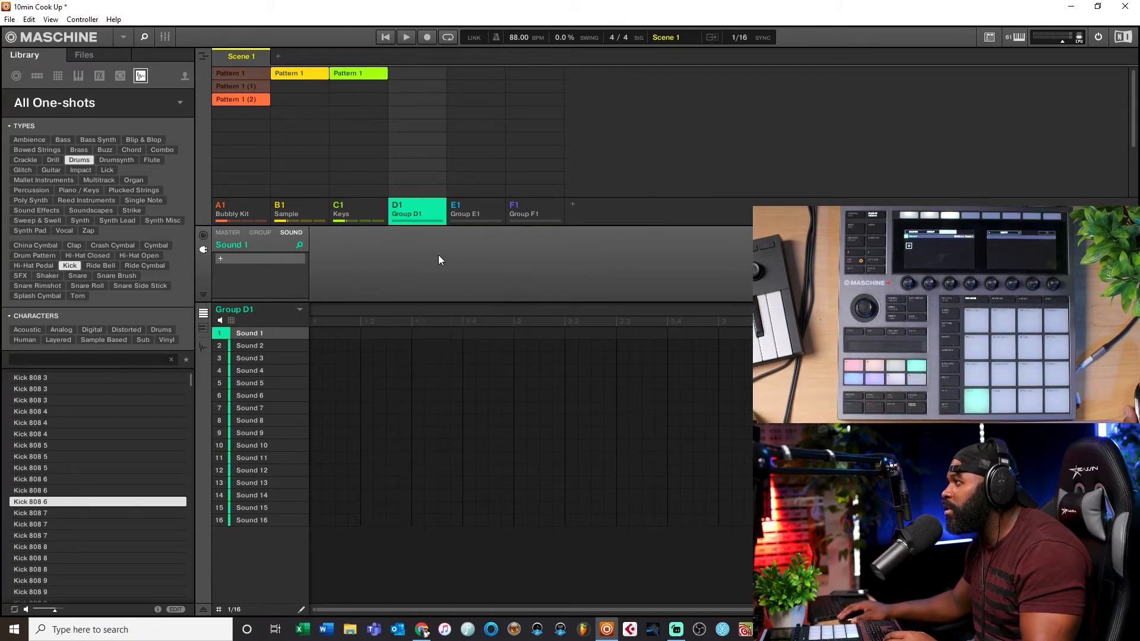
right_click(408, 208)
click(435, 374)
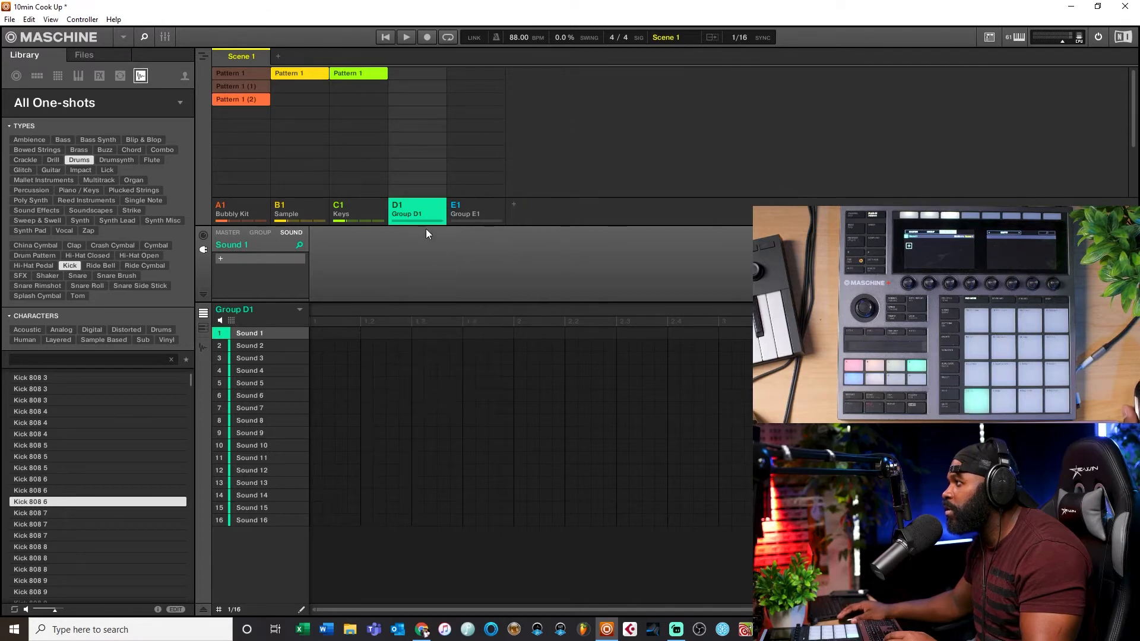
right_click(426, 212)
click(446, 364)
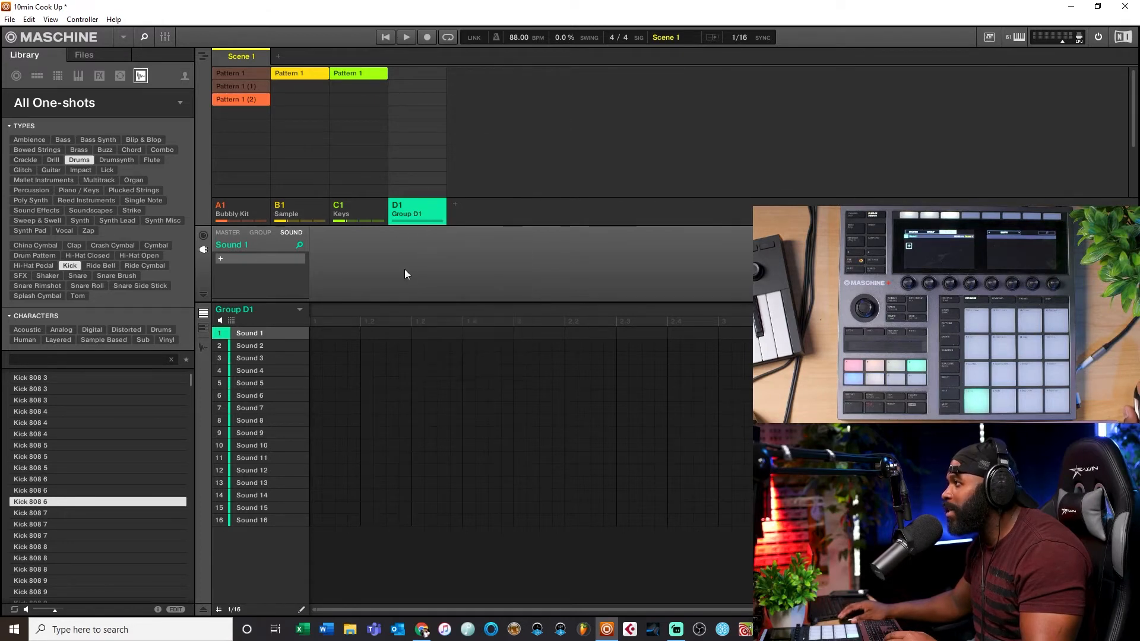
right_click(425, 208)
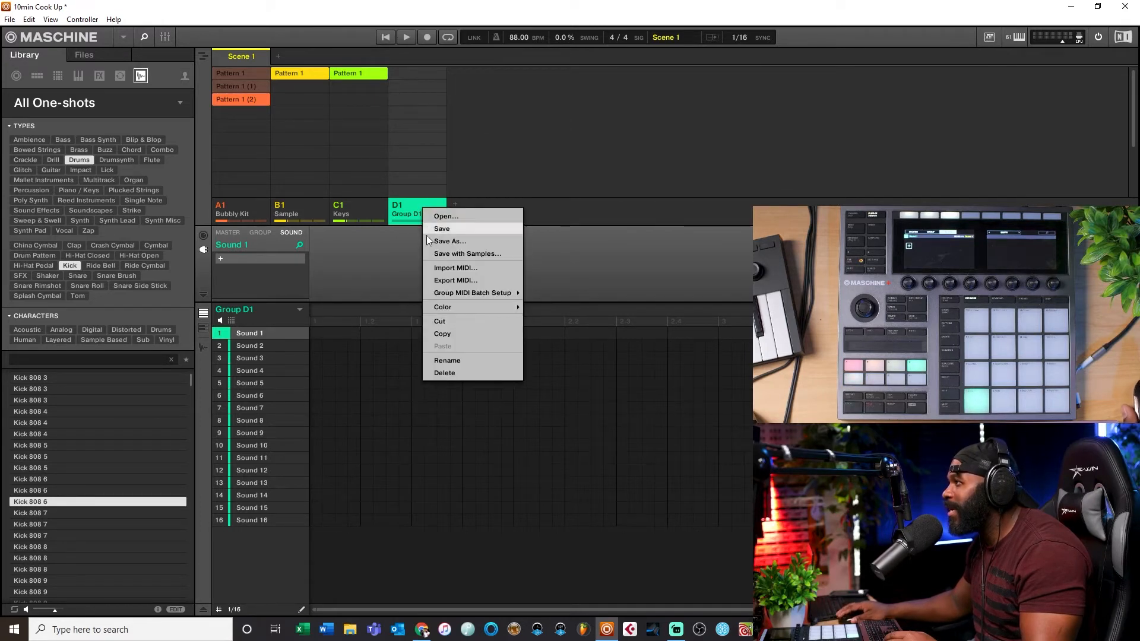
click(445, 371)
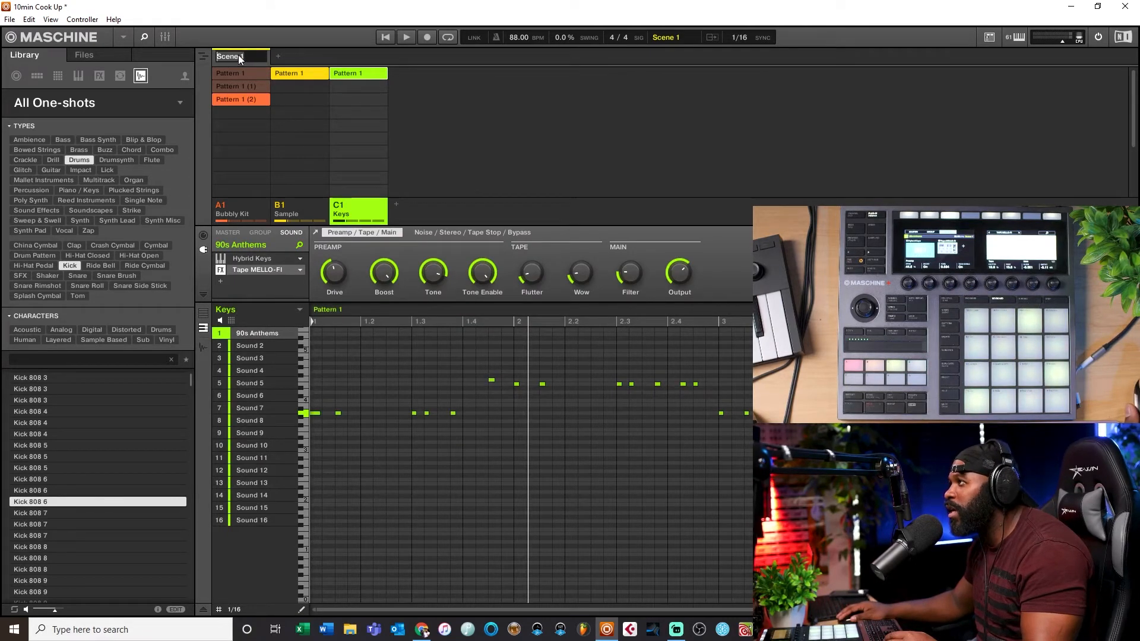
Step: Duplicate the Bubbly Kit's Pattern 1 (2) into a new Pattern 1 (3) clip
click(323, 56)
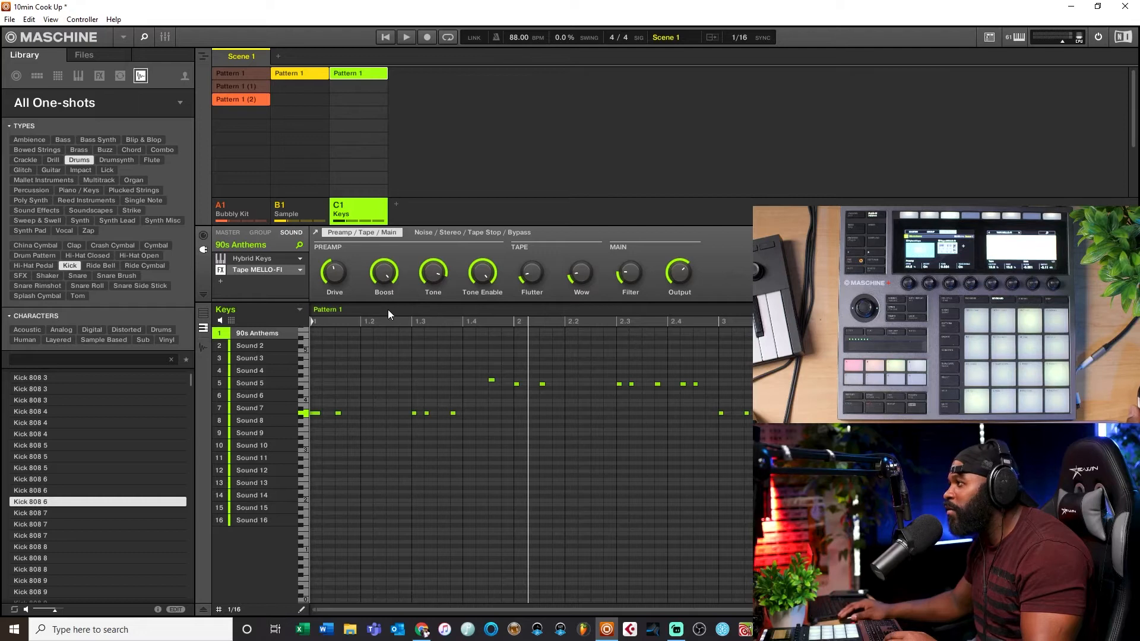
click(248, 97)
right_click(247, 97)
click(273, 162)
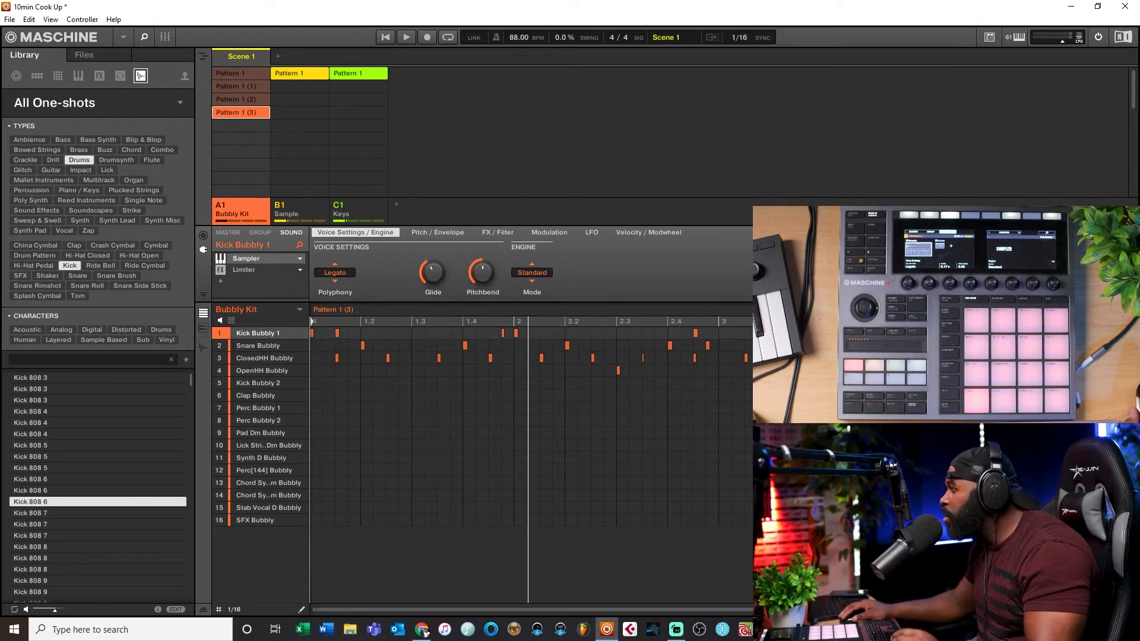
drag(684, 323, 683, 291)
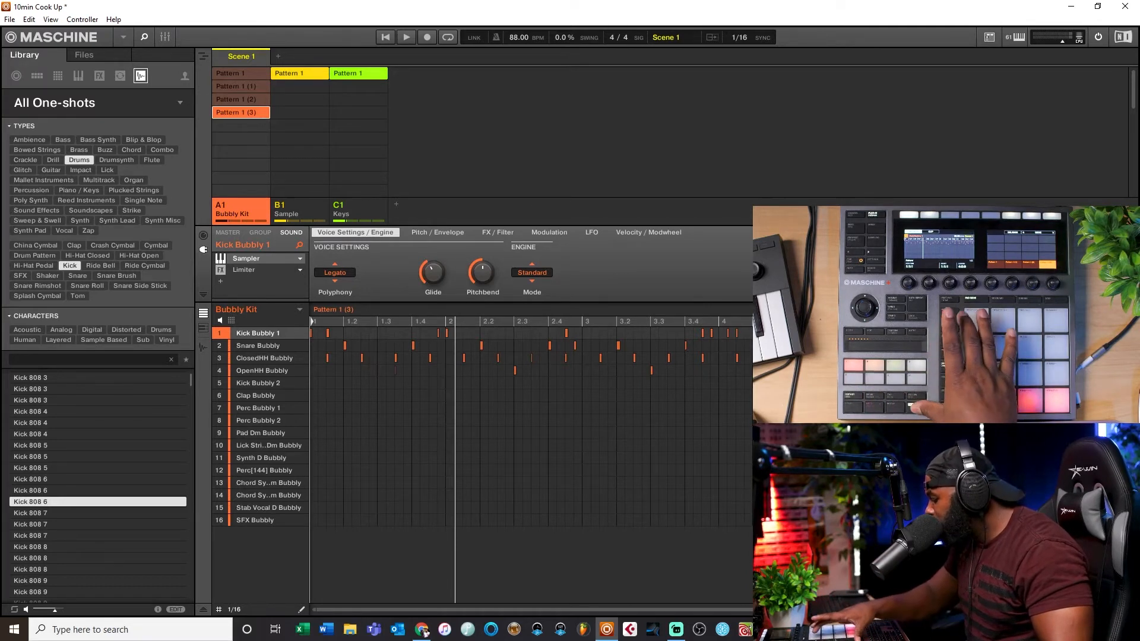
Step: Switch to the arrangement view and back, and compare Bubbly Kit's Pattern 1 (3) and Pattern 1 (4)
key(Tab)
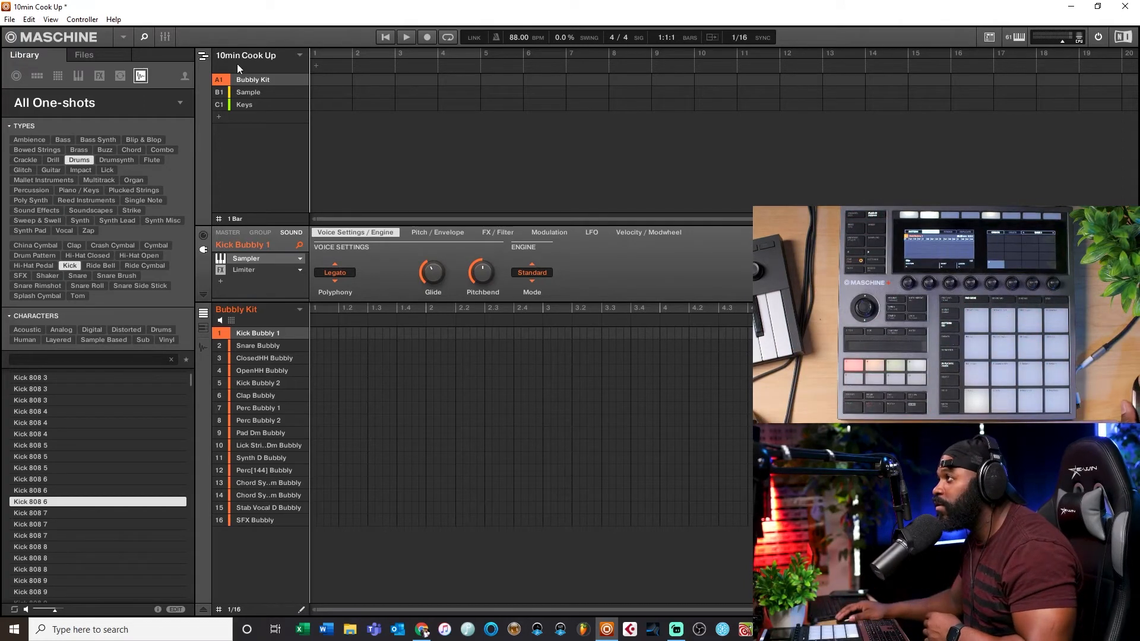
click(203, 59)
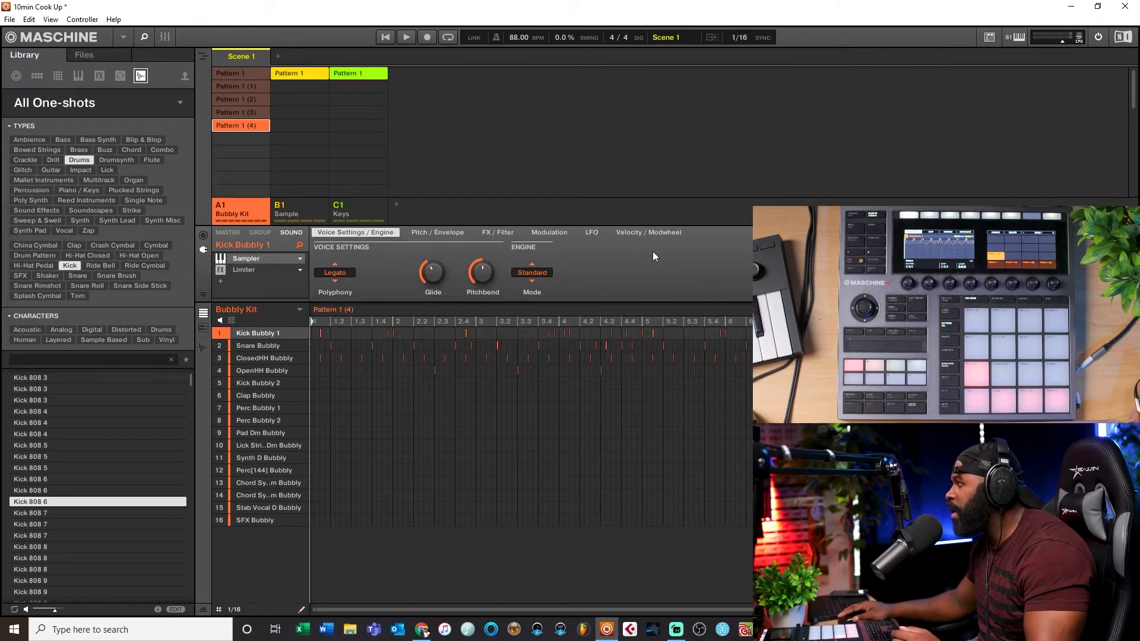
click(246, 116)
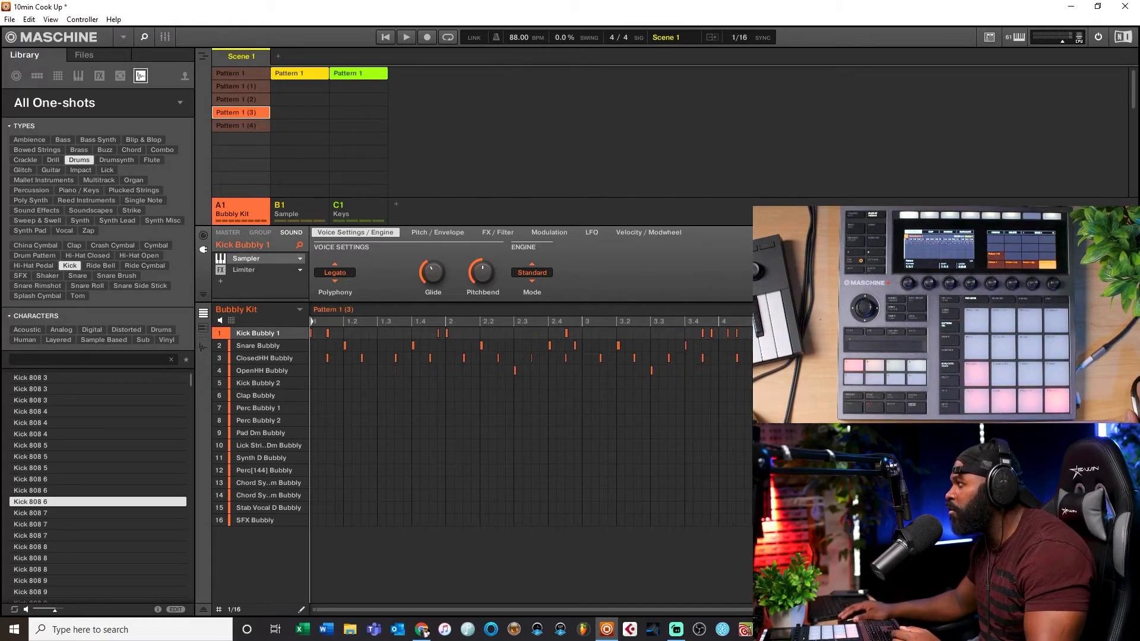
click(239, 126)
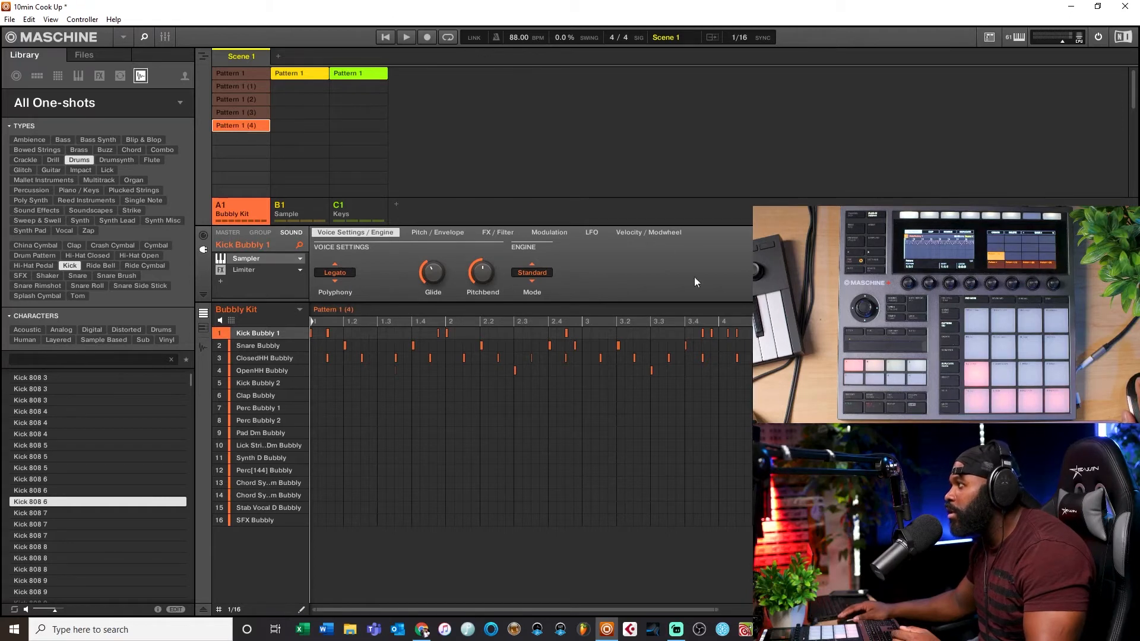
drag(717, 610, 950, 610)
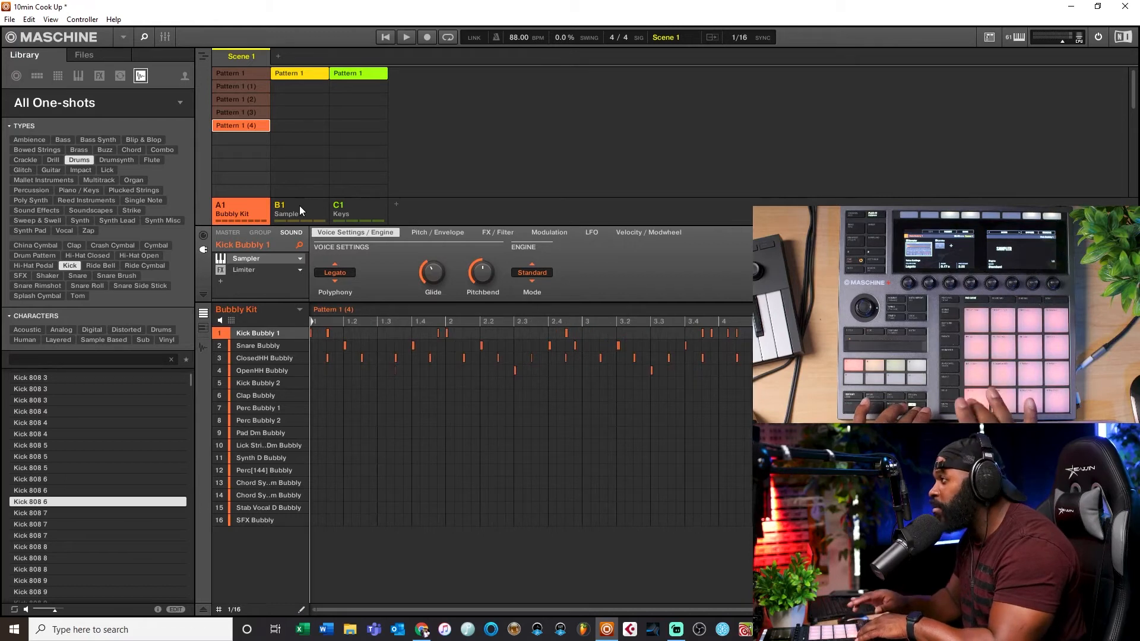
mouse_move(429, 275)
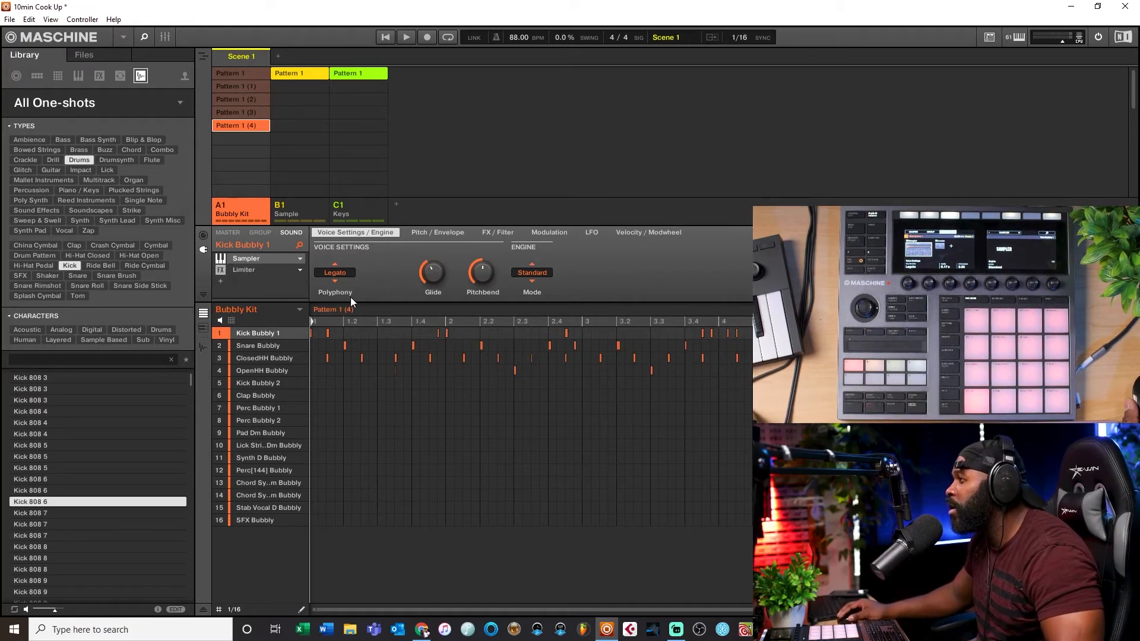
Step: Select the Sample, Keys and Bubbly Kit groups in turn and stop playback
click(305, 208)
click(354, 205)
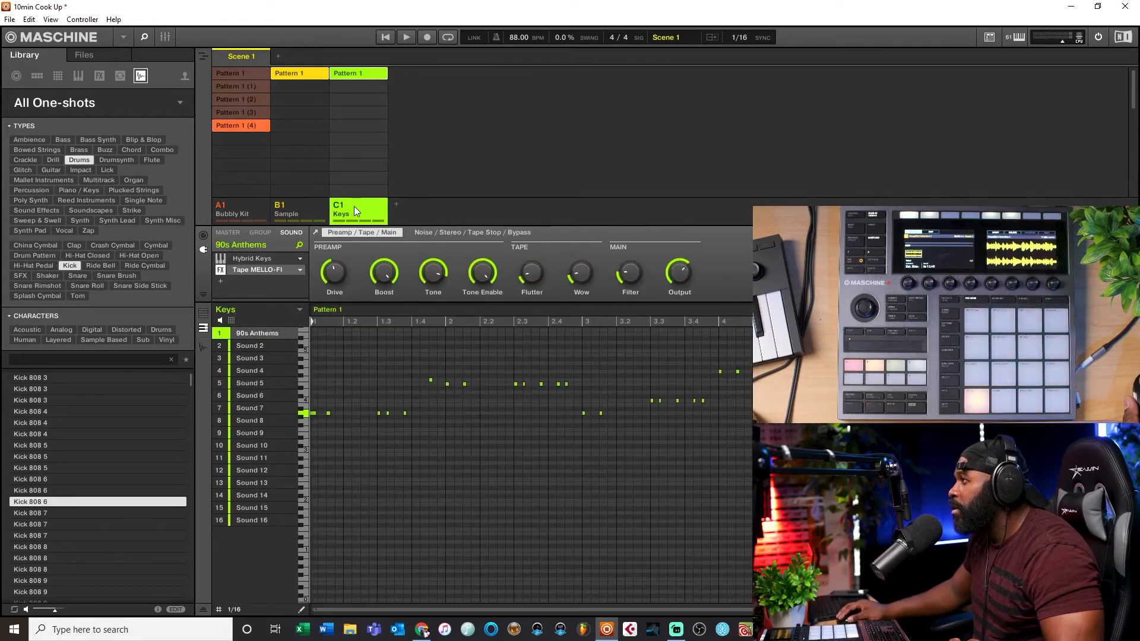
click(313, 210)
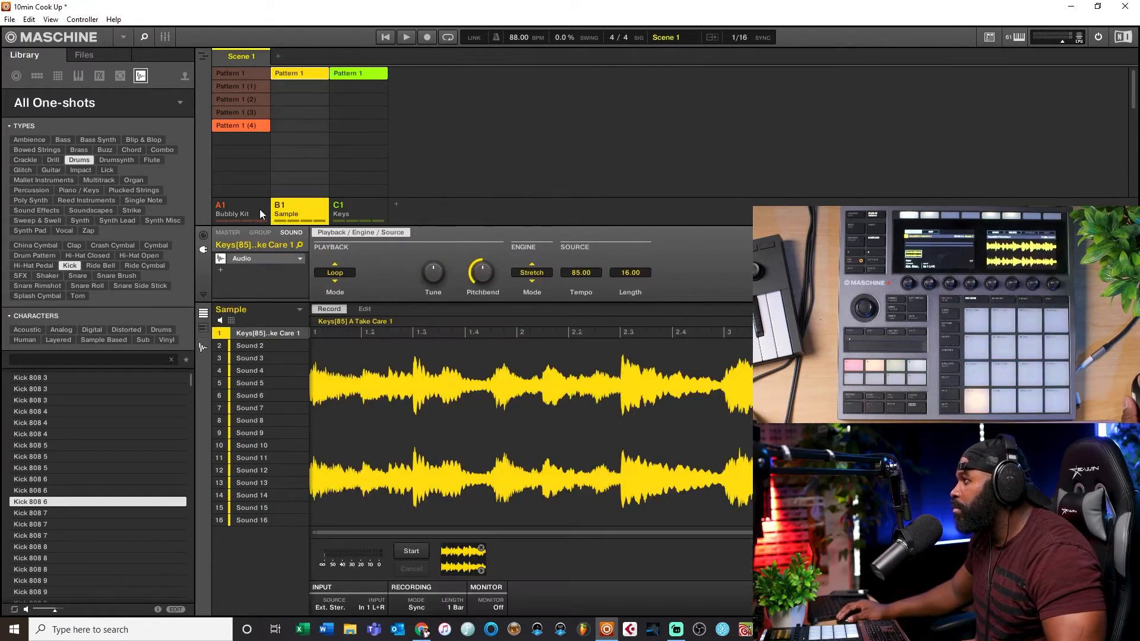
click(260, 209)
click(389, 37)
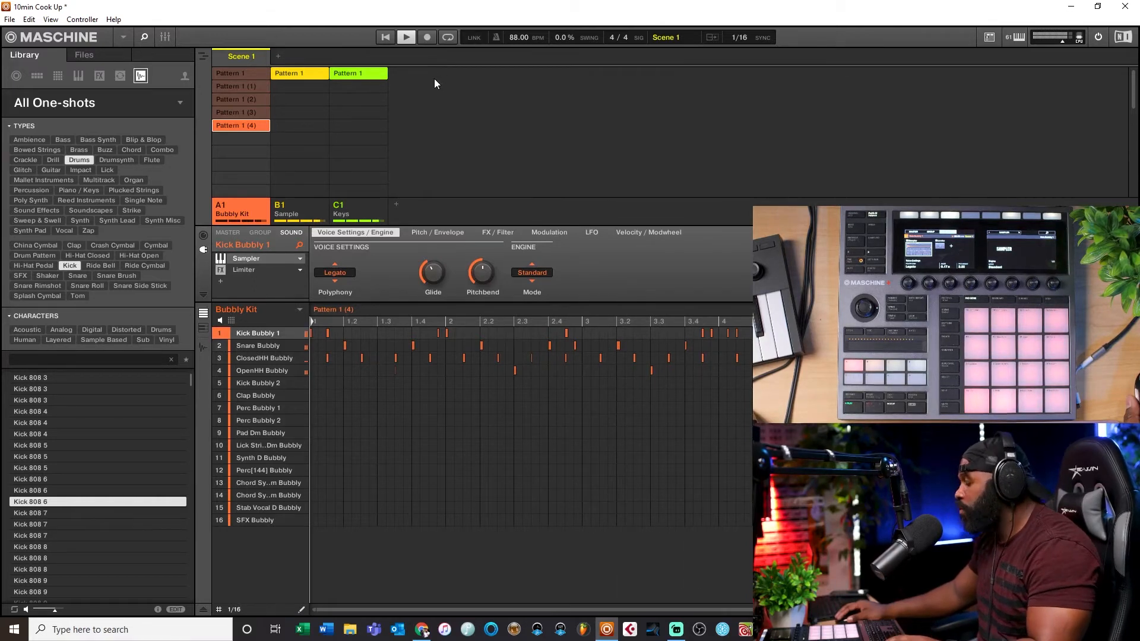
key(space)
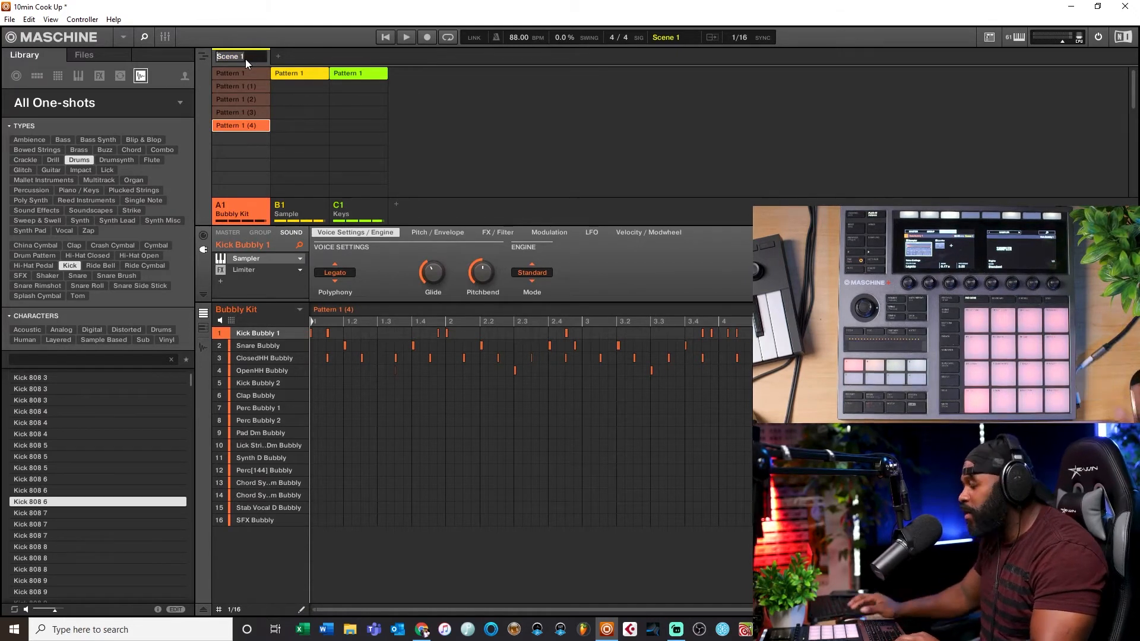
Step: Rename Scene 1 as Intro
text(Into)
key(BackSpace)
text(ro)
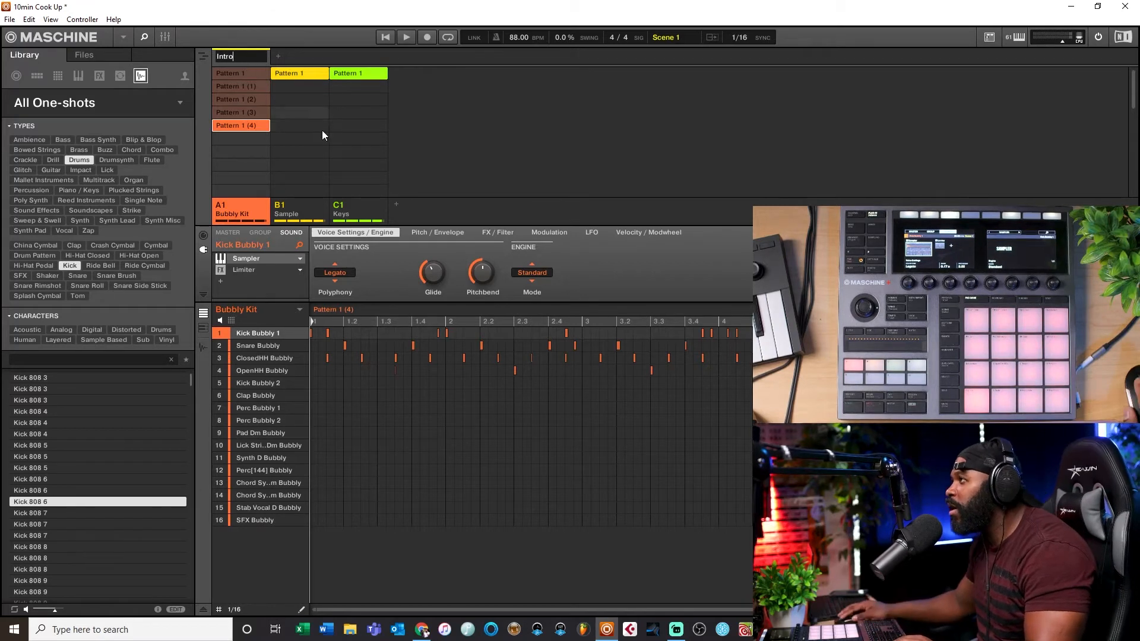
key(Return)
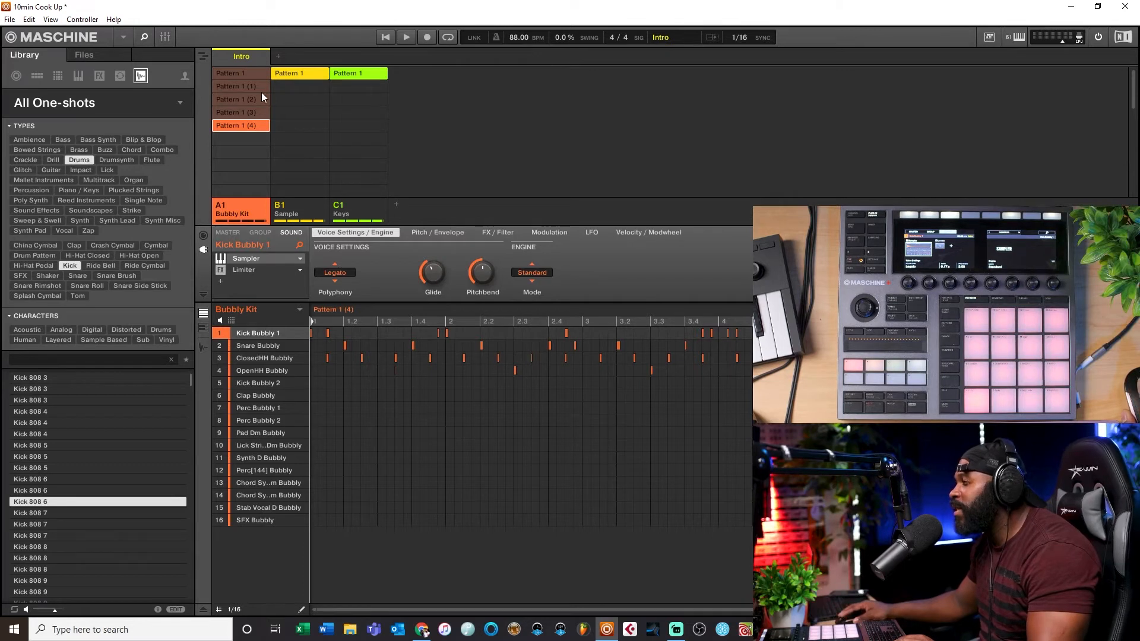
Step: Add a new scene and name it V1
click(277, 55)
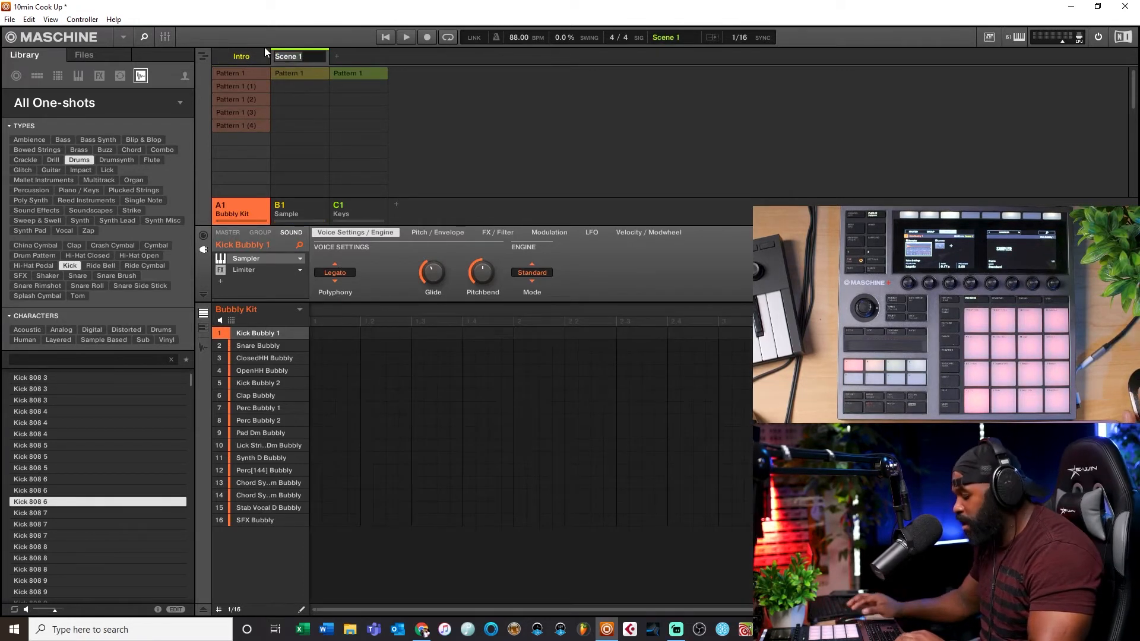
text(V1)
key(Return)
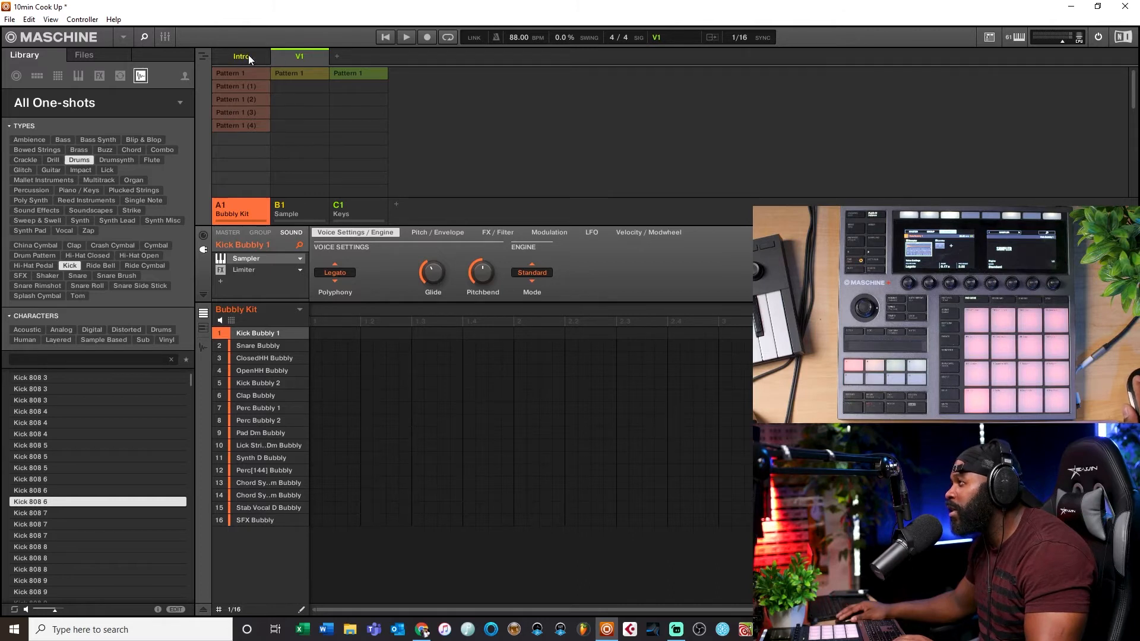
Step: Add another scene and name it V2
click(339, 58)
double_click(352, 58)
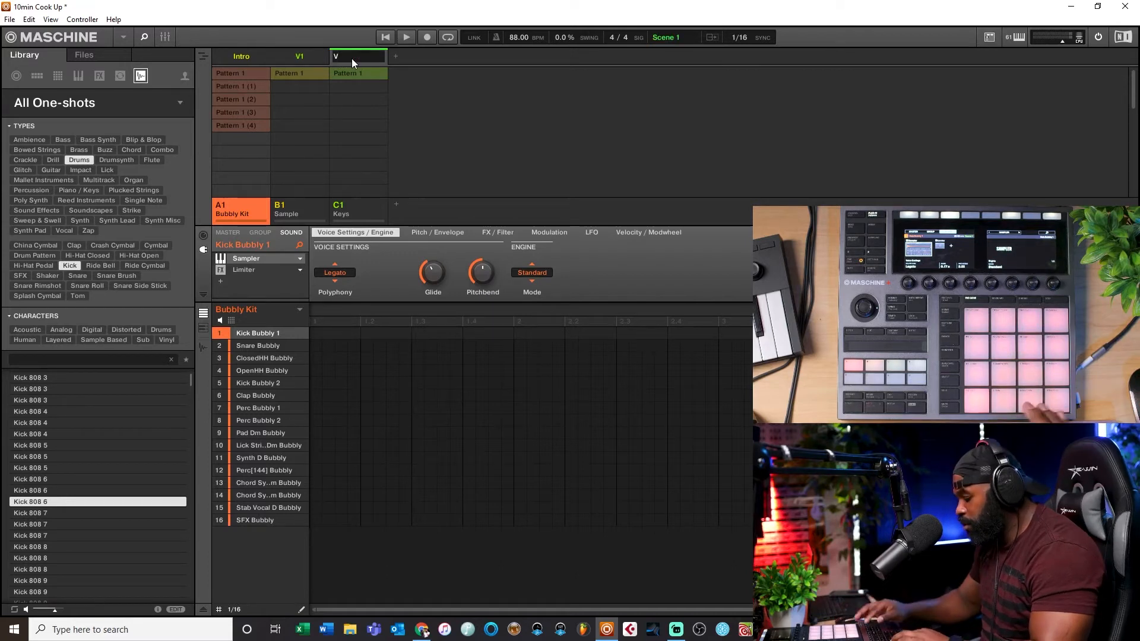
text(V2)
key(Return)
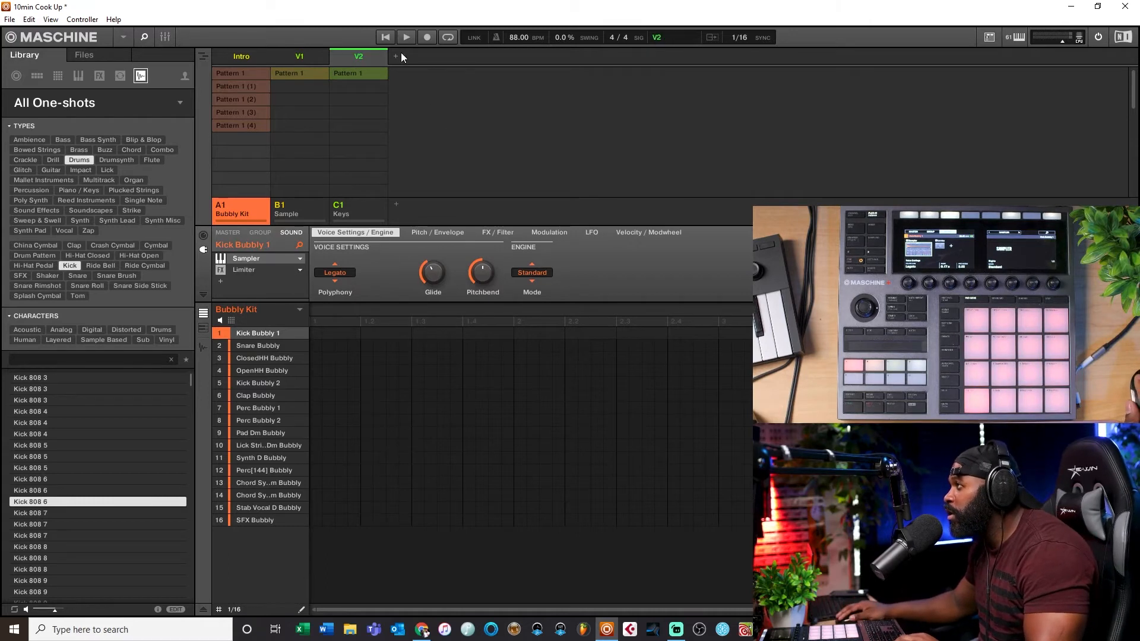
Step: Add a new scene and name it Hook
click(398, 55)
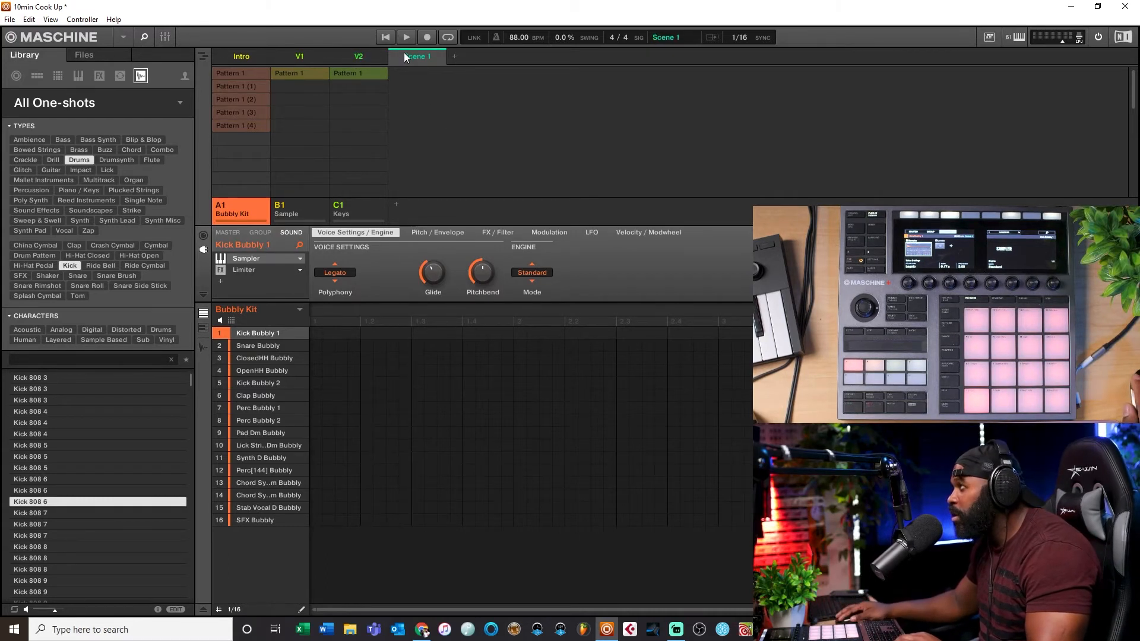
double_click(416, 56)
text(Hook)
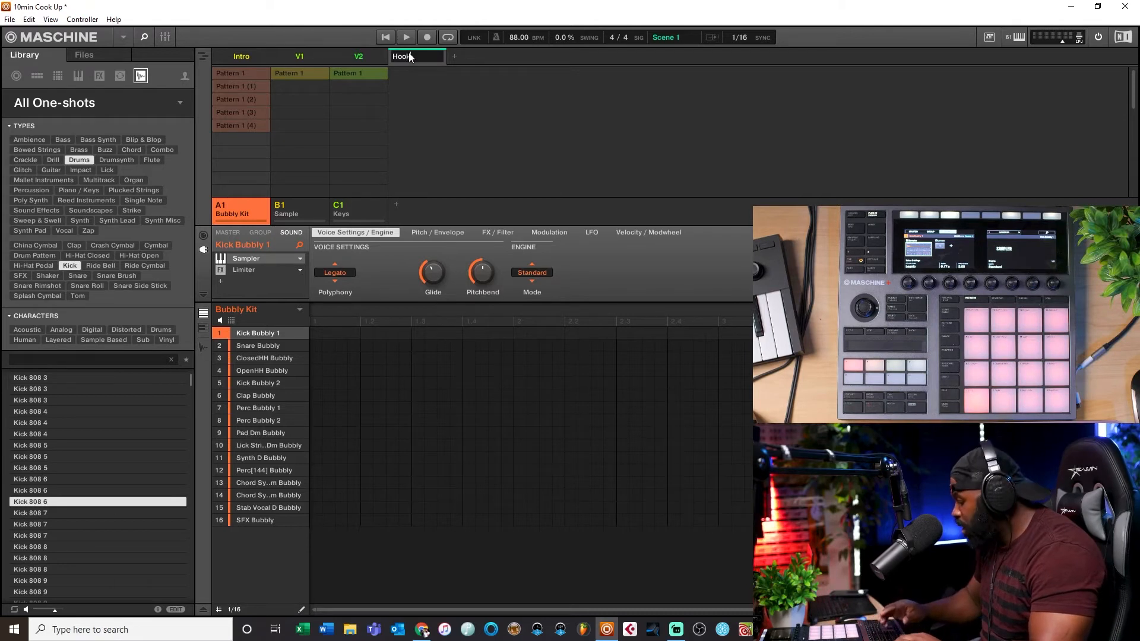
key(Return)
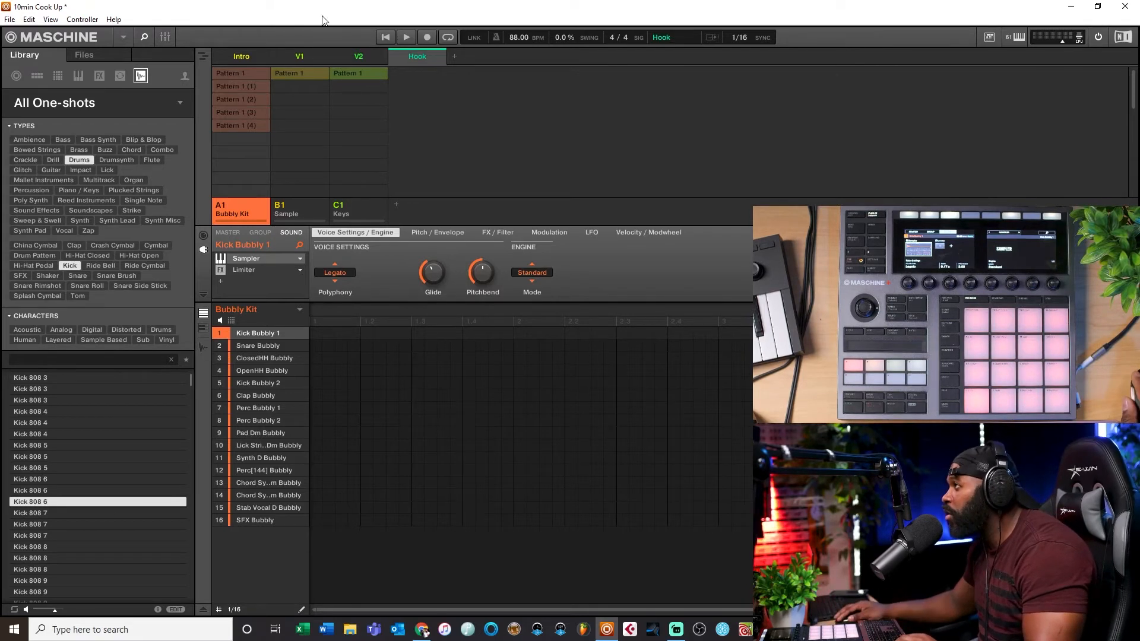
Step: Add another scene and name it Outtro
click(454, 56)
double_click(477, 58)
text(Outr)
text(ro)
key(Return)
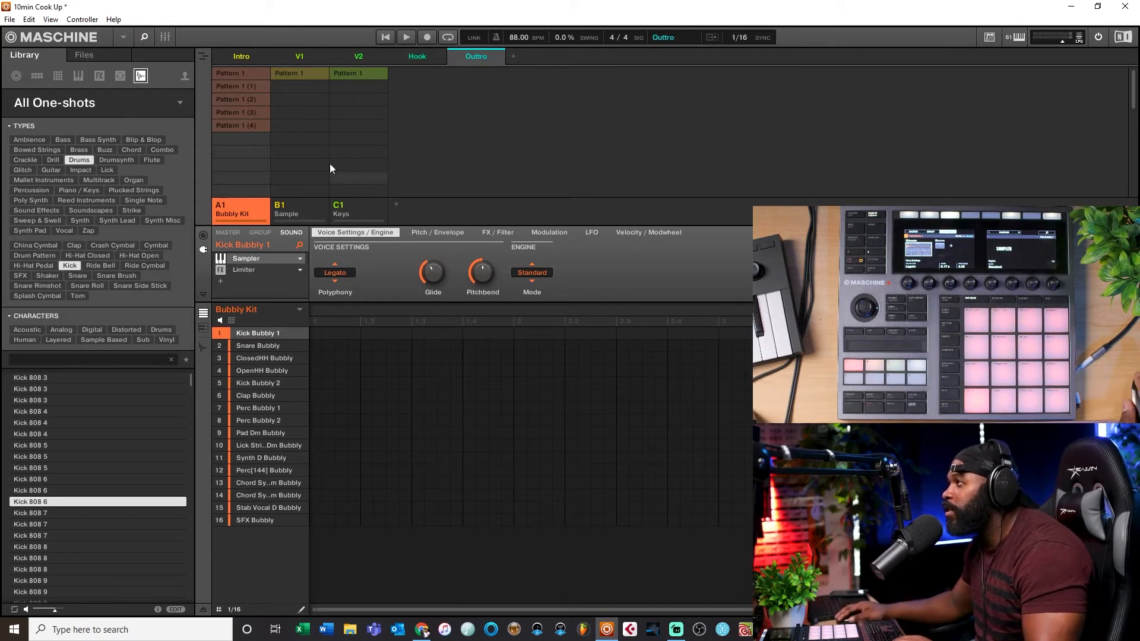
Step: Assign the Sample loop pattern to the Intro scene and preview its playback
click(247, 55)
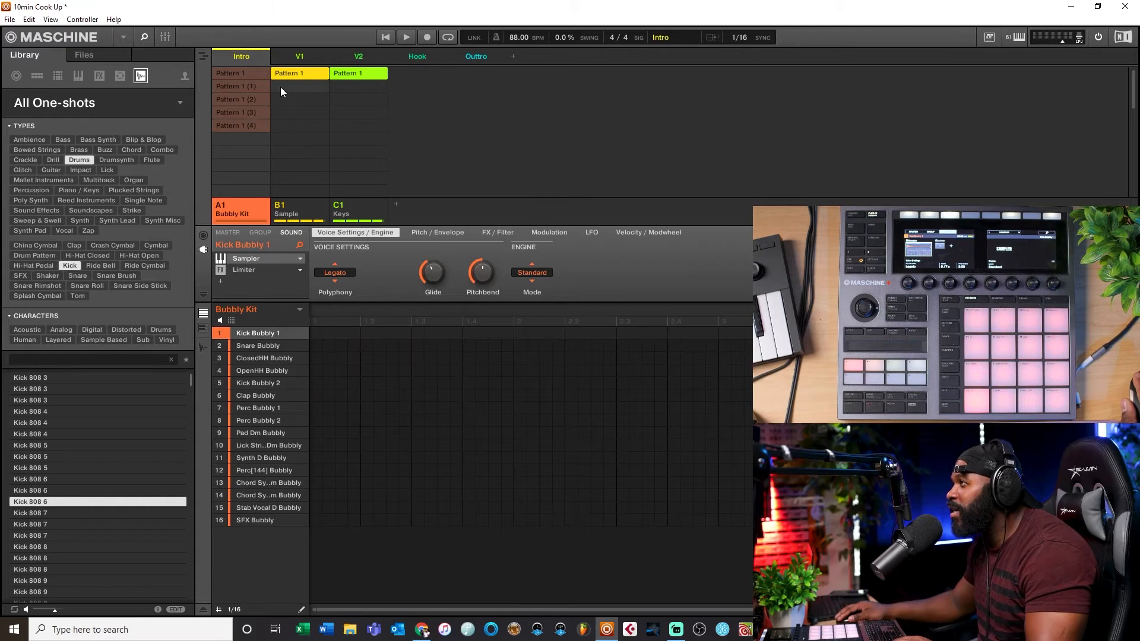
click(283, 78)
click(374, 74)
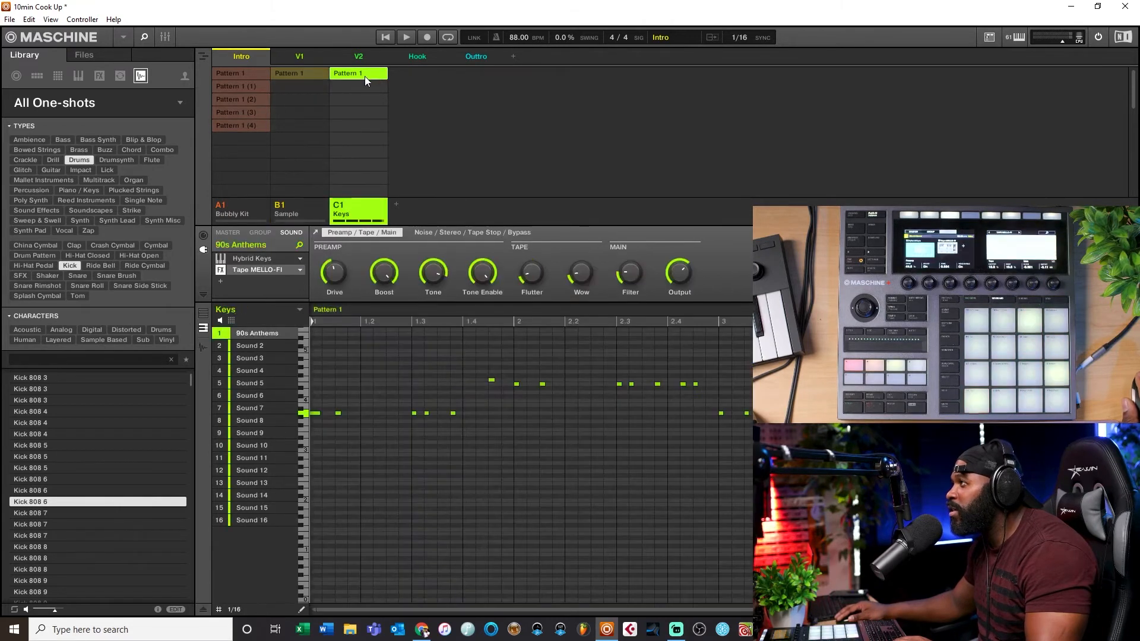
click(290, 71)
click(386, 37)
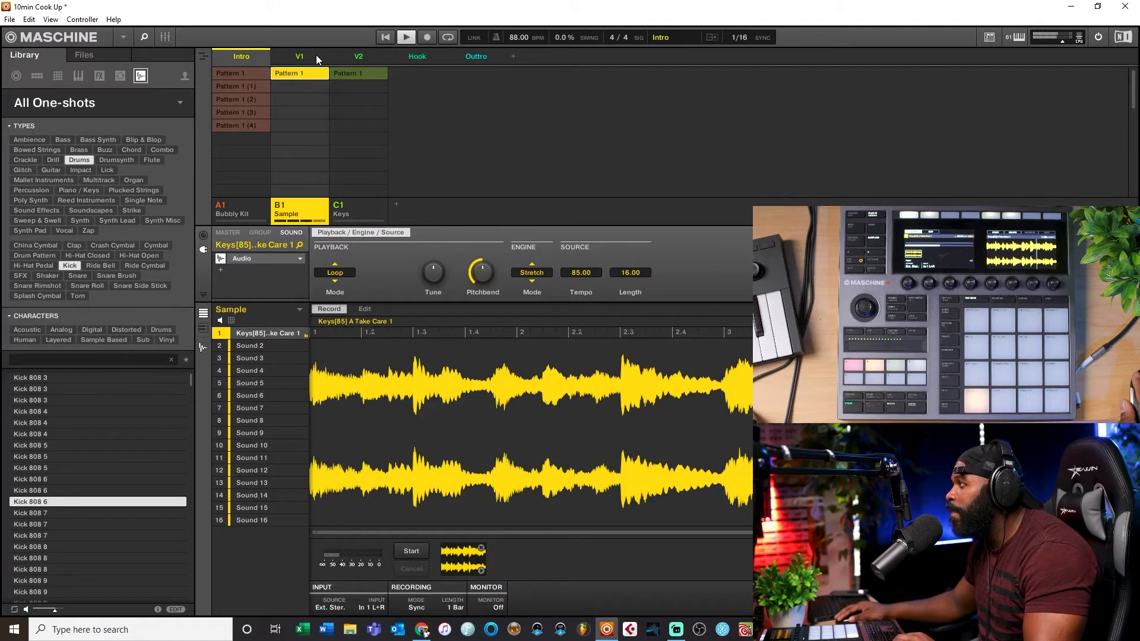
key(space)
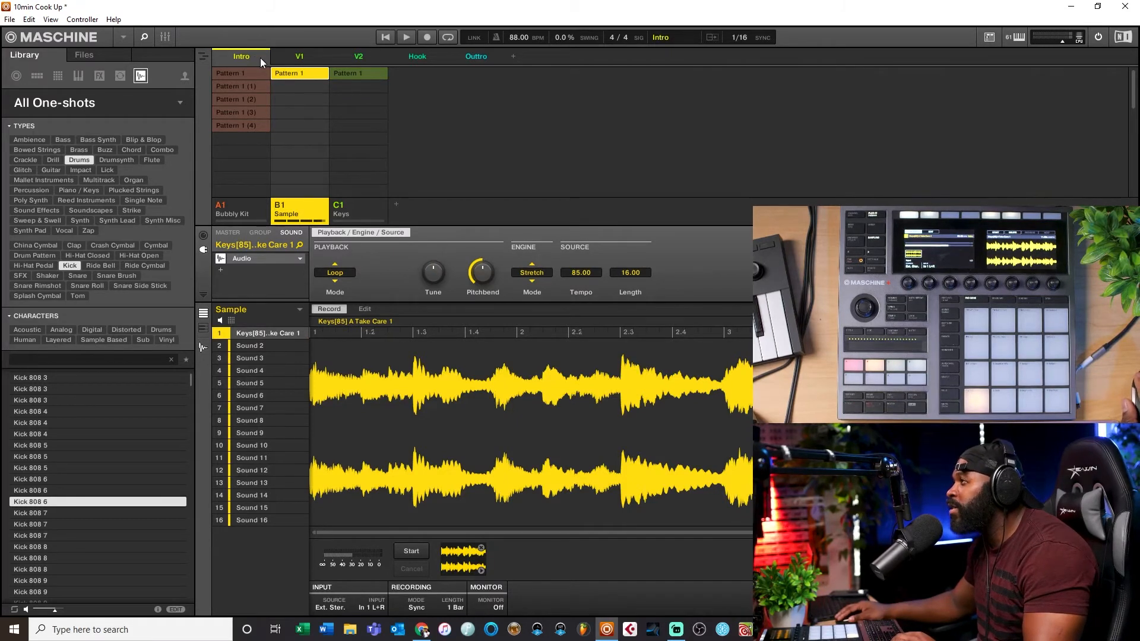
Step: Add the Sample and Keys patterns to scene V1 and set the perform sync to Scene
click(302, 55)
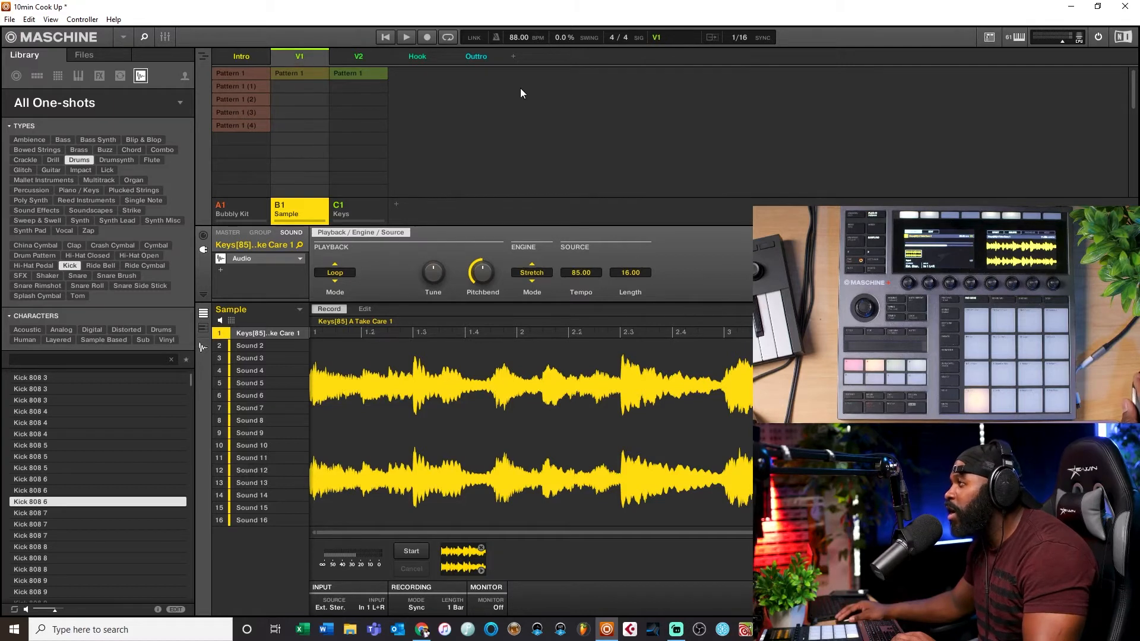
click(299, 75)
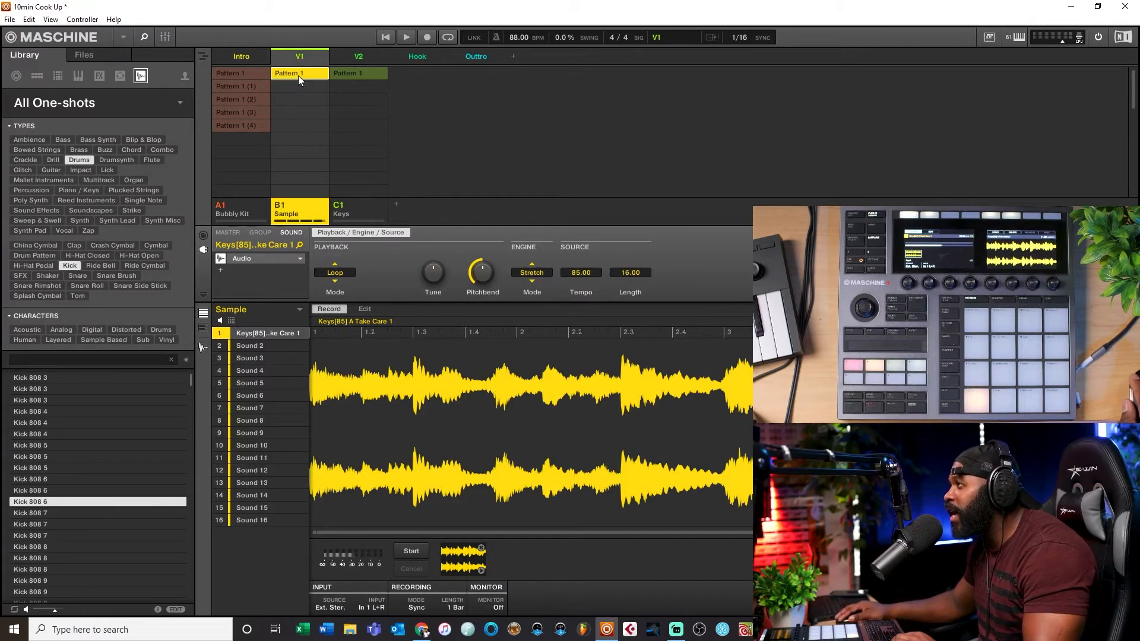
click(337, 72)
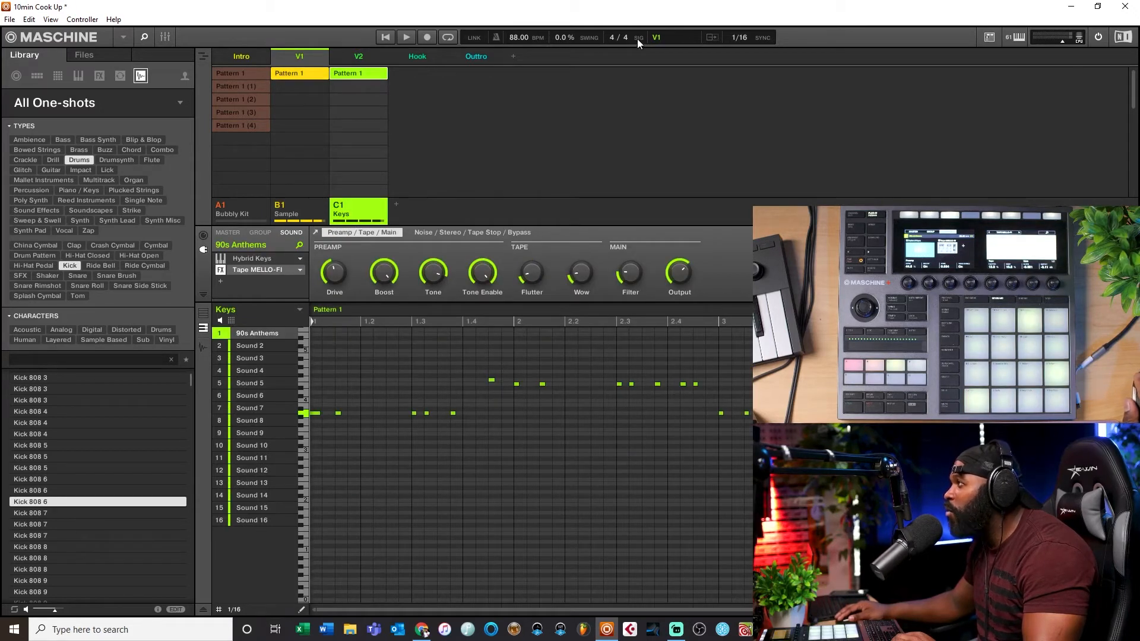
click(742, 37)
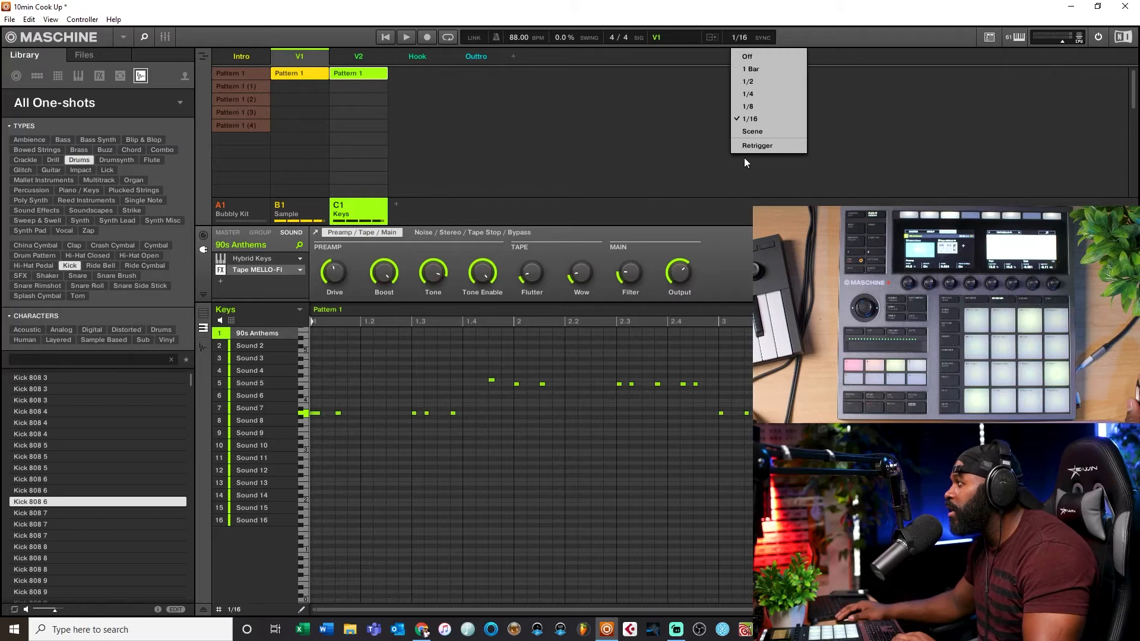
click(751, 132)
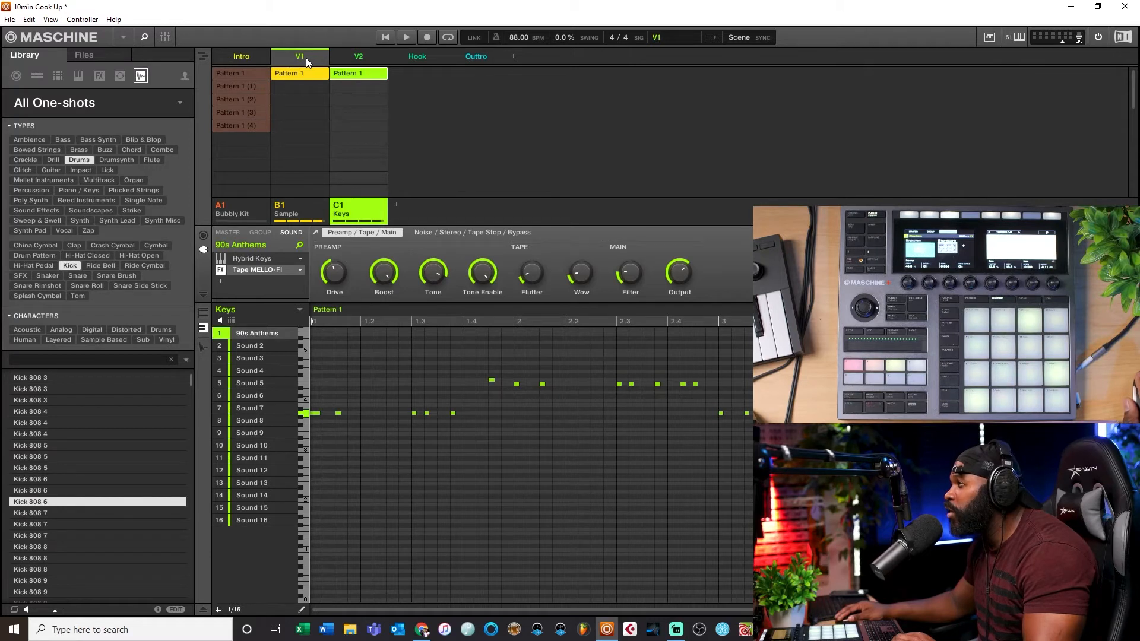
click(242, 56)
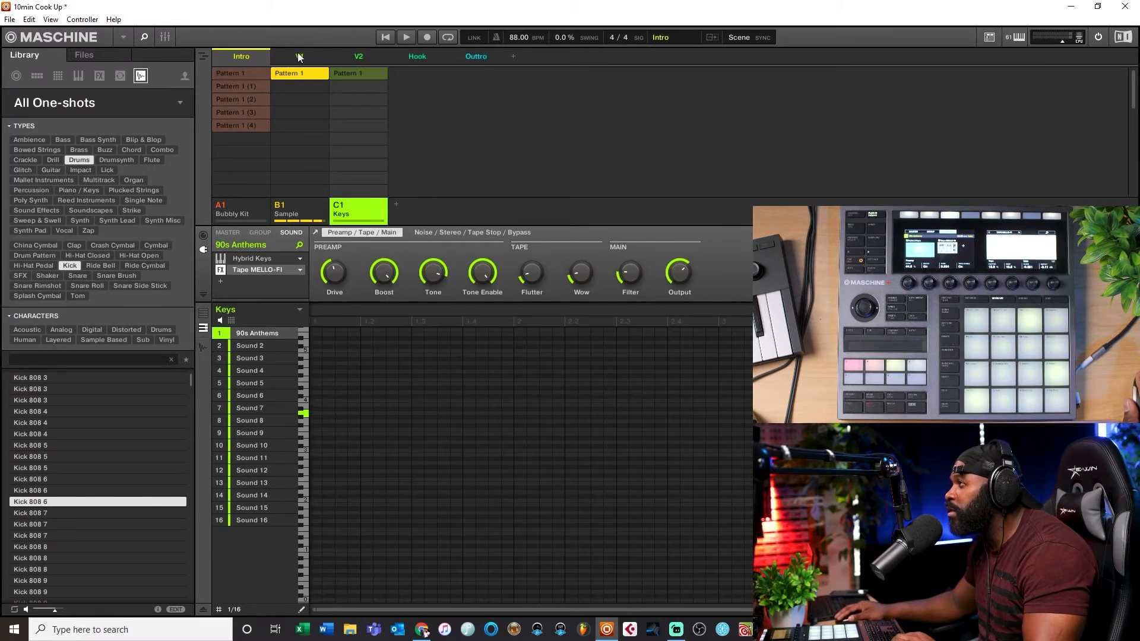
click(350, 77)
click(351, 77)
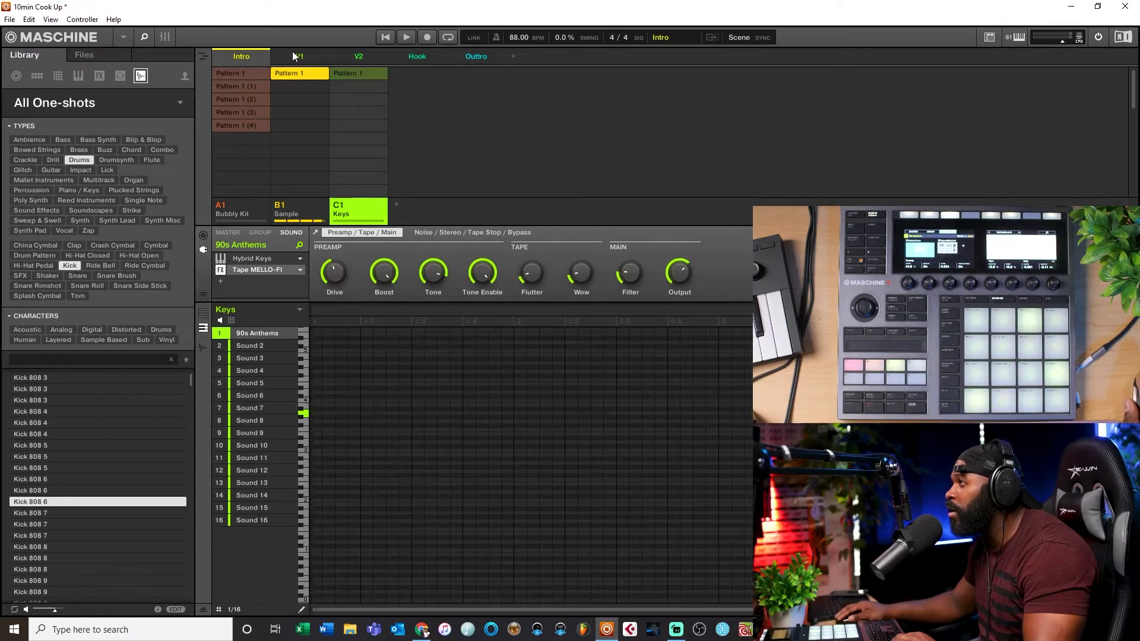
Step: Put the Bubbly Kit Pattern 1 into scene V1 without the Keys pattern and play from the Intro scene
click(294, 54)
click(239, 72)
click(356, 72)
click(350, 71)
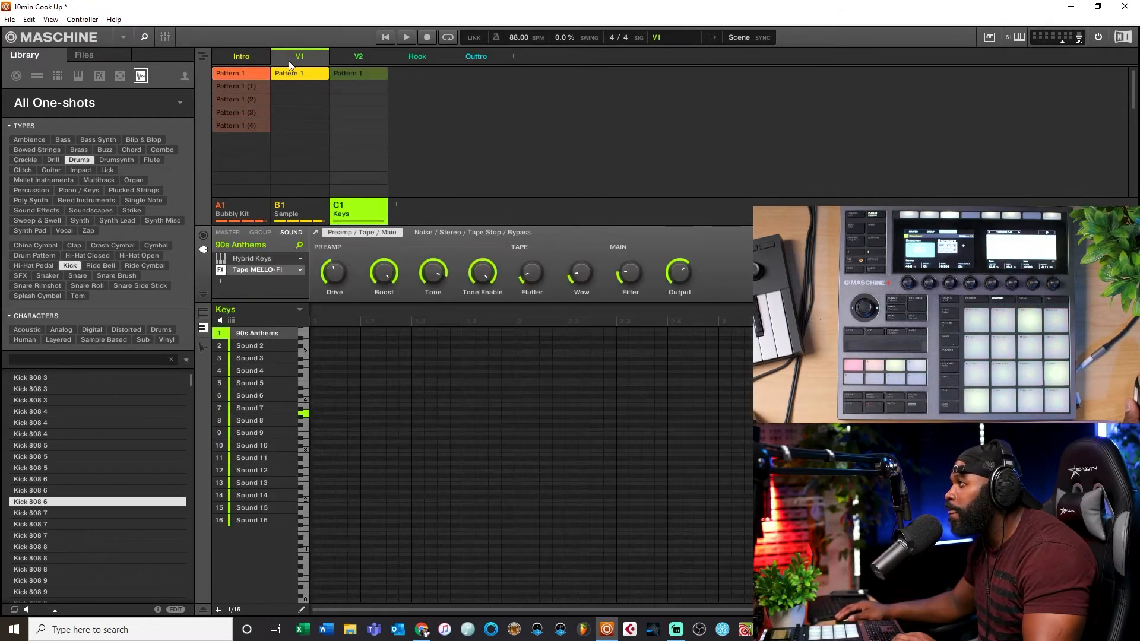
click(236, 58)
click(407, 38)
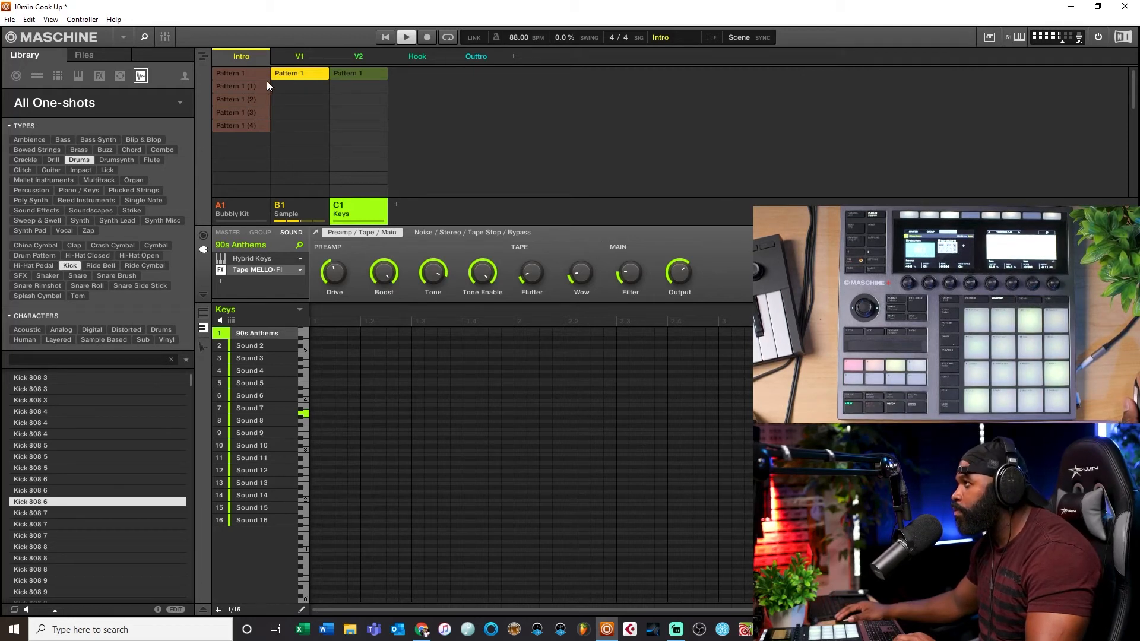
Step: Assign Bubbly Kit Pattern 1 (3) together with the Sample and Keys patterns to scene V2
click(304, 55)
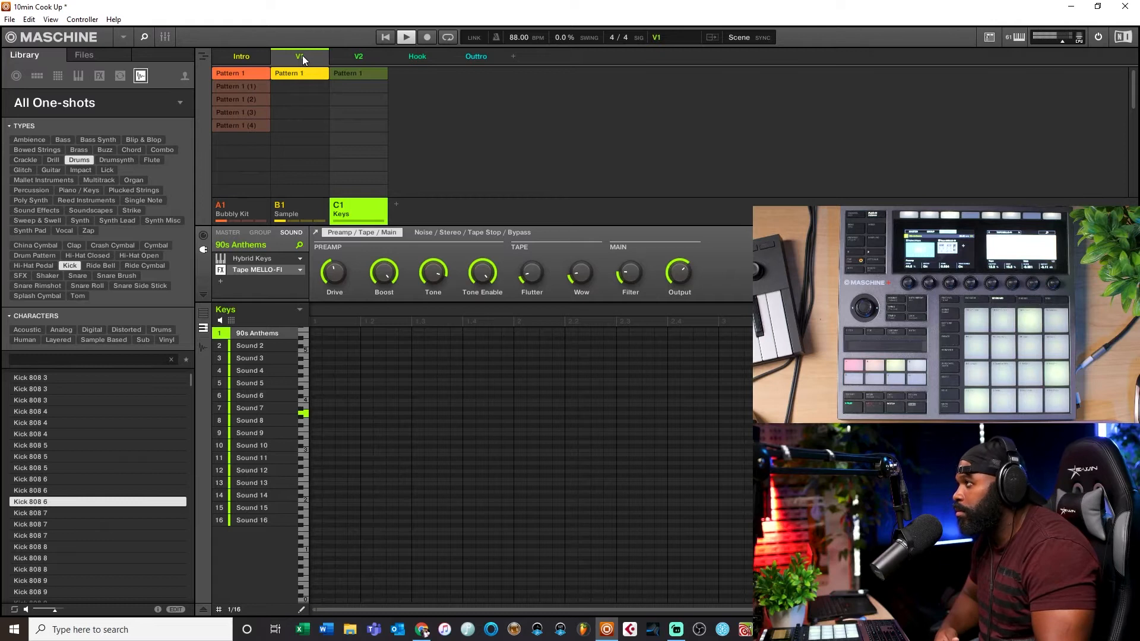
click(360, 56)
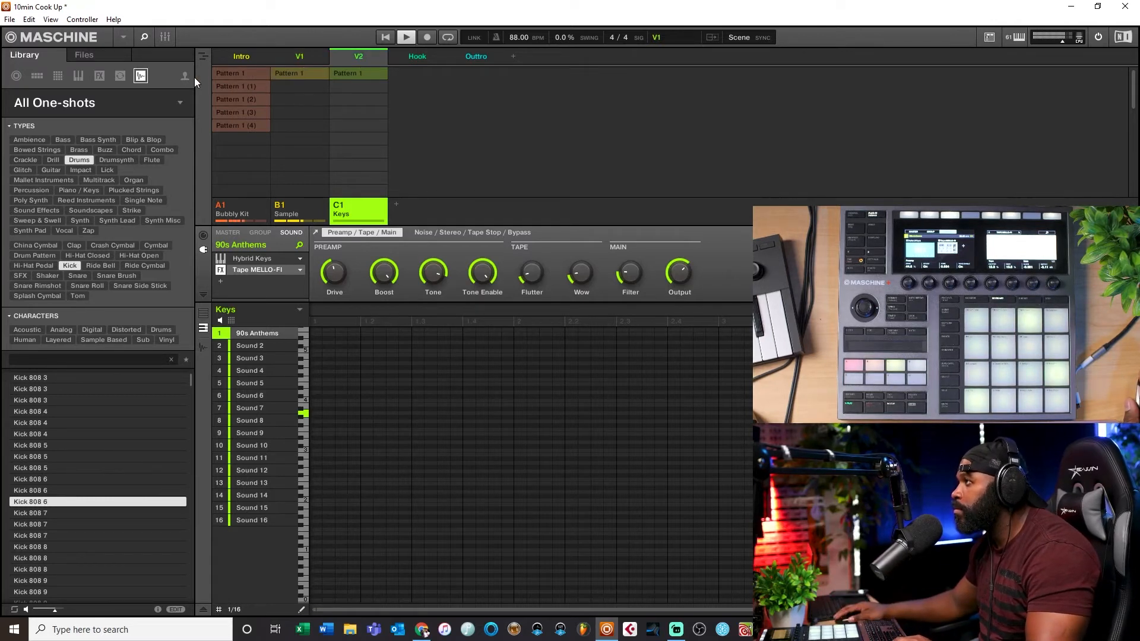
click(240, 72)
click(313, 74)
click(358, 72)
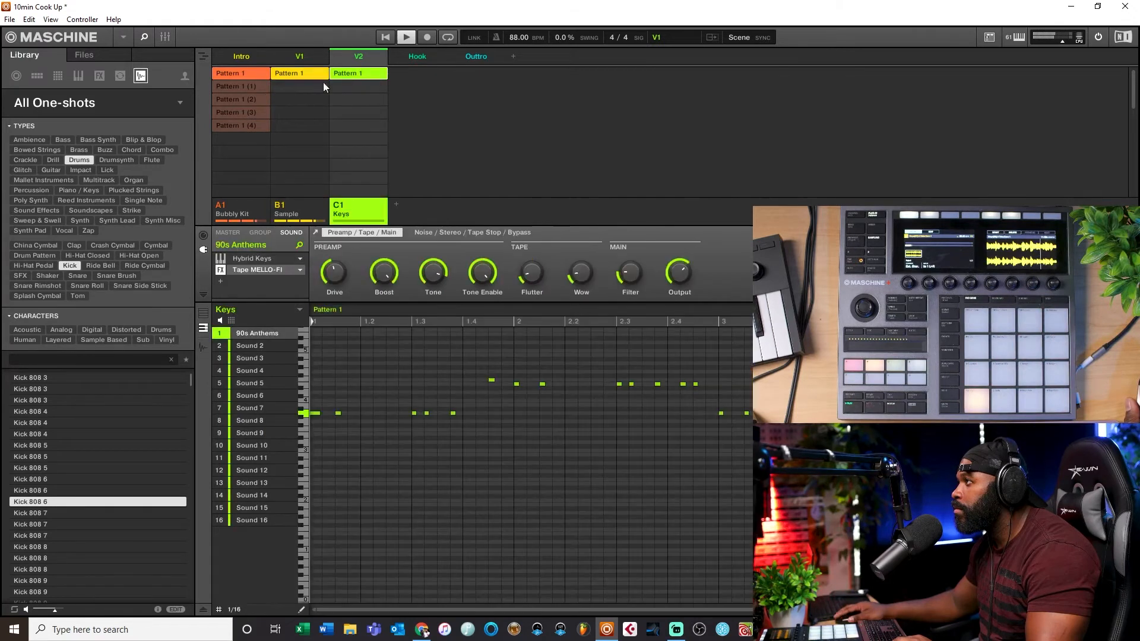
click(251, 113)
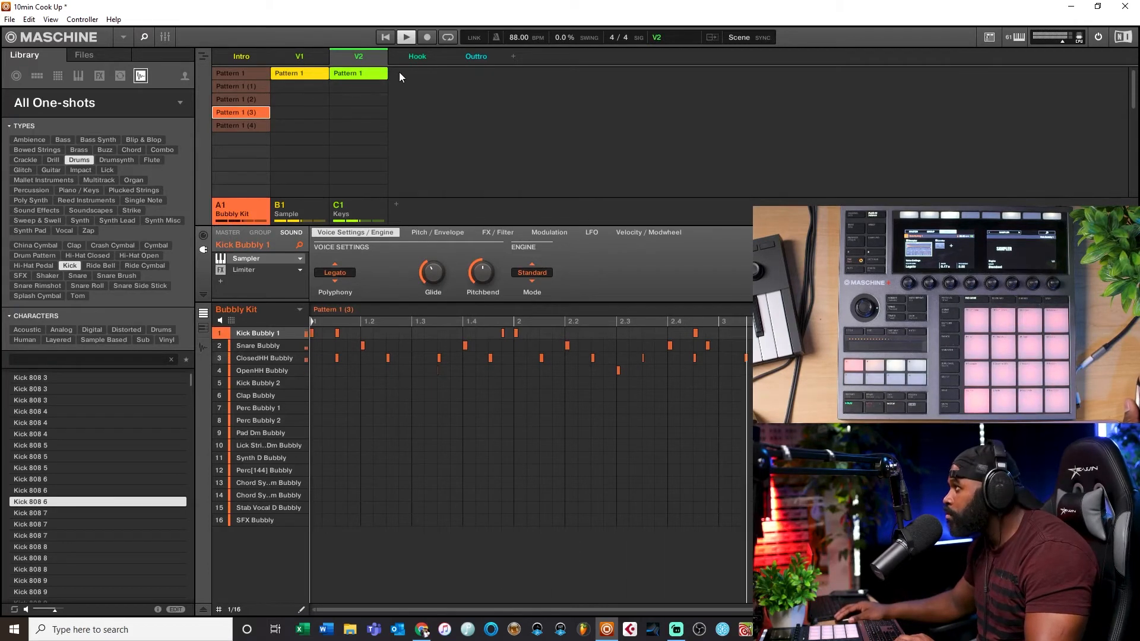
Step: Assign the Sample pattern and the Bubbly Kit Pattern 1 to the Hook scene
click(418, 58)
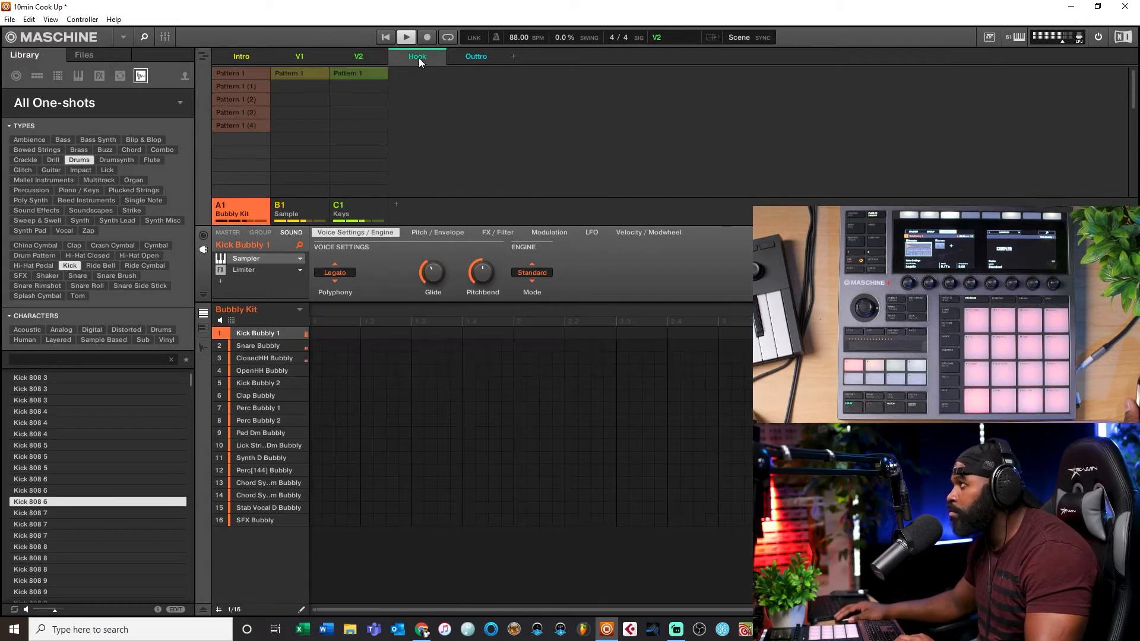
click(301, 76)
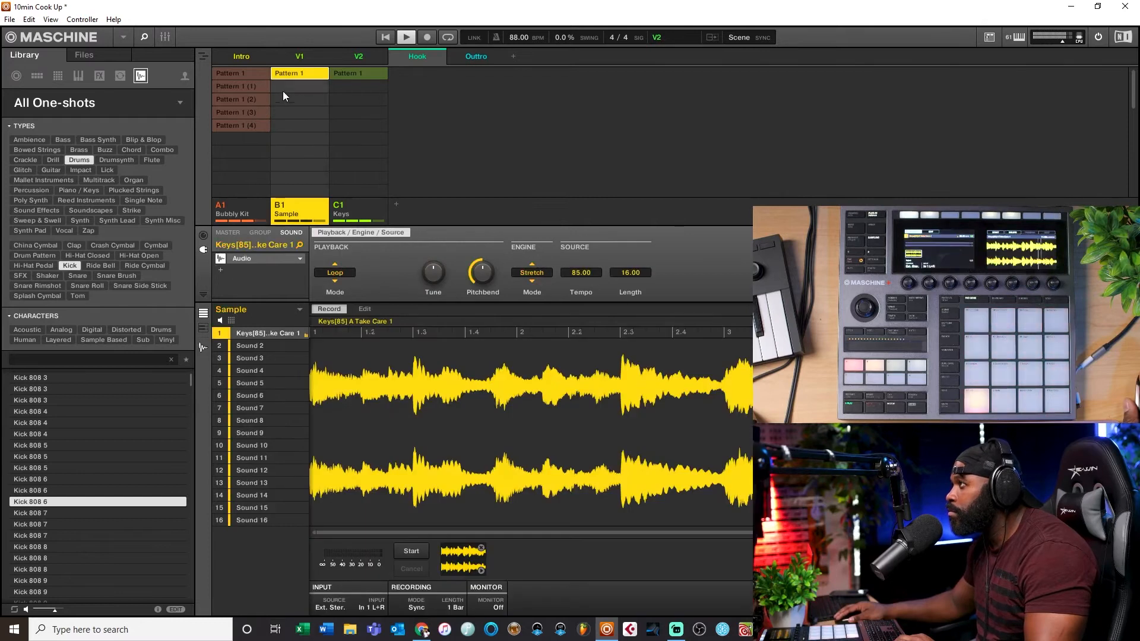
click(254, 101)
click(370, 59)
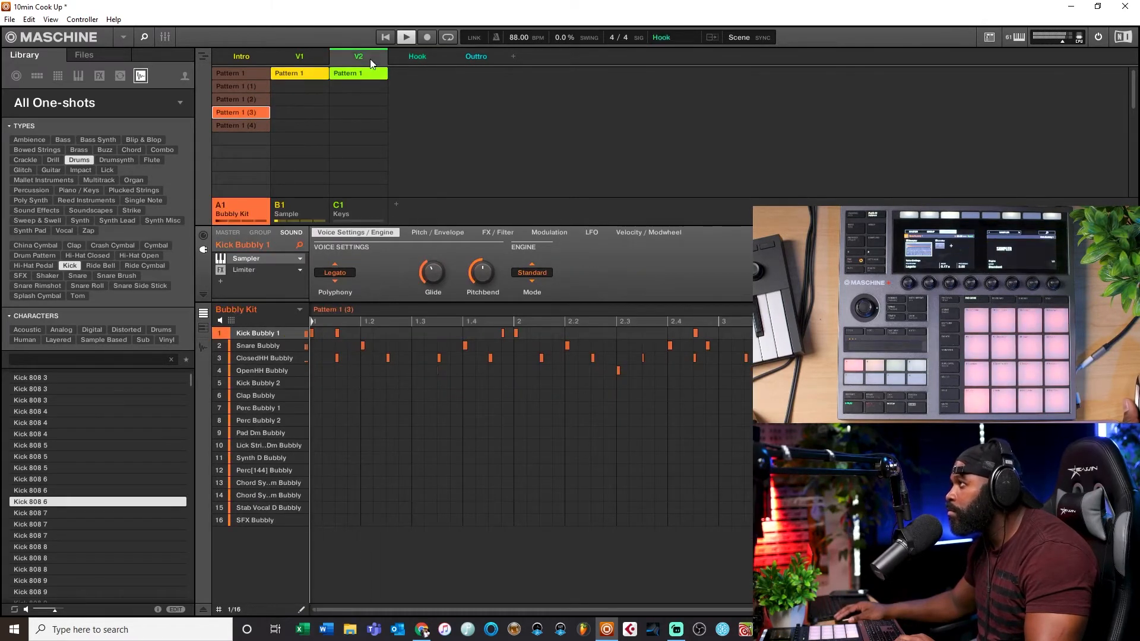
click(256, 113)
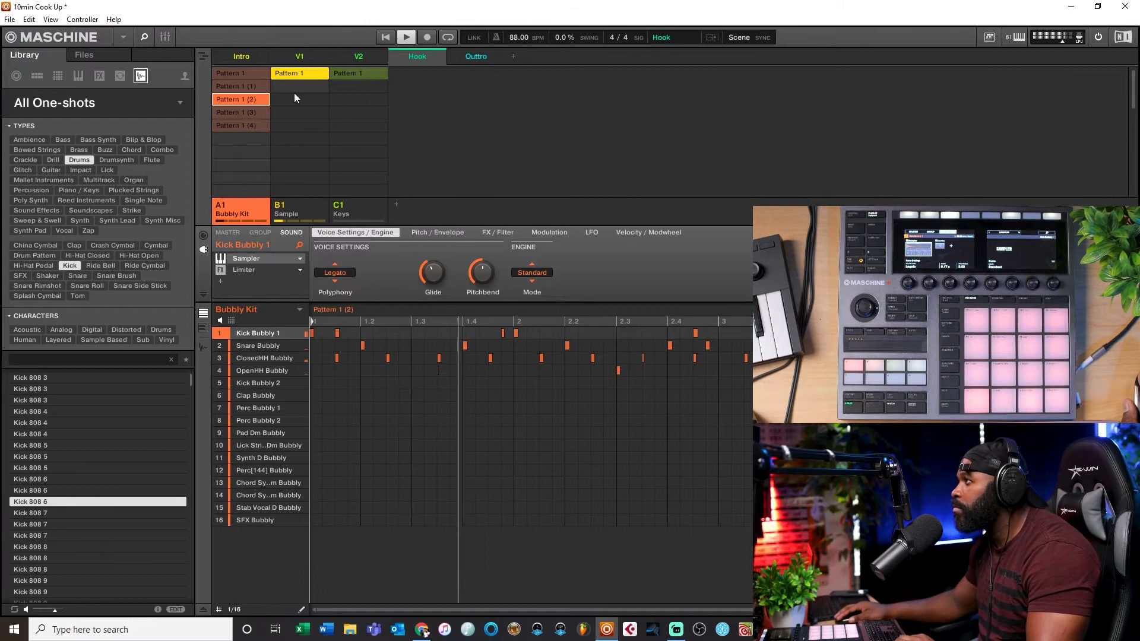
click(250, 84)
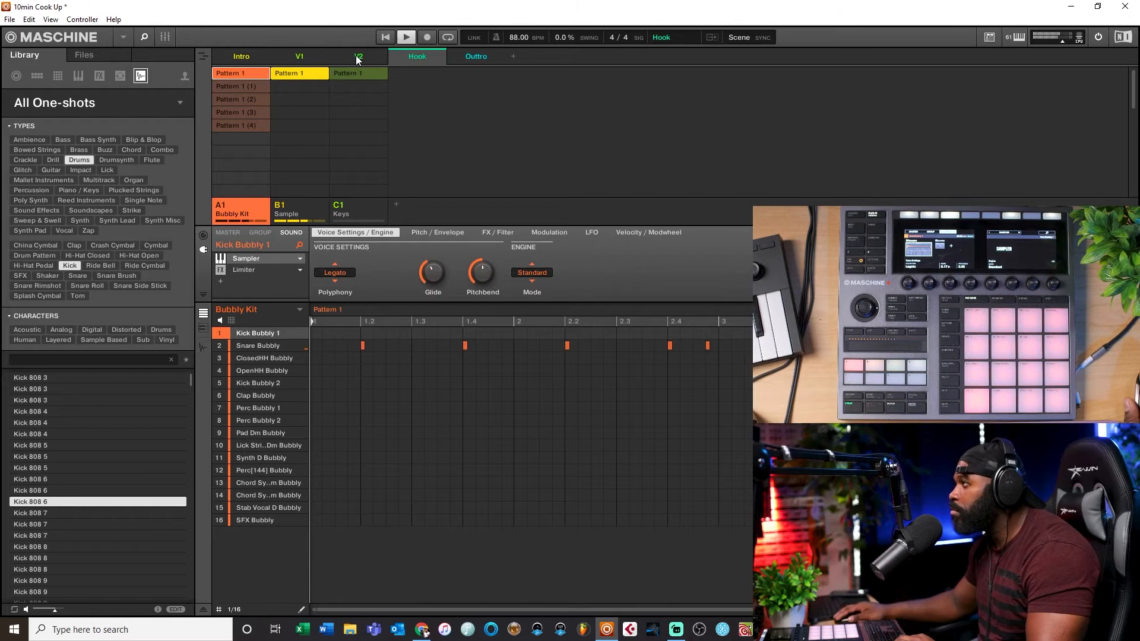
Step: Switch scene V1's drum pattern to Bubbly Kit Pattern 1 (3)
click(311, 55)
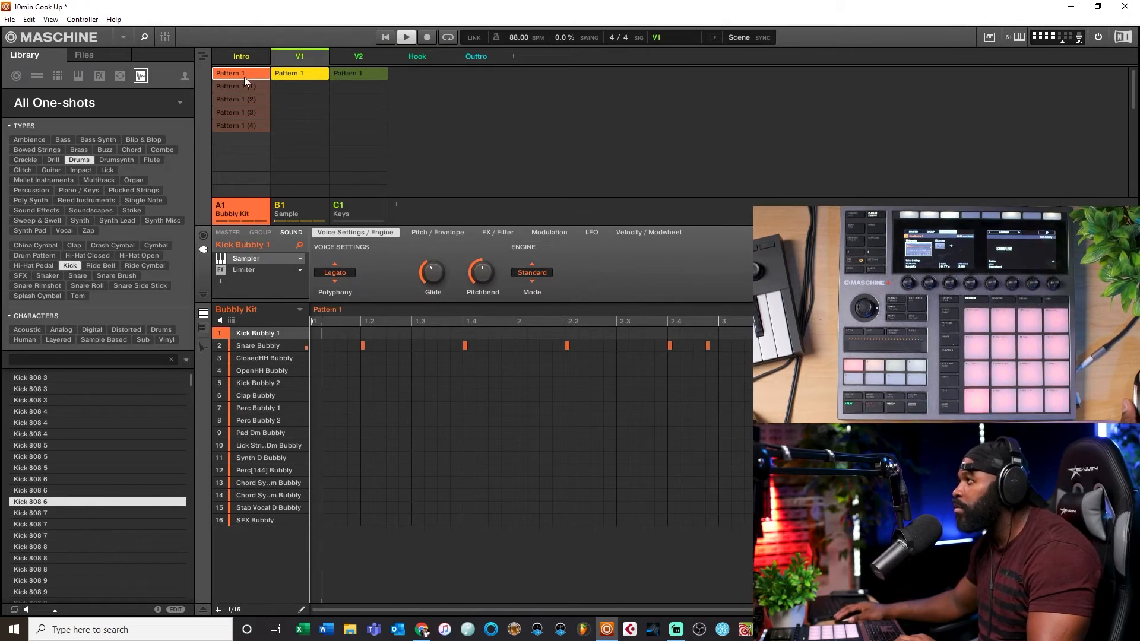
click(233, 113)
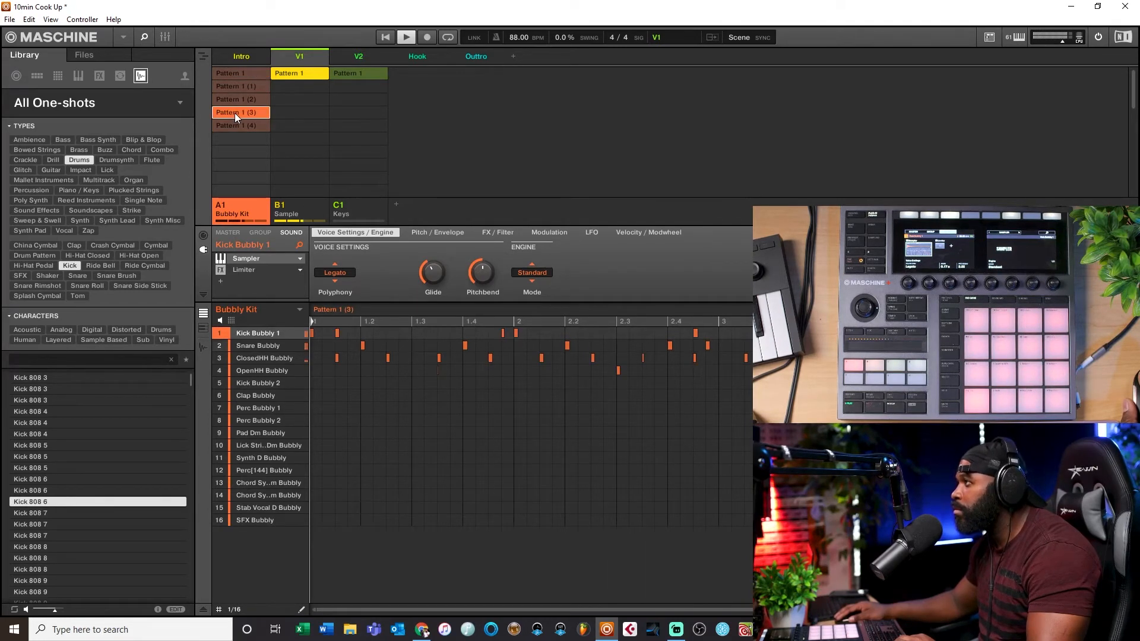
click(234, 113)
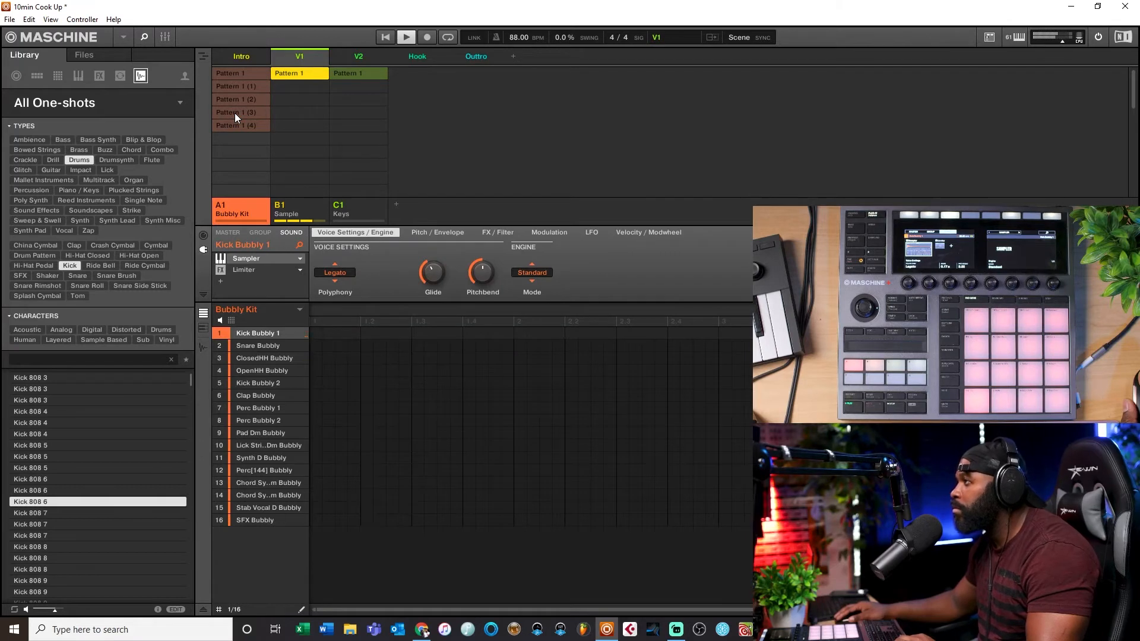
click(235, 114)
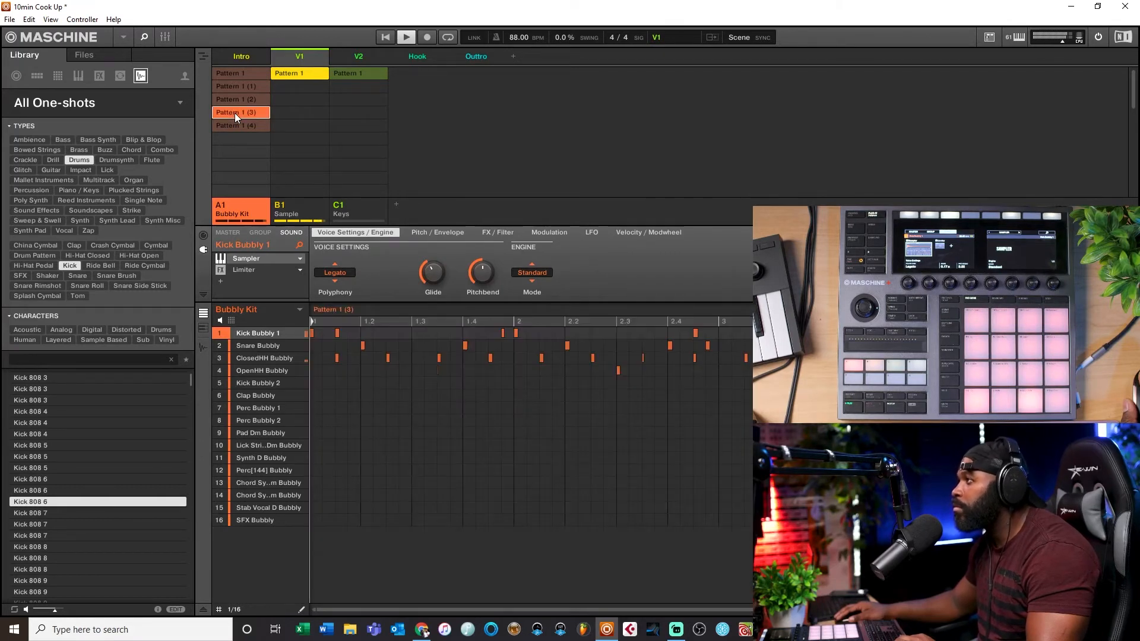
Step: Set scene V2's drum pattern to Pattern 1 (4), then audition the V1 and Intro scenes
click(361, 52)
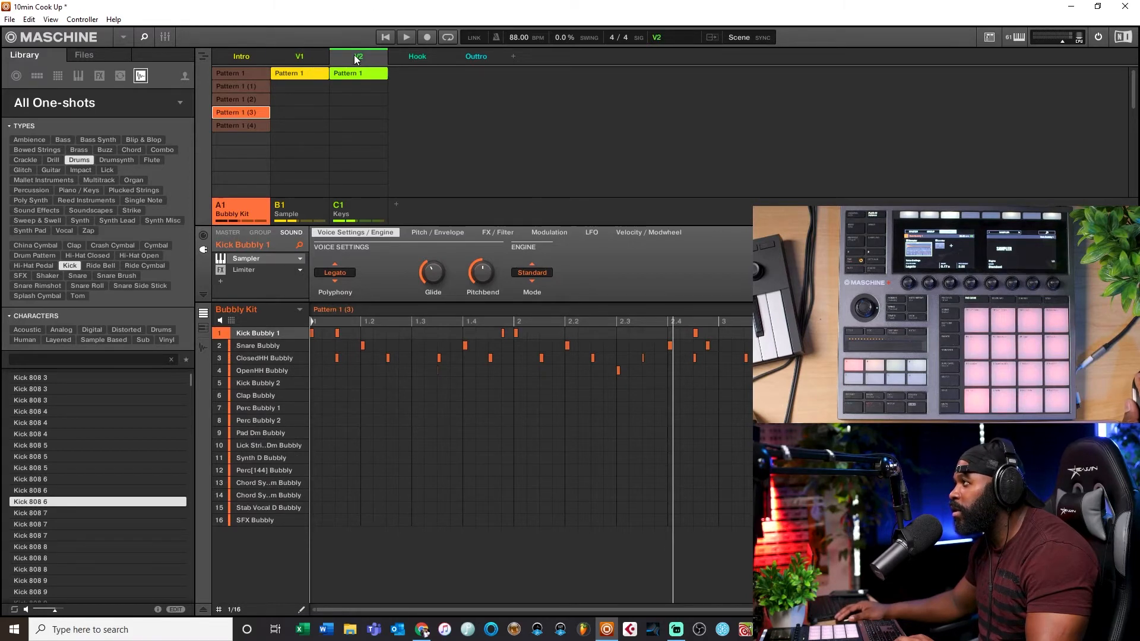
click(245, 124)
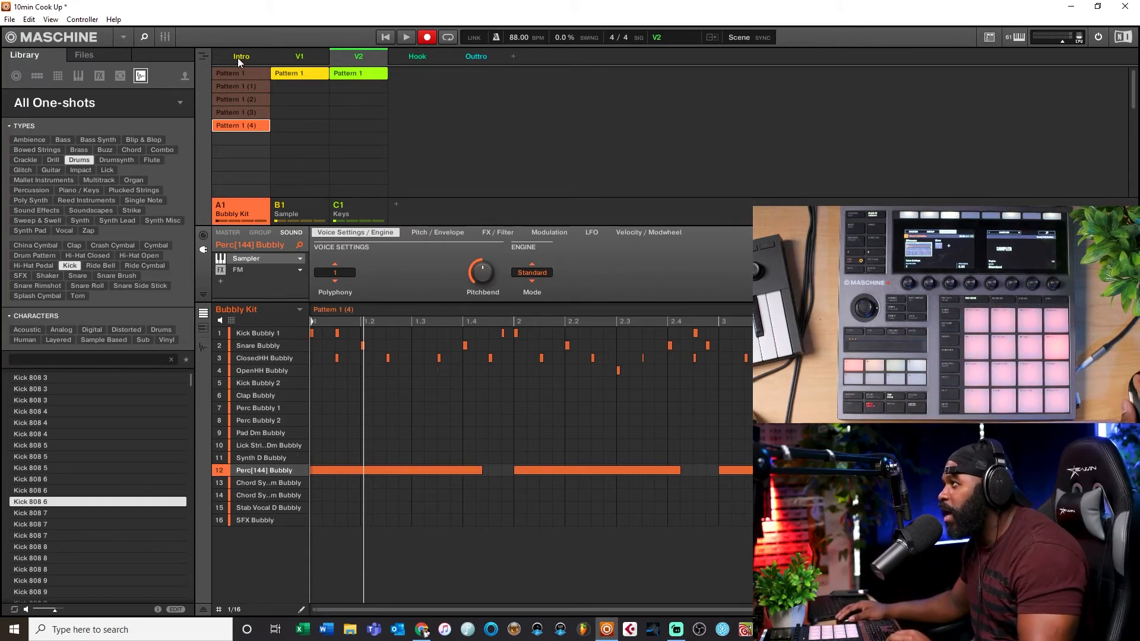
click(300, 54)
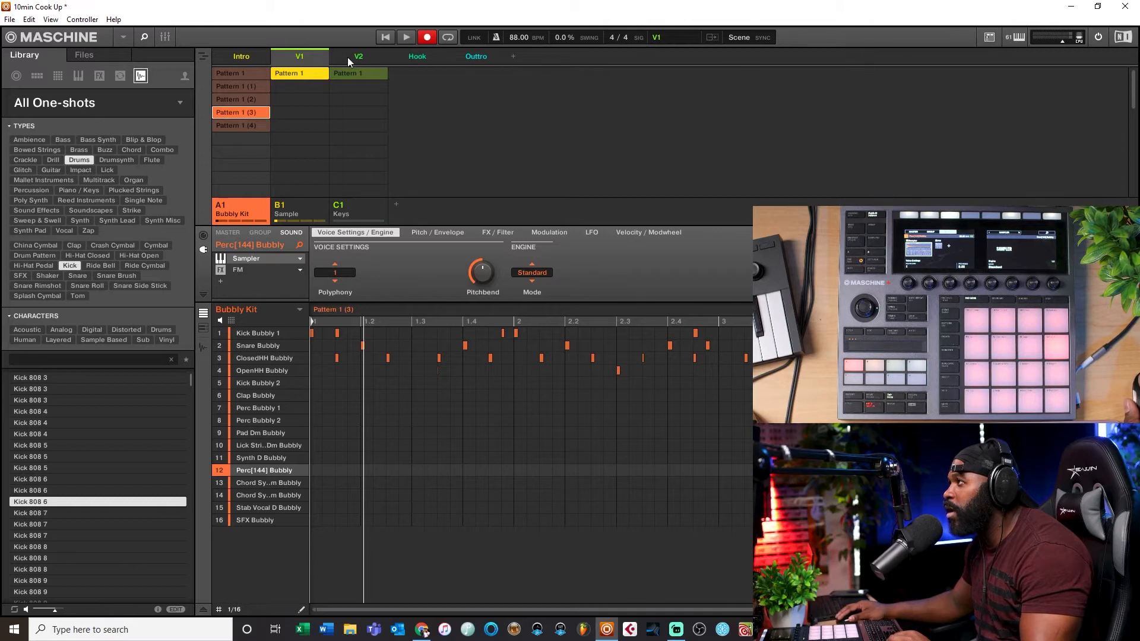
click(245, 58)
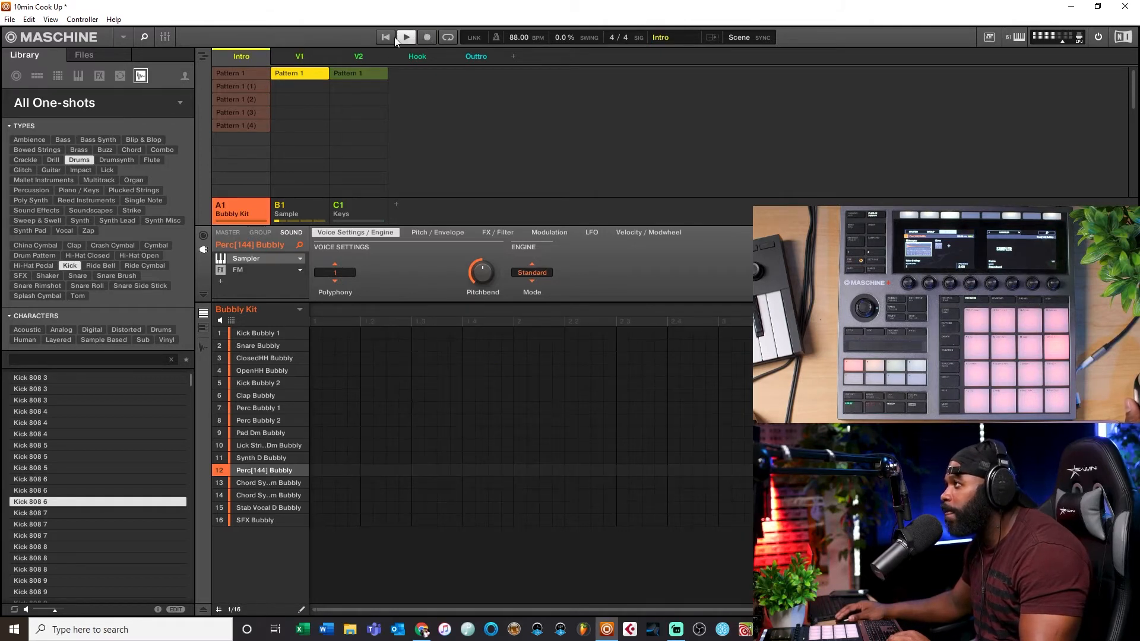
click(293, 52)
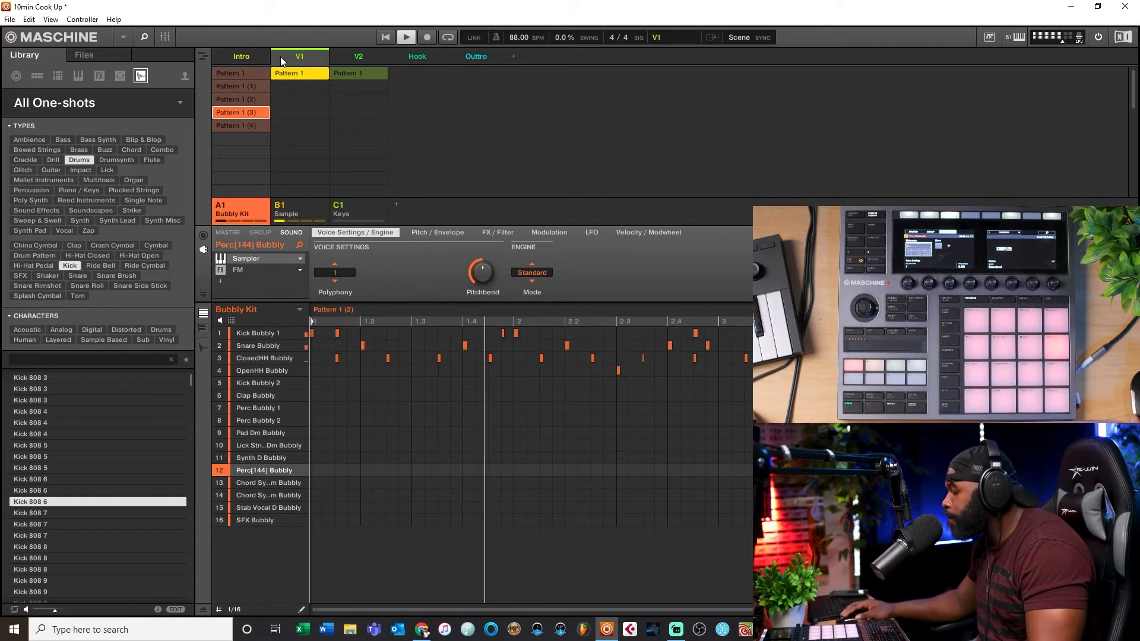
Step: Audition the V2, Hook, V1 and Intro scenes by switching between them during playback
click(359, 58)
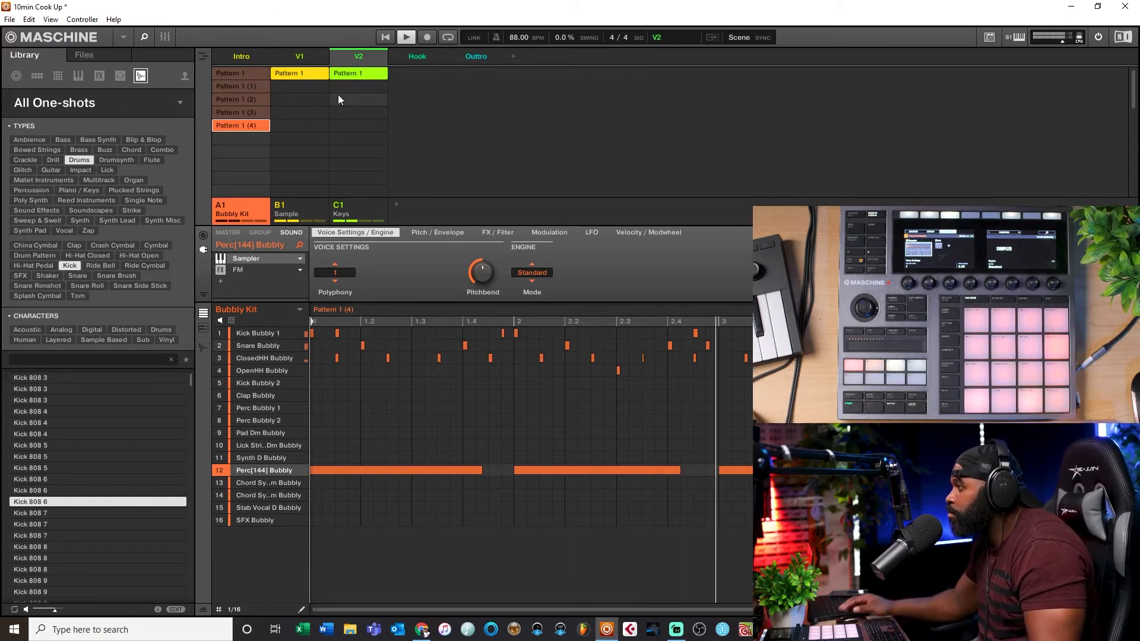
click(410, 56)
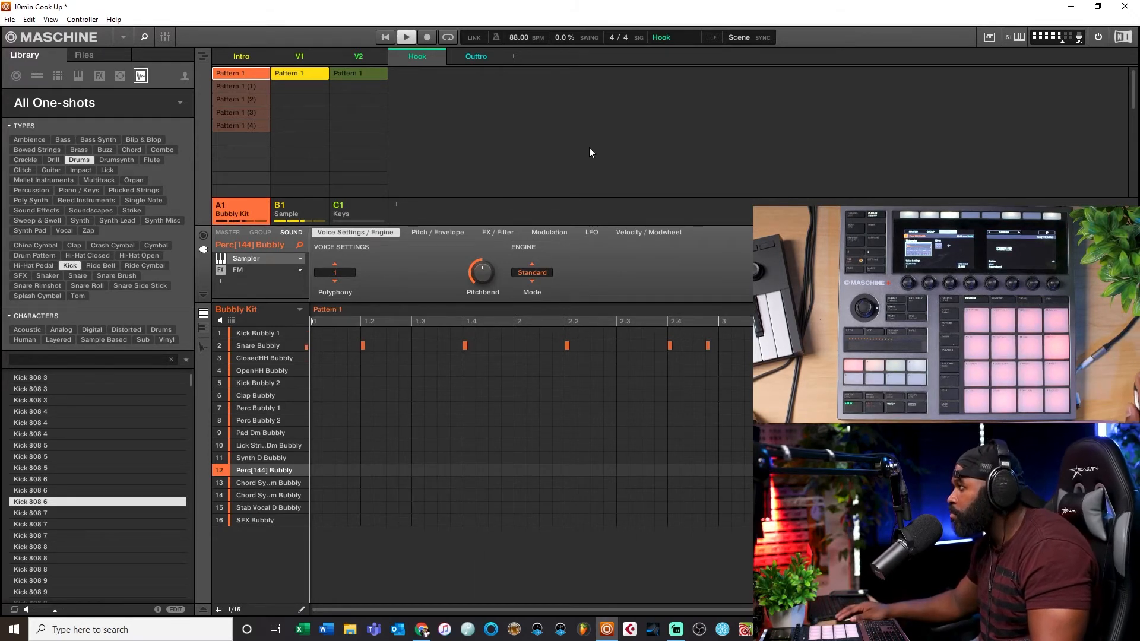
click(300, 56)
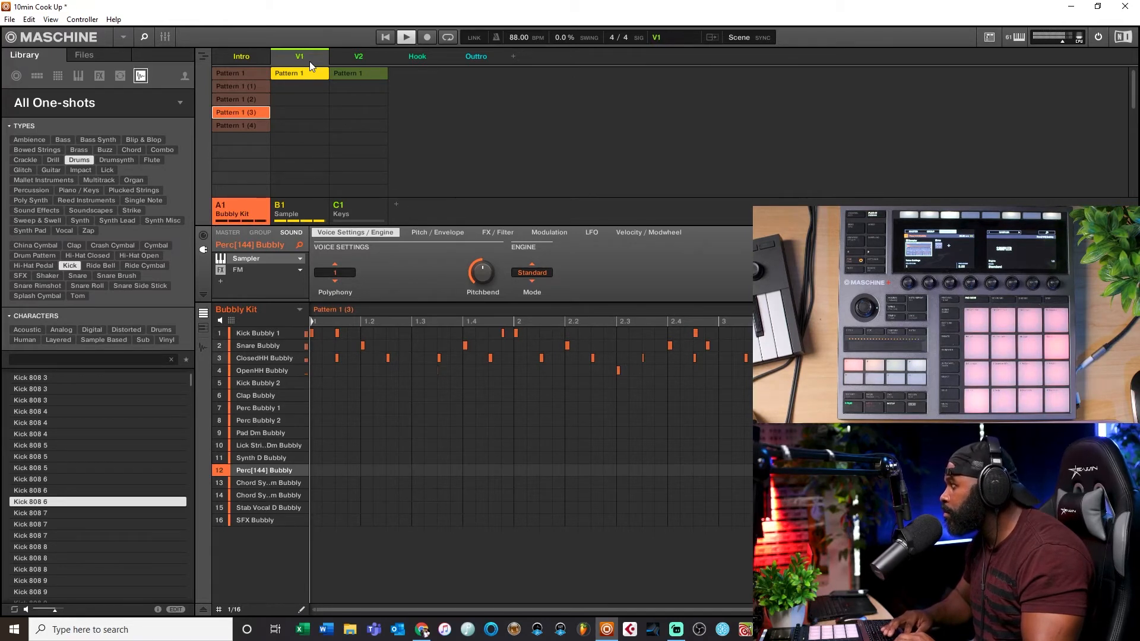
key(space)
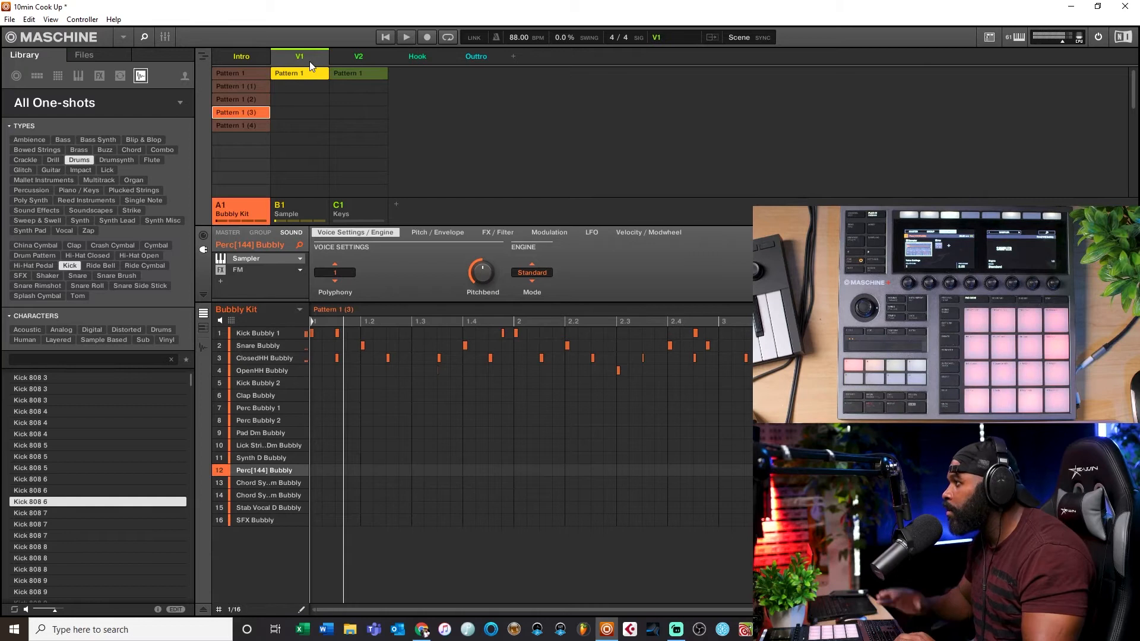
click(229, 57)
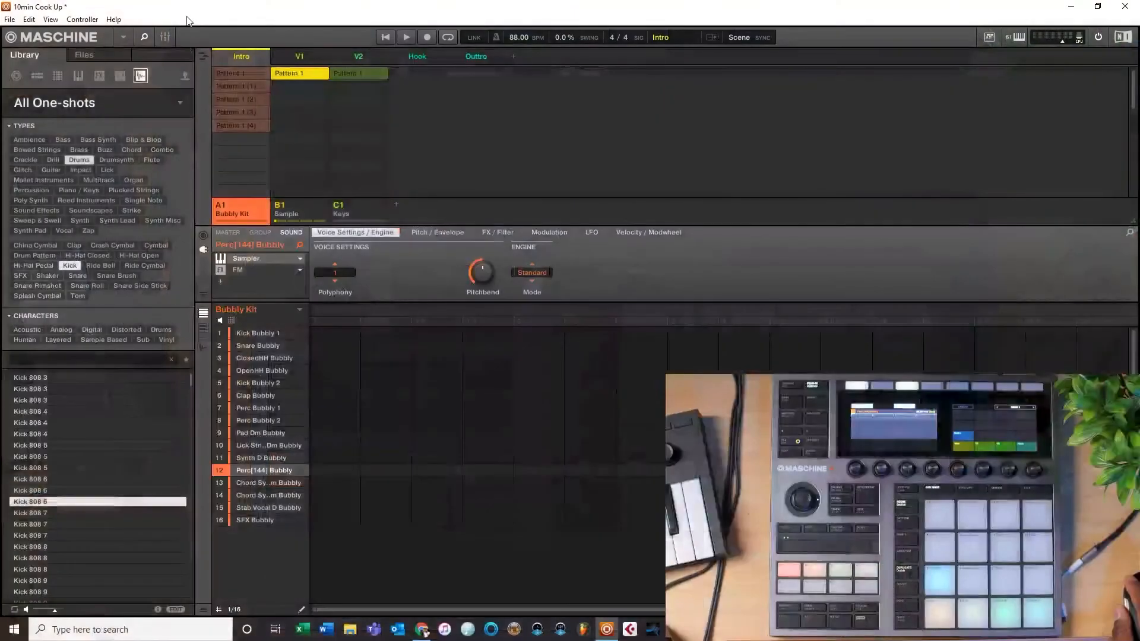
Step: Assign the Sample group's Pattern 1 to the Outtro scene
click(203, 56)
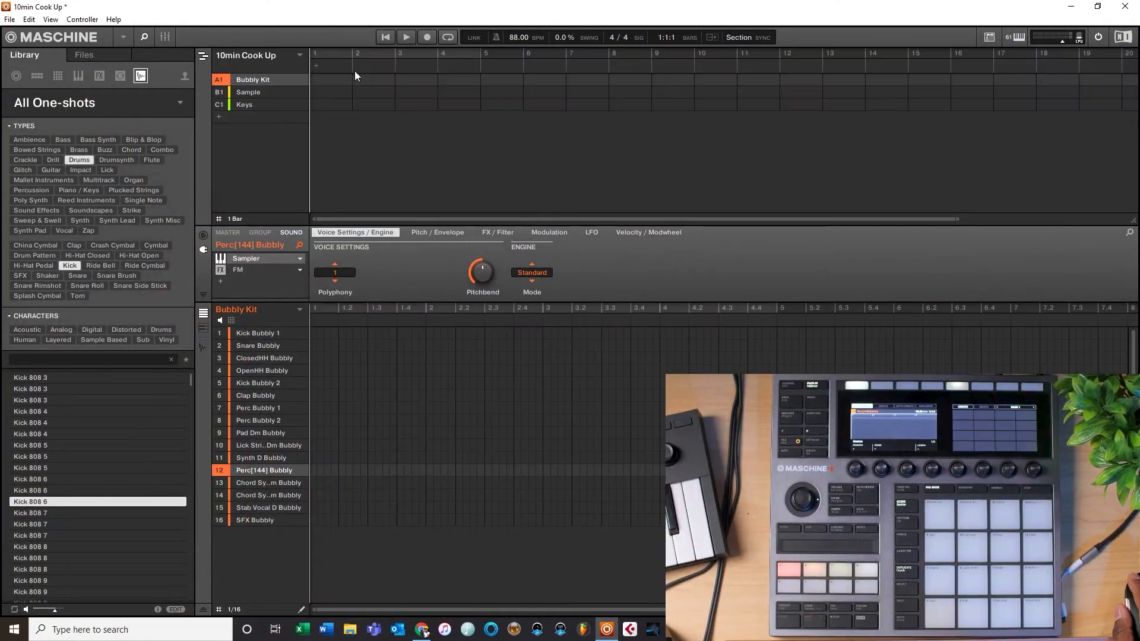
drag(956, 215, 1094, 215)
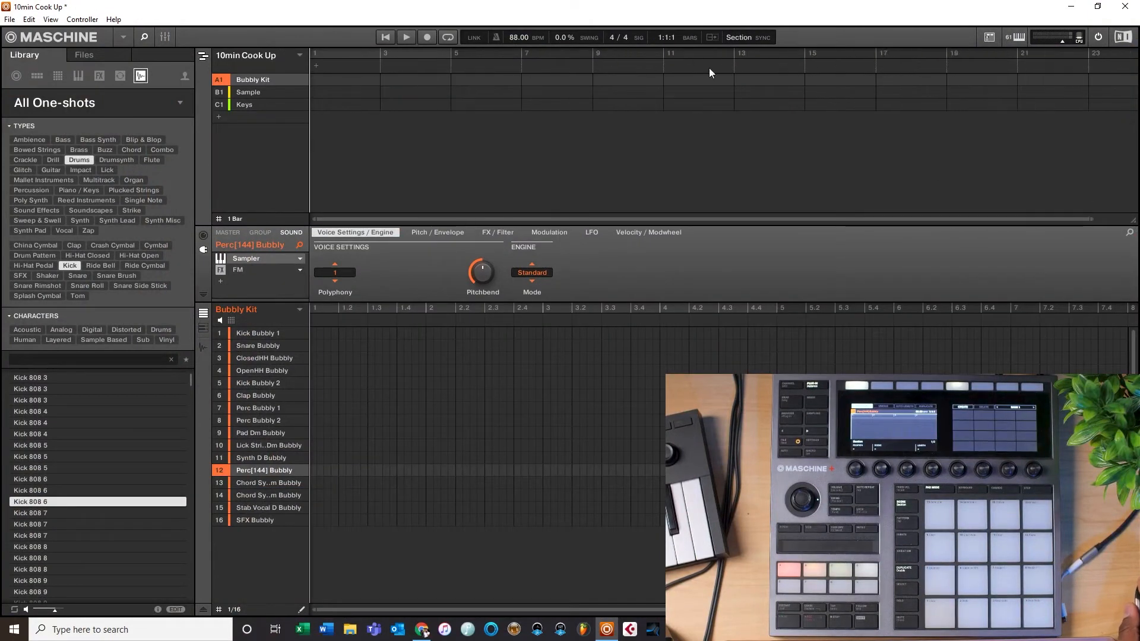
click(204, 57)
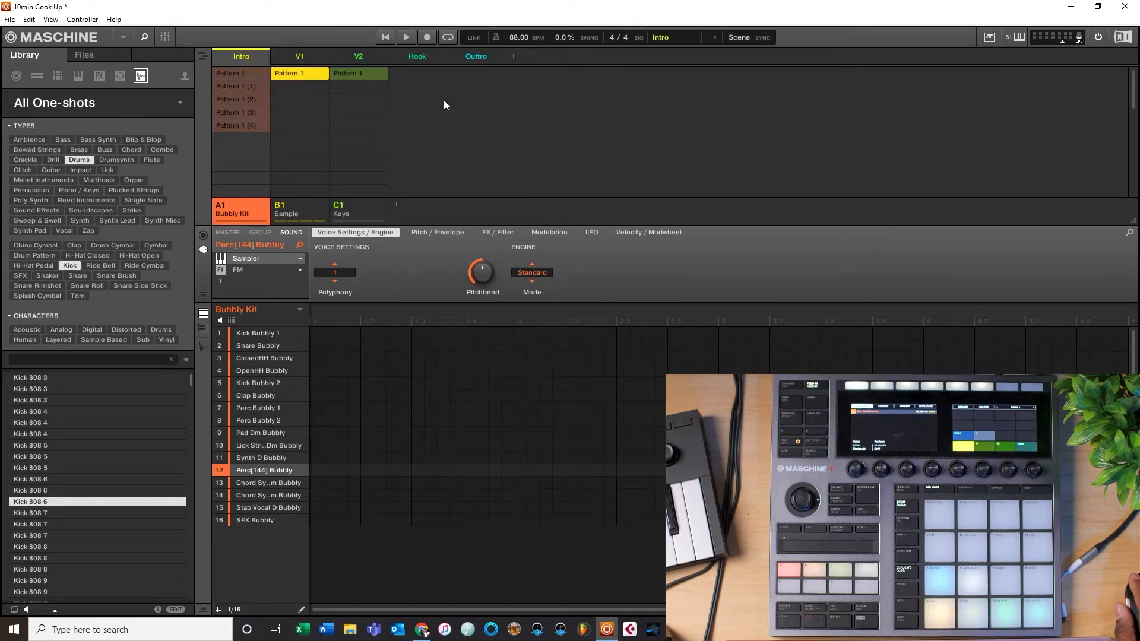
click(202, 57)
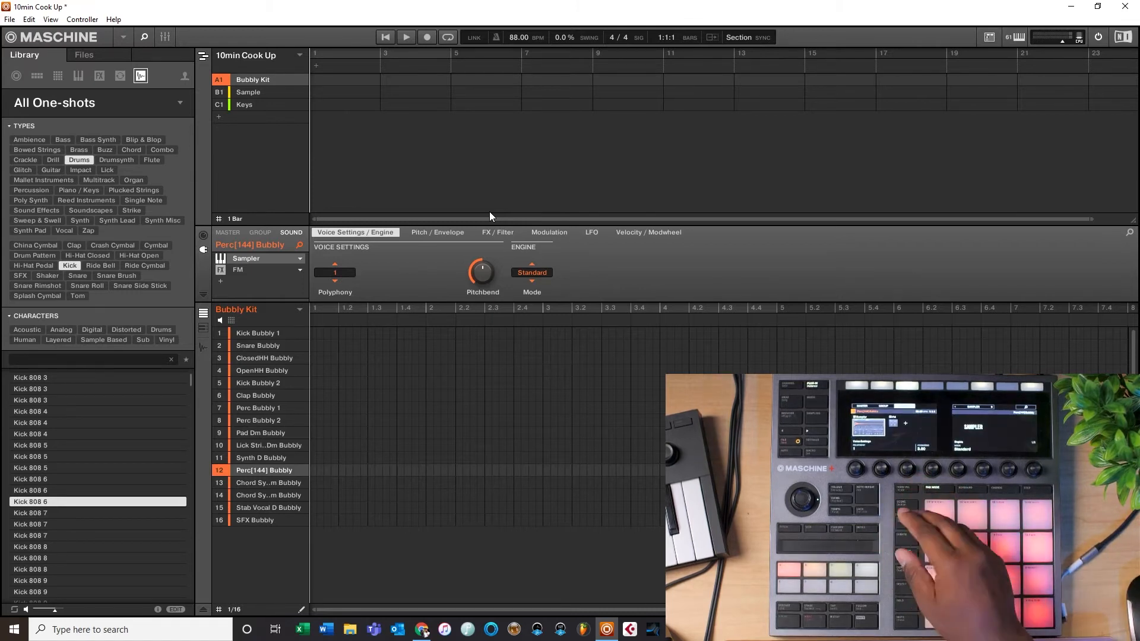
click(202, 54)
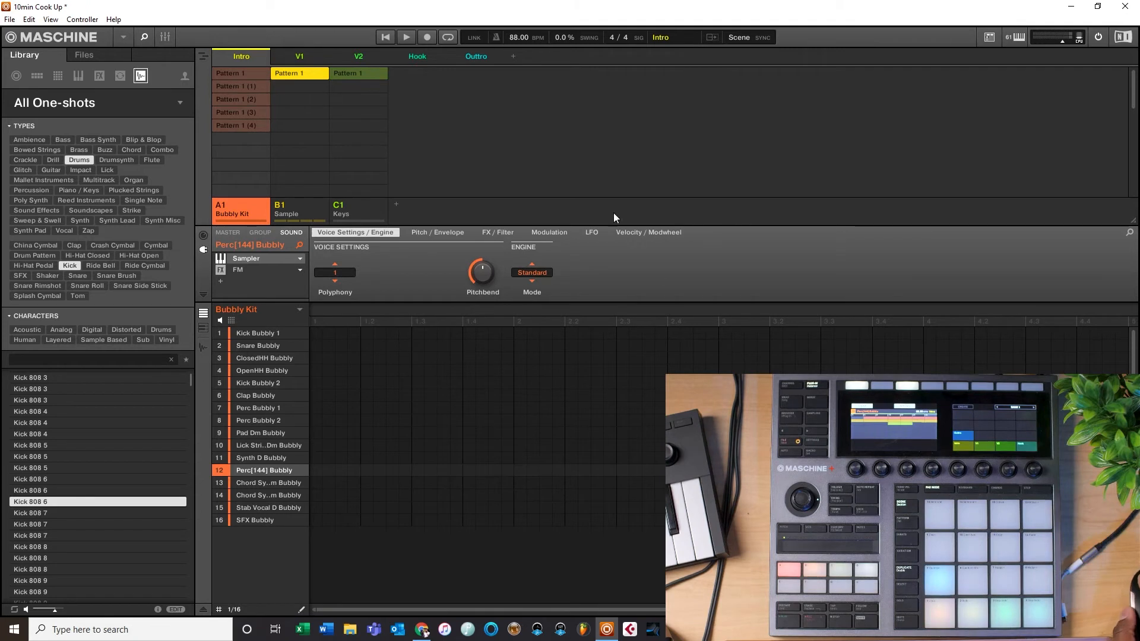
click(483, 58)
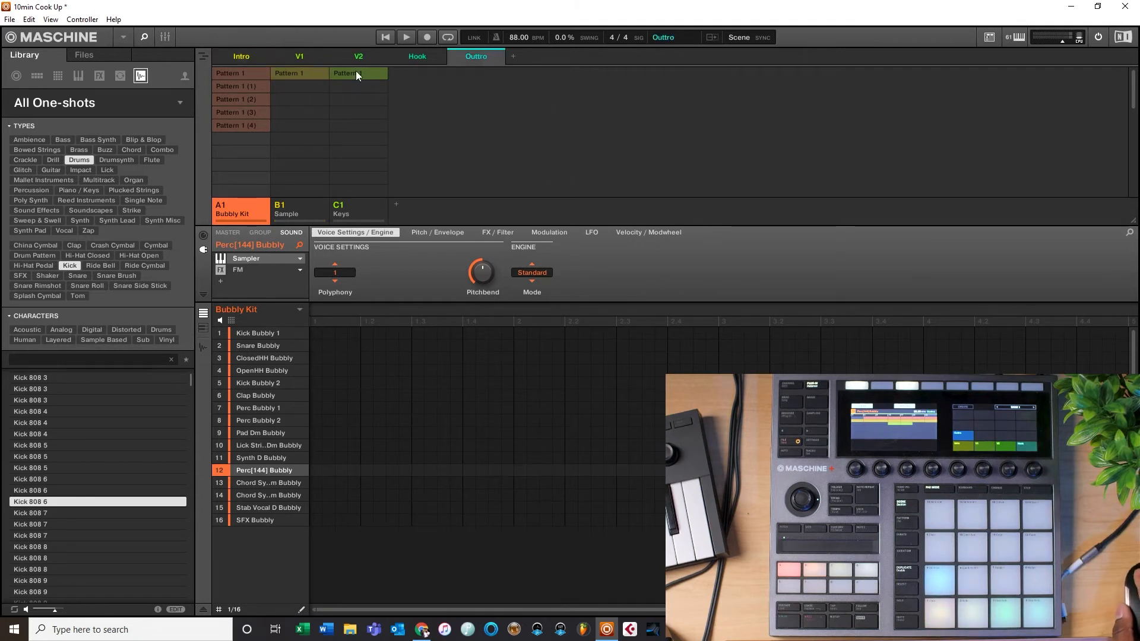
click(297, 73)
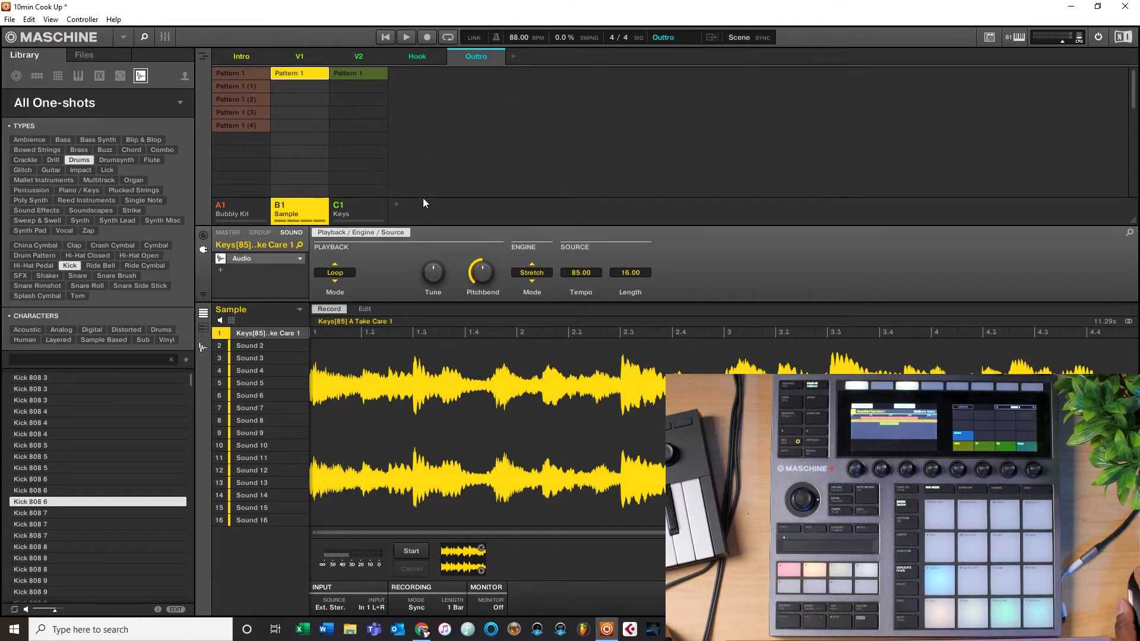
Step: Switch to the song arrangement view, return to the start and play the arrangement
click(202, 57)
drag(736, 216, 1136, 159)
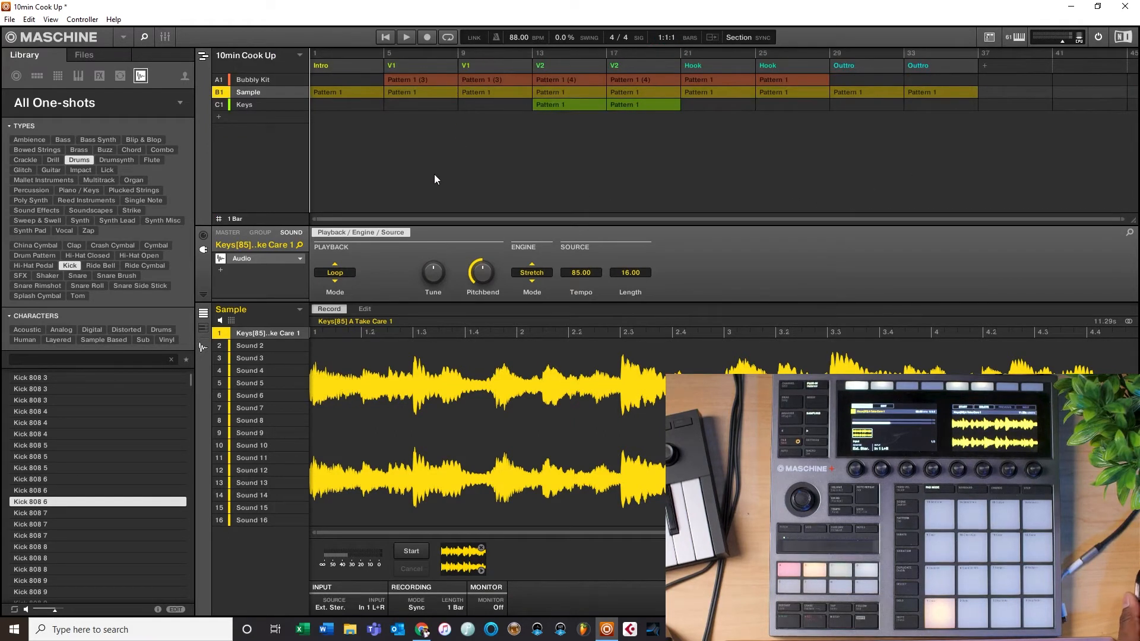
click(385, 38)
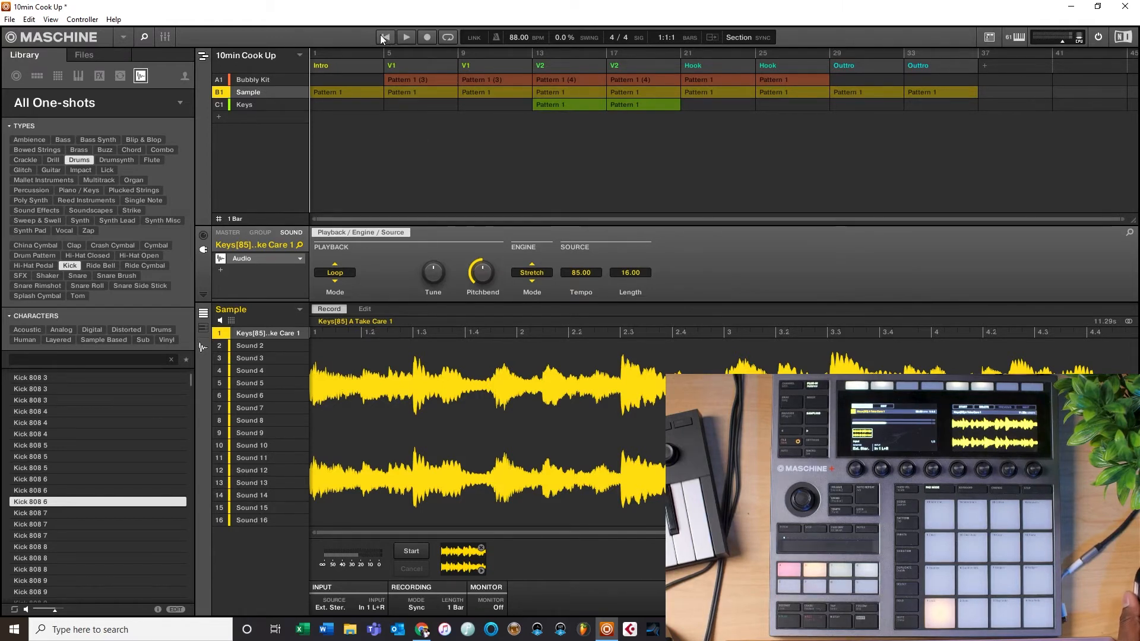
key(space)
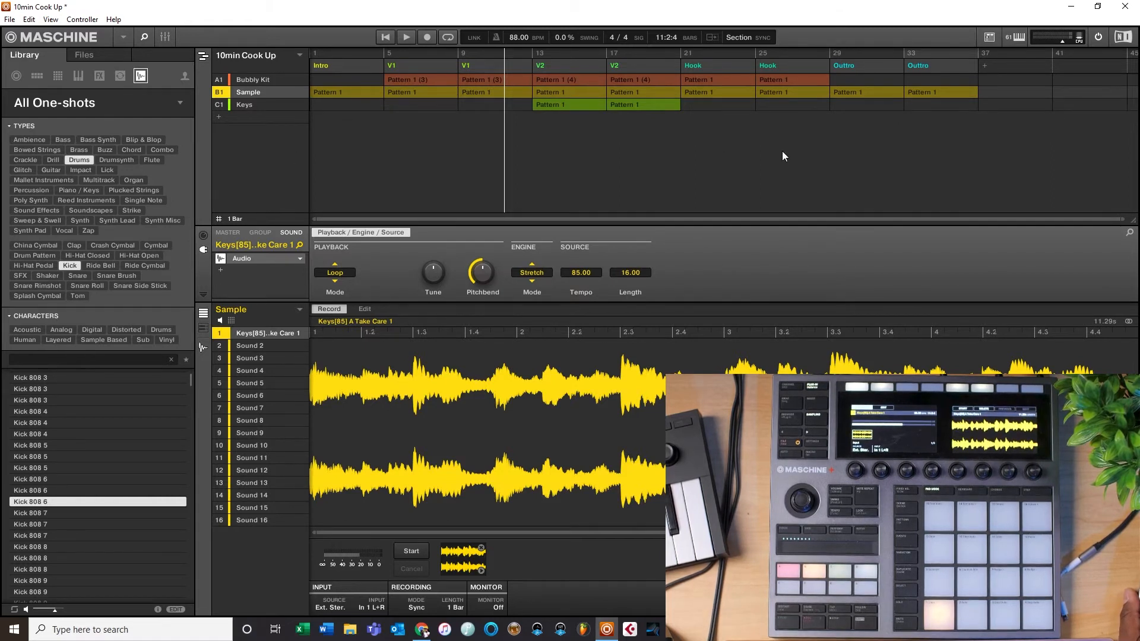
Step: Convert every arrangement section, from the Intro through both Outtro sections, into clips
click(358, 65)
right_click(358, 66)
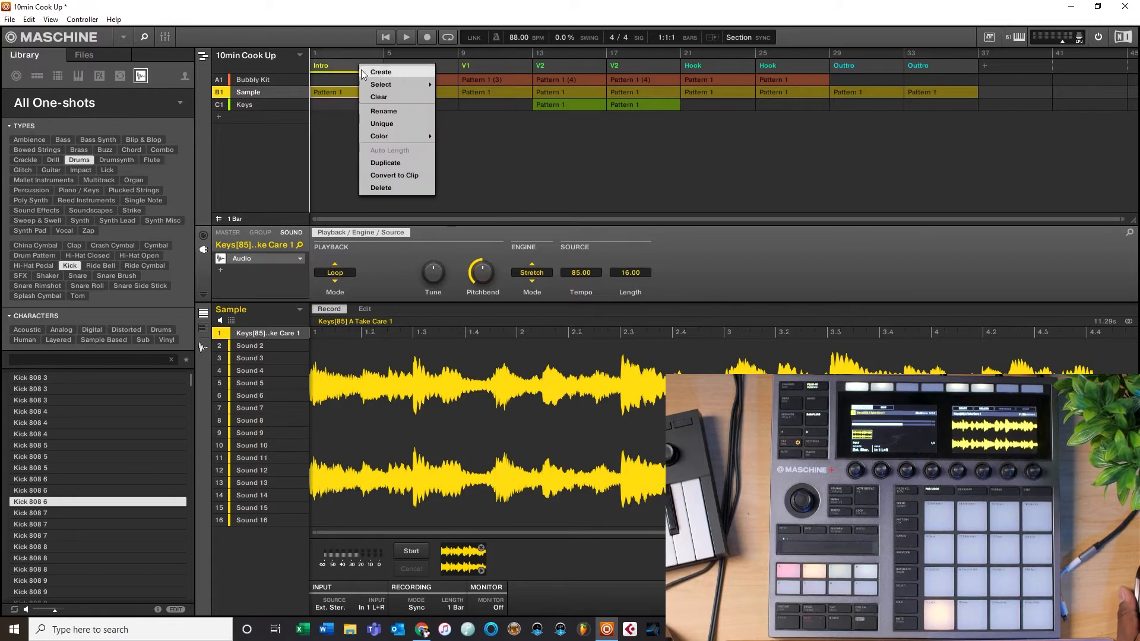
click(391, 175)
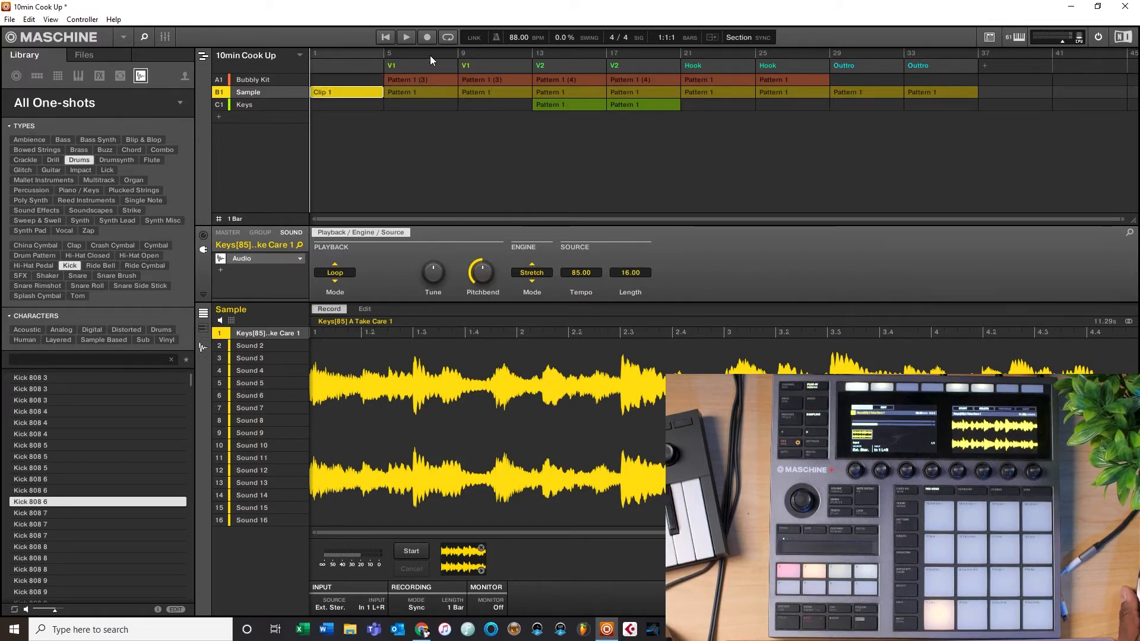
right_click(428, 66)
click(491, 177)
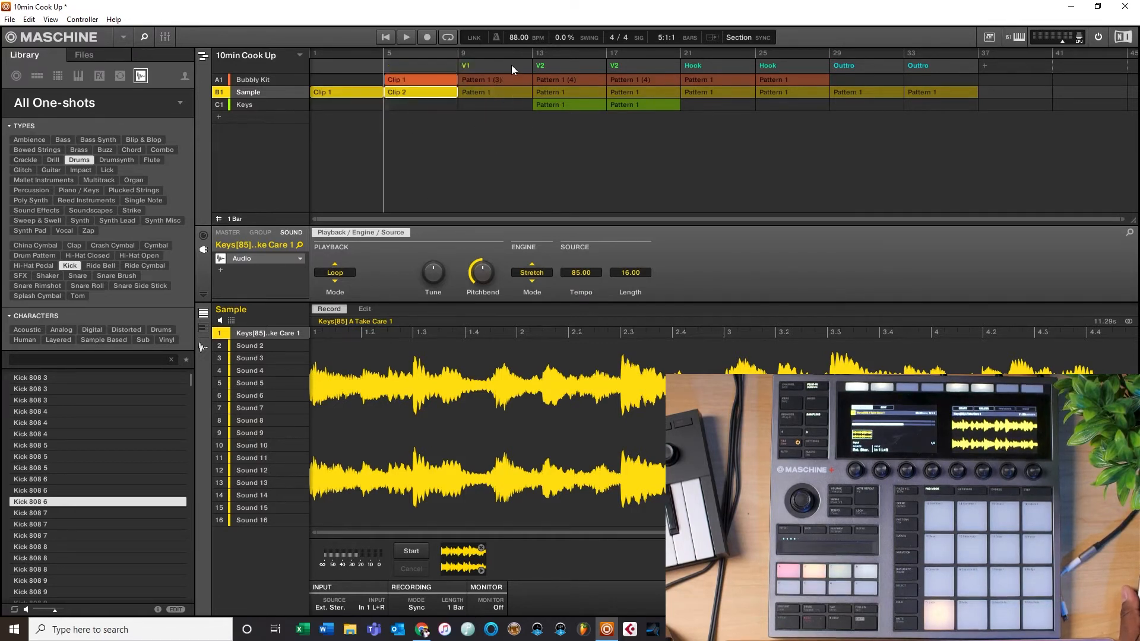
right_click(511, 65)
click(546, 177)
click(563, 65)
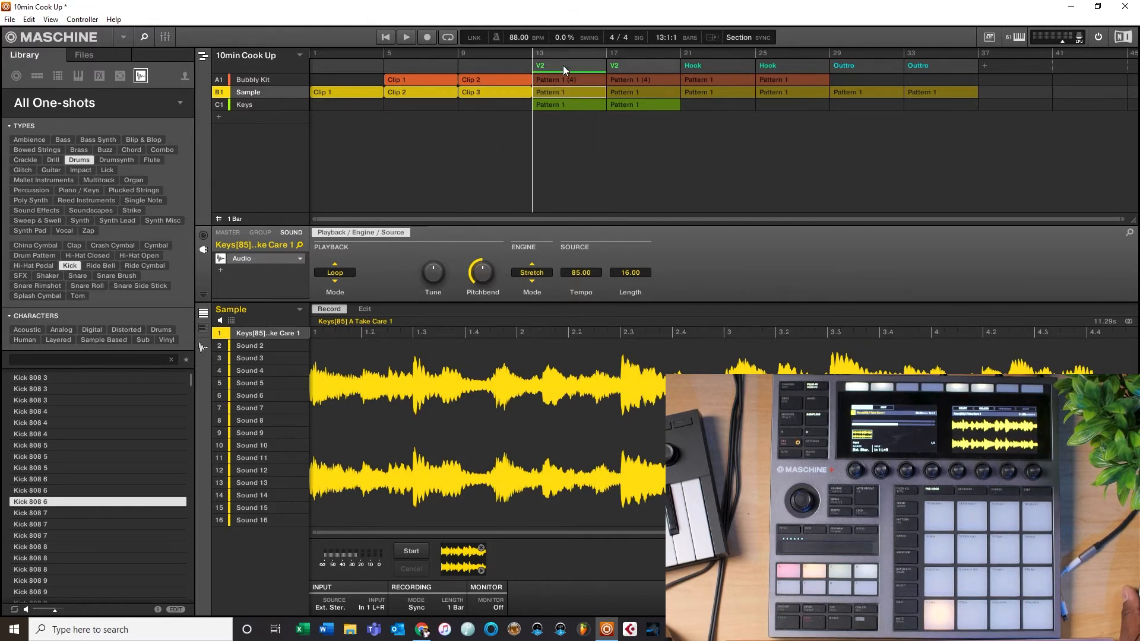
right_click(551, 63)
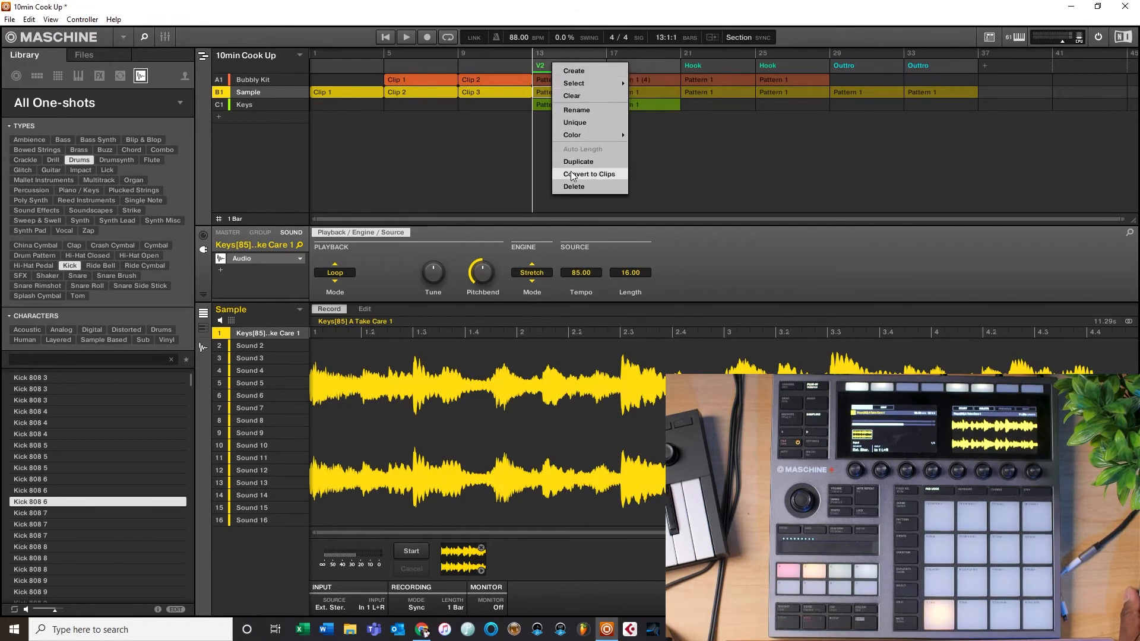
click(573, 175)
right_click(652, 67)
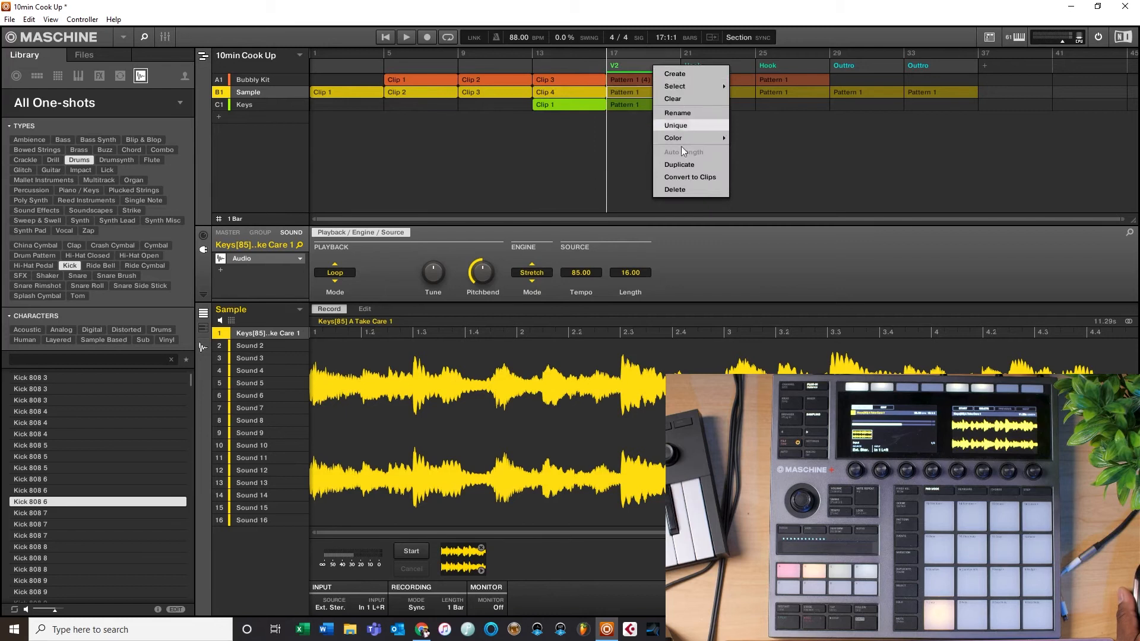
click(677, 177)
right_click(721, 63)
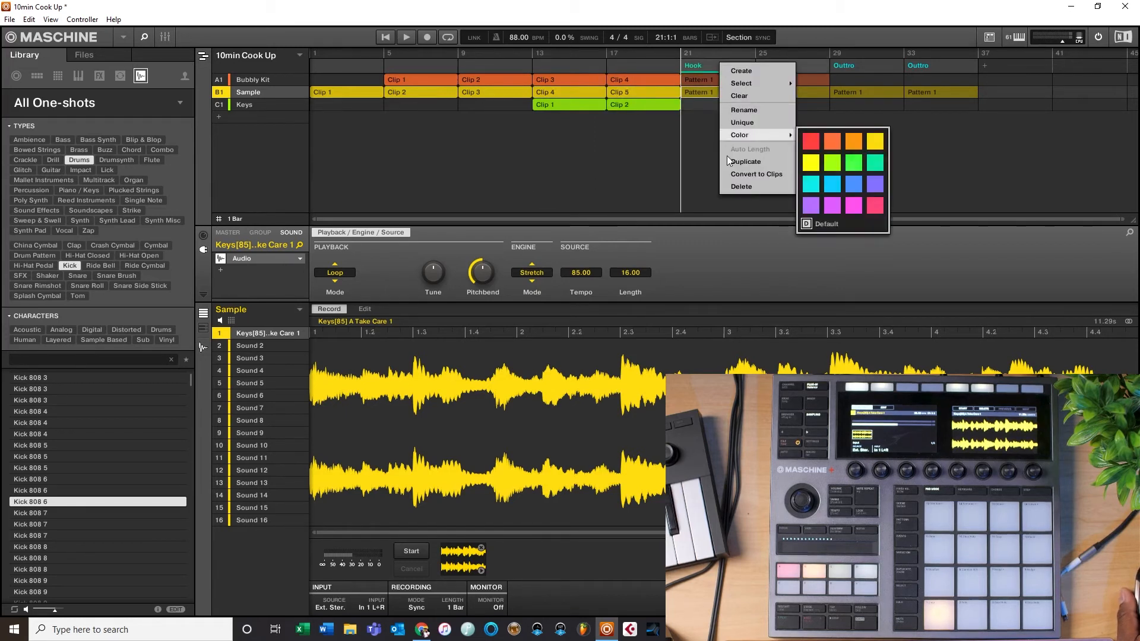
click(742, 176)
right_click(779, 63)
click(822, 173)
right_click(850, 63)
click(880, 168)
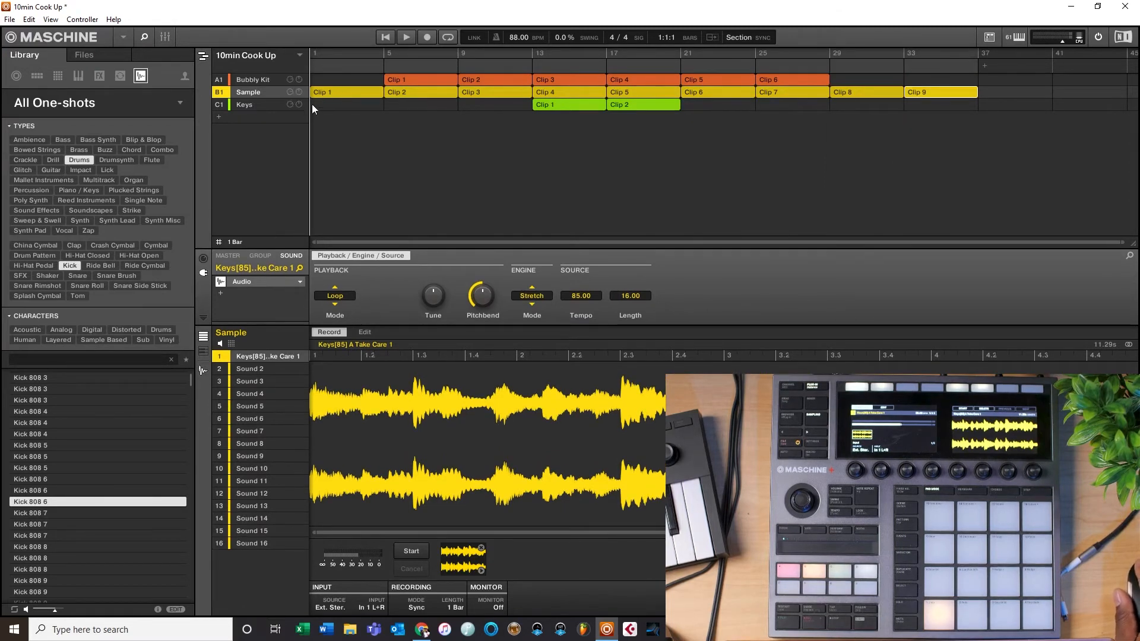
Step: Inspect the Bubbly Kit clips one by one in the event editor
click(336, 94)
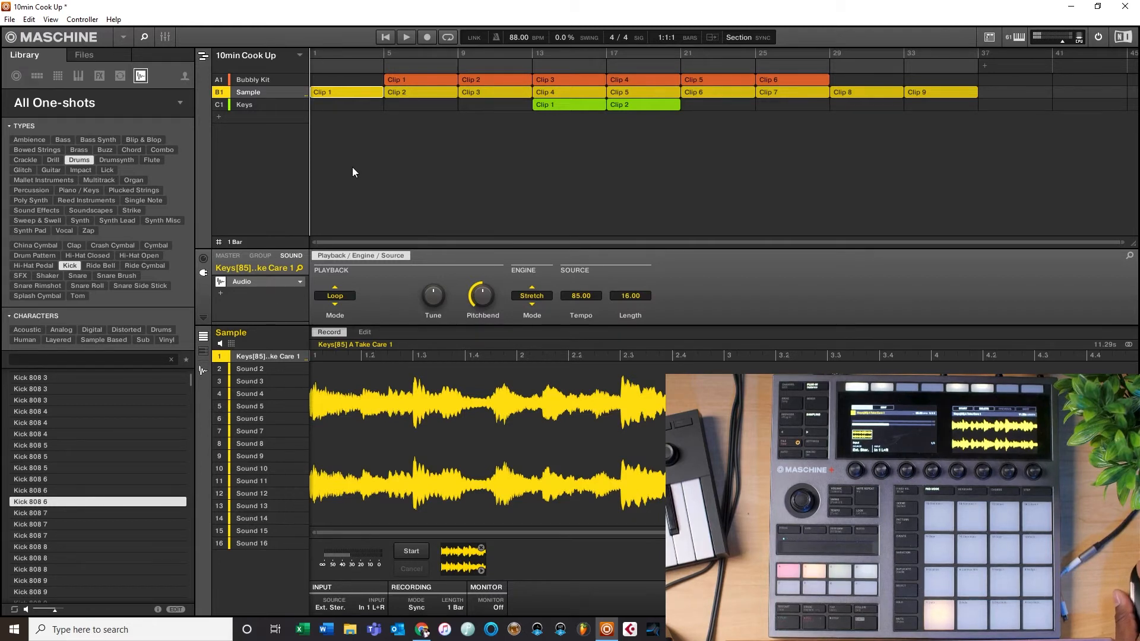
click(416, 81)
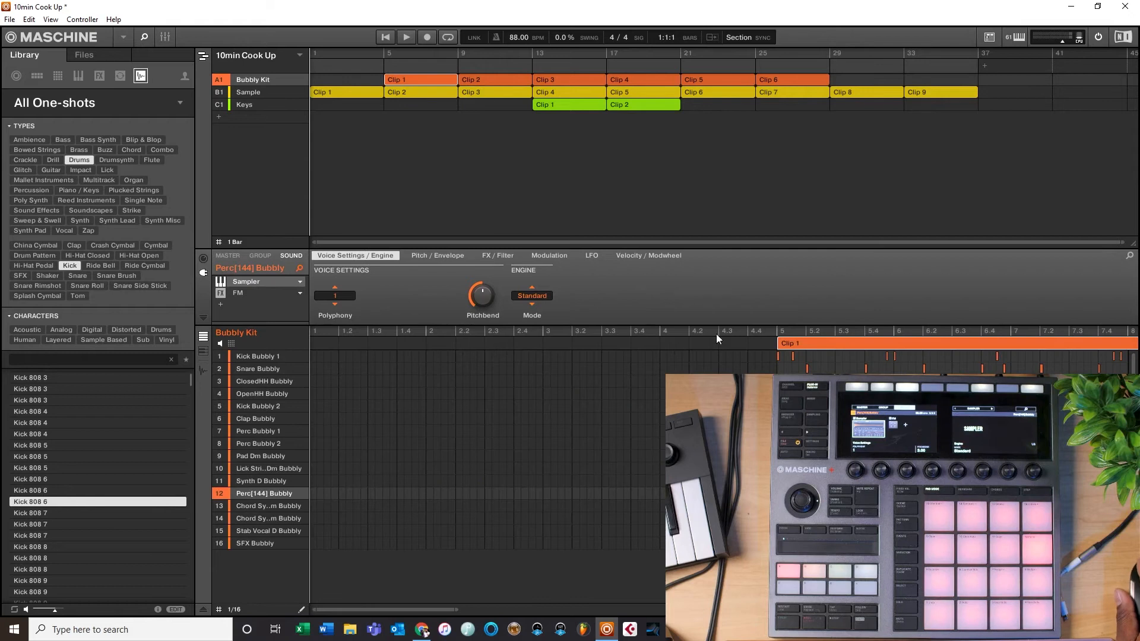
drag(367, 608, 418, 633)
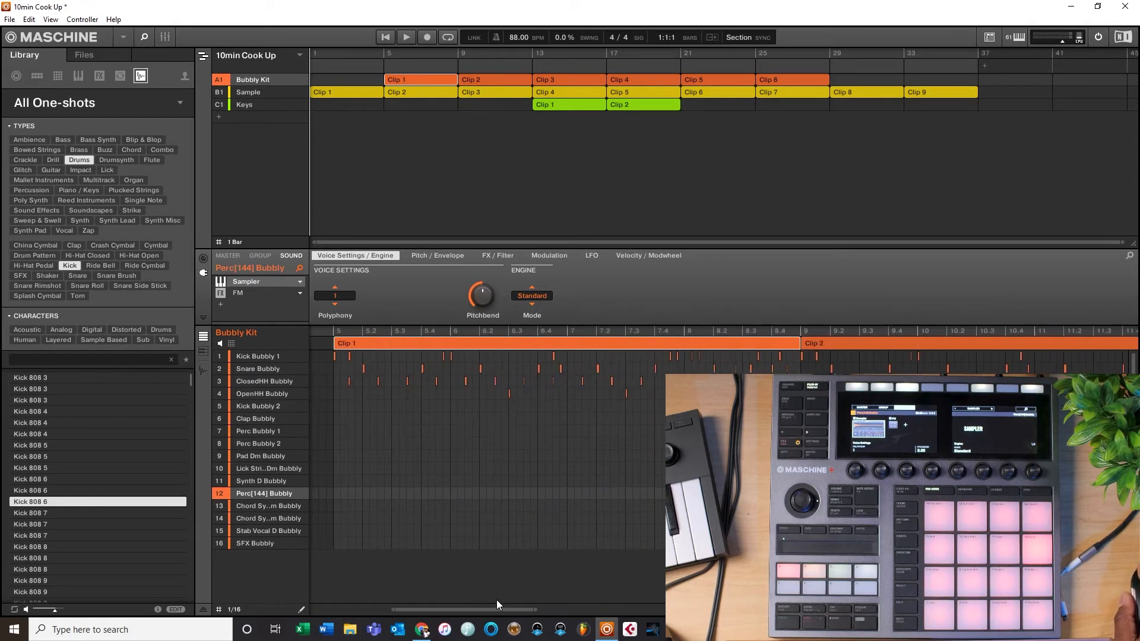
drag(536, 609, 962, 608)
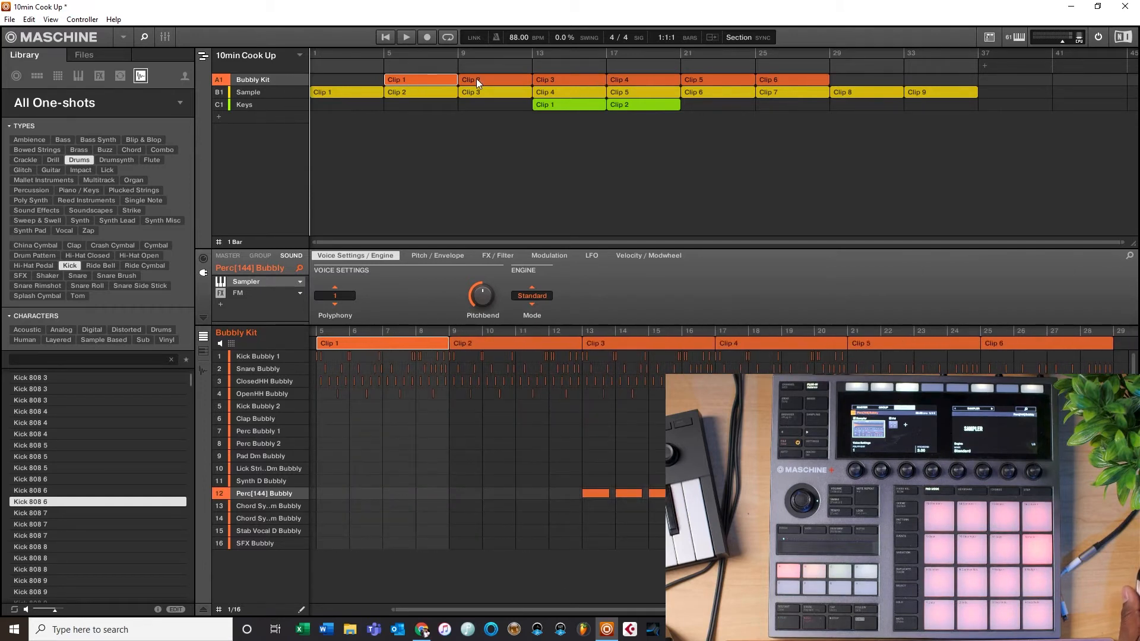
click(493, 79)
click(575, 82)
click(627, 80)
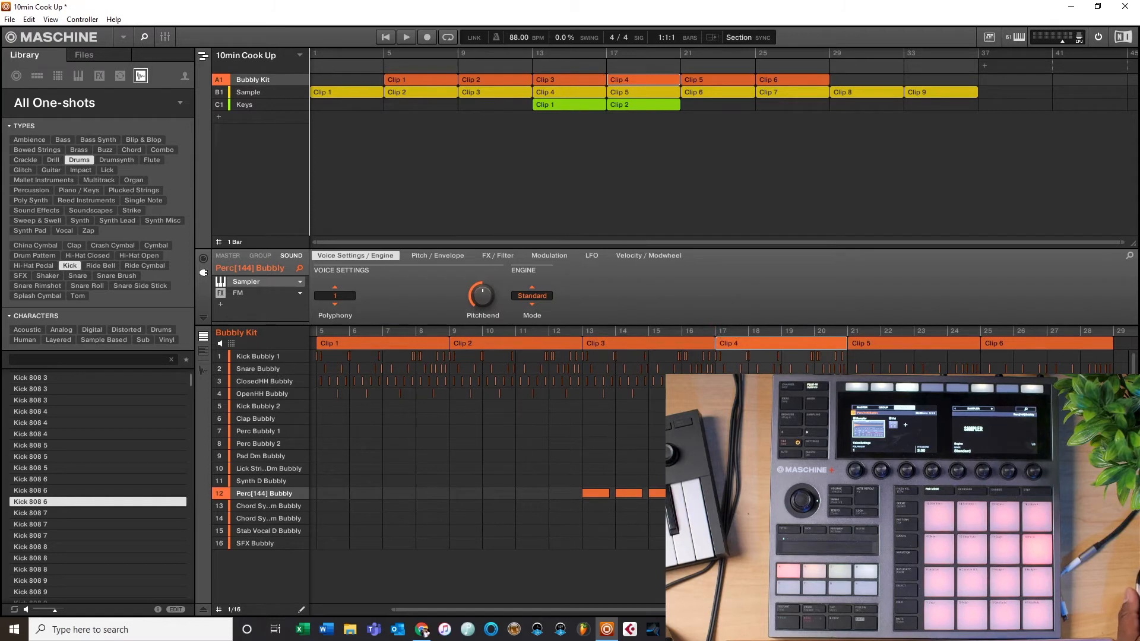
click(515, 82)
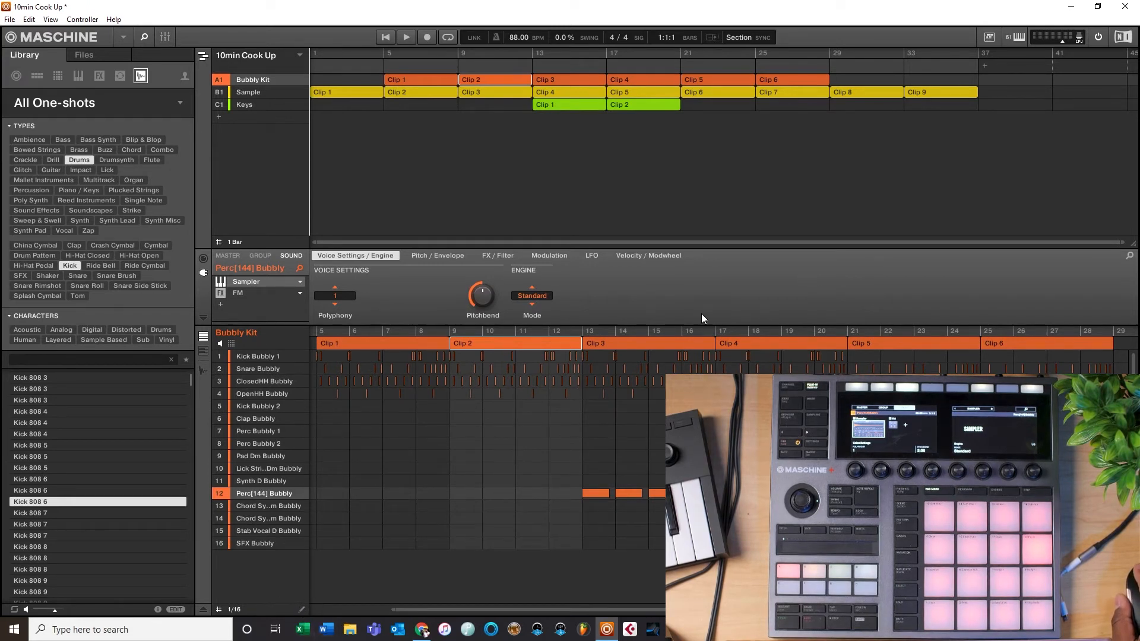
Step: Try deleting a group of notes near the end of the Bubbly Kit's Clip 2, then undo the deletion
drag(901, 610, 607, 610)
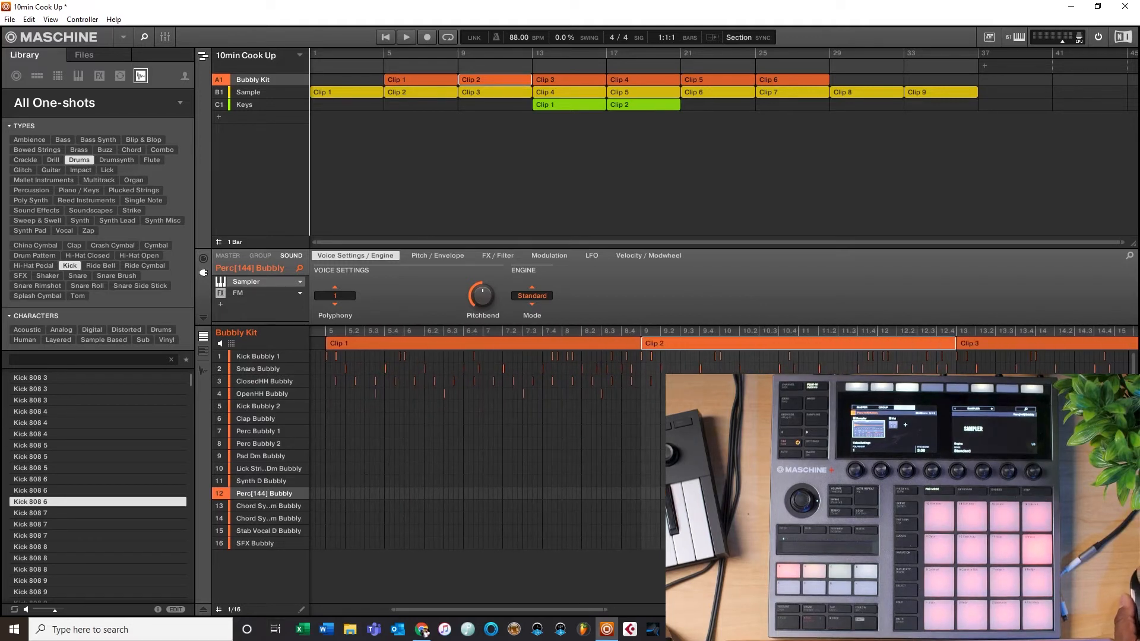
click(262, 394)
drag(954, 398, 920, 363)
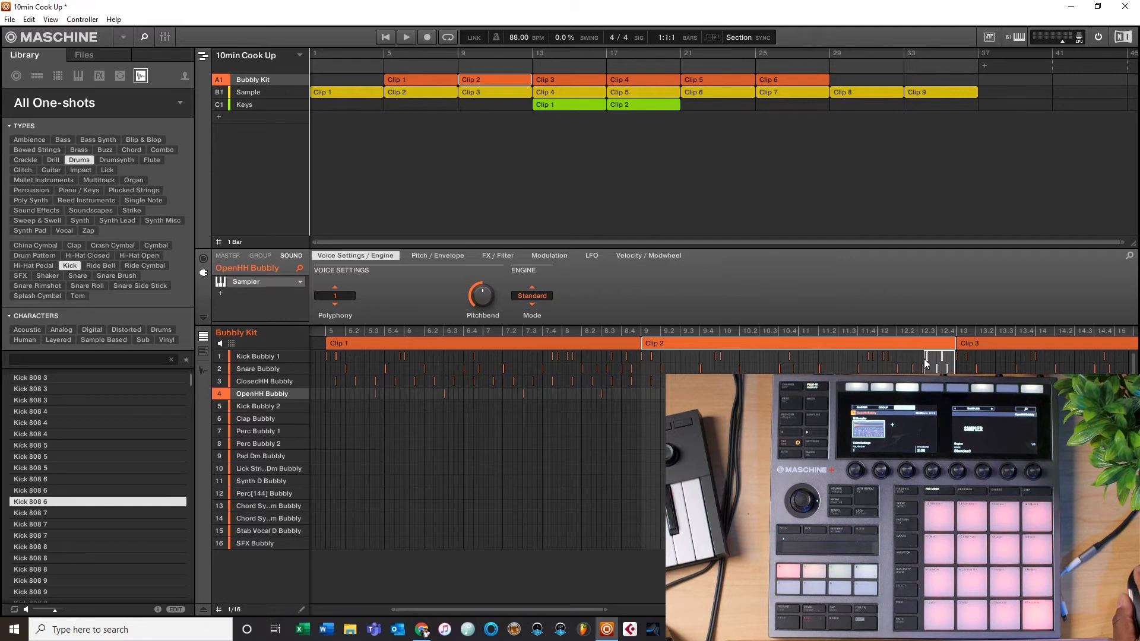
key(Delete)
key(ctrl+z)
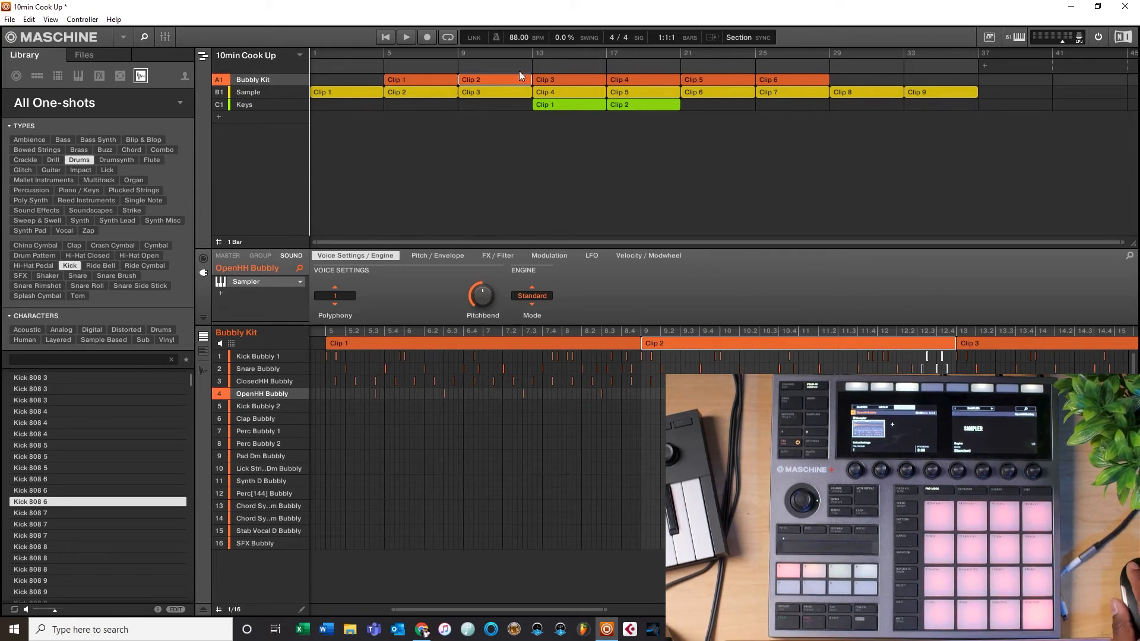
Step: Set the arrangement grid to 1/8 and shorten the Bubbly Kit's Clip 2 by one eighth of a bar
click(222, 243)
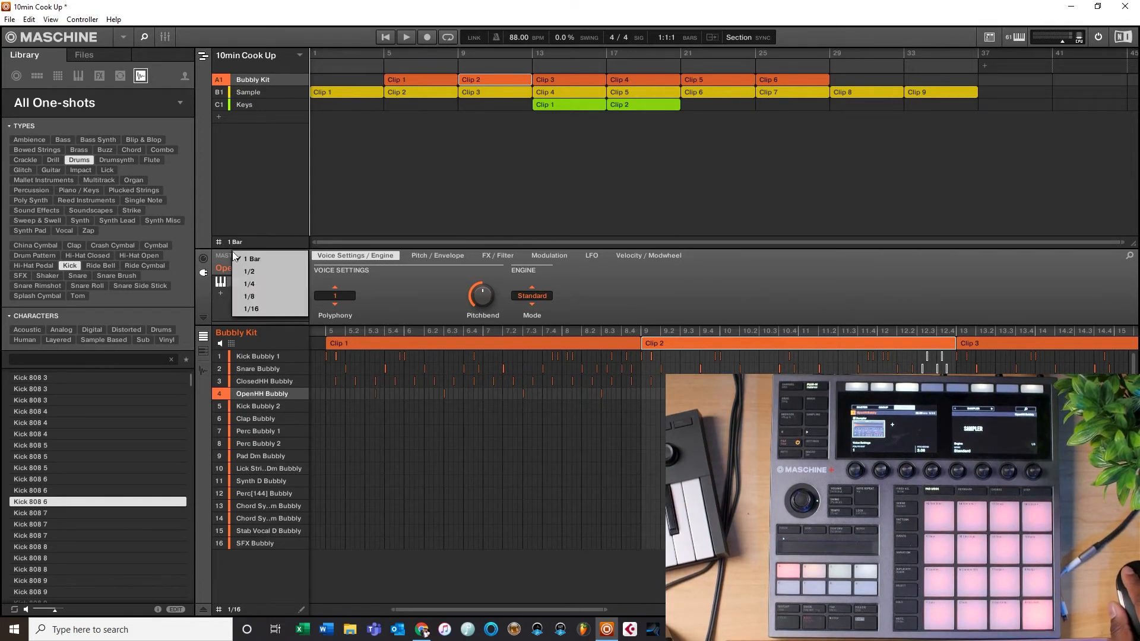
click(255, 300)
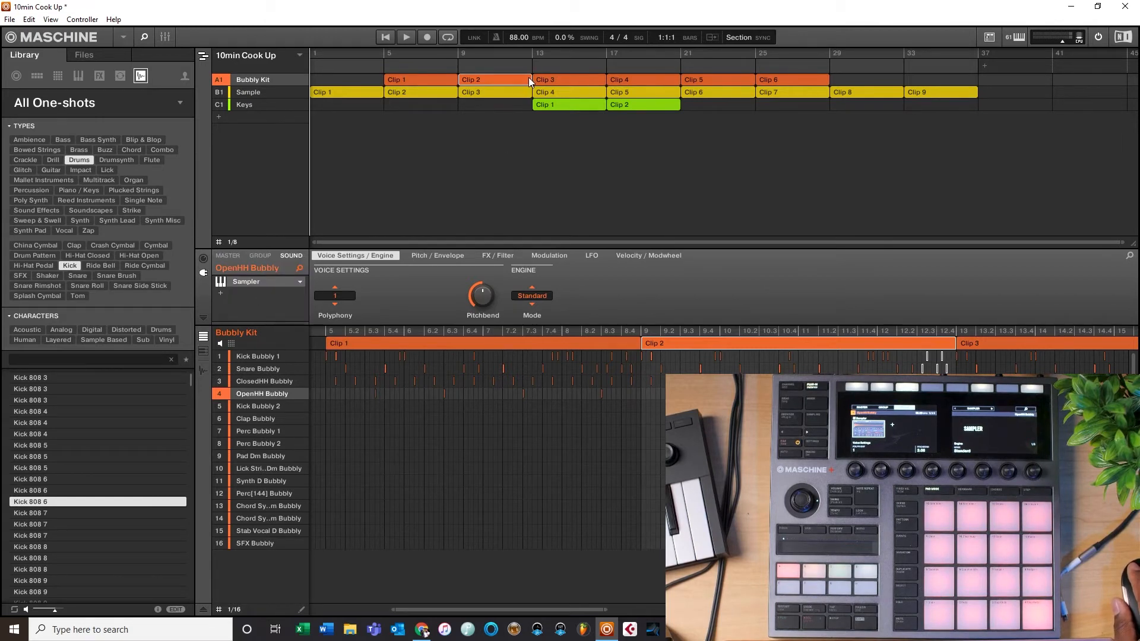
drag(530, 80, 520, 82)
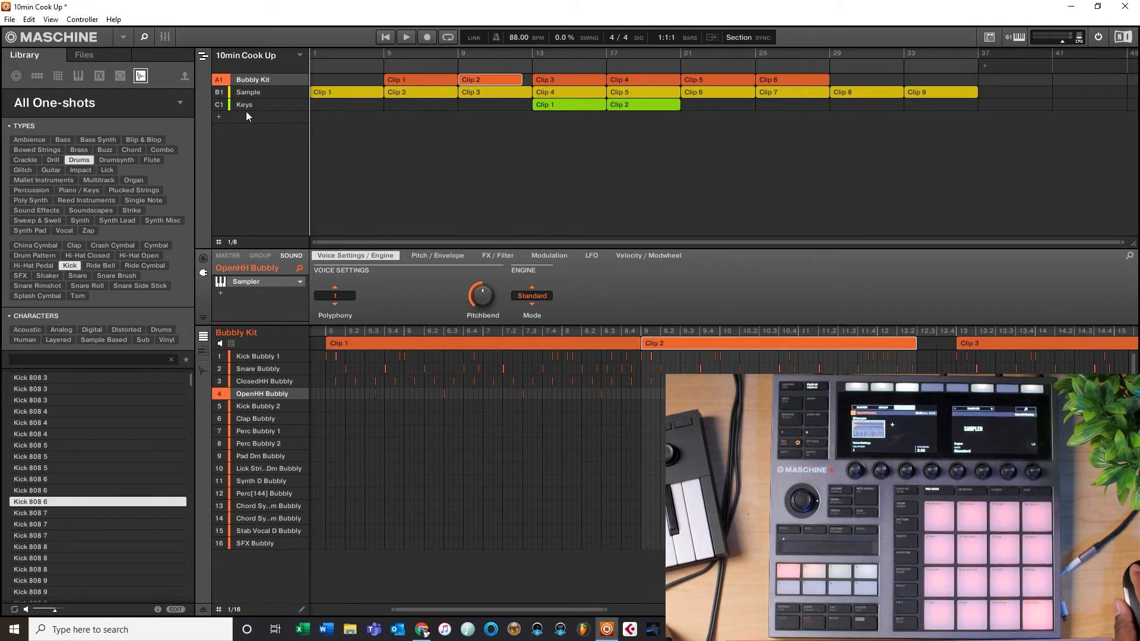
Step: Inspect the Bubbly Kit's Clip 3 and Clip 4 in the event editor and glance at the mixer view
click(571, 79)
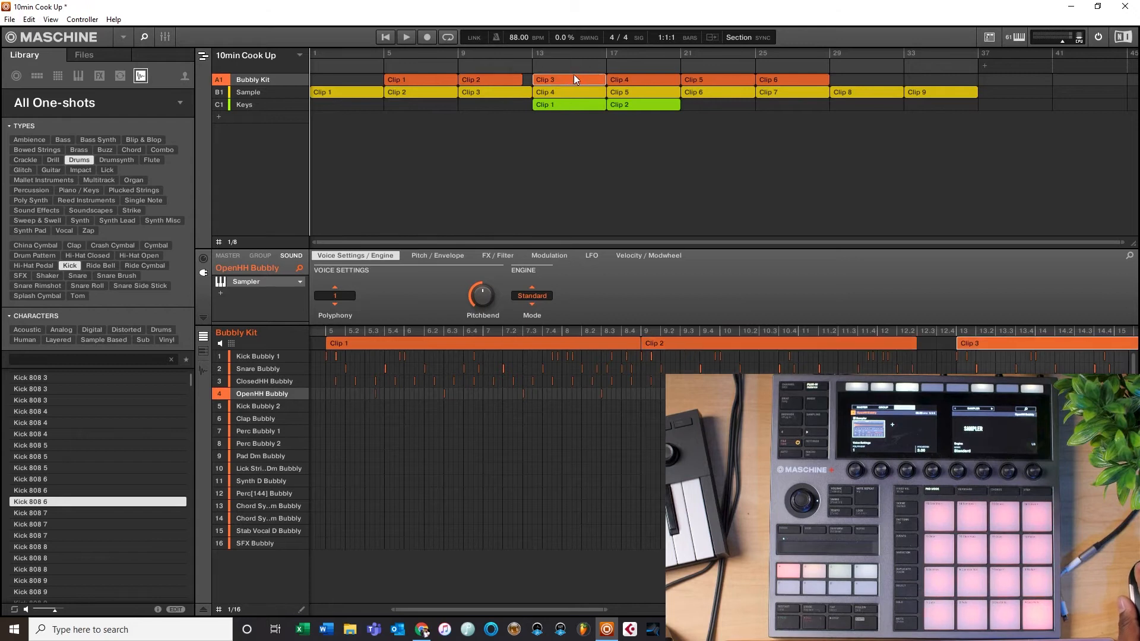
drag(571, 80, 573, 81)
drag(678, 79, 671, 81)
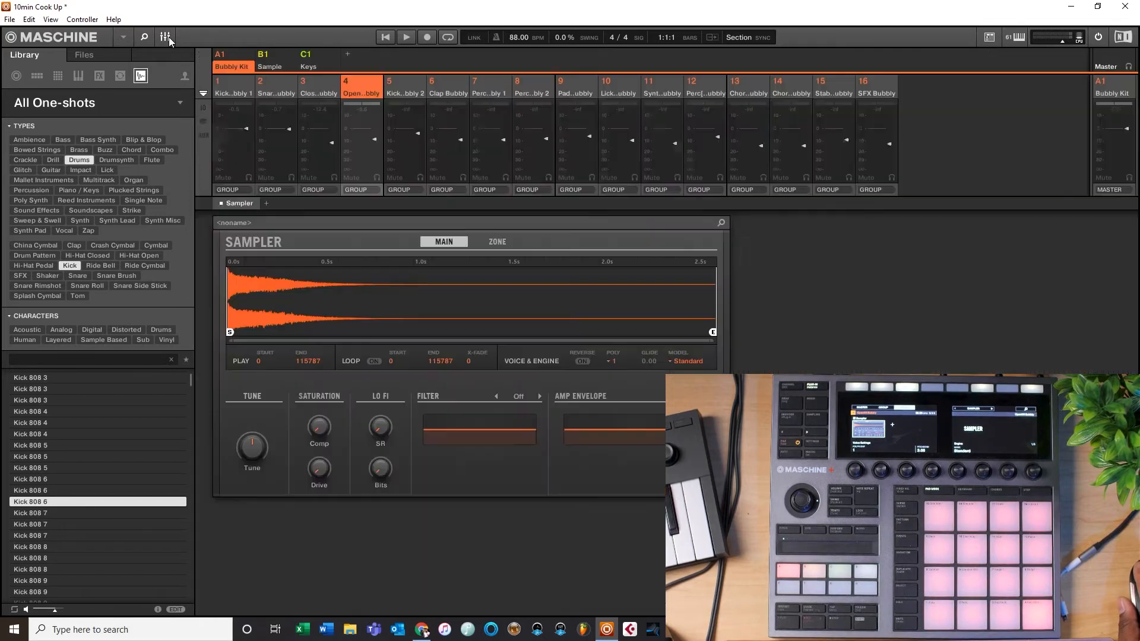
click(166, 37)
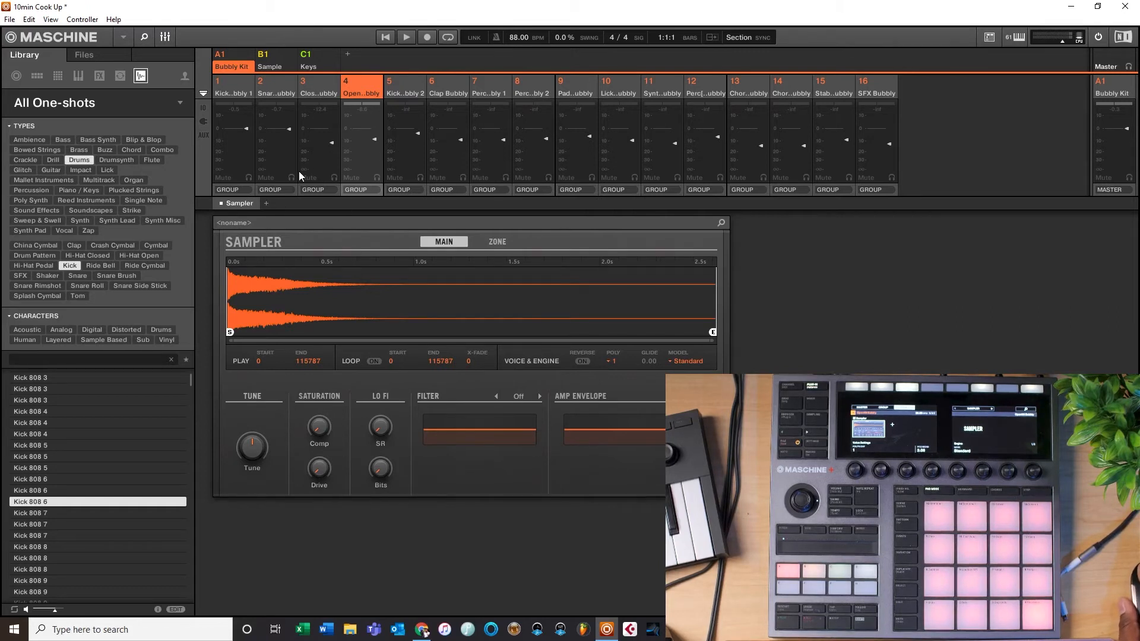
click(167, 37)
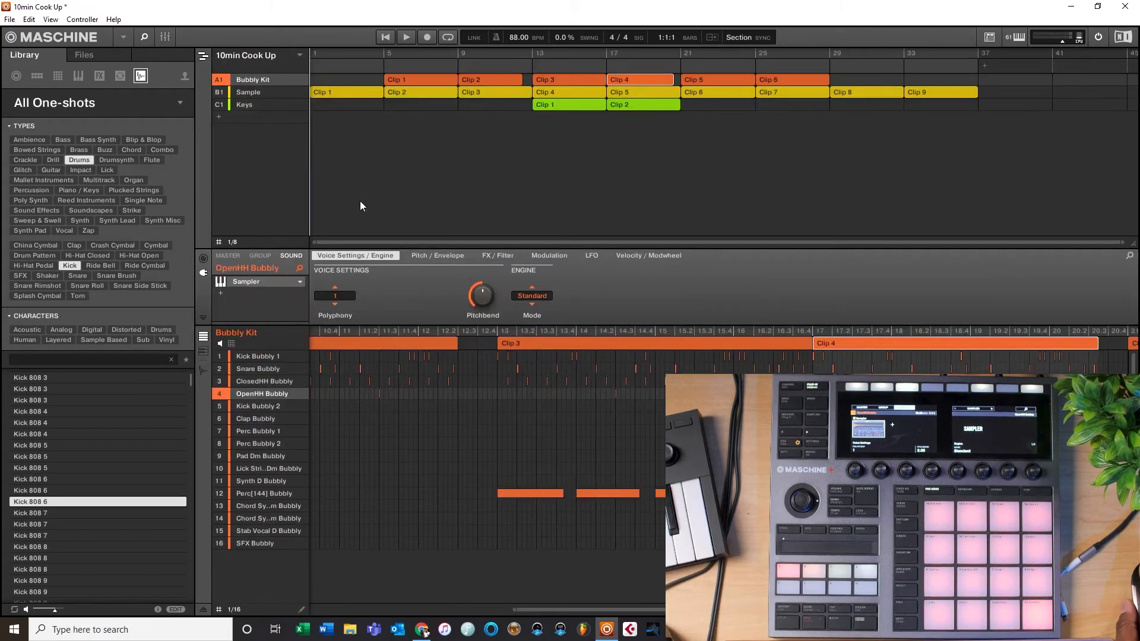
Step: Open the Sample group's sound and show its clip events in the editor
click(254, 92)
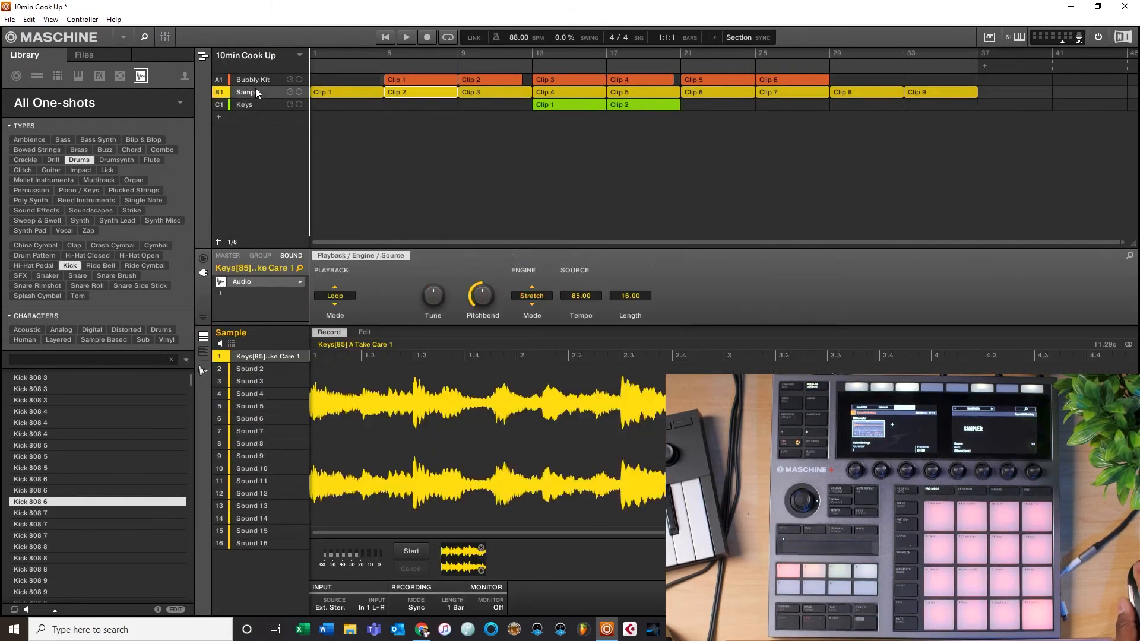
click(261, 255)
click(290, 255)
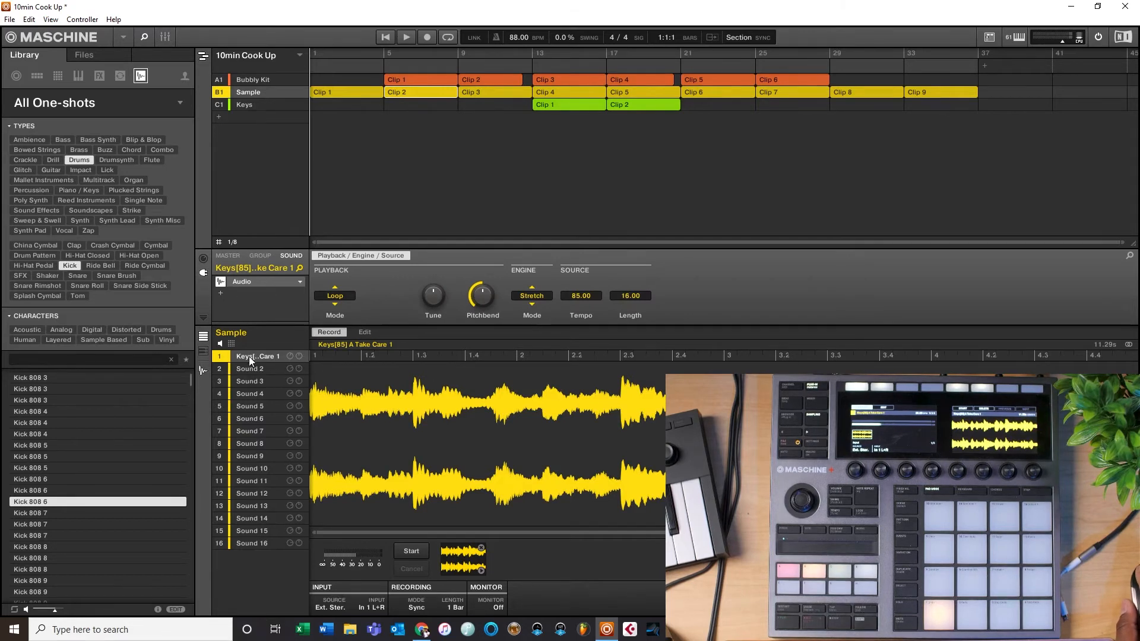
click(207, 371)
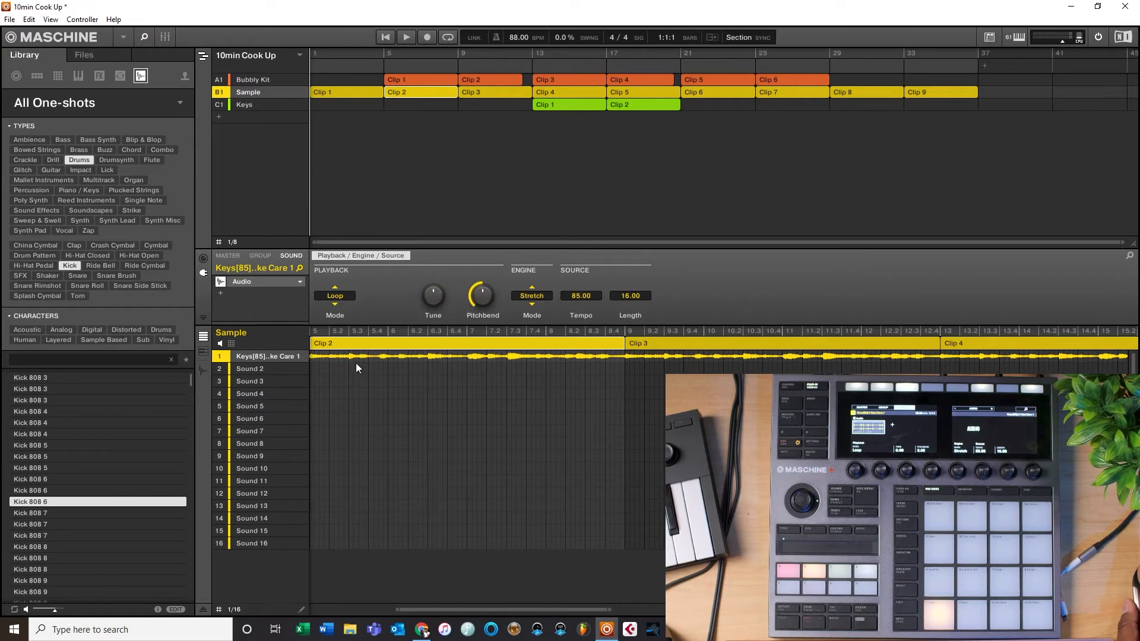
Step: Enable arrangement looping over the first four bars
click(448, 37)
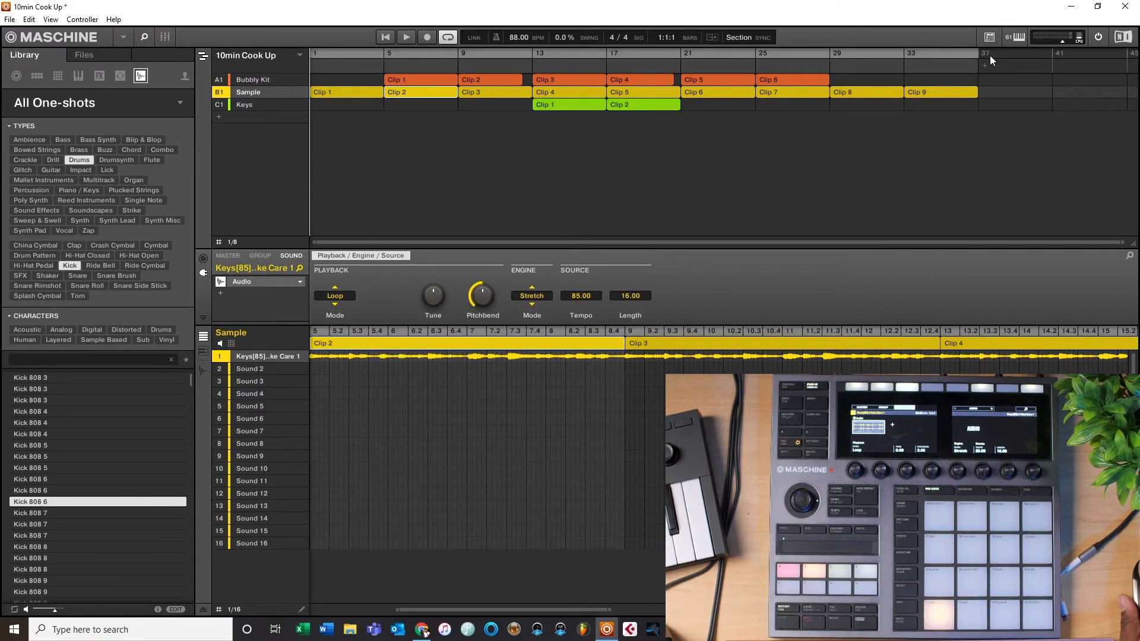
drag(978, 54, 386, 168)
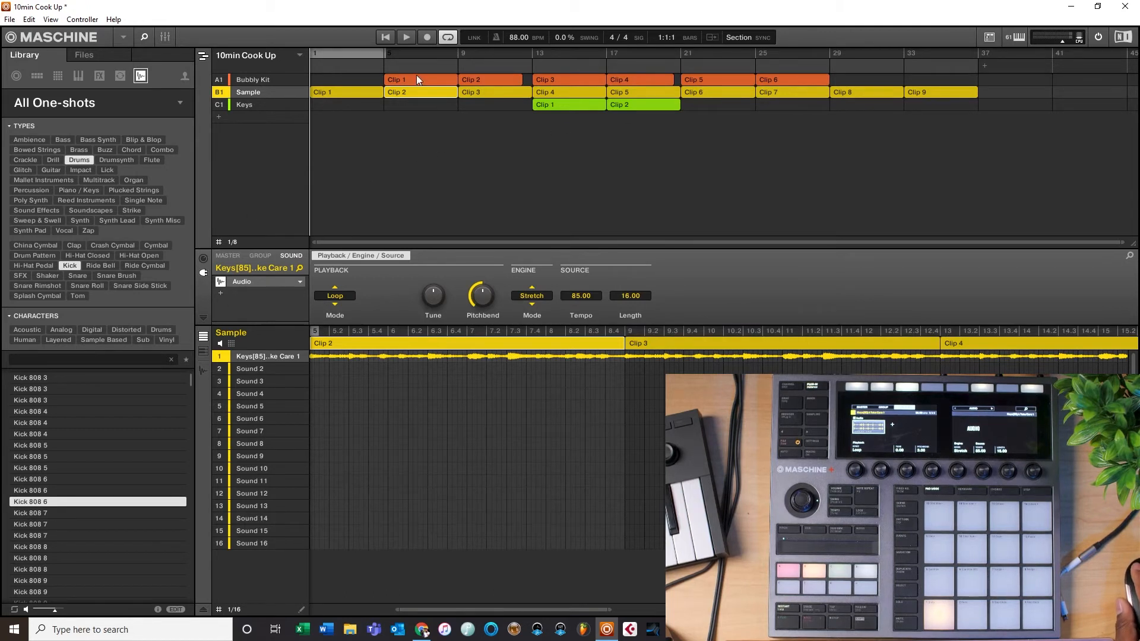
drag(385, 54, 381, 55)
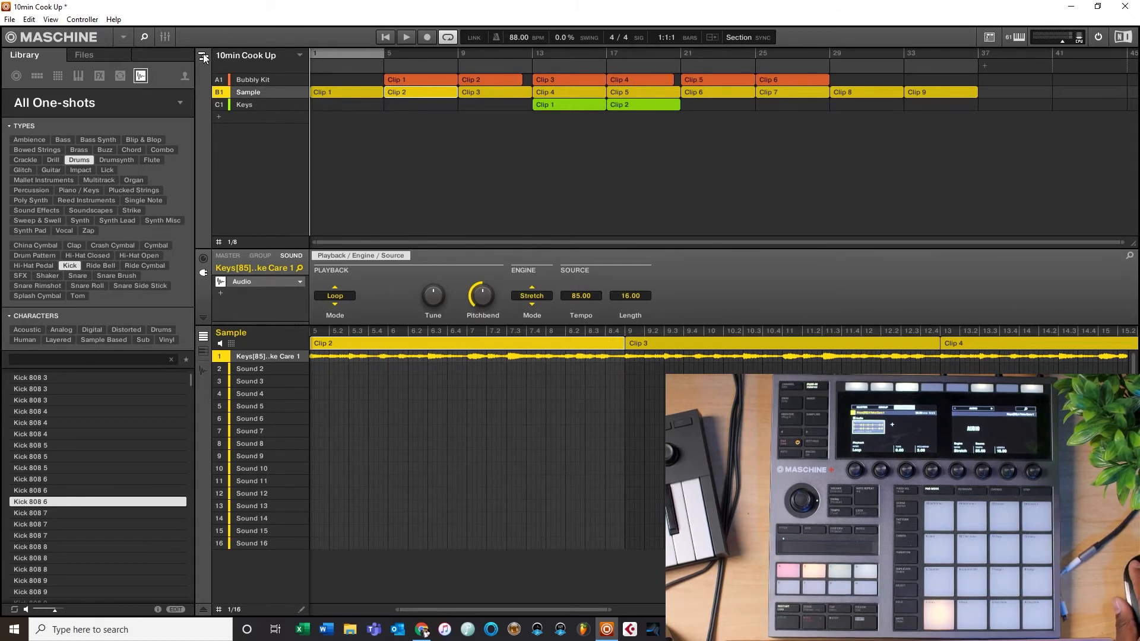
Step: Load the Cableguys HalfTime (VST) plug-in as an insert effect on the Sample sound and open its window
click(219, 288)
mouse_move(262, 174)
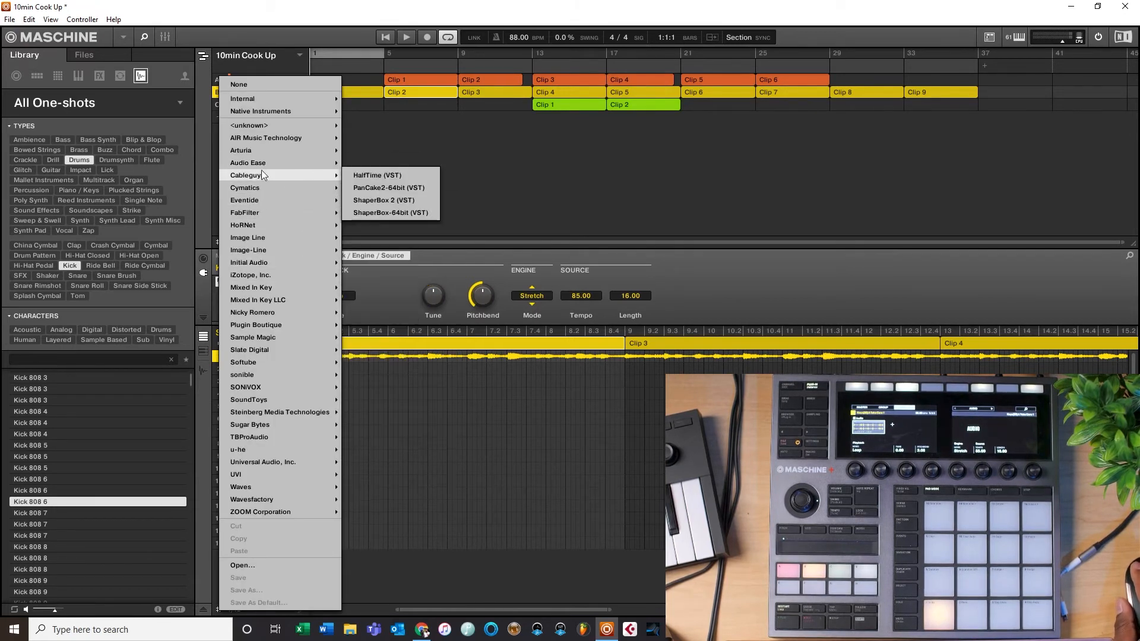
click(372, 176)
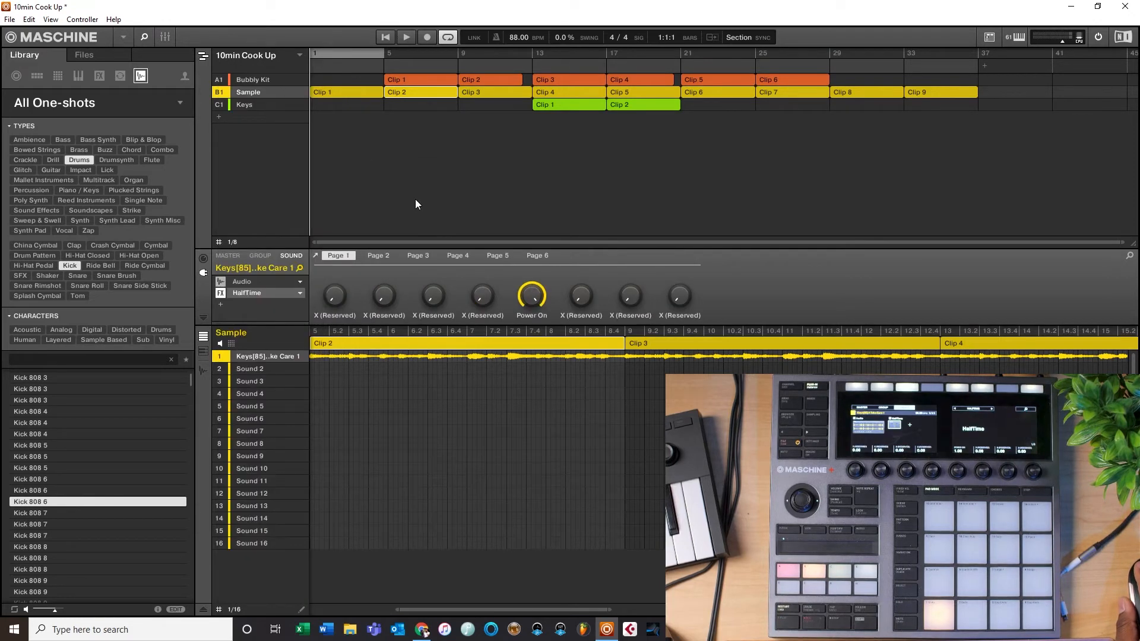
click(252, 291)
drag(192, 49, 613, 28)
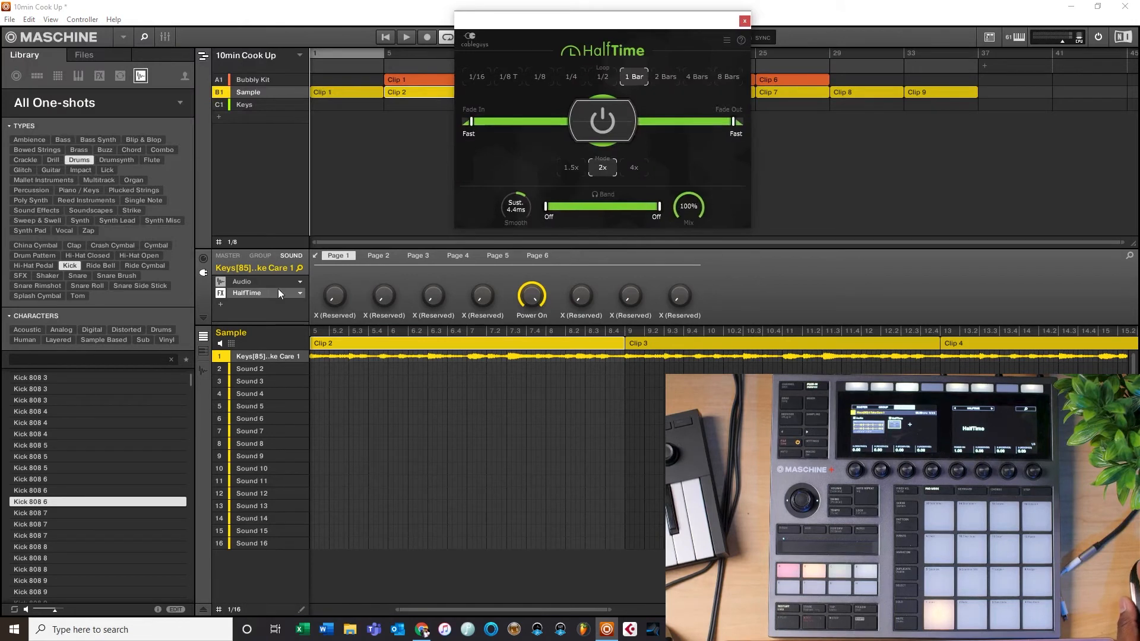
click(223, 304)
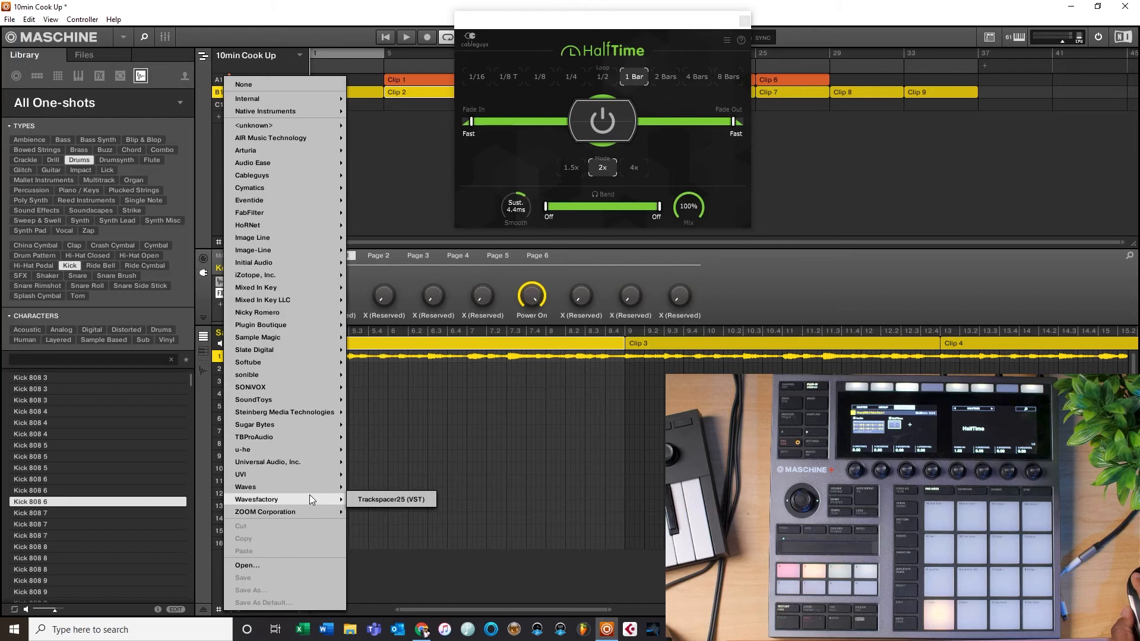
mouse_move(255, 162)
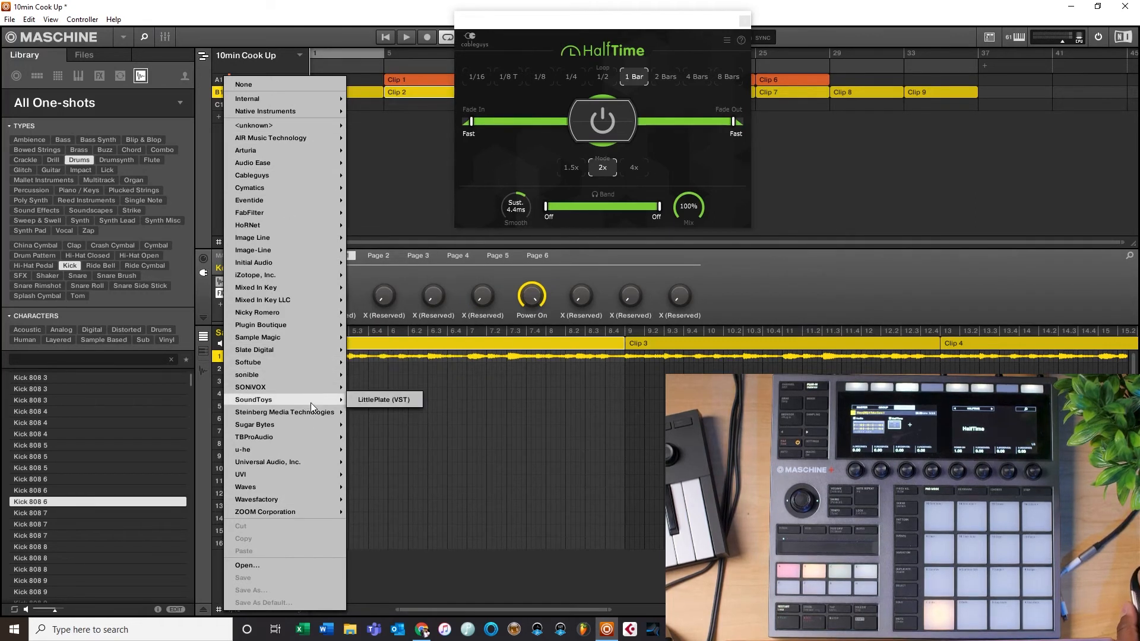
mouse_move(300, 464)
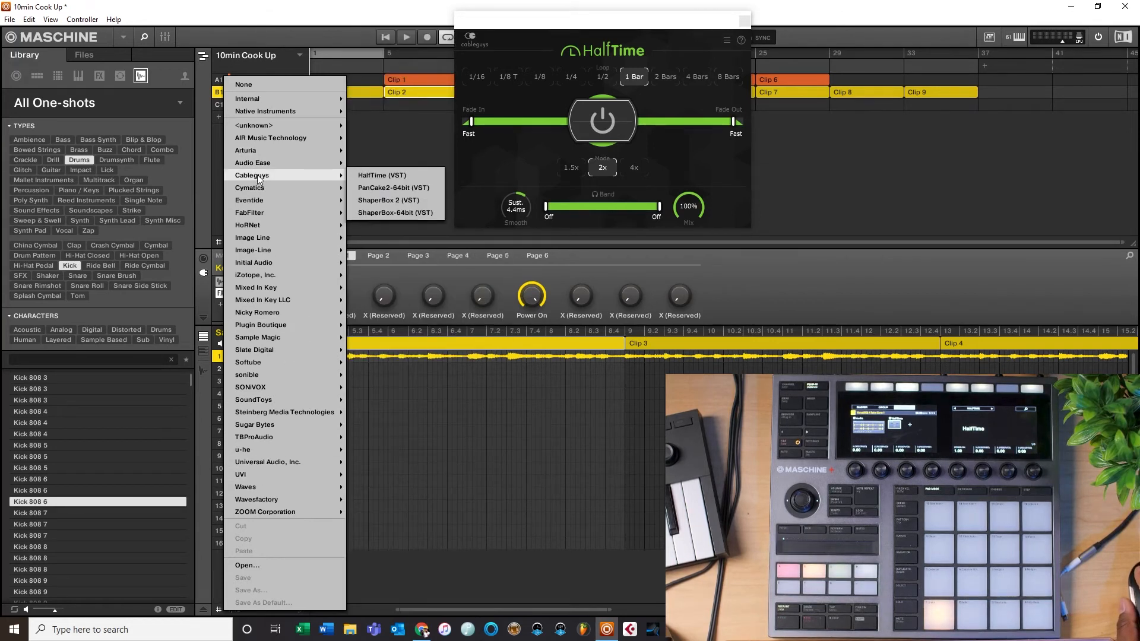
Step: Set HalfTime's loop length to 1/4, audition it with playback, and close the plug-in window
click(576, 80)
click(576, 80)
drag(563, 19, 493, 99)
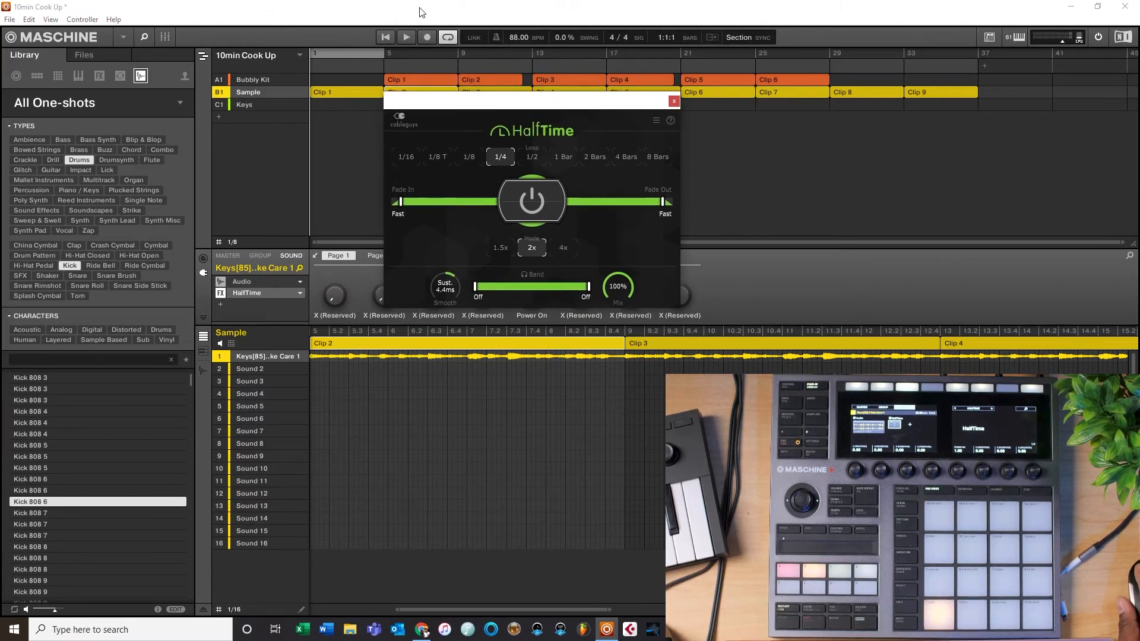
click(384, 39)
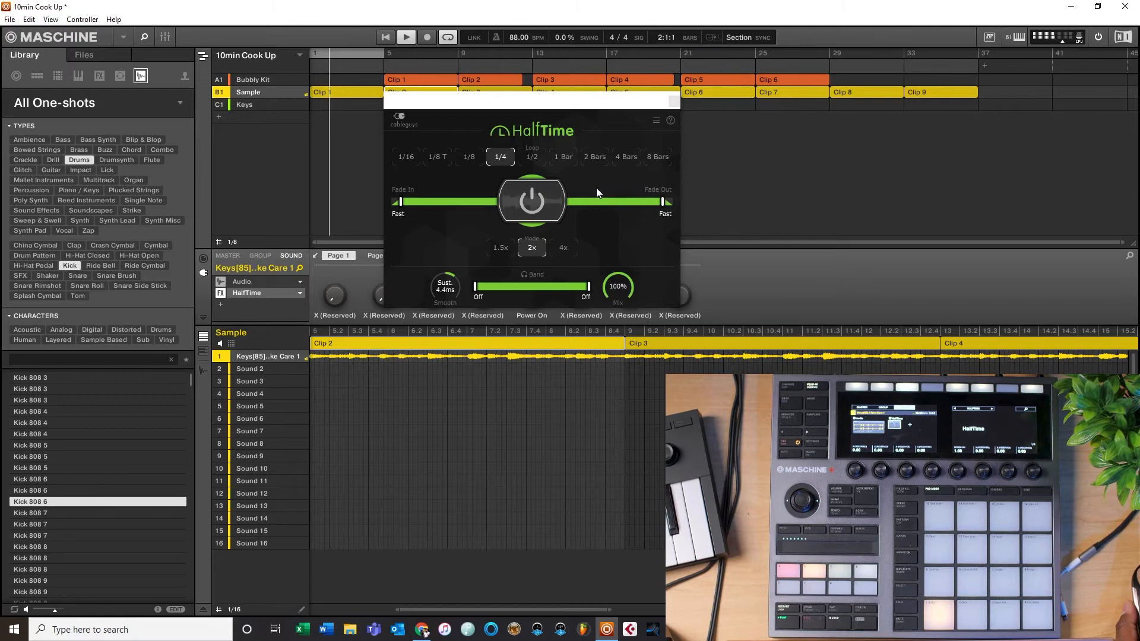
click(673, 103)
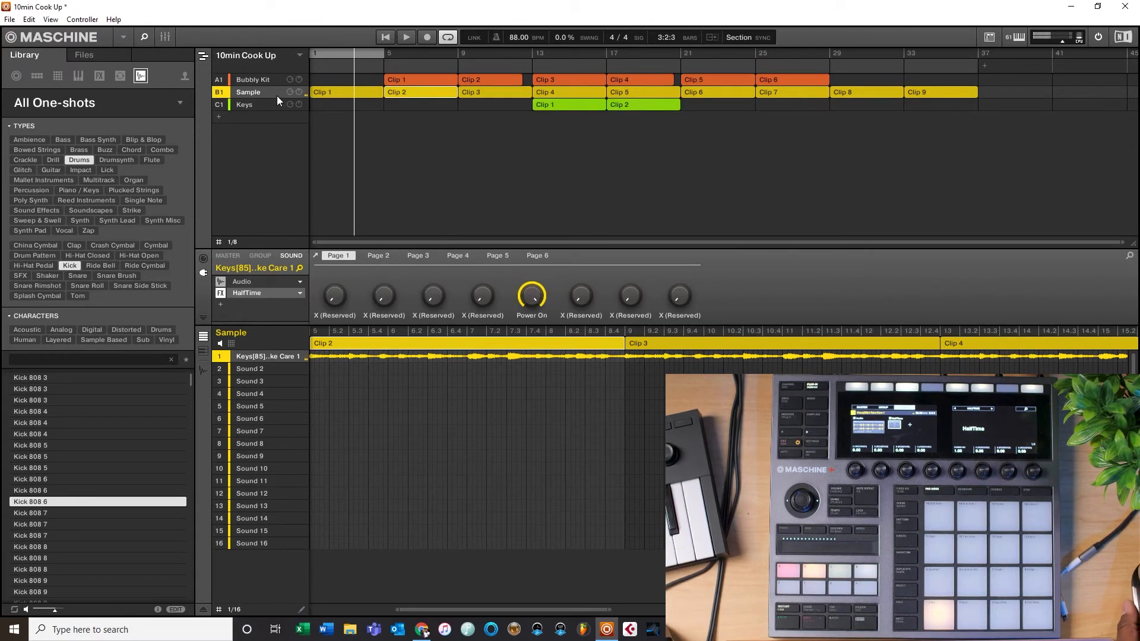
Step: Copy the Sample group and paste it into a new fourth group slot
right_click(256, 94)
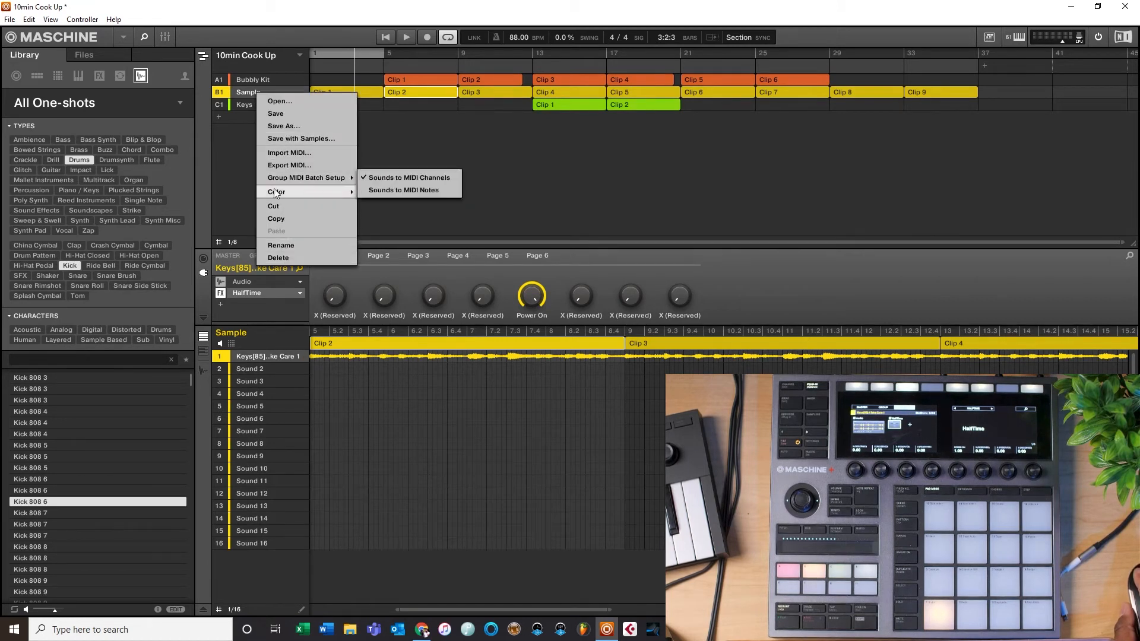
click(279, 219)
click(237, 117)
right_click(240, 117)
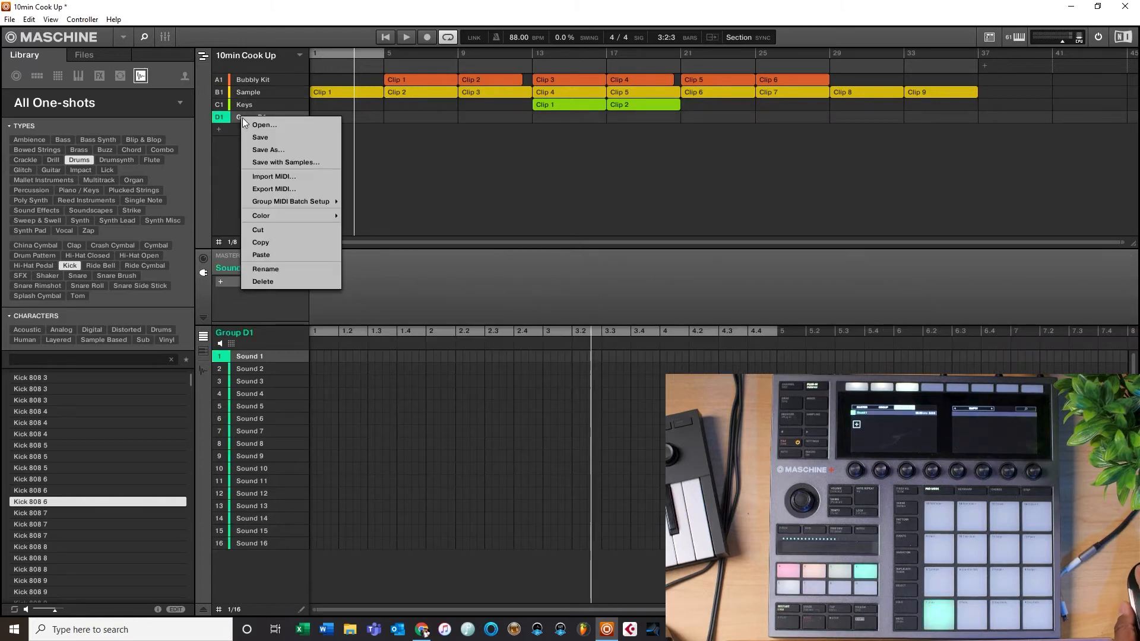
click(270, 254)
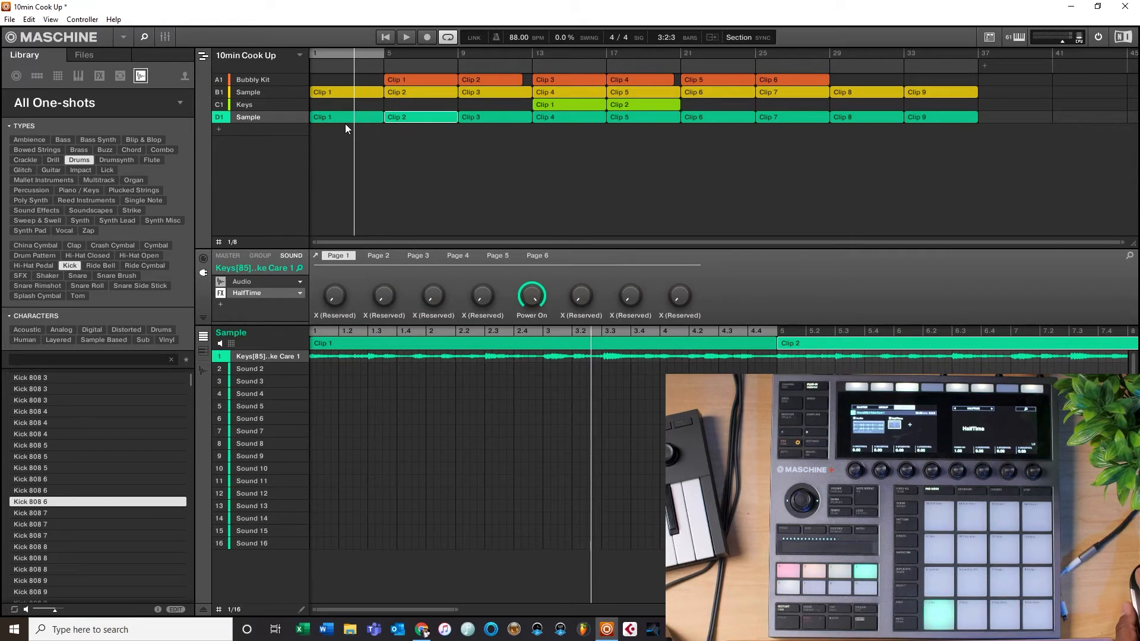
Step: Delete Clips 2 through 5 from the new copy of the Sample group
double_click(400, 116)
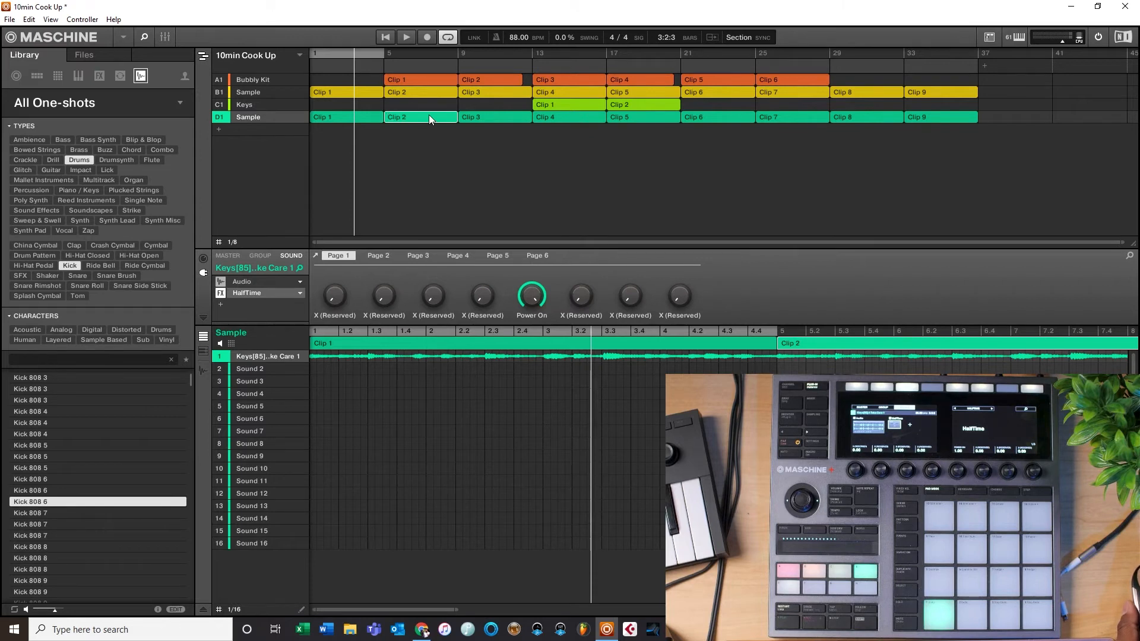
key(Delete)
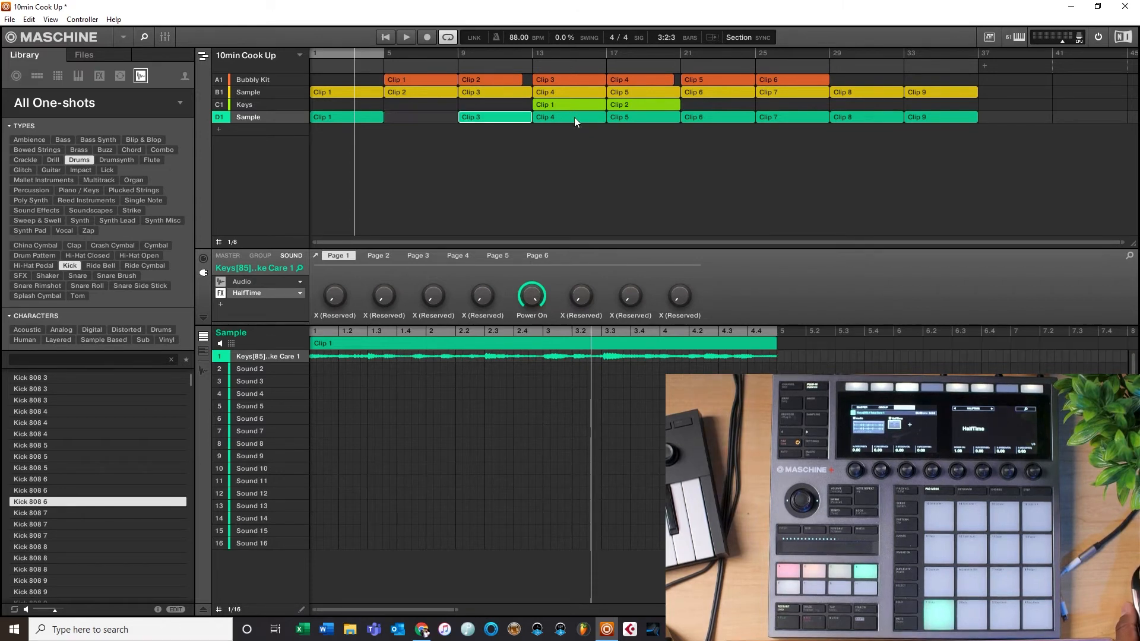
key(Delete)
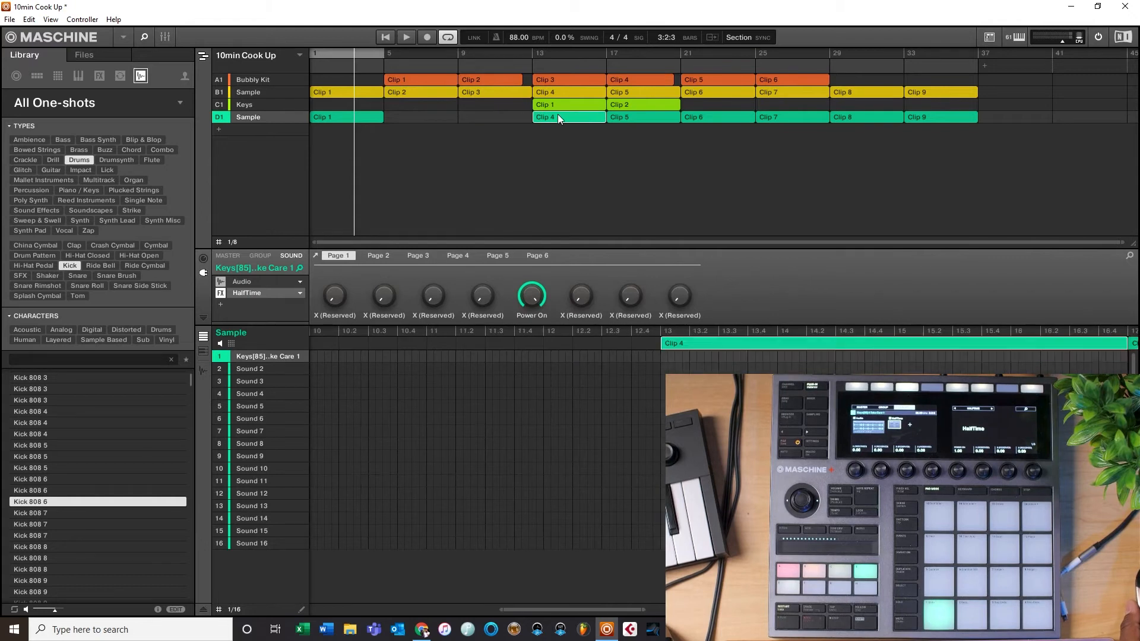
key(Delete)
click(656, 116)
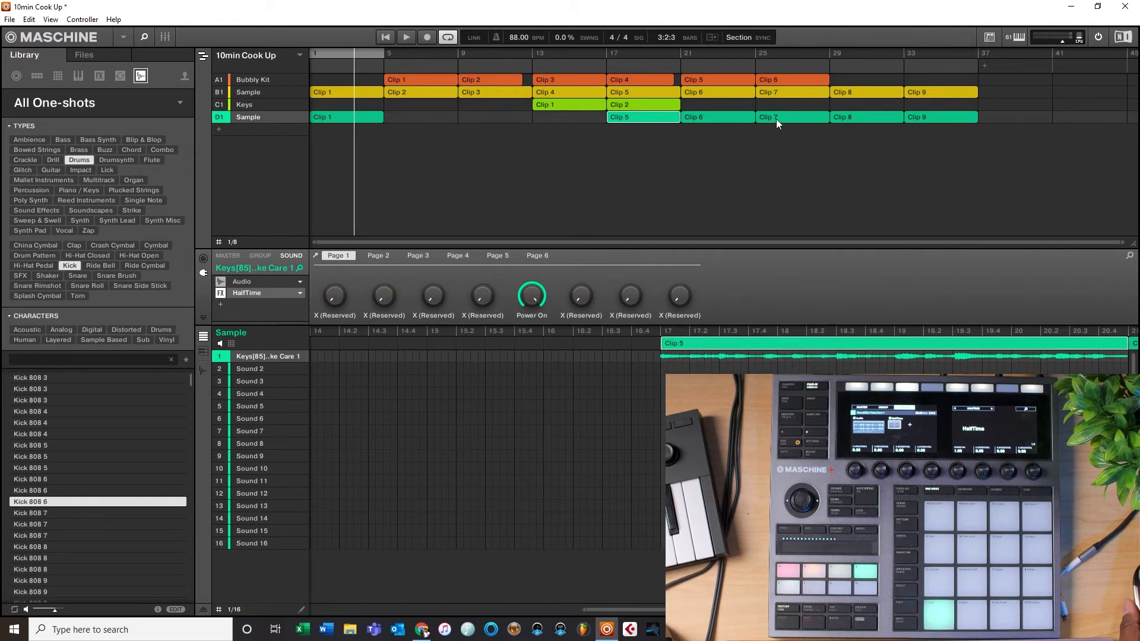
key(Delete)
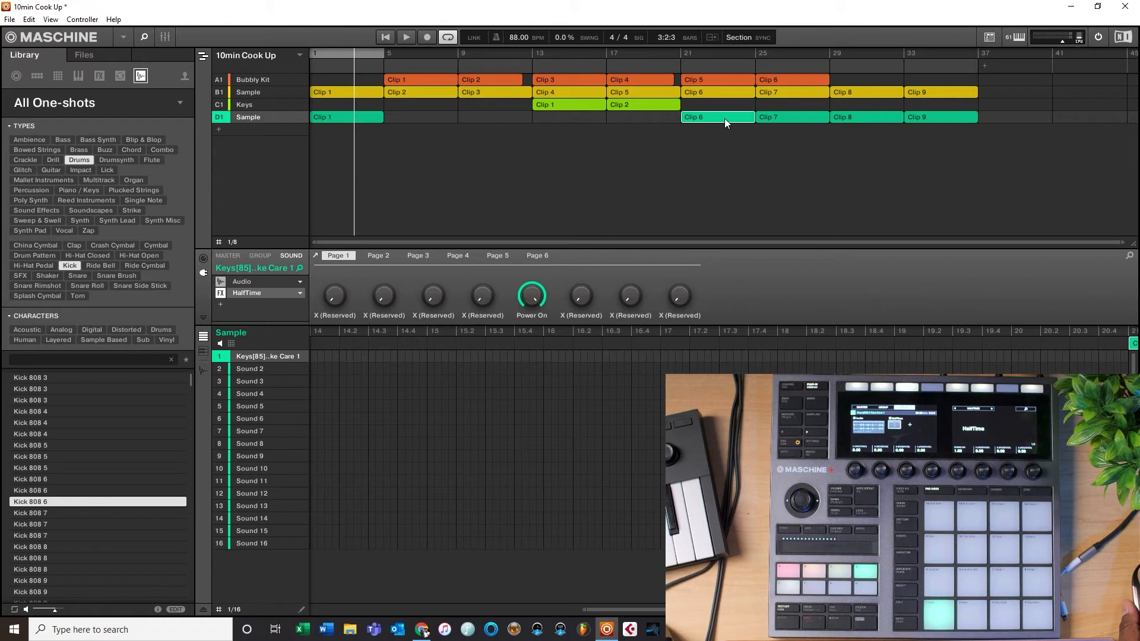
Step: Delete Clips 6 through 9 from the original Sample group
click(803, 121)
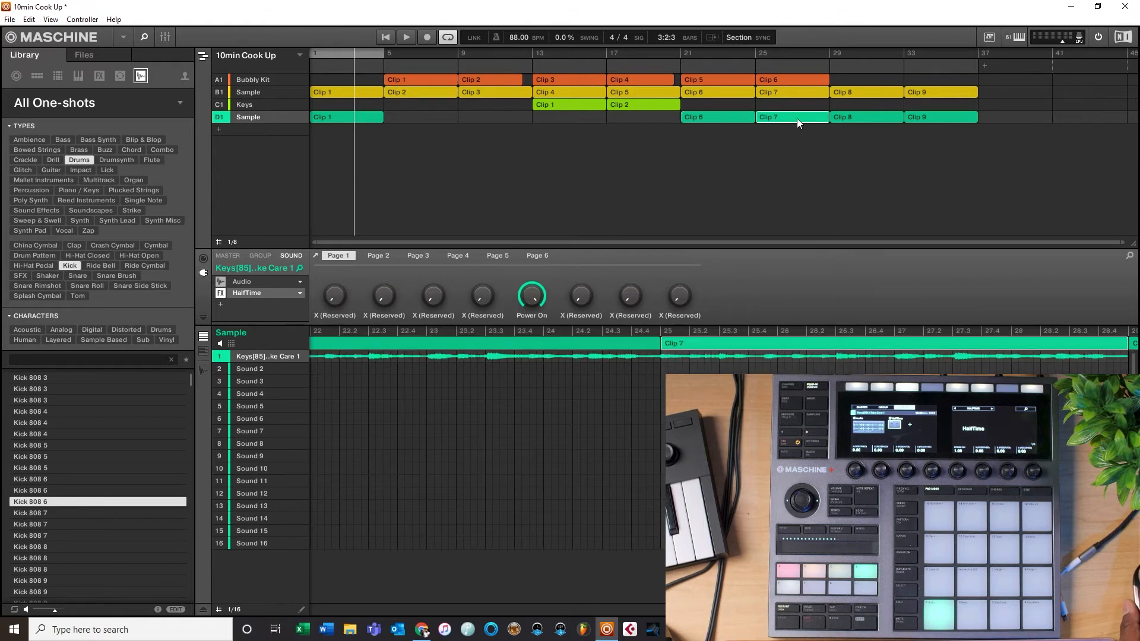
click(718, 91)
key(Delete)
key(Delete)
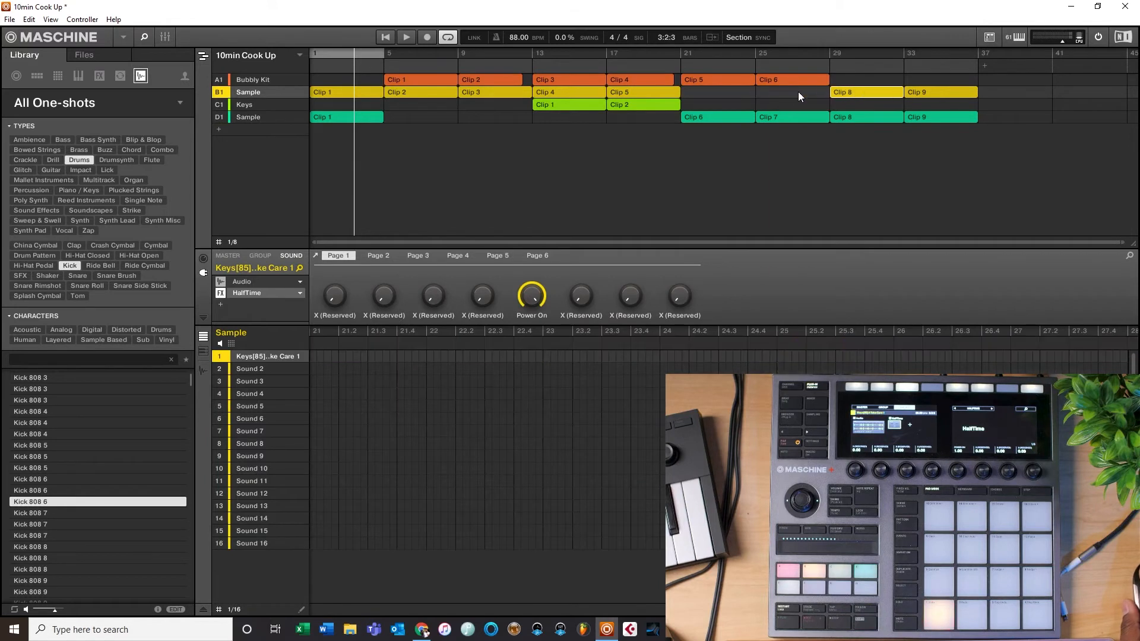
click(853, 117)
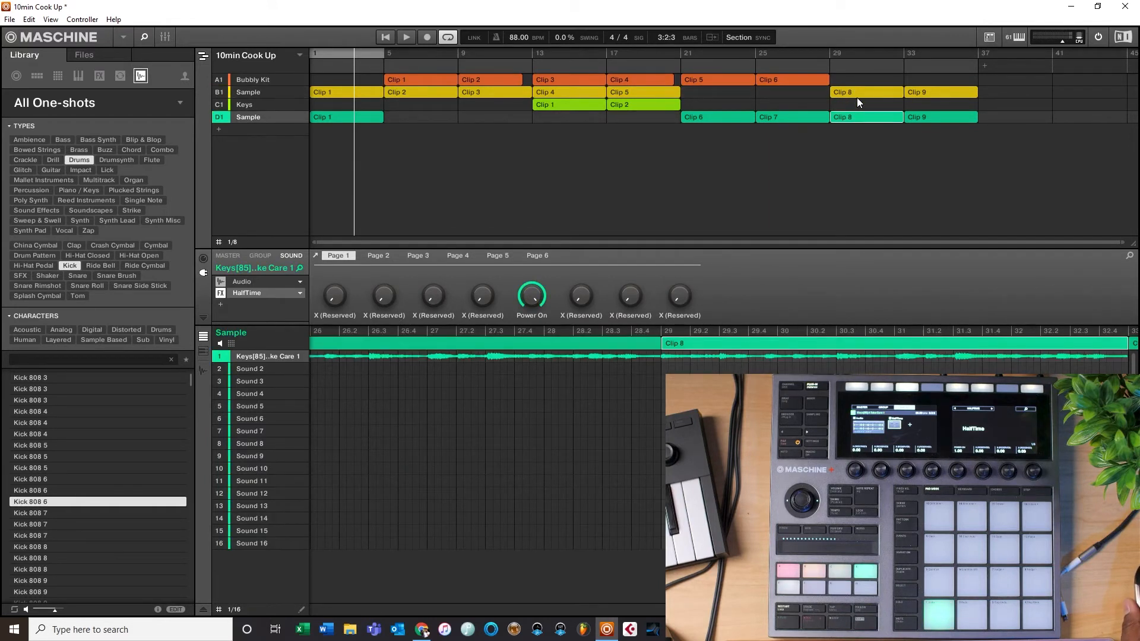
click(858, 95)
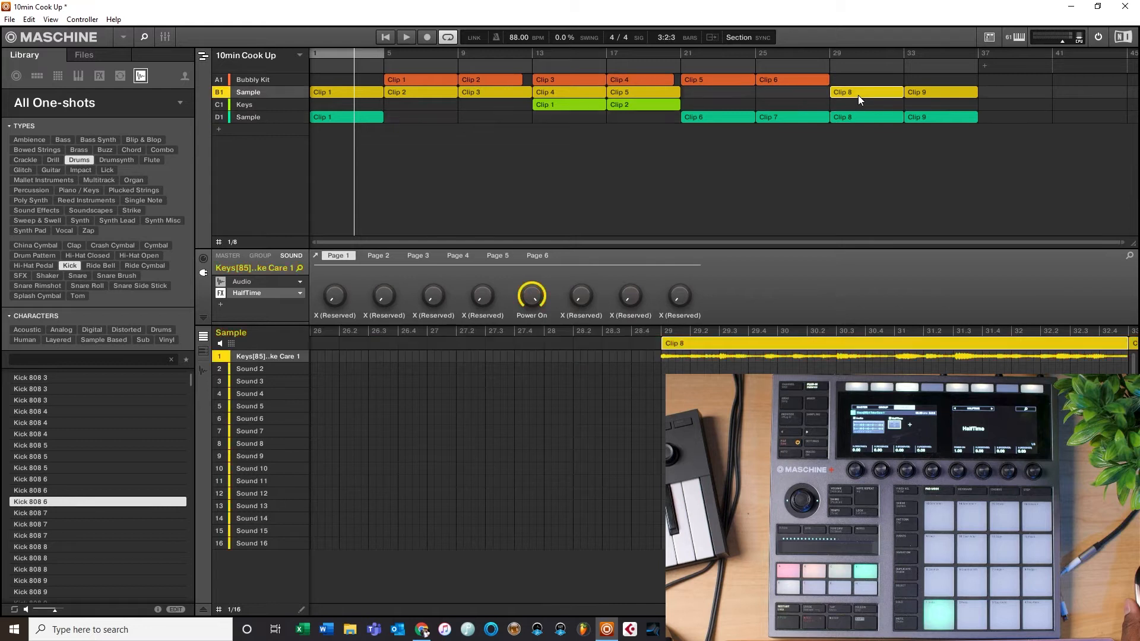
key(Delete)
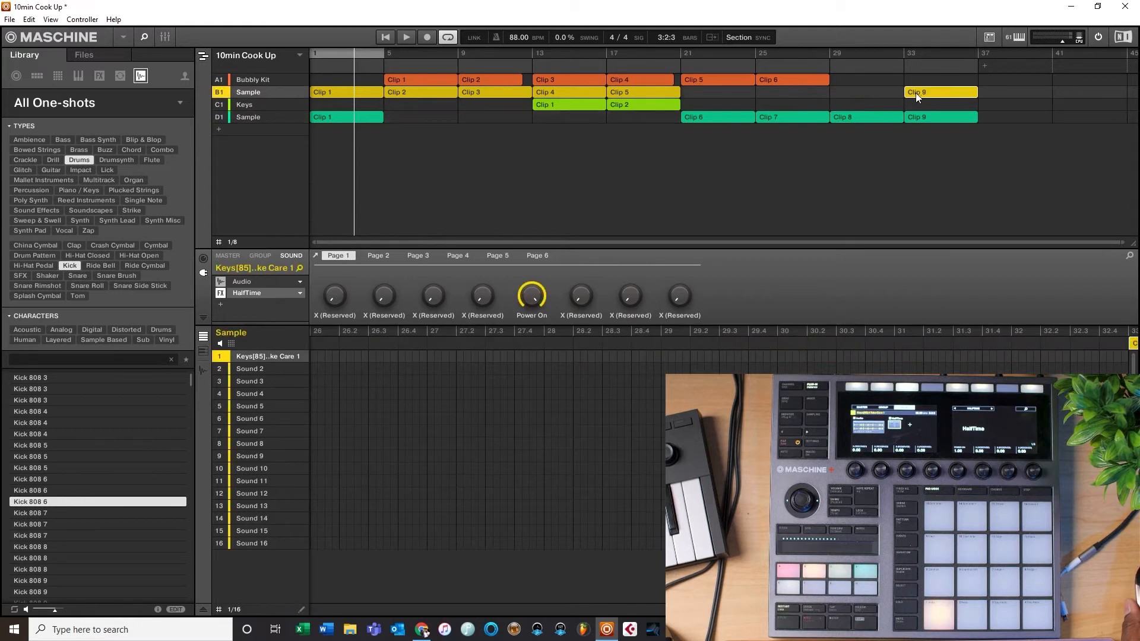
key(Delete)
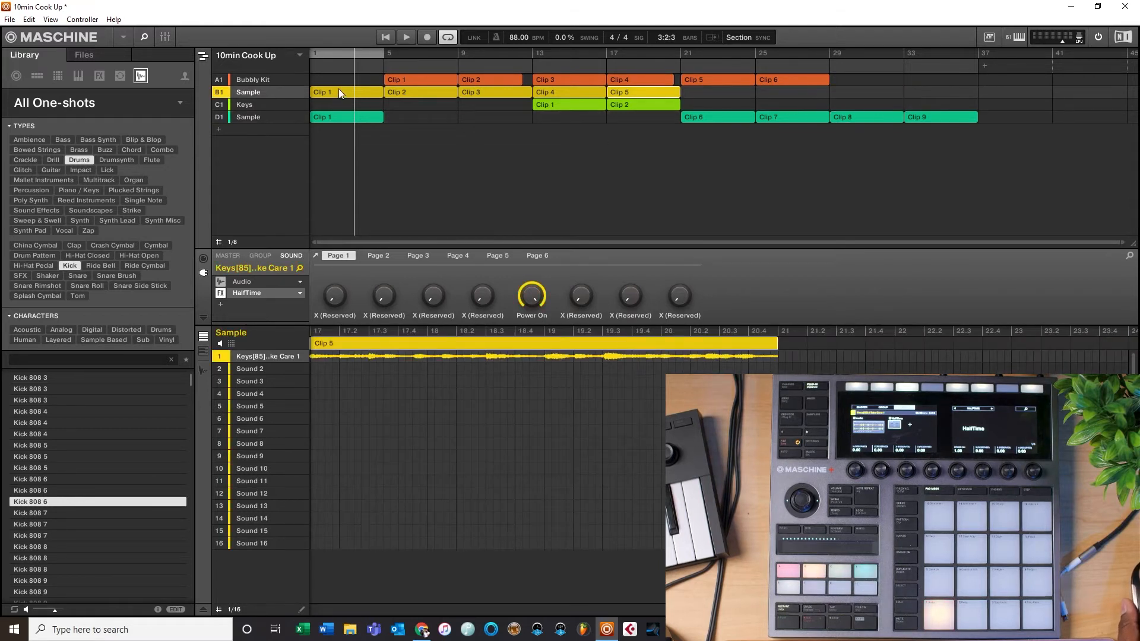
Step: Delete Clip 1 from the Sample group copy and reselect the original Sample group
click(333, 116)
key(Delete)
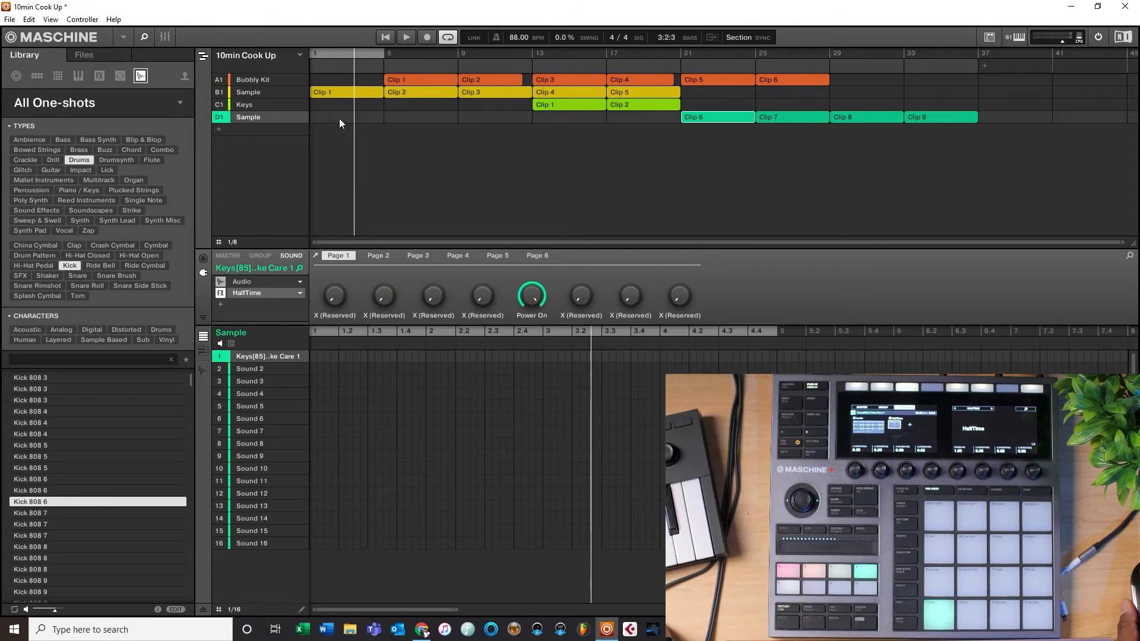
click(243, 91)
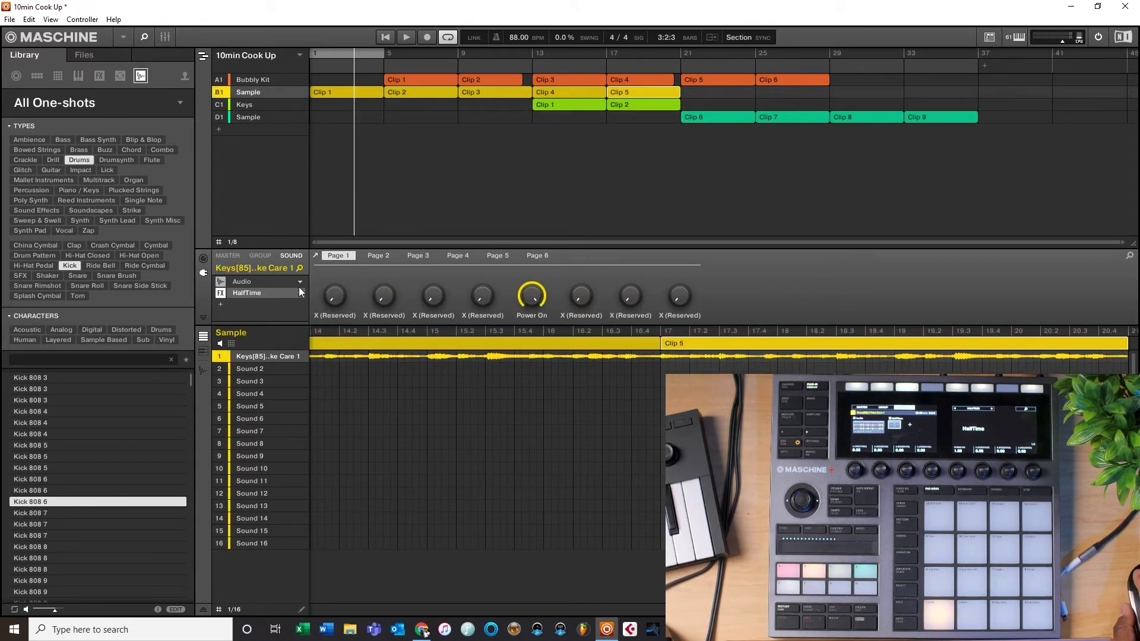
Step: Bypass the HalfTime effect on the original Sample group's sound and set the playhead to bar 17
click(220, 293)
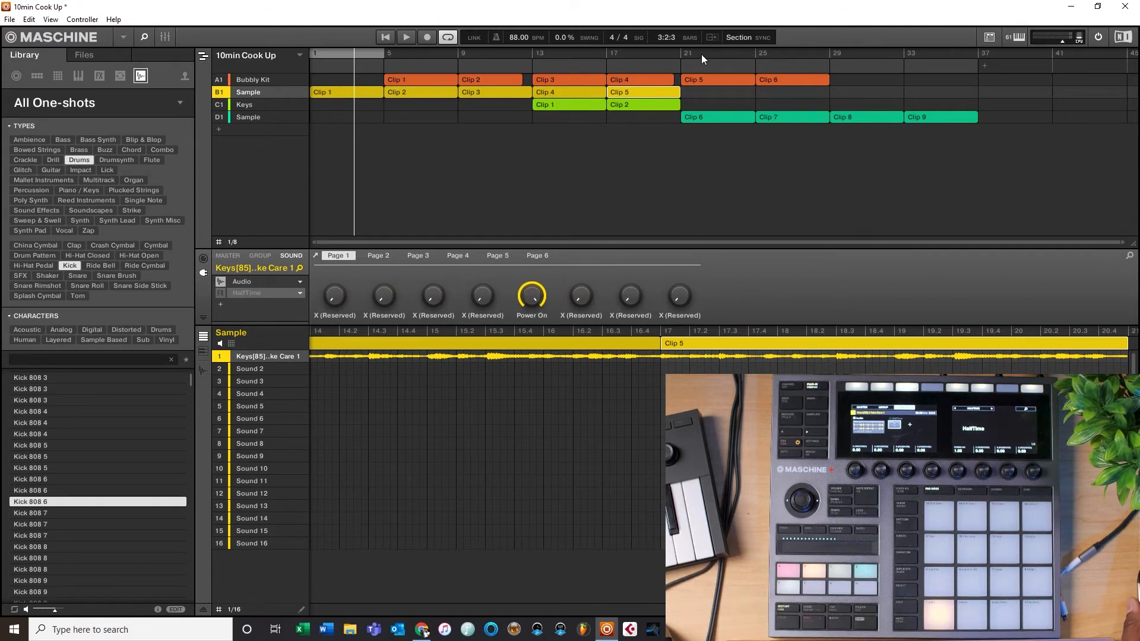
click(607, 54)
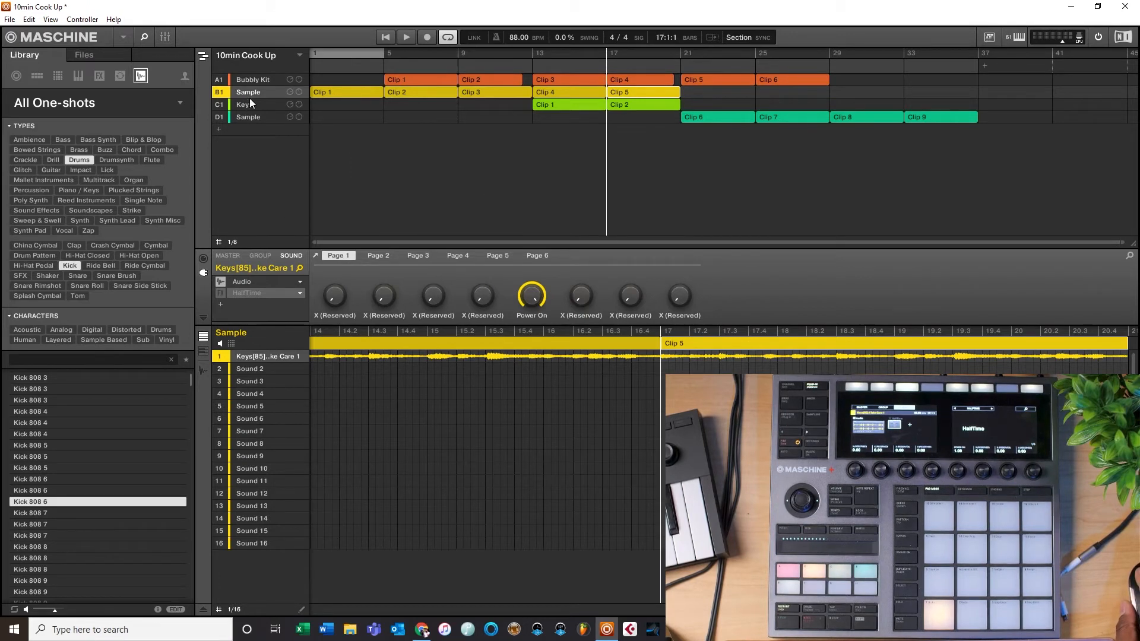
Step: Rename the fourth group Sample Hook 2
right_click(254, 116)
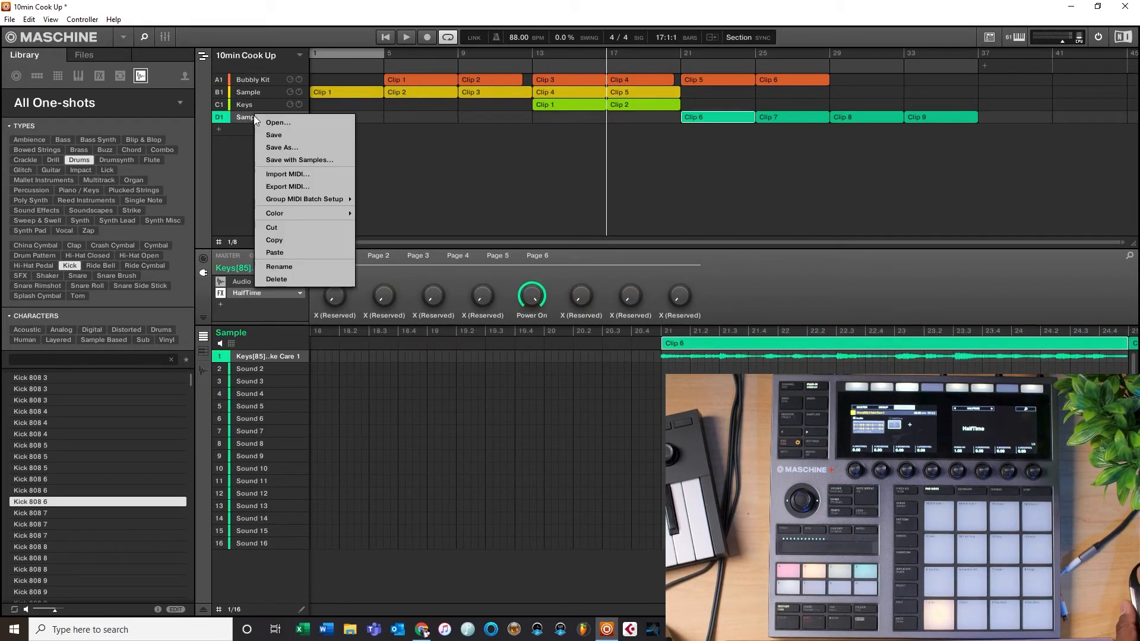
click(279, 266)
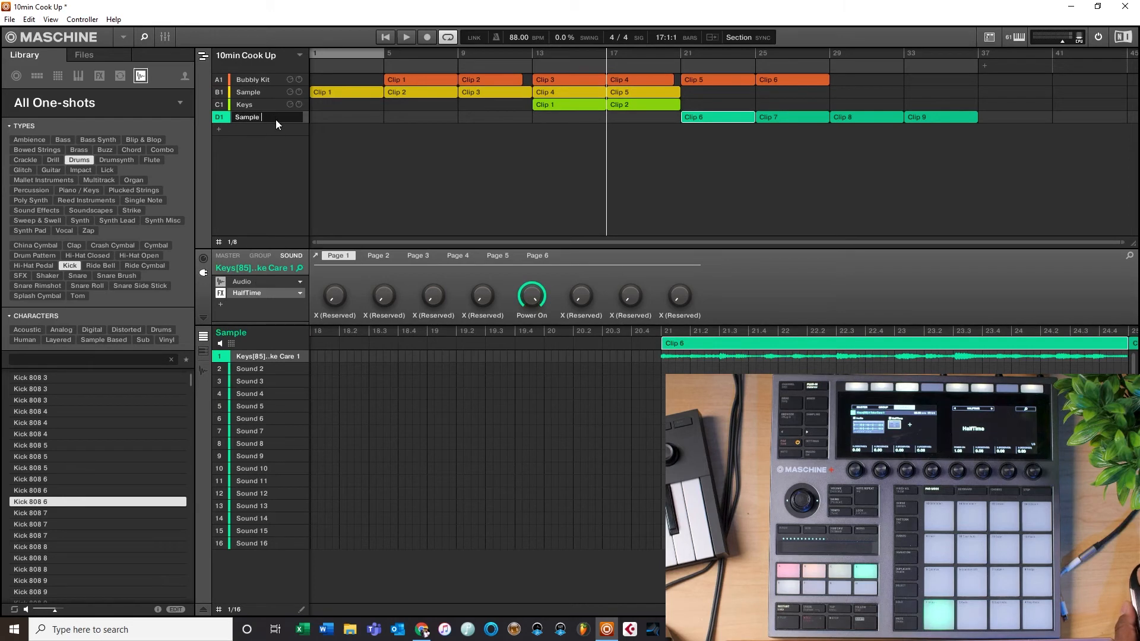
key(Return)
text(Hook 2)
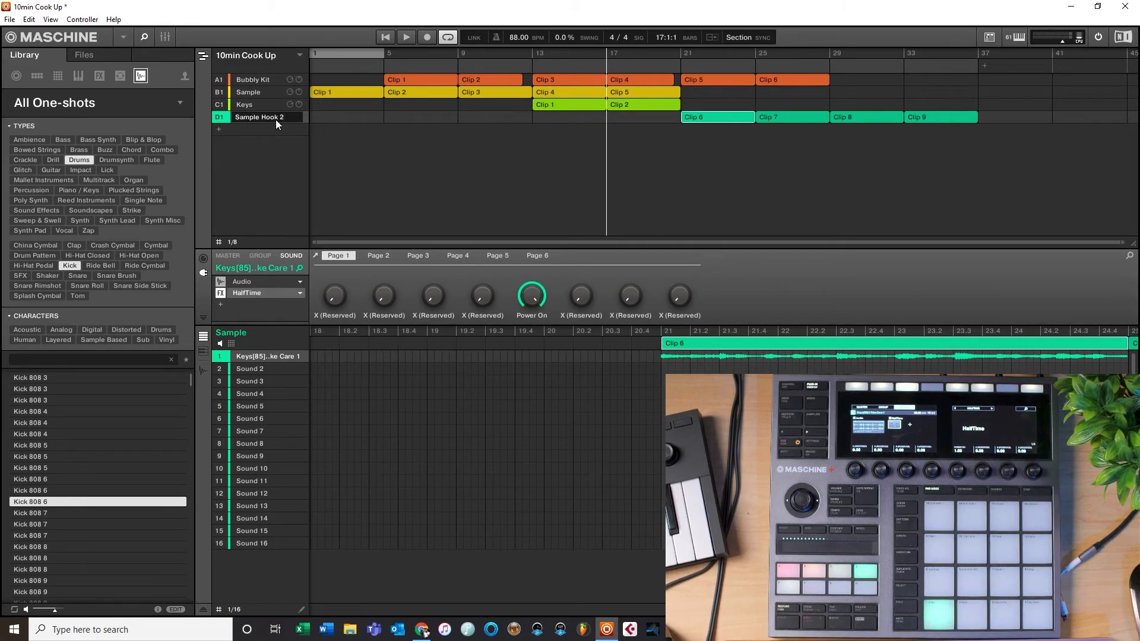
key(Return)
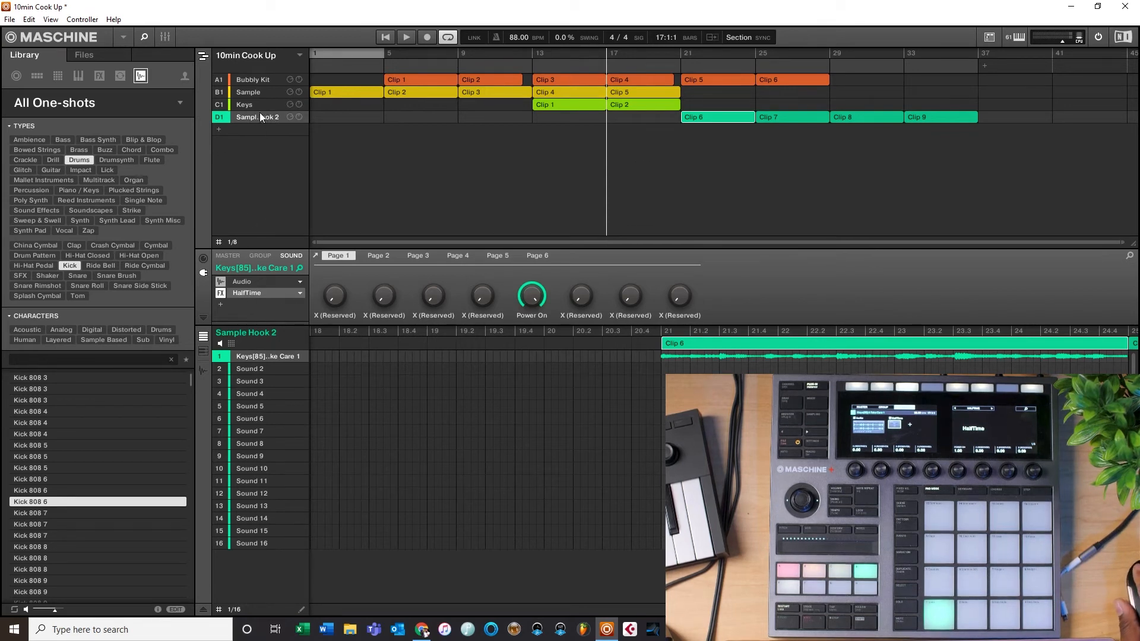
Step: Remove the HalfTime effect from the original Sample group's sound, then select Sample Hook 2 and start playback
click(247, 93)
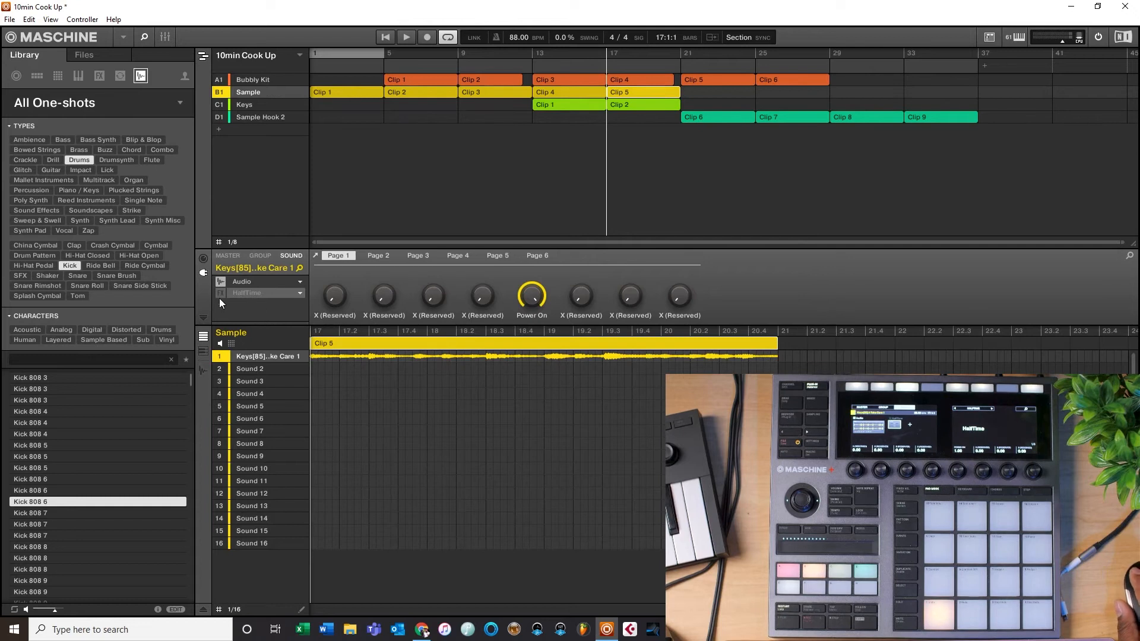
click(298, 290)
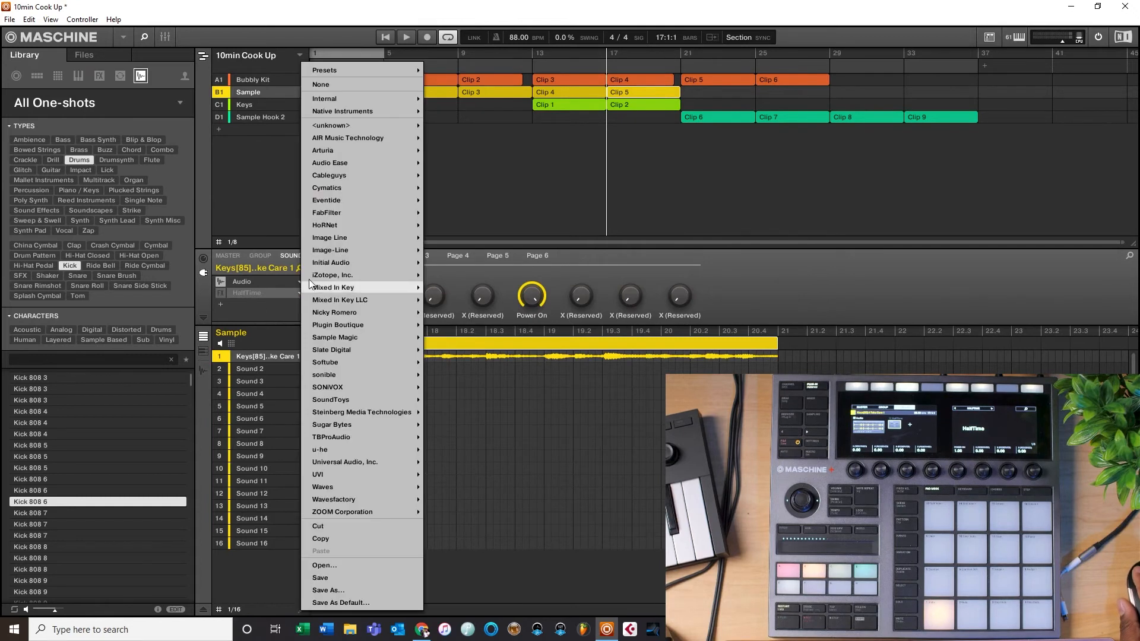
click(346, 88)
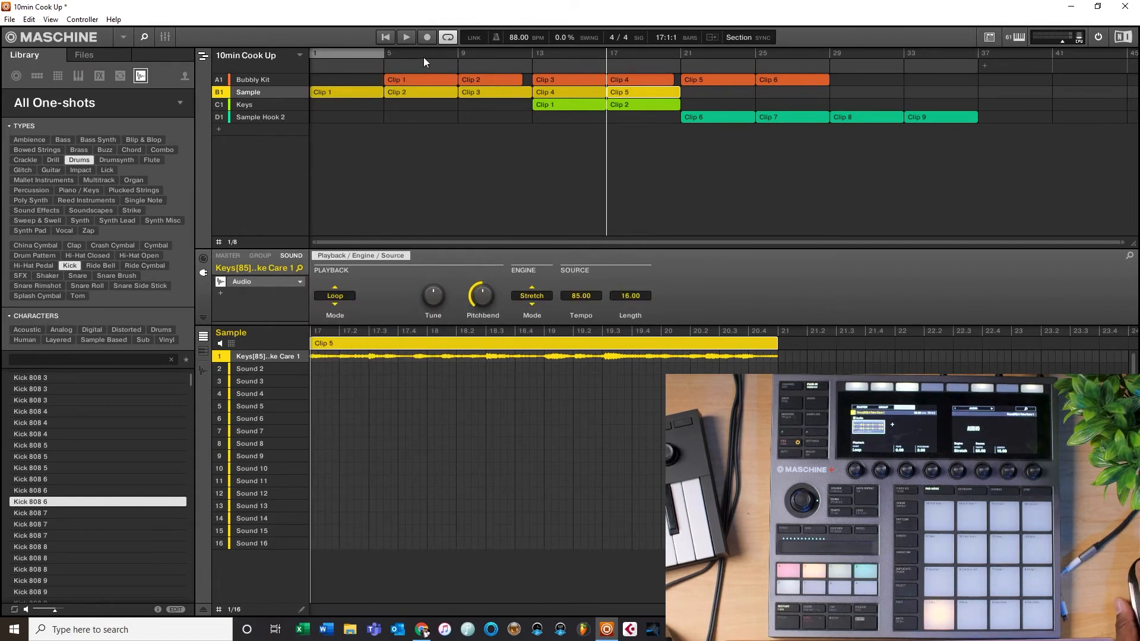
click(259, 116)
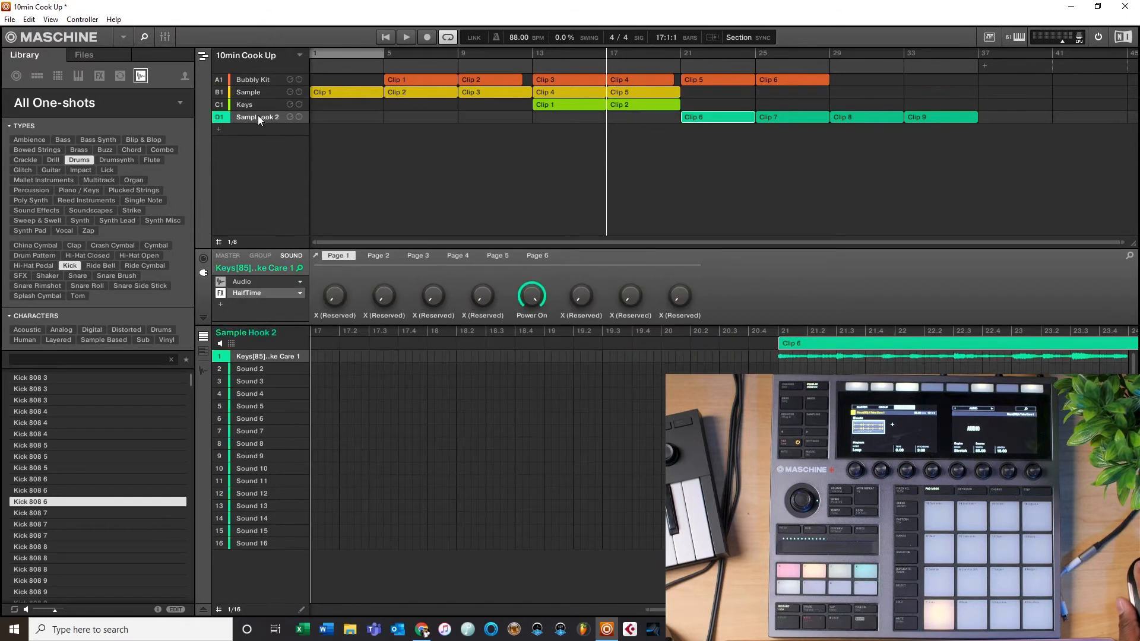
key(space)
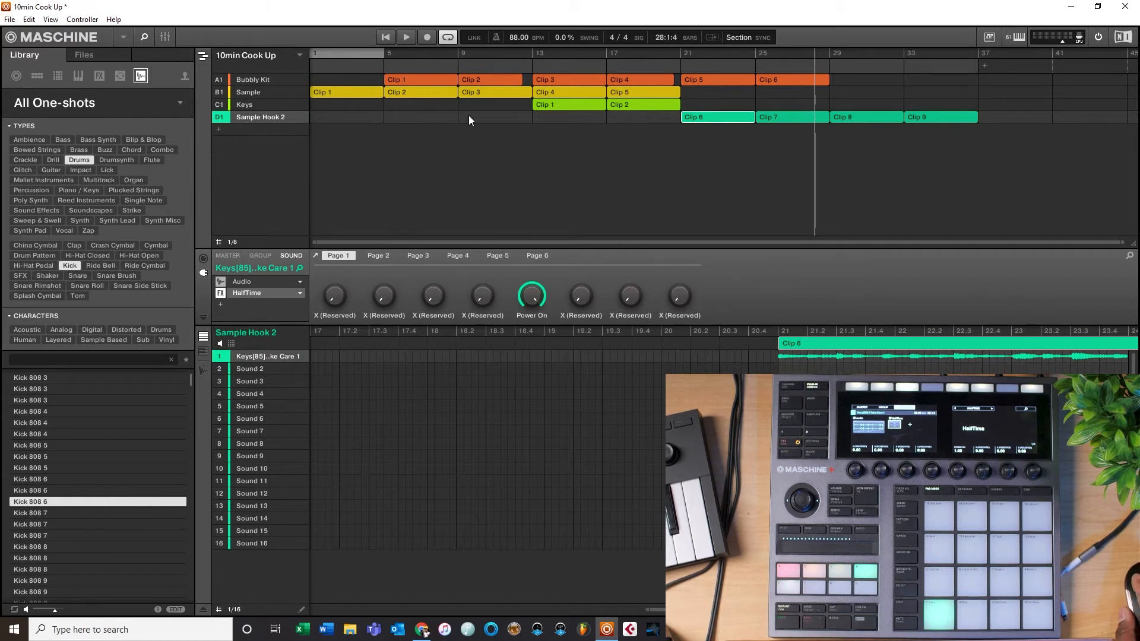
Step: Copy the Bubbly Kit and Sample clips from bar 5 to bar 29
click(416, 93)
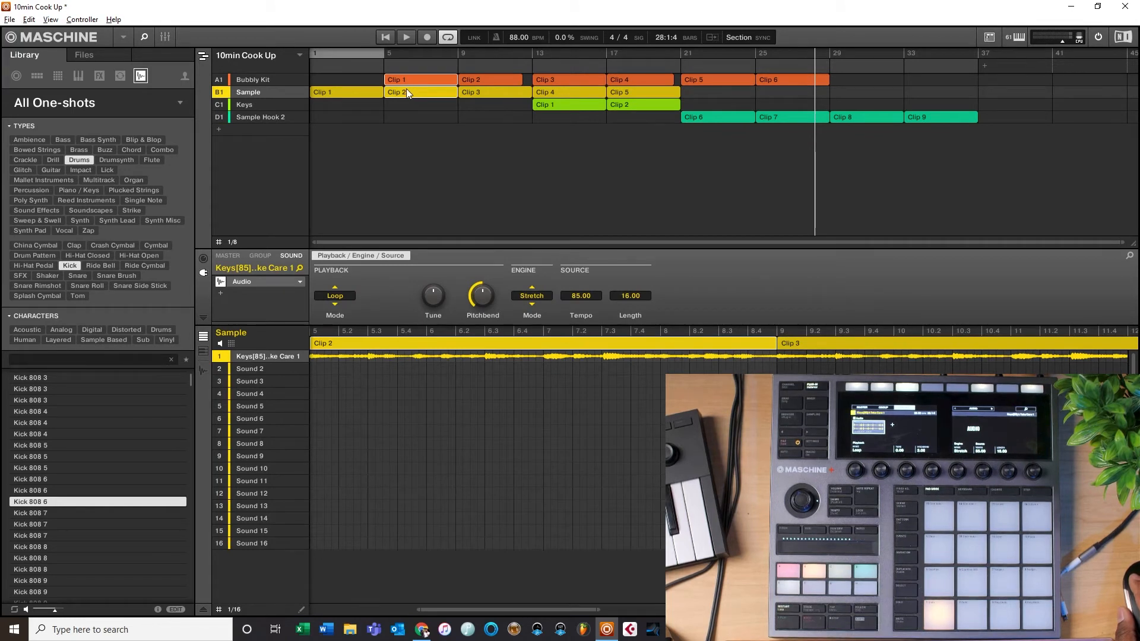
drag(408, 89, 638, 102)
drag(847, 93, 852, 89)
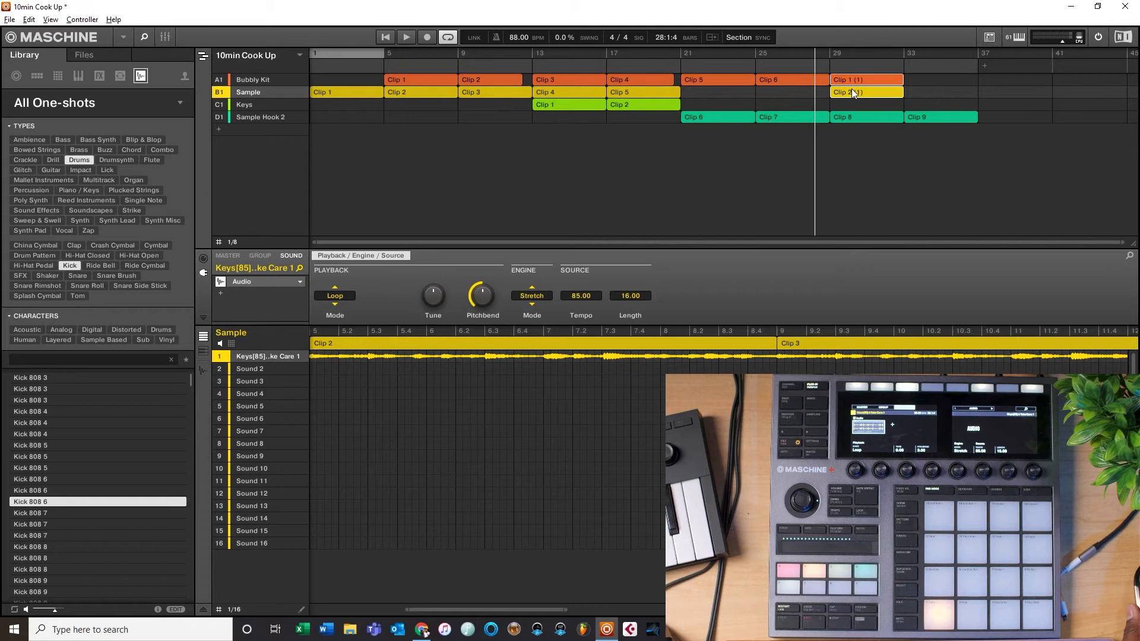
Step: Shorten the end of the Bubbly Kit's Clip 6 slightly so it stops before bar 29
click(830, 80)
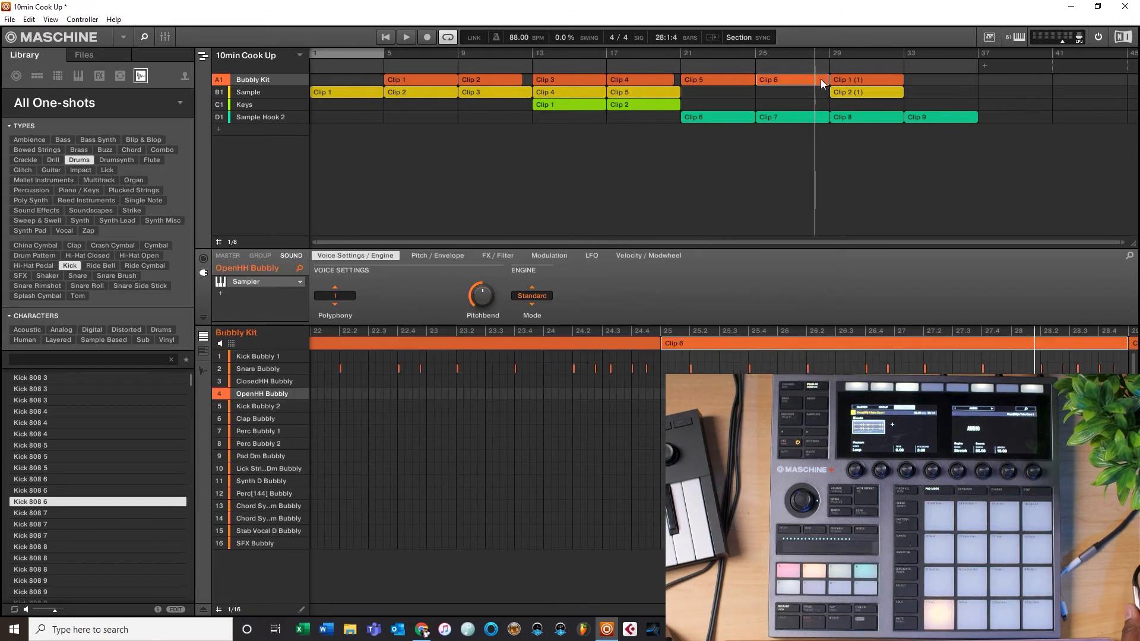
click(823, 80)
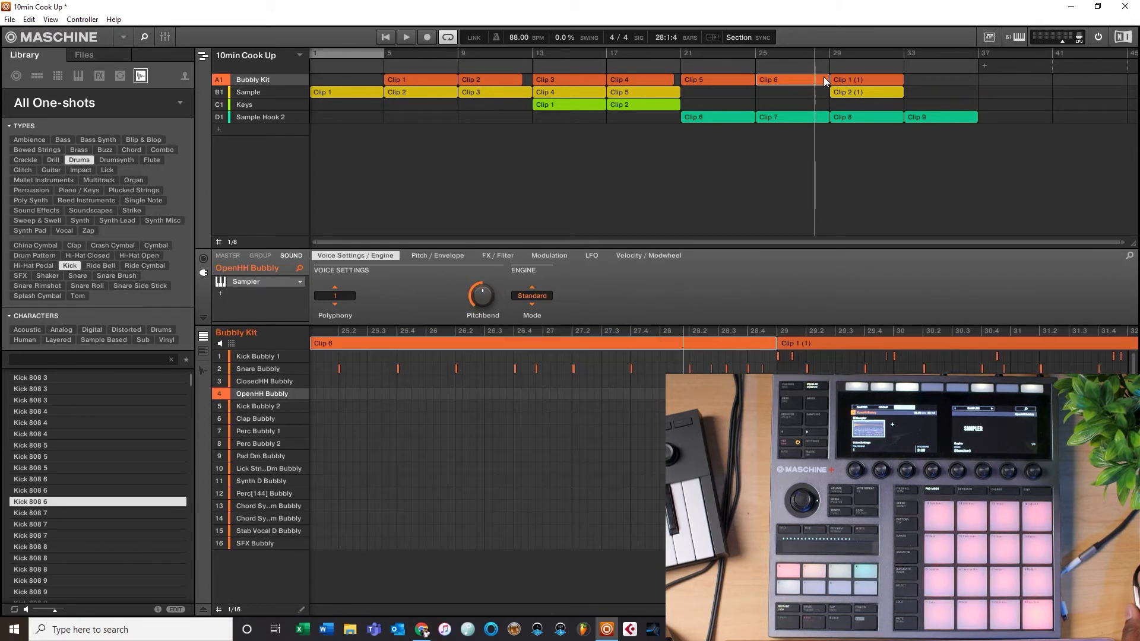
drag(828, 79, 823, 82)
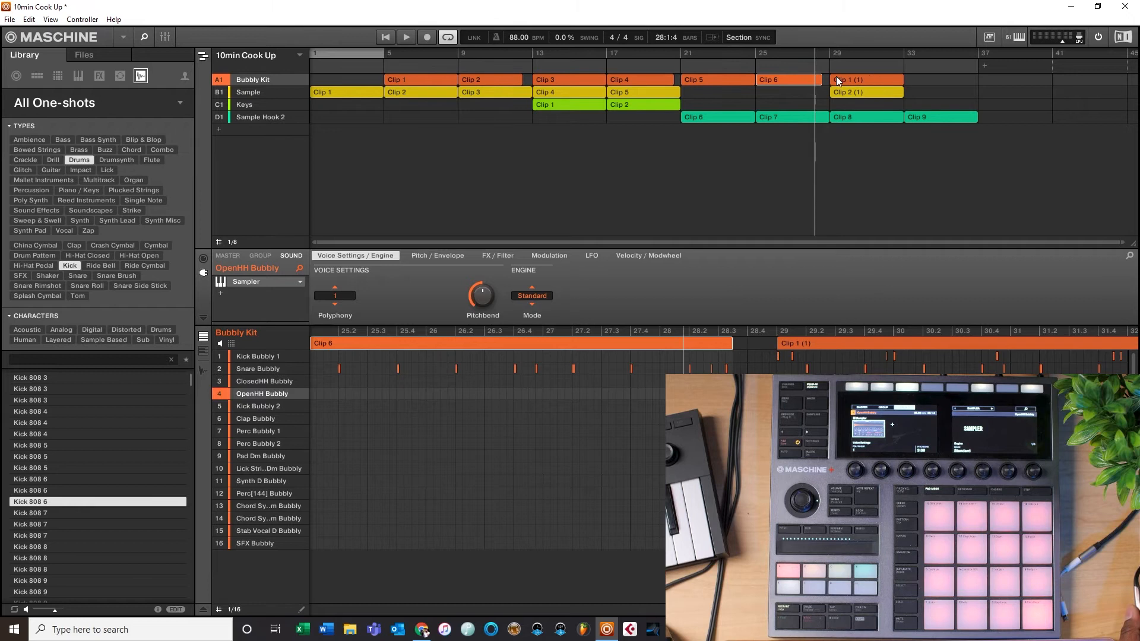
Step: Play back the arrangement from bar 21 and stop it
click(680, 56)
key(space)
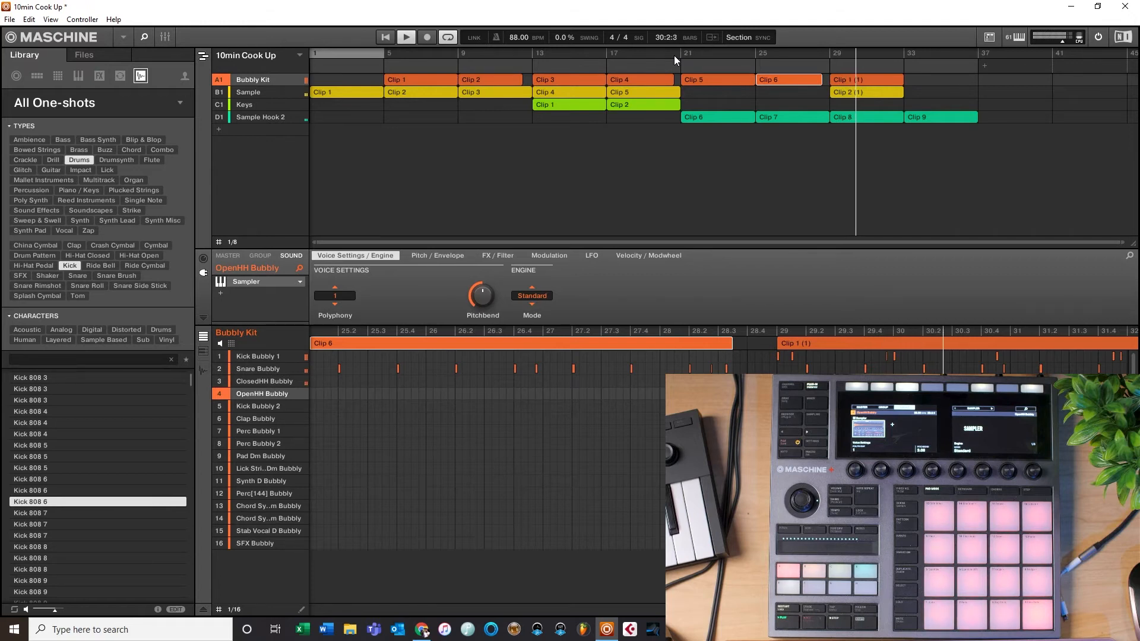
key(space)
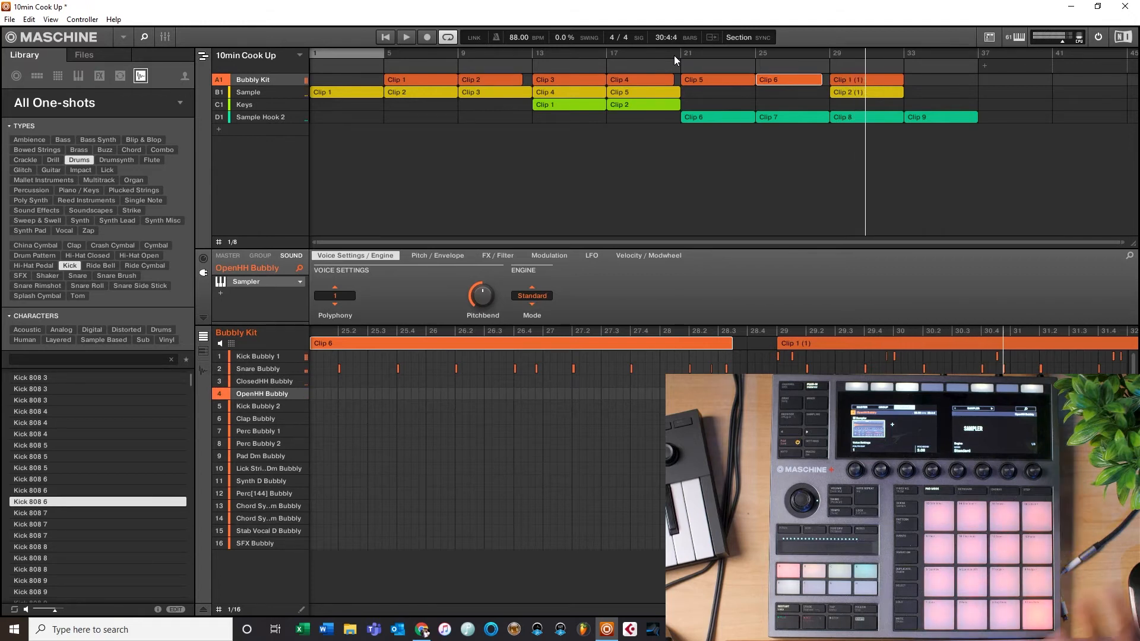
Step: Add a new empty group below Sample Hook 2 and switch the browser to the Files view
click(219, 129)
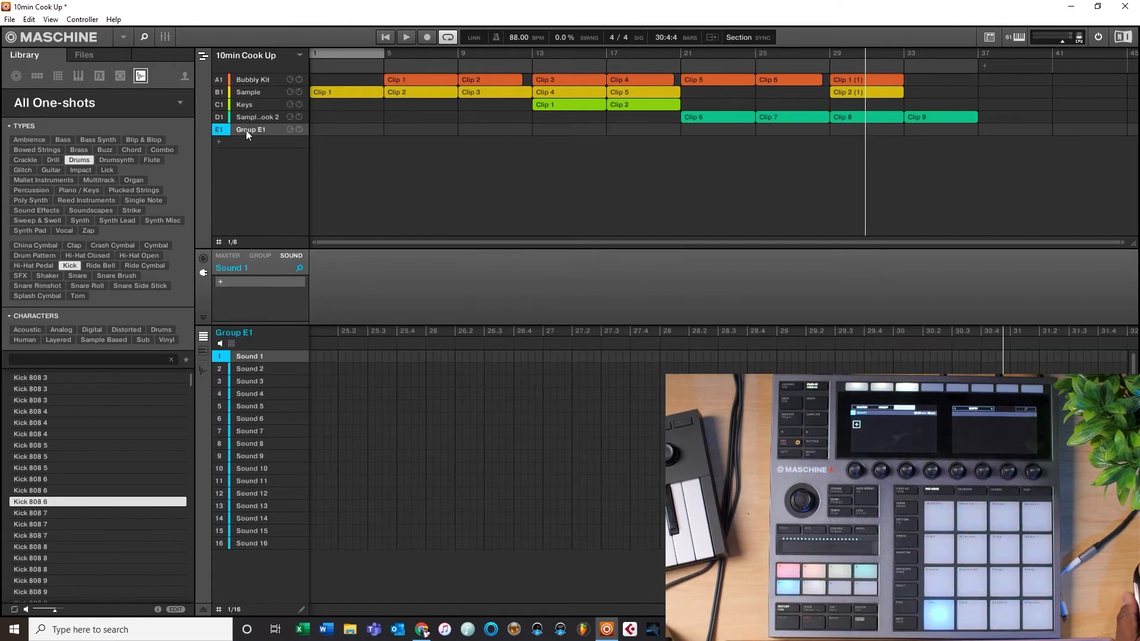
click(91, 105)
click(90, 57)
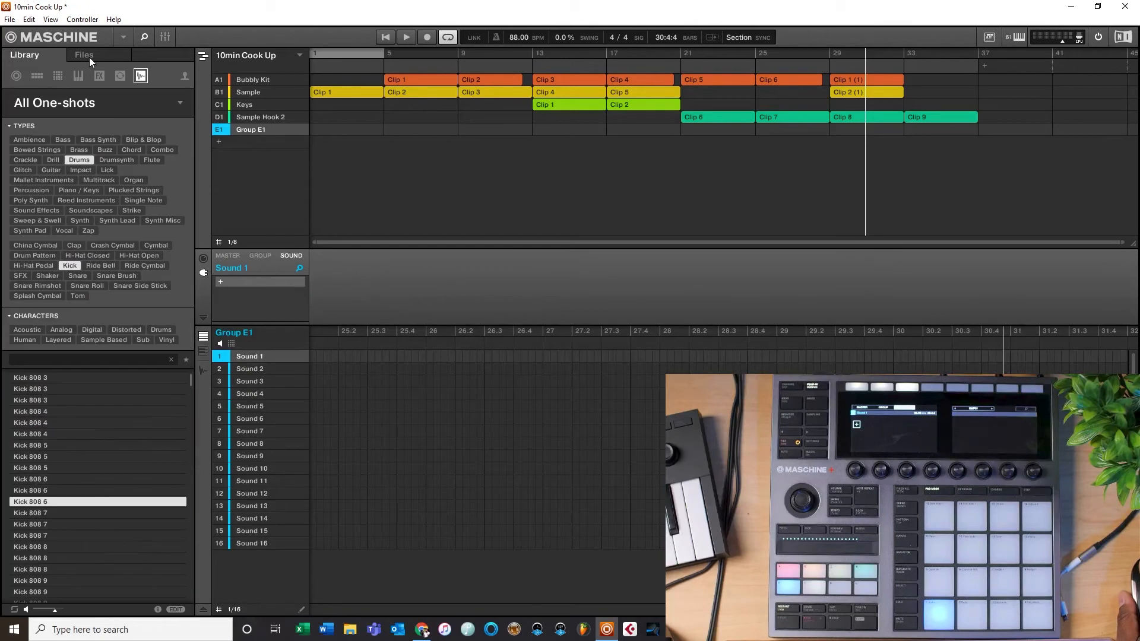
click(89, 57)
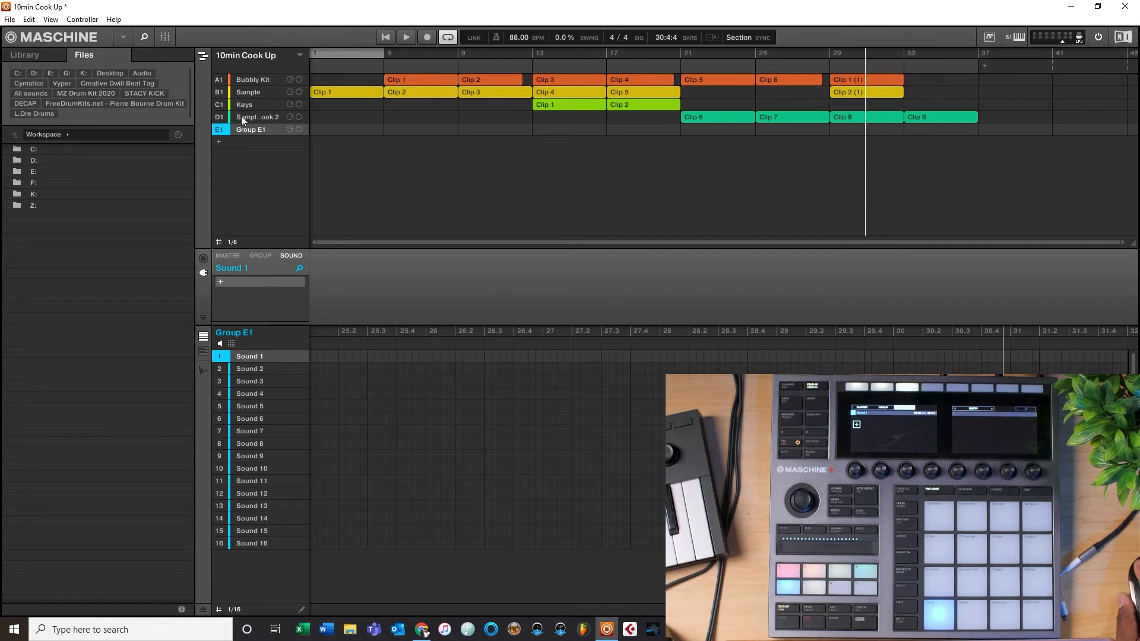
click(250, 75)
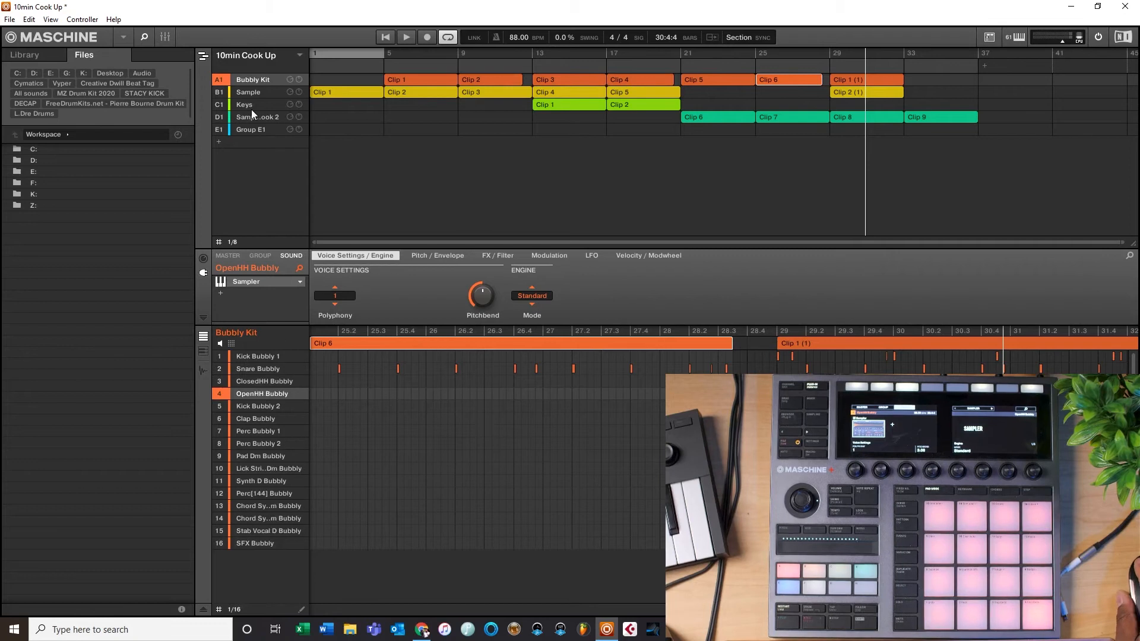
click(255, 129)
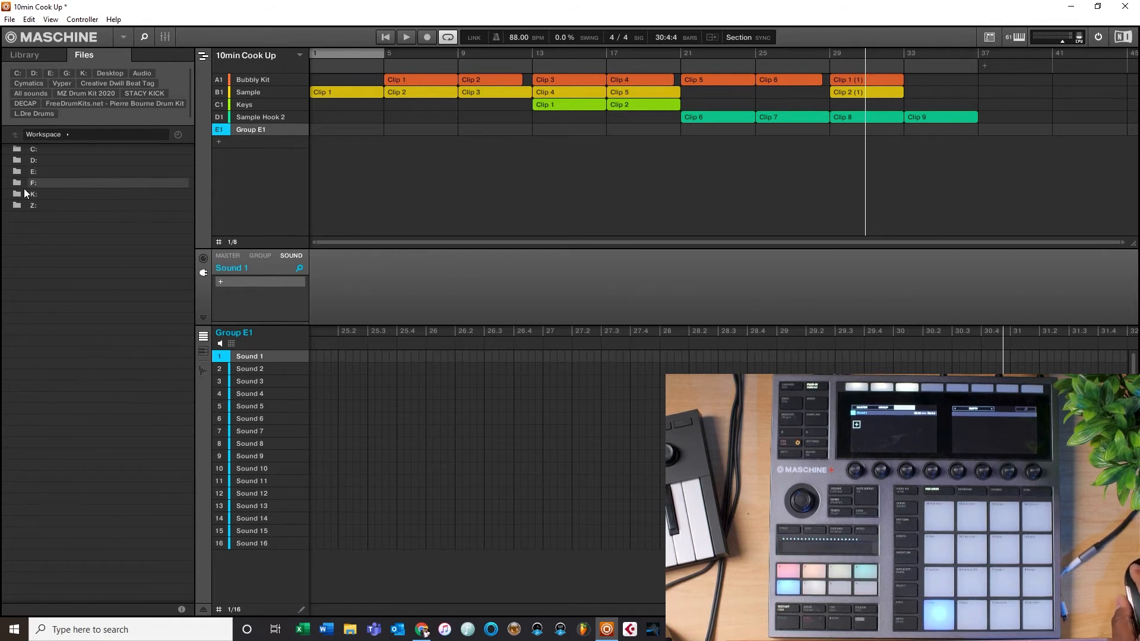
Step: Browse the E: drive's All sounds folder for sample packs, opening the Cymatics folder
double_click(33, 171)
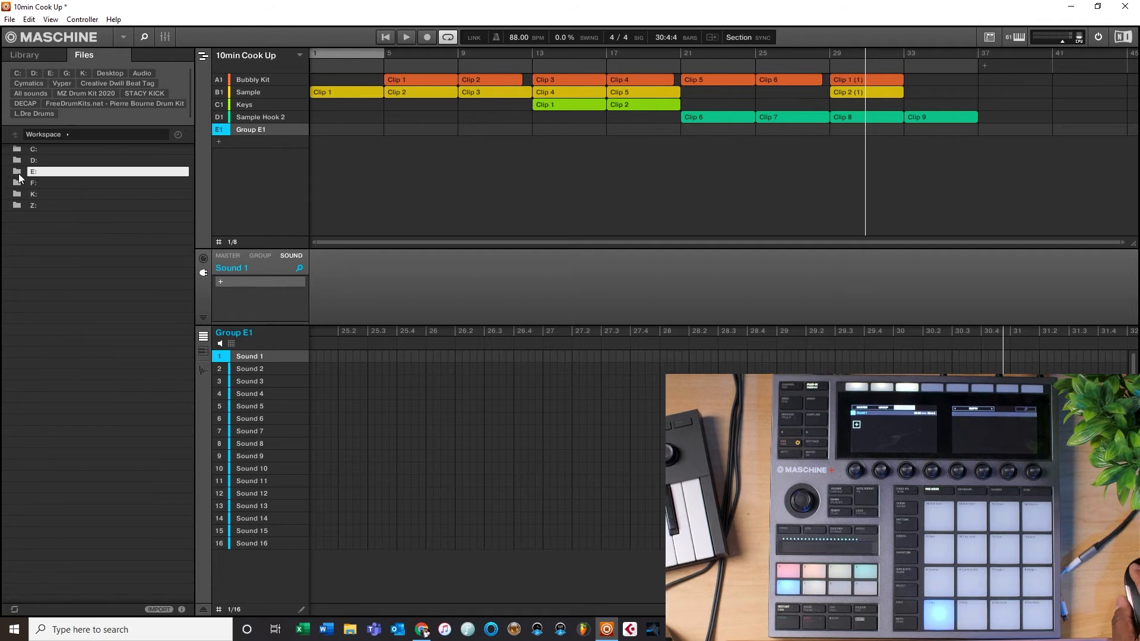
double_click(42, 184)
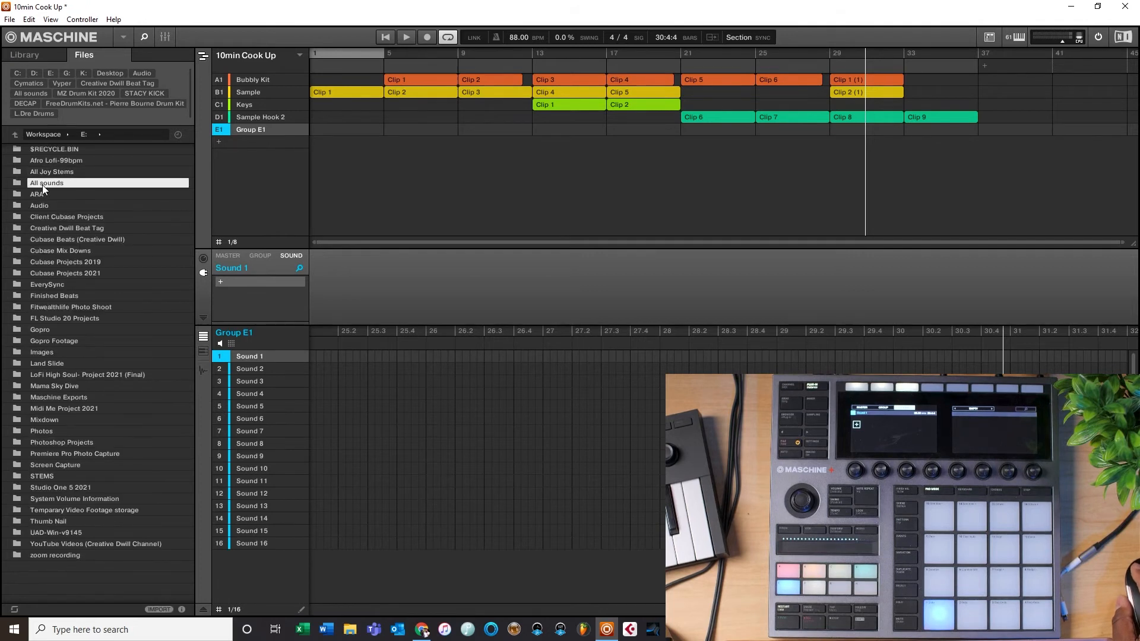
scroll(87, 186, down, 7)
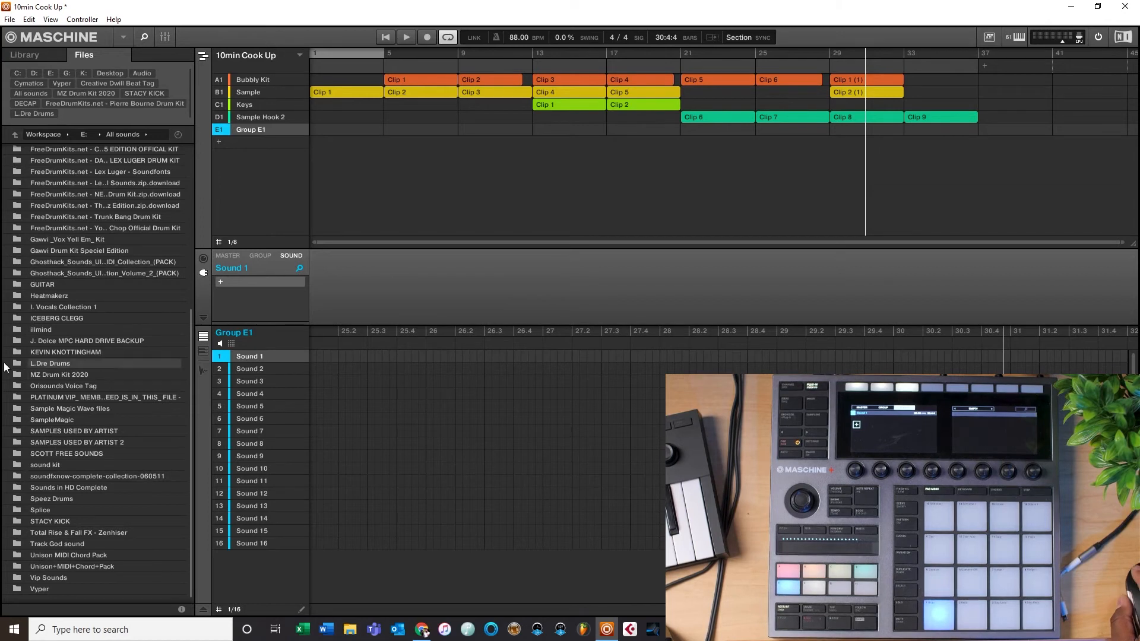
scroll(73, 486, up, 5)
scroll(69, 190, up, 1)
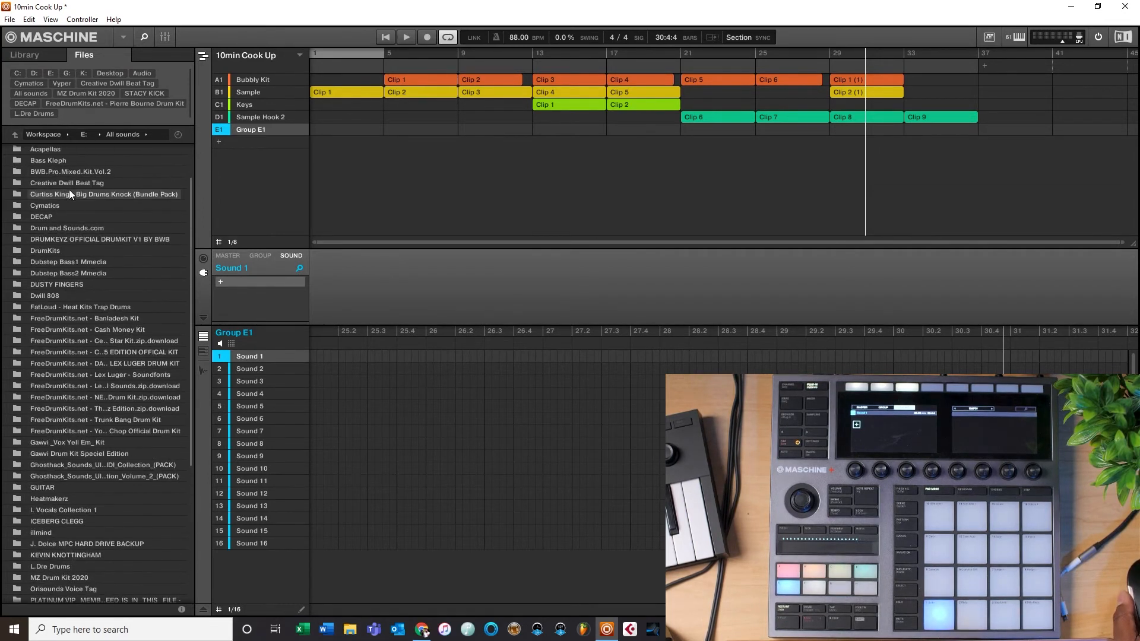
double_click(56, 201)
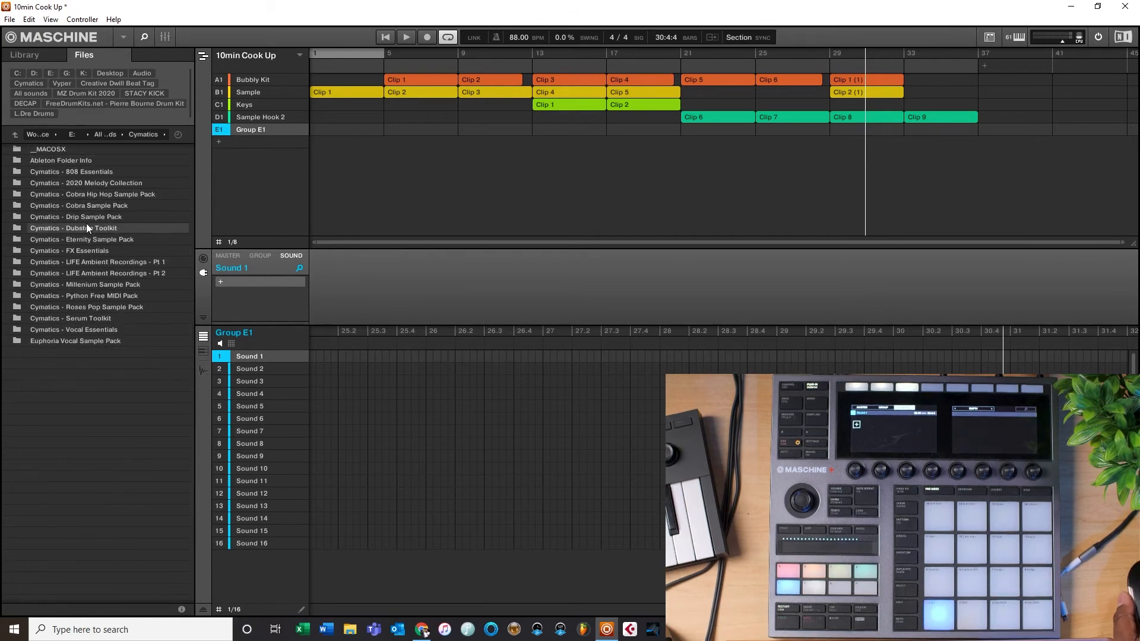
click(13, 134)
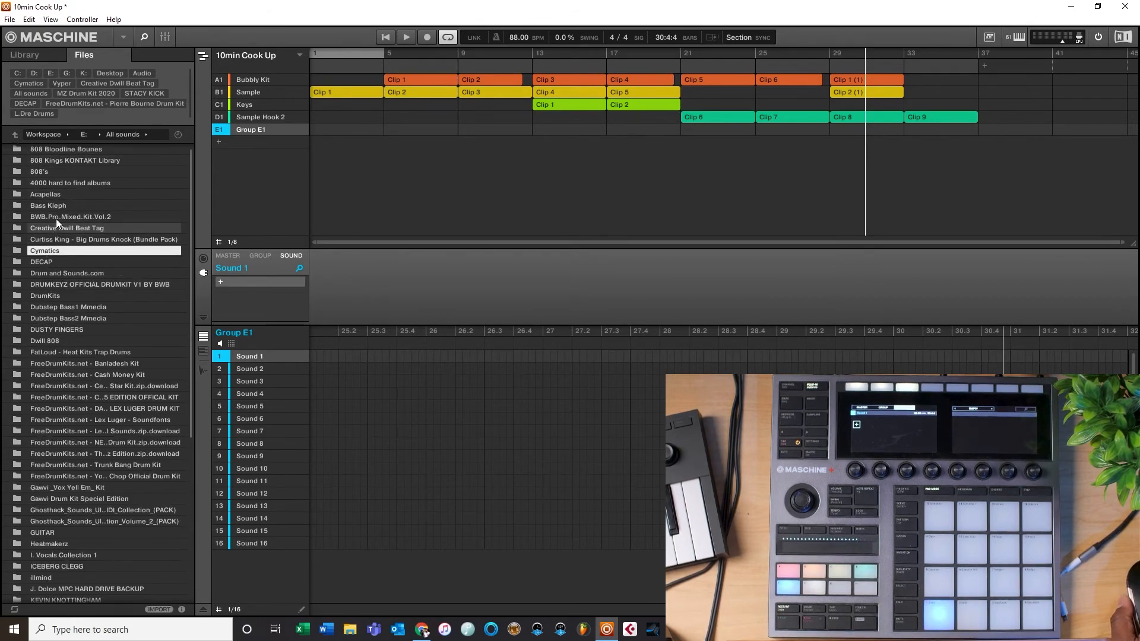
scroll(51, 208, down, 6)
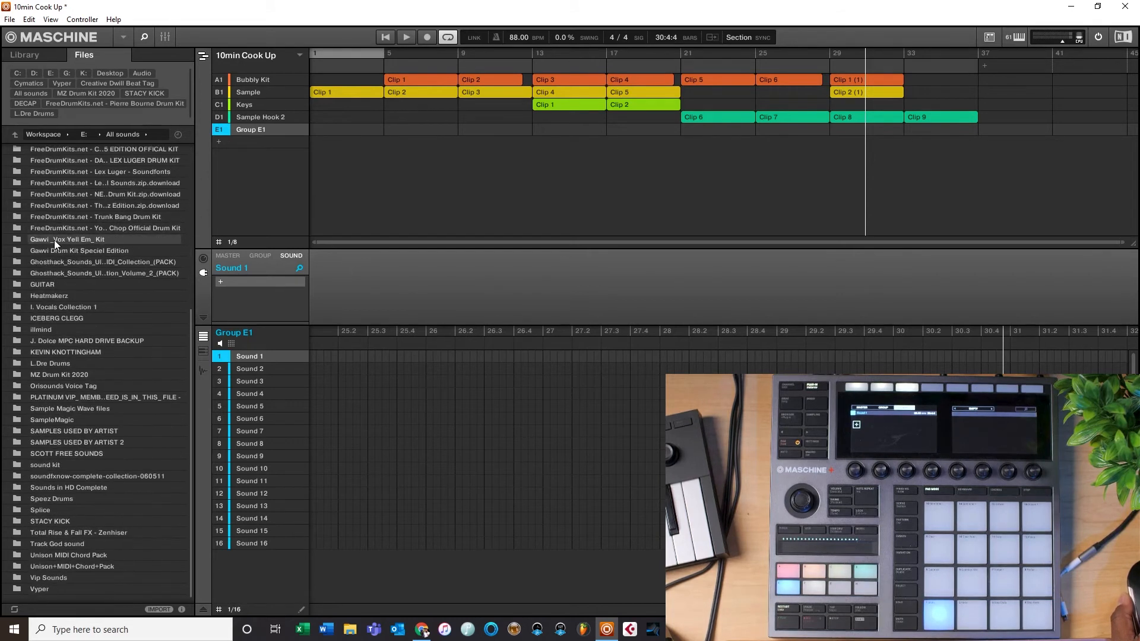
scroll(55, 240, up, 2)
scroll(59, 238, up, 4)
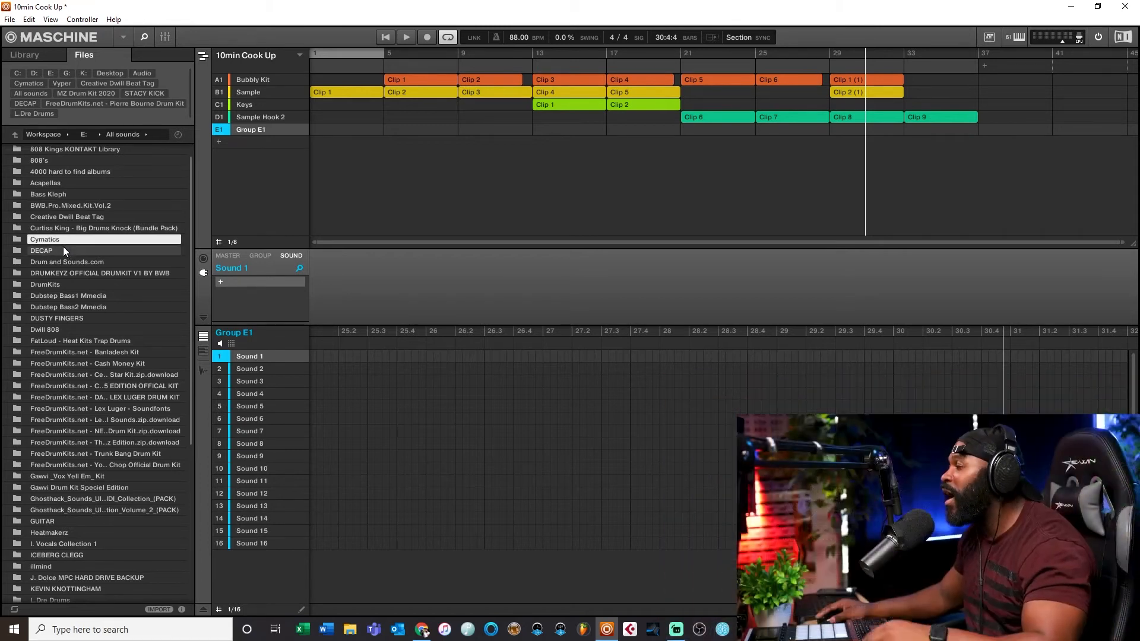
Step: Browse the favourite folders Cymatics, Vyper, MZ Drum Kit 2020 and the Pierre Bourne Drum Kit for drum sounds
right_click(57, 241)
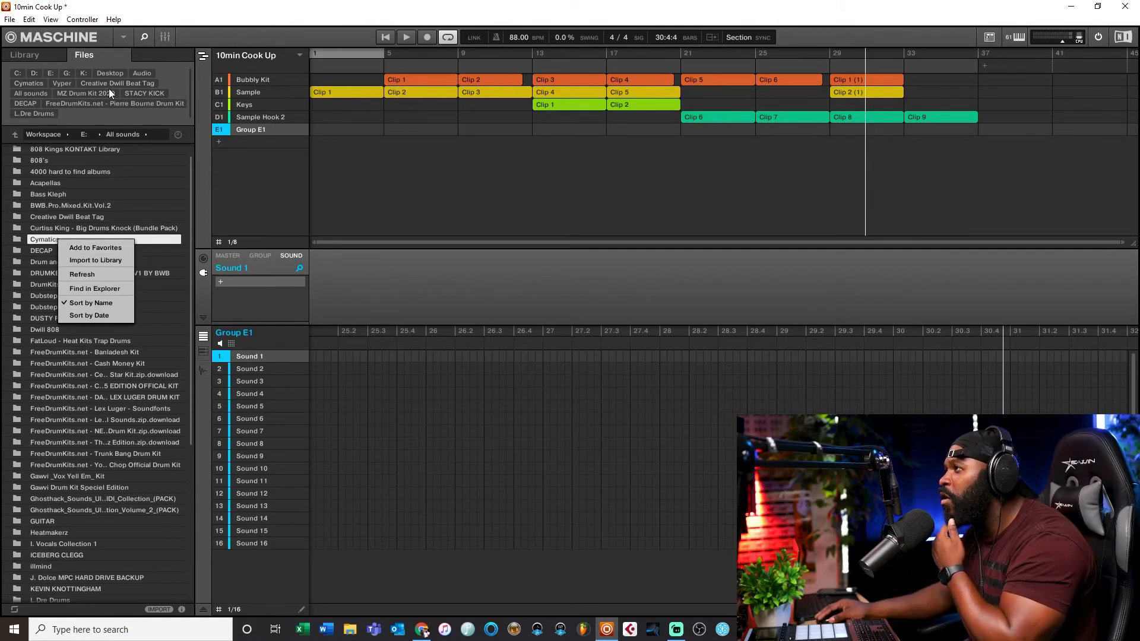
click(27, 84)
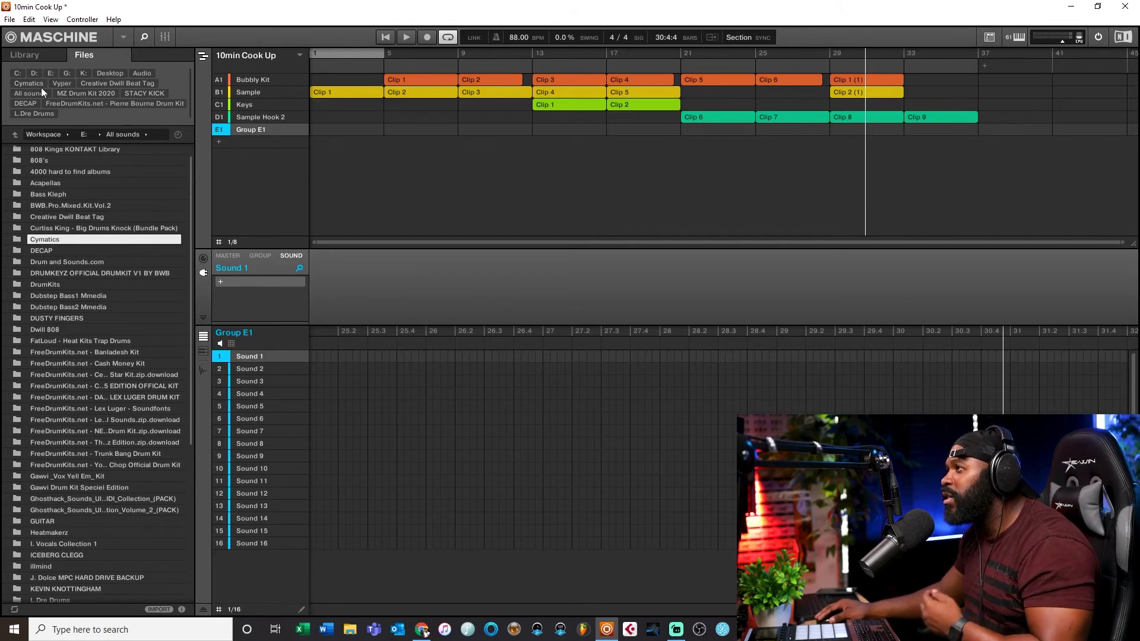
click(34, 84)
click(63, 84)
click(91, 94)
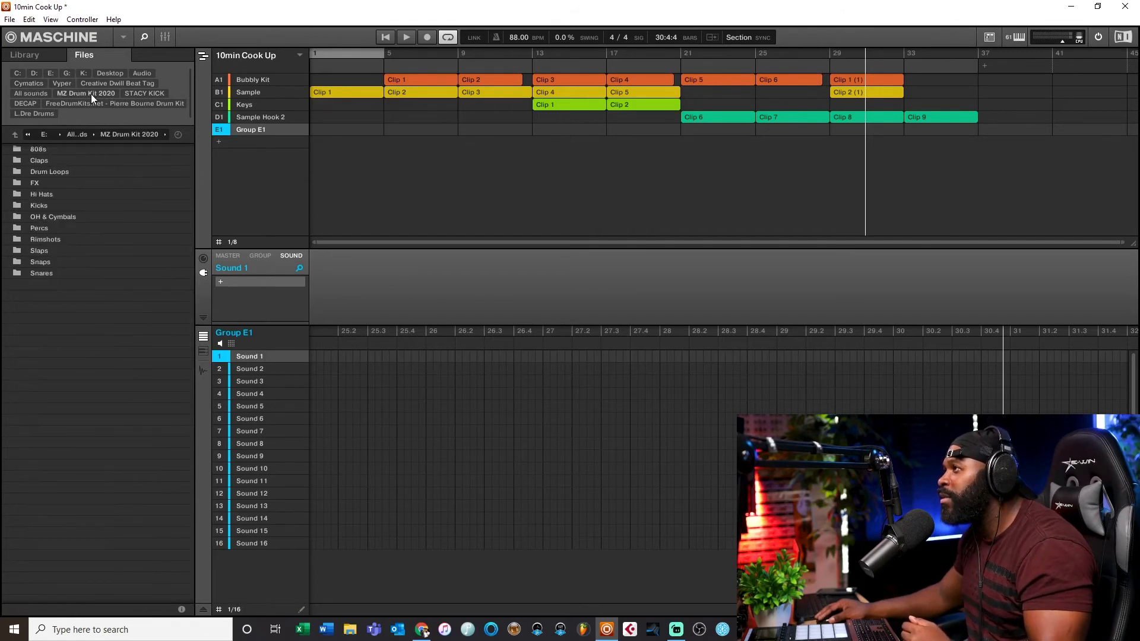
click(59, 104)
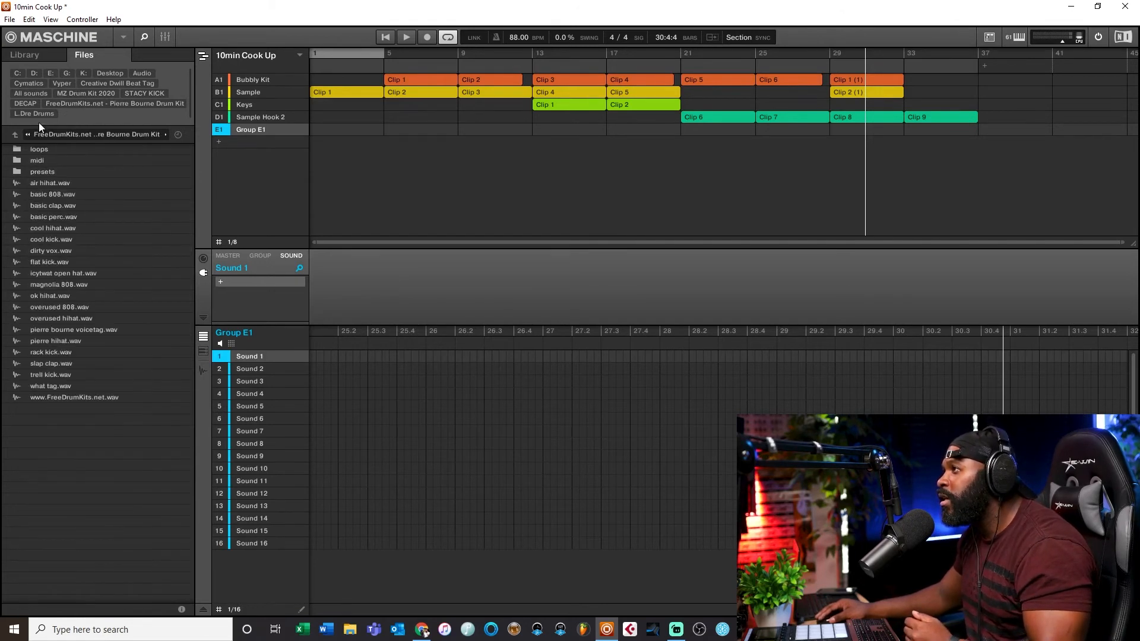
Step: Add another new group and rename it Sound FX
click(47, 112)
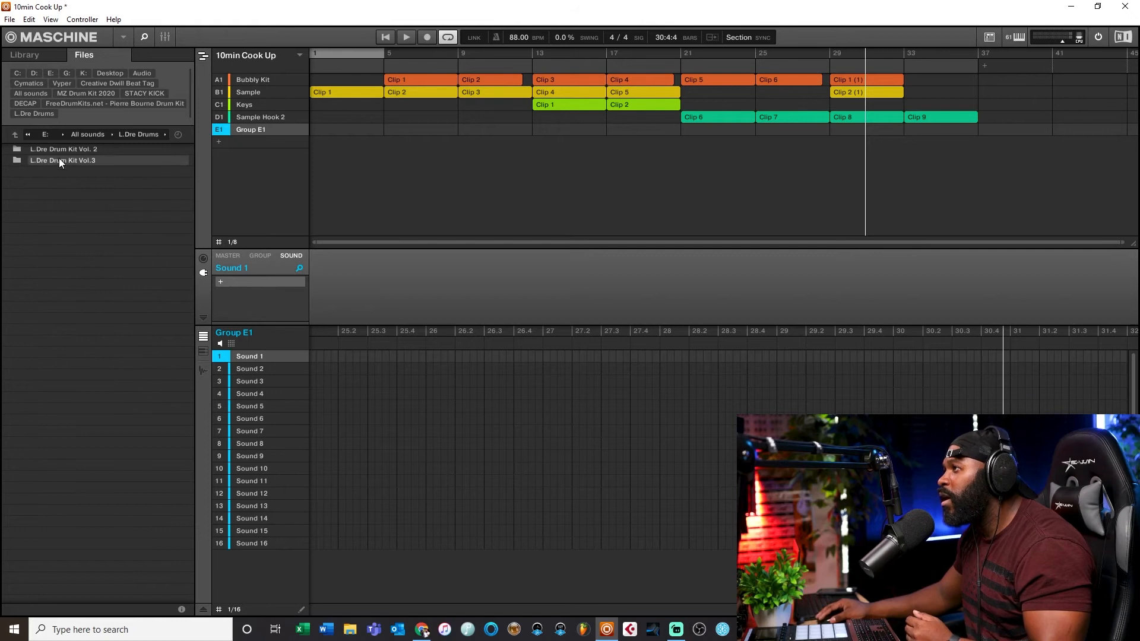
click(22, 94)
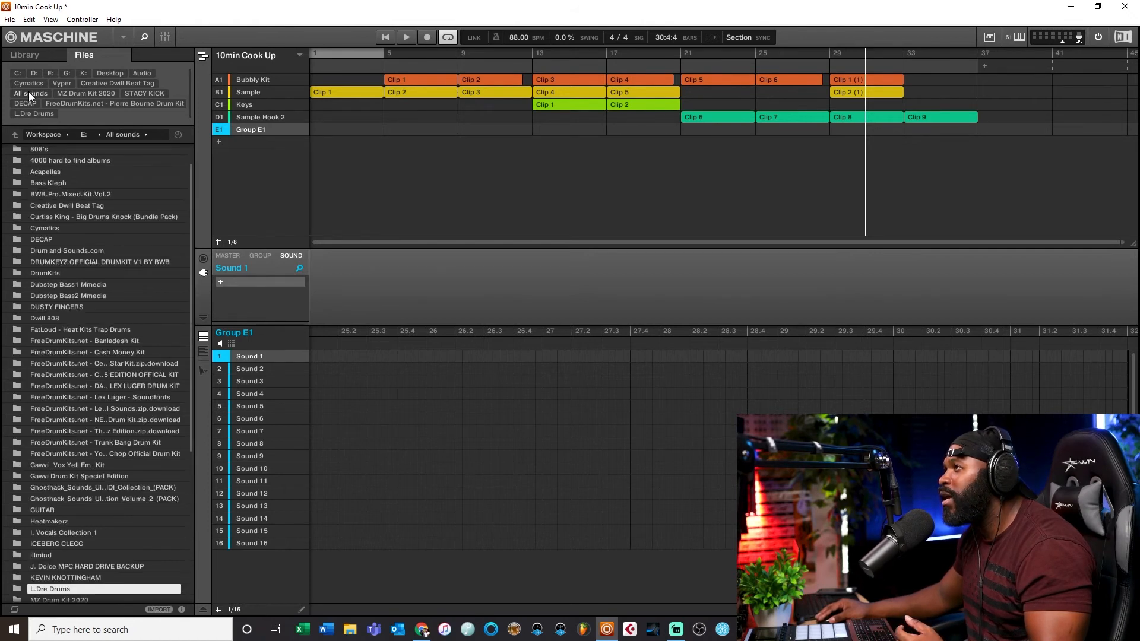
click(239, 140)
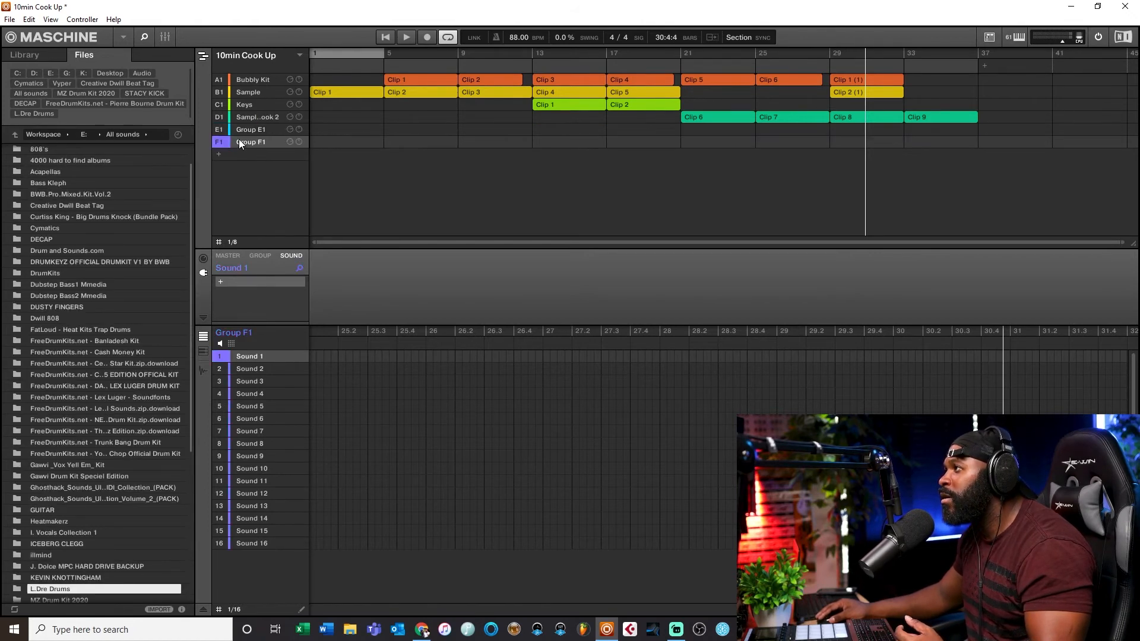
double_click(246, 141)
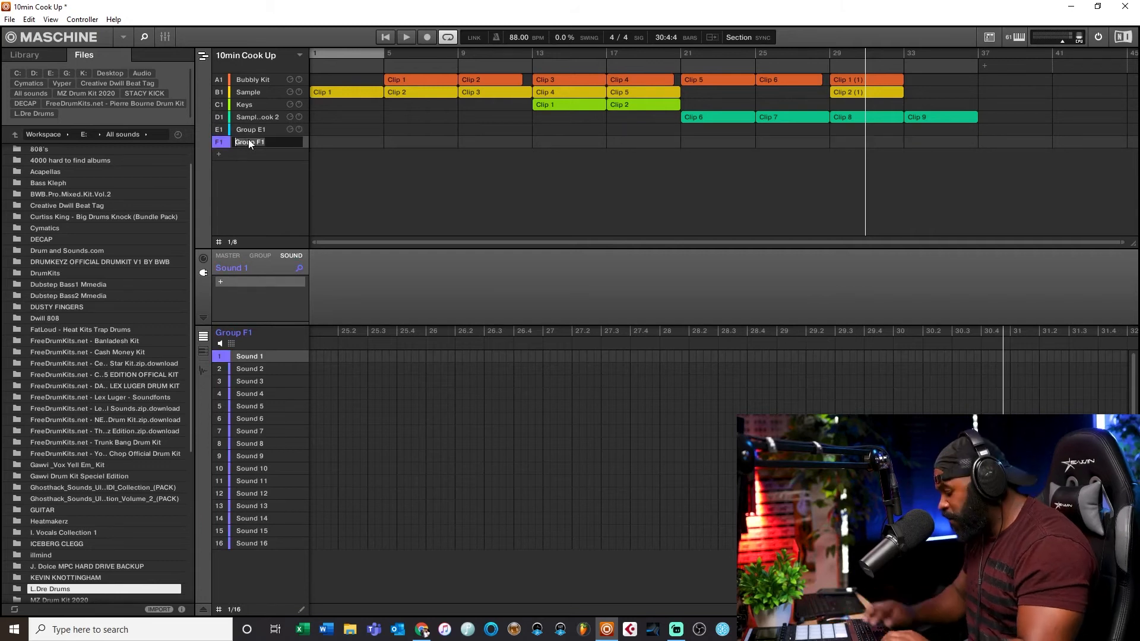
text(F)
key(BackSpace)
text(Misc)
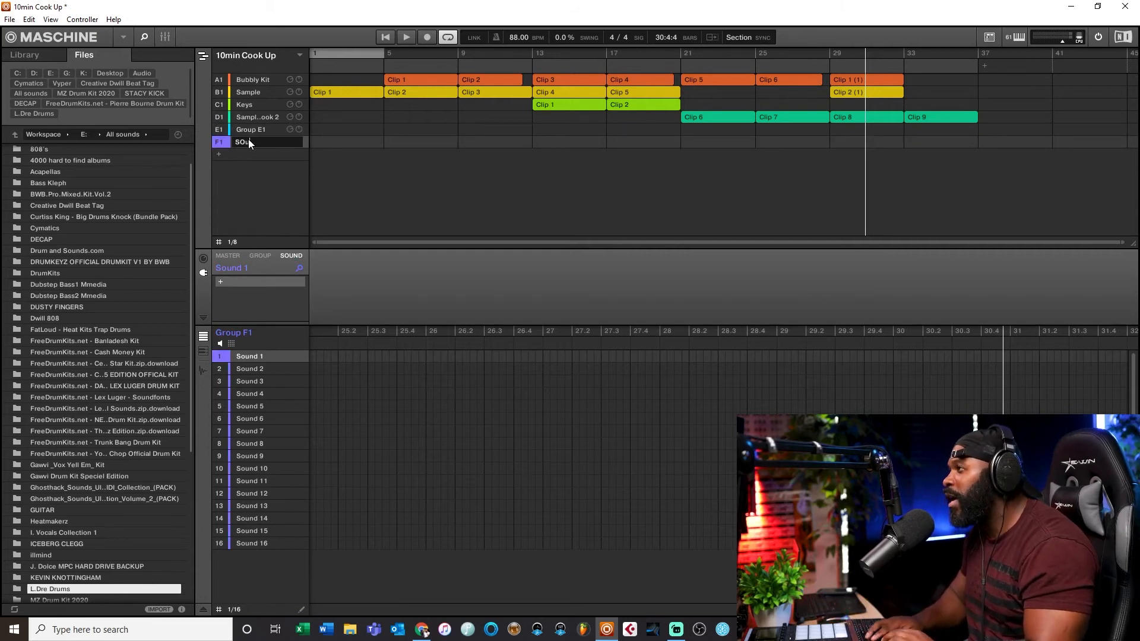
key(BackSpace)
key(BackSpace)
key(BackSpace)
key(BackSpace)
text(Sound)
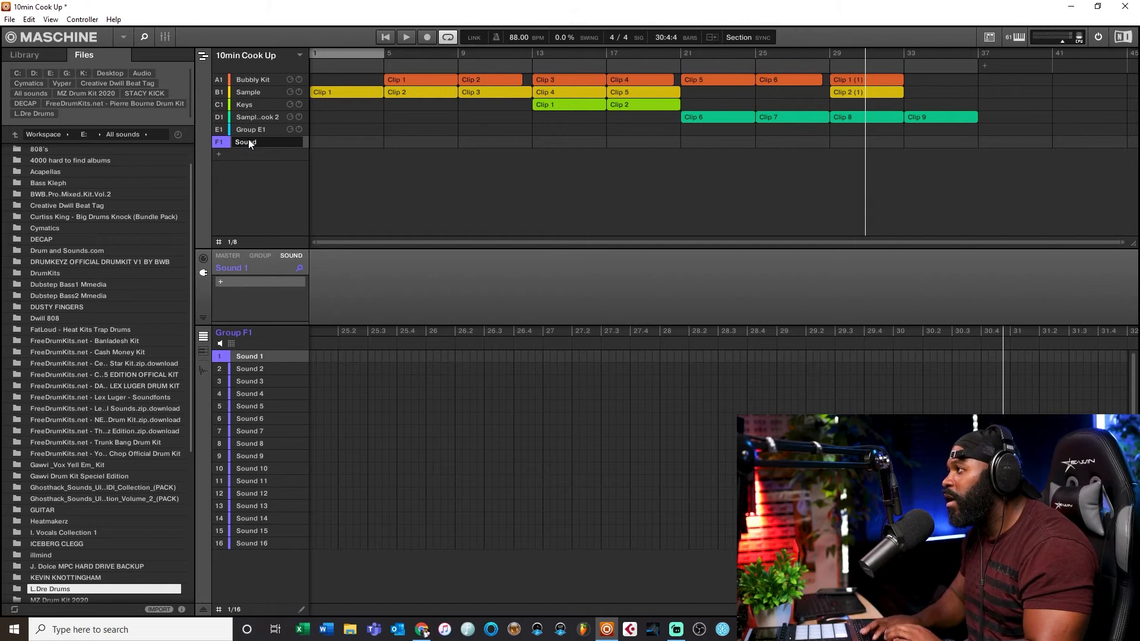
text( FX)
key(Return)
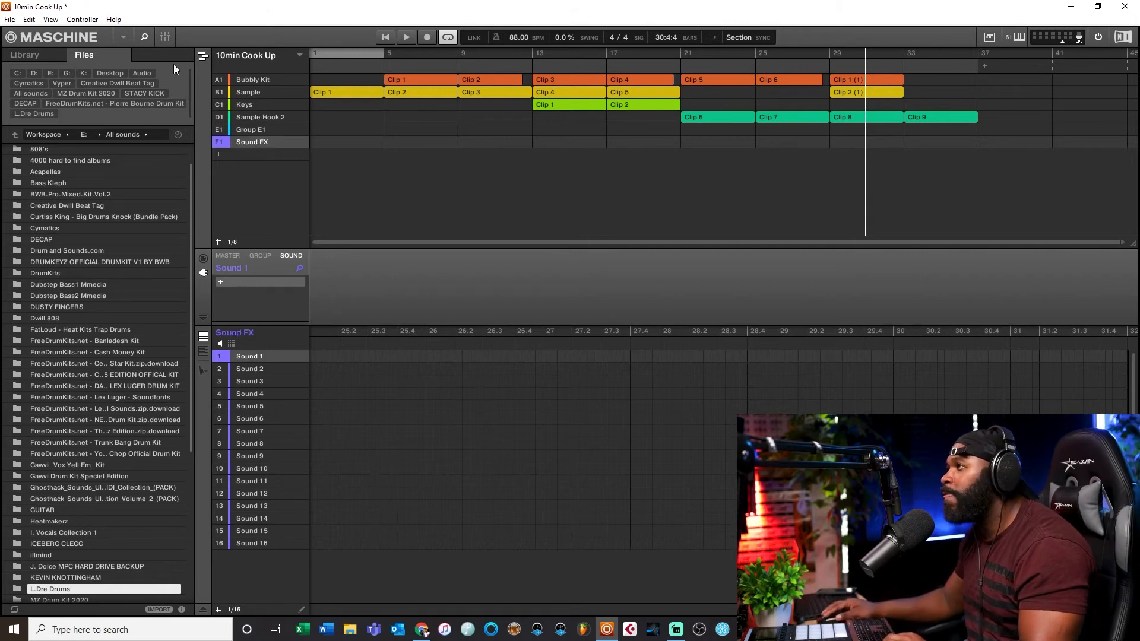
Step: Open the Ambience folder of L.Dre Drum Kit Vol.3 and preview the rain and ambience samples
click(34, 115)
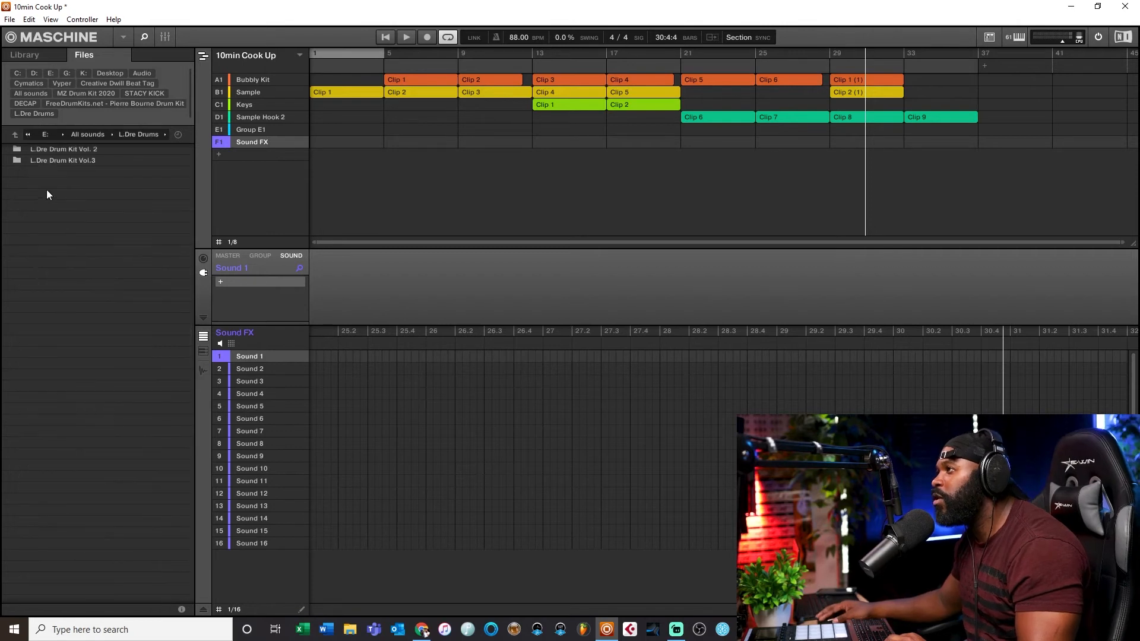
double_click(73, 162)
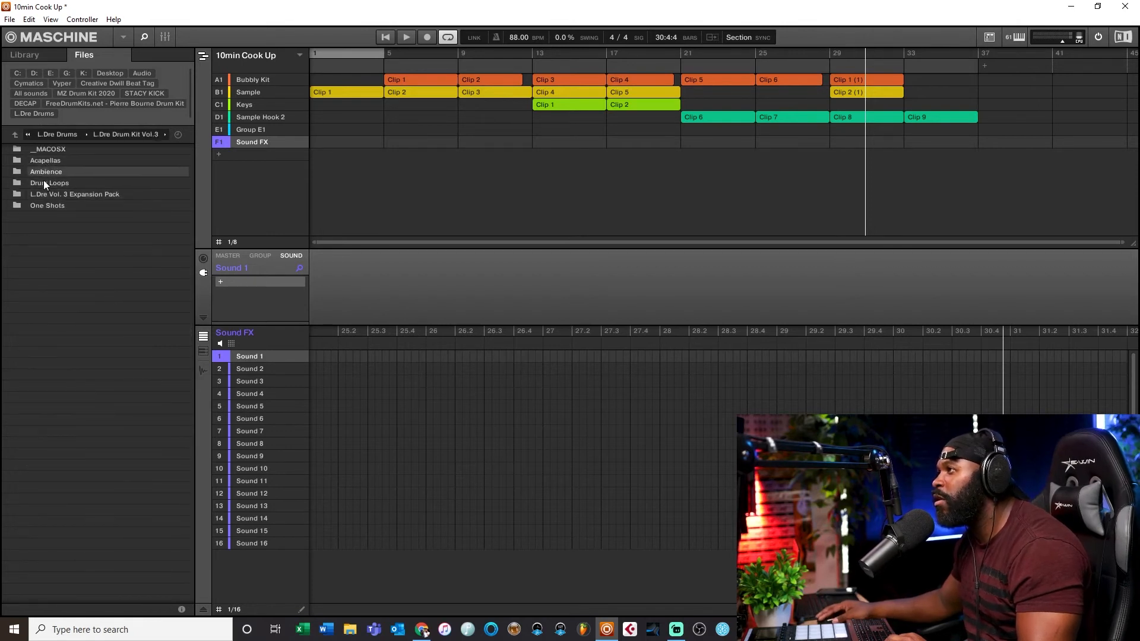
double_click(49, 172)
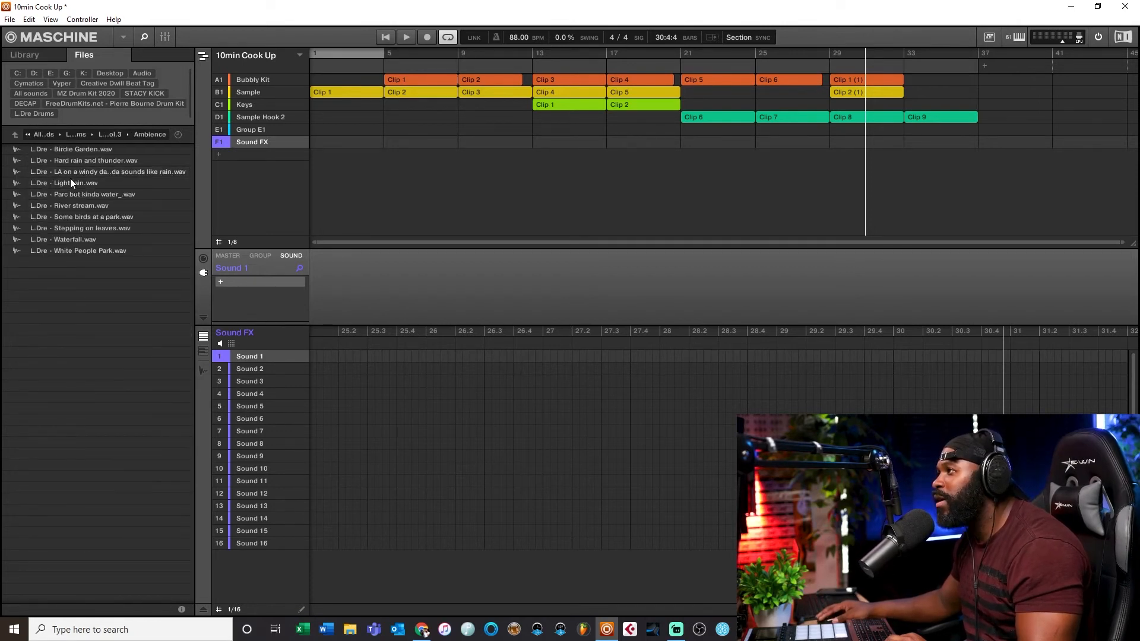
click(66, 194)
click(72, 178)
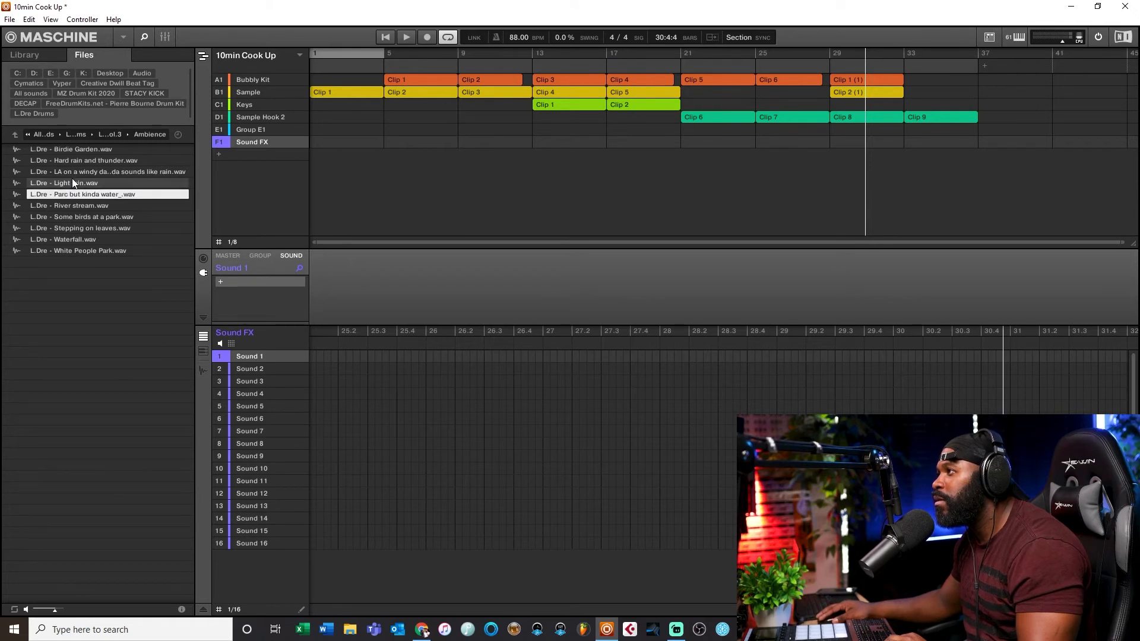
click(76, 163)
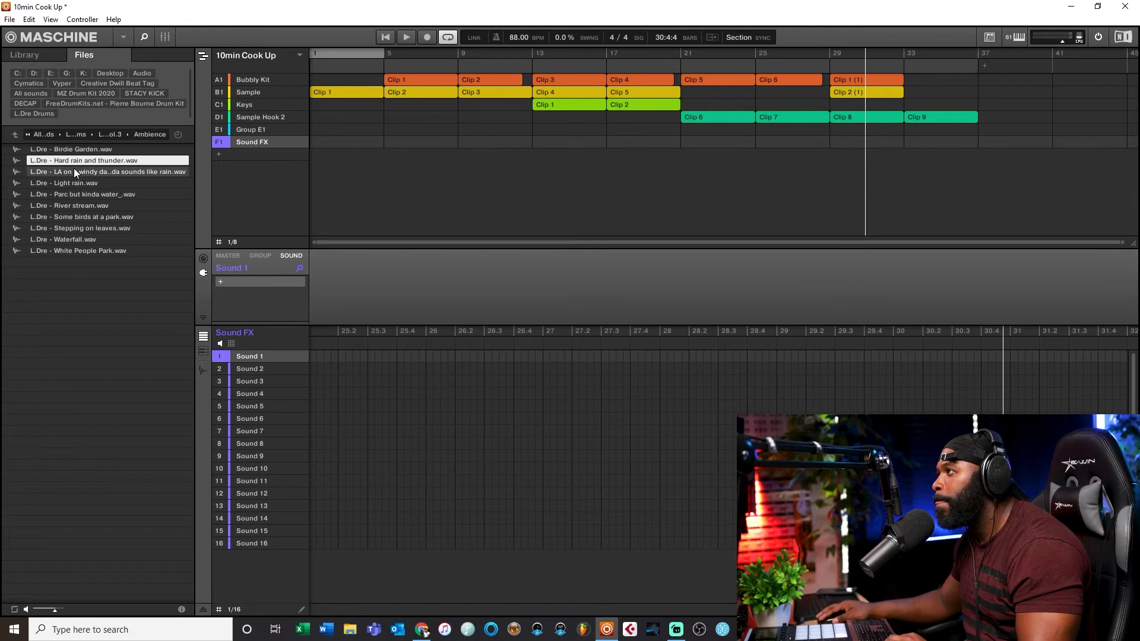
click(73, 170)
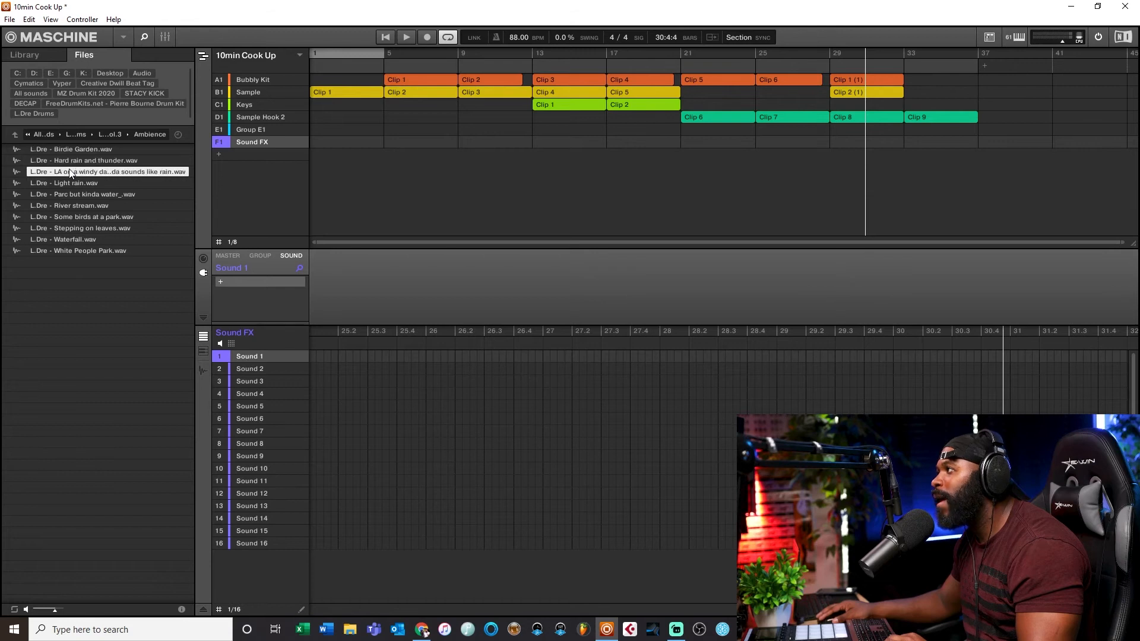
Step: Create a clip on the Sound FX group starting at bar 21 and extend it to bar 25
click(701, 68)
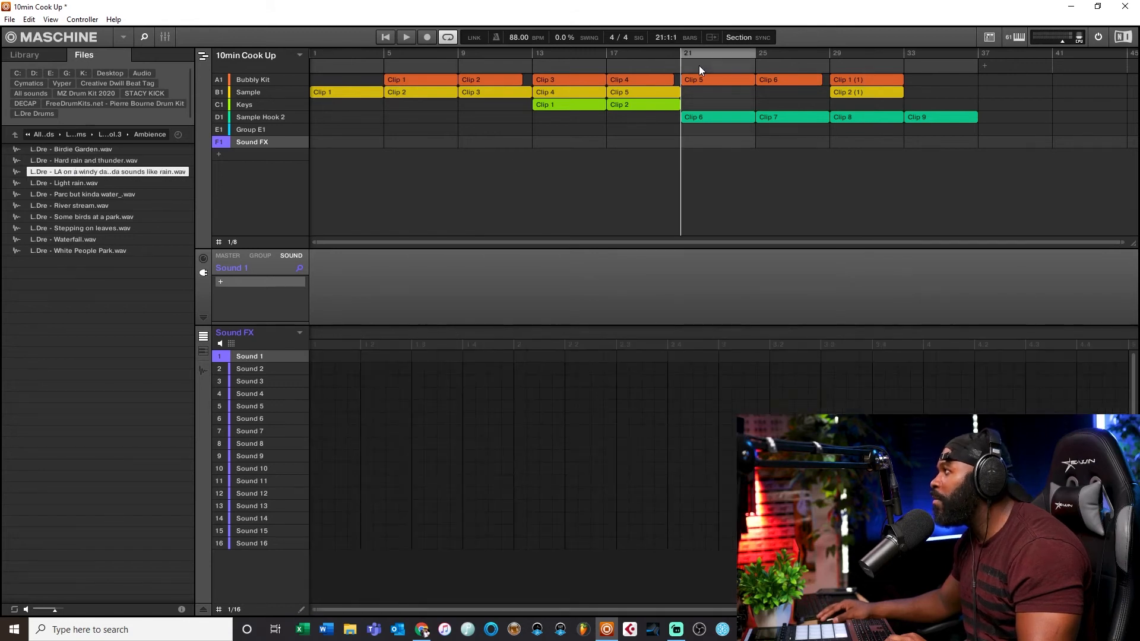
click(705, 143)
drag(708, 144, 695, 145)
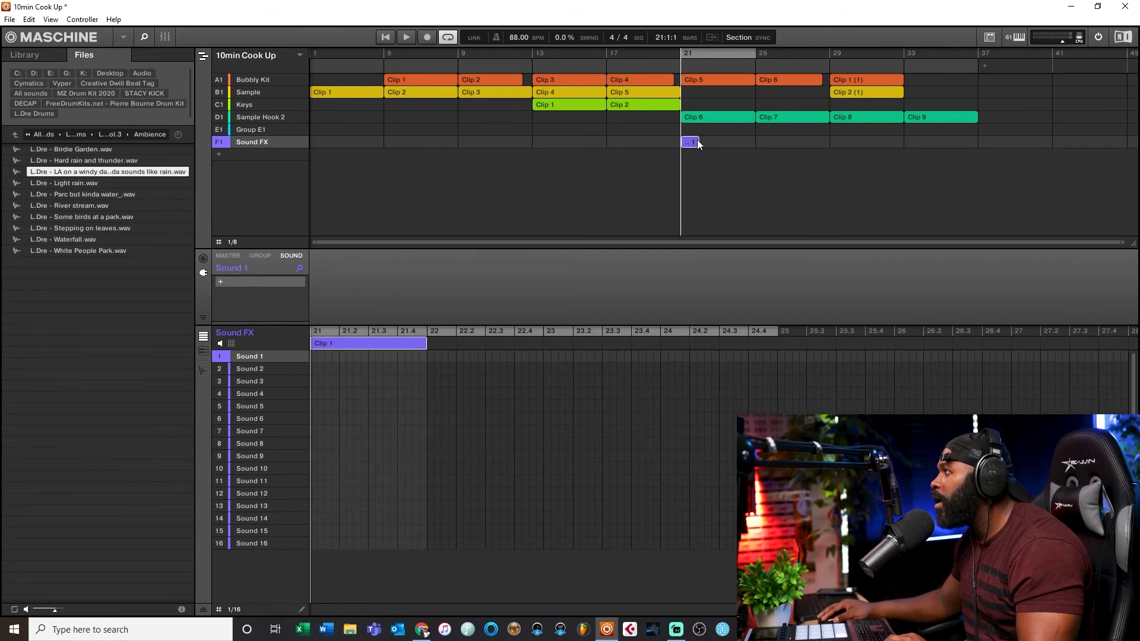
drag(698, 142, 754, 159)
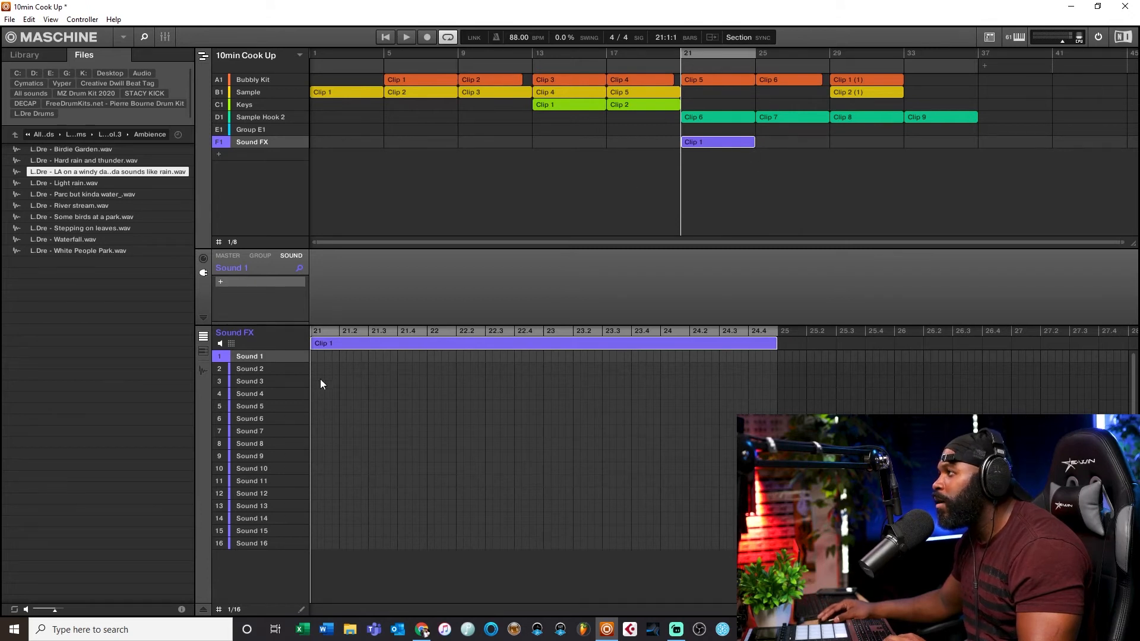
Step: Load the 'L.Dre - LA on a windy day' rain sample onto Sound 1 as an Audio plugin sound spanning the clip
drag(116, 176, 256, 356)
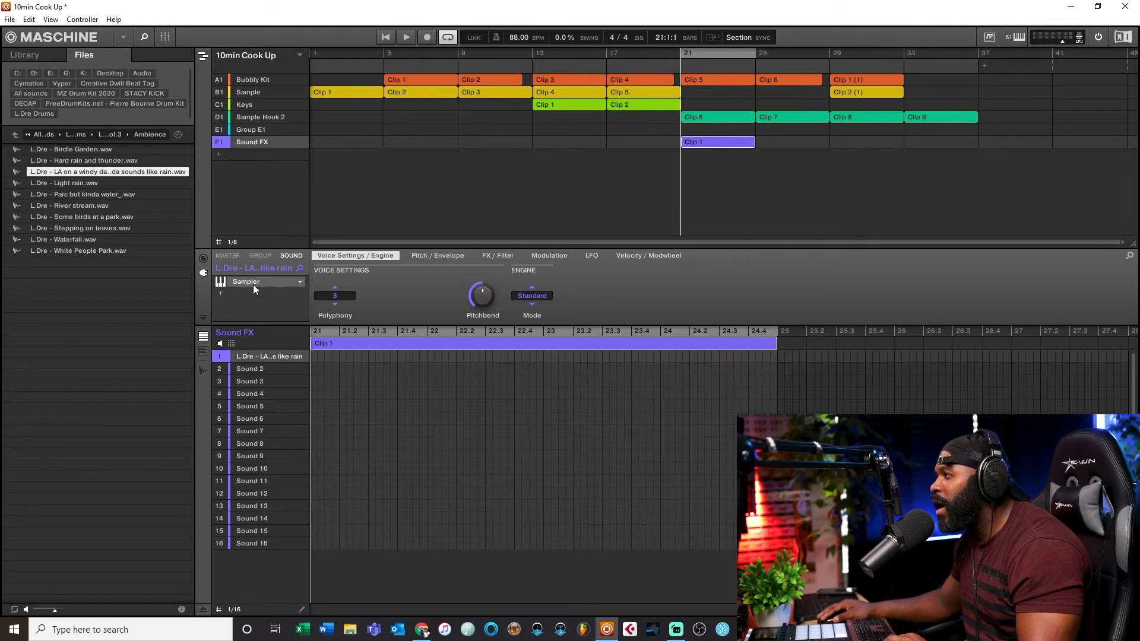
click(300, 281)
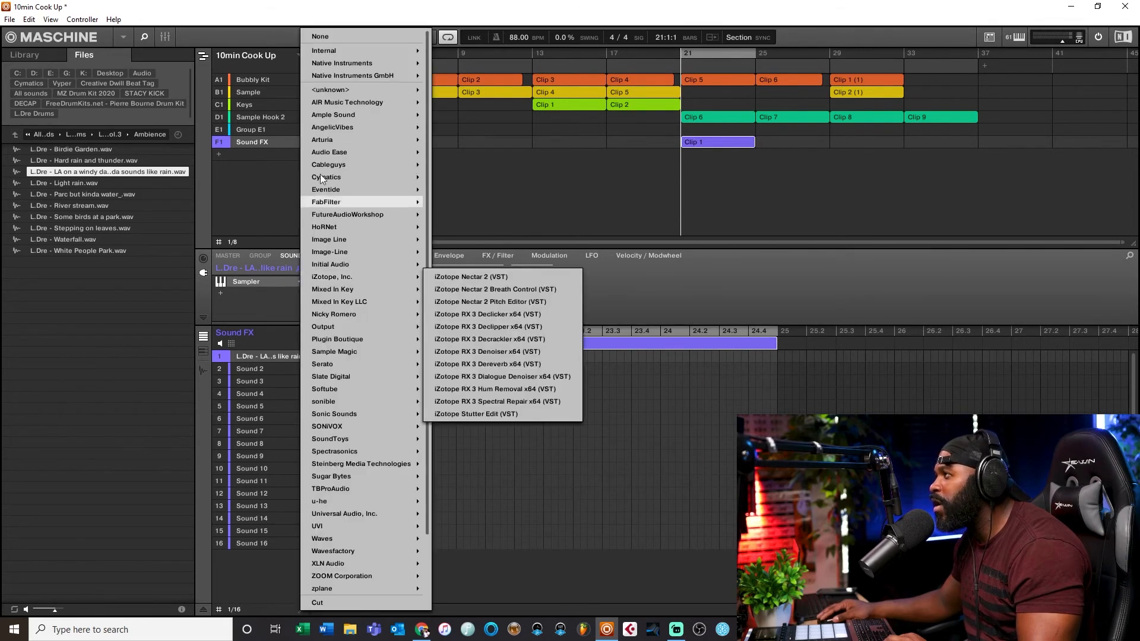
mouse_move(312, 51)
click(459, 51)
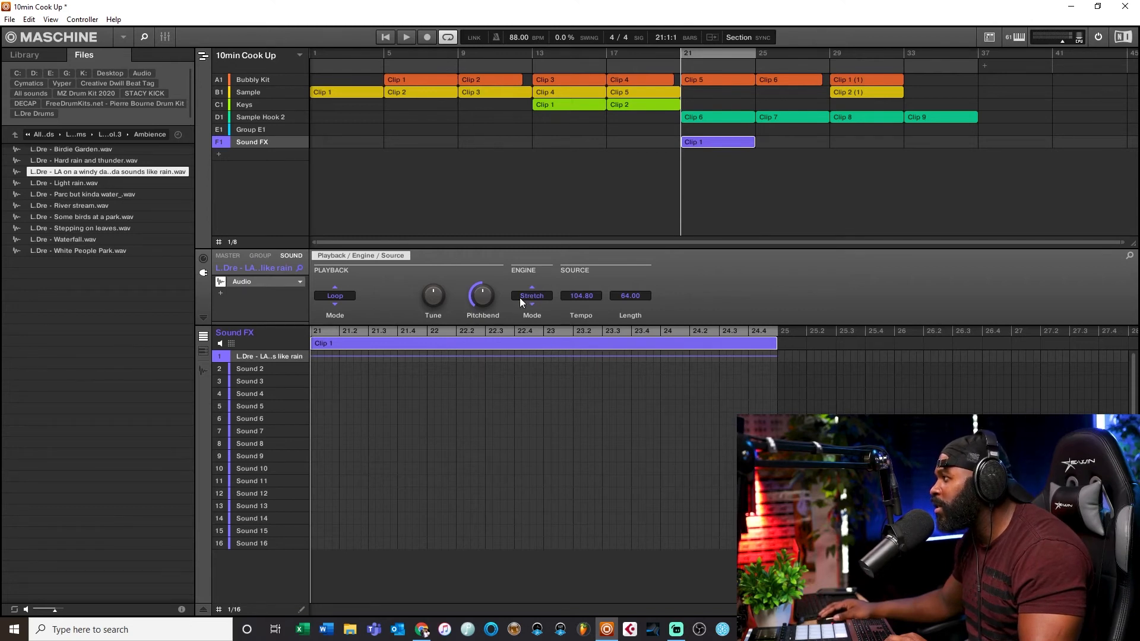
mouse_move(778, 346)
mouse_down()
mouse_move(894, 347)
mouse_move(780, 369)
mouse_up()
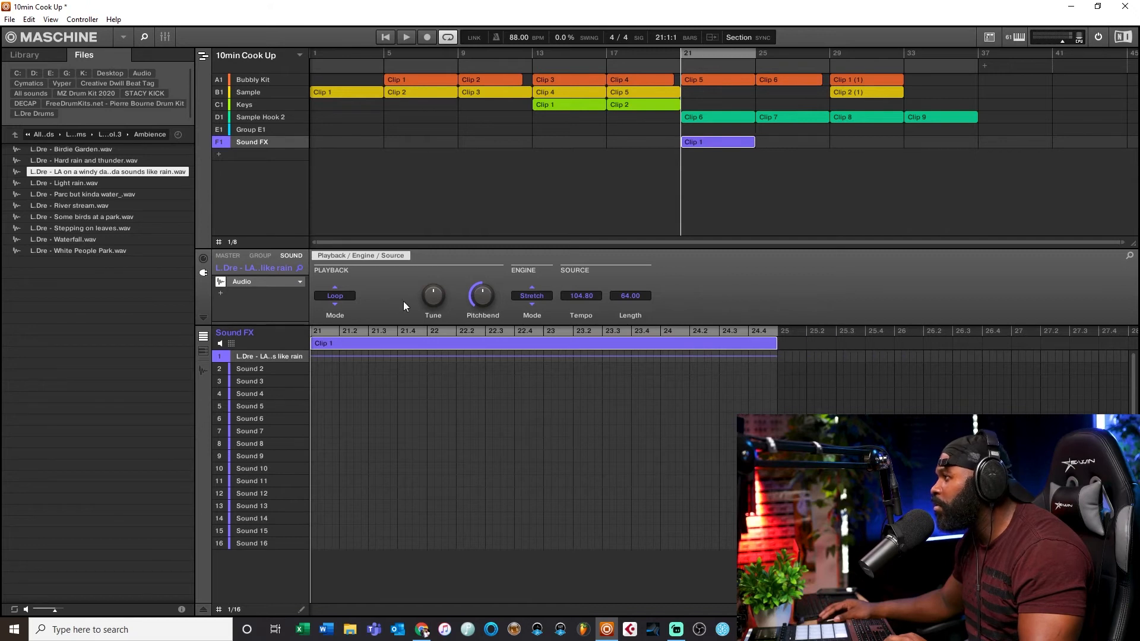
Step: Start playback and extend the Sound FX clip with a copy covering bars 25 to 29
key(space)
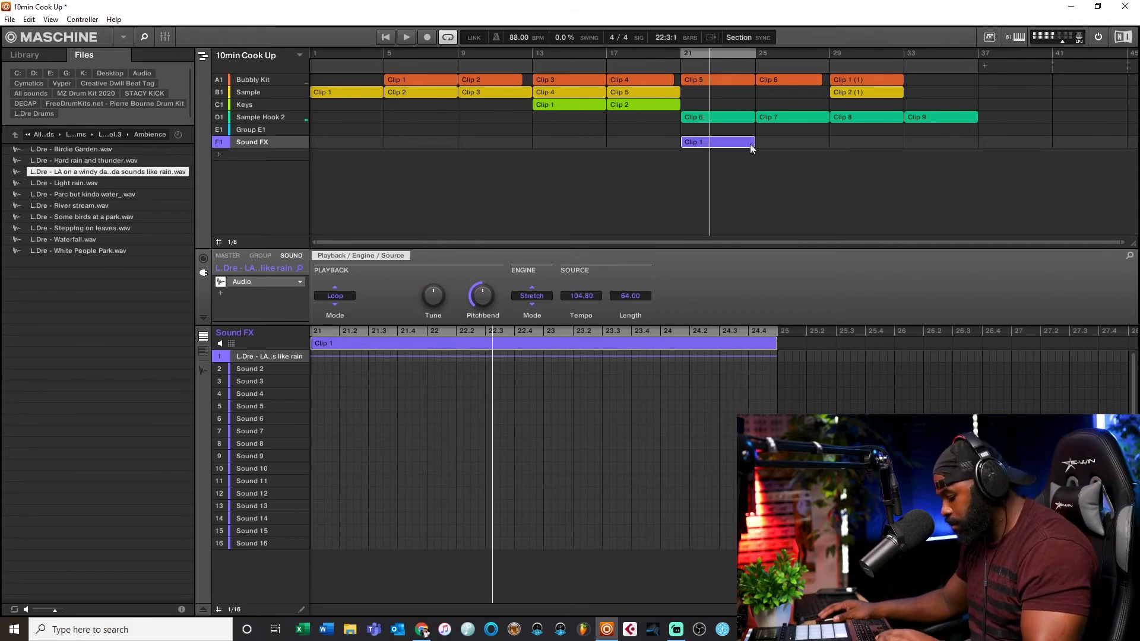
drag(750, 144, 825, 151)
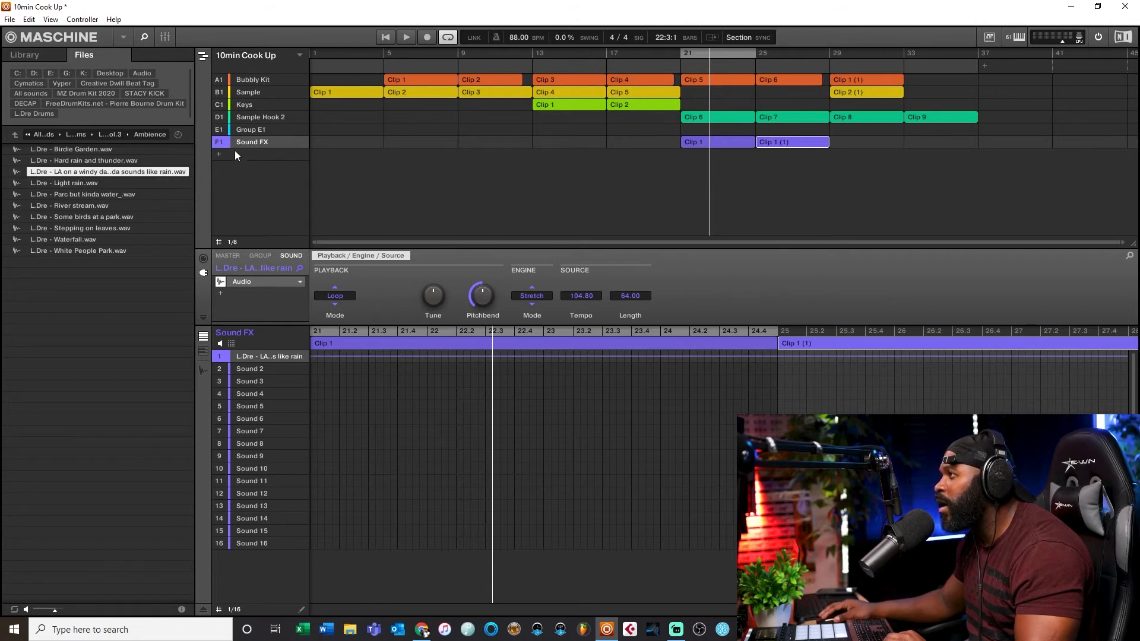
Step: Add a new group below Sound FX and name it trans
click(219, 154)
double_click(261, 155)
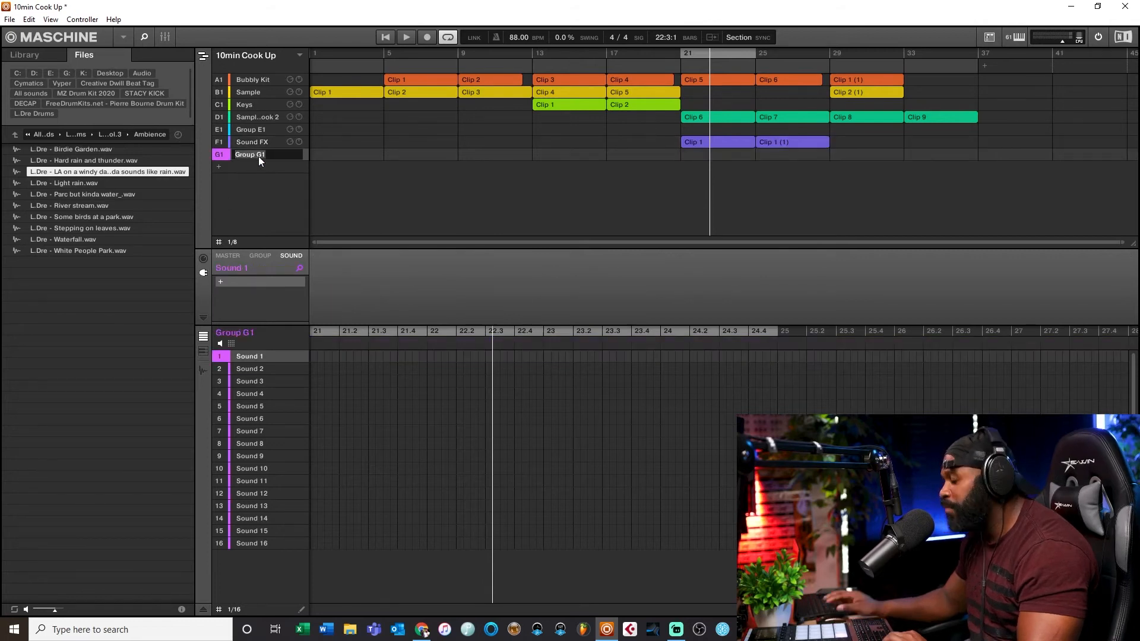
text(trans)
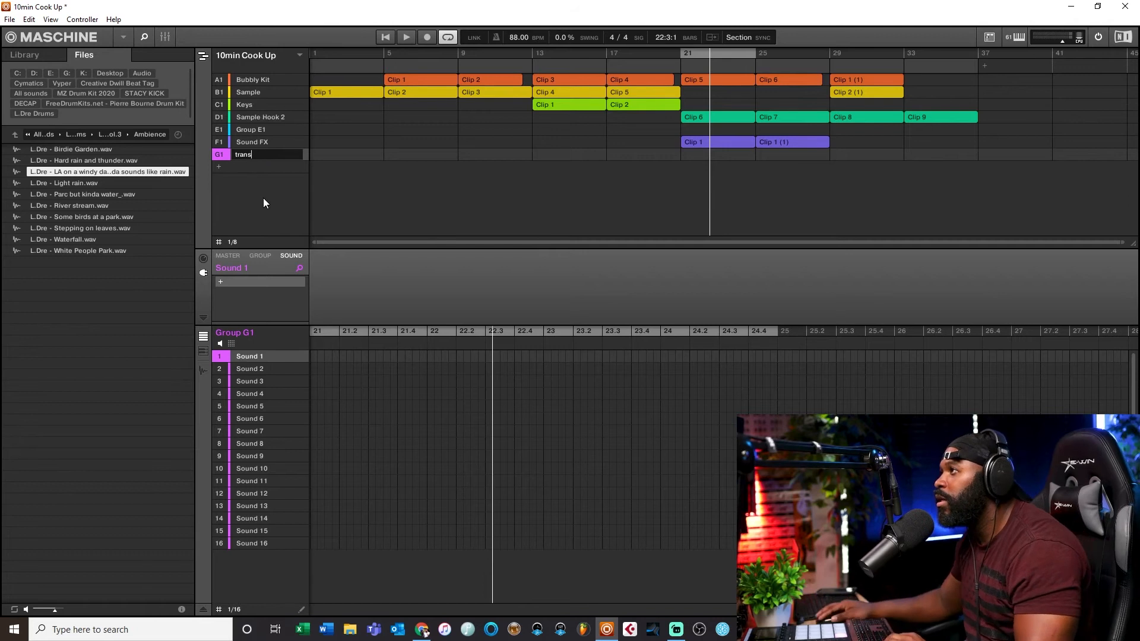
key(Return)
Step: Browse the Vyper Serpent Lofi FX folder and preview a misc FX sample
click(15, 135)
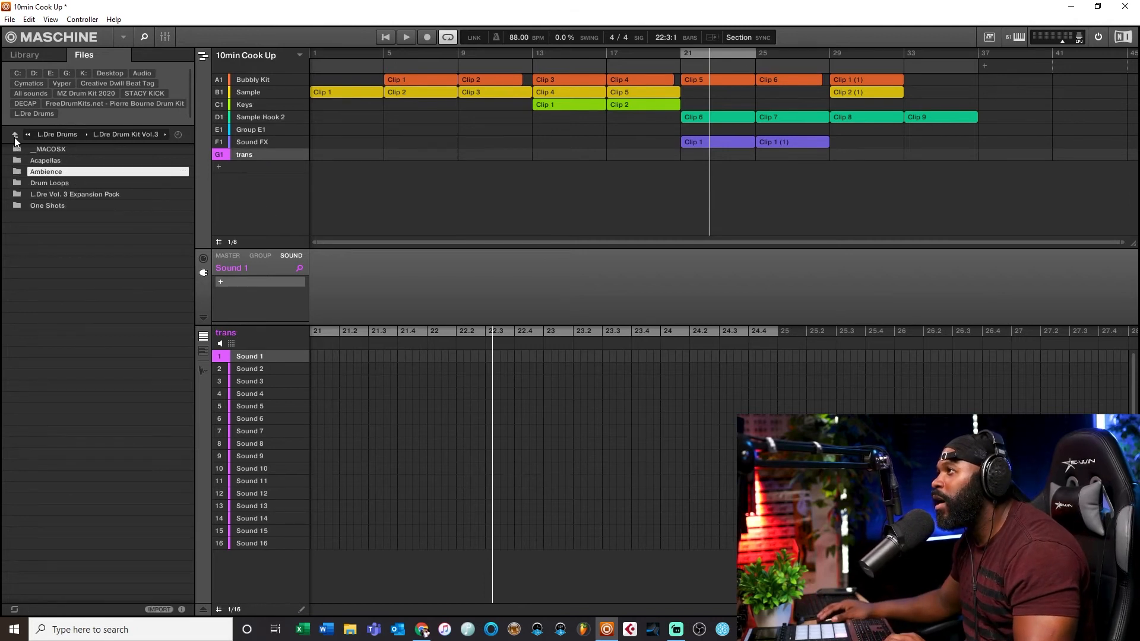
click(23, 84)
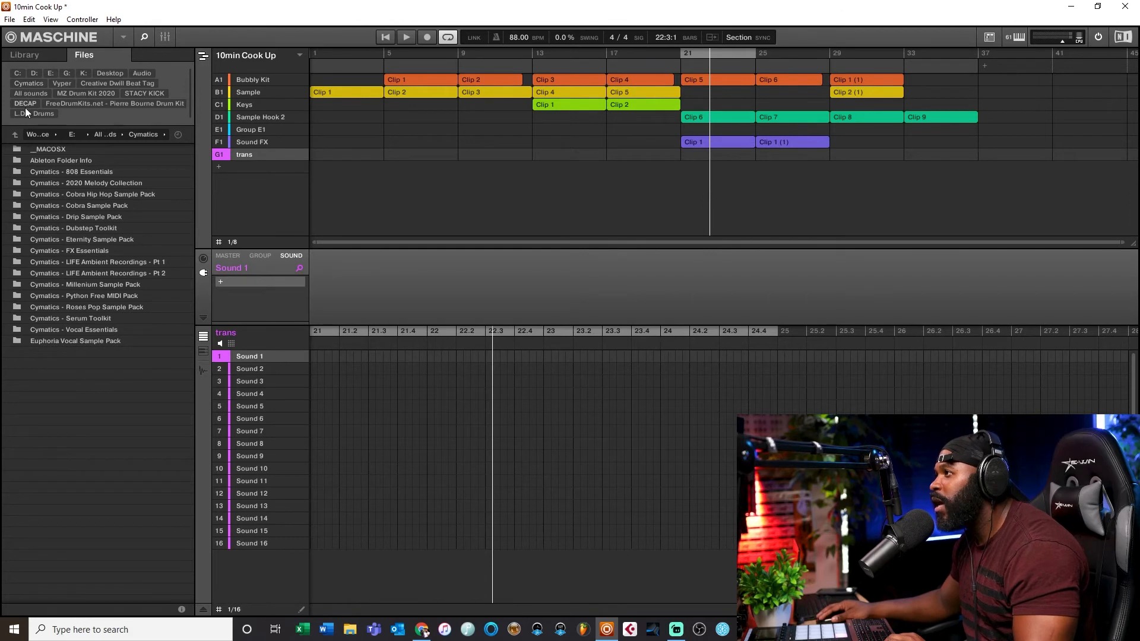
click(59, 83)
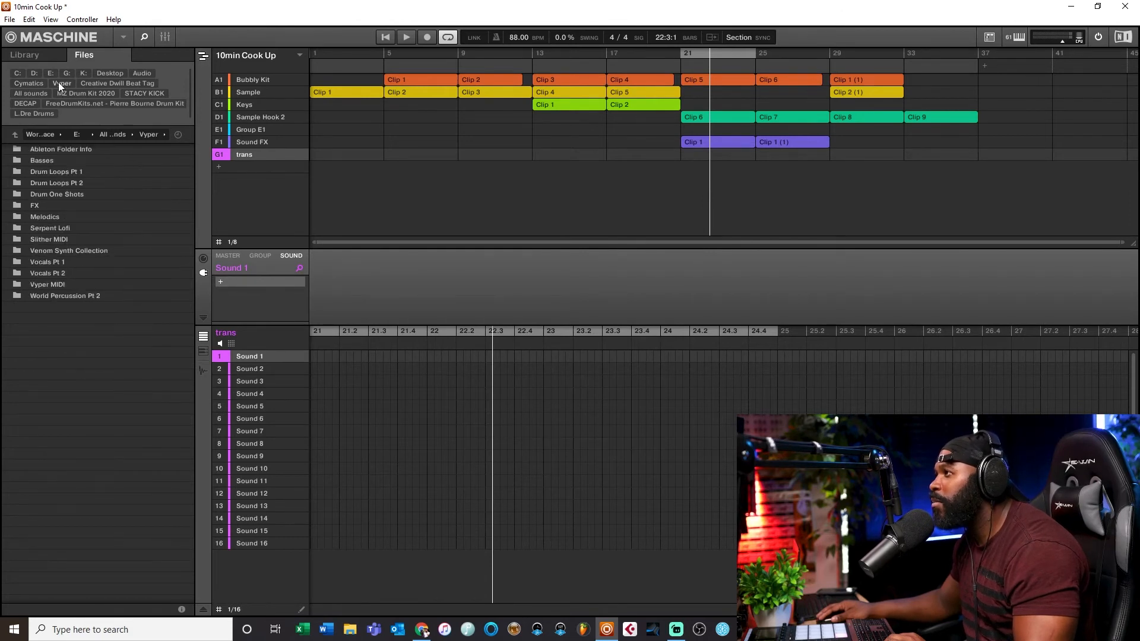
double_click(52, 228)
double_click(46, 183)
double_click(50, 159)
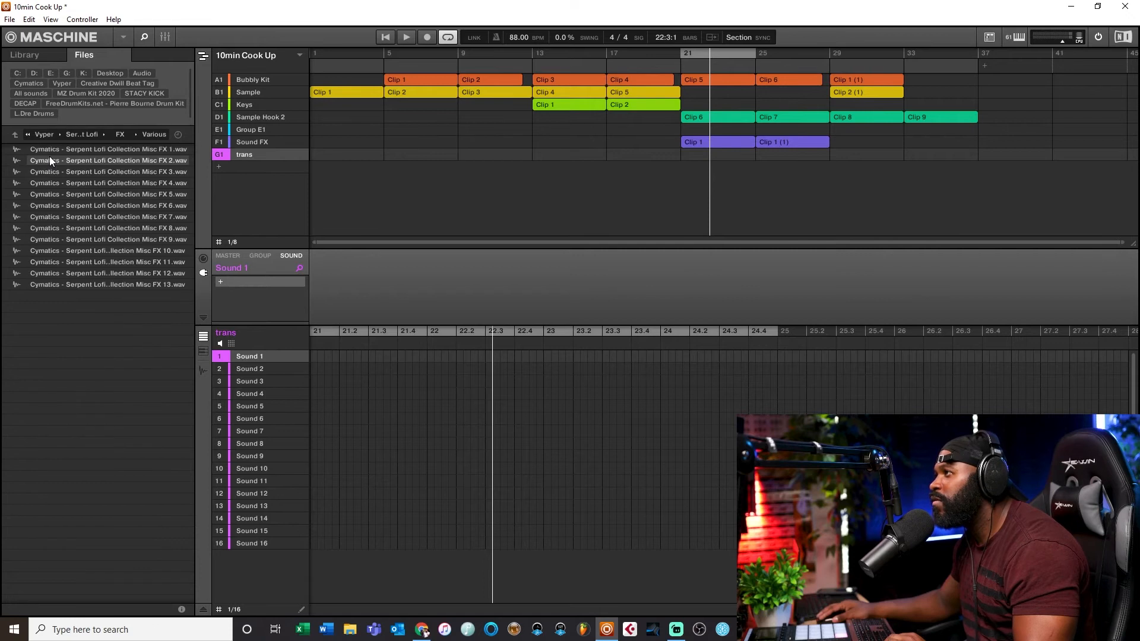
click(99, 205)
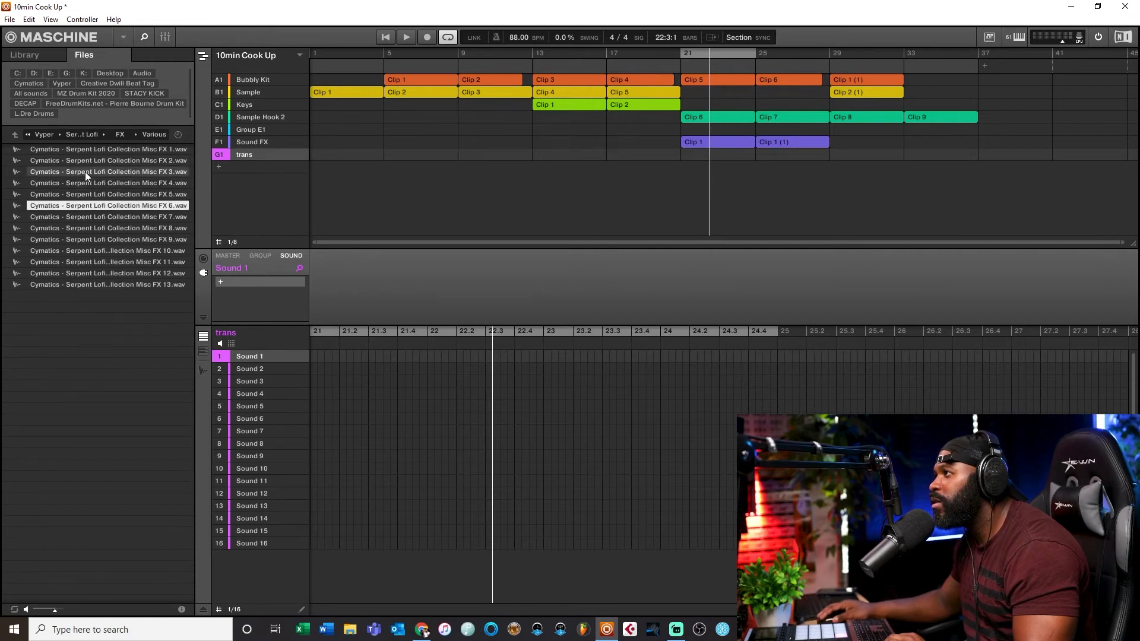
Step: Browse Vyper's Drum One Shots and FX folders, opening Reverse FX and previewing its samples
click(20, 137)
click(20, 137)
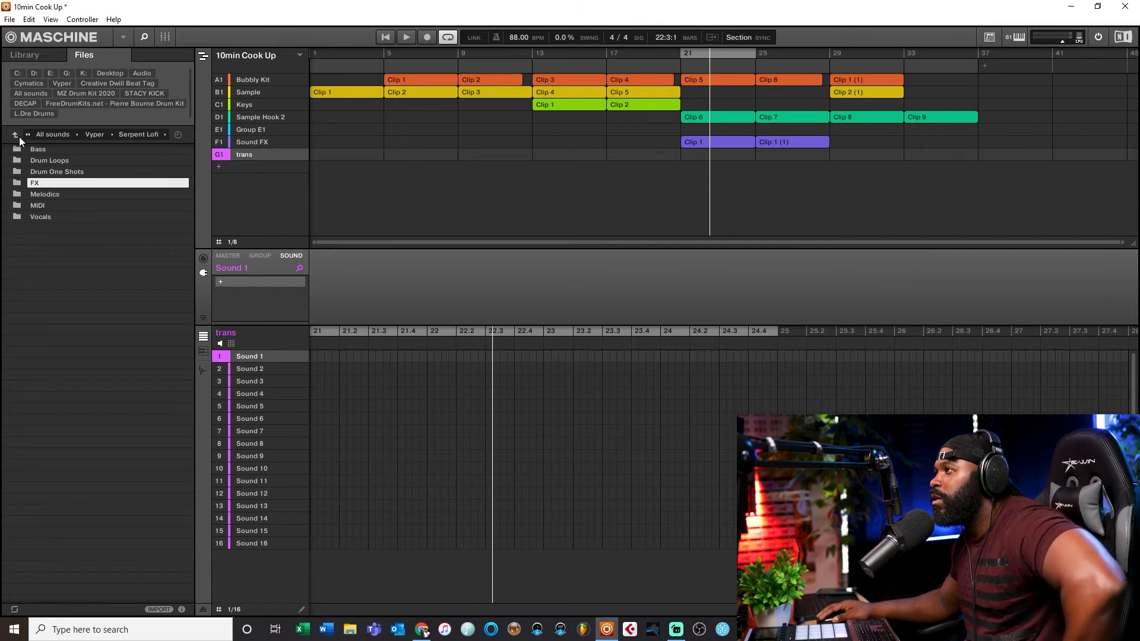
double_click(47, 172)
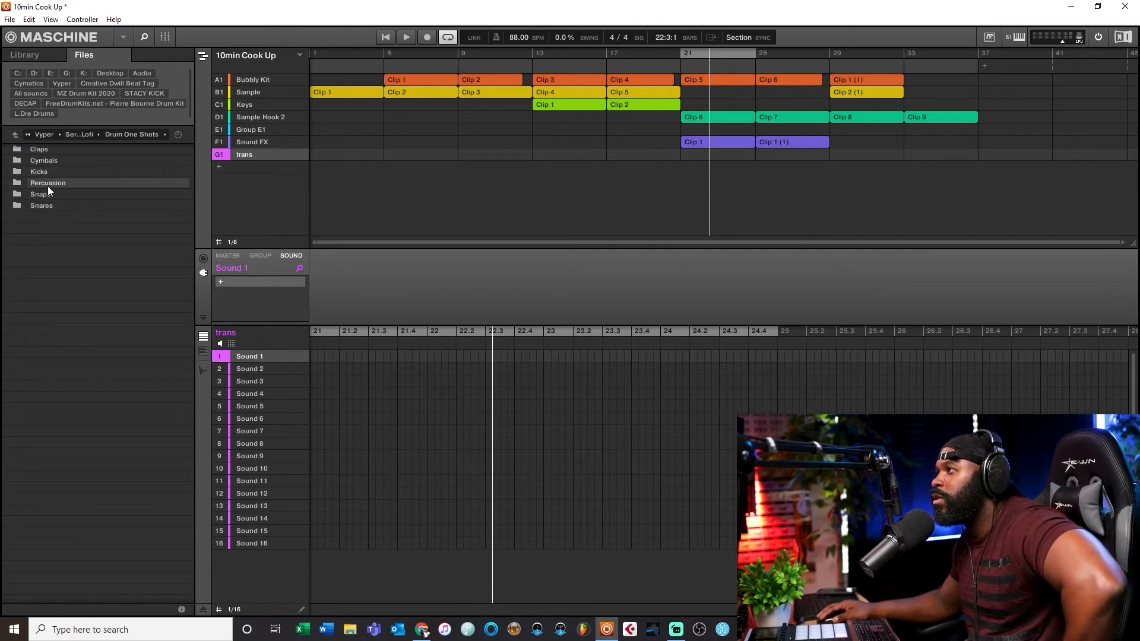
click(19, 137)
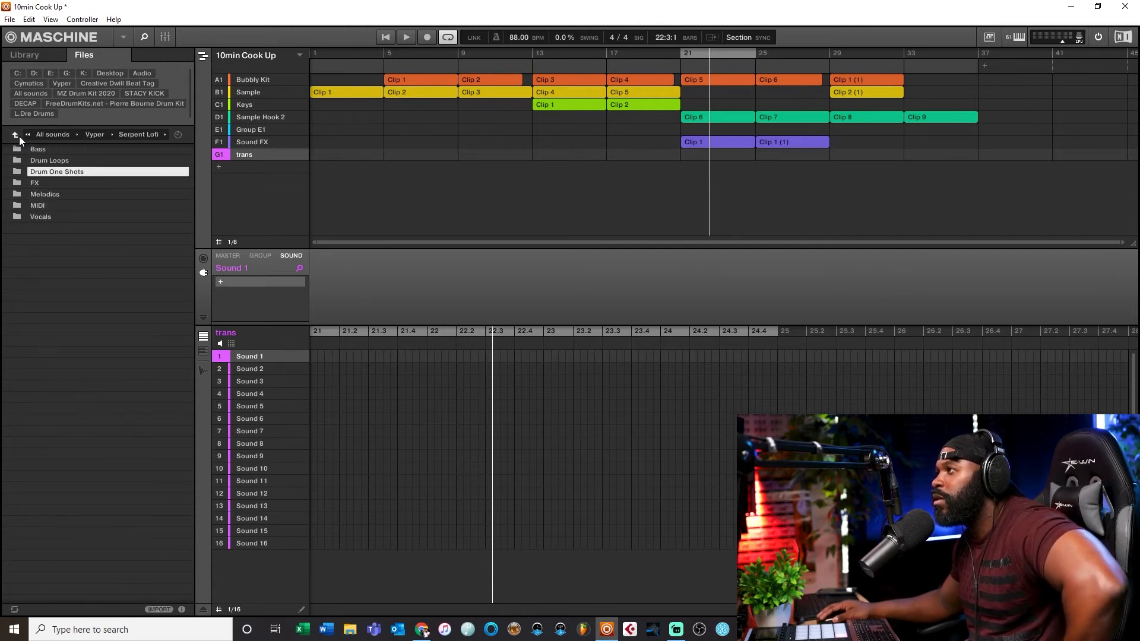
click(19, 137)
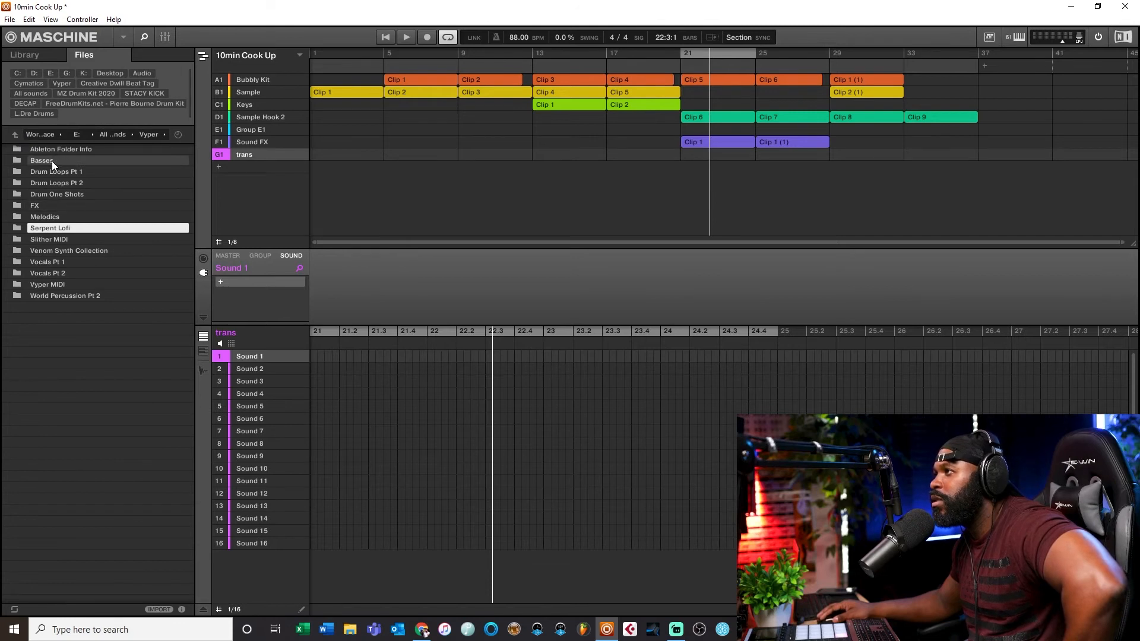
click(44, 206)
double_click(43, 205)
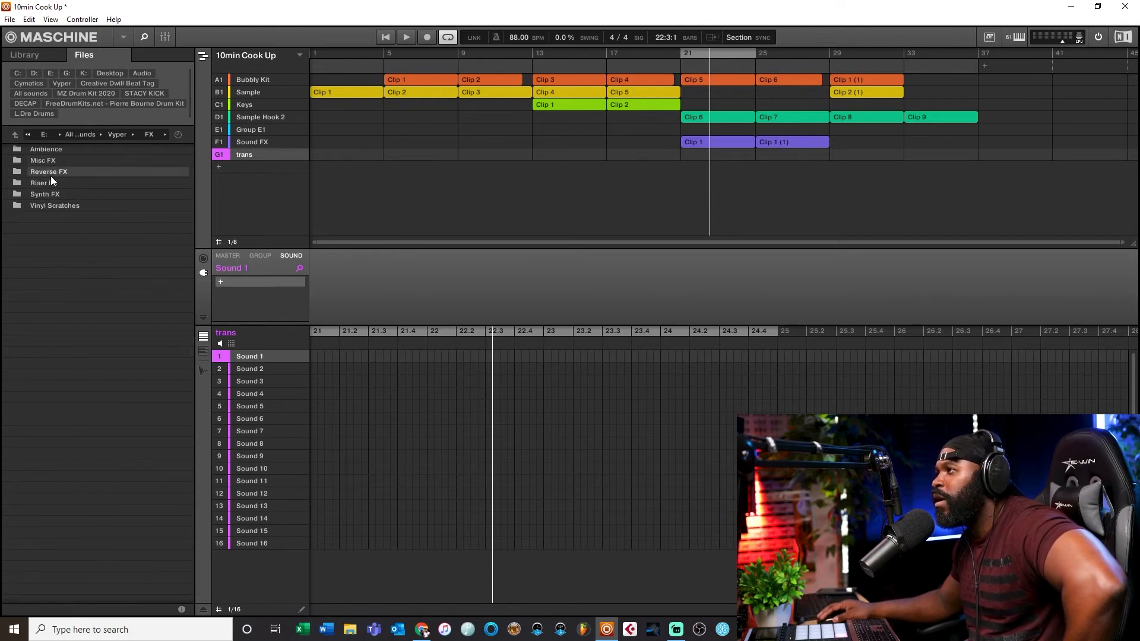
double_click(51, 171)
click(68, 209)
click(86, 182)
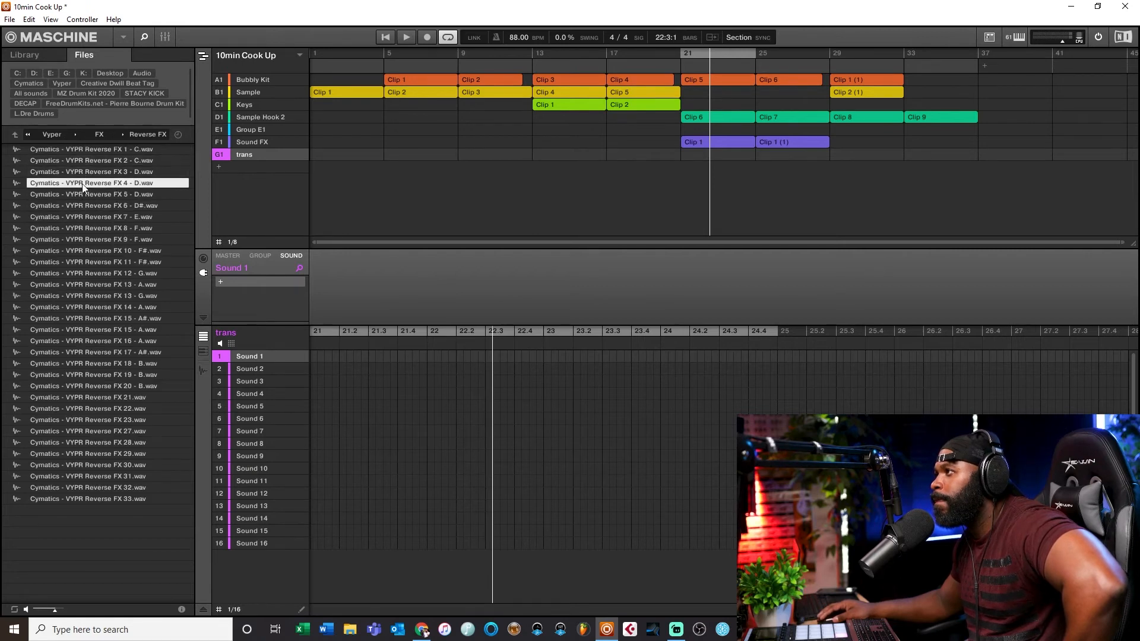
Step: Create a clip on the trans track just before bar 21 and load Cymatics - VYPR Reverse FX 2 - C.wav onto its first sound
click(99, 160)
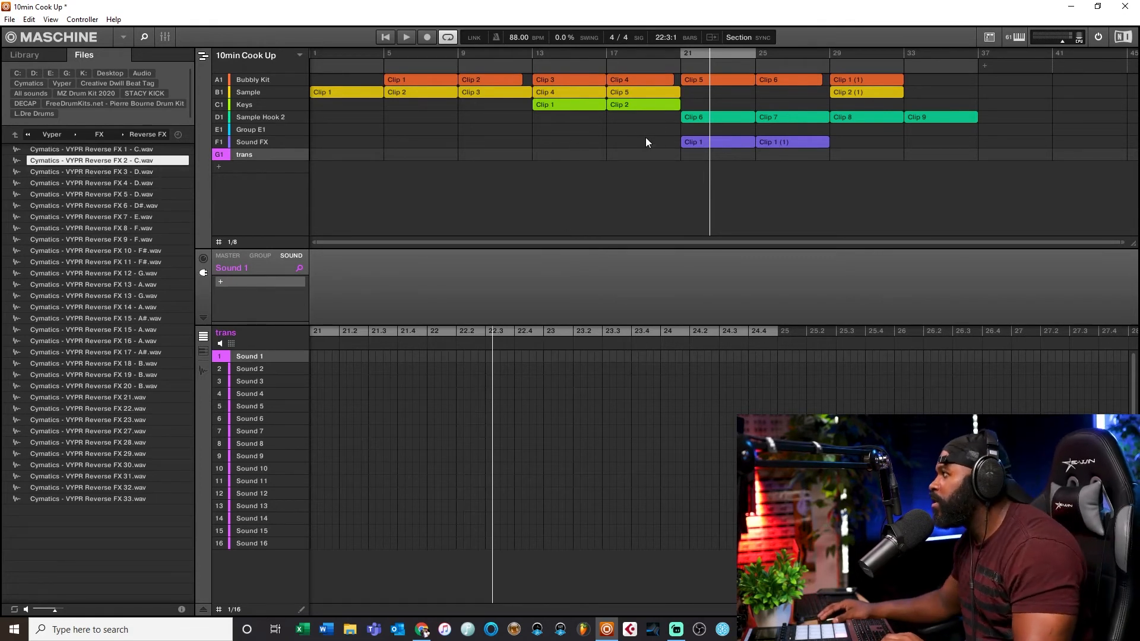
click(657, 157)
drag(658, 157, 674, 156)
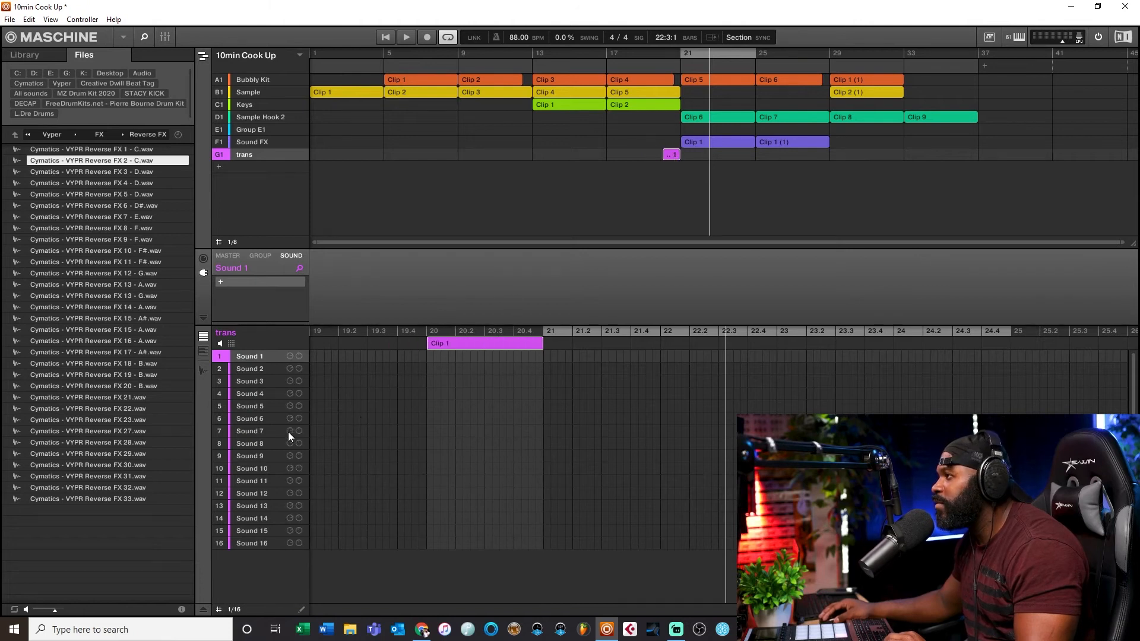
drag(117, 166, 249, 357)
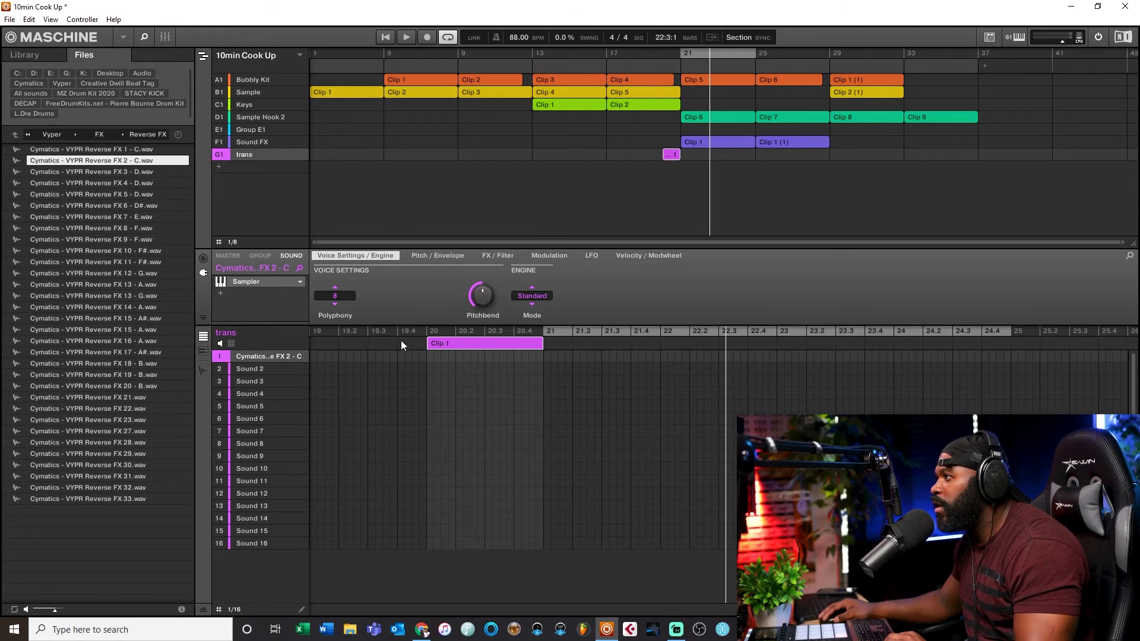
Step: Place a note at the start of the trans clip to trigger the reverse FX sound
double_click(431, 356)
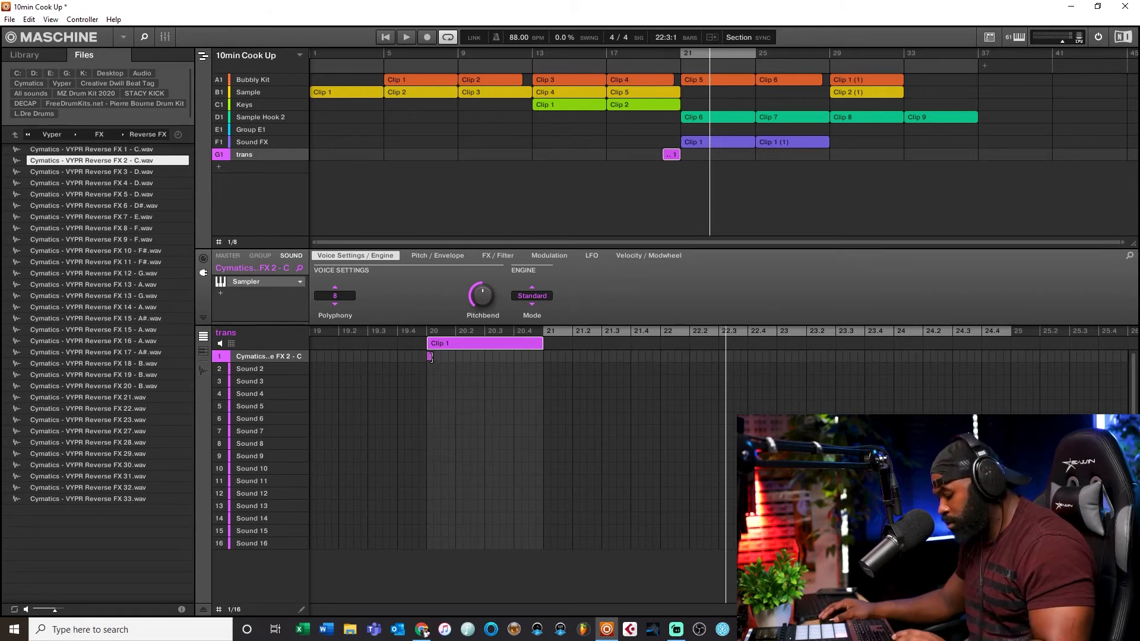
click(300, 282)
mouse_move(335, 114)
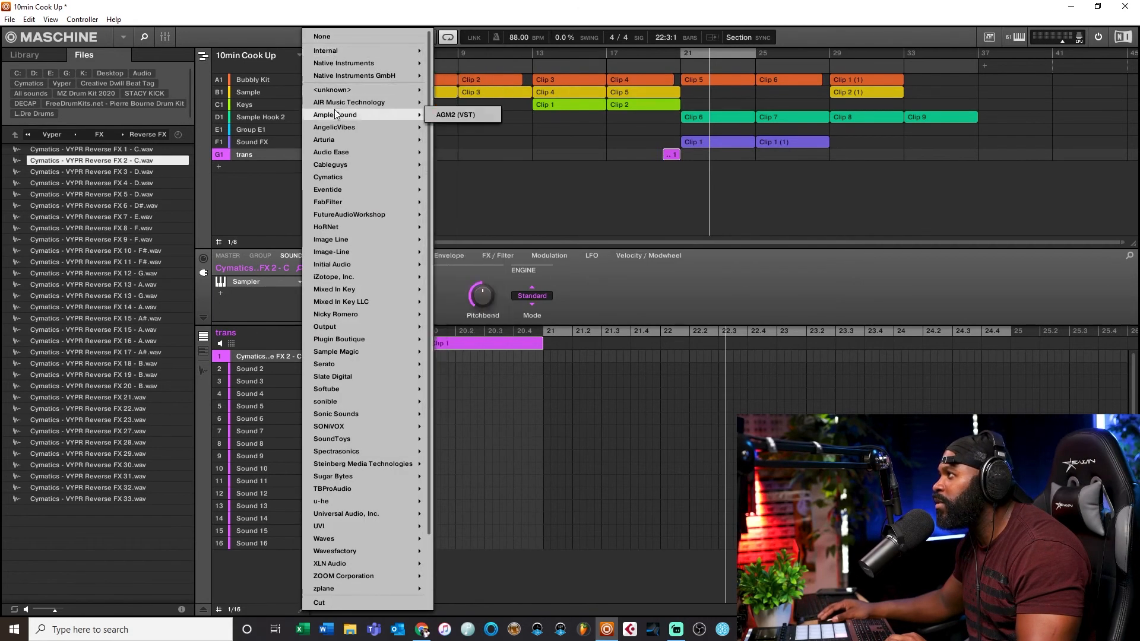
click(256, 281)
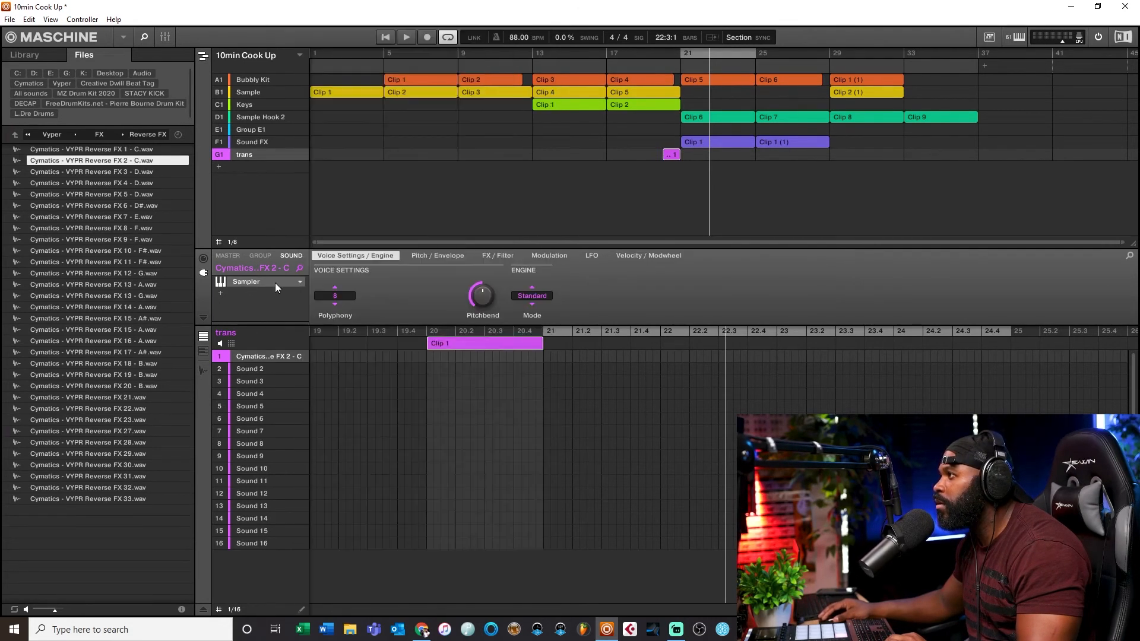
Step: Switch the reverse FX sound's instrument from Sampler to the internal Audio plug-in
click(299, 281)
mouse_move(363, 52)
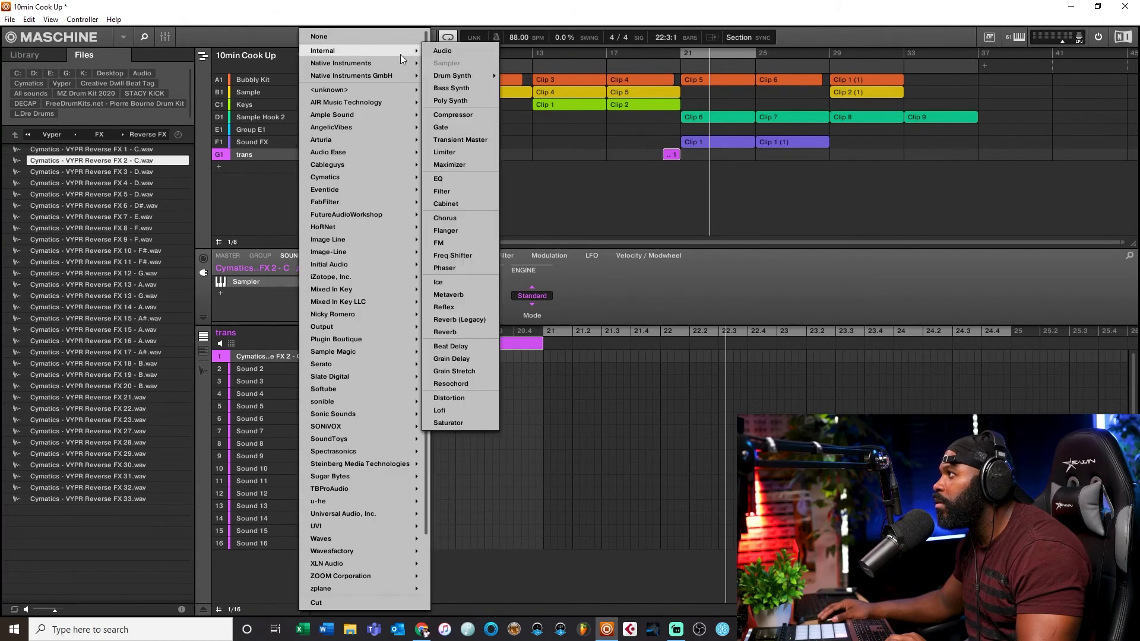
click(443, 52)
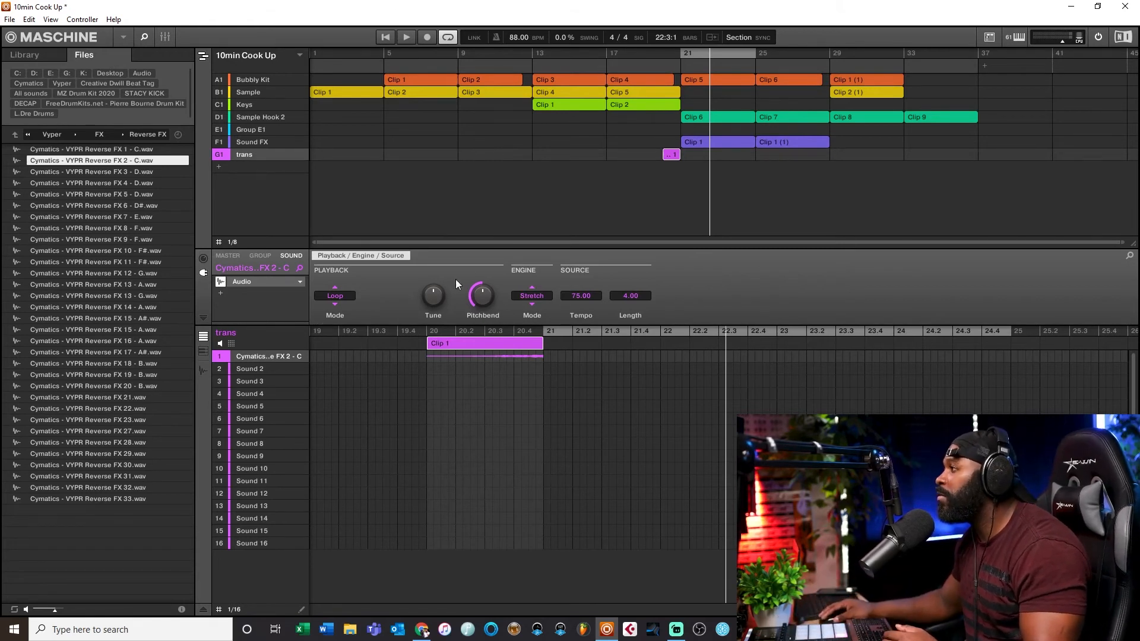
mouse_move(540, 347)
mouse_down()
mouse_move(587, 346)
mouse_move(543, 346)
mouse_up()
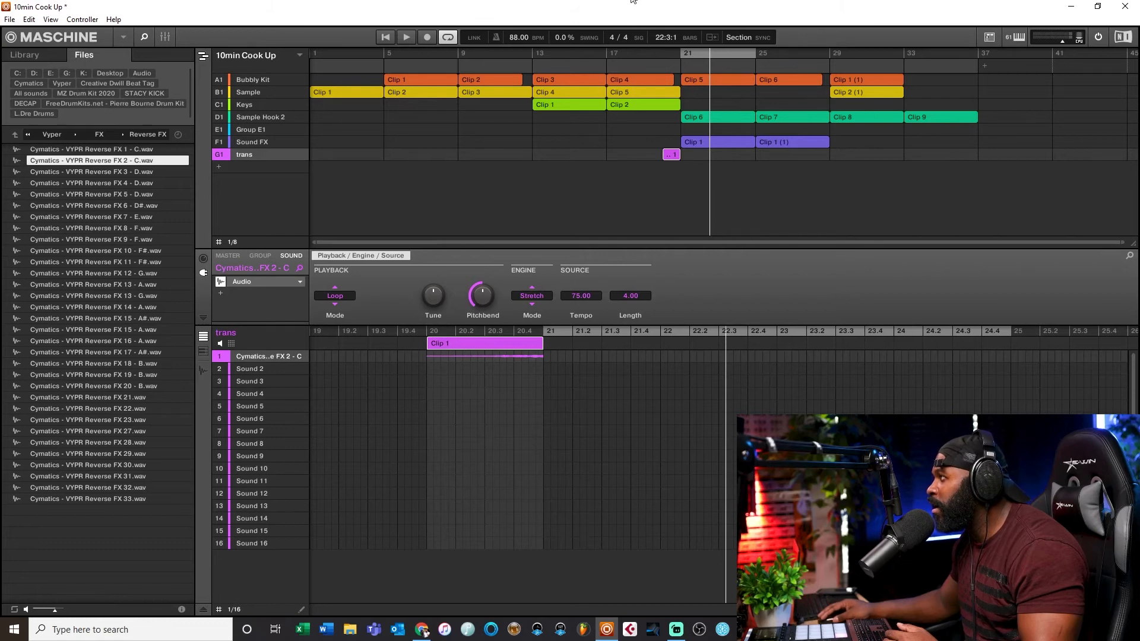
drag(543, 343, 704, 331)
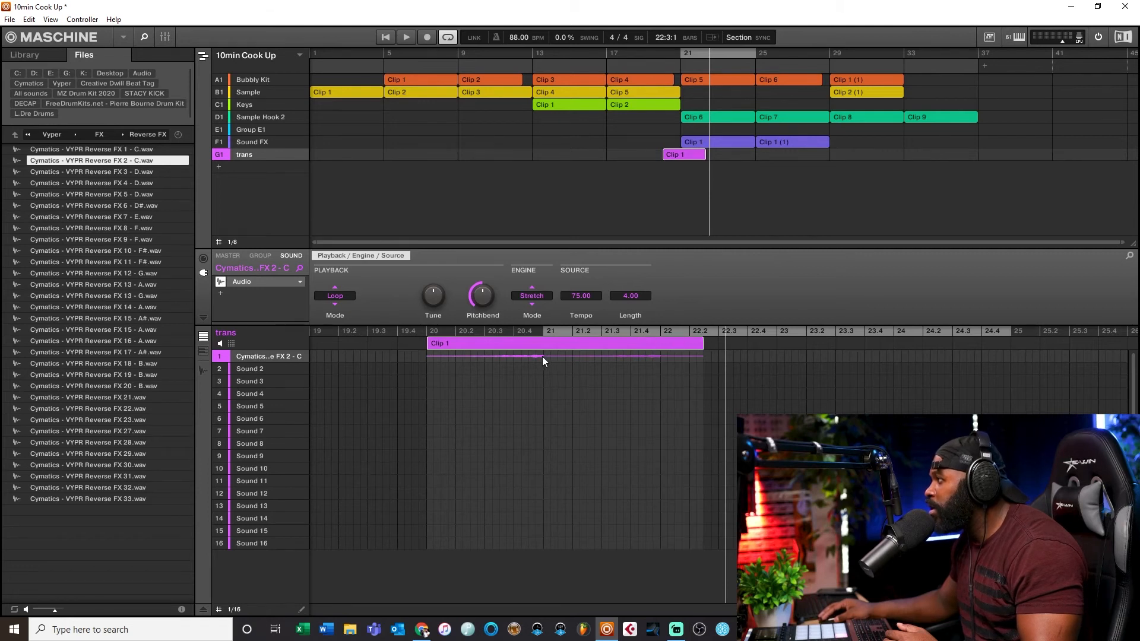
drag(704, 344, 546, 404)
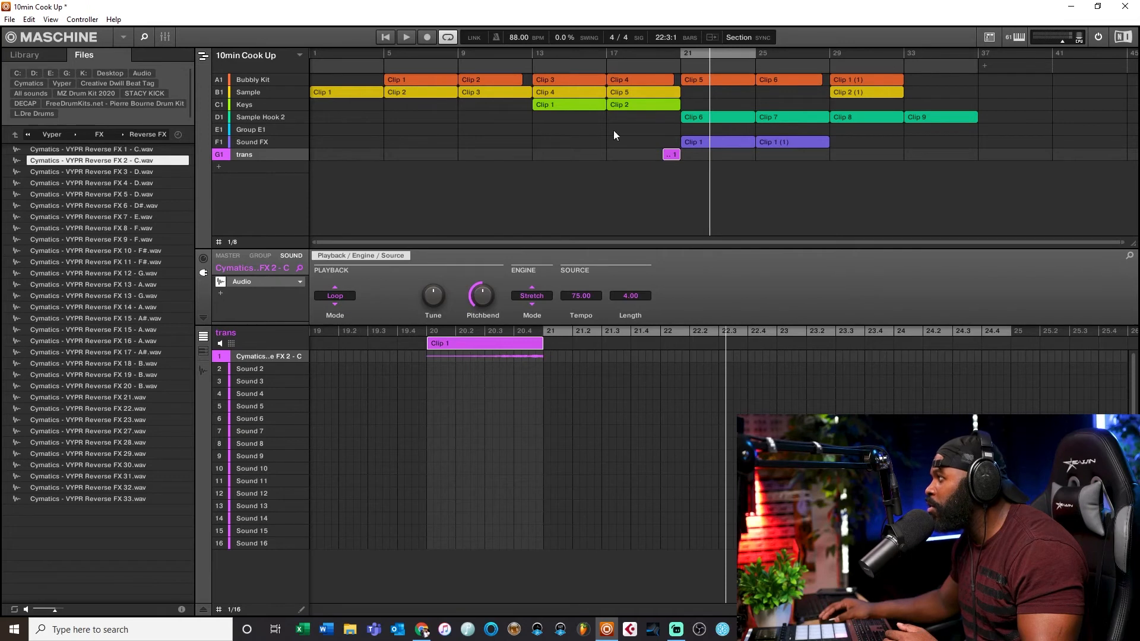
Step: Play the arrangement to hear the reverse FX transition
click(607, 54)
key(space)
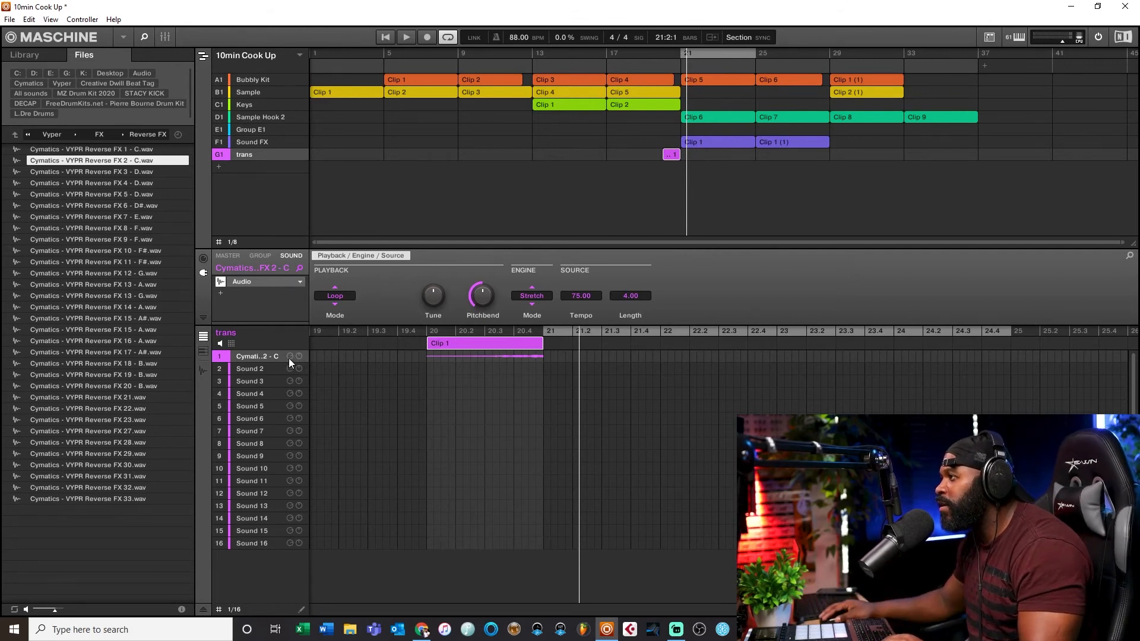
Step: Load the Raum reverb as an insert effect on the reverse FX sound
click(221, 293)
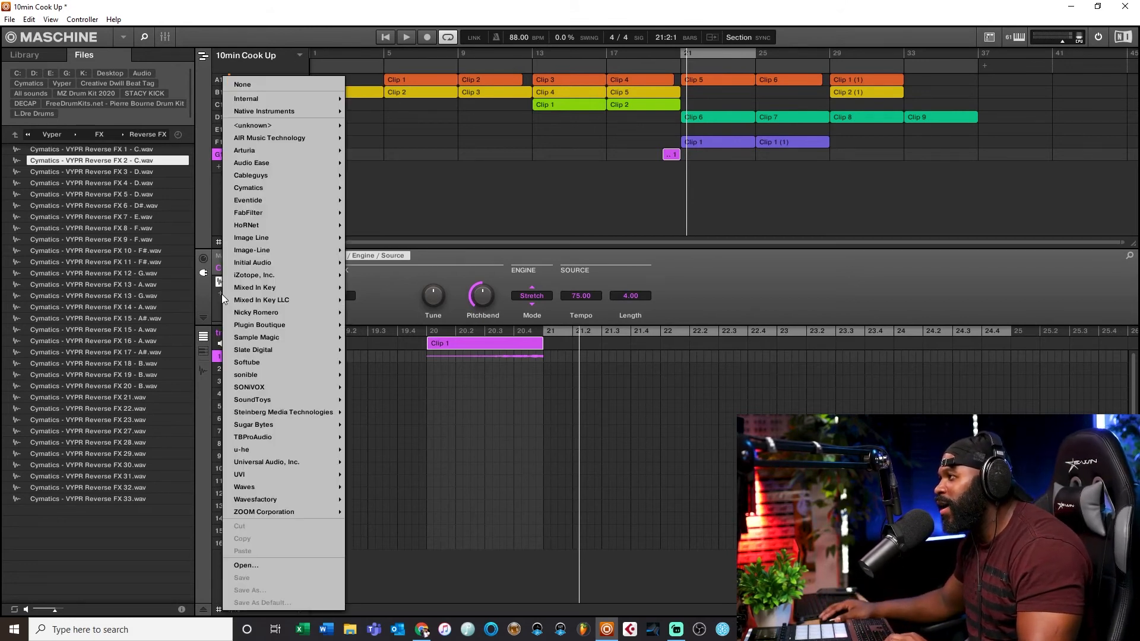
mouse_move(257, 132)
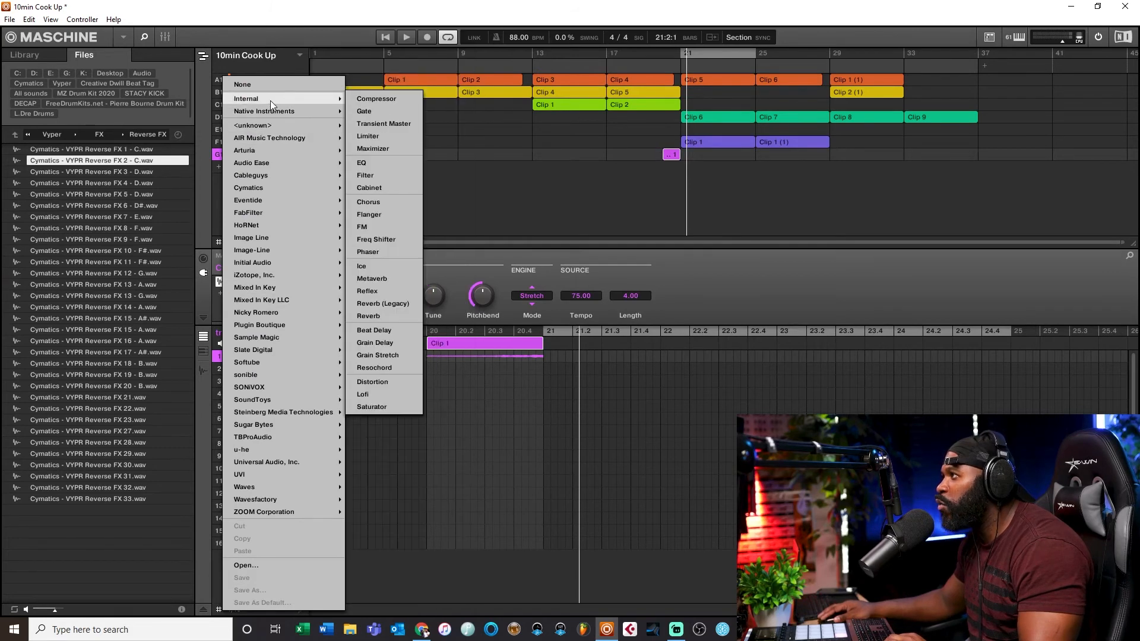
mouse_move(309, 109)
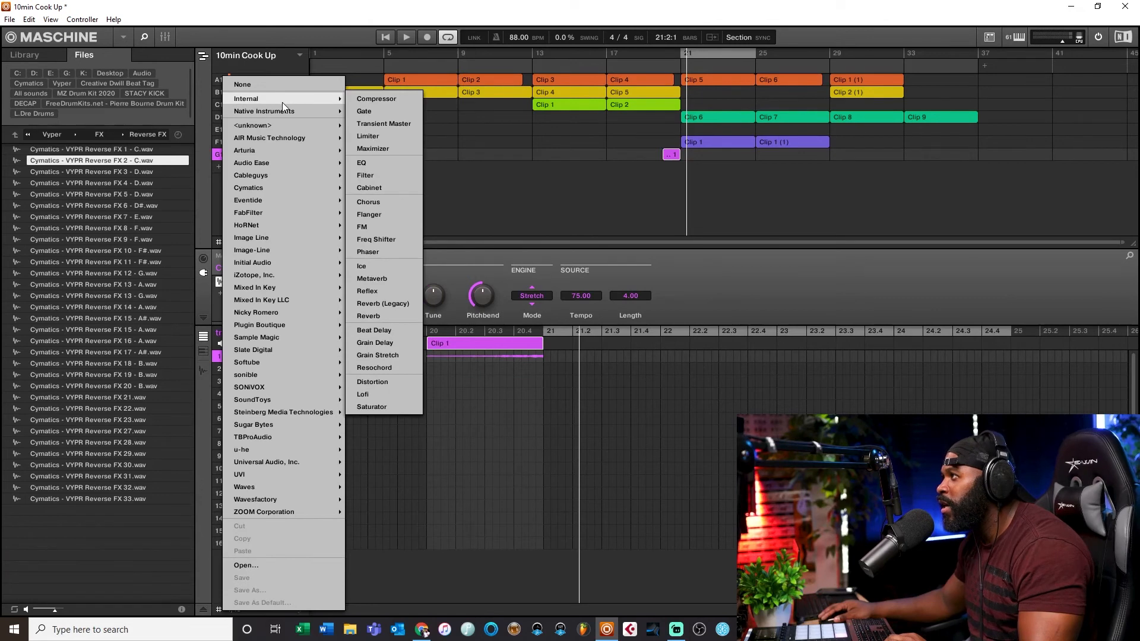
click(39, 58)
click(49, 55)
click(99, 56)
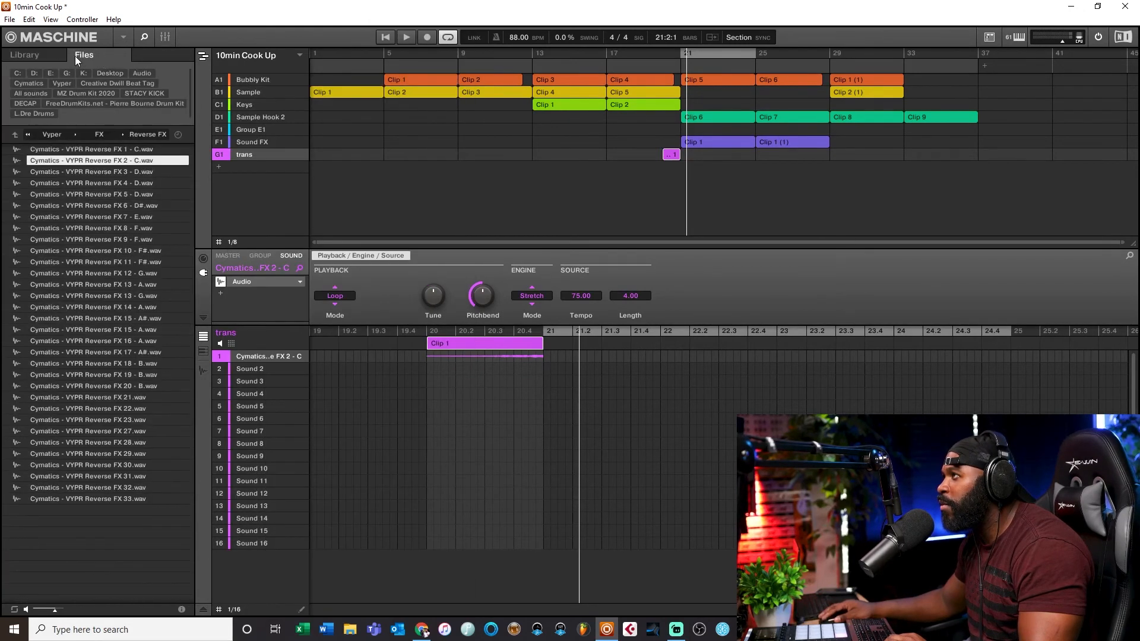
click(34, 52)
click(100, 76)
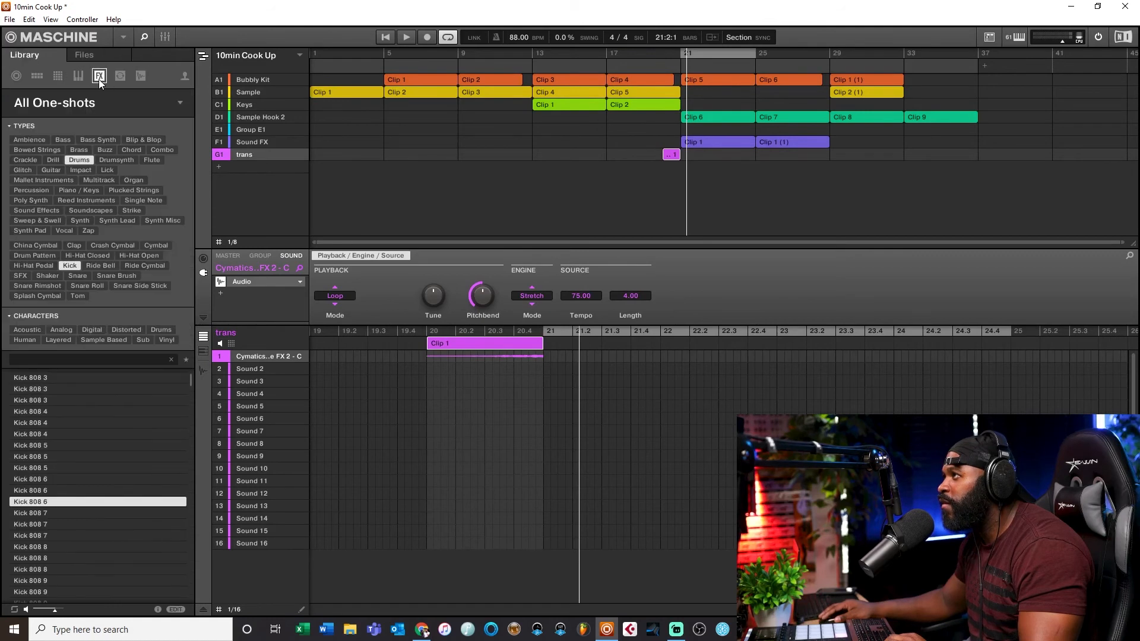
click(222, 293)
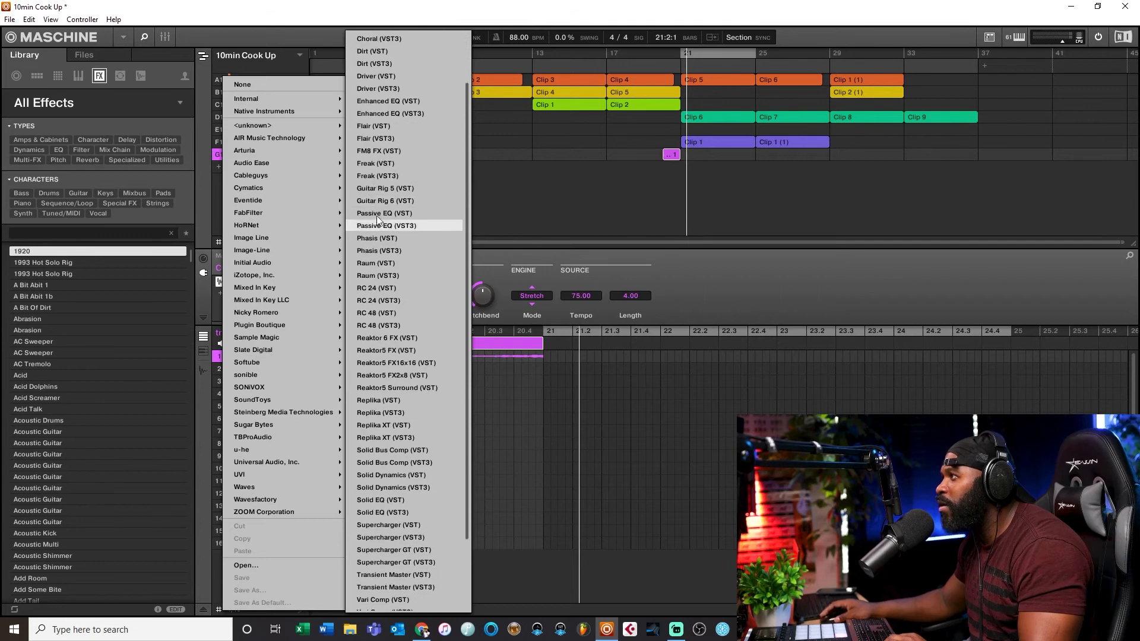
click(370, 273)
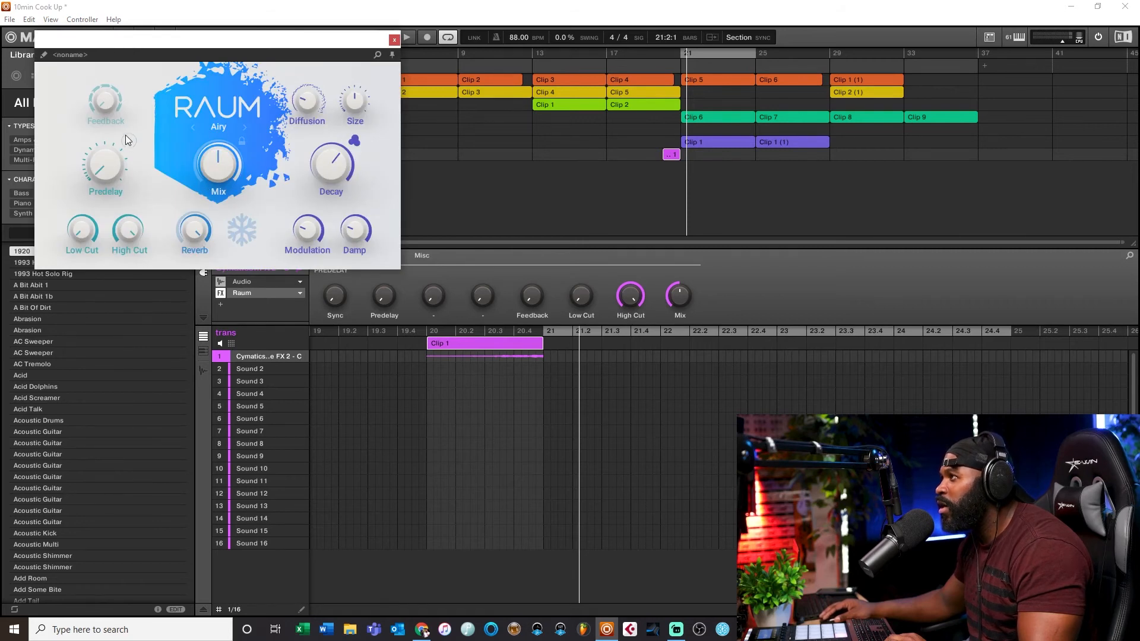
Step: Set Raum's predelay to tempo-synced 1/8 and close the plug-in window
click(130, 141)
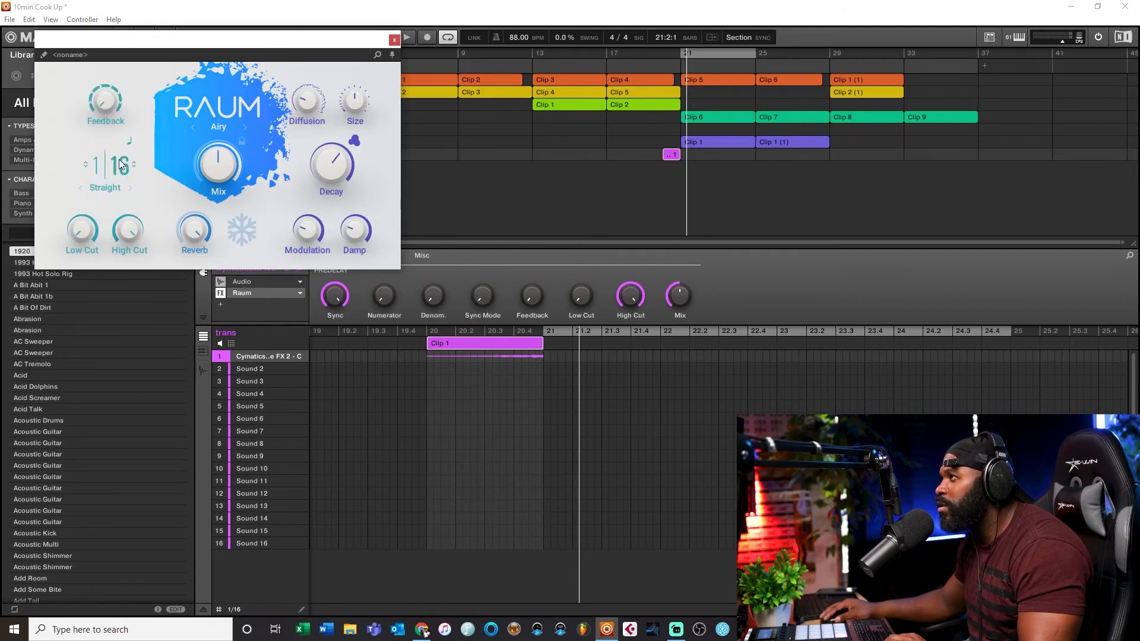
click(134, 161)
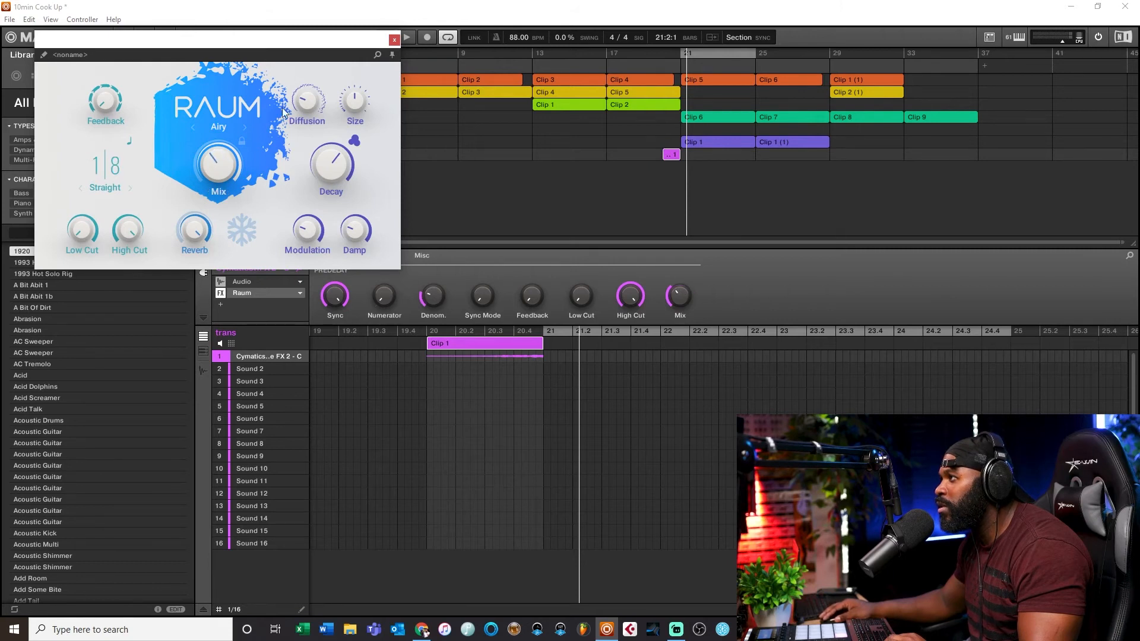
click(395, 41)
Step: Play back the section leading into bar 21 to hear the reverb on the transition
click(632, 55)
key(space)
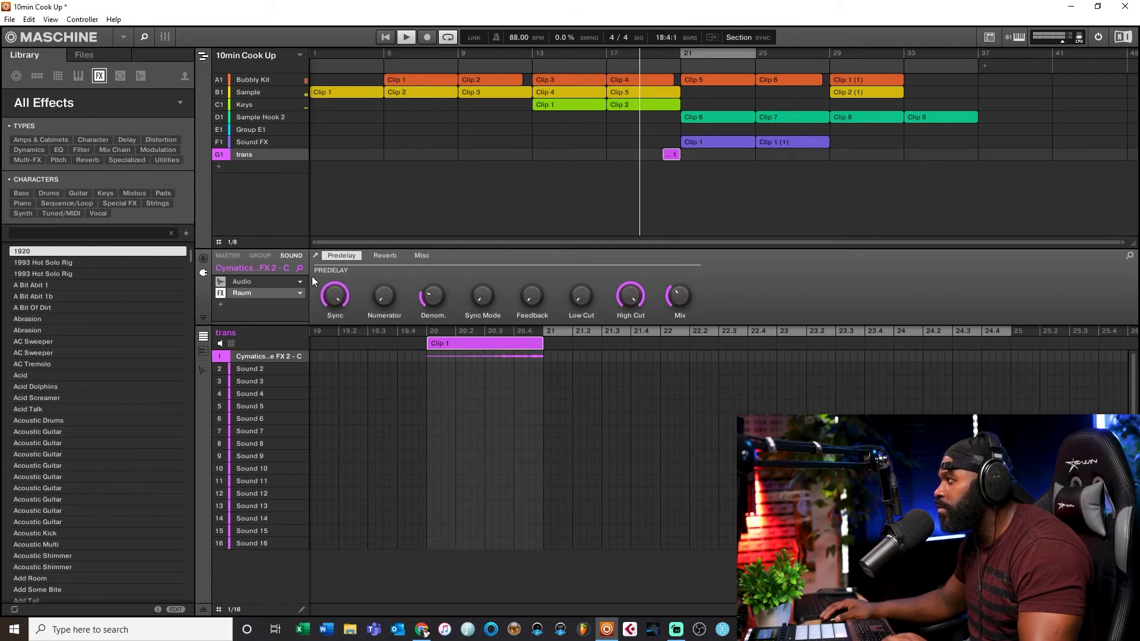
mouse_move(294, 355)
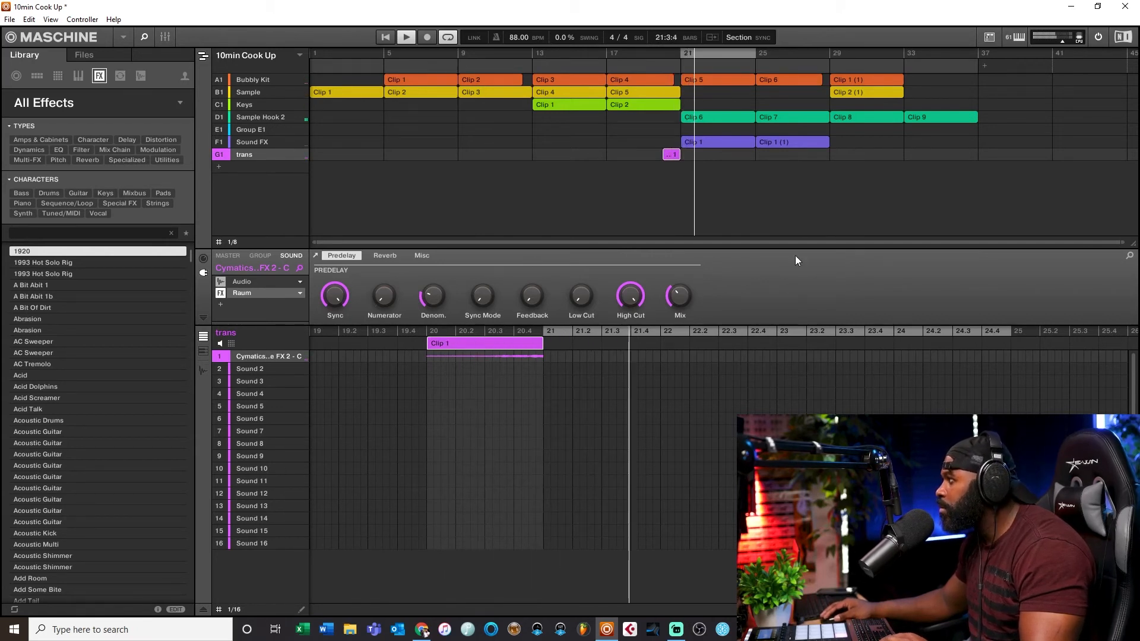
key(space)
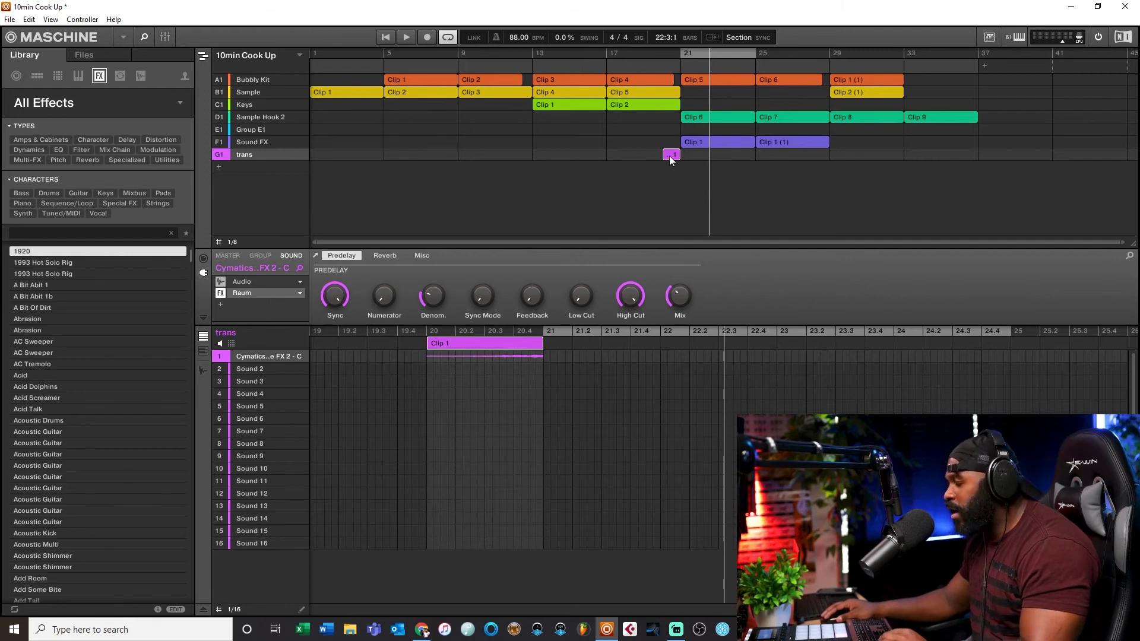
Step: Return to the Reverse FX folder, preview samples, and load Cymatics - VYPR Reverse FX 22.wav onto the second sound
click(90, 103)
click(79, 63)
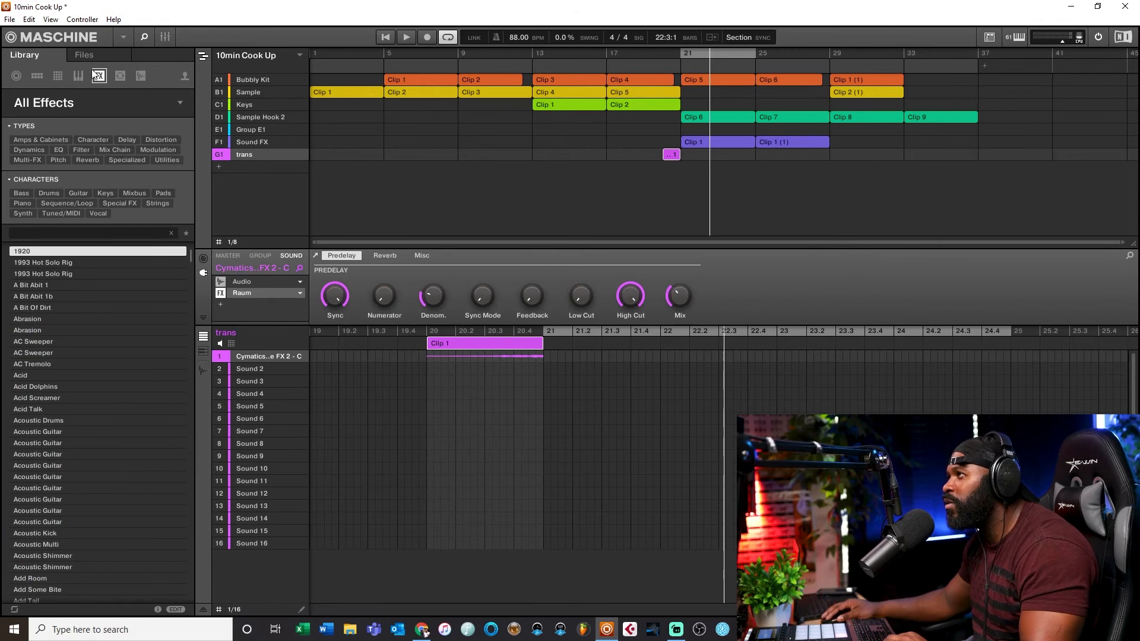
click(84, 55)
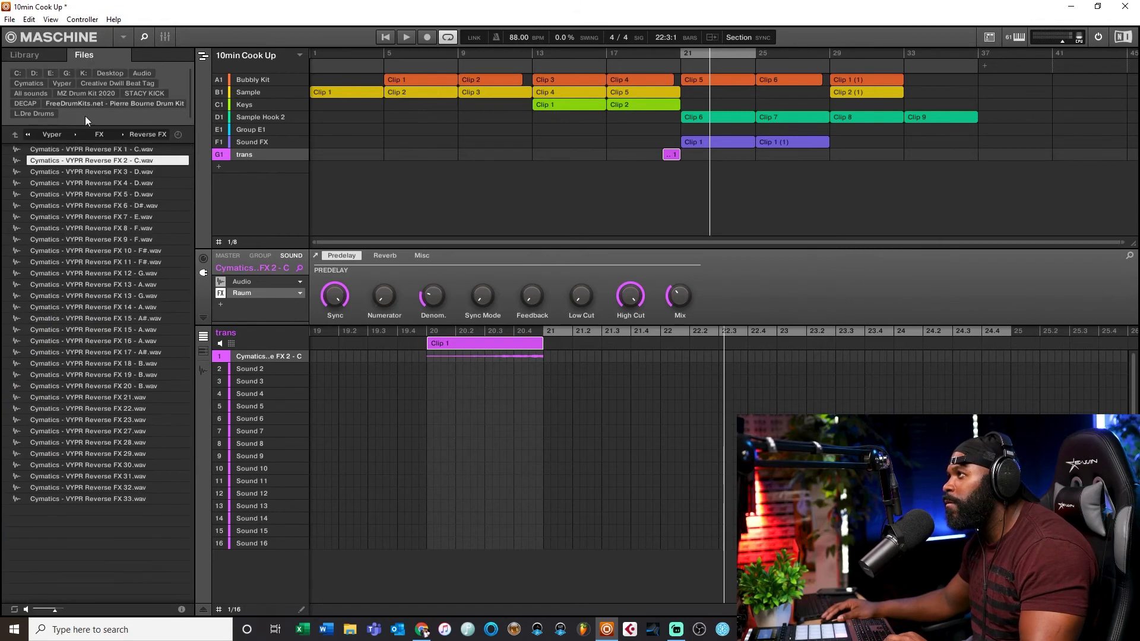
click(123, 319)
click(140, 408)
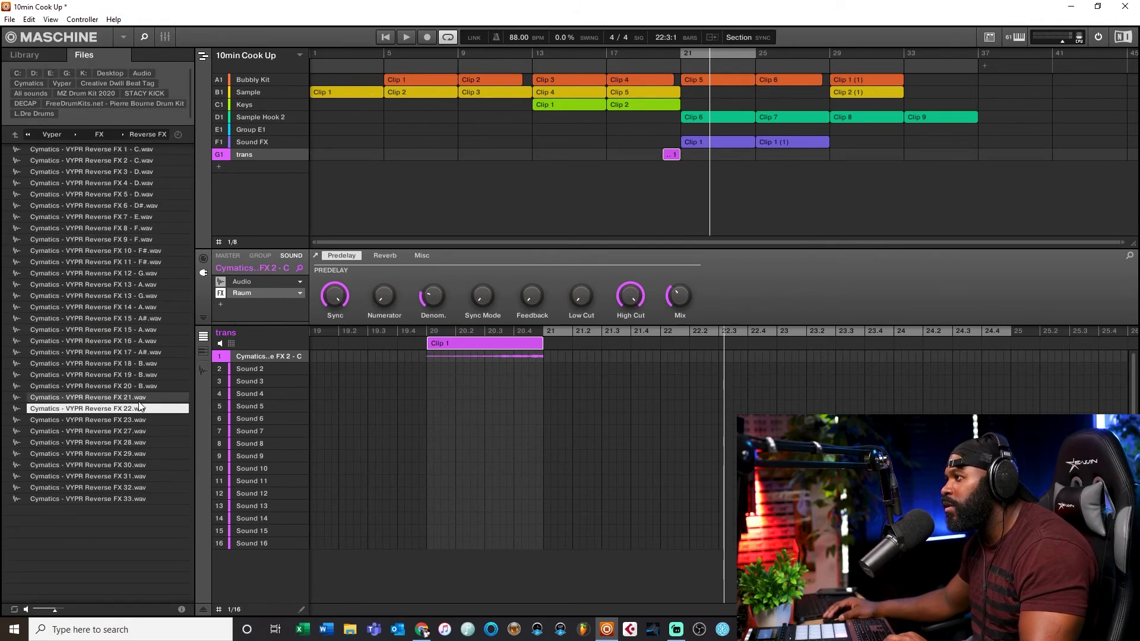
drag(129, 411, 249, 369)
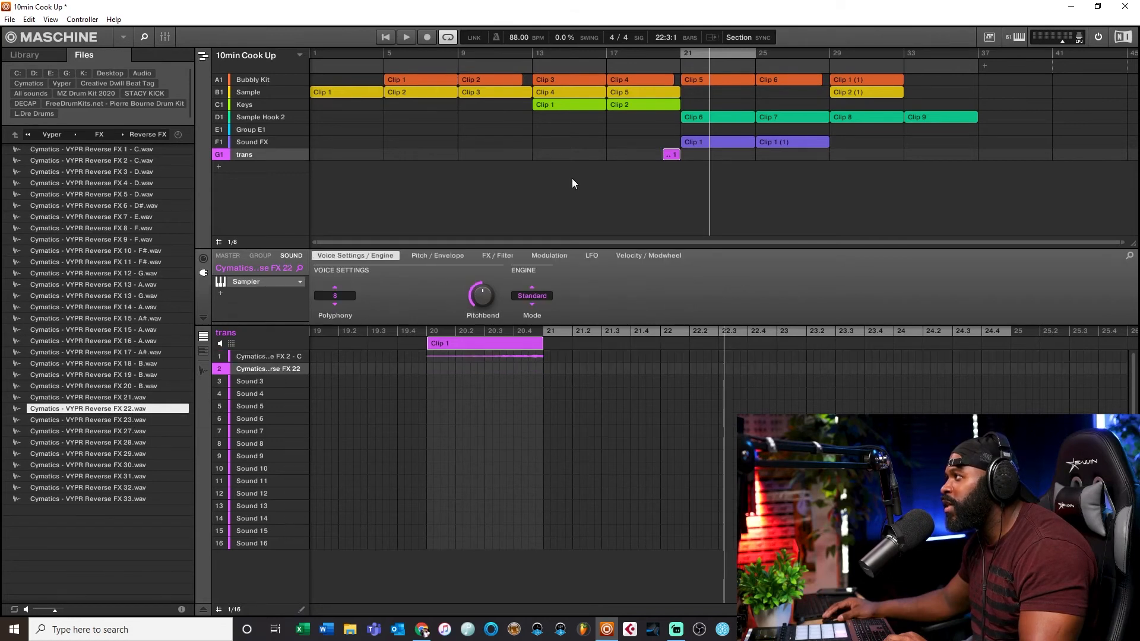
Step: Create a second clip on the trans track around bar 12
click(520, 155)
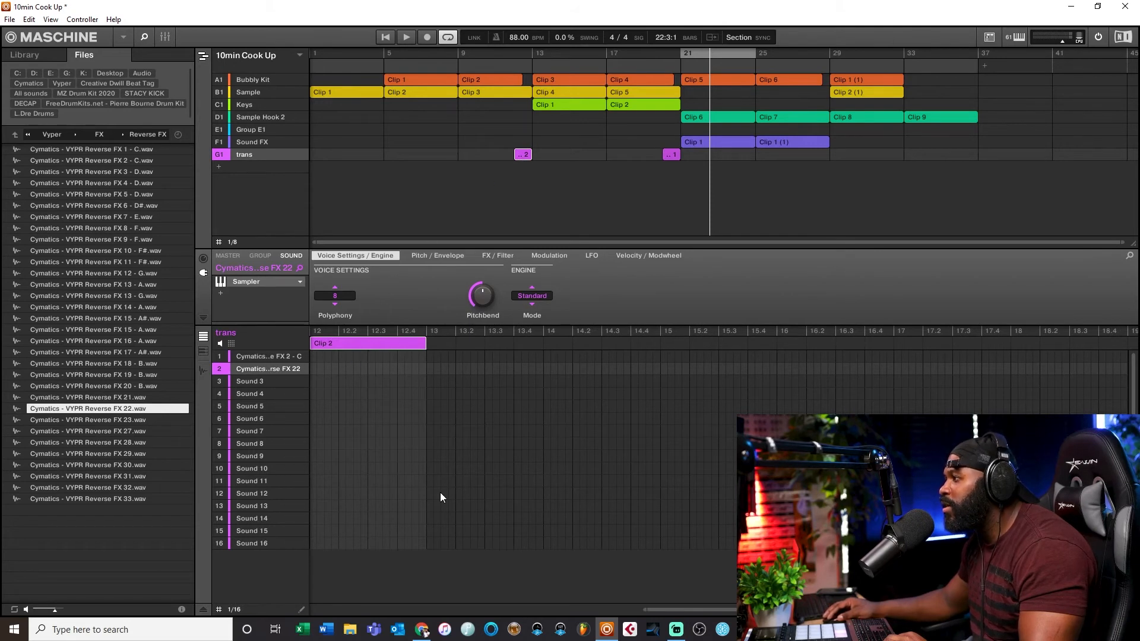
drag(646, 610, 828, 615)
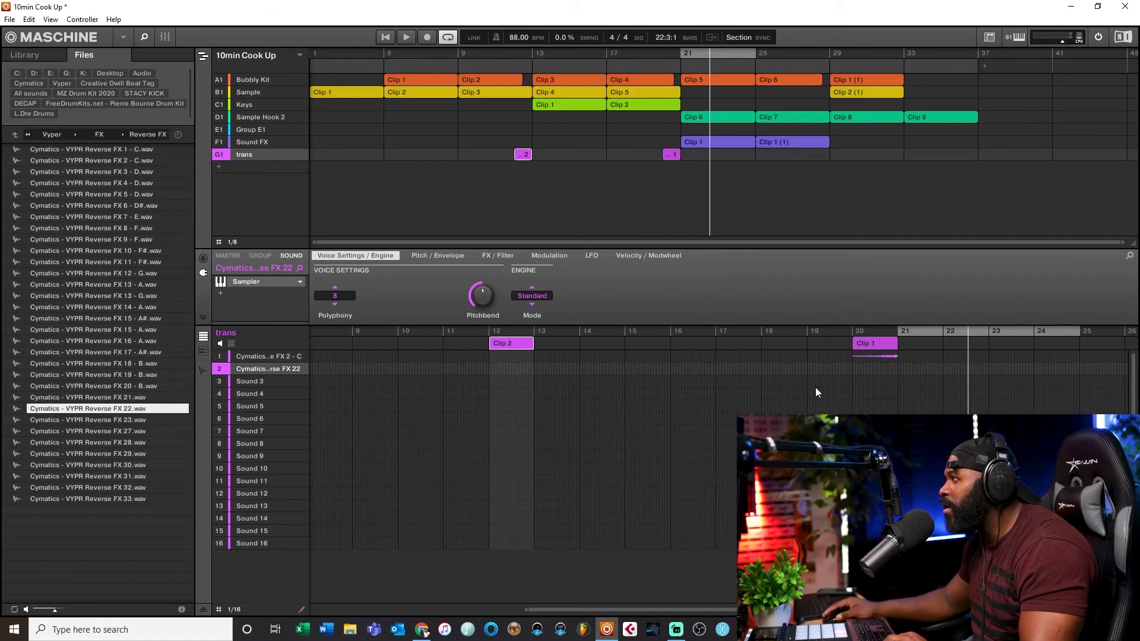
mouse_move(247, 363)
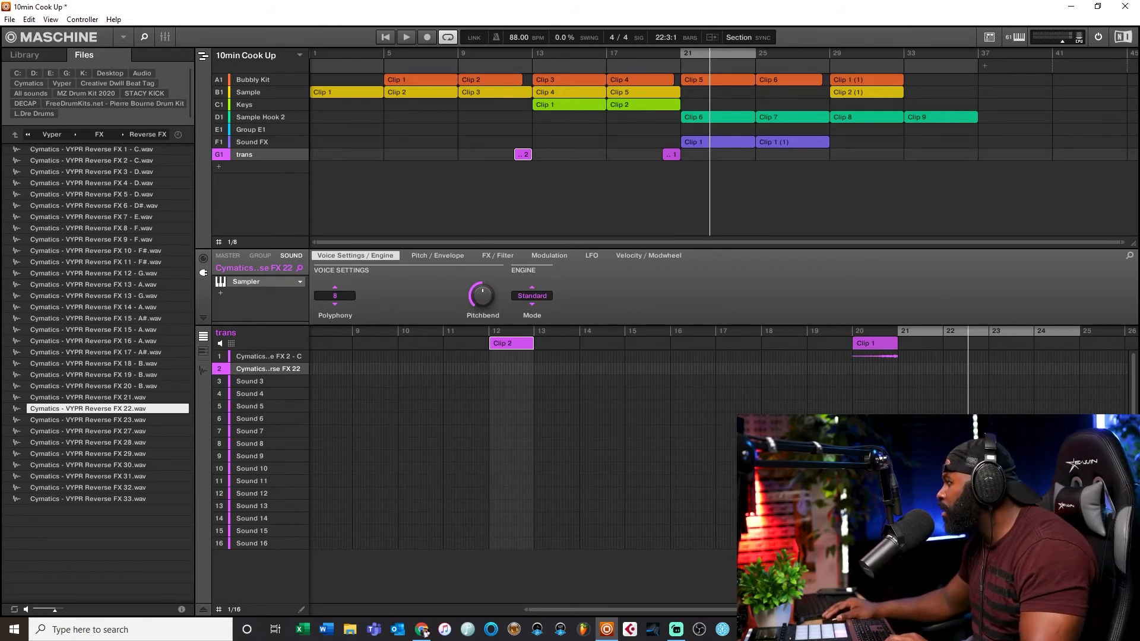
mouse_move(737, 600)
mouse_down()
mouse_move(652, 611)
mouse_move(730, 612)
mouse_up()
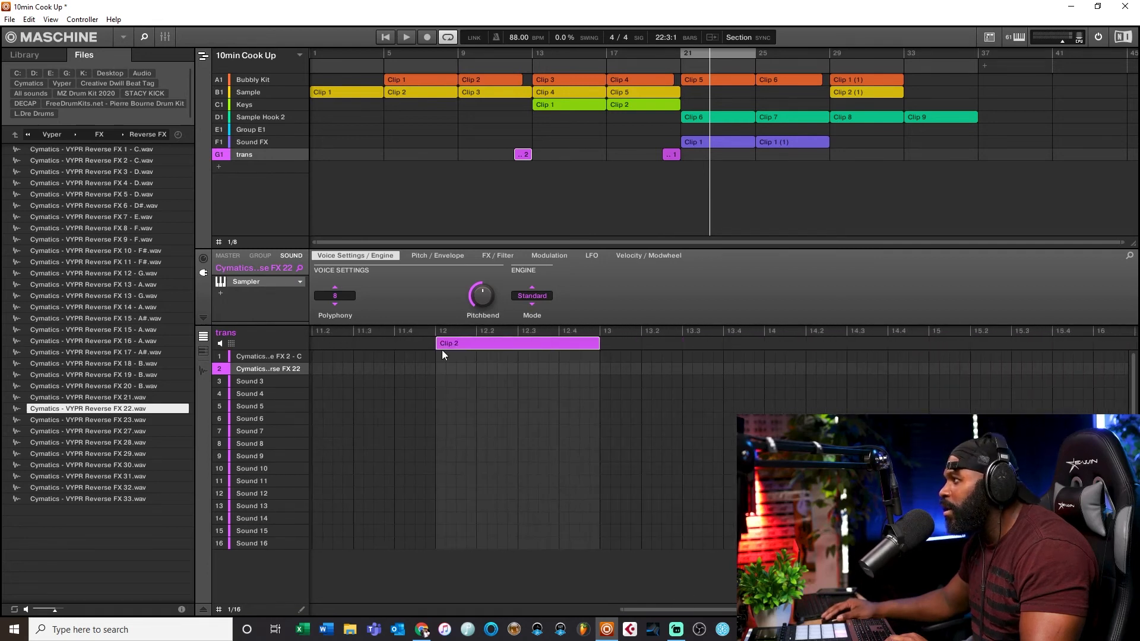
Step: Switch the second trans sound from the Sampler to the Audio plug-in
click(256, 357)
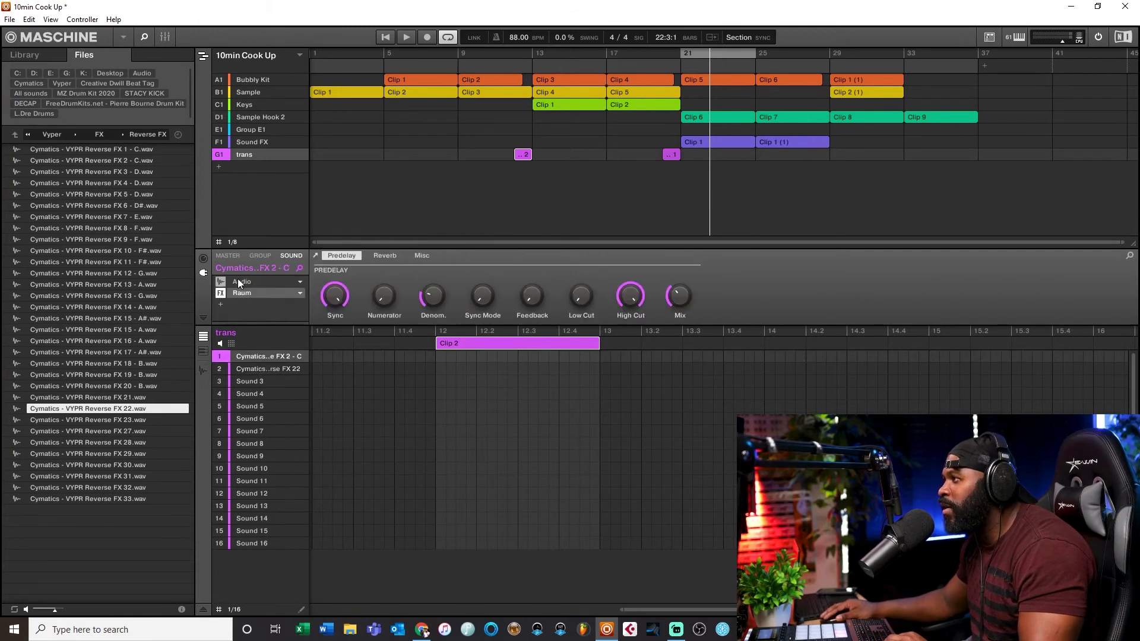
click(248, 370)
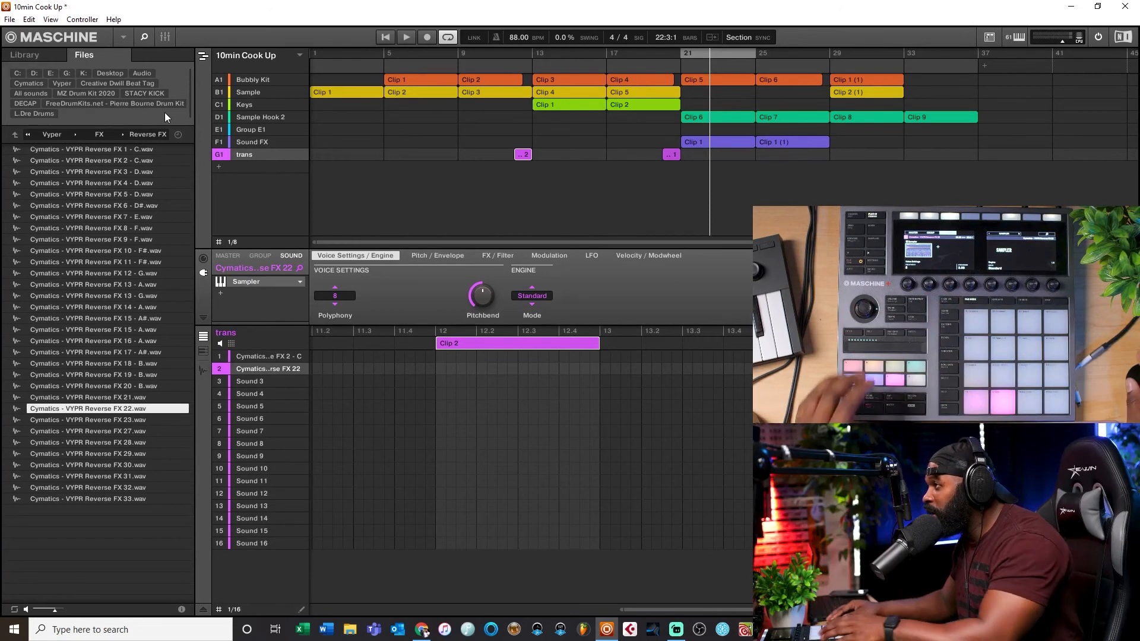
click(301, 281)
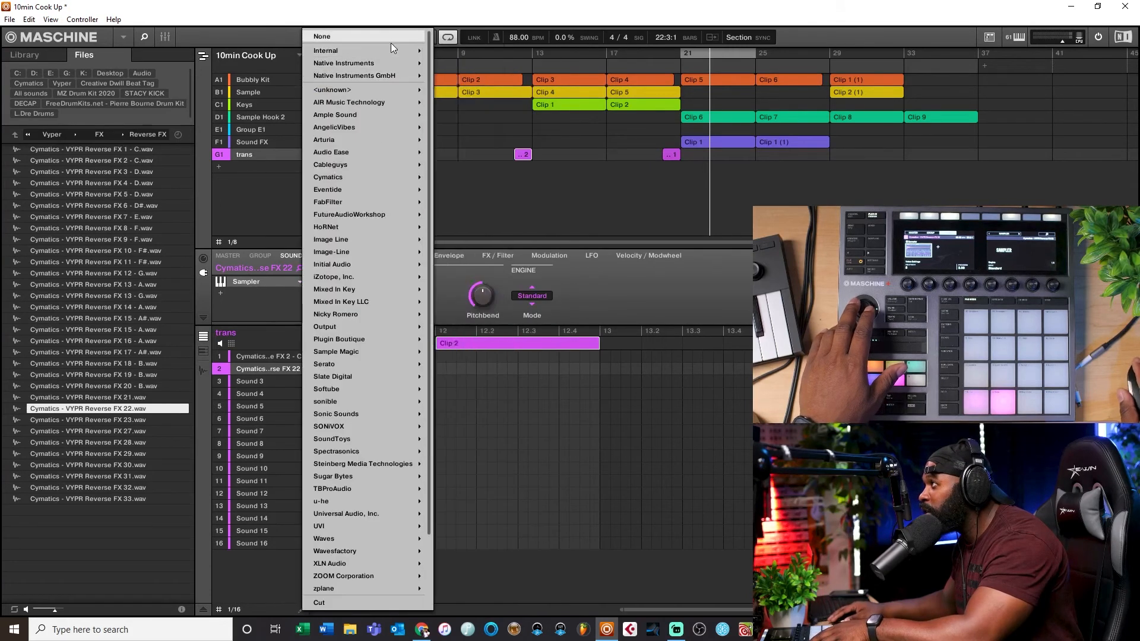
click(254, 210)
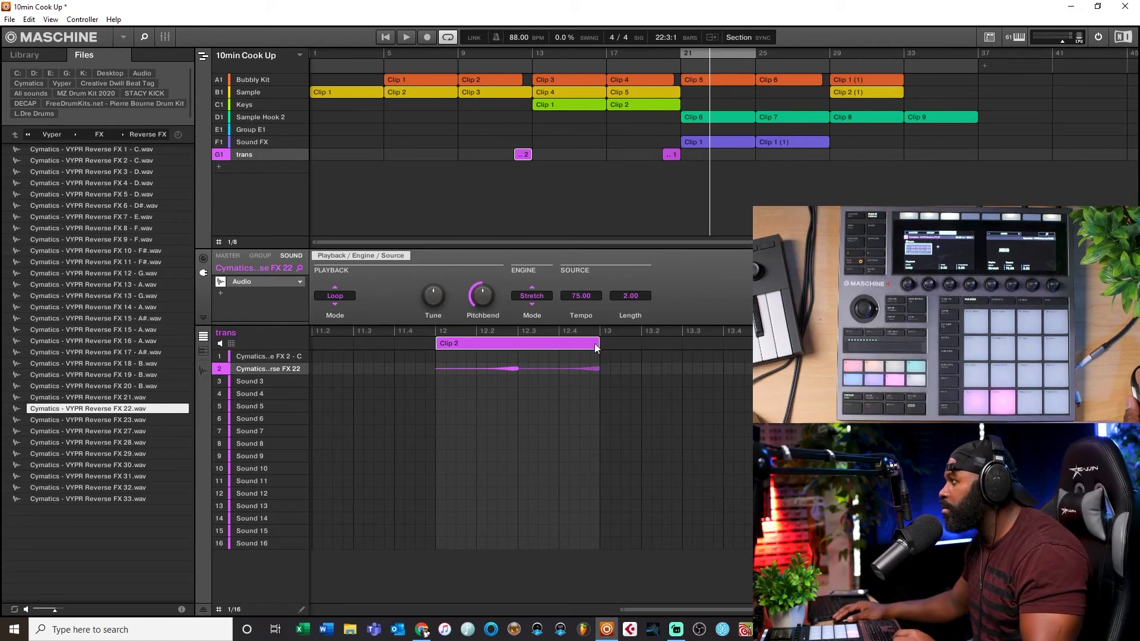
Step: Shorten the second trans clip and move it so it covers the last half of bar 12, ending at bar 13
drag(599, 342, 524, 349)
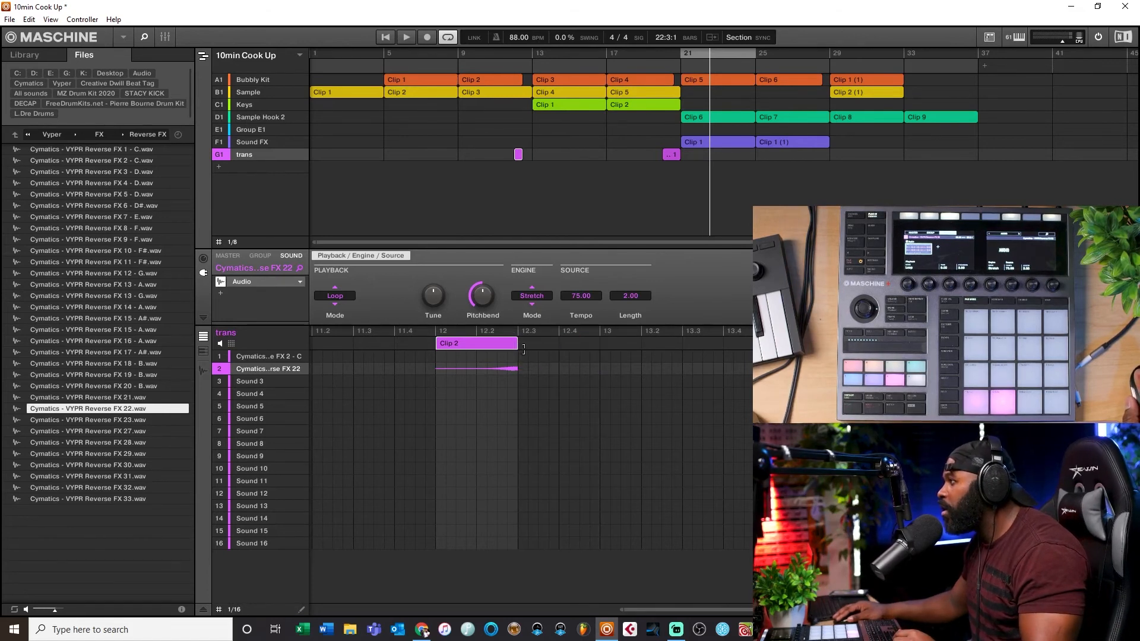
drag(518, 154, 530, 162)
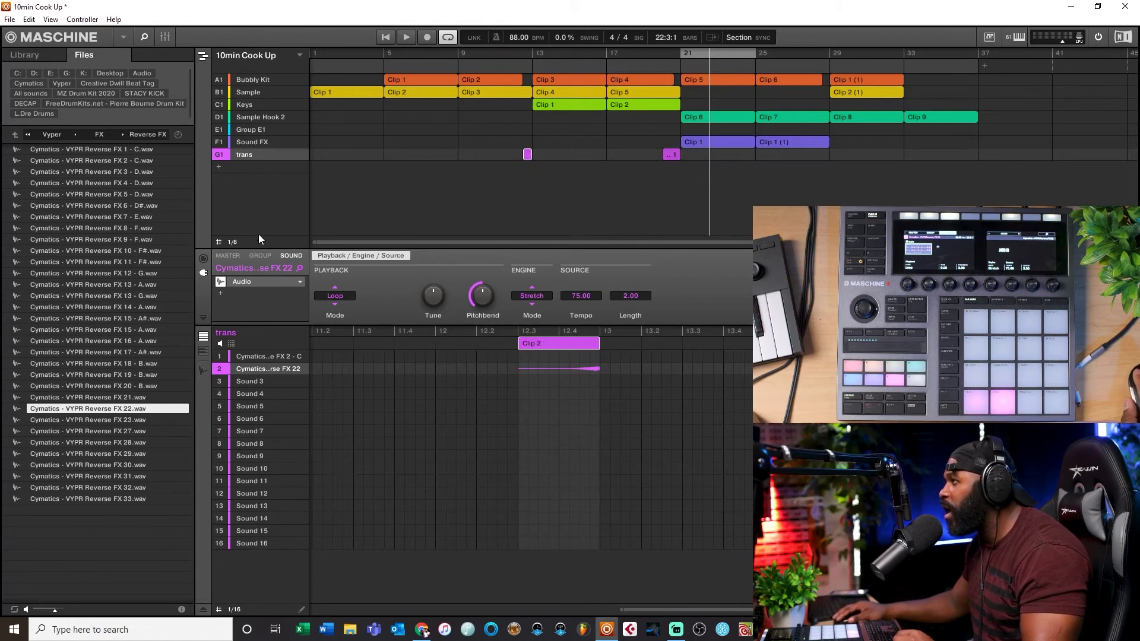
drag(528, 160, 527, 159)
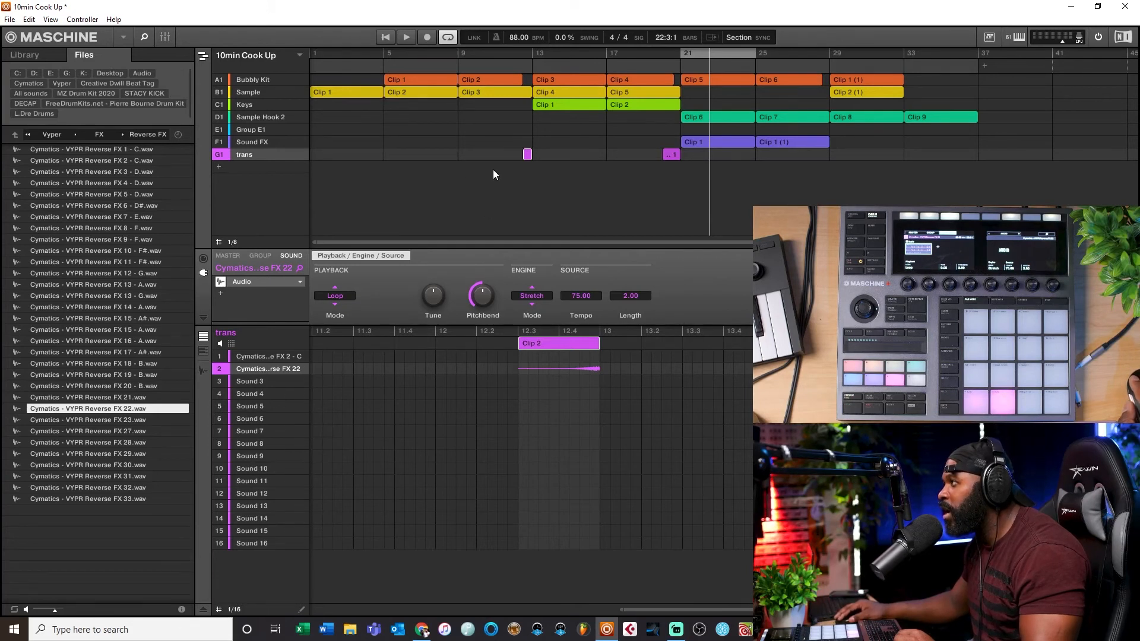
Step: Play the arrangement from around bar 9 to hear the shortened transition clip
click(230, 243)
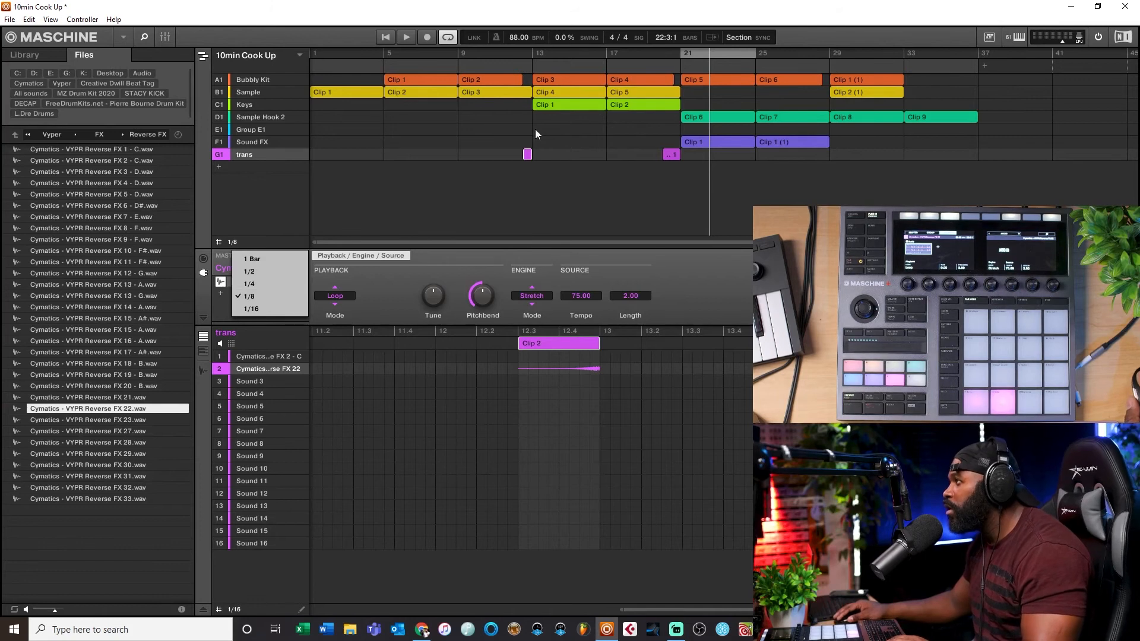
click(458, 59)
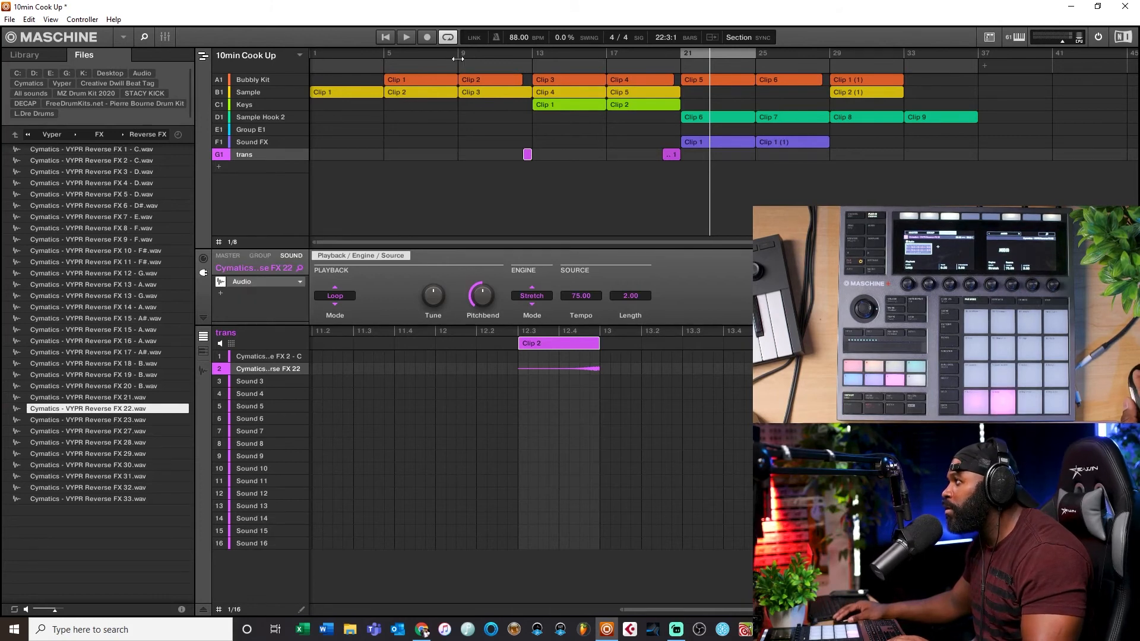
click(459, 54)
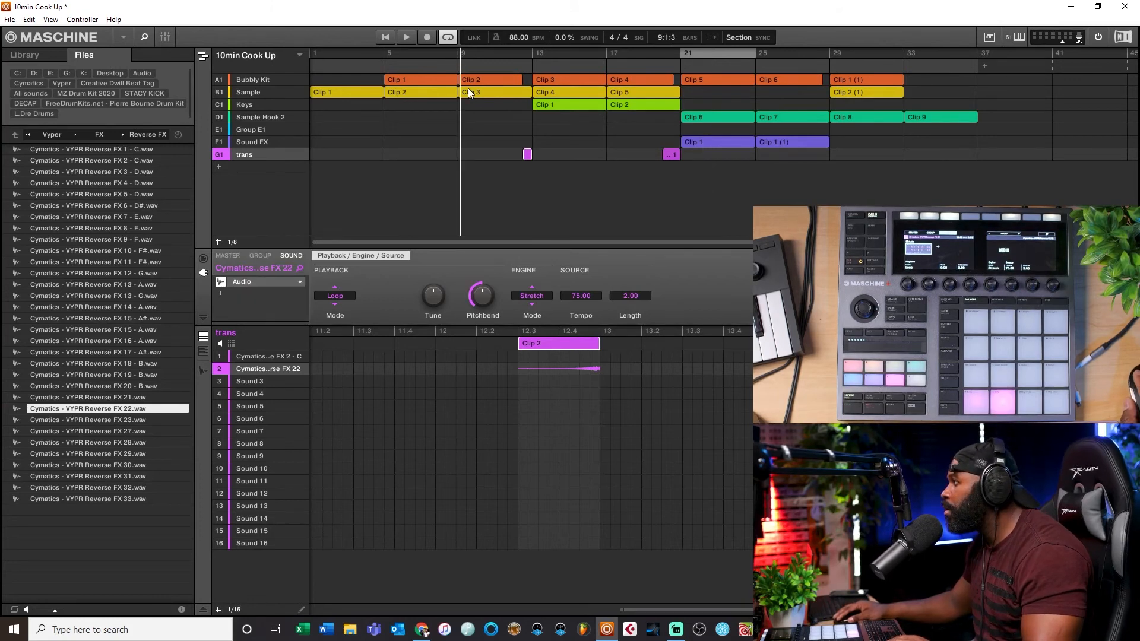
click(456, 53)
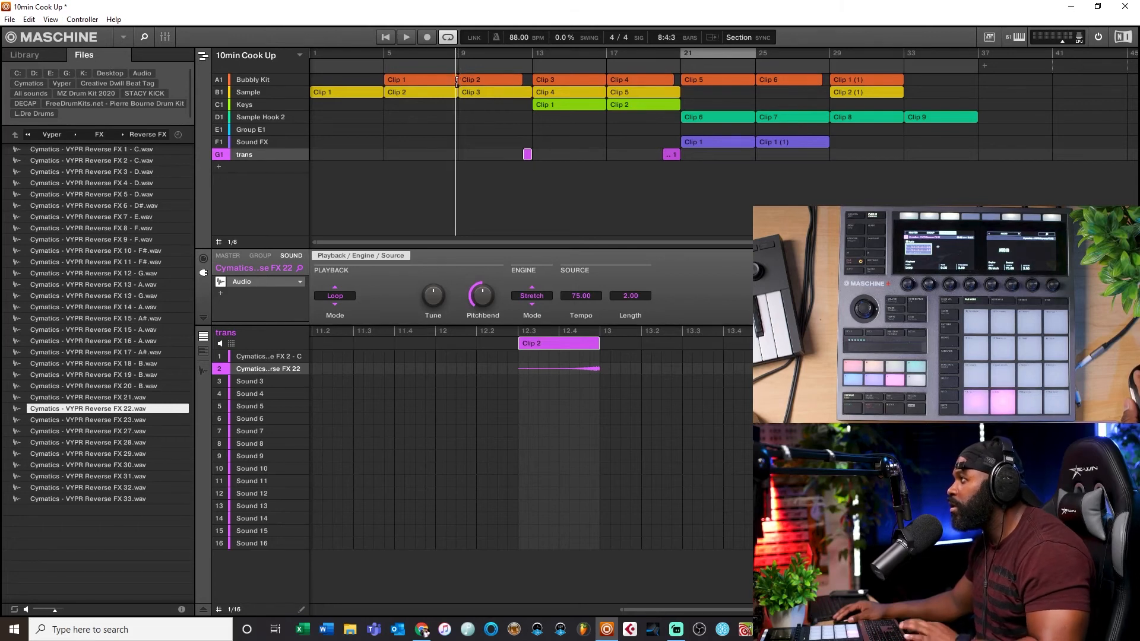
click(414, 36)
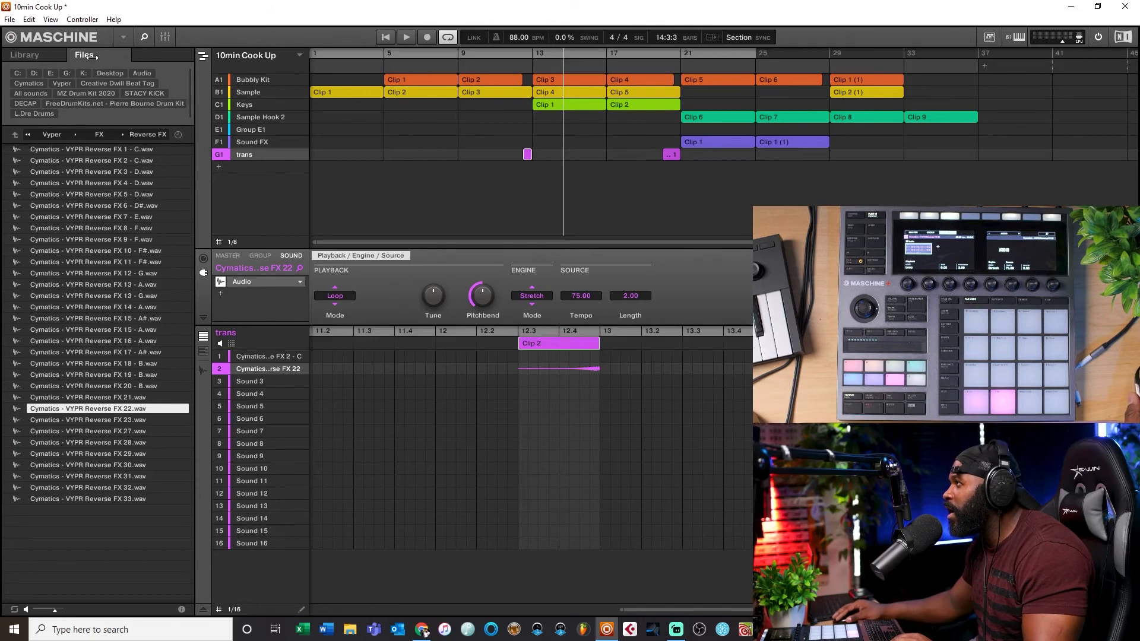
Step: Open the mixer and inspect the trans group's channel and its individual sound channels
drag(756, 53, 982, 46)
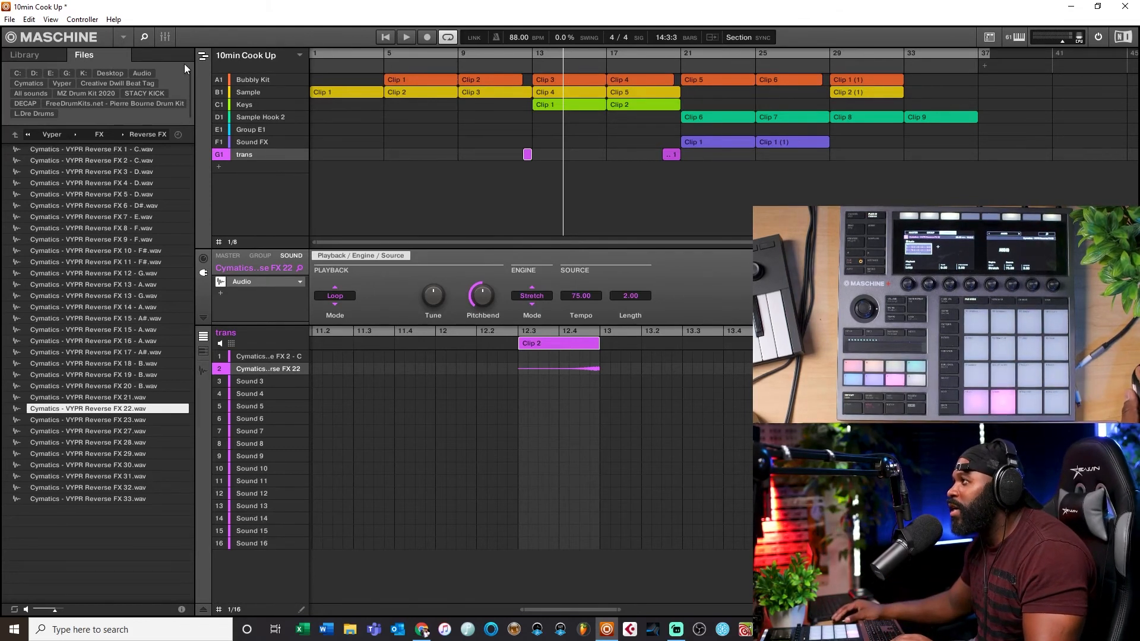
click(204, 58)
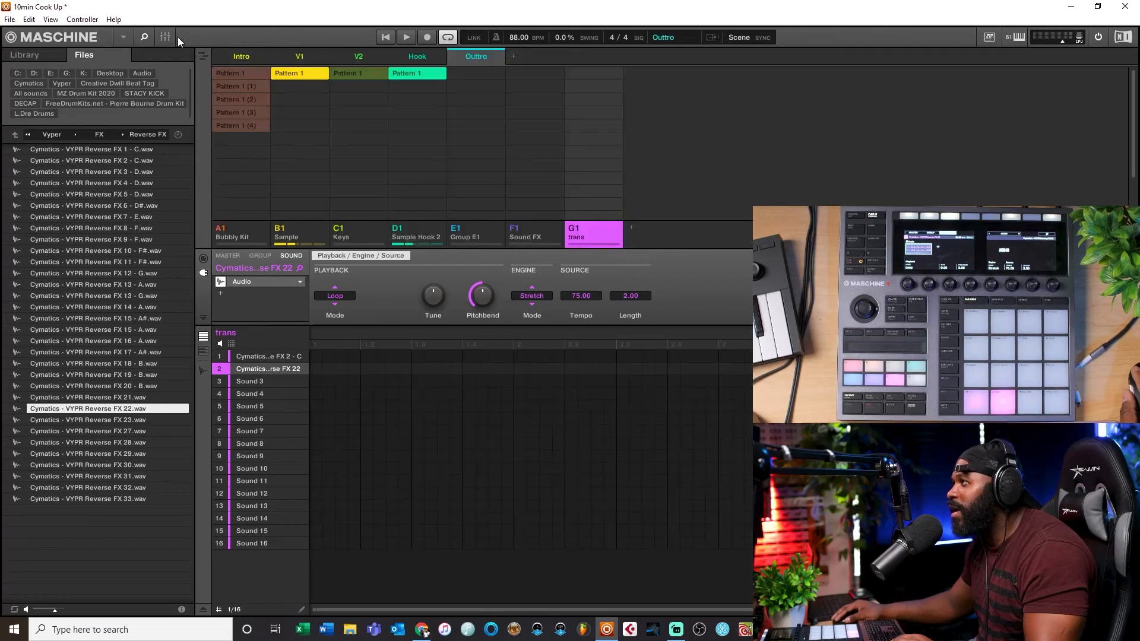
click(165, 37)
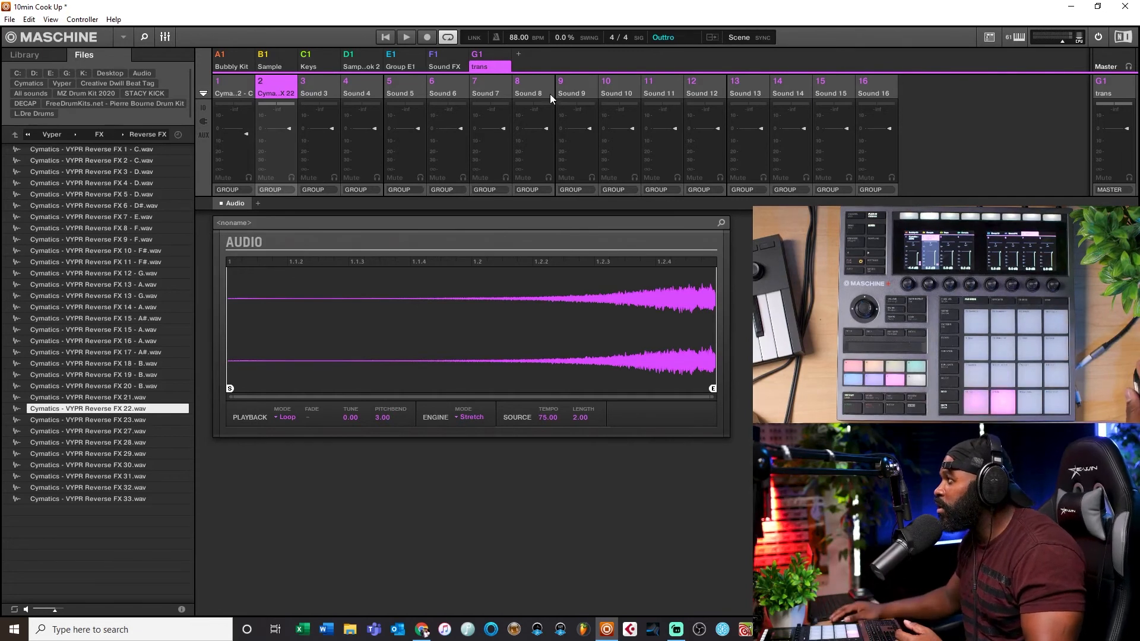
click(486, 64)
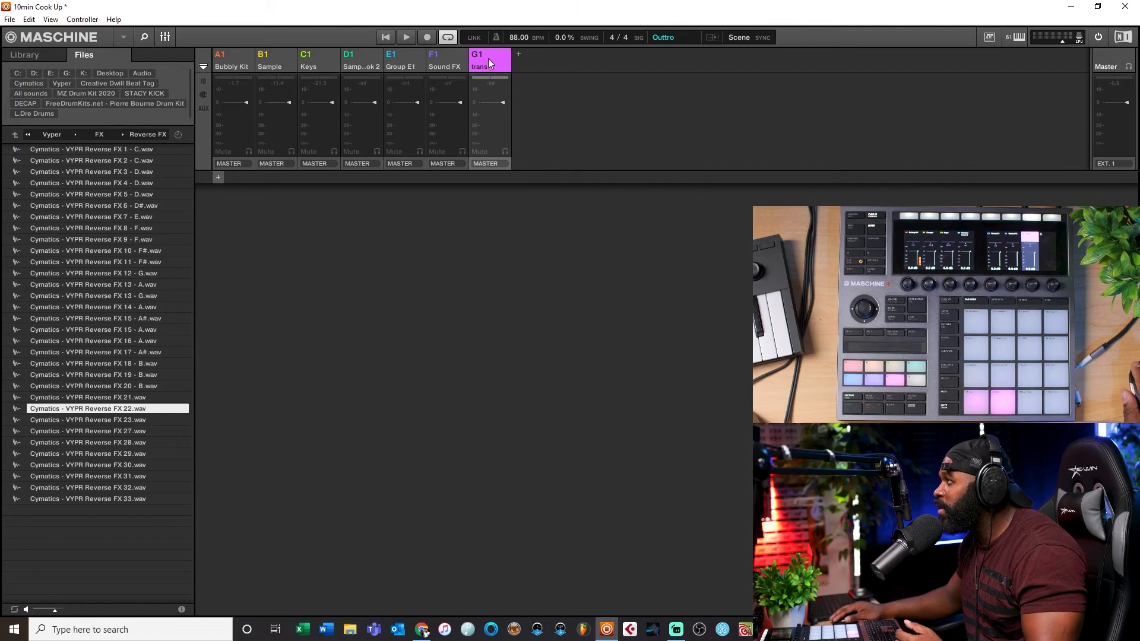
click(486, 55)
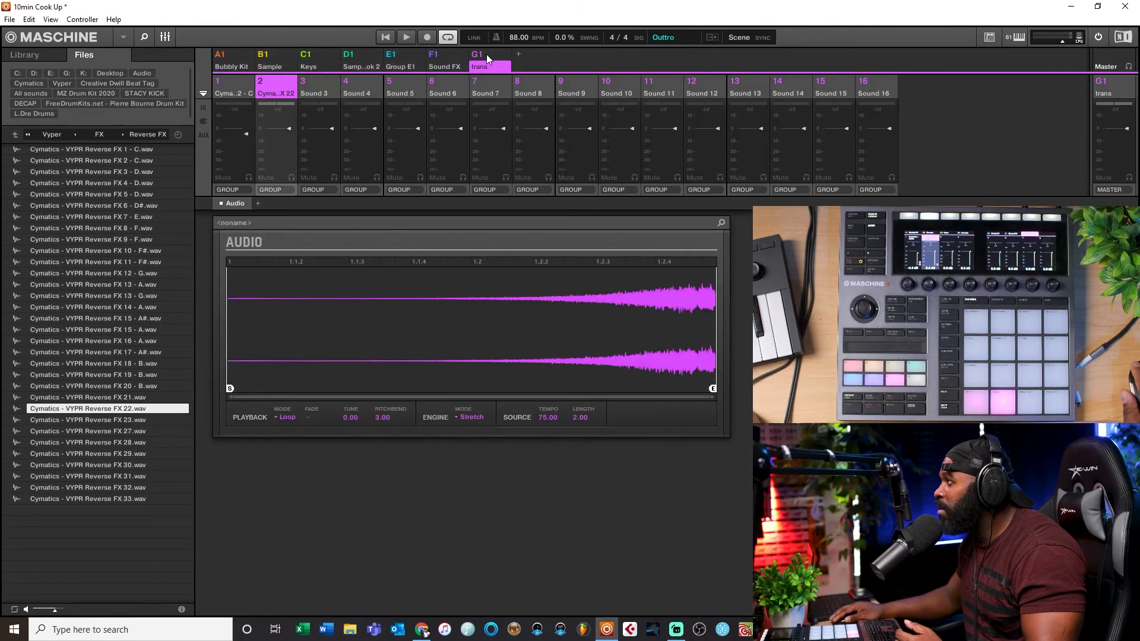
double_click(486, 55)
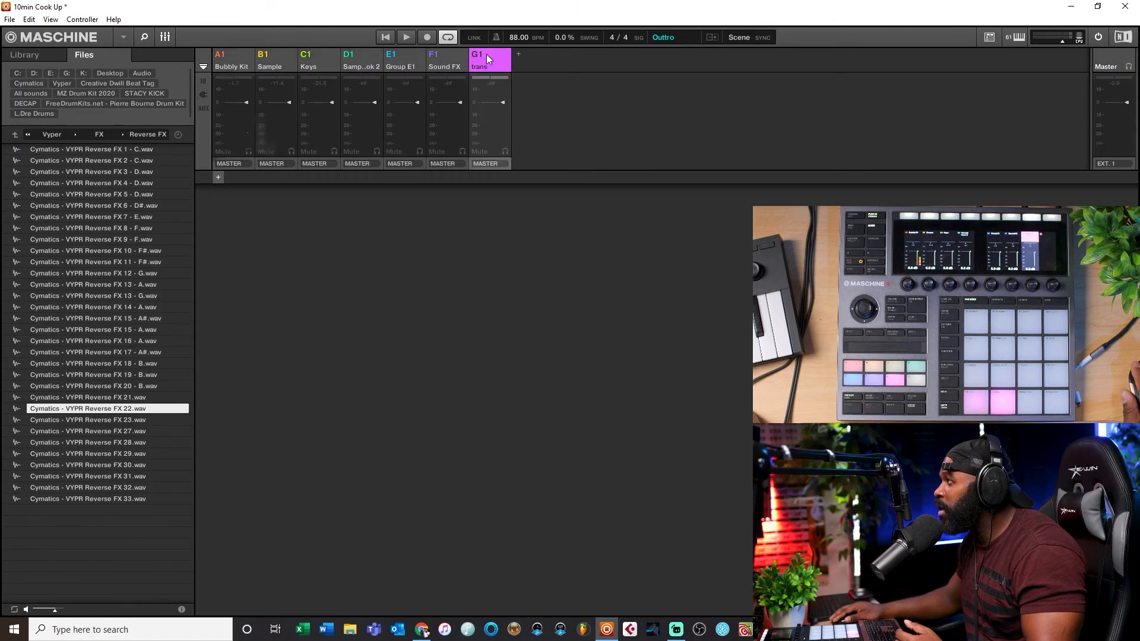
double_click(486, 55)
double_click(487, 55)
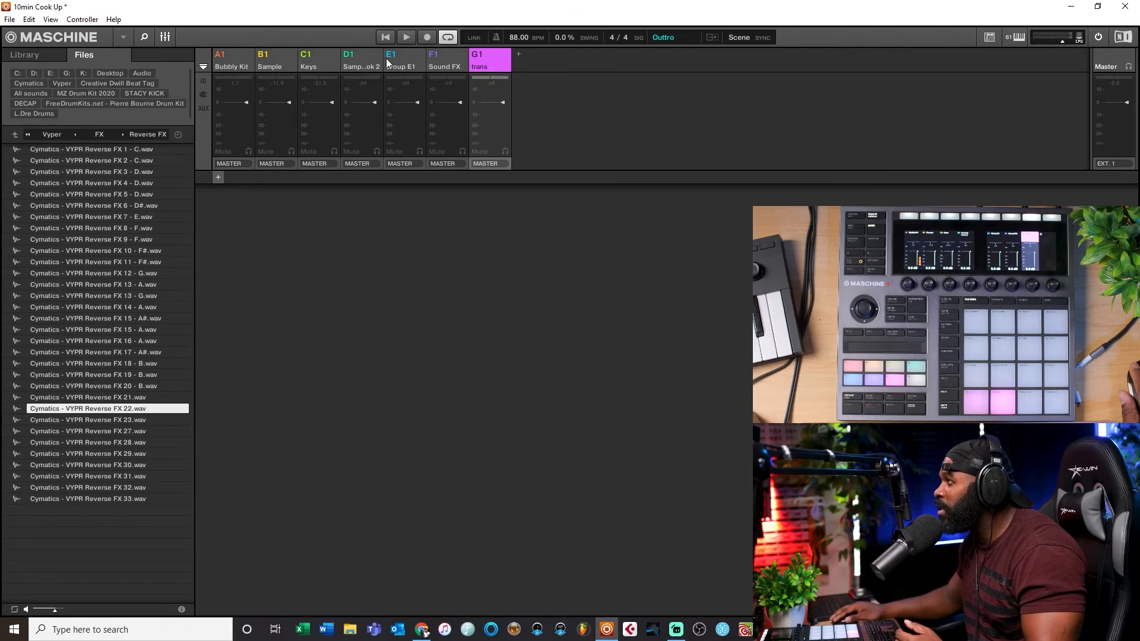
double_click(493, 54)
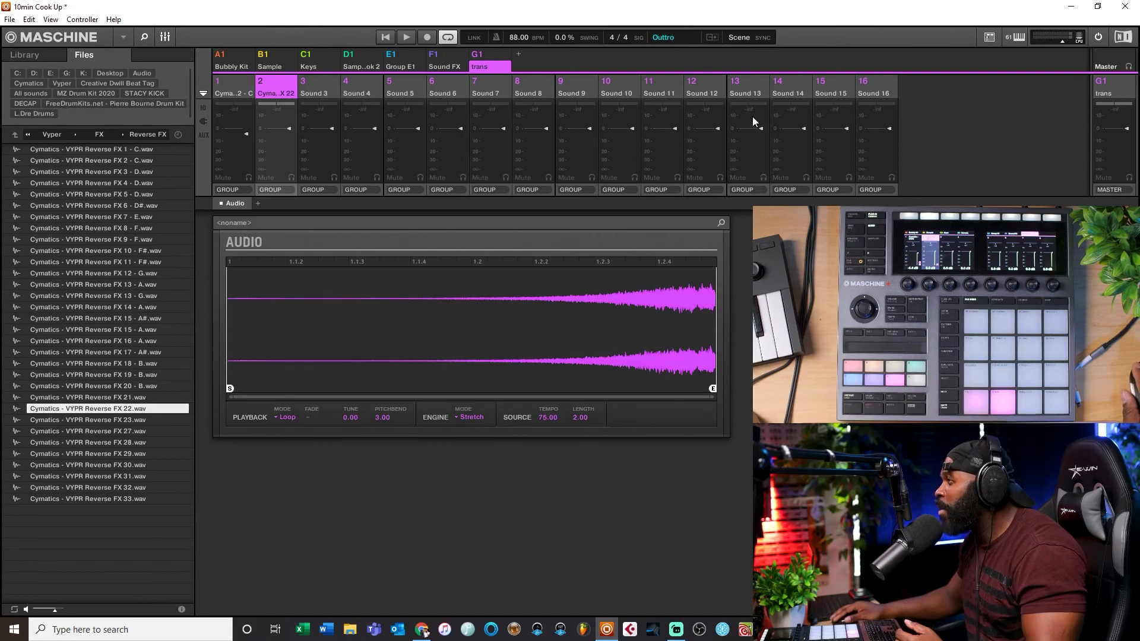
double_click(491, 52)
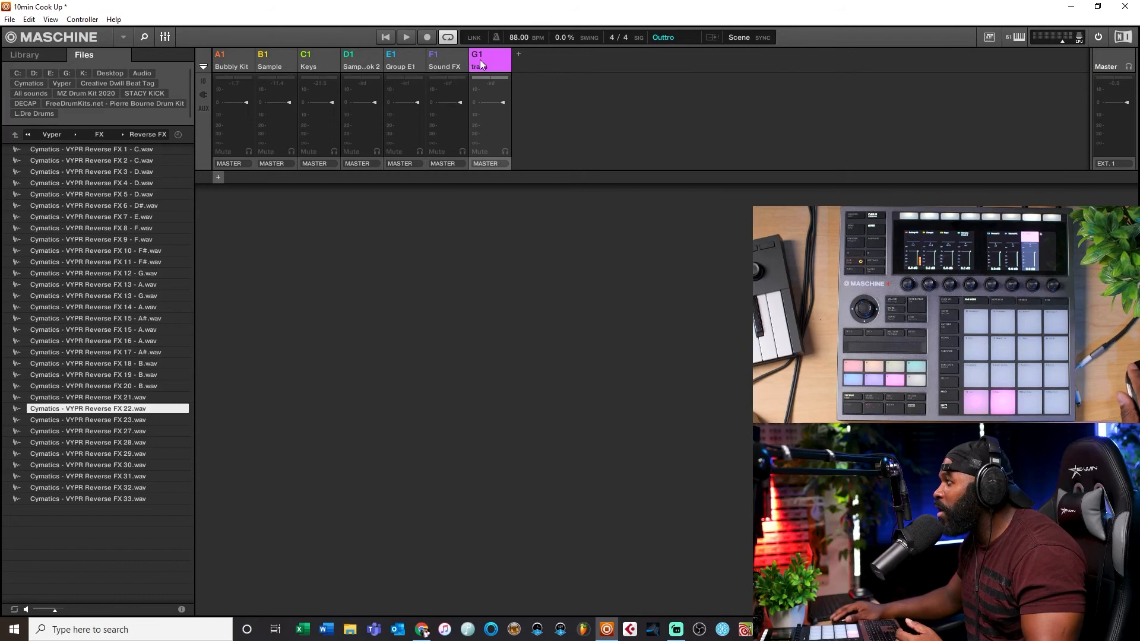
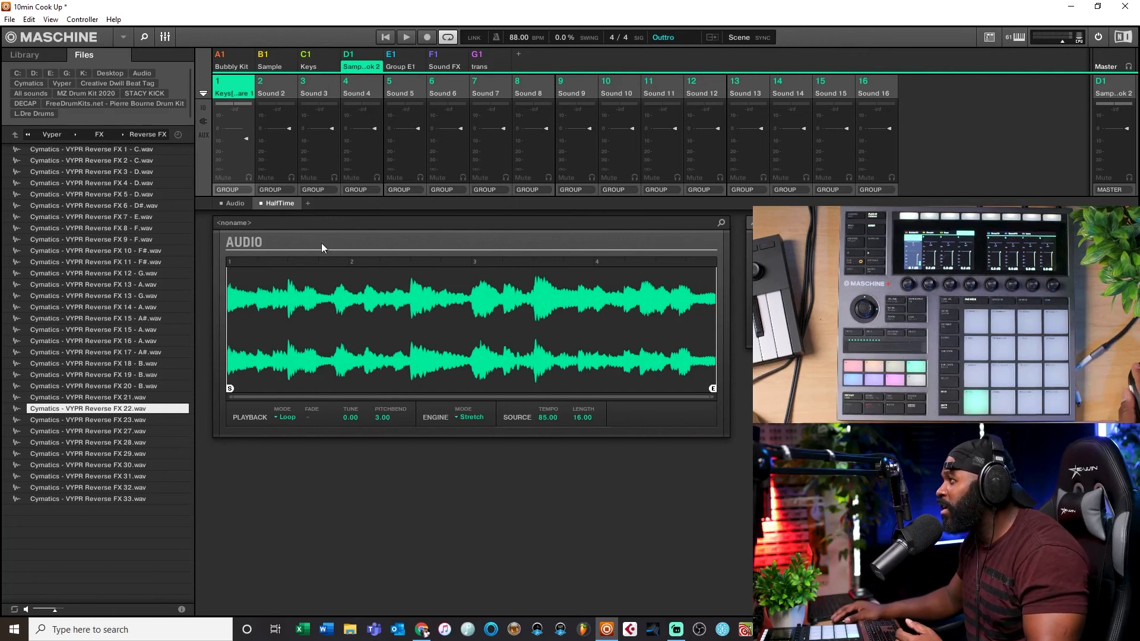
Step: Switch the mixer to group level and show the groups' insert FX slots
click(308, 204)
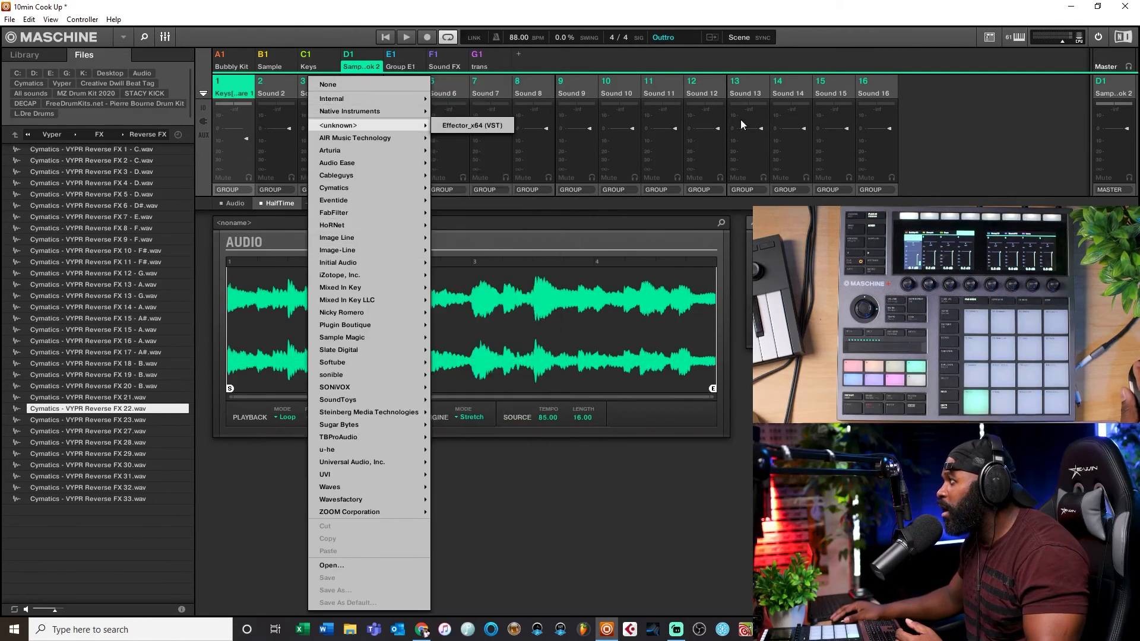
click(706, 215)
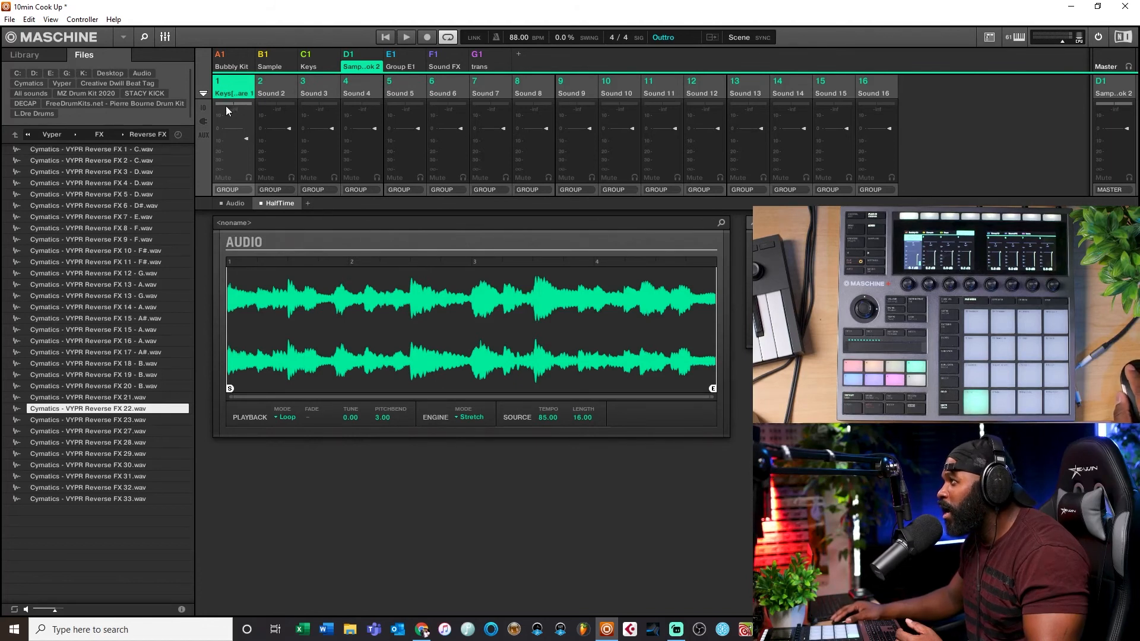
click(358, 64)
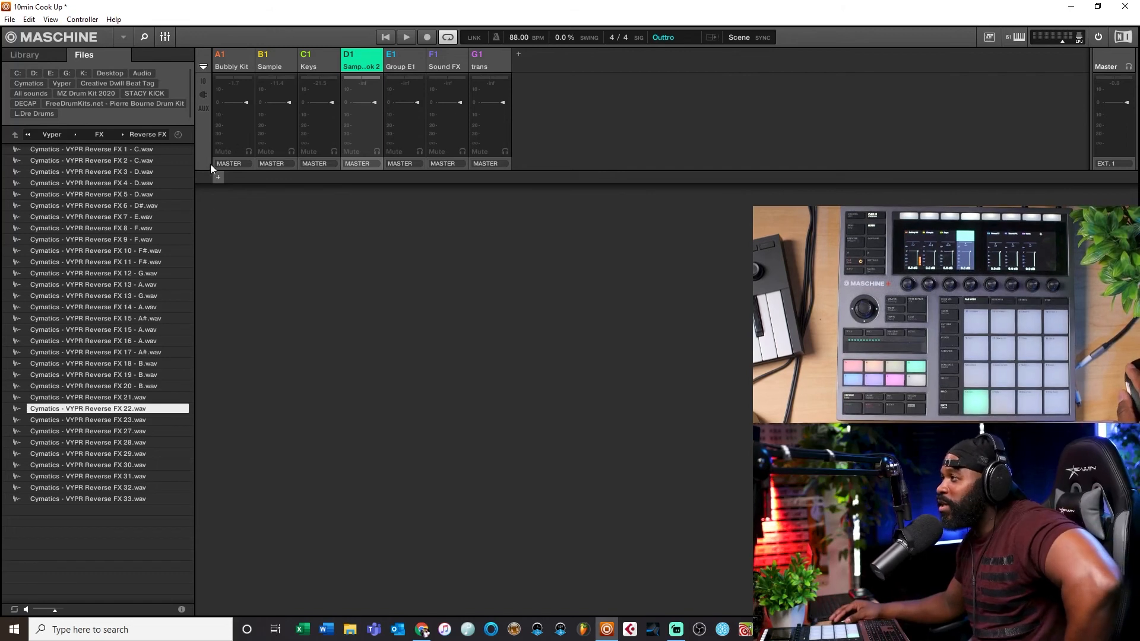
click(201, 107)
click(203, 97)
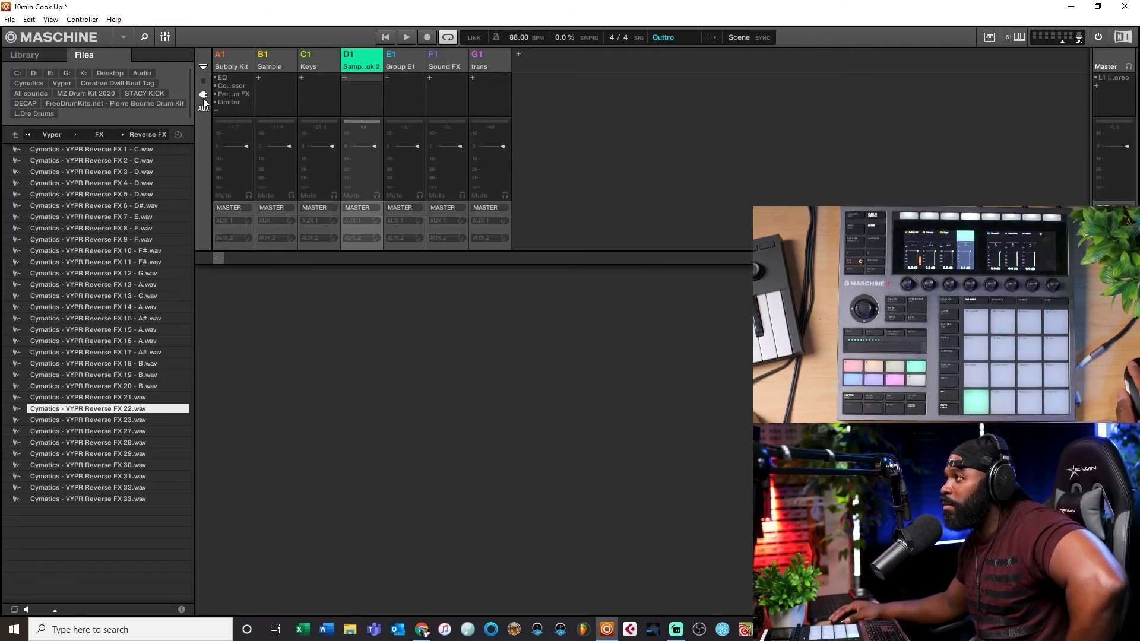
click(205, 81)
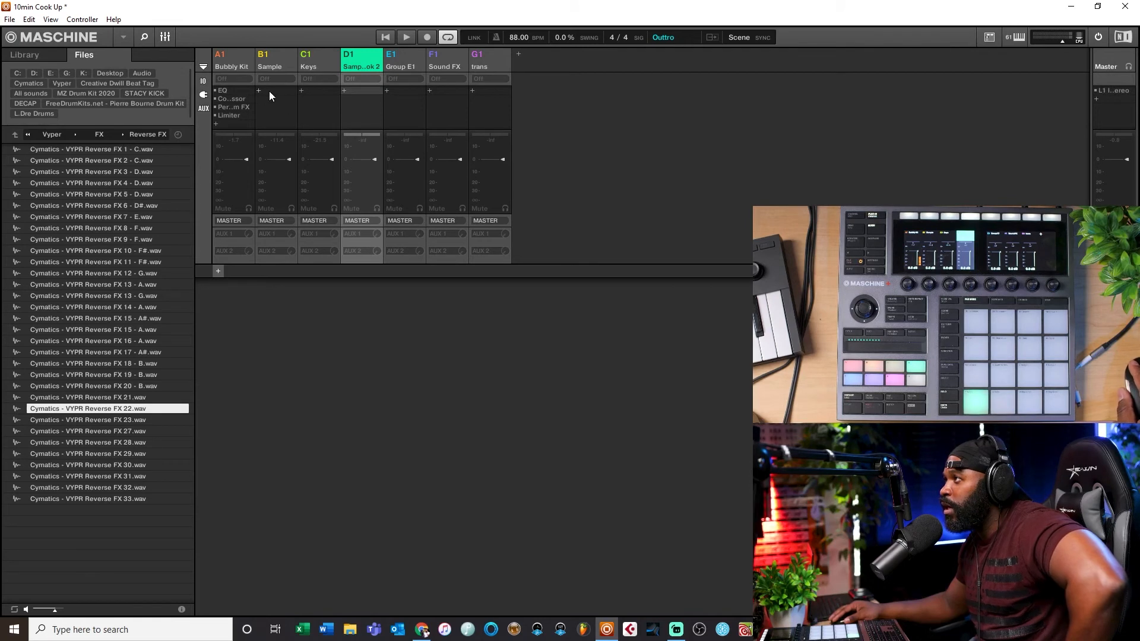
click(205, 107)
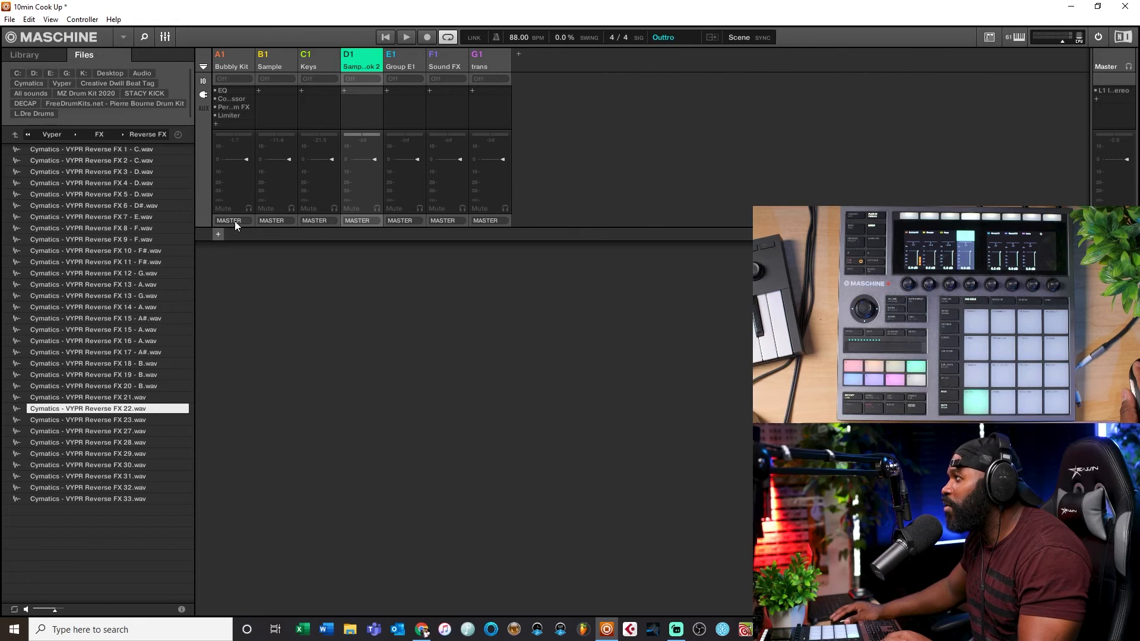
Step: Add a new group and name it "PFX Stutter"
click(519, 55)
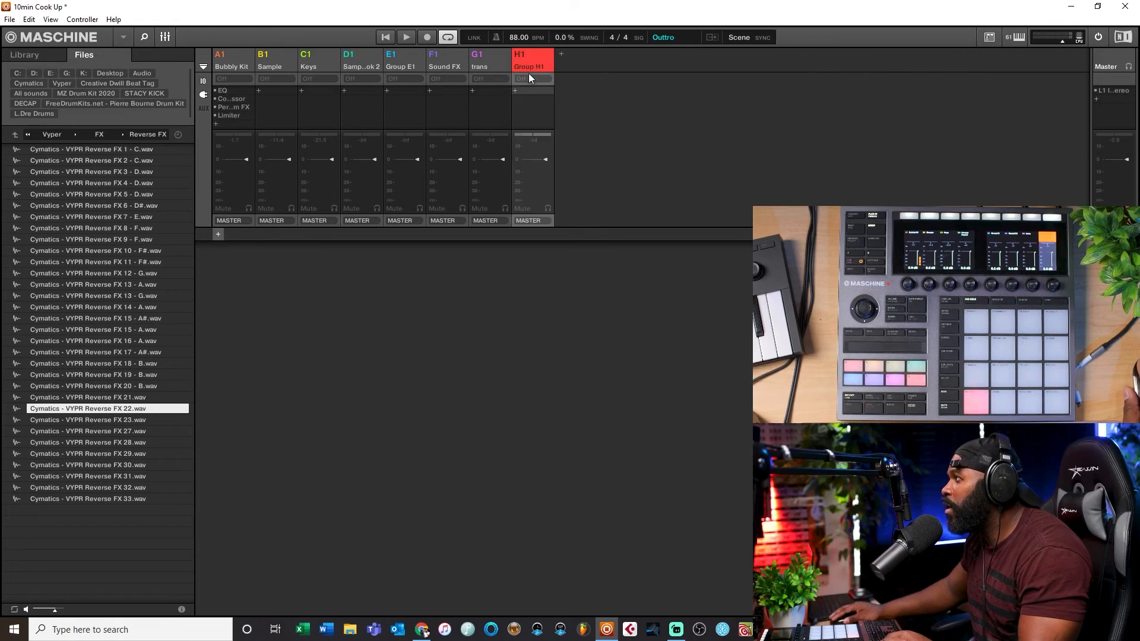
double_click(529, 66)
text(P)
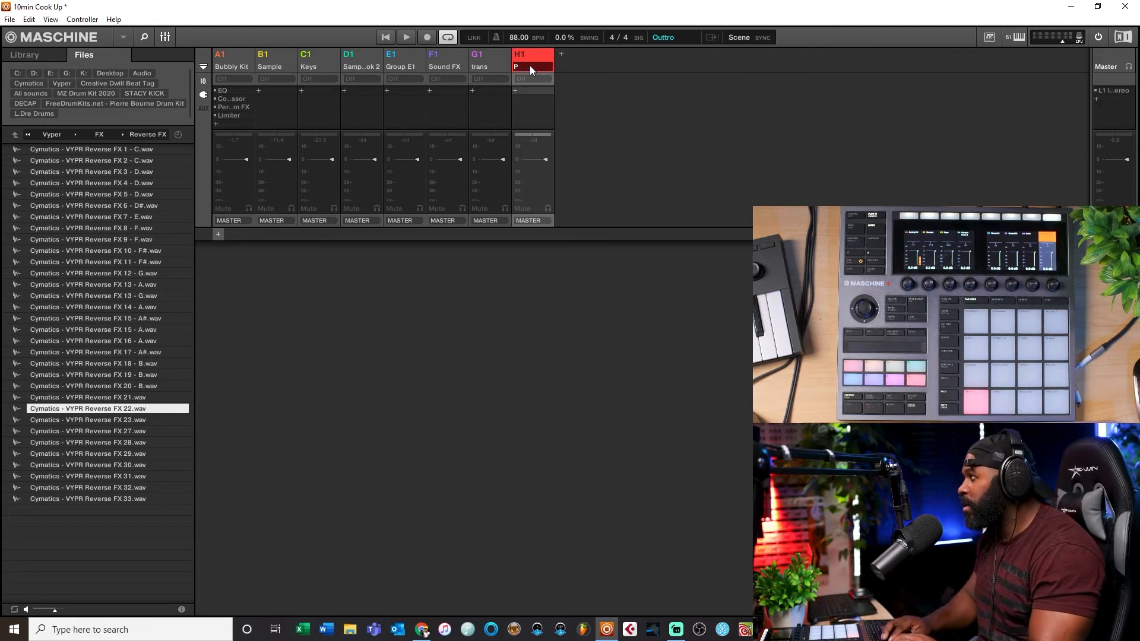
text(FX)
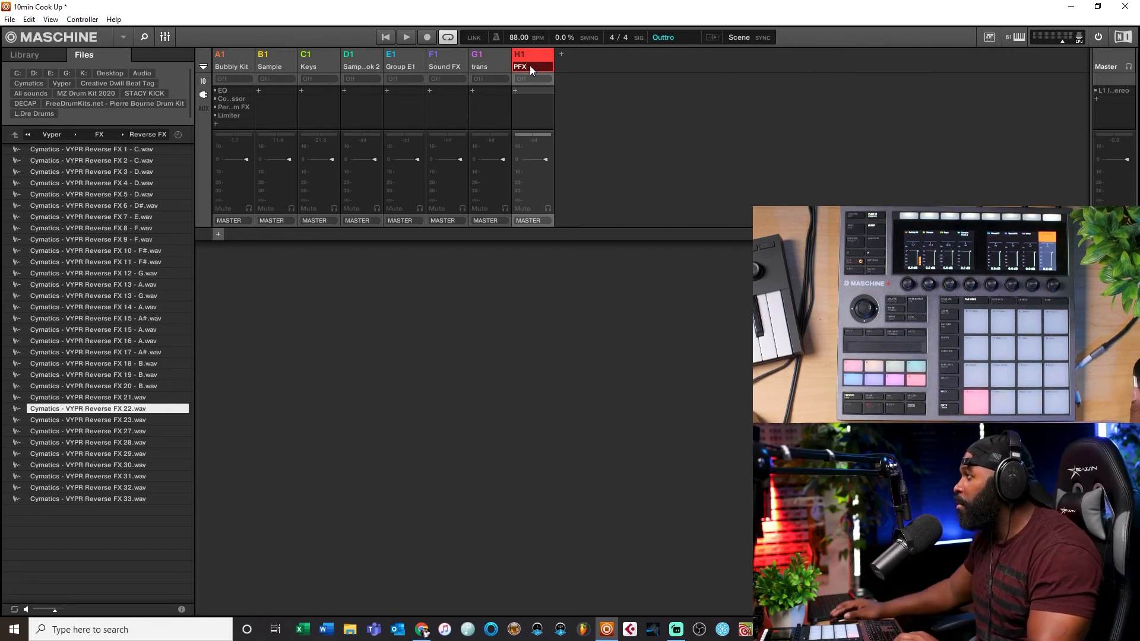
text( Sl)
text(utt)
text(er)
key(Return)
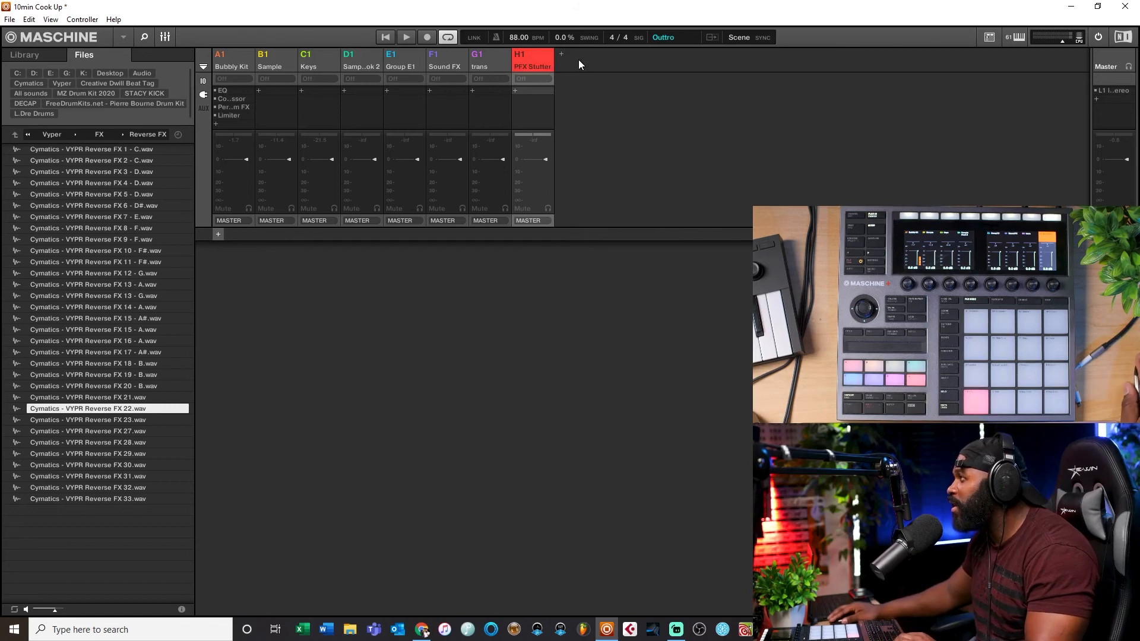
Step: Add another new group and name it "PFX Filter"
click(562, 54)
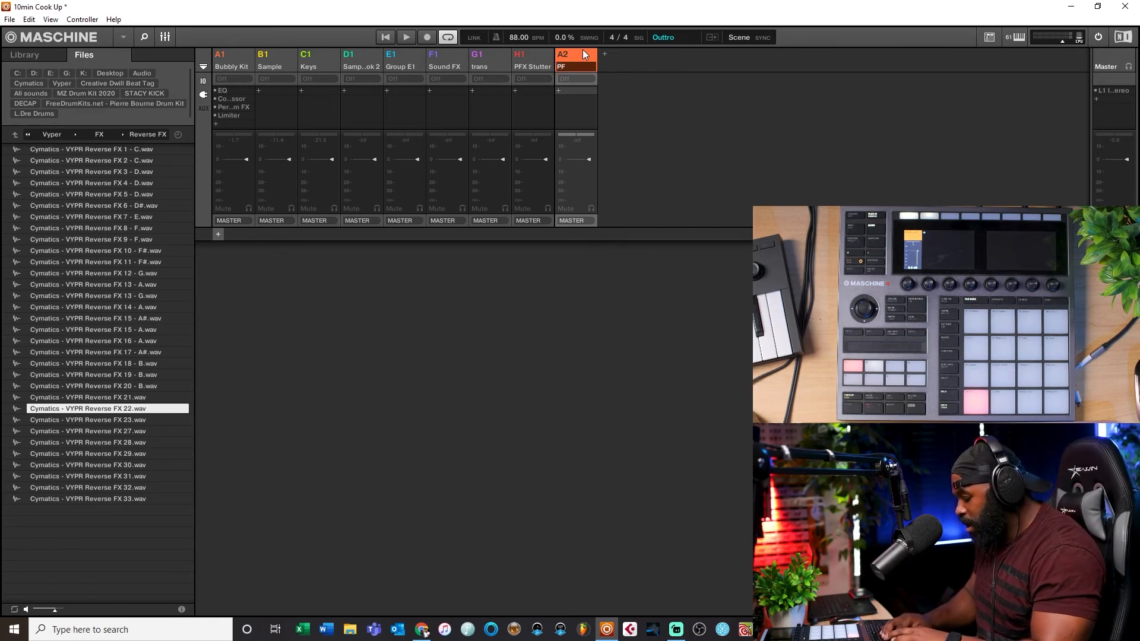
text(ilter)
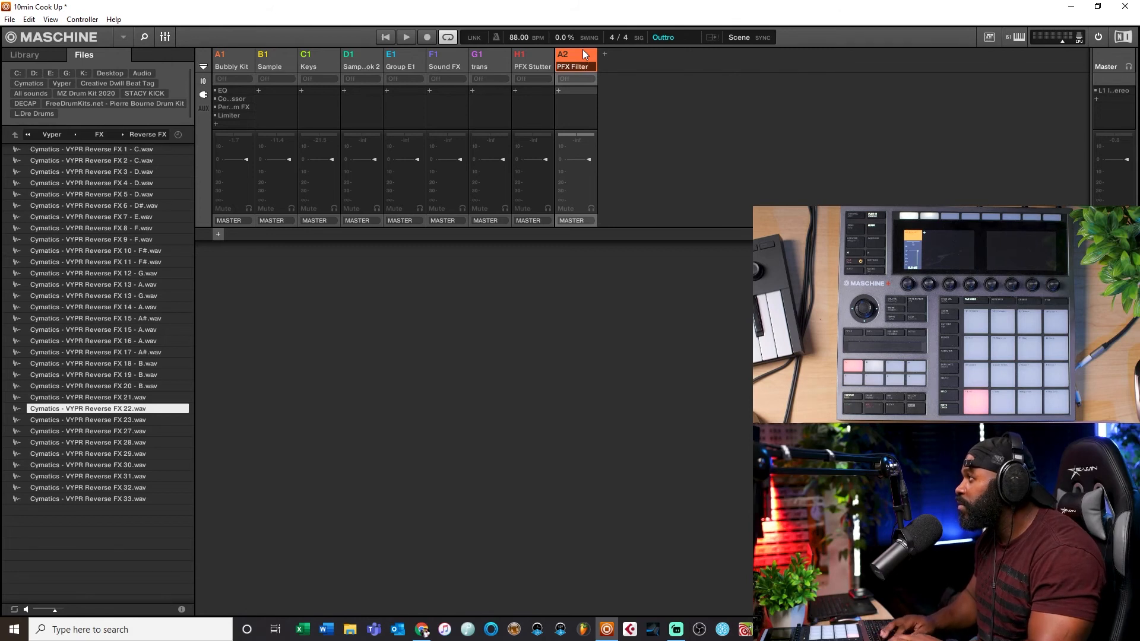
key(Return)
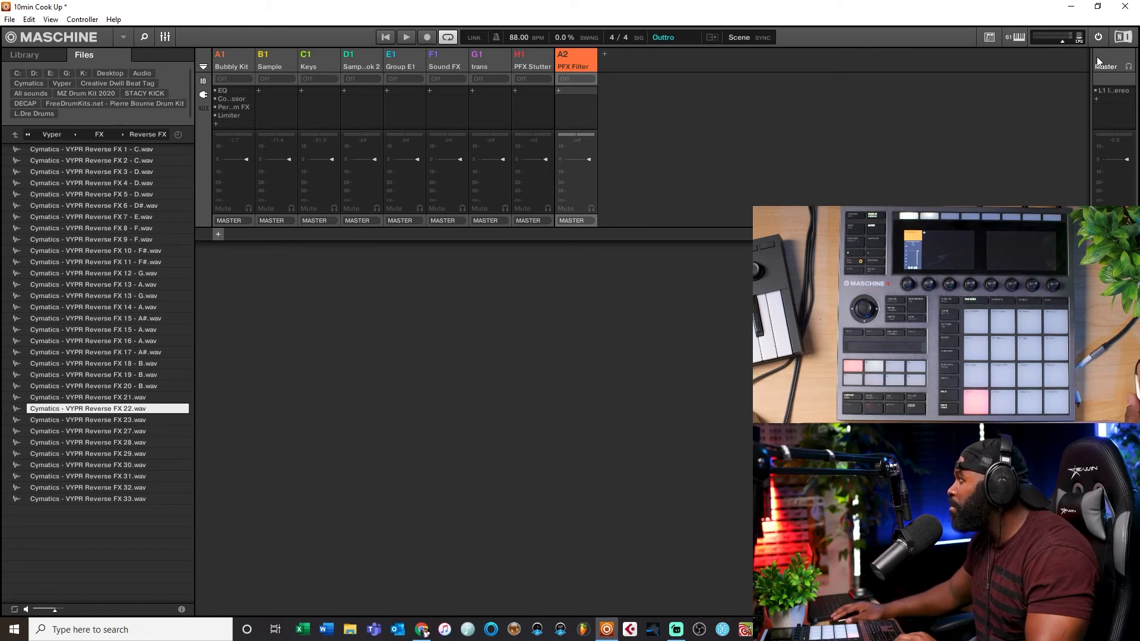
Step: Set the Perform FX on the PFX Stutter group to Stutter mode
click(231, 221)
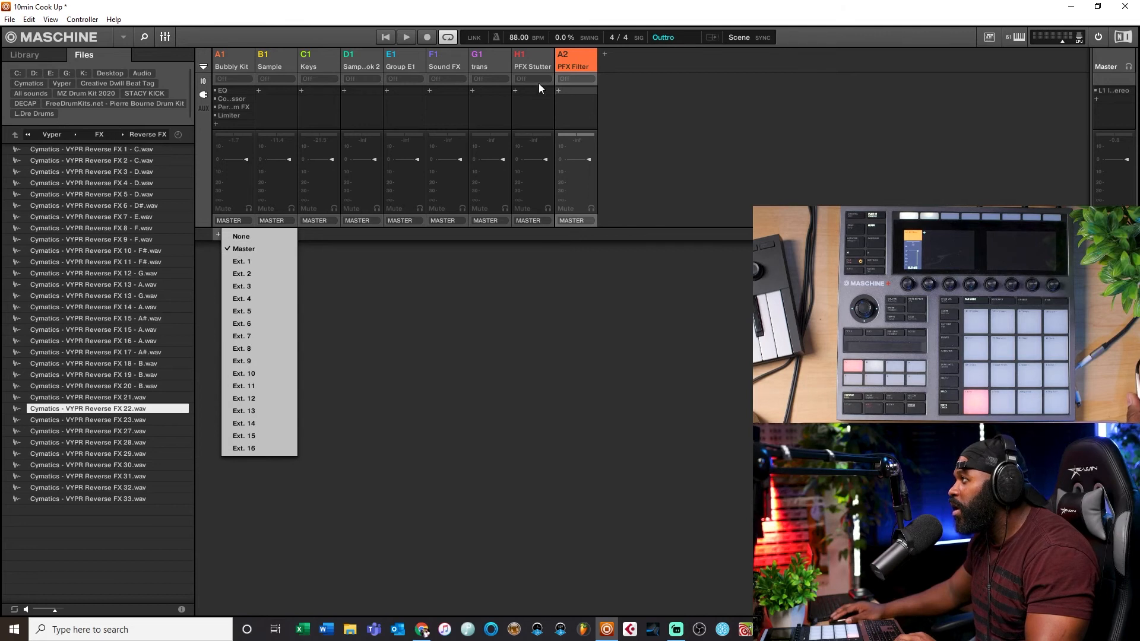
click(528, 55)
click(522, 59)
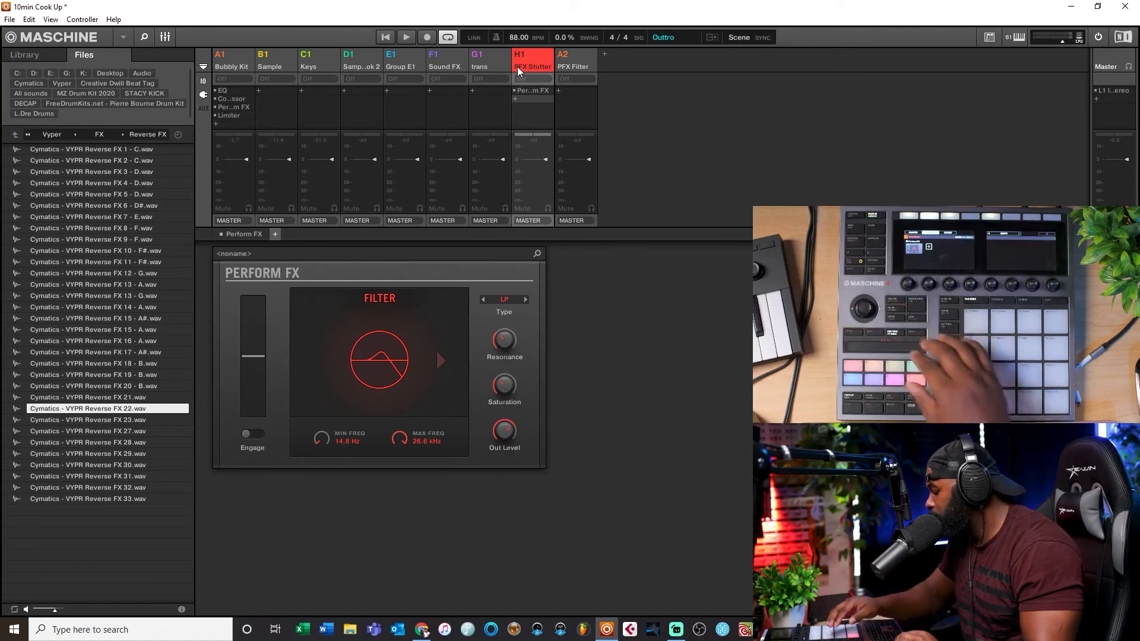
click(585, 62)
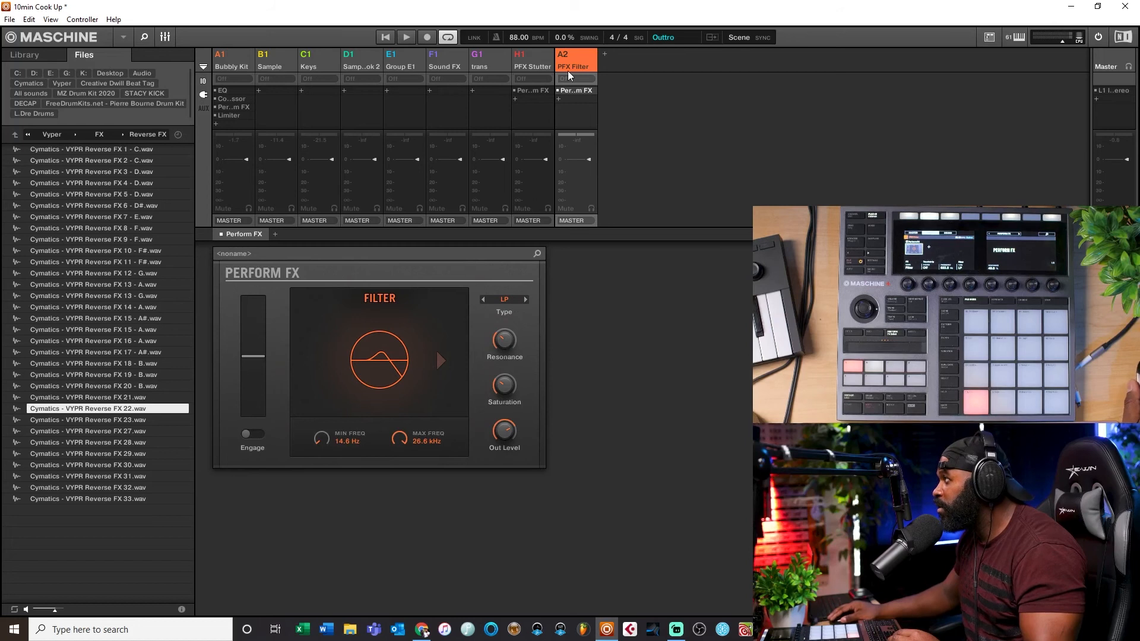
click(532, 91)
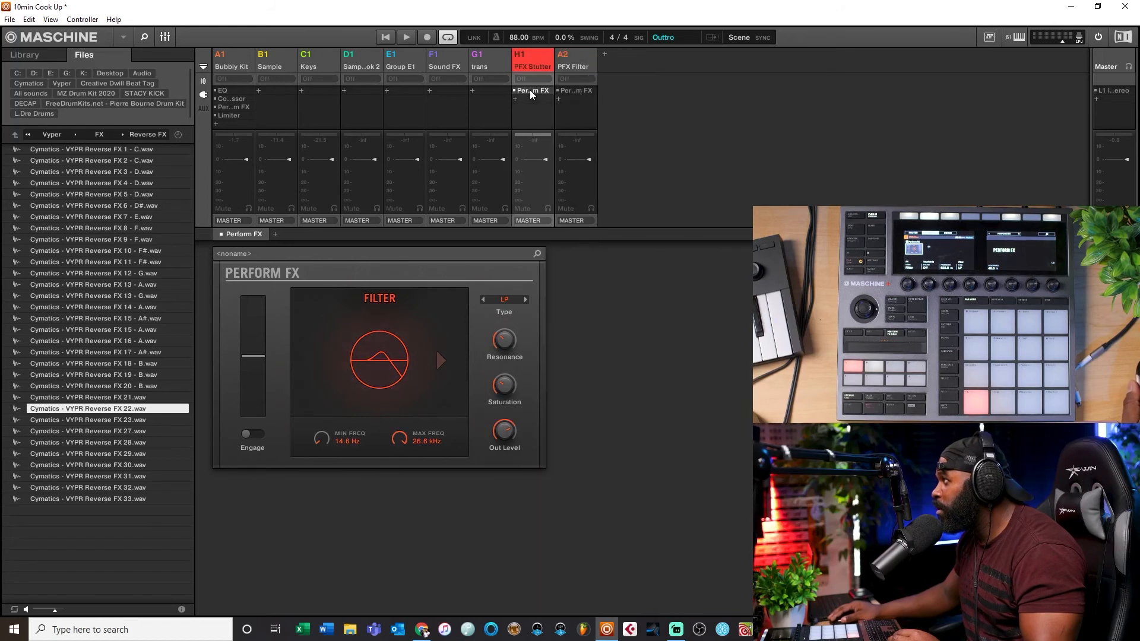
click(390, 300)
click(342, 365)
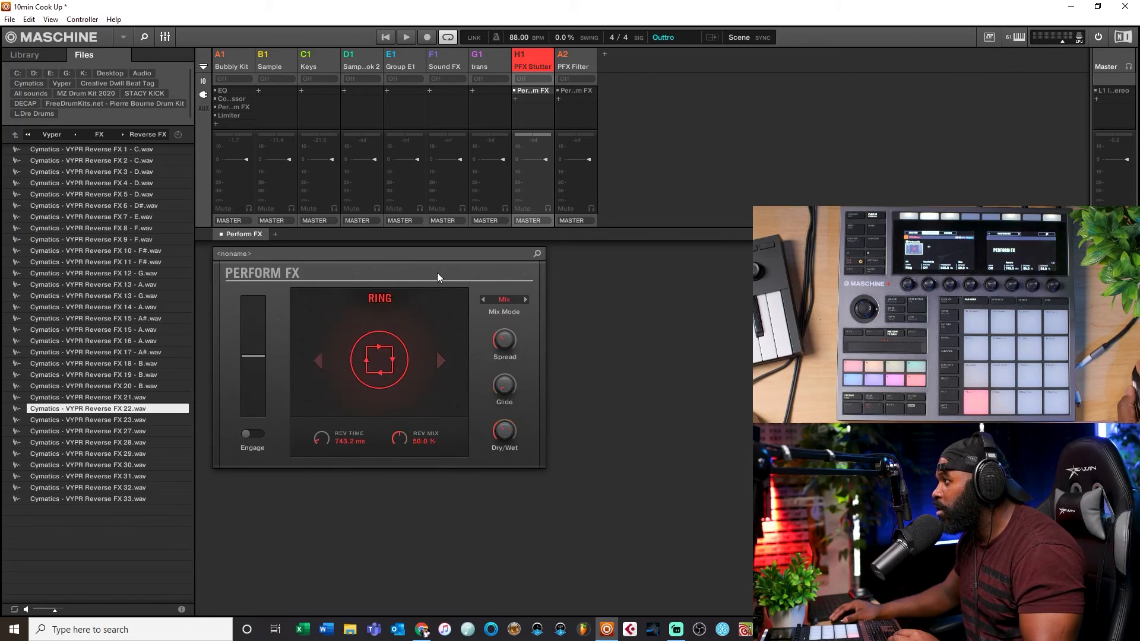
click(395, 300)
click(352, 375)
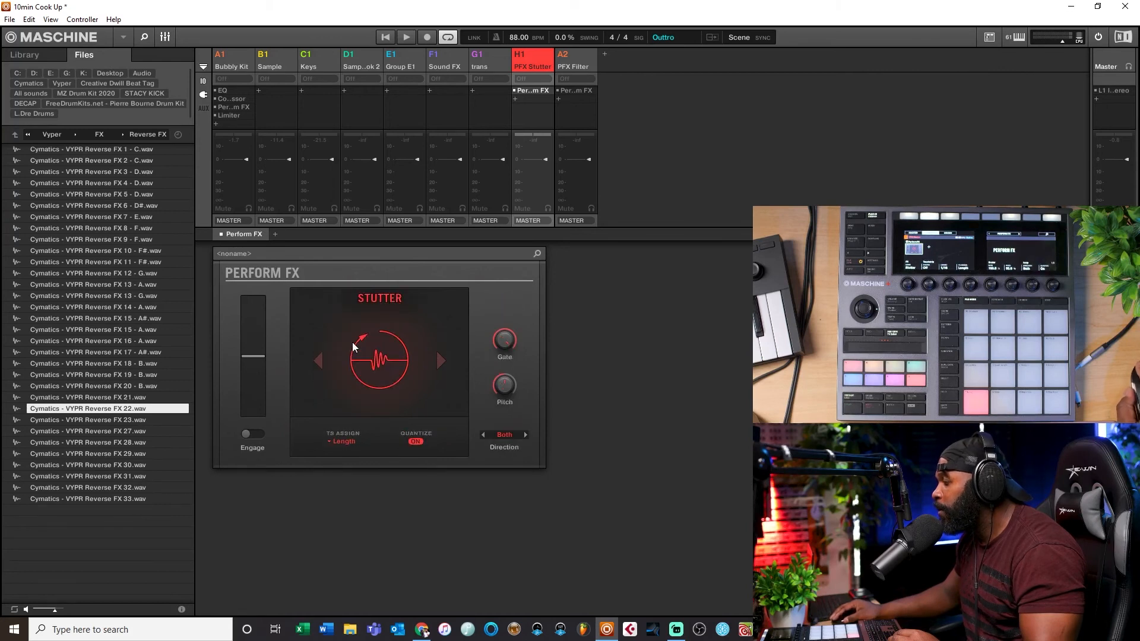
click(223, 221)
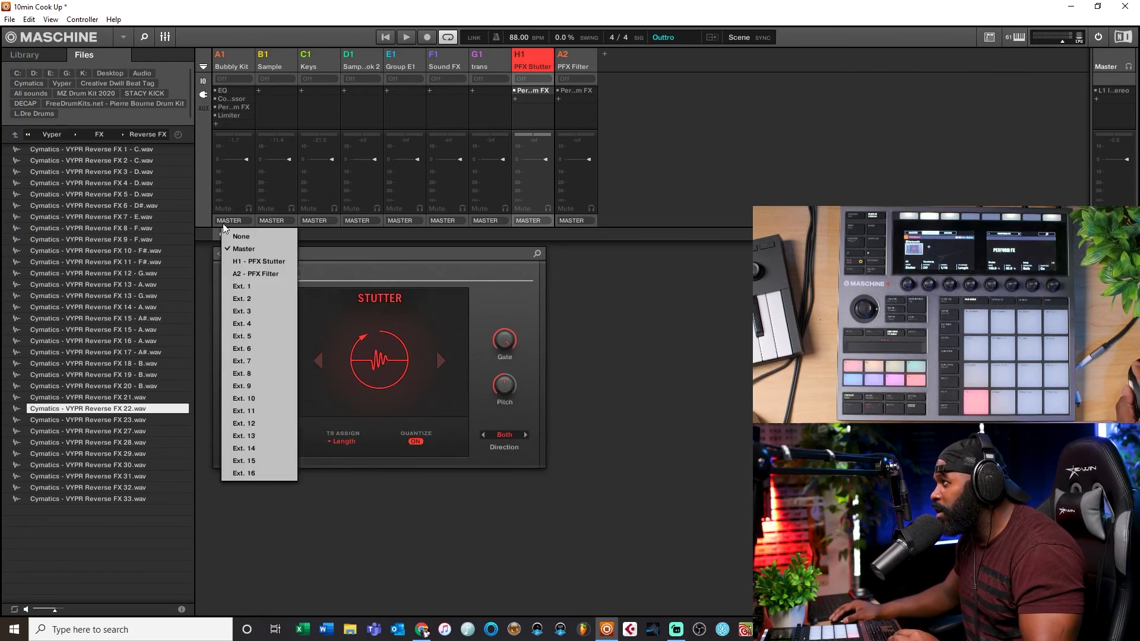
click(228, 262)
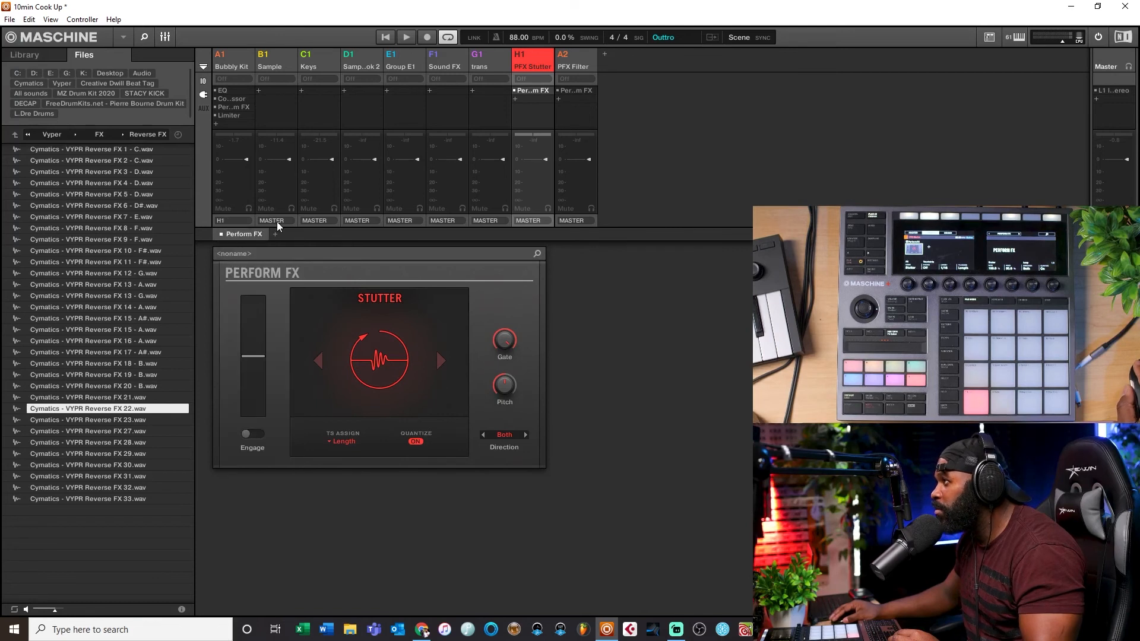
click(231, 224)
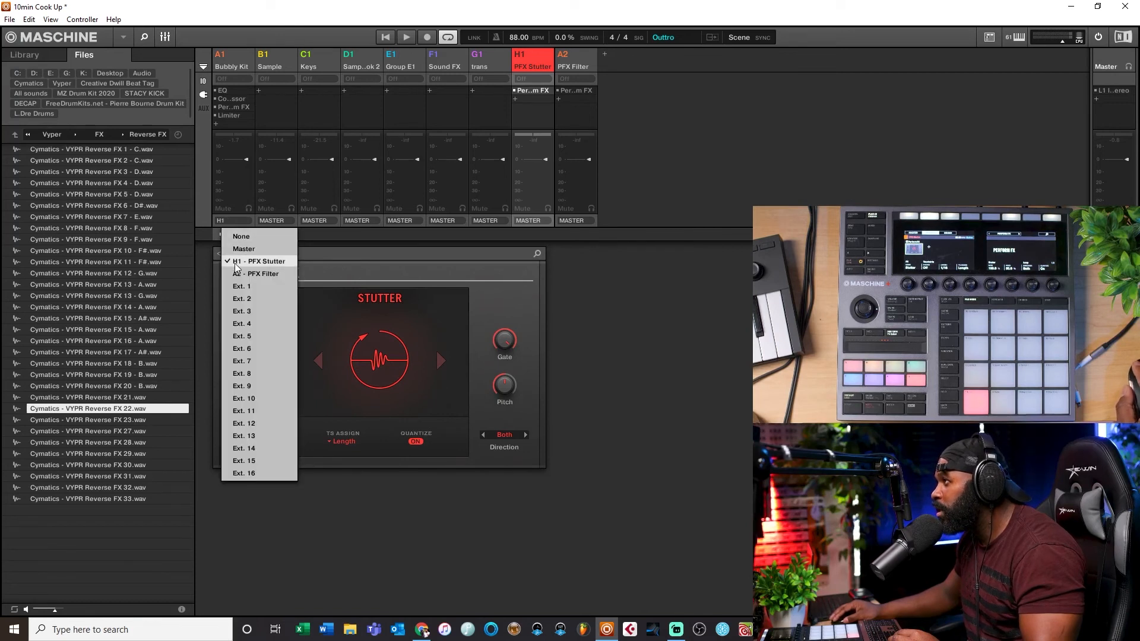
click(247, 245)
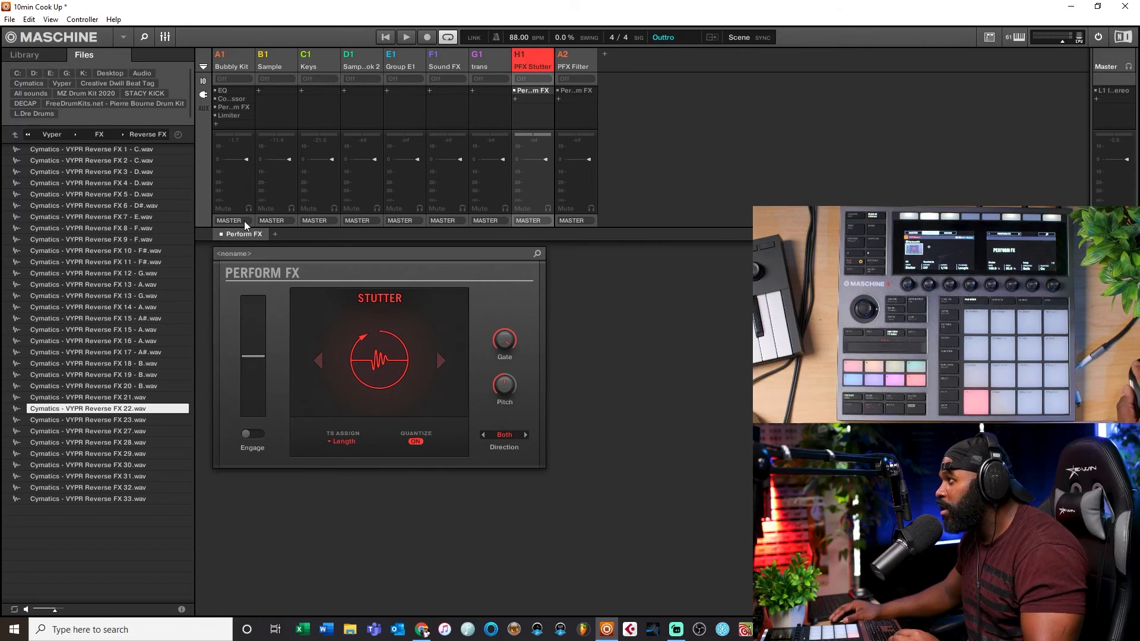
Step: Route the outputs of Bubbly Kit through trans into PFX Stutter, and PFX Stutter's output into PFX Filter
click(241, 59)
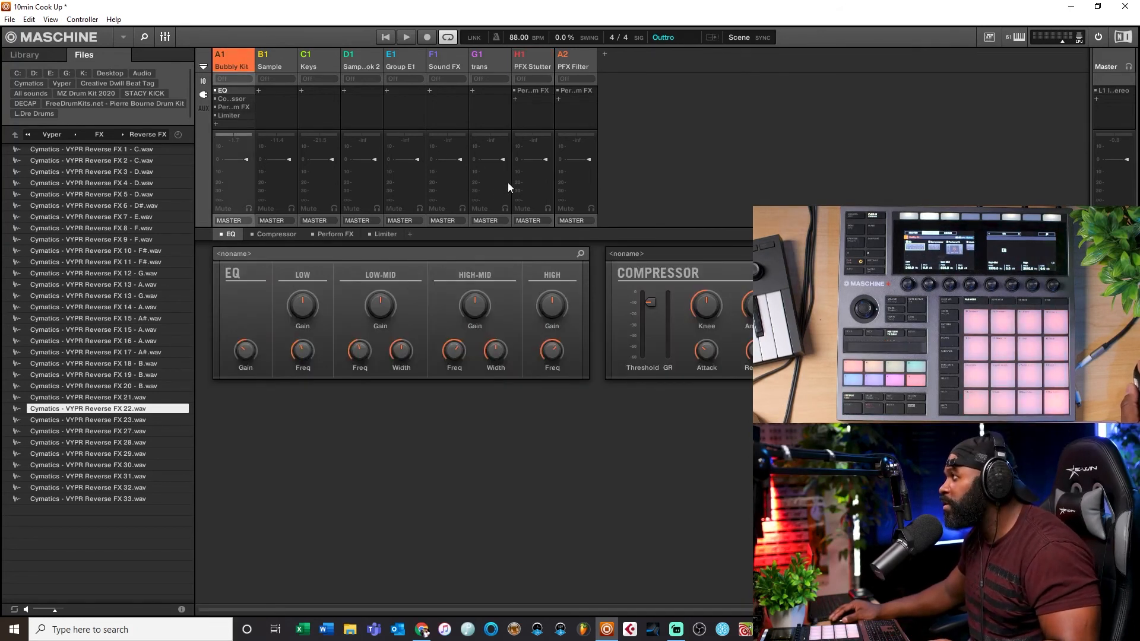
click(500, 222)
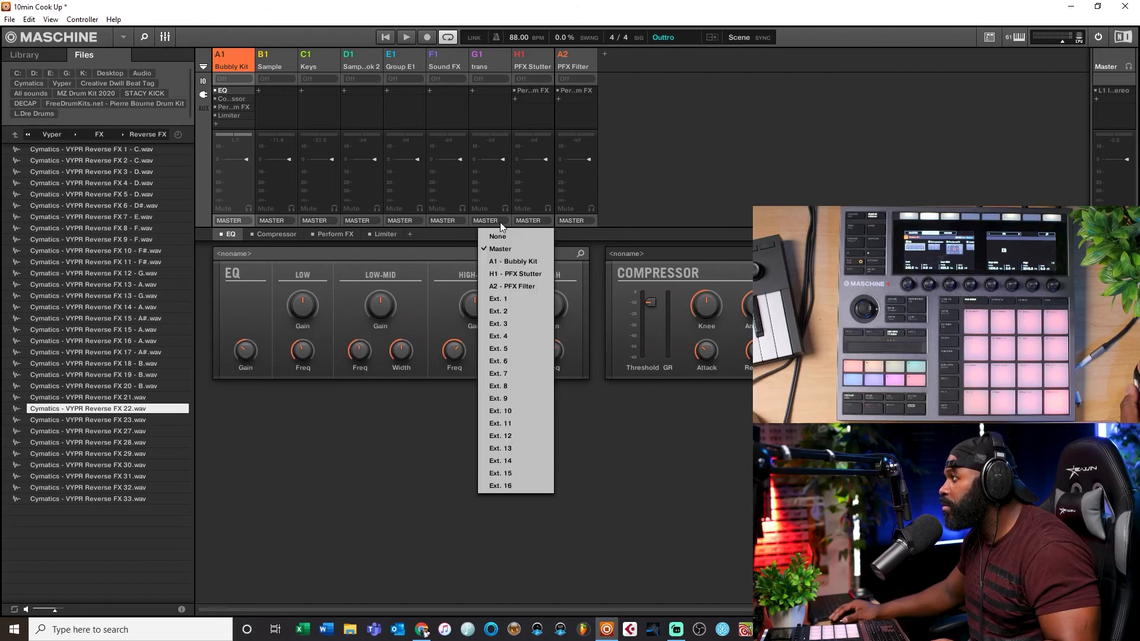
click(487, 53)
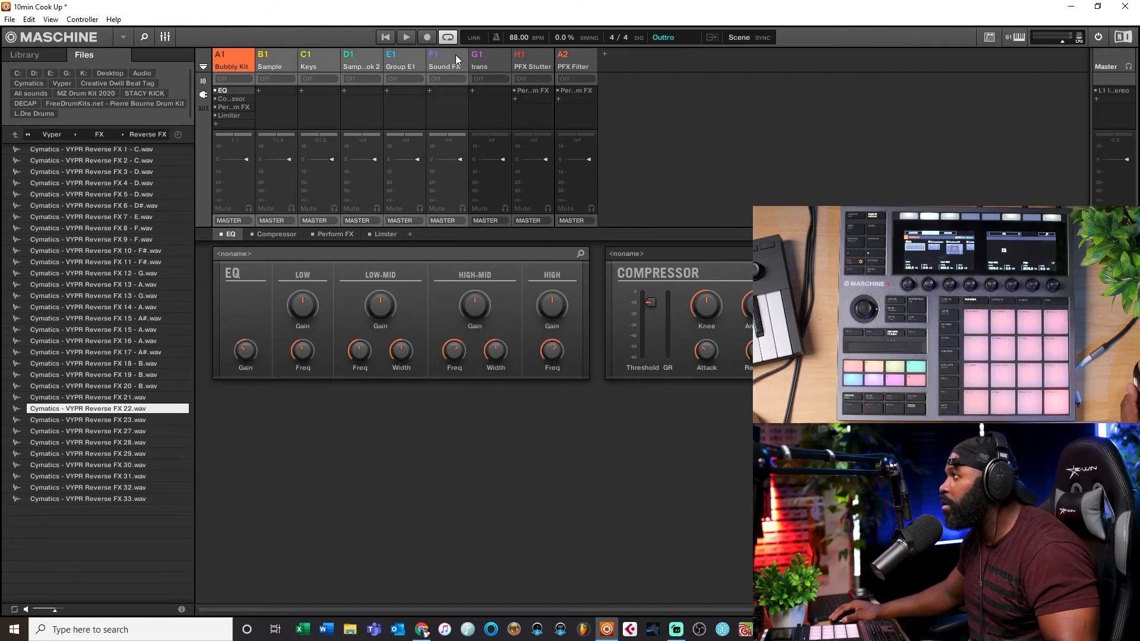
click(230, 220)
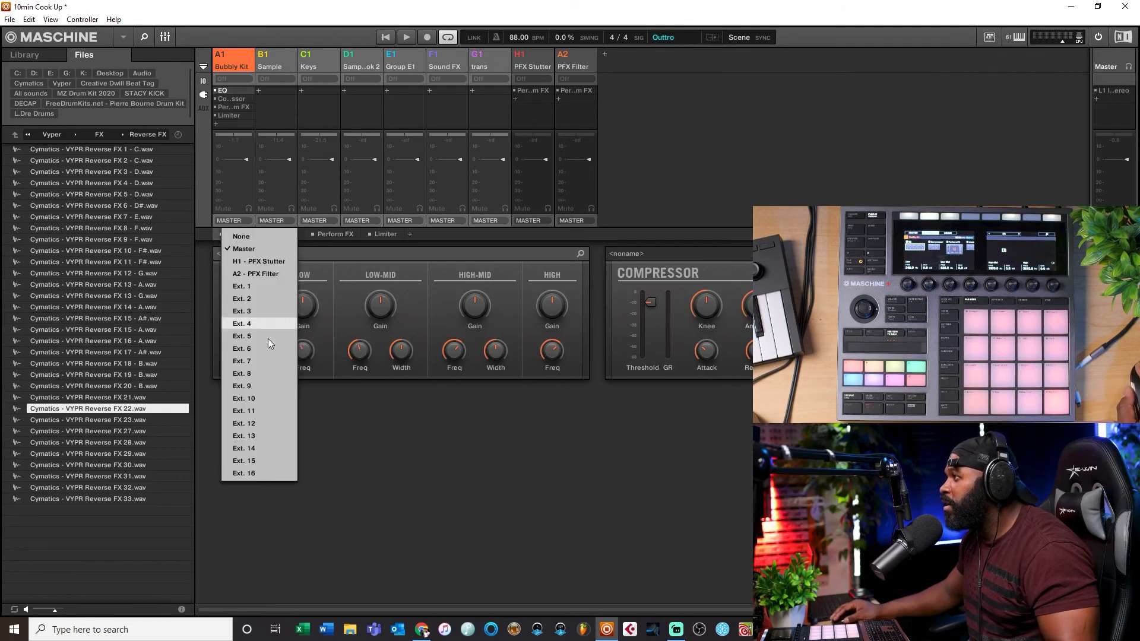
click(280, 261)
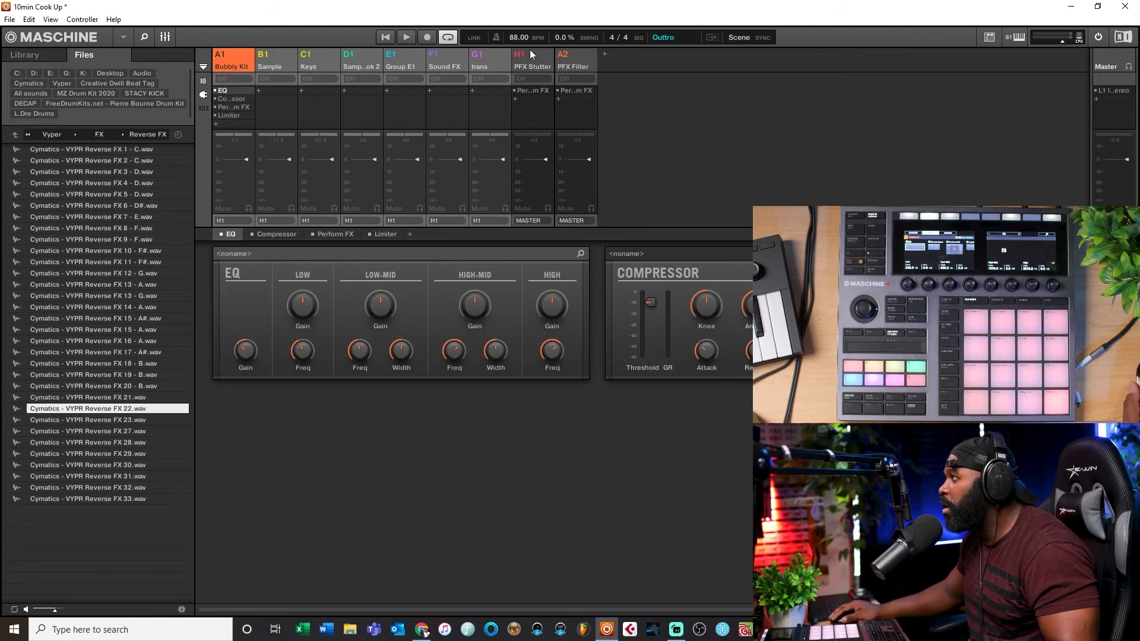
click(522, 221)
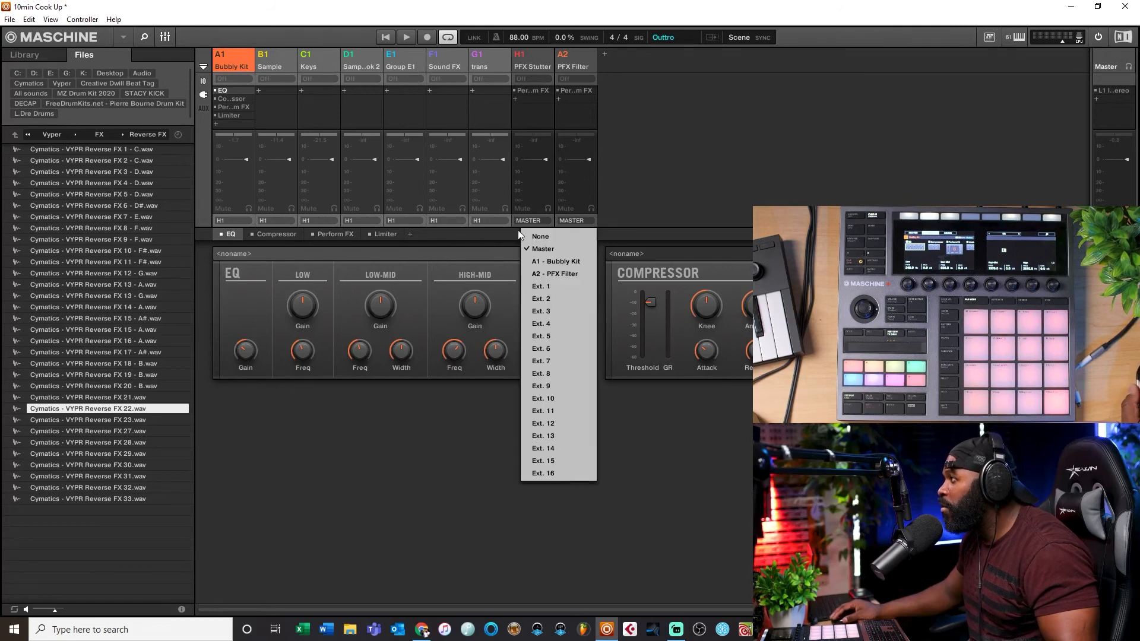
click(537, 274)
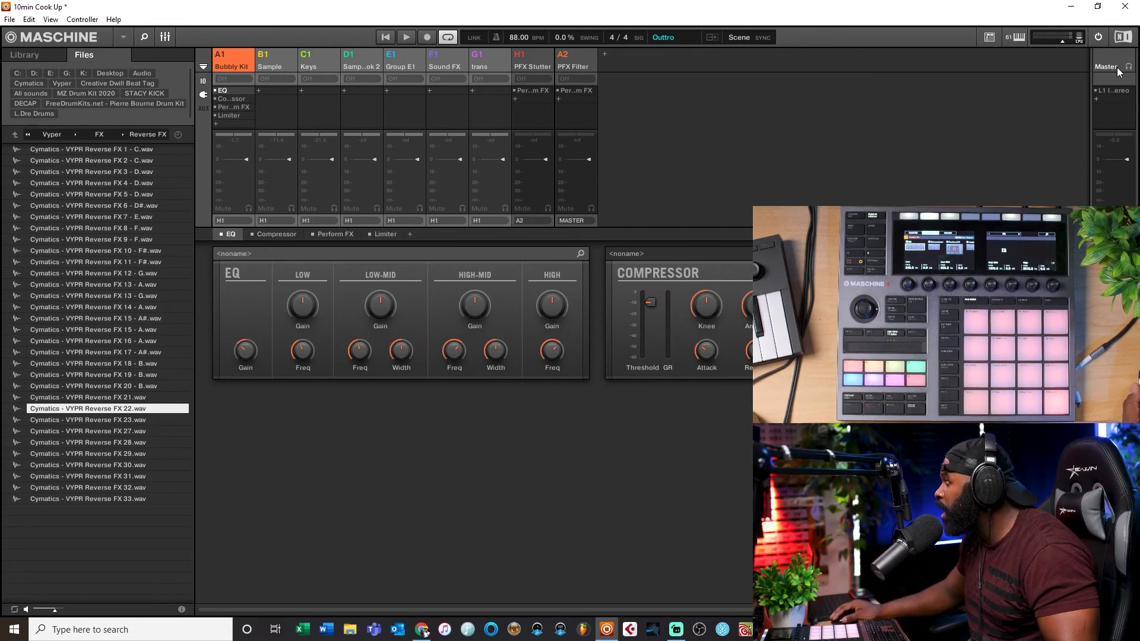
Step: Create a clip on the PFX Stutter group spanning the arrangement from bar 1 to about bar 37
click(167, 37)
click(202, 57)
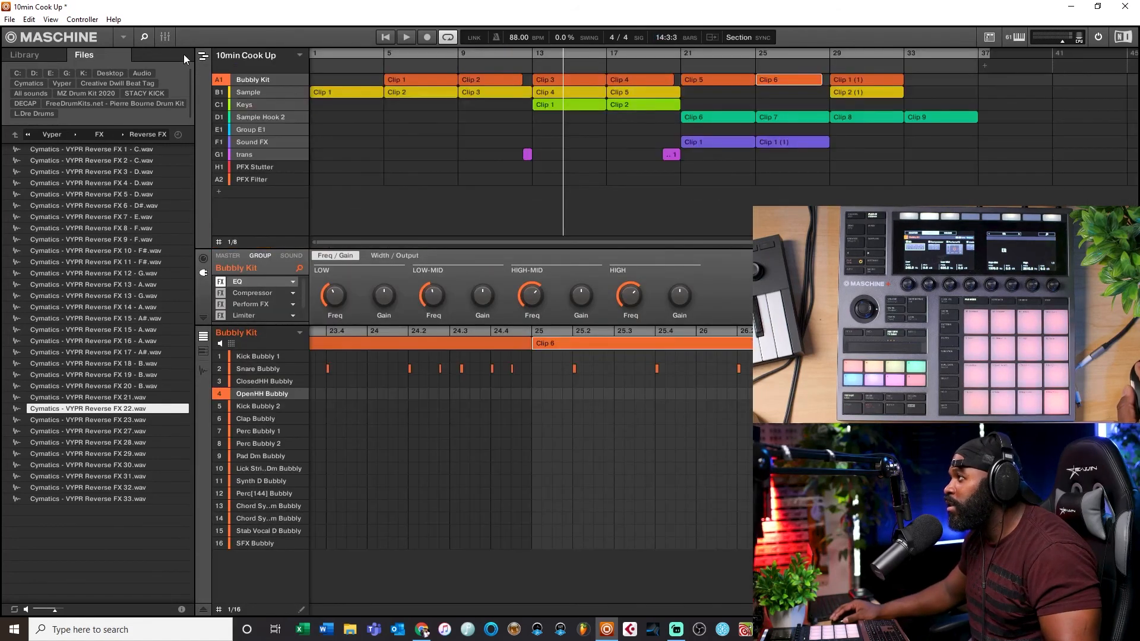
click(319, 167)
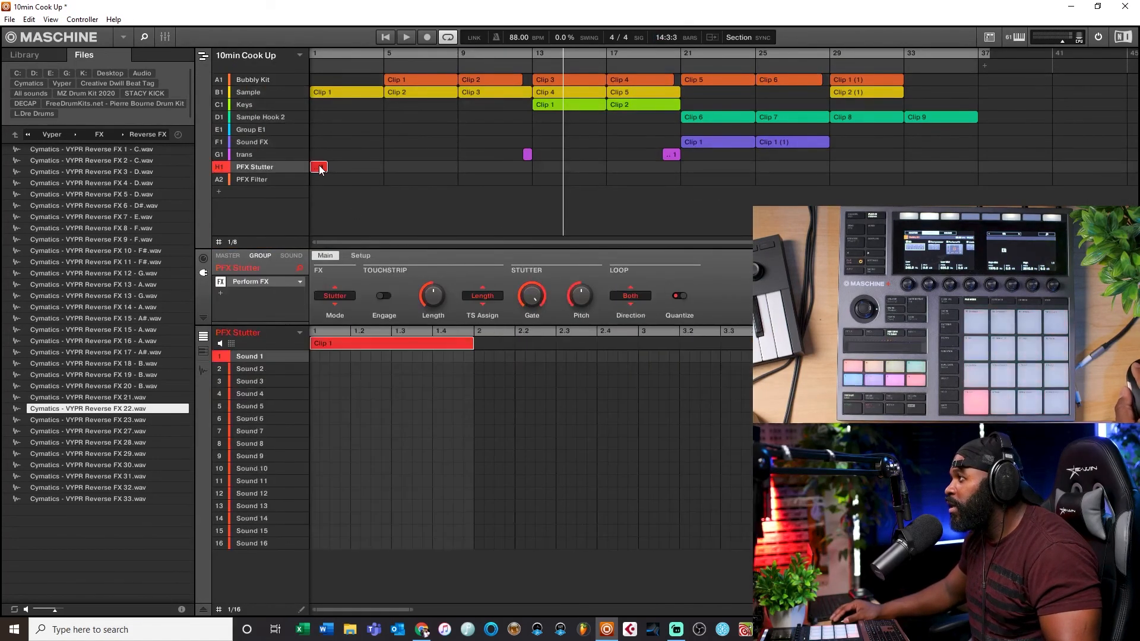
drag(327, 167, 974, 153)
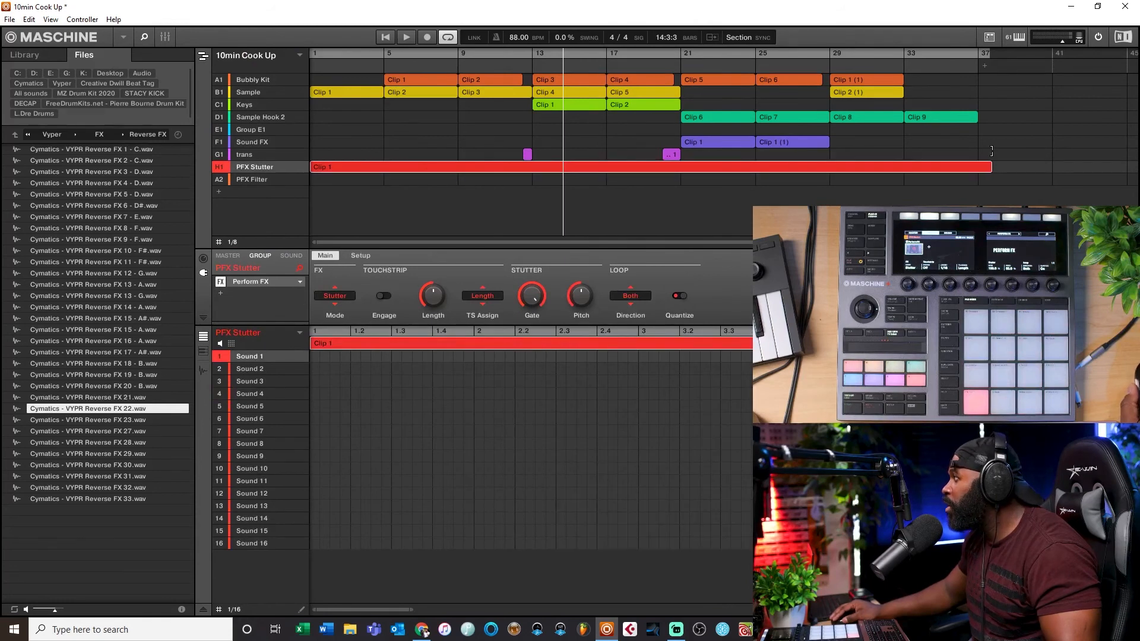
Step: Create a clip on the PFX Filter group from bar 1 to about bar 37, then reselect PFX Stutter
click(313, 178)
drag(327, 179, 949, 161)
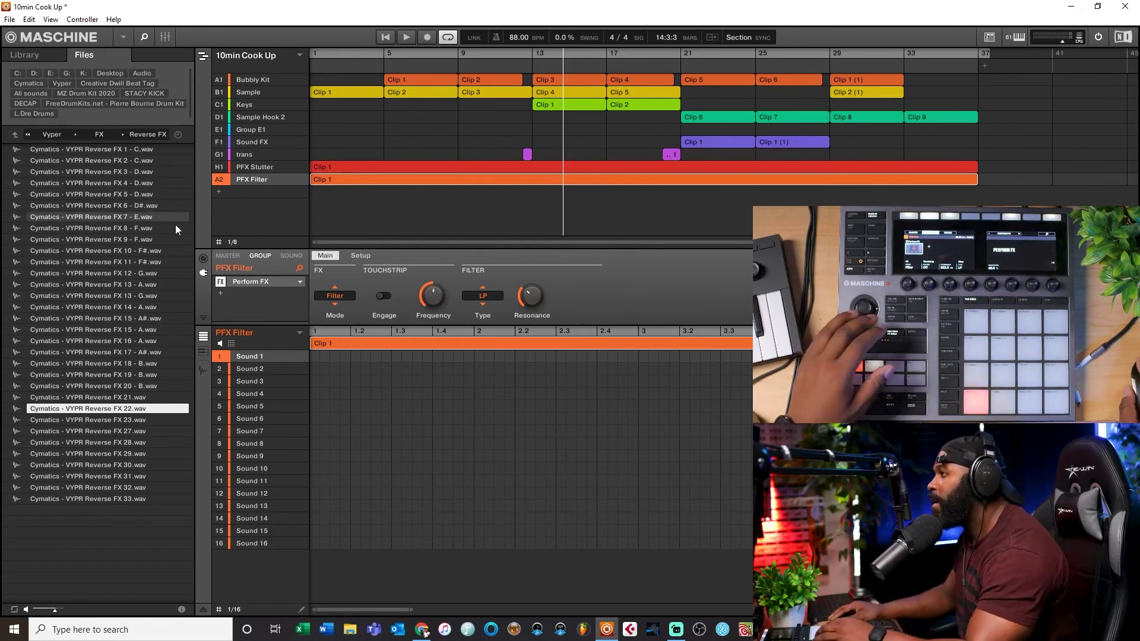
click(258, 167)
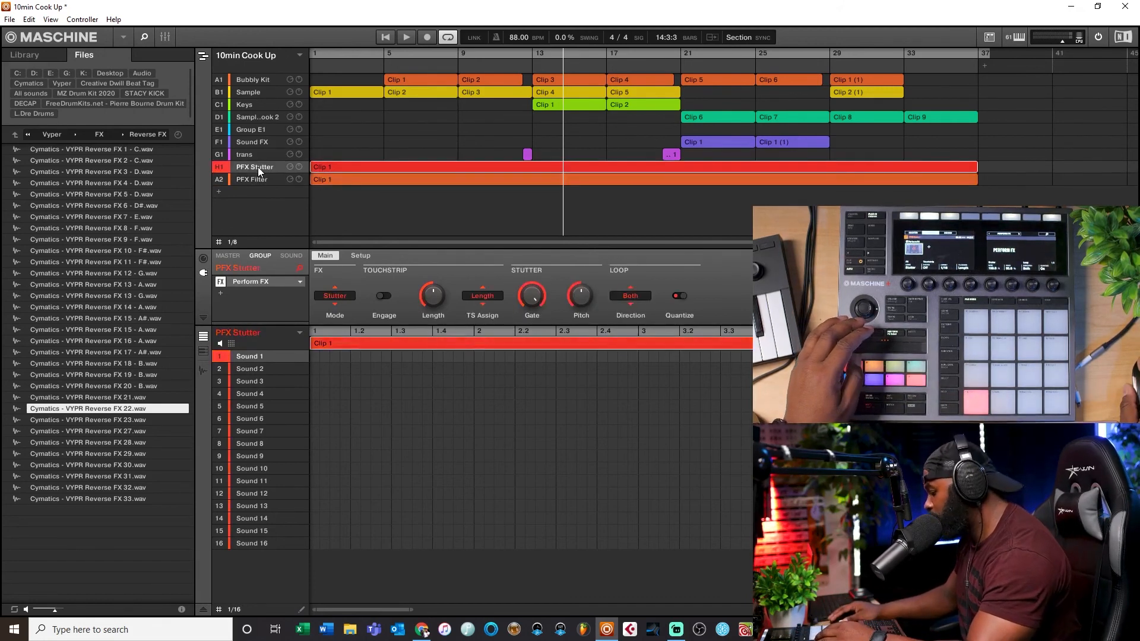
Step: Restart playback from the start of the arrangement with recording armed to capture Perform FX automation
click(386, 37)
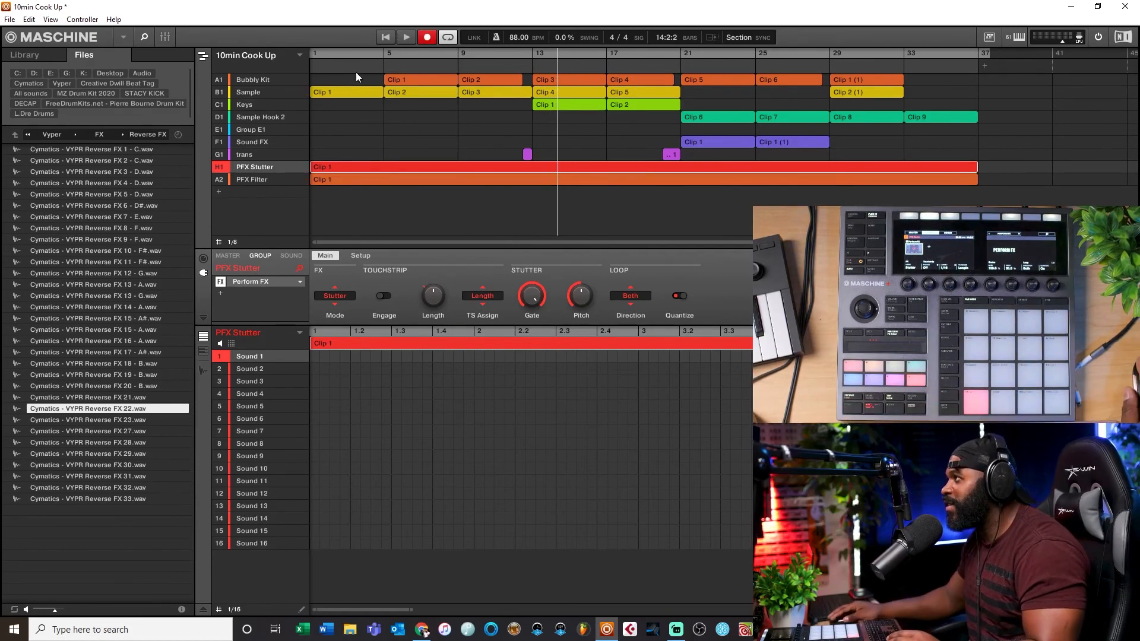
click(387, 39)
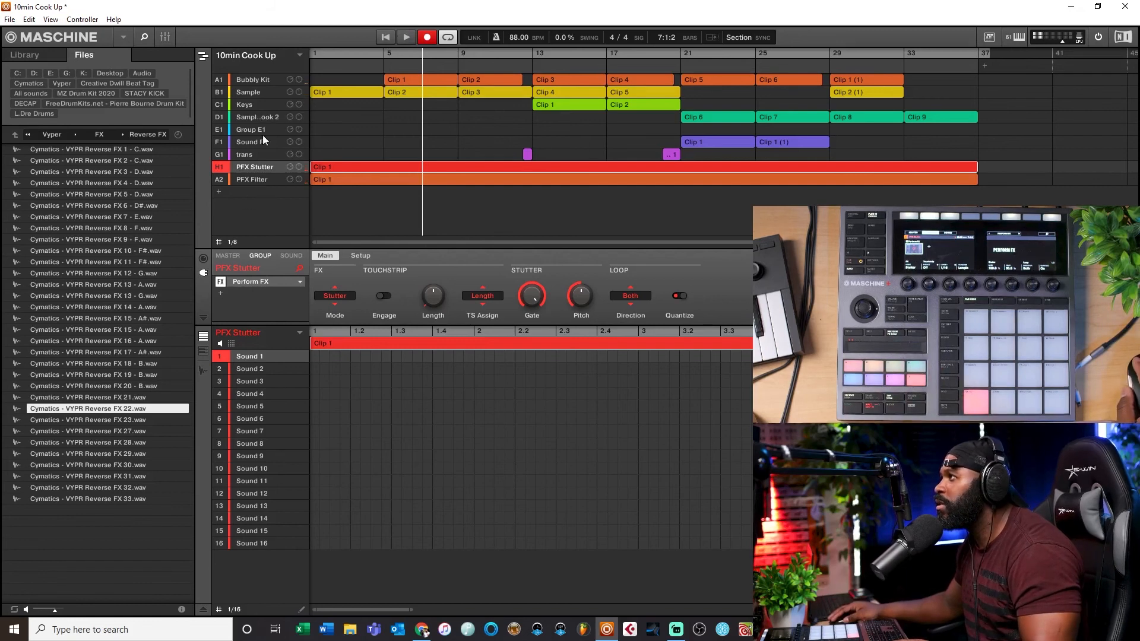
Step: Open the mixer to review the group output routings, then return to the arrangement
click(254, 79)
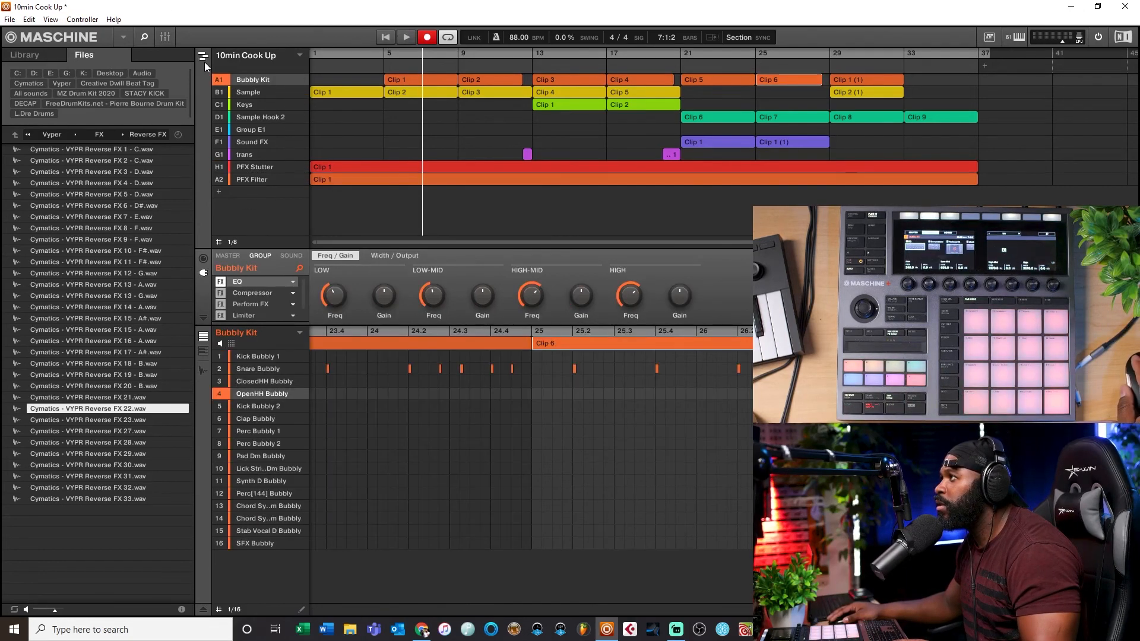
click(204, 57)
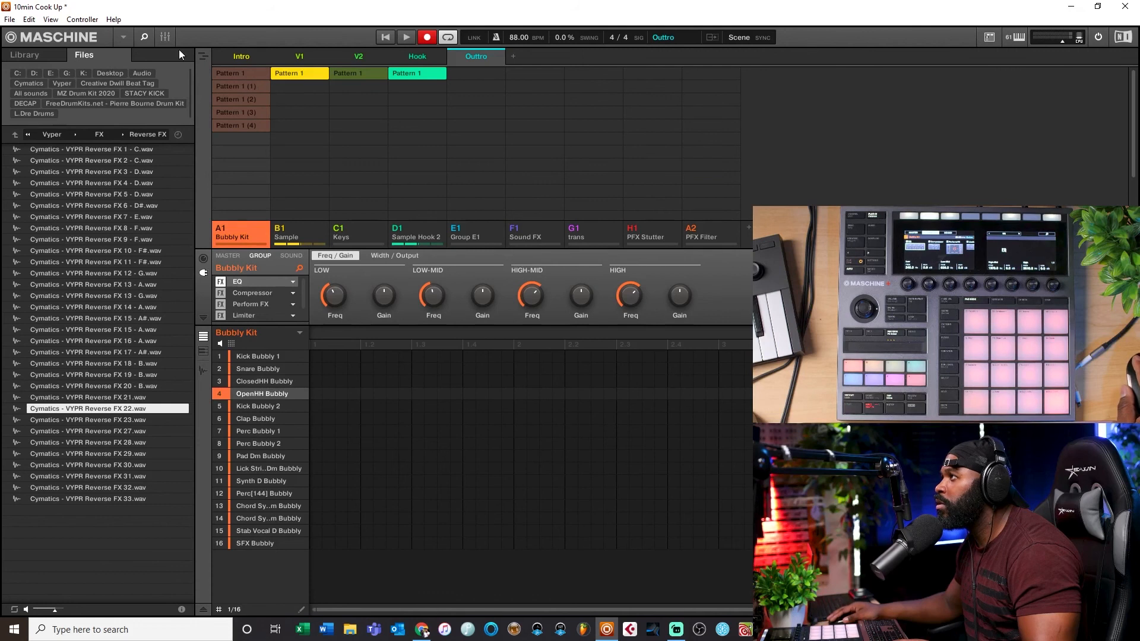
click(165, 38)
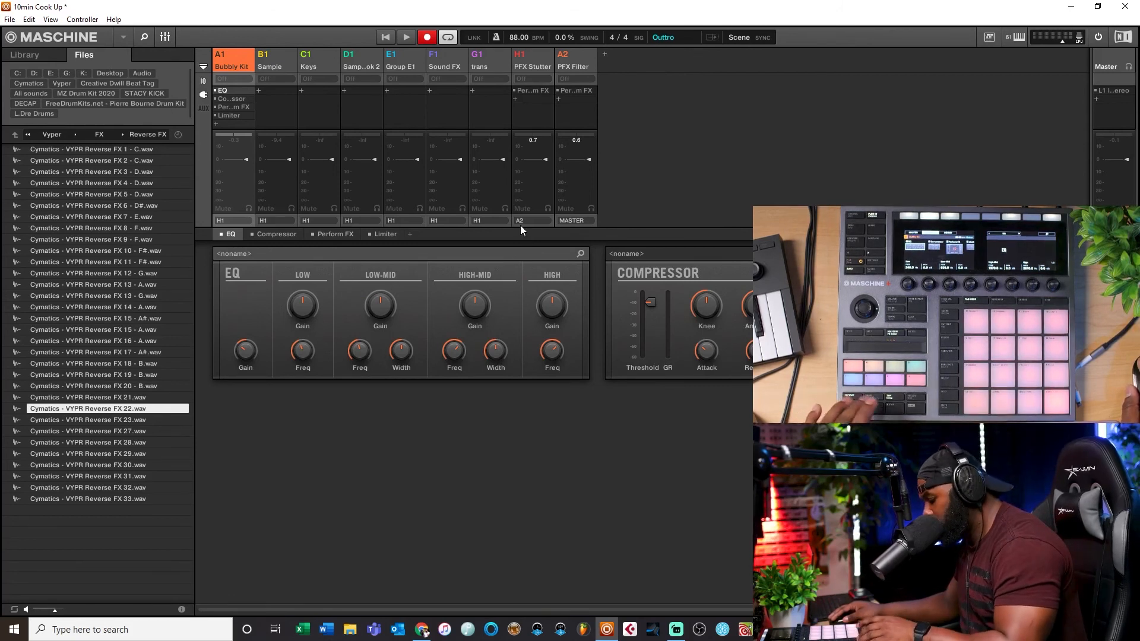
click(165, 36)
click(165, 35)
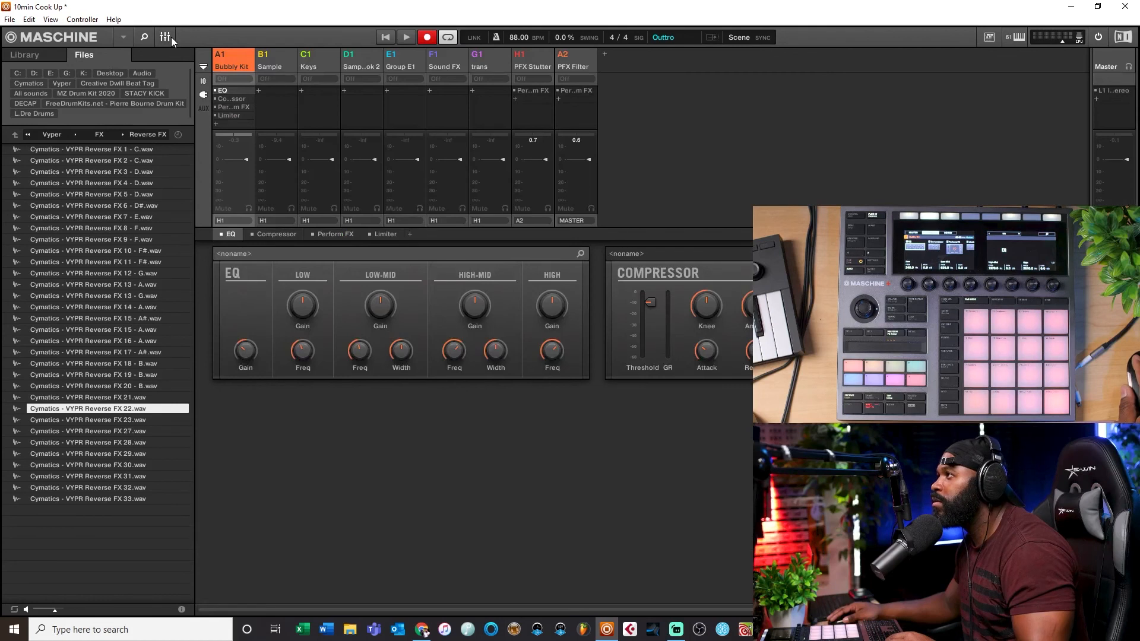
click(171, 37)
click(204, 59)
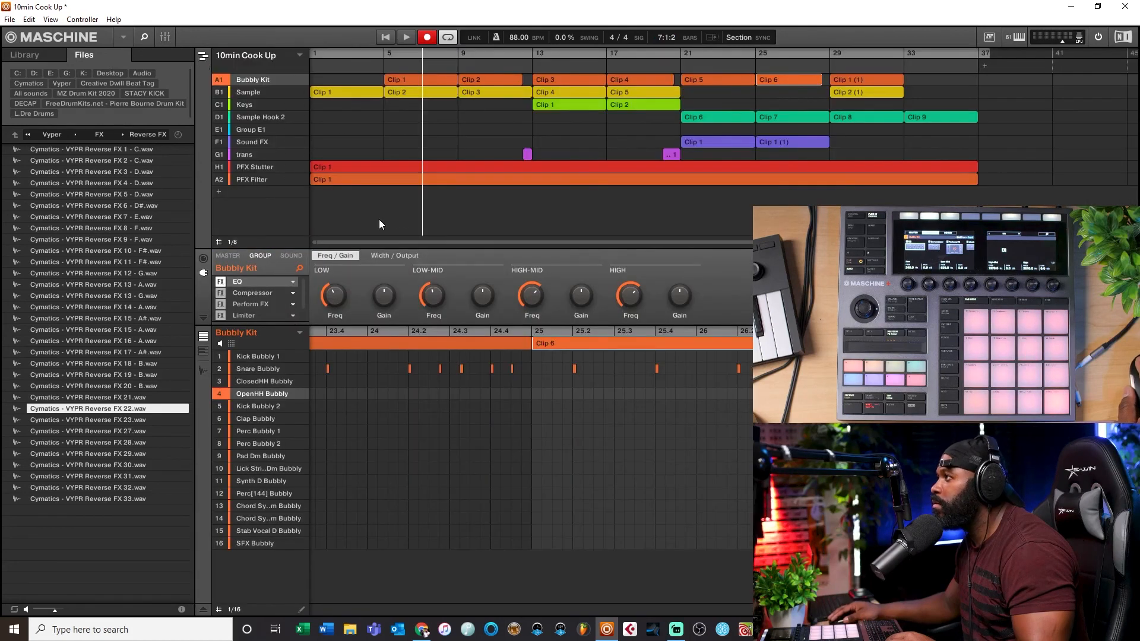
Step: Zoom the PFX Stutter pattern editor out to about 12 bars and play the arrangement from the start
click(265, 166)
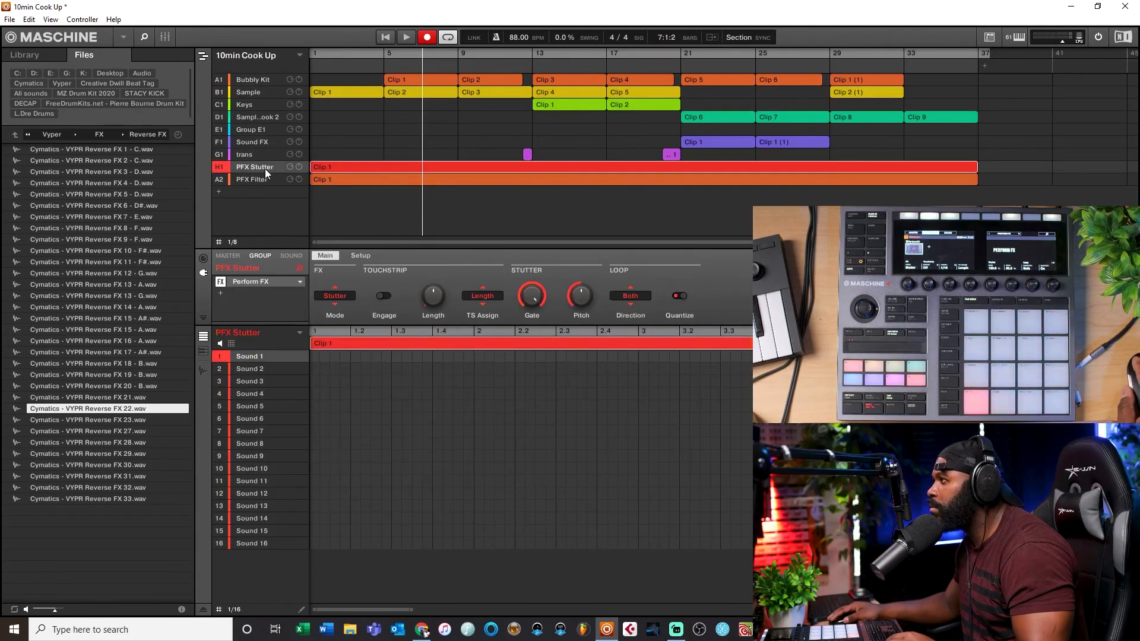
drag(411, 610, 749, 547)
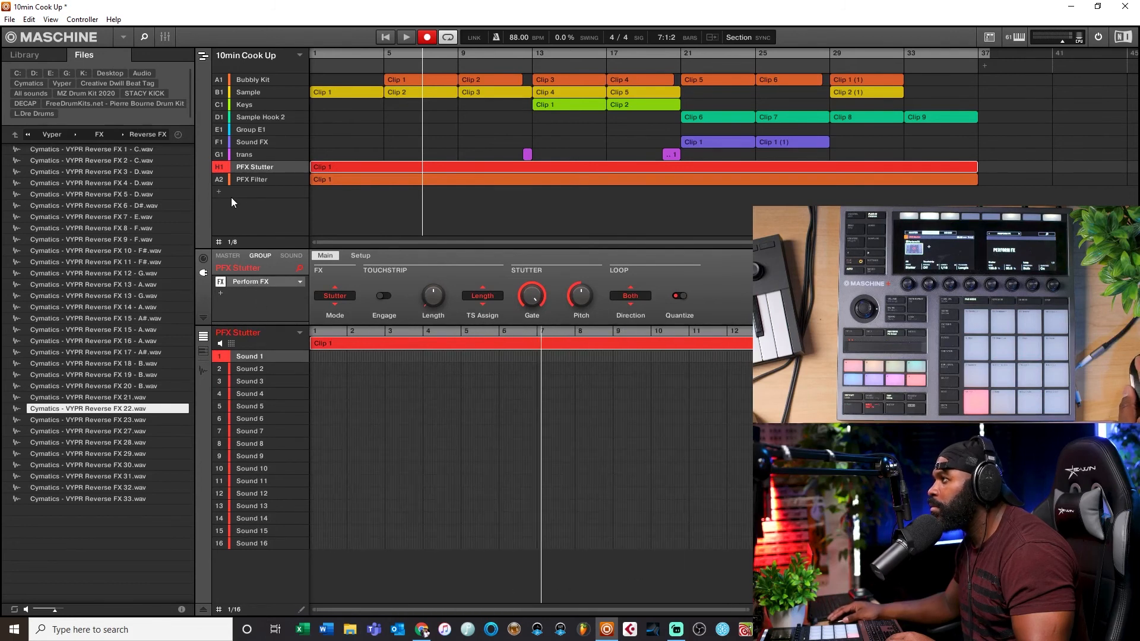
click(244, 181)
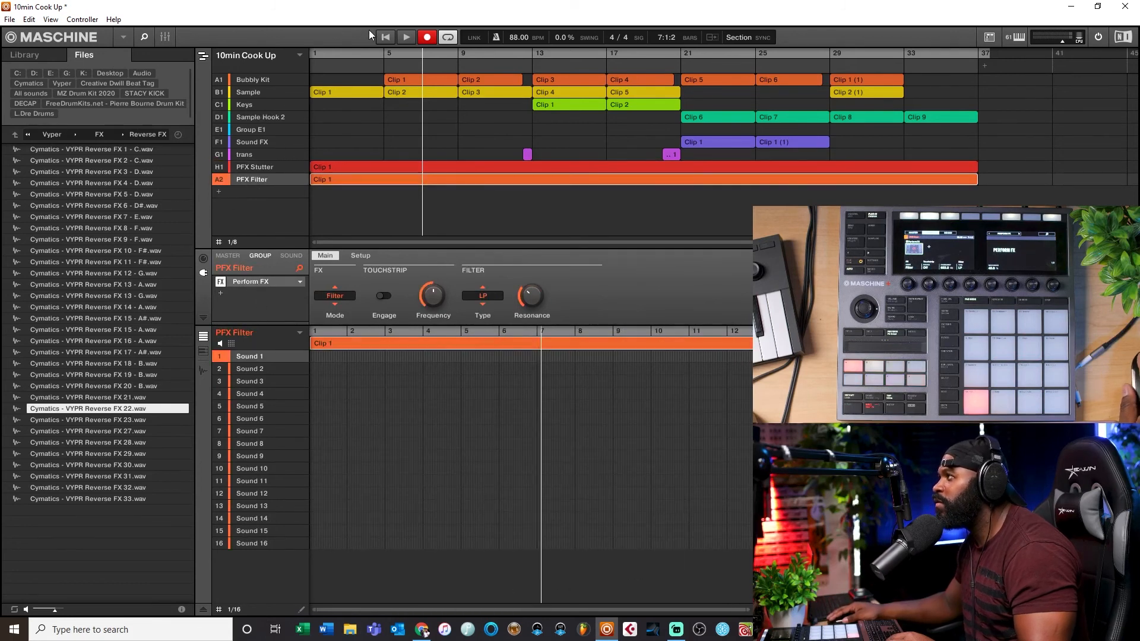
click(381, 38)
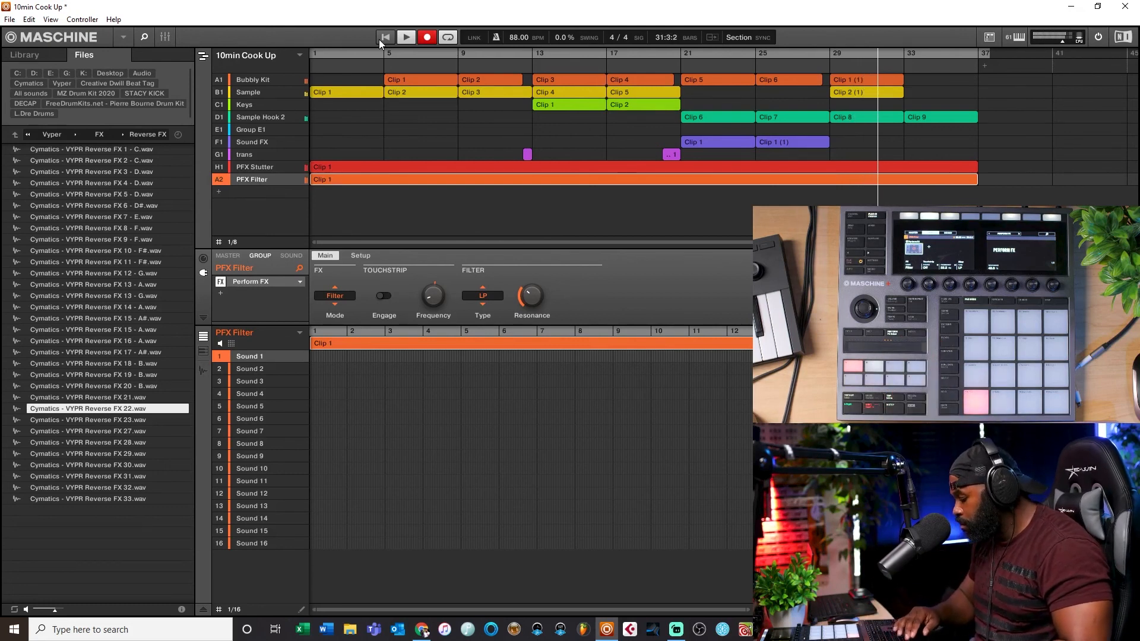
key(space)
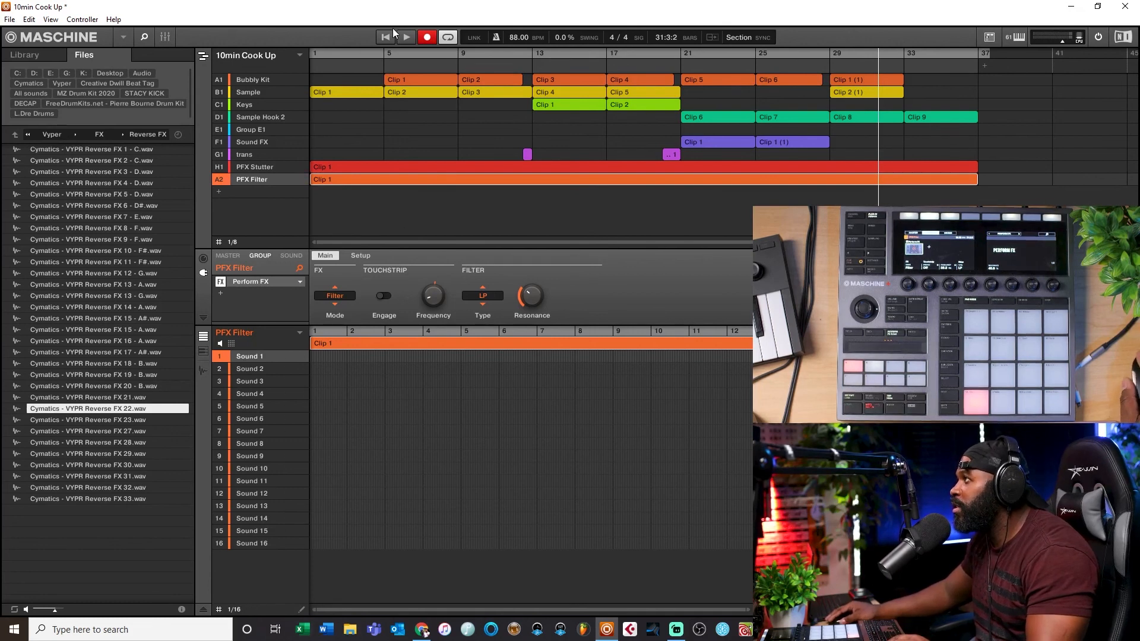
click(386, 42)
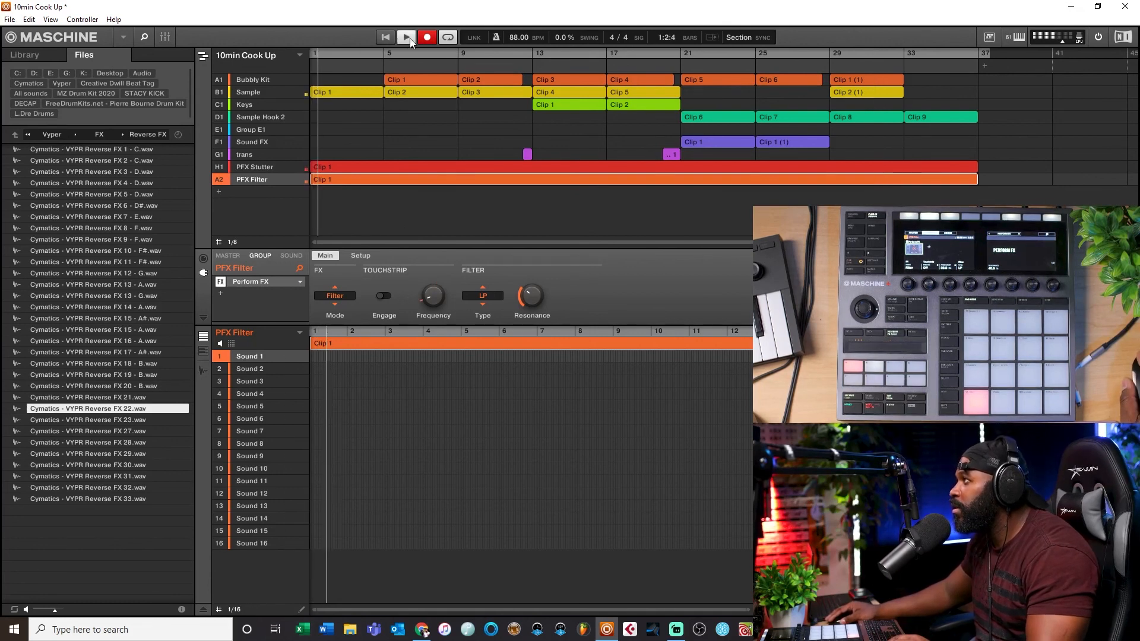
click(430, 39)
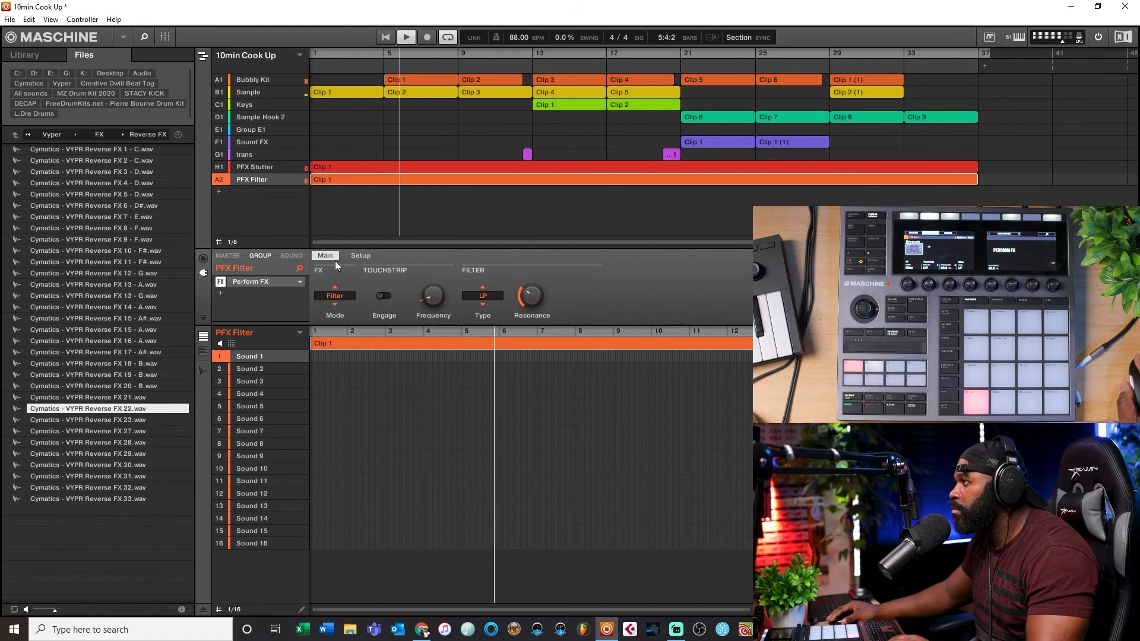
Step: Show PFX Stutter's automation lane and delete its recorded automation in the first three bars
click(292, 256)
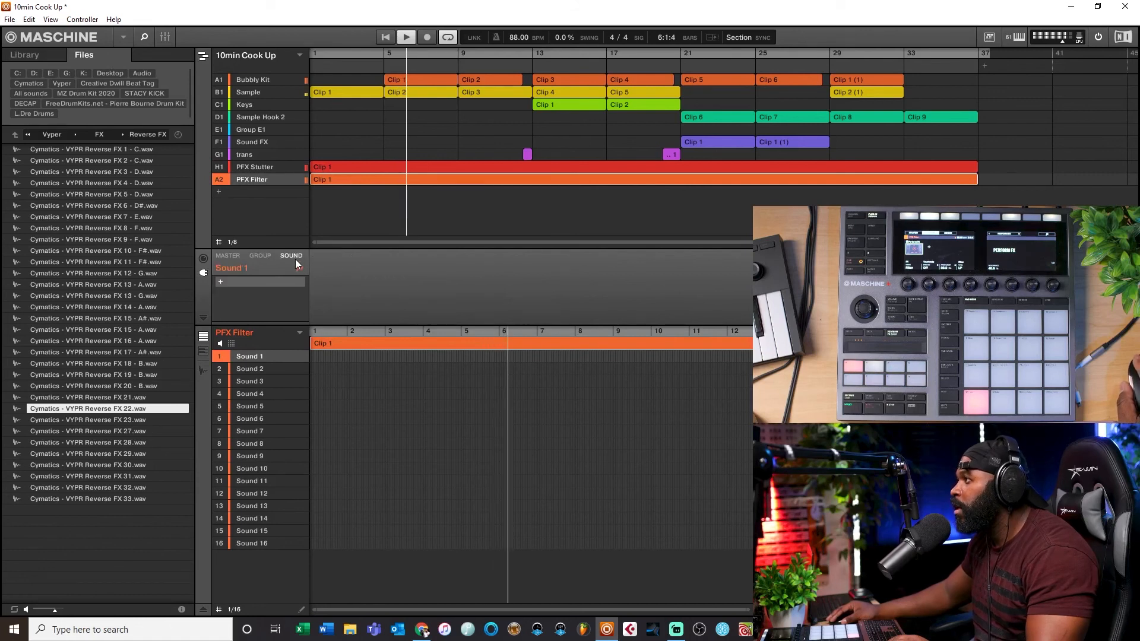
click(262, 255)
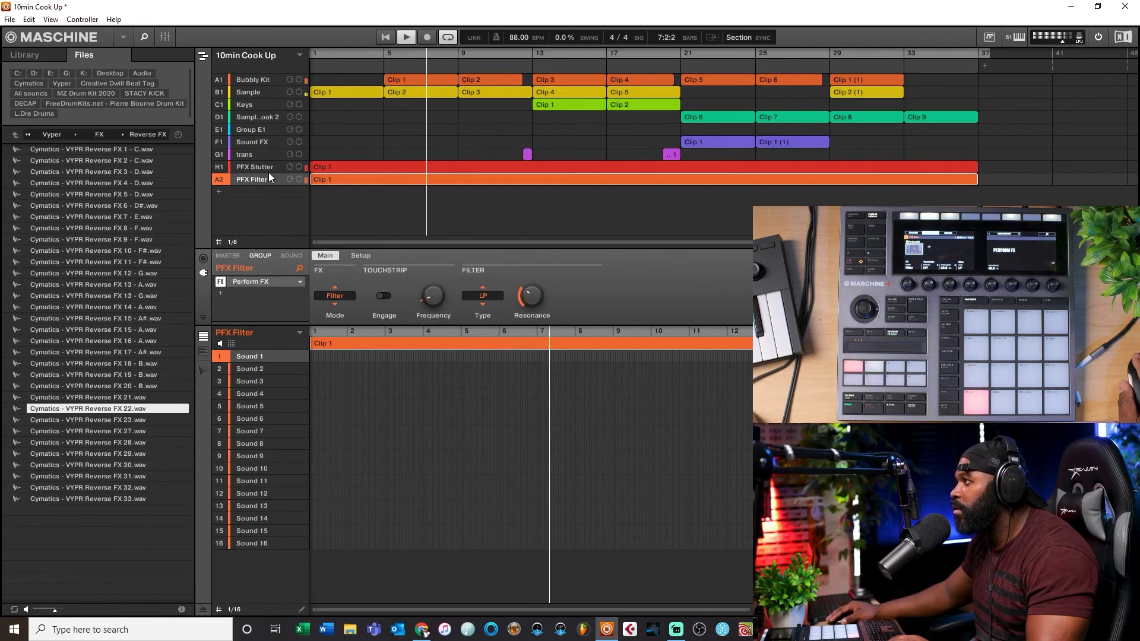
click(268, 171)
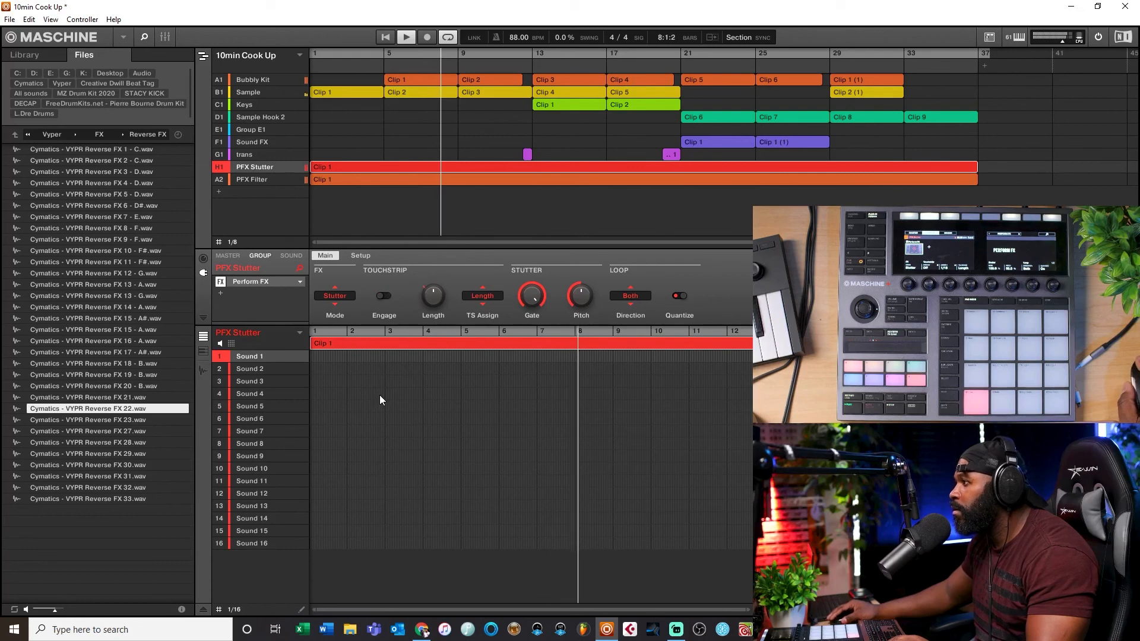
click(204, 610)
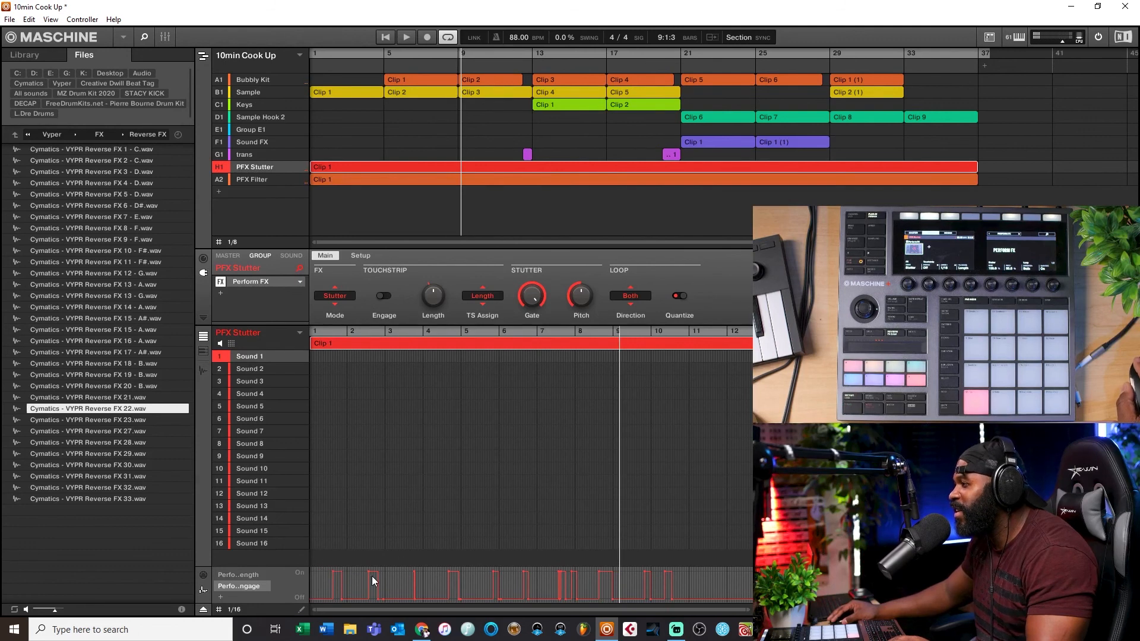
drag(317, 570, 408, 584)
key(Delete)
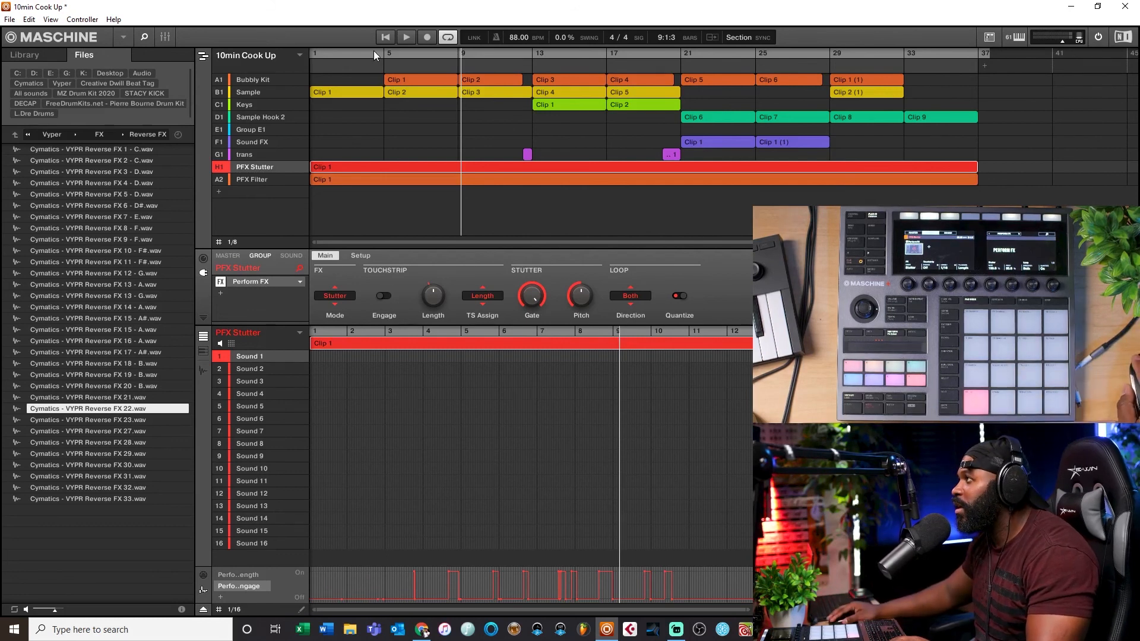
Step: Delete PFX Filter's recorded frequency automation across the first three bars and restart playback
click(383, 38)
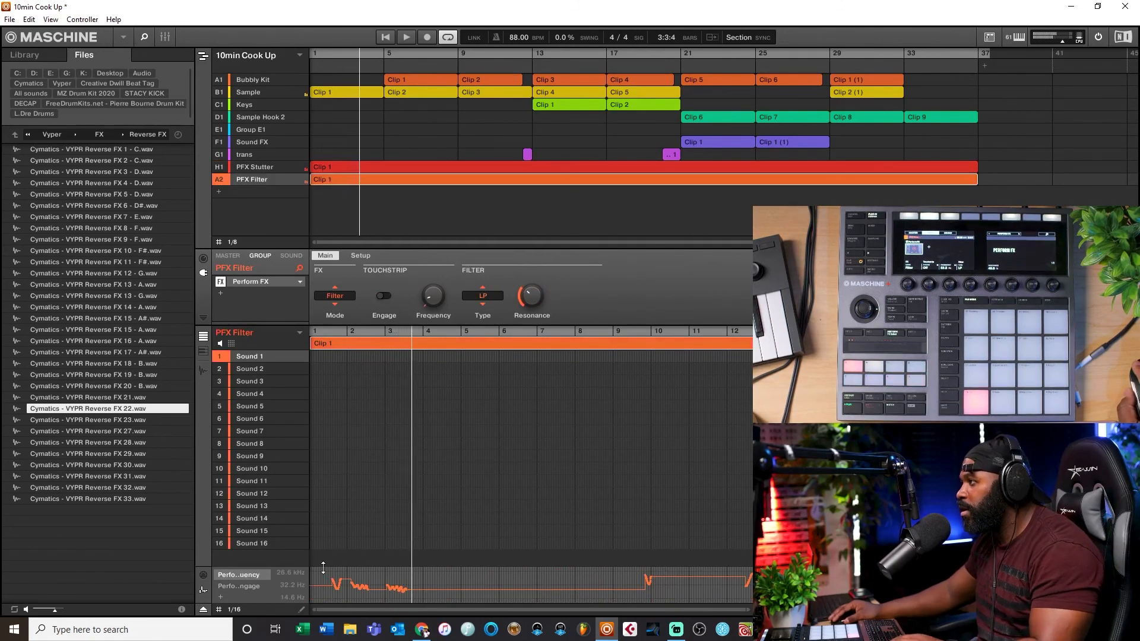
drag(419, 572, 308, 596)
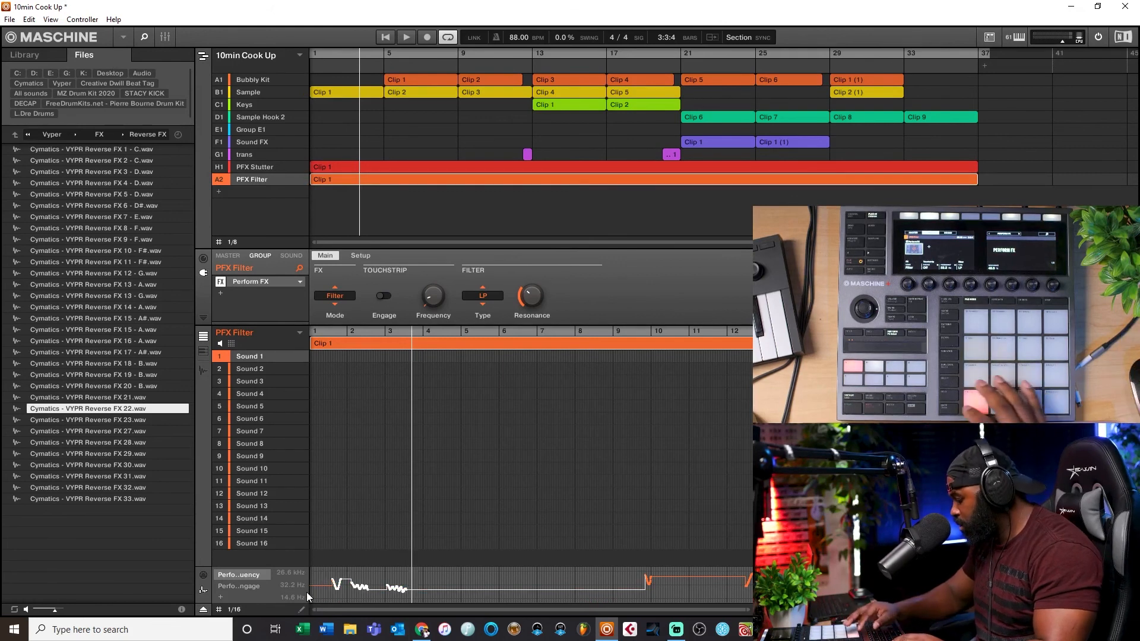
key(Delete)
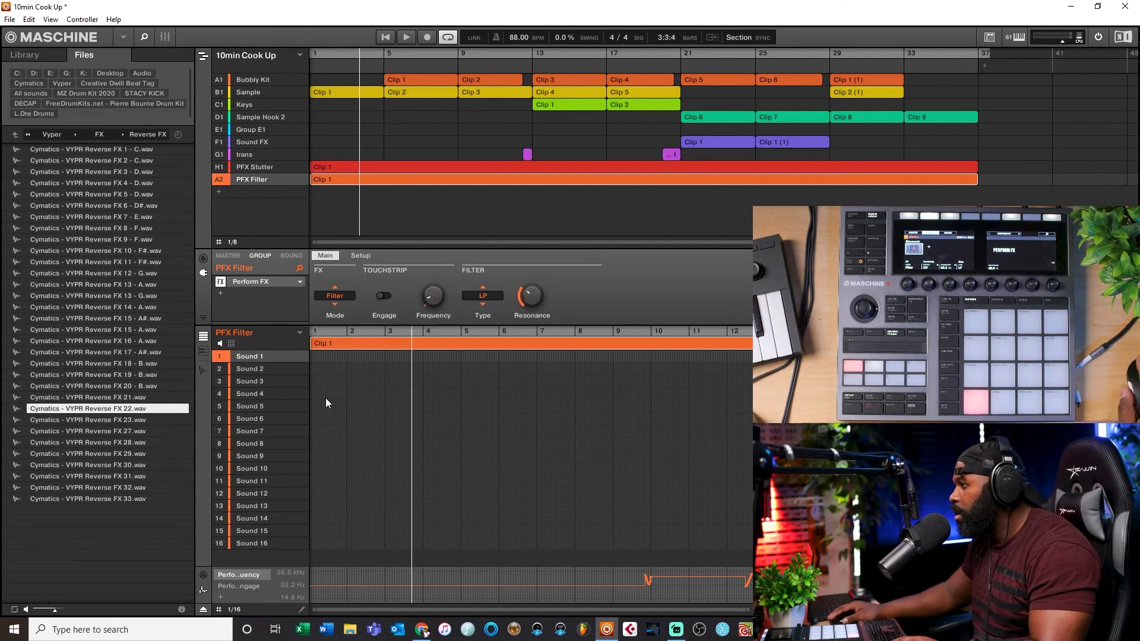
click(387, 36)
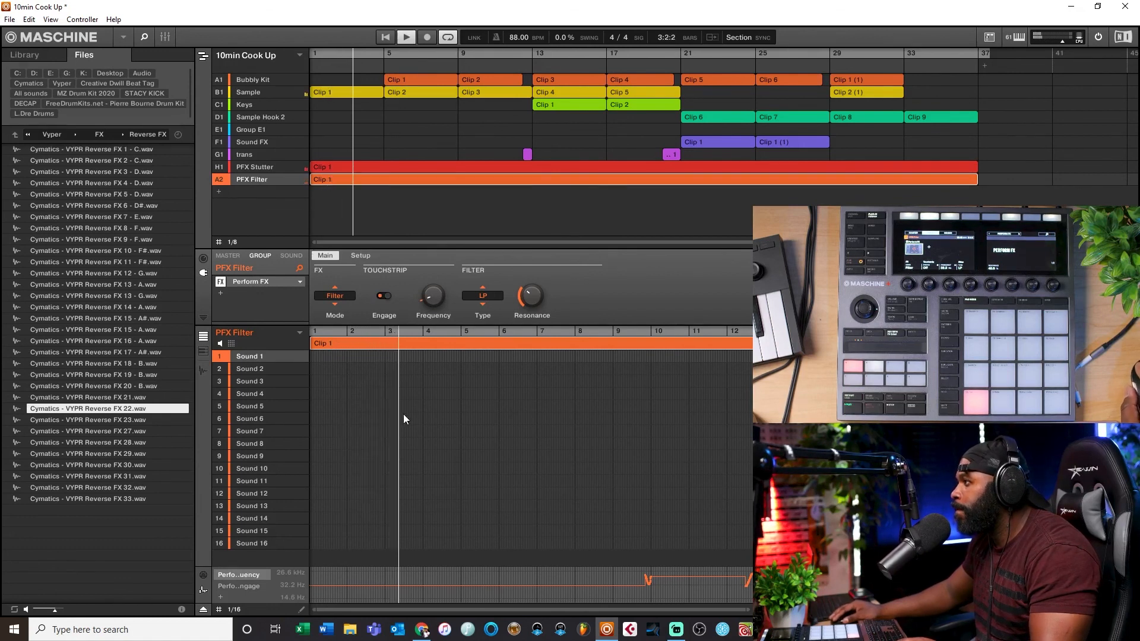
Step: Switch between the PFX Stutter and PFX Filter groups during playback to review their automation
click(264, 167)
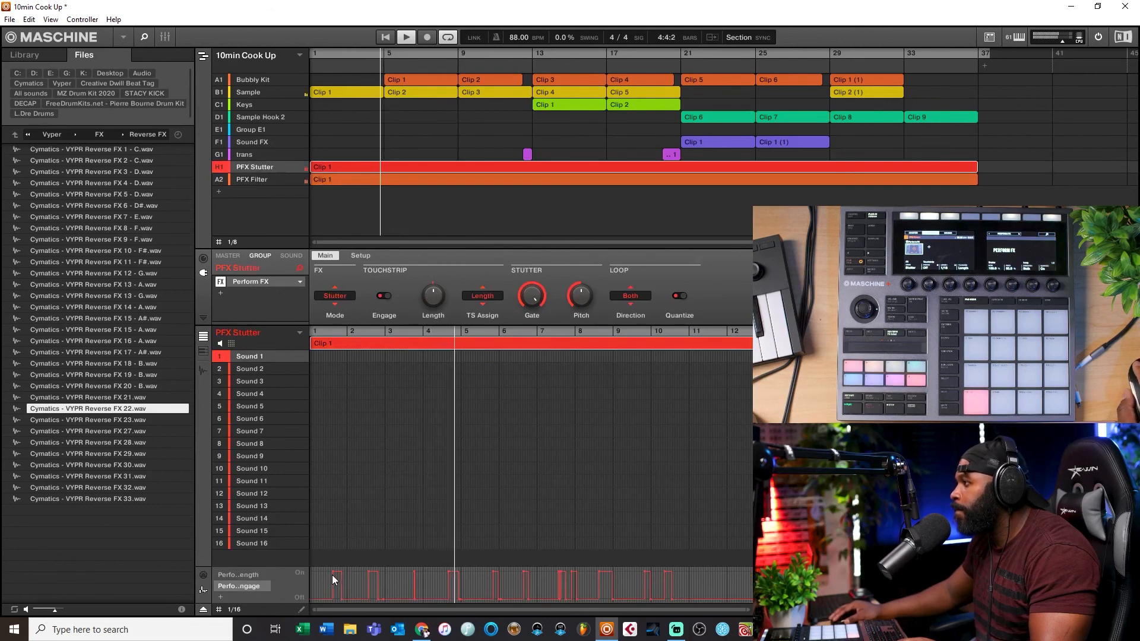
click(333, 176)
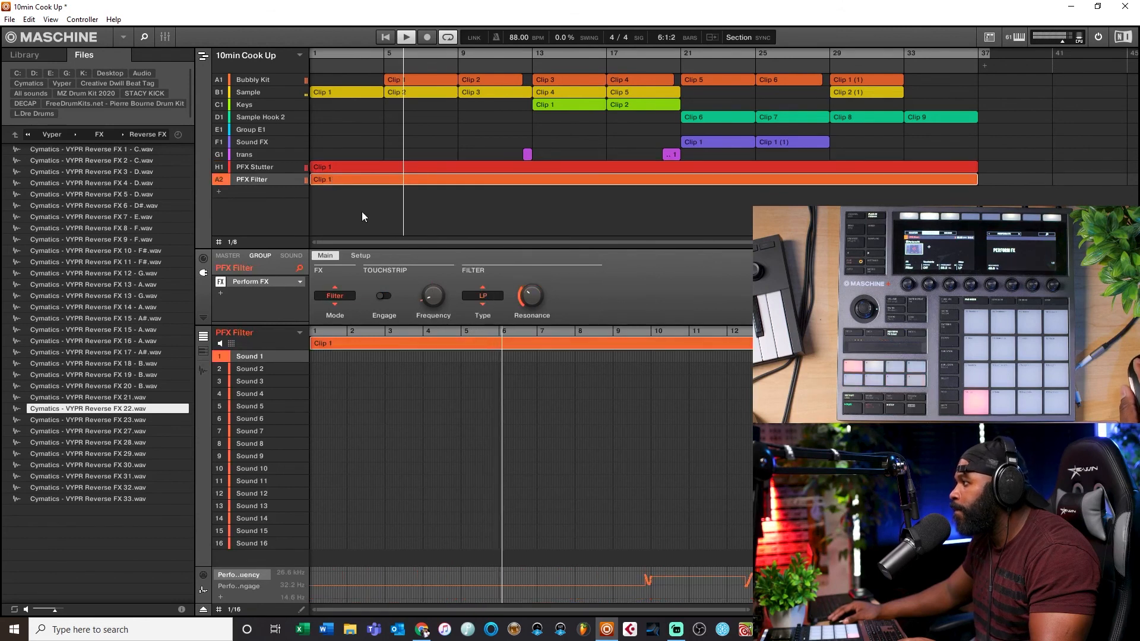
click(350, 168)
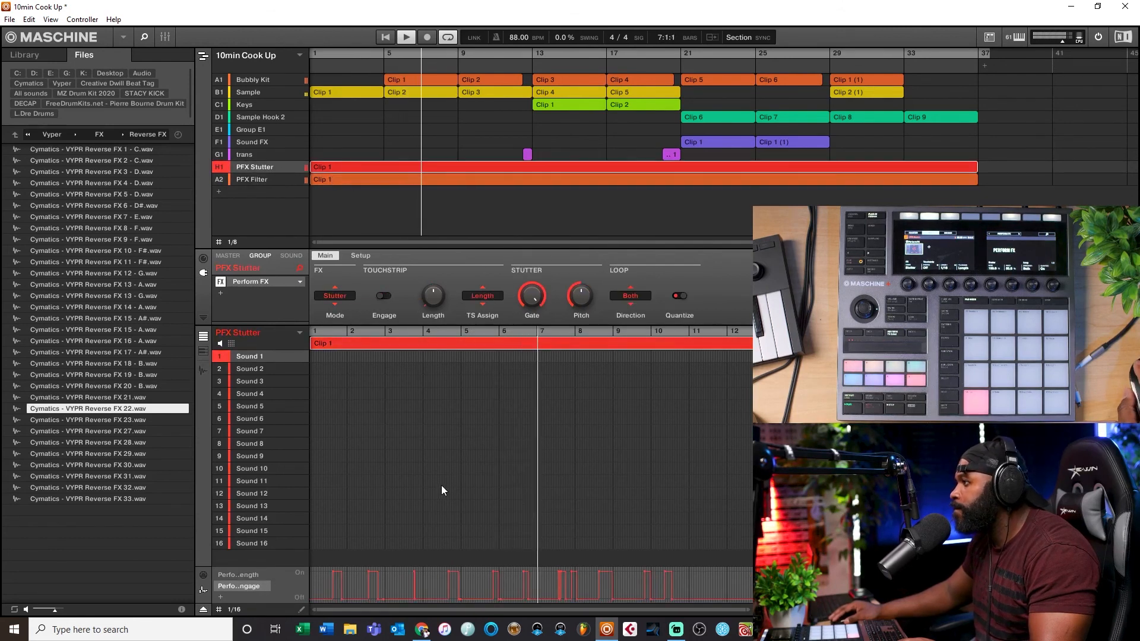
key(space)
key(space)
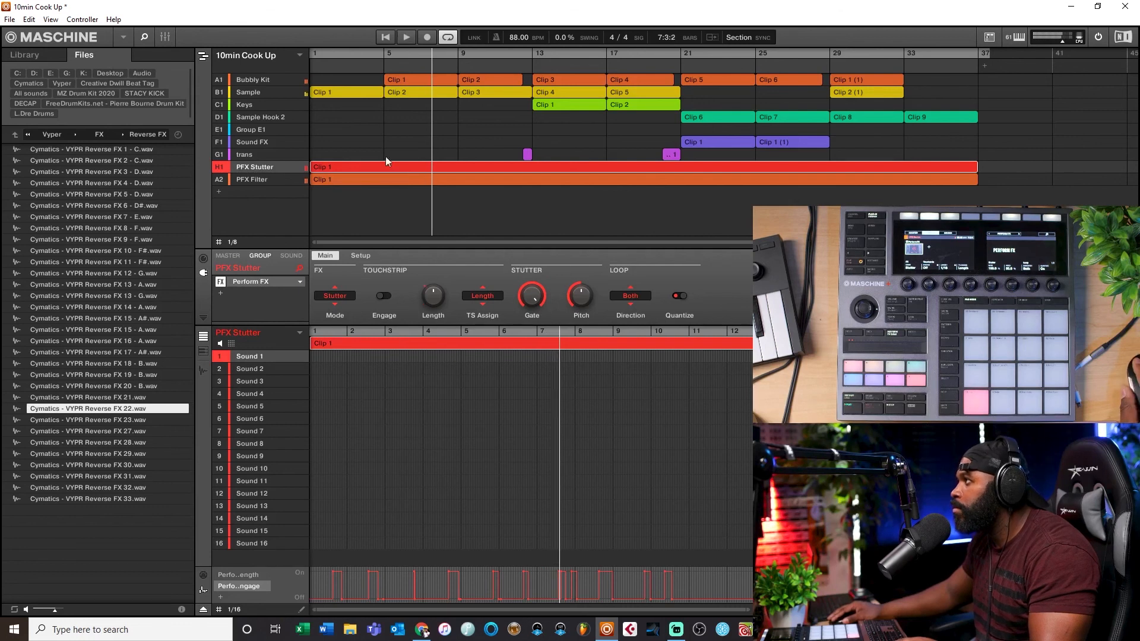
click(386, 38)
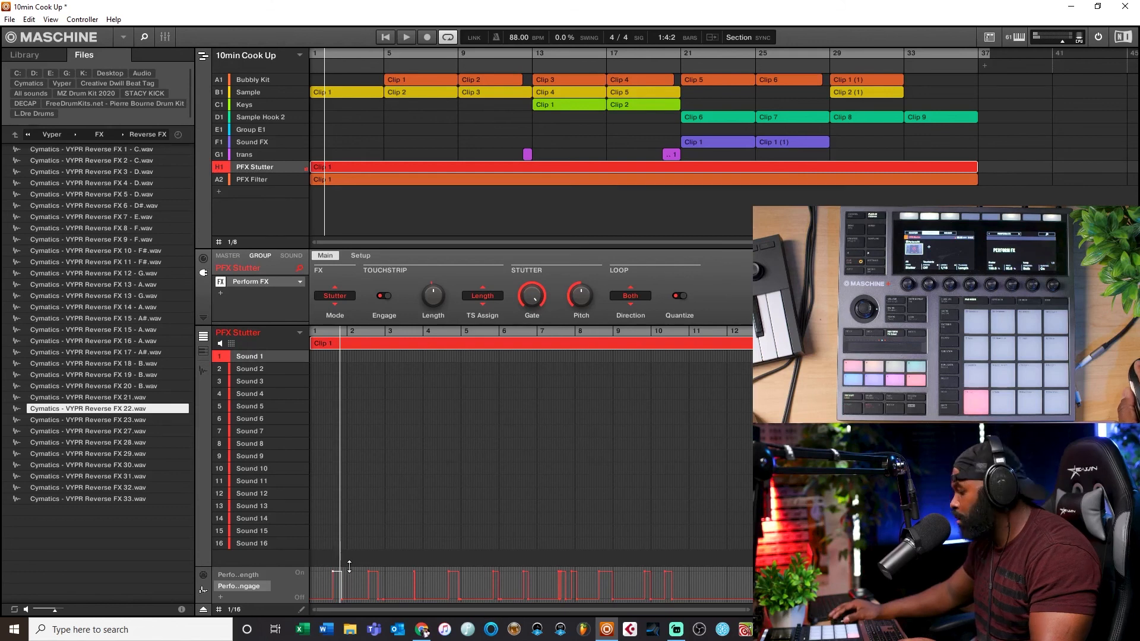
key(space)
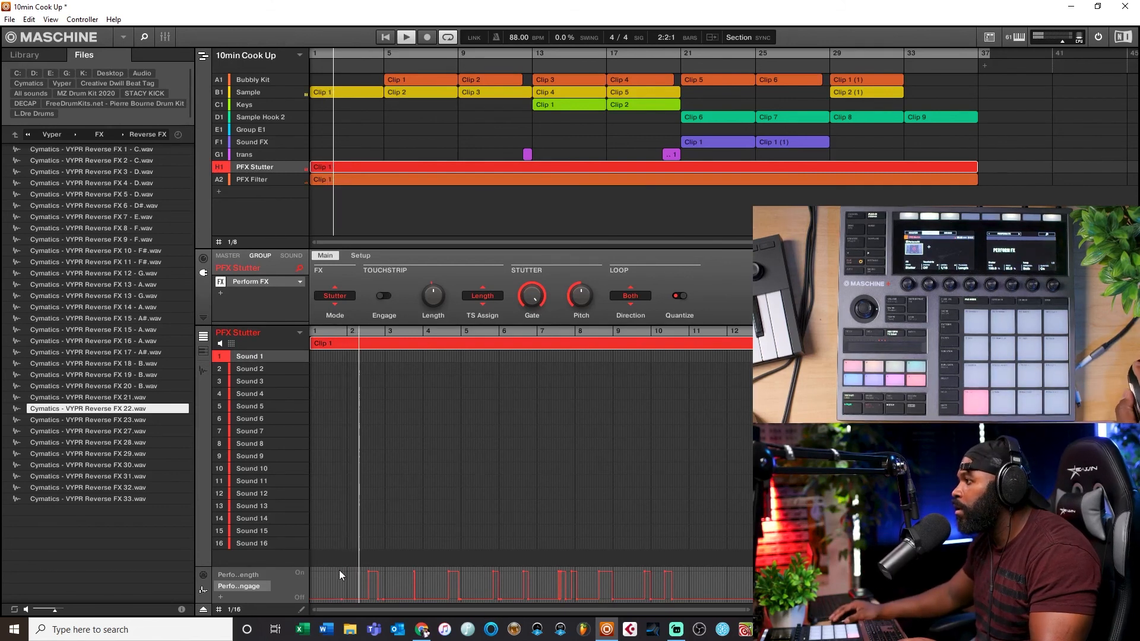
click(330, 178)
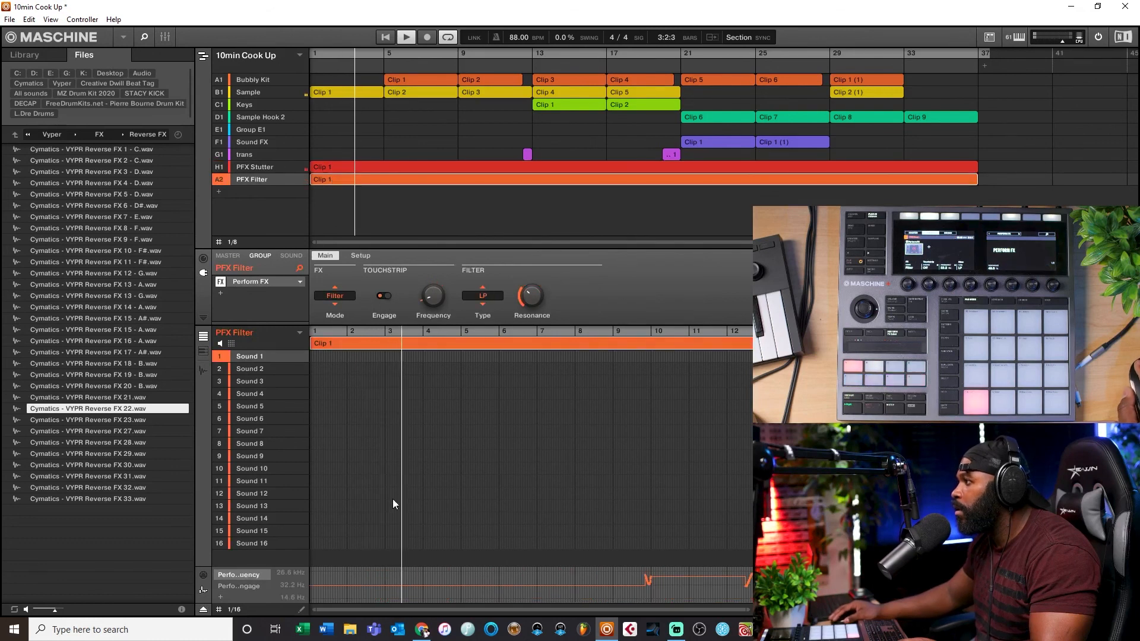
Step: Delete PFX Filter's recorded engage automation in the opening bars and restart playback
click(251, 587)
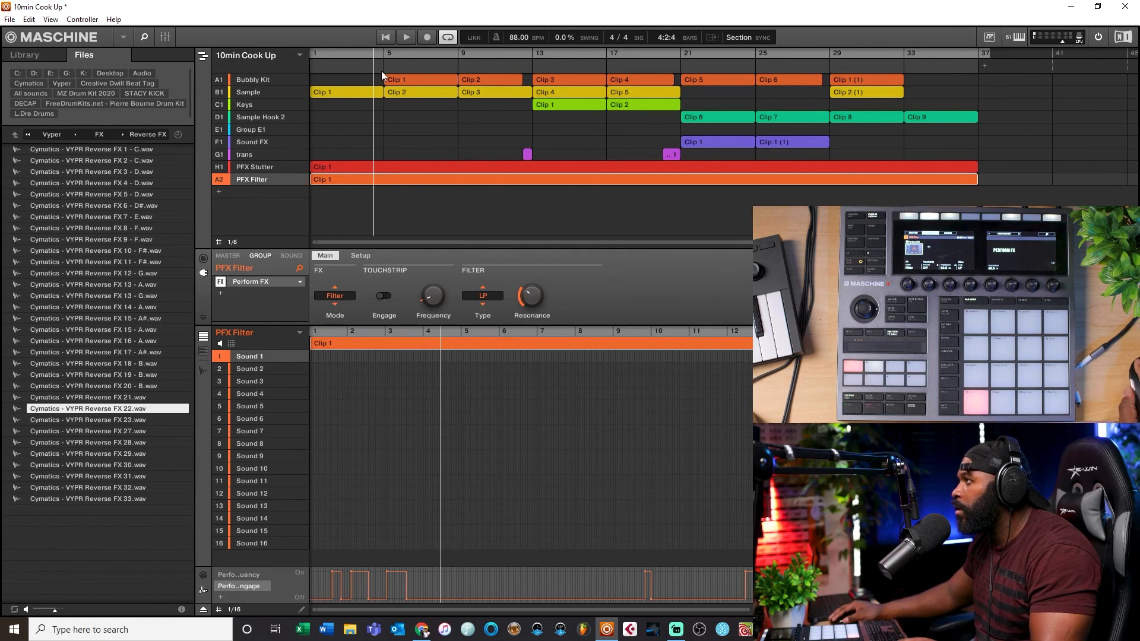
click(346, 165)
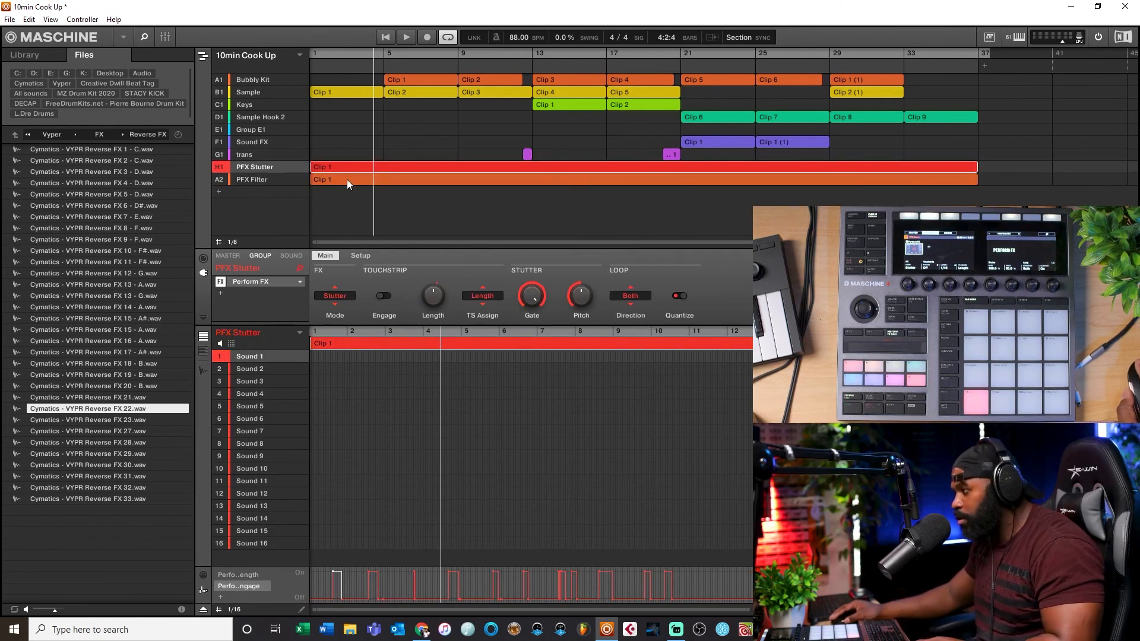
click(344, 177)
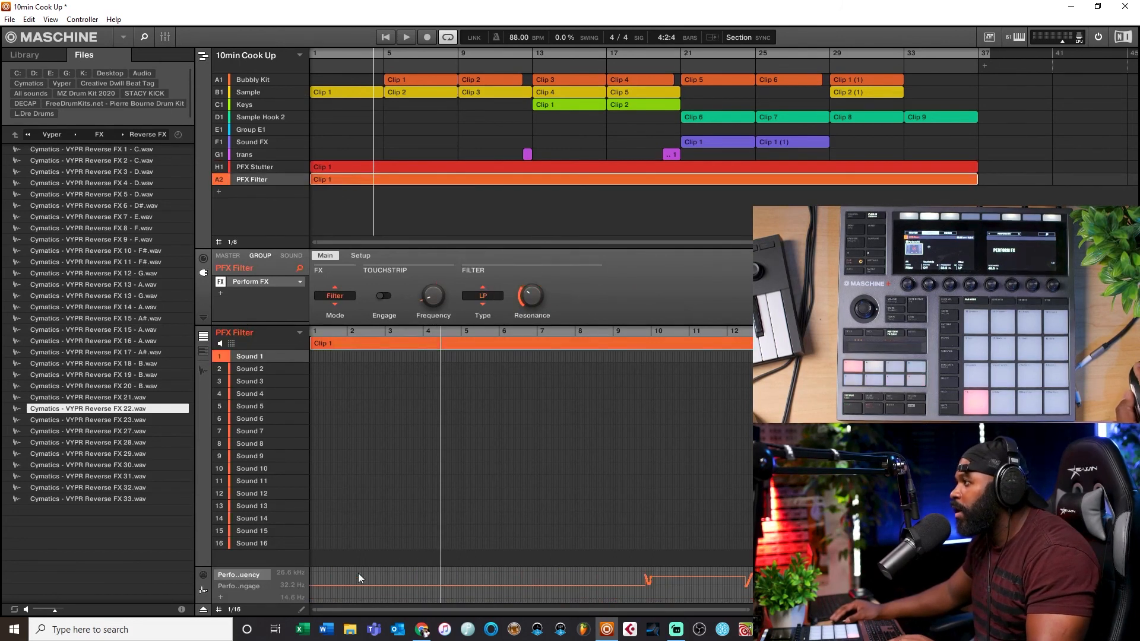
click(248, 585)
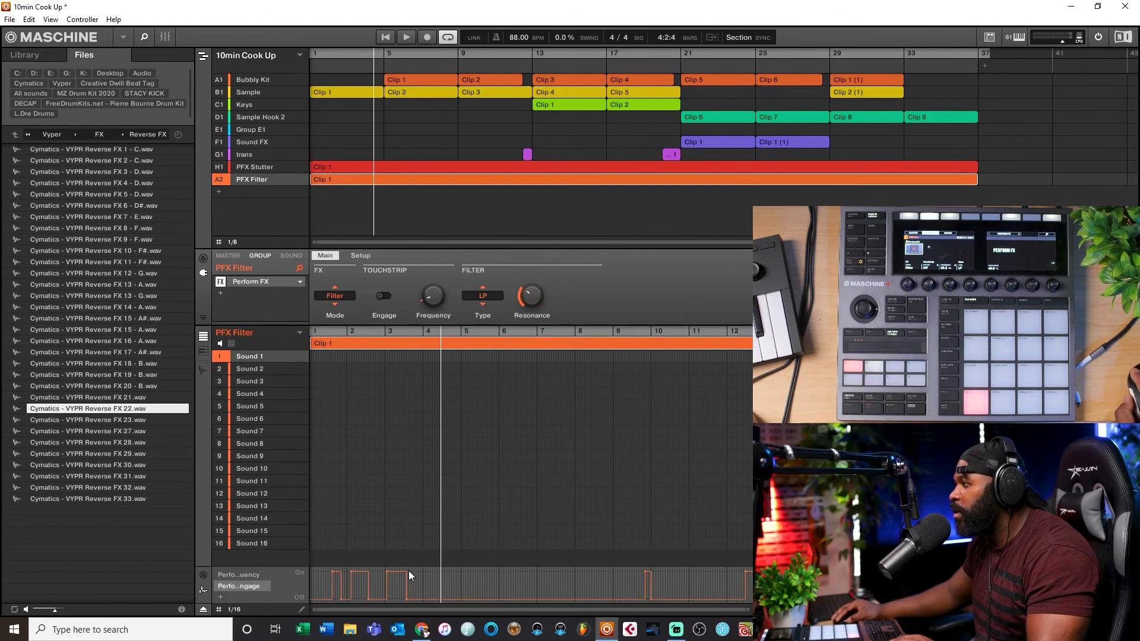
drag(423, 570, 318, 588)
key(Delete)
click(383, 36)
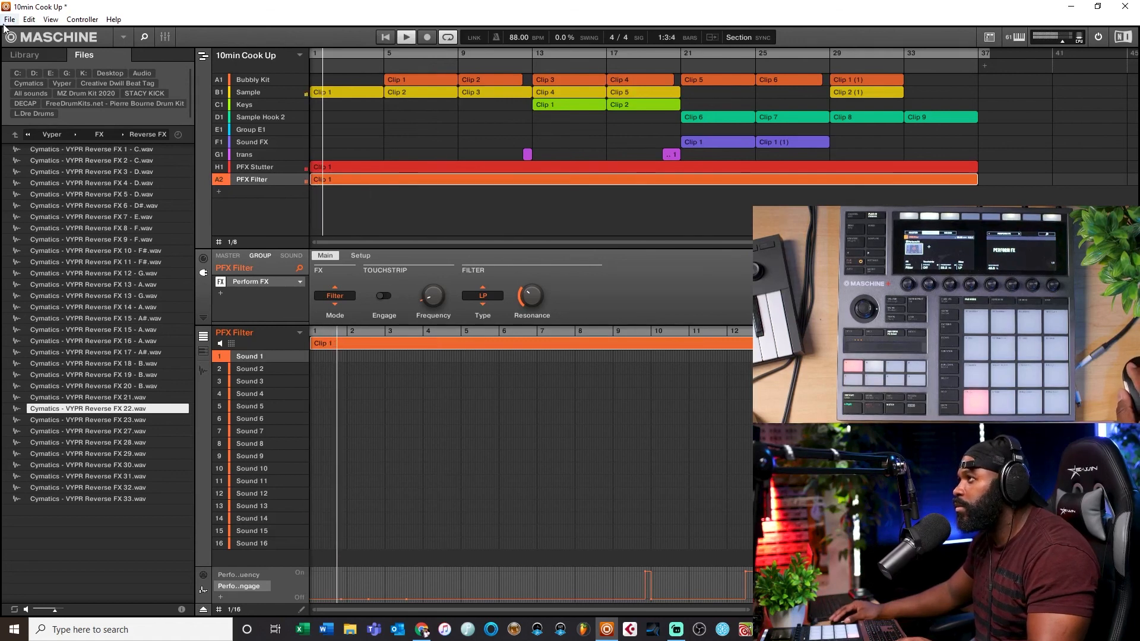
Step: Delete a short section of PFX Stutter's recorded automation around bar 4
click(82, 20)
click(430, 27)
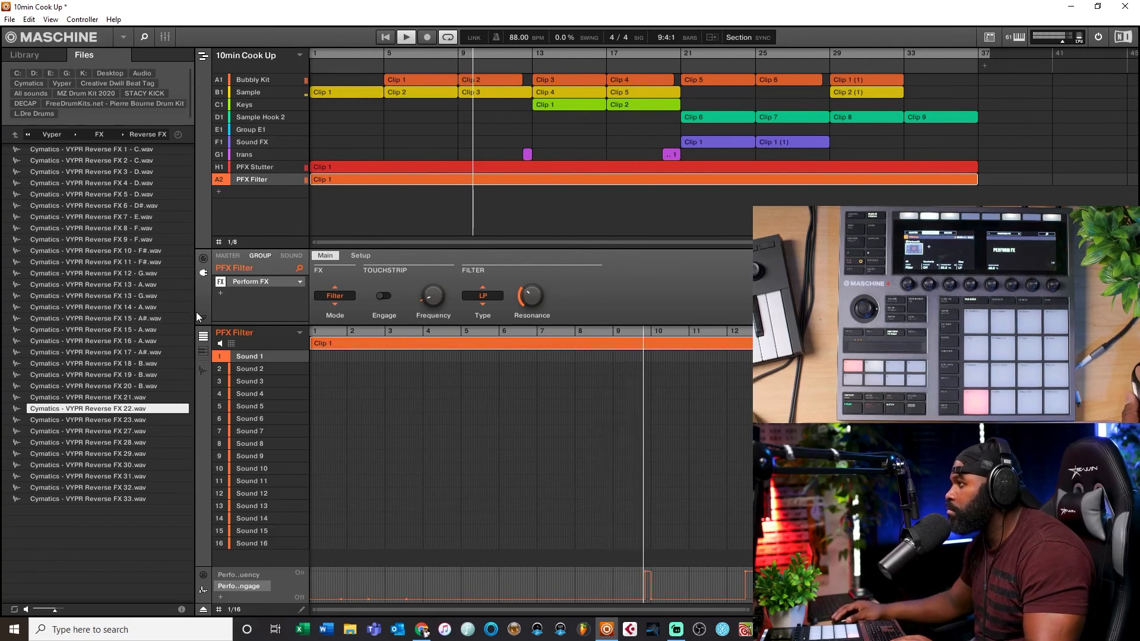
click(376, 165)
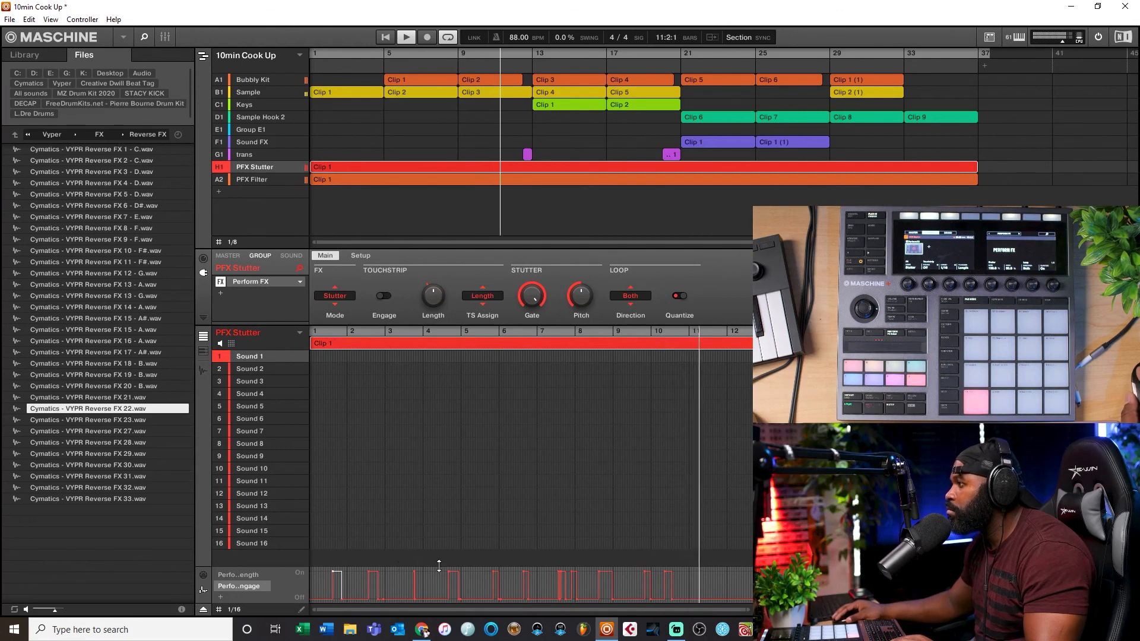
drag(441, 569, 466, 584)
key(Delete)
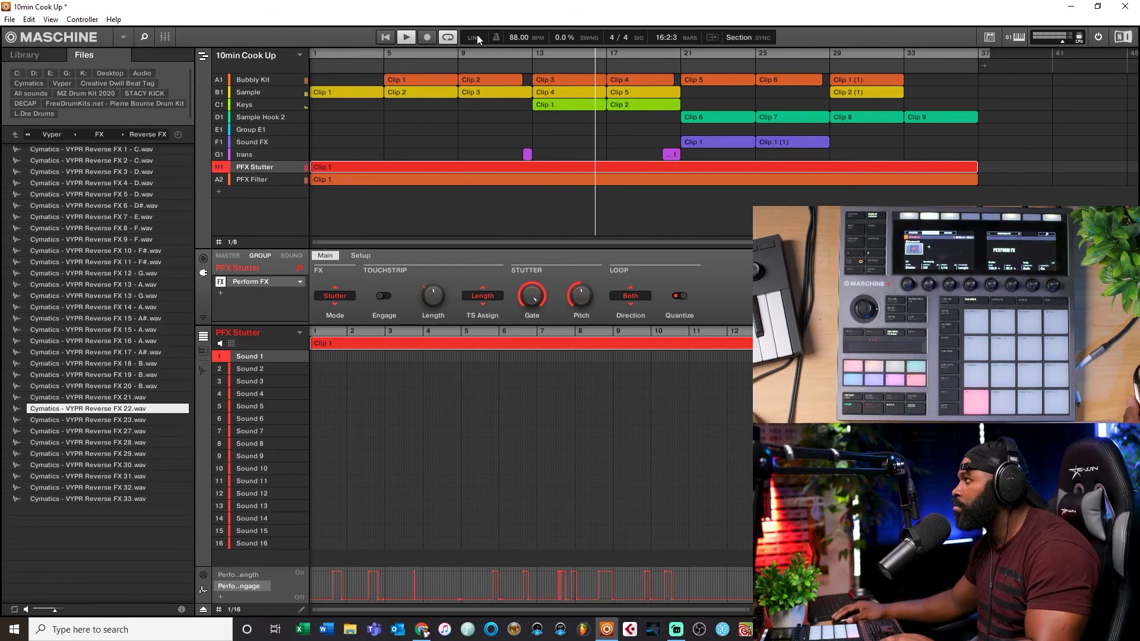
Step: Select the PFX Filter group and stop playback
click(506, 180)
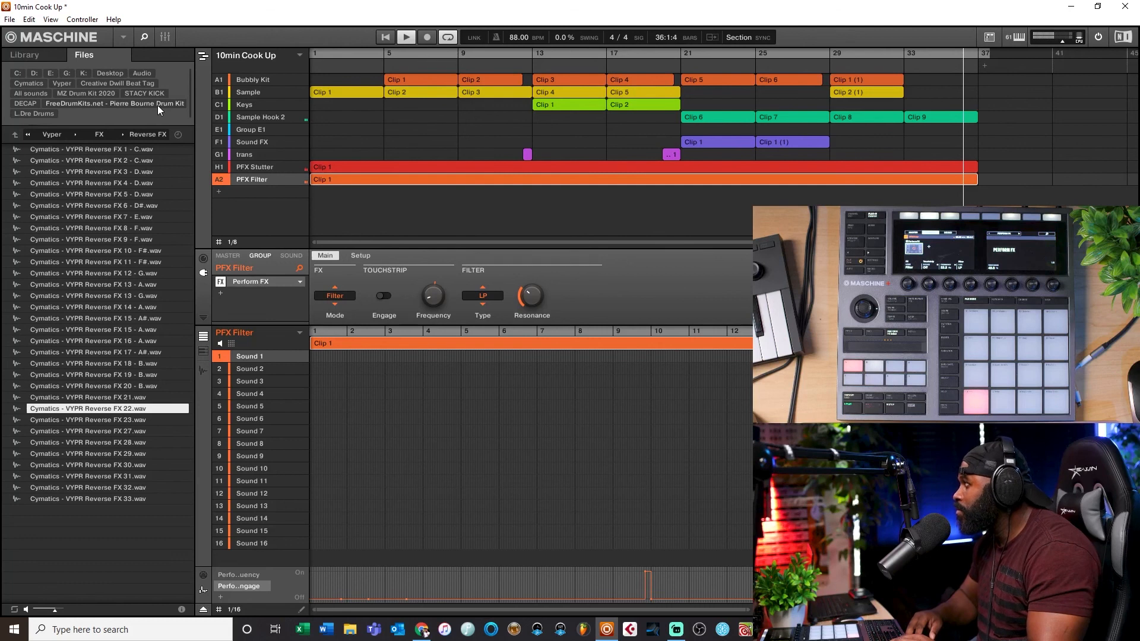
key(space)
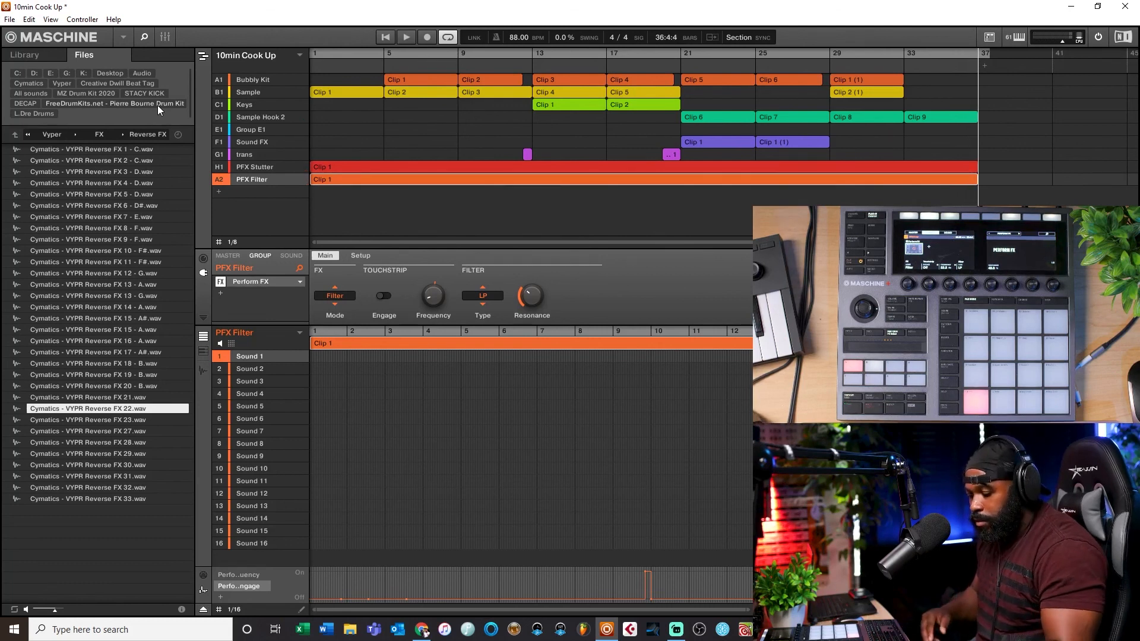